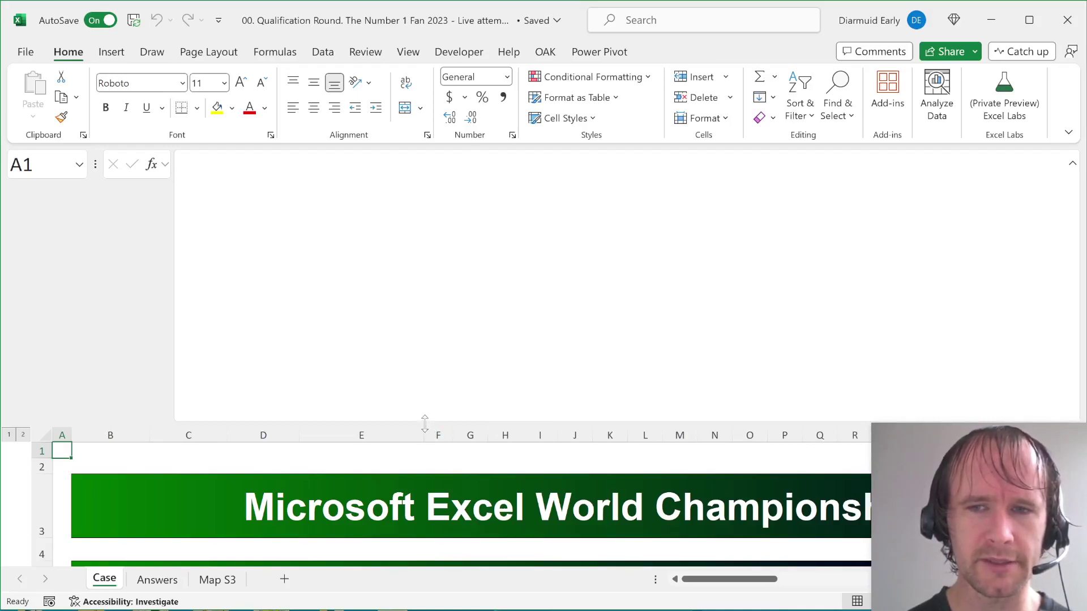
# Step: Shrink the formula bar to a single line and read the case's story and general instructions
pyautogui.moveTo(425, 421); pyautogui.dragTo(425, 178)
pyautogui.scroll(-3, 383, 443)
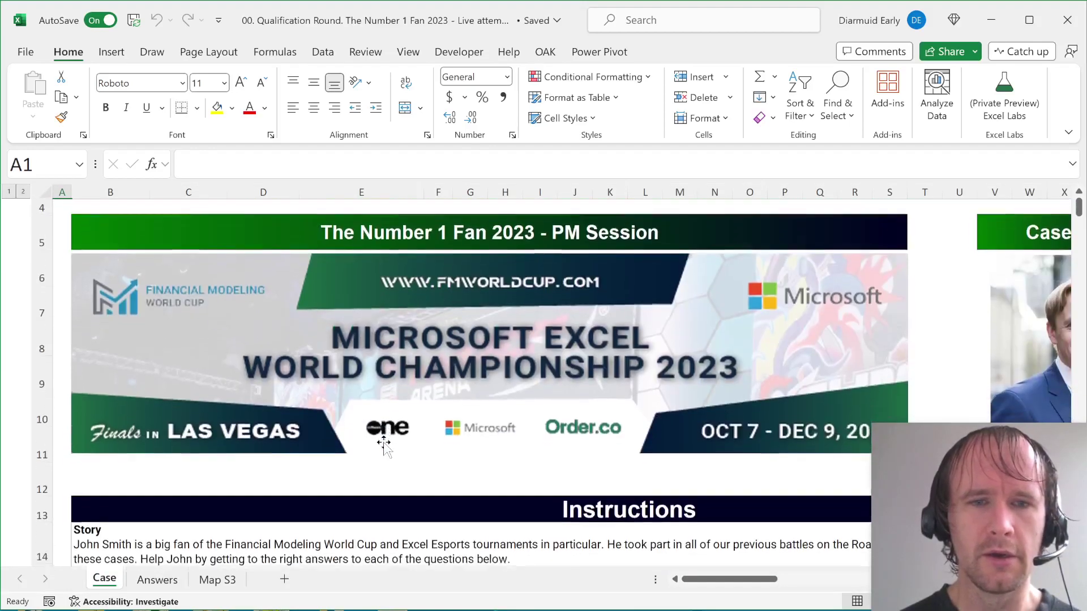
pyautogui.scroll(-3, 383, 445)
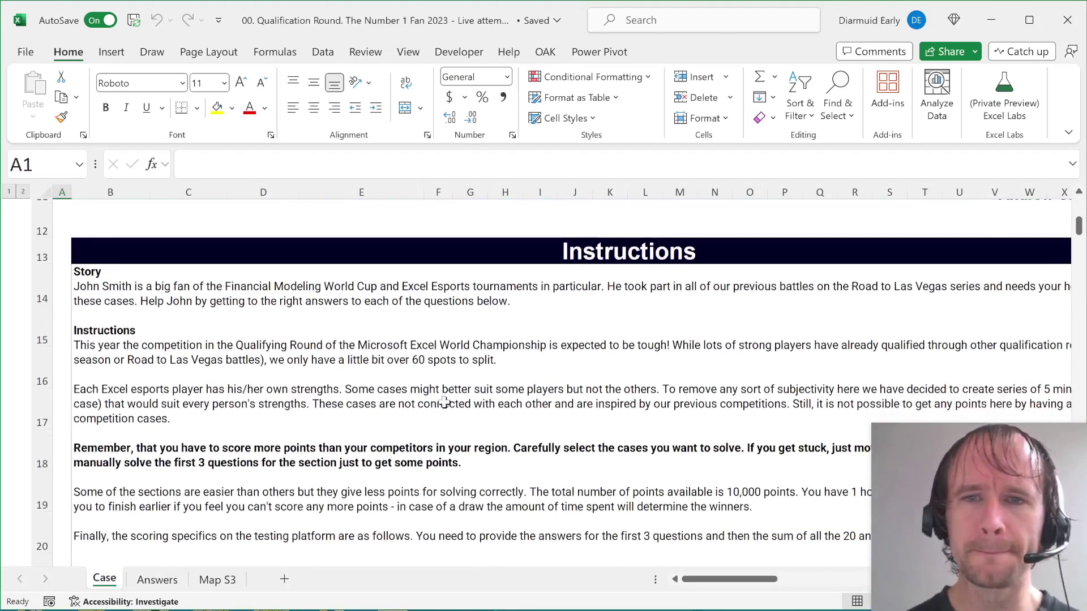
pyautogui.scroll(-1, 371, 402)
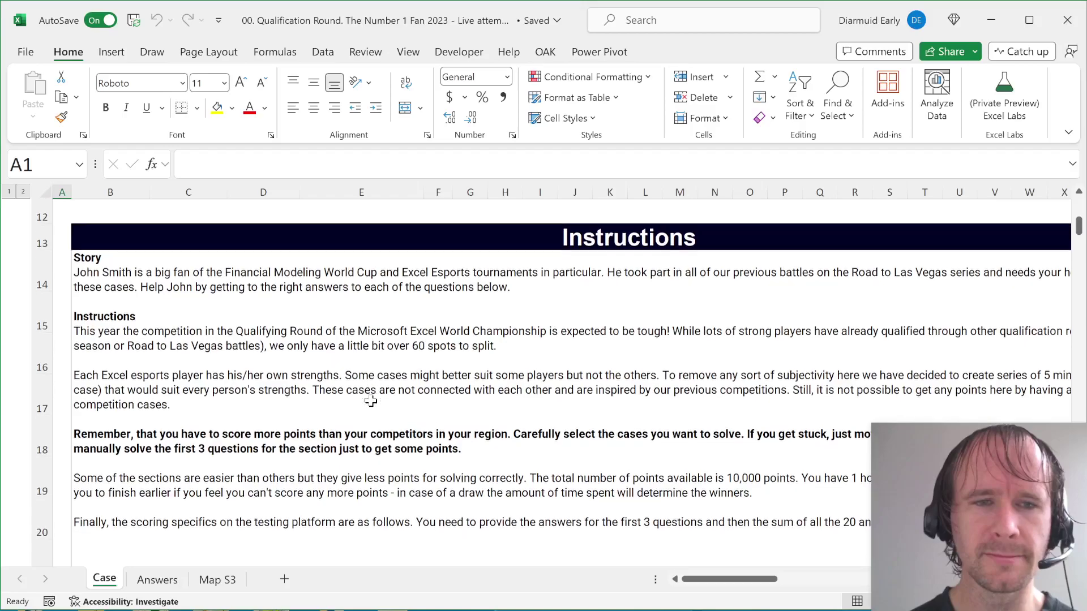
pyautogui.hscroll(1, 371, 402)
pyautogui.hscroll(2, 370, 401)
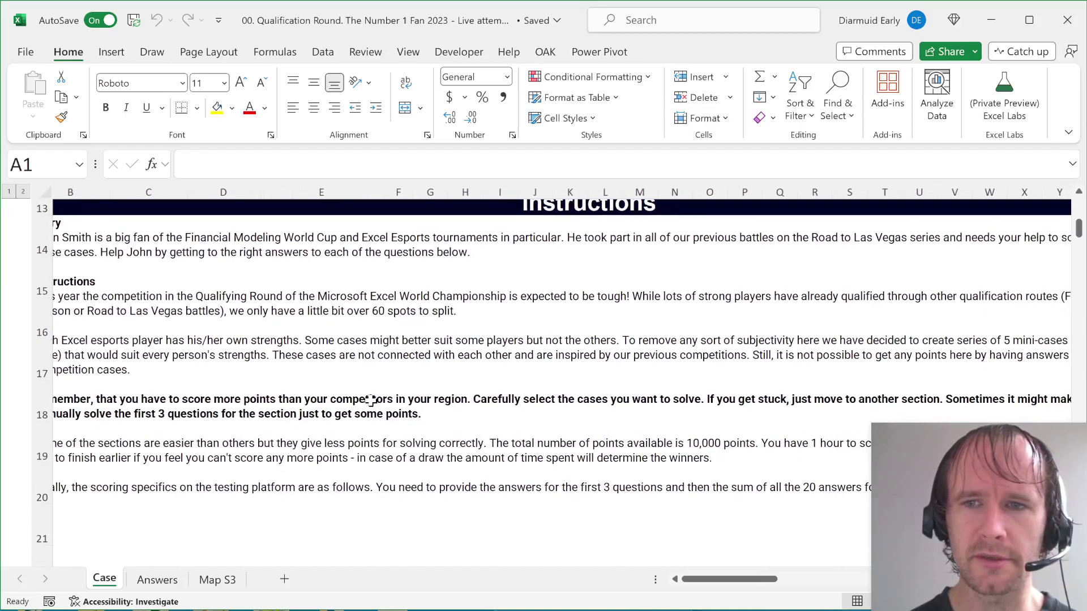
pyautogui.hscroll(-1, 370, 401)
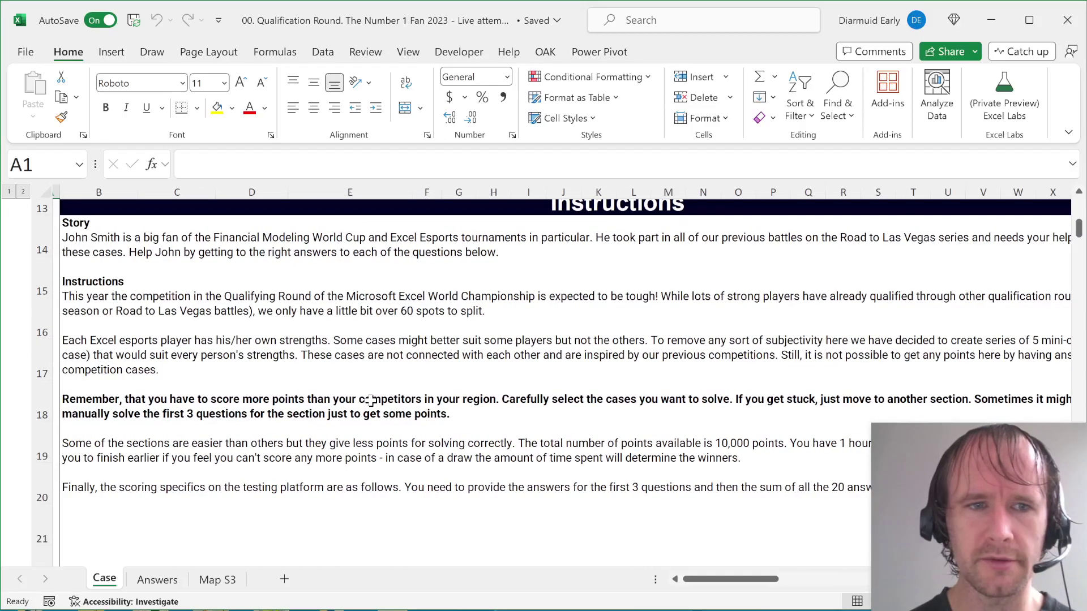
pyautogui.scroll(-1, 370, 401)
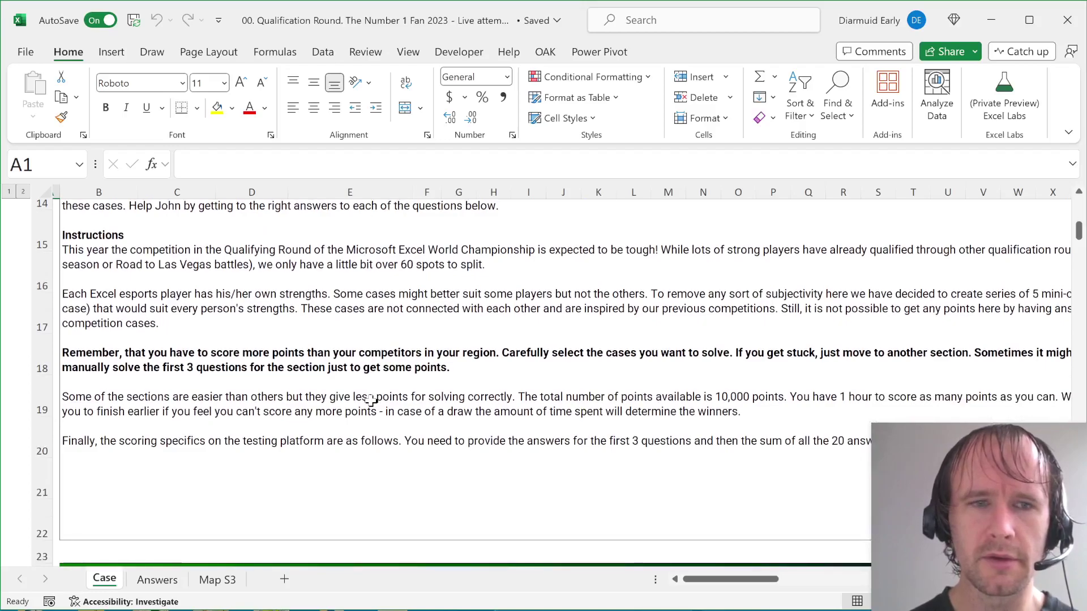
pyautogui.scroll(-1, 371, 401)
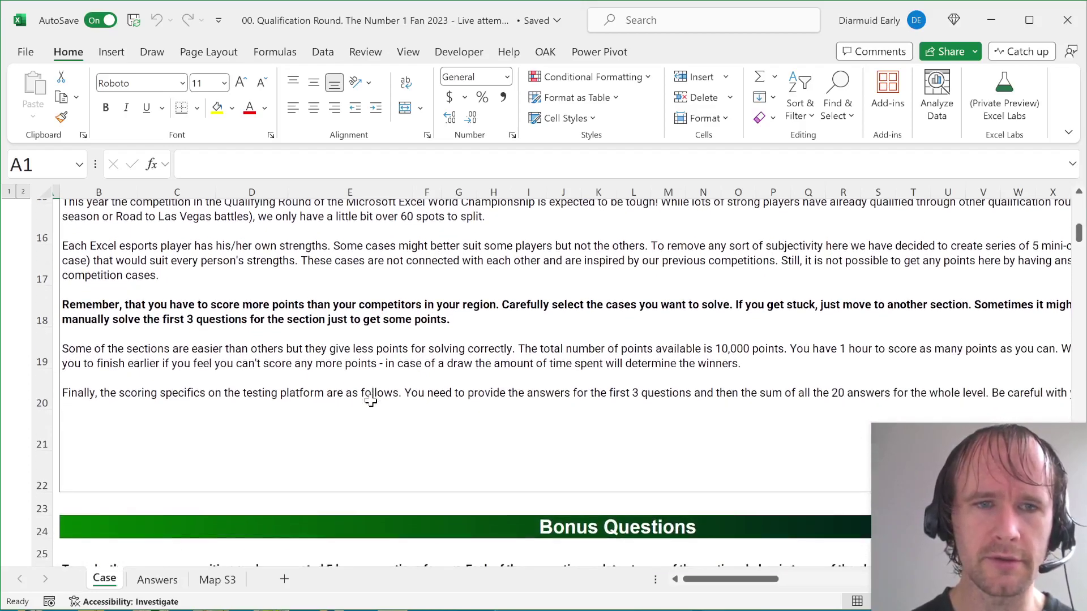
# Step: Review the five bonus questions and the Section 1 Snowman rules, points system, example and game table
pyautogui.scroll(-5, 371, 401)
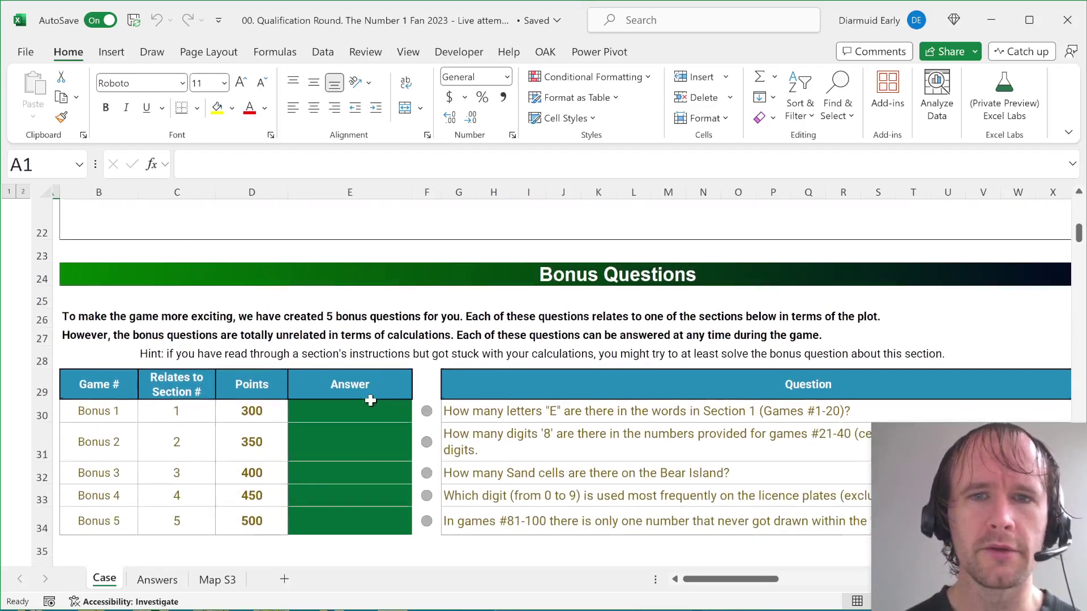
pyautogui.scroll(-1, 371, 400)
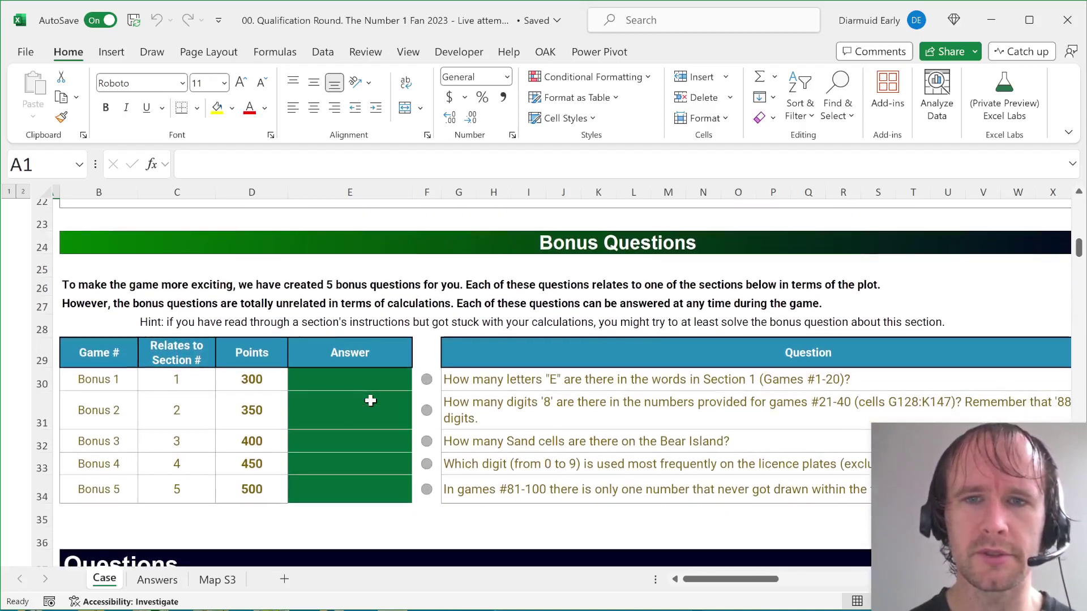
pyautogui.scroll(-8, 371, 401)
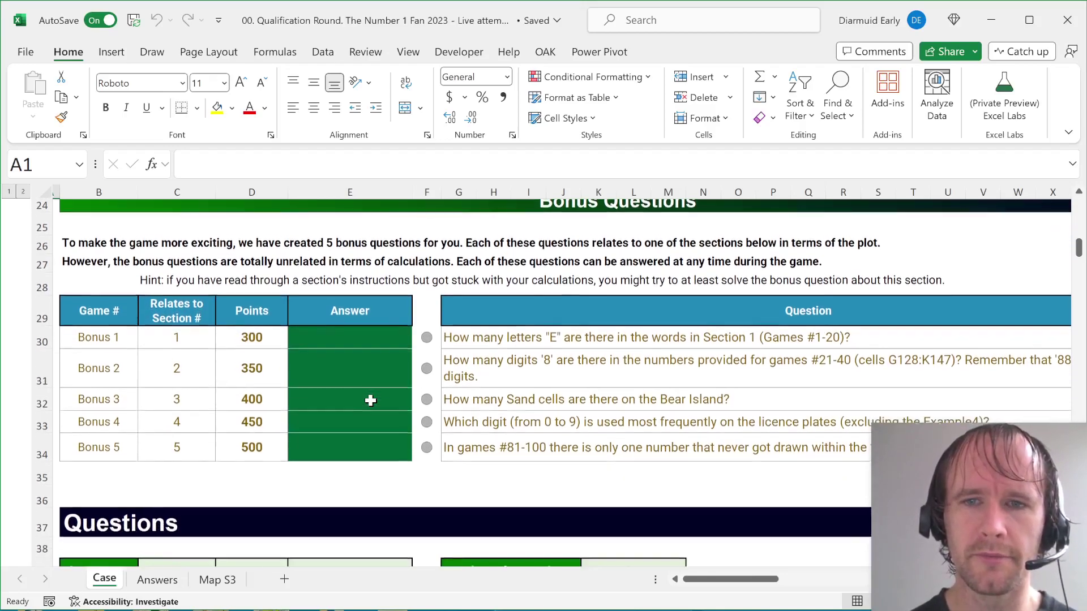
pyautogui.scroll(-2, 371, 400)
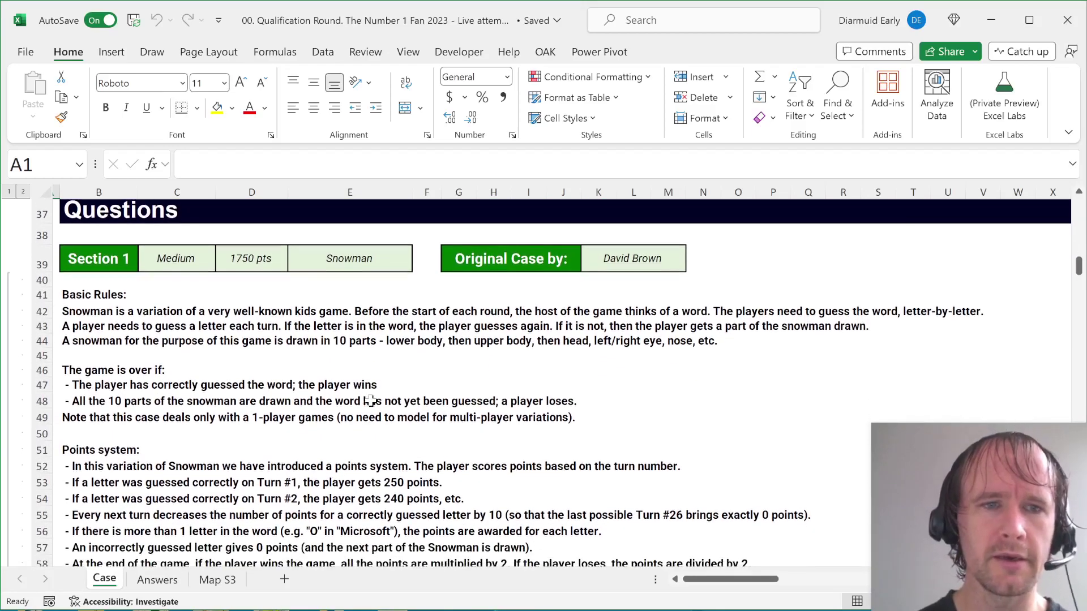
pyautogui.scroll(-4, 371, 401)
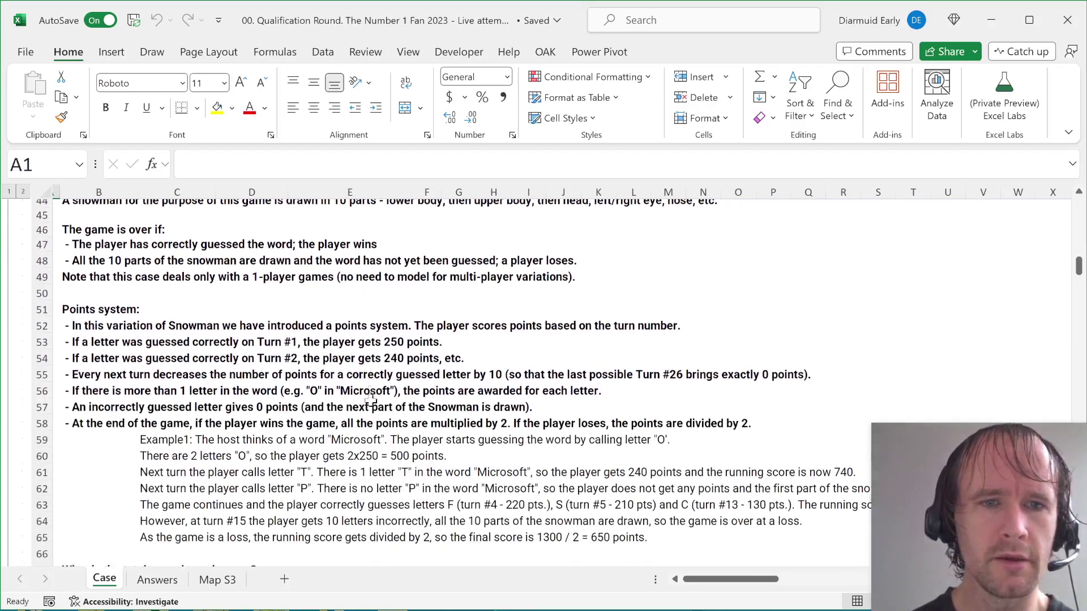
pyautogui.scroll(-2, 371, 400)
pyautogui.scroll(-1, 371, 400)
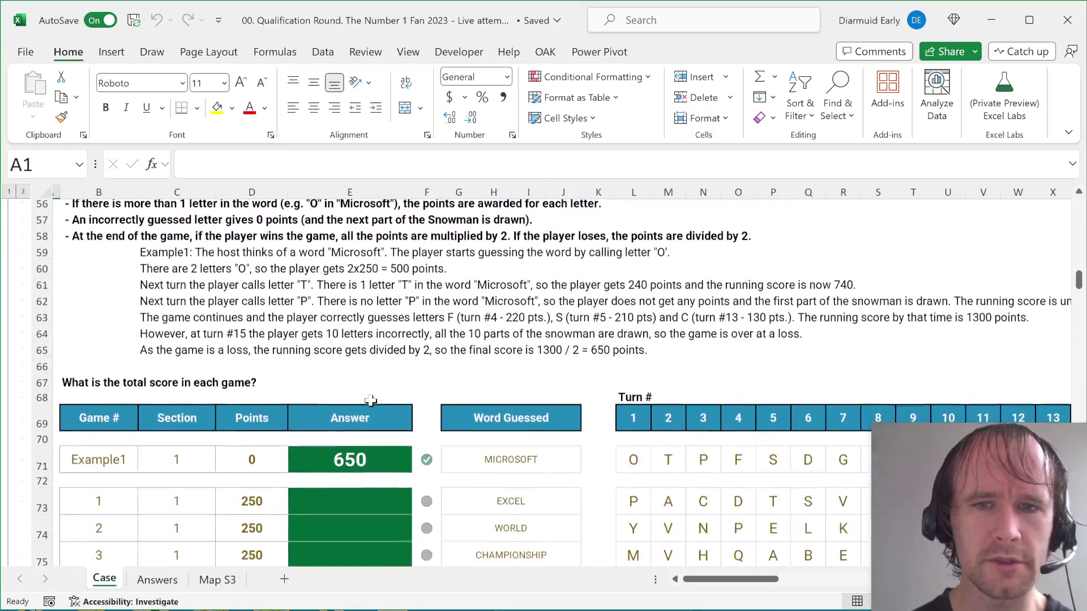
pyautogui.scroll(-1, 371, 401)
pyautogui.scroll(4, 371, 401)
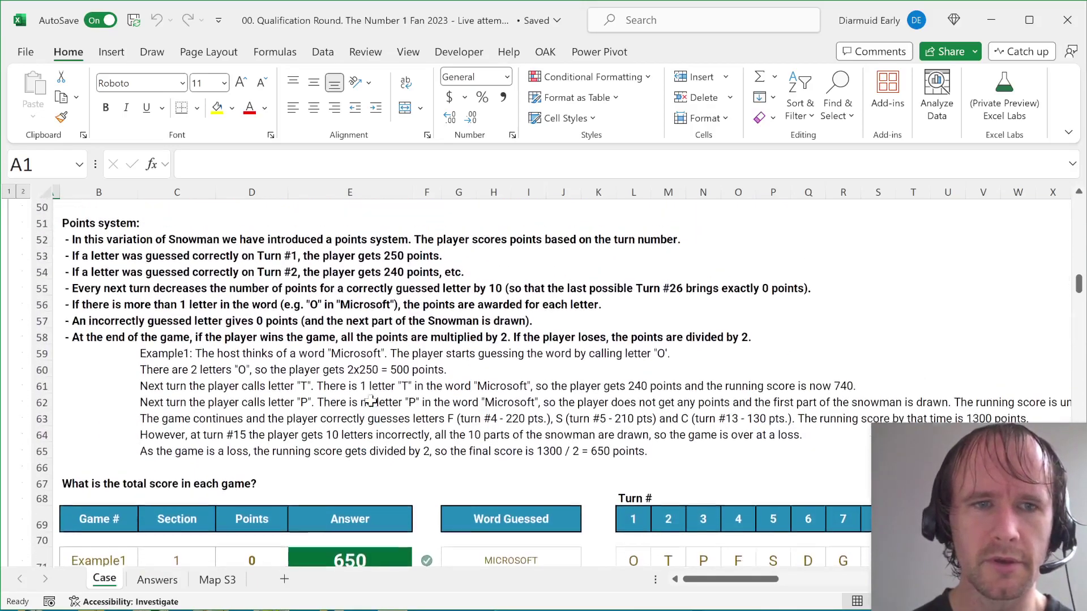
# Step: Examine the Section 2 slot machine rules, scoring rules, symbol points and reel strips
pyautogui.scroll(-11, 370, 400)
pyautogui.scroll(-6, 371, 401)
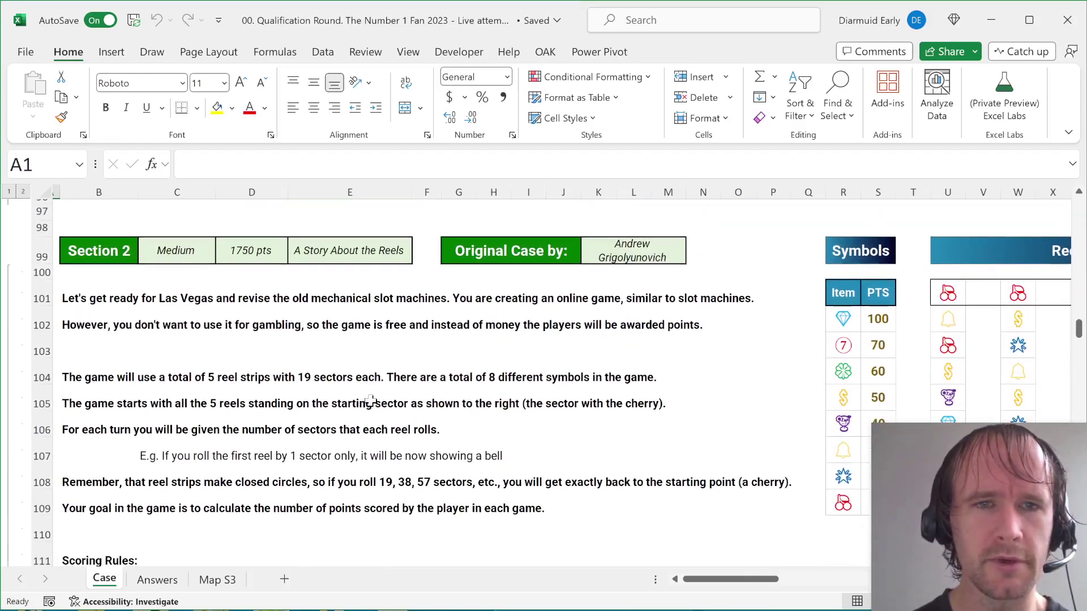
pyautogui.scroll(-5, 370, 401)
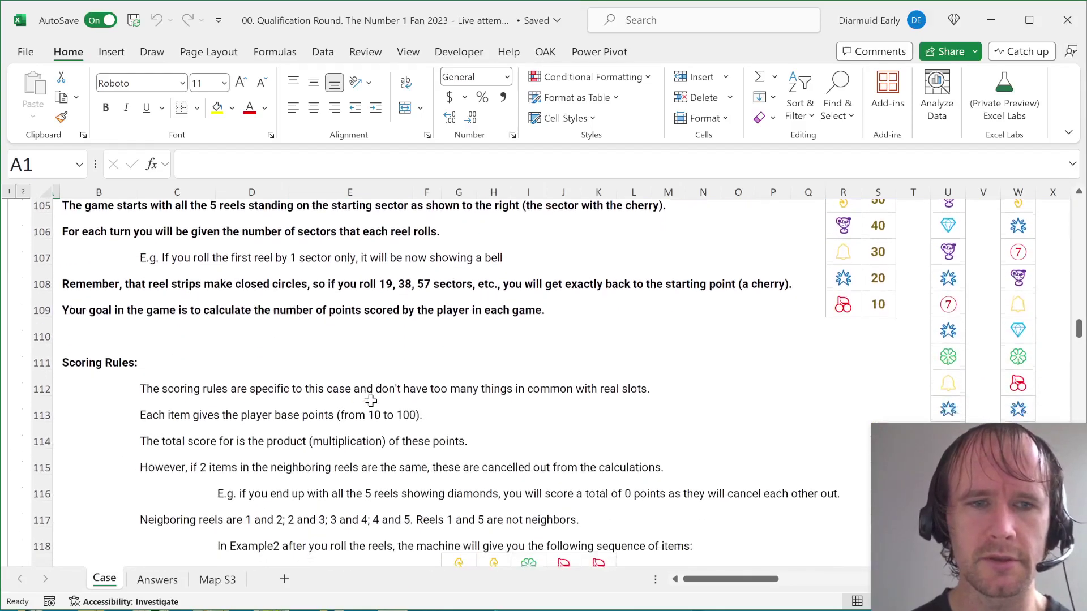
pyautogui.scroll(-2, 371, 400)
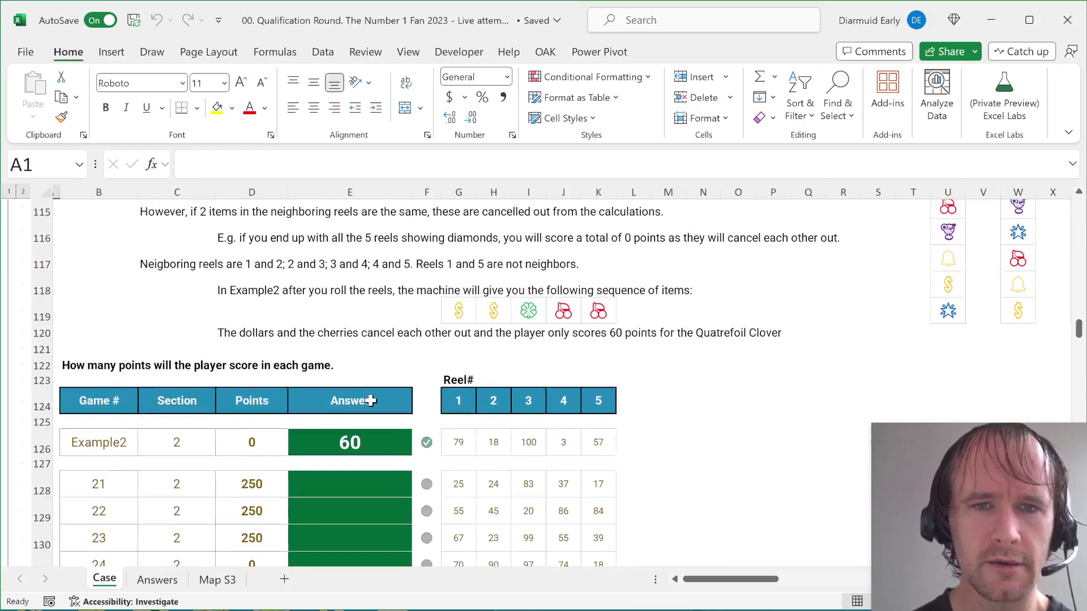
pyautogui.scroll(3, 371, 401)
pyautogui.hscroll(3, 371, 401)
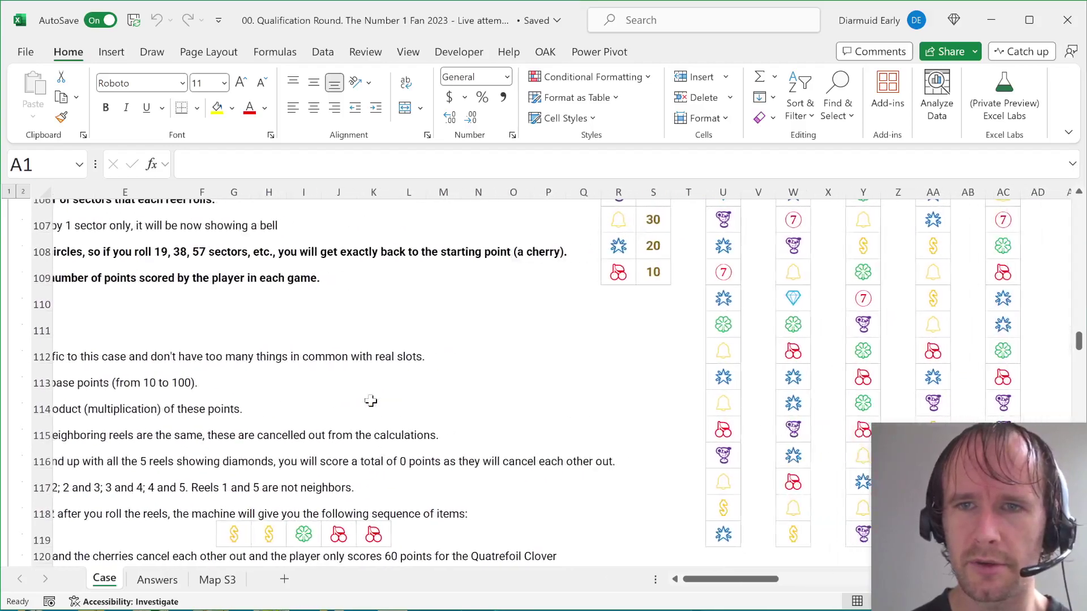
pyautogui.scroll(3, 371, 400)
pyautogui.hscroll(-3, 371, 401)
# Step: Read the Section 3 Bear Island market value rules, worked example and property question
pyautogui.scroll(-10, 371, 401)
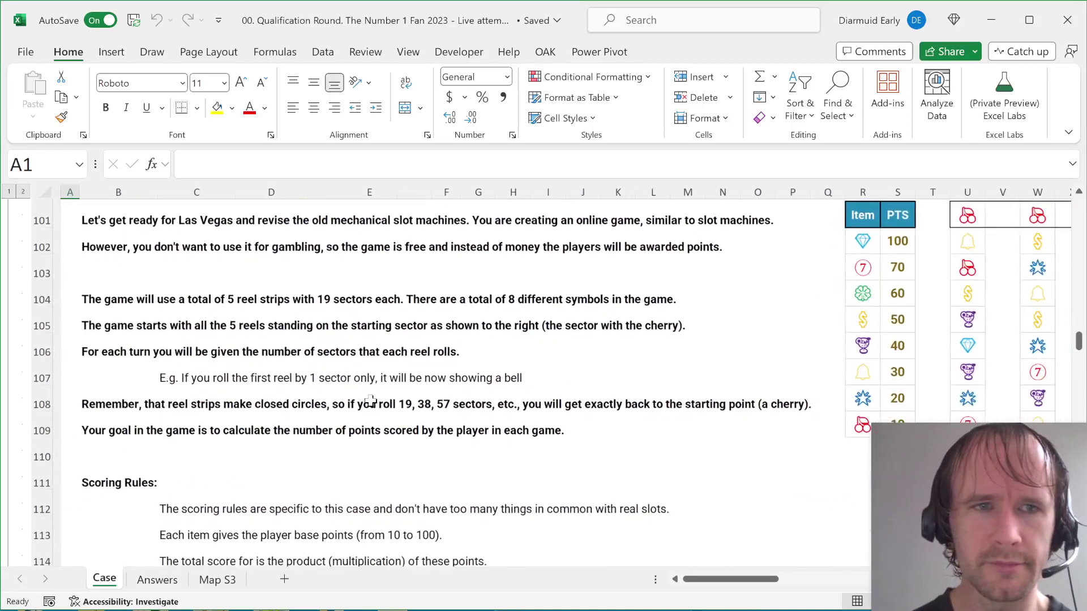
pyautogui.scroll(-6, 370, 400)
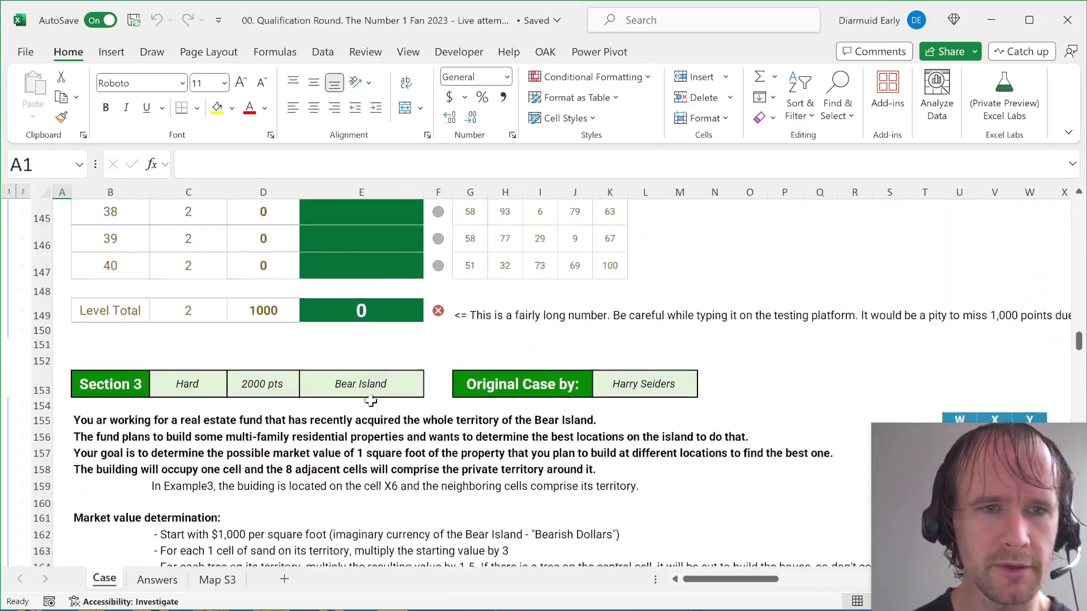
pyautogui.scroll(-2, 371, 400)
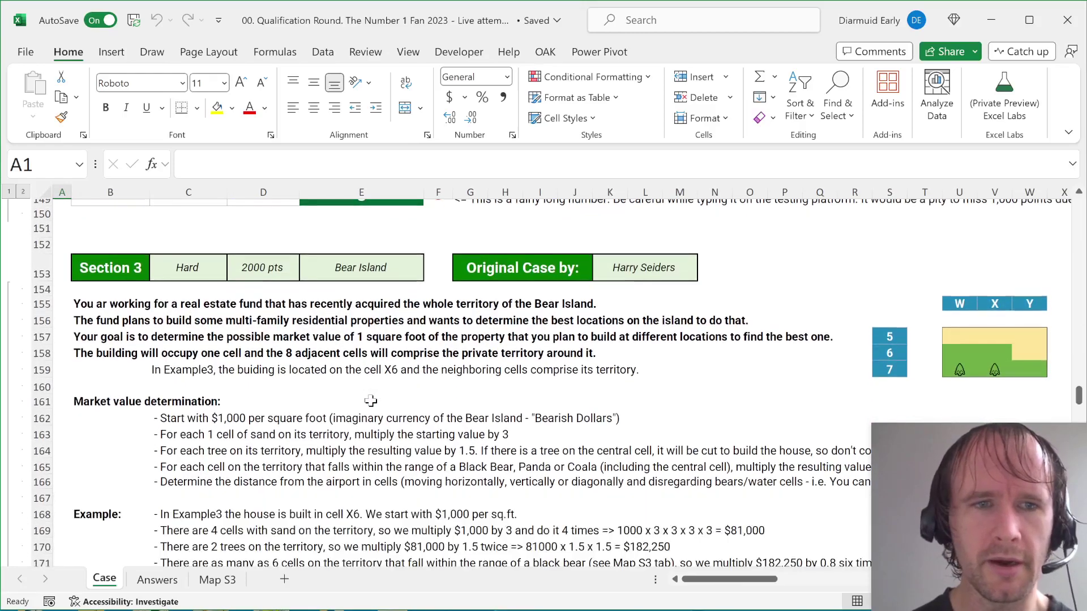
pyautogui.scroll(-3, 370, 400)
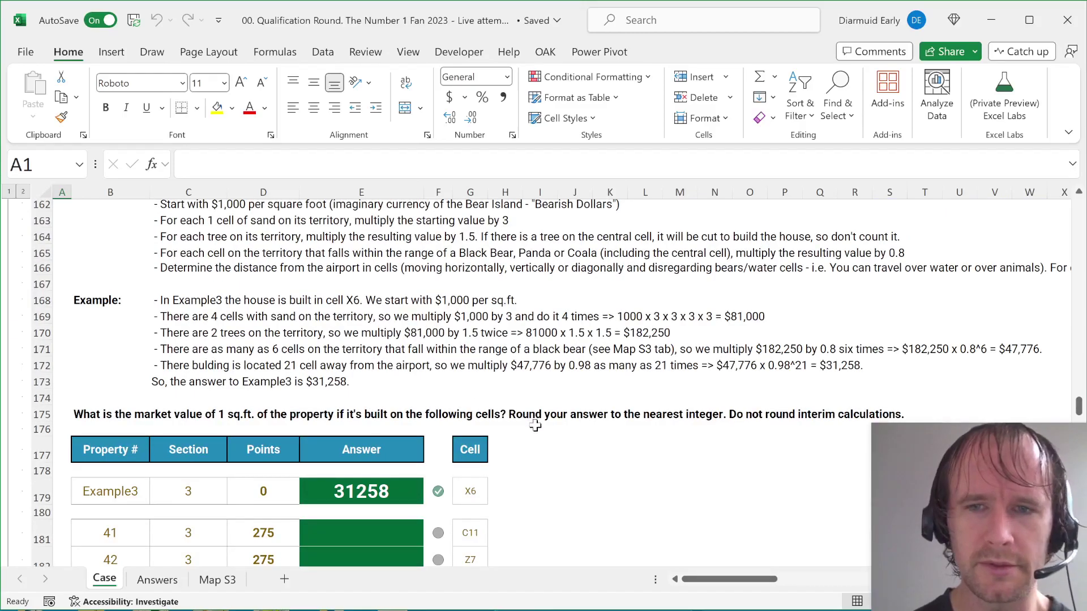
pyautogui.scroll(1, 535, 426)
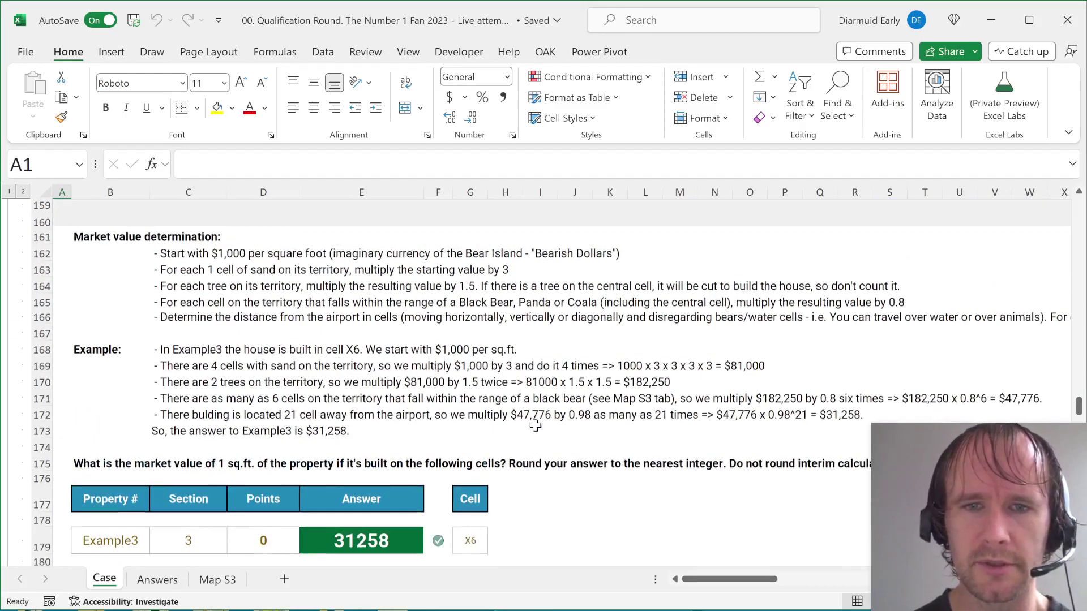
# Step: Read the Section 4 licence plate and speeding rules, the worked example and the wording of the question
pyautogui.scroll(-11, 536, 425)
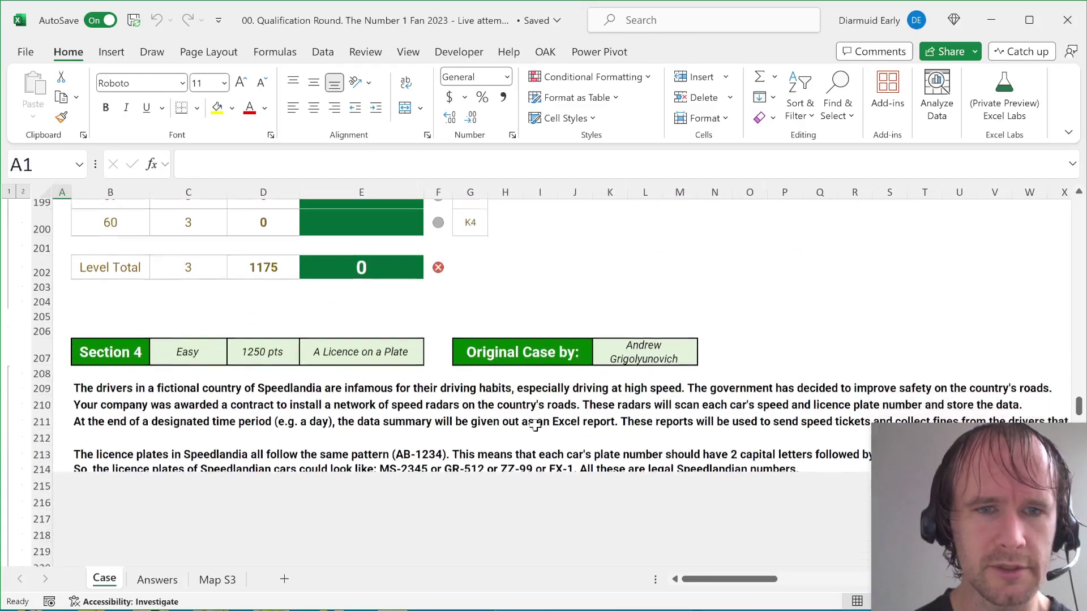
pyautogui.scroll(-2, 536, 426)
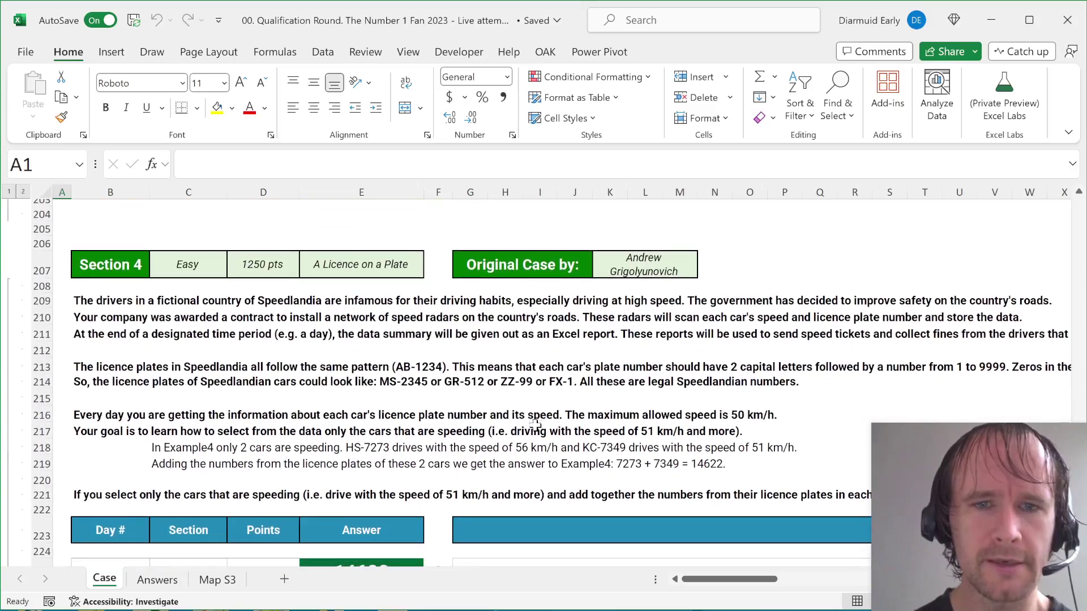
pyautogui.scroll(-3, 535, 426)
pyautogui.scroll(2, 535, 426)
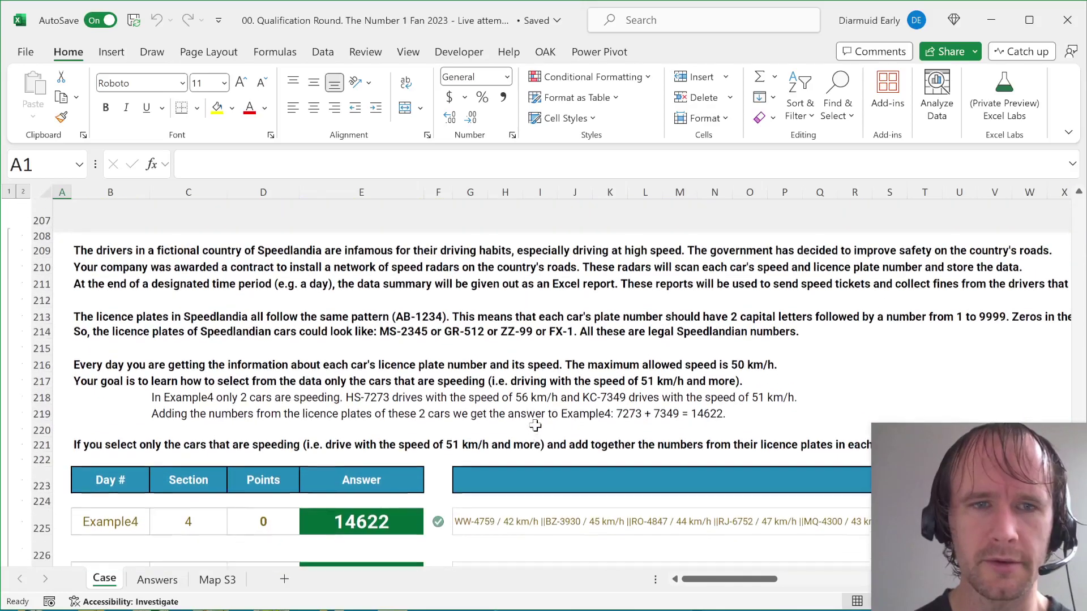
pyautogui.scroll(1, 536, 426)
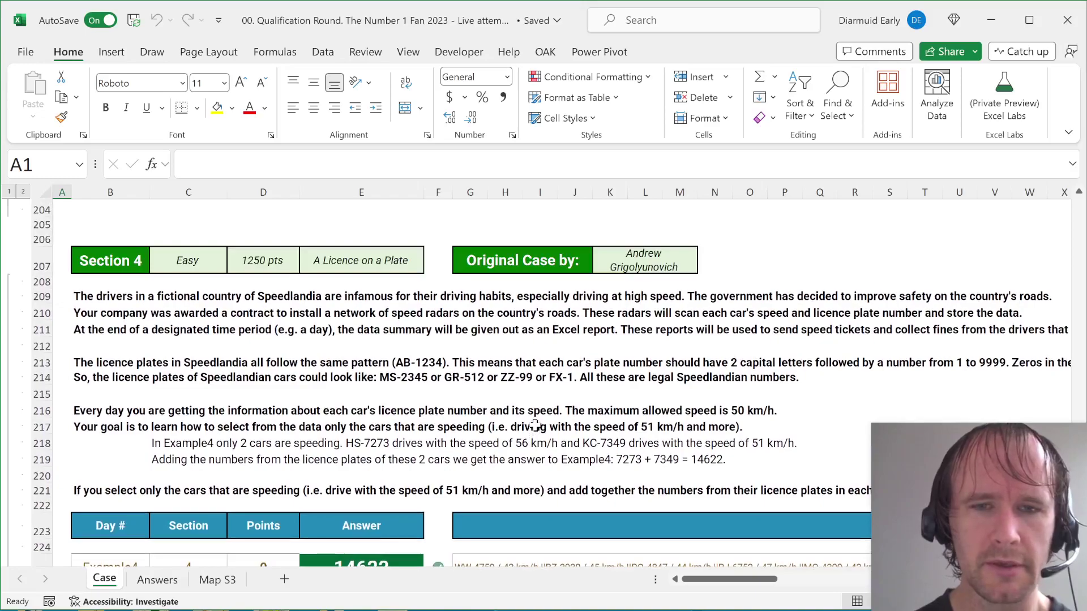
pyautogui.scroll(-2, 536, 426)
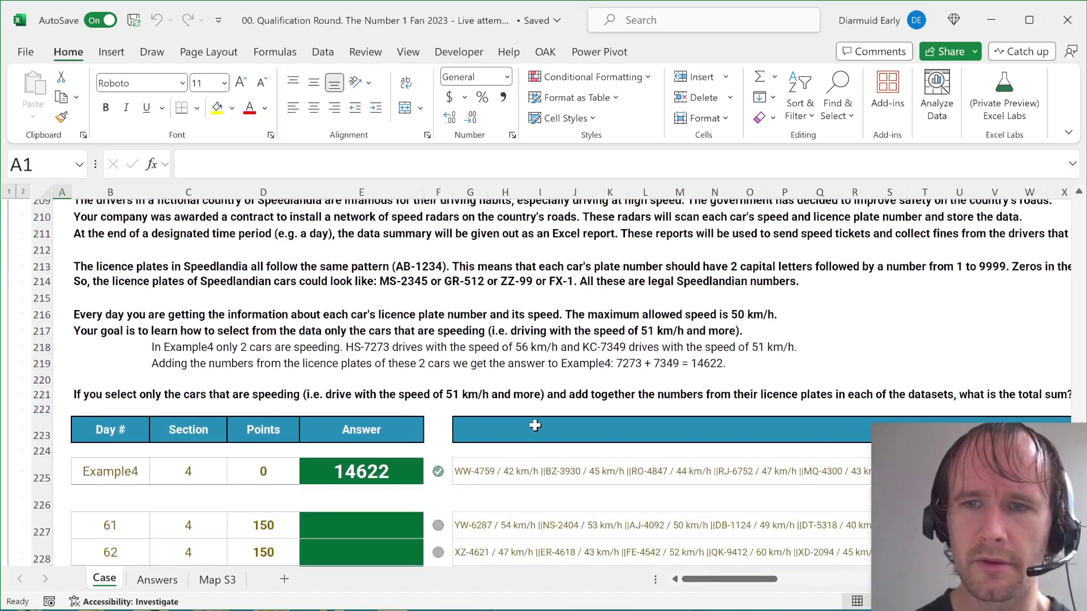
pyautogui.hscroll(2, 535, 426)
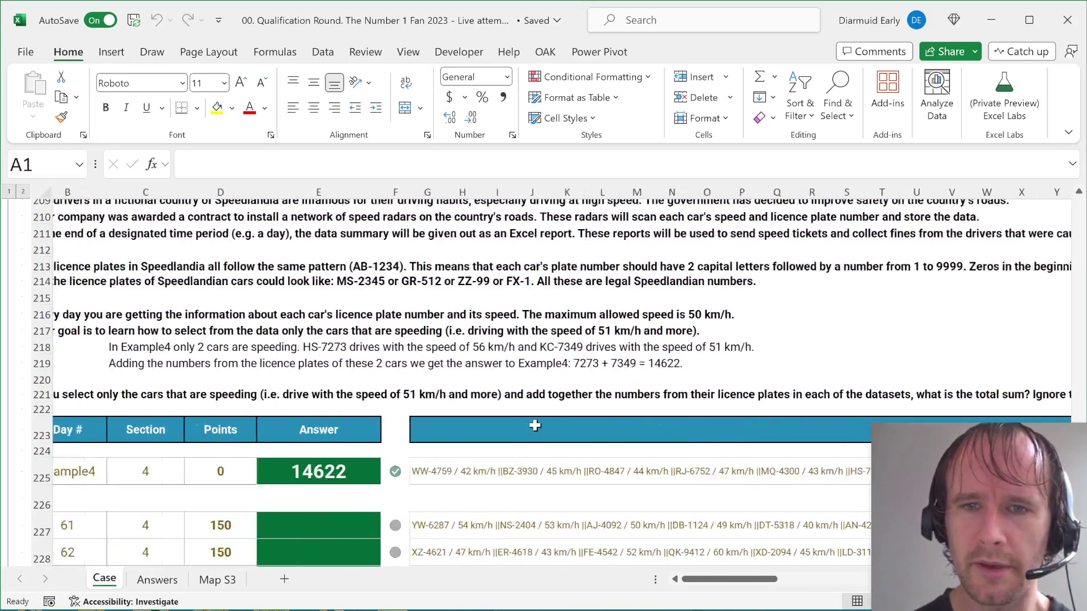
pyautogui.hscroll(-2, 536, 425)
# Step: Look over the Section 5 Bingo rules, worked example and both players' tickets
pyautogui.scroll(-11, 535, 425)
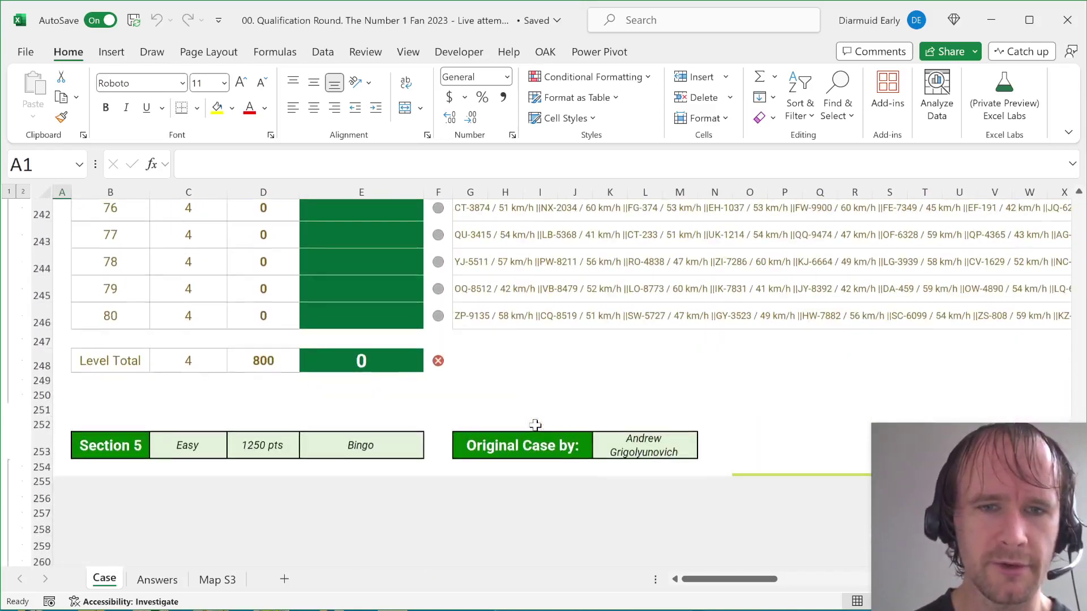
pyautogui.scroll(-3, 535, 426)
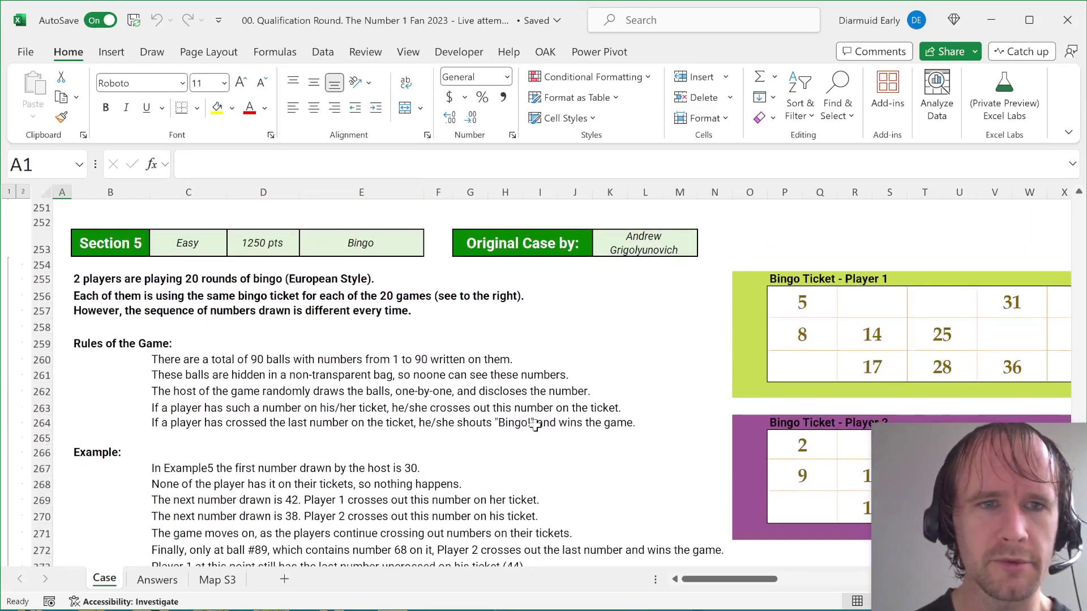
pyautogui.scroll(-4, 536, 426)
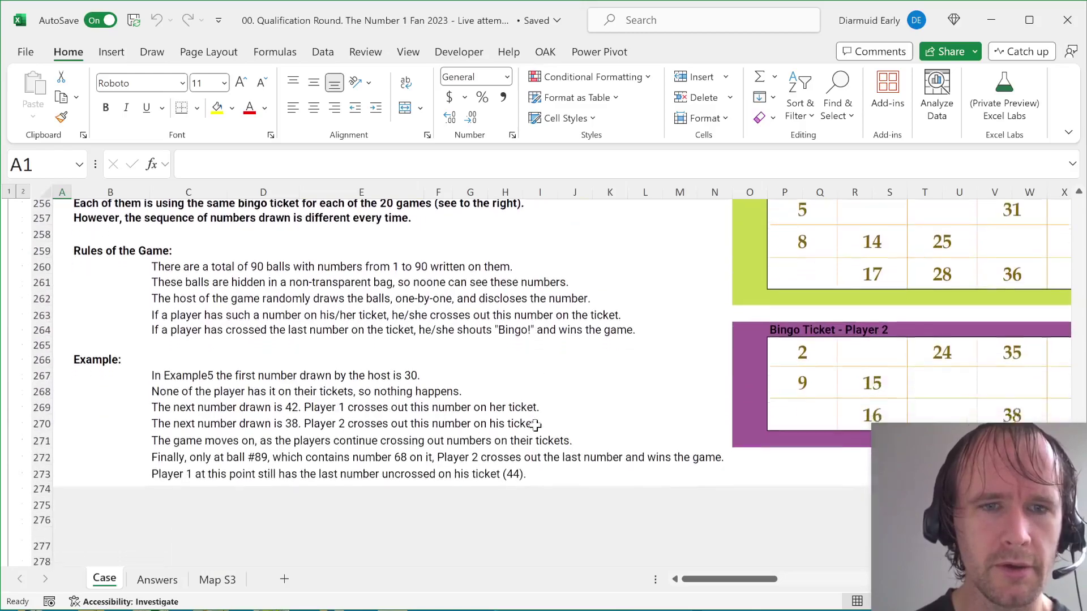
# Step: Reread the Section 4 licence plate pattern, speeding rules, worked example and question wording
pyautogui.scroll(18, 536, 426)
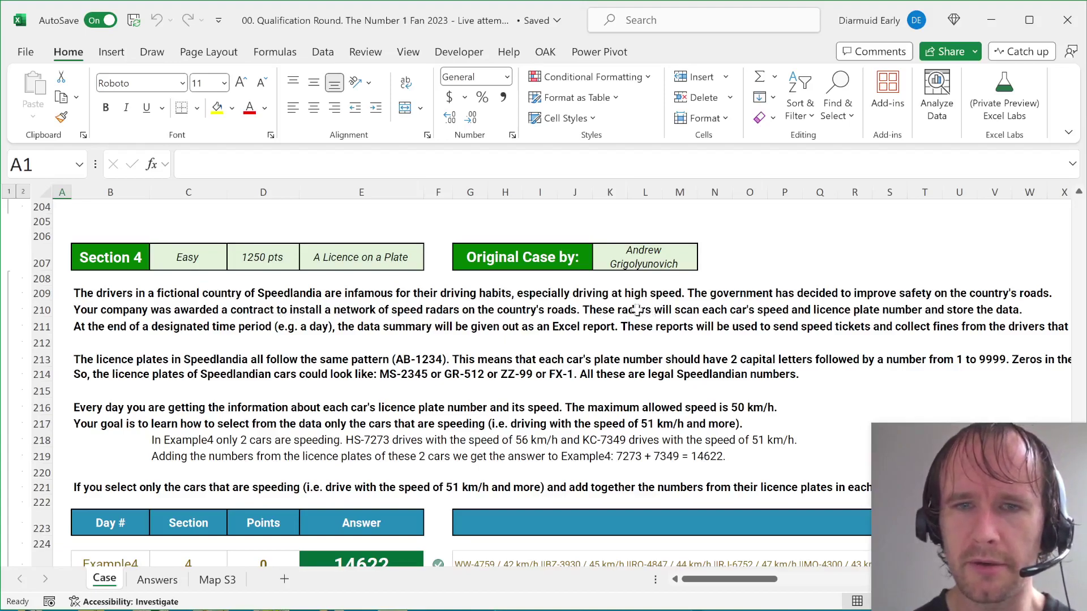
pyautogui.click(399, 360)
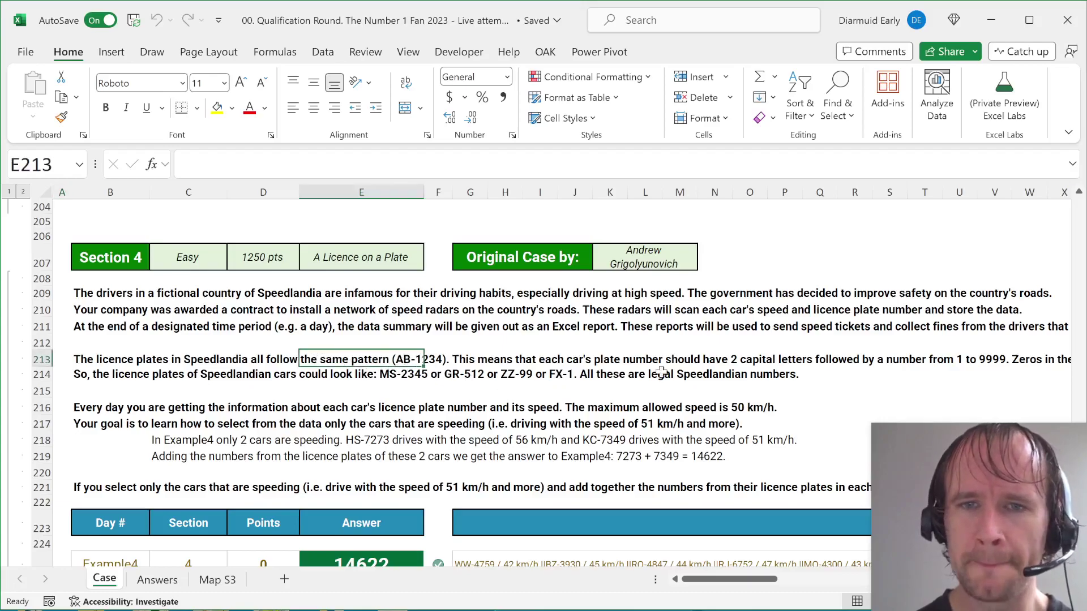
pyautogui.hscroll(4, 747, 379)
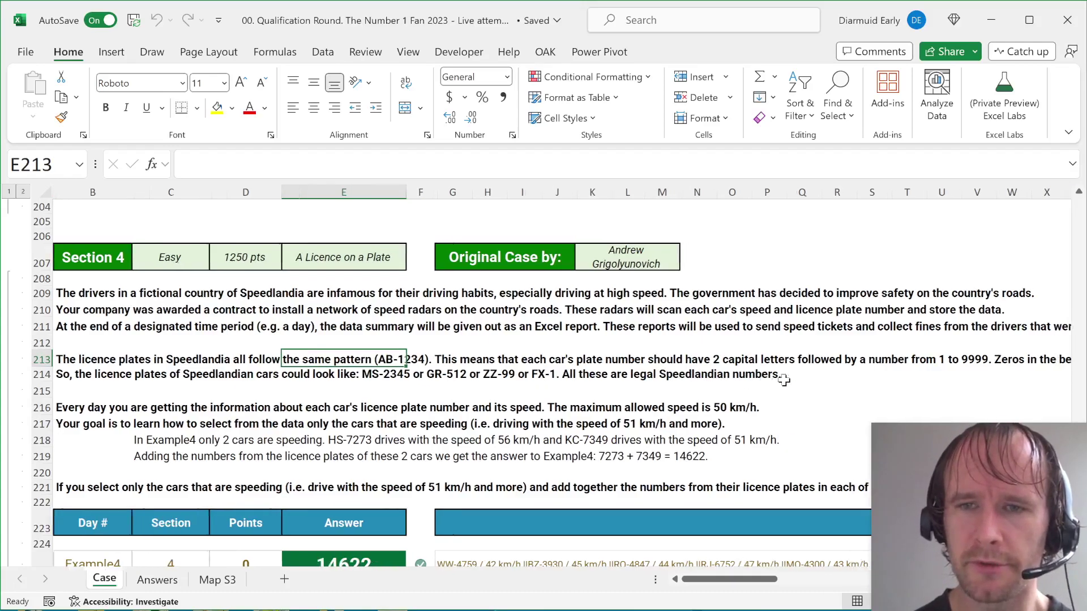
pyautogui.hscroll(1, 783, 381)
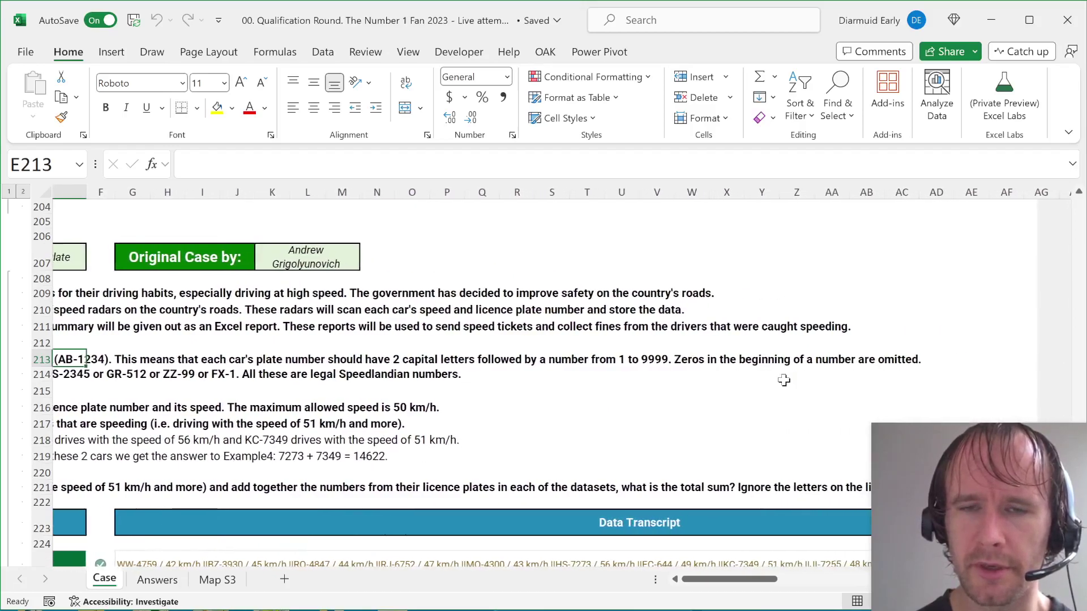
pyautogui.hscroll(-5, 783, 380)
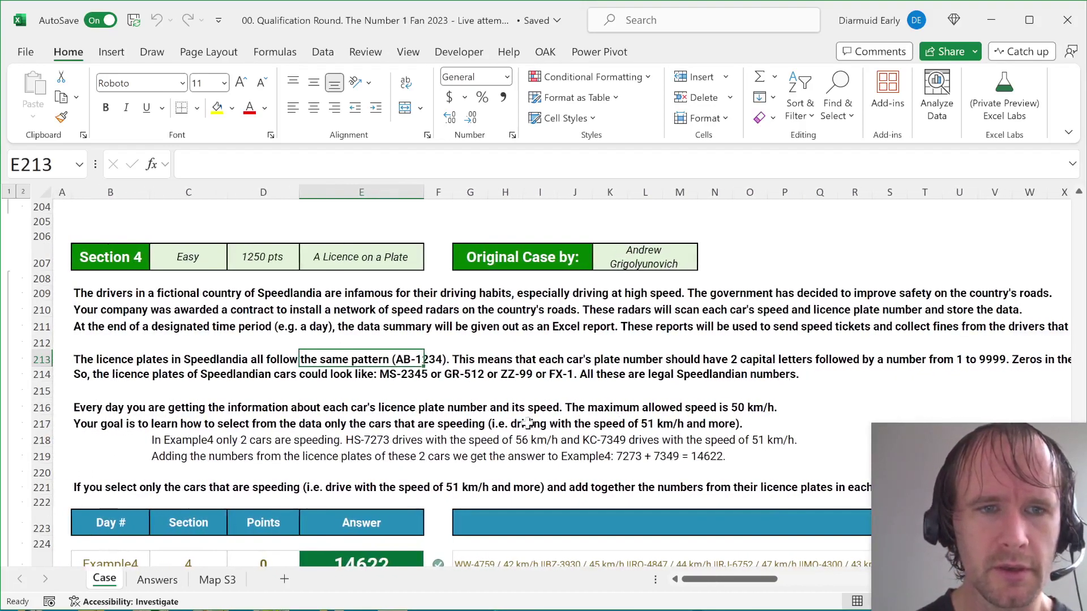
pyautogui.scroll(-2, 470, 422)
pyautogui.scroll(-2, 470, 422)
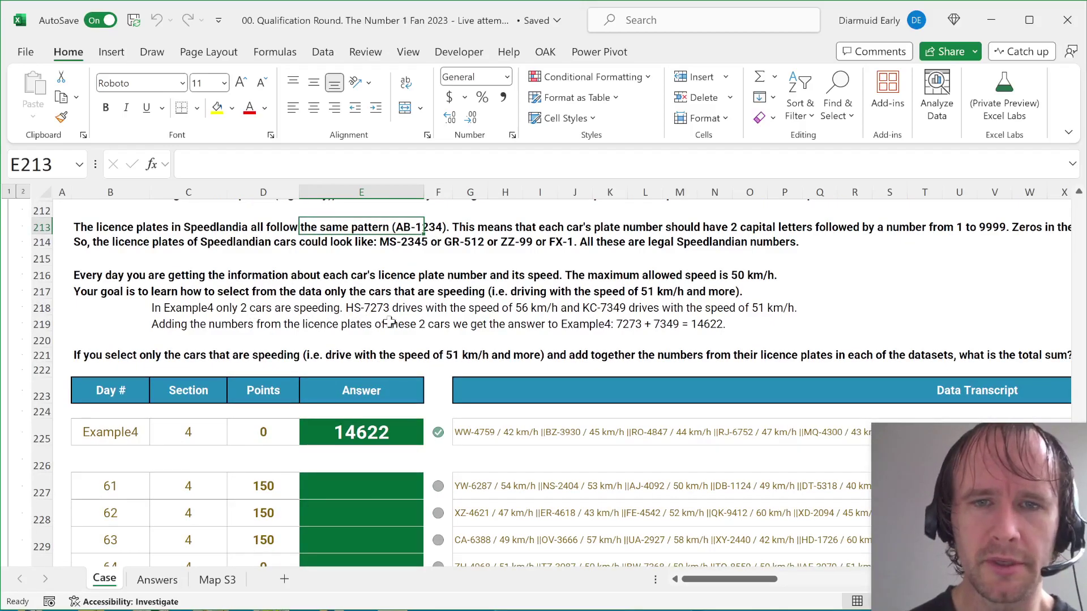
pyautogui.scroll(-2, 442, 348)
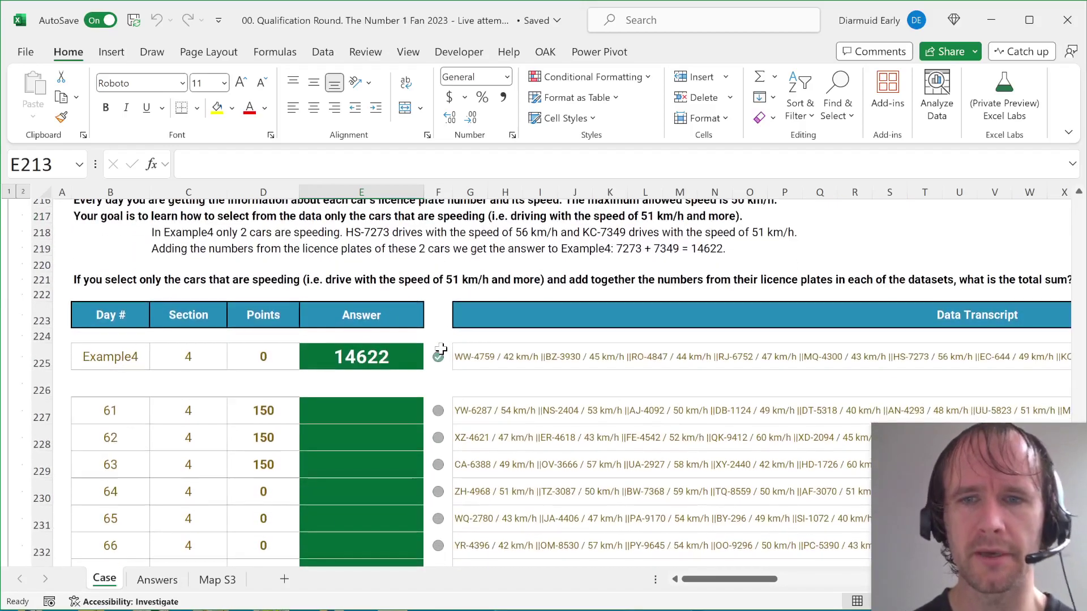
# Step: Enlarge the formula bar to read the full Example4 data transcript in G225 and its separators
pyautogui.click(495, 357)
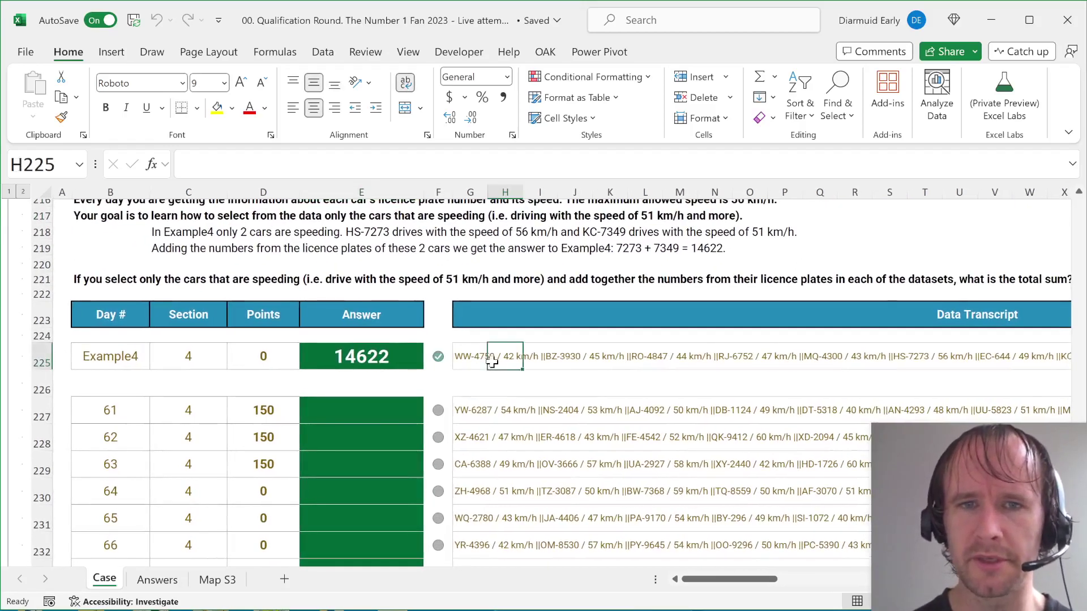
pyautogui.click(454, 362)
pyautogui.moveTo(405, 176); pyautogui.dragTo(390, 287)
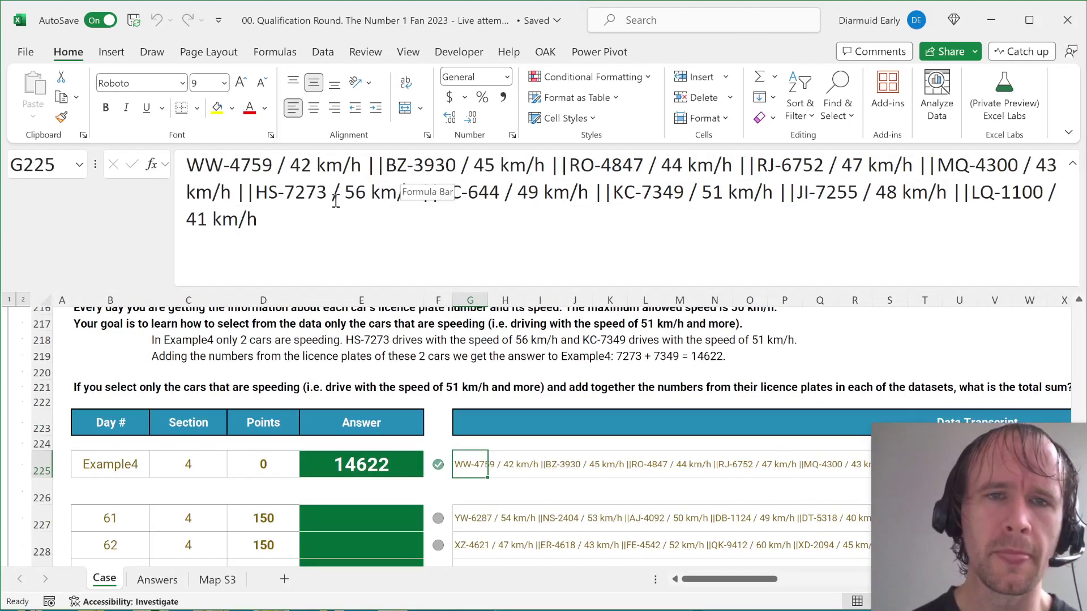
pyautogui.moveTo(387, 166); pyautogui.dragTo(456, 165)
pyautogui.press('Escape')
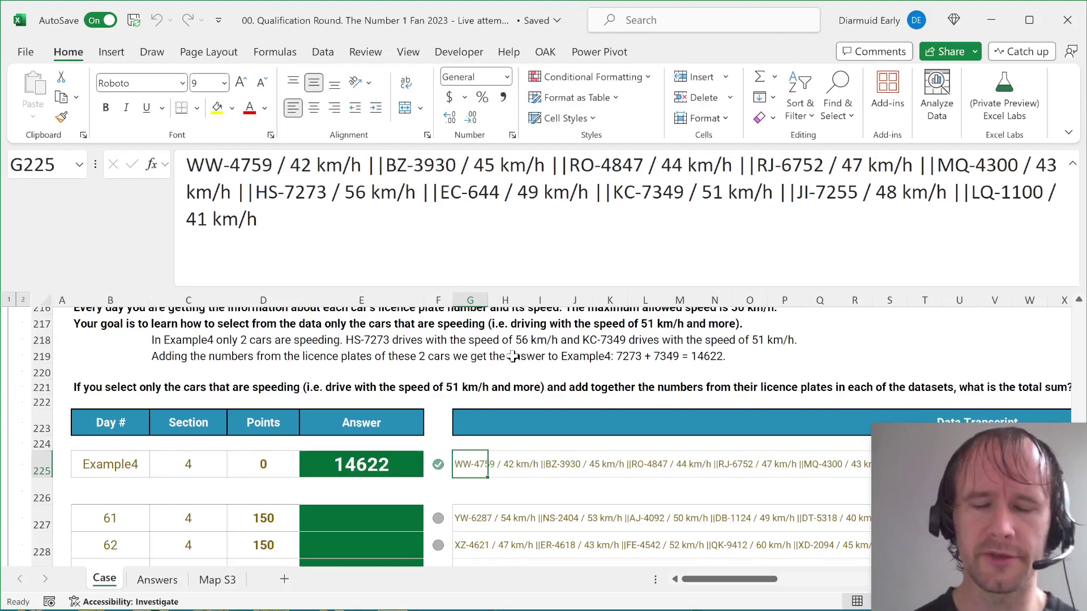
# Step: Move along row 225 to check how far the data transcript area extends across the columns
pyautogui.press('Right')
pyautogui.press('Right')
pyautogui.press('Right')
pyautogui.press('Right')
pyautogui.press('Right')
pyautogui.press('Right')
pyautogui.press('Right')
pyautogui.press('Right')
pyautogui.press('Right')
pyautogui.press('Right')
pyautogui.press('Right')
pyautogui.press('Right')
pyautogui.press('Right')
pyautogui.press('Right')
pyautogui.press('Right')
pyautogui.press('Right')
pyautogui.press('Right')
pyautogui.press('Right')
pyautogui.press('Right')
pyautogui.press('Right')
pyautogui.press('Right')
pyautogui.press('Right')
pyautogui.press('Right')
pyautogui.press('Right')
pyautogui.press('Right')
pyautogui.press('Right')
pyautogui.press('Right')
pyautogui.press('Right')
pyautogui.press('Right')
pyautogui.press('Right')
pyautogui.press('Right')
pyautogui.press('Right')
pyautogui.press('Right')
pyautogui.press('Right')
pyautogui.press('Right')
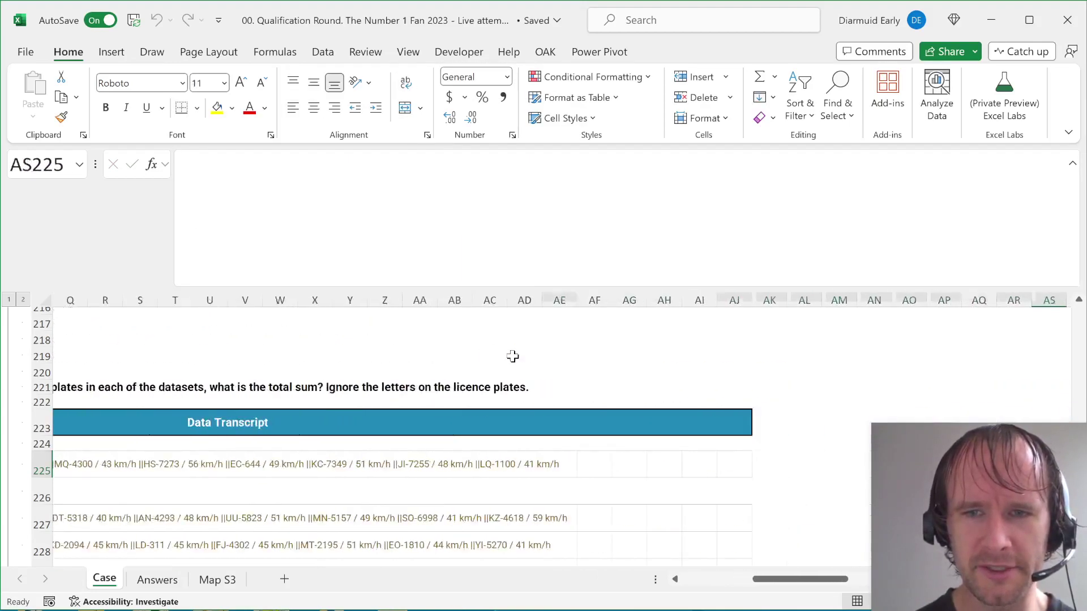
pyautogui.press('Left')
pyautogui.press('Left')
pyautogui.press('Left')
pyautogui.press('Left')
pyautogui.press('Left')
pyautogui.press('Left')
pyautogui.press('Left')
pyautogui.press('Left')
pyautogui.press('Left')
pyautogui.press('Left')
pyautogui.press('Left')
pyautogui.press('Left')
pyautogui.press('Left')
pyautogui.hotkey('ctrl', 'shift', 'Left')
pyautogui.press('Right')
pyautogui.press('Right')
pyautogui.press('Right')
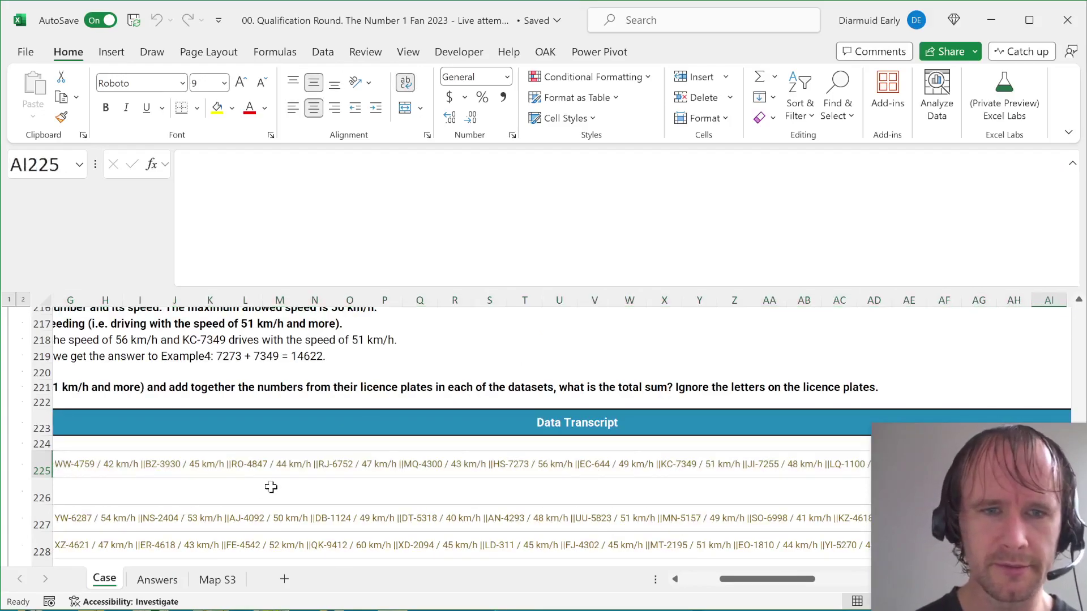
# Step: Start a Python formula in G226, below the Example4 transcript, that imports re and calls re.findall
pyautogui.scroll(-1, 271, 487)
pyautogui.hscroll(-2, 271, 487)
pyautogui.click(232, 442)
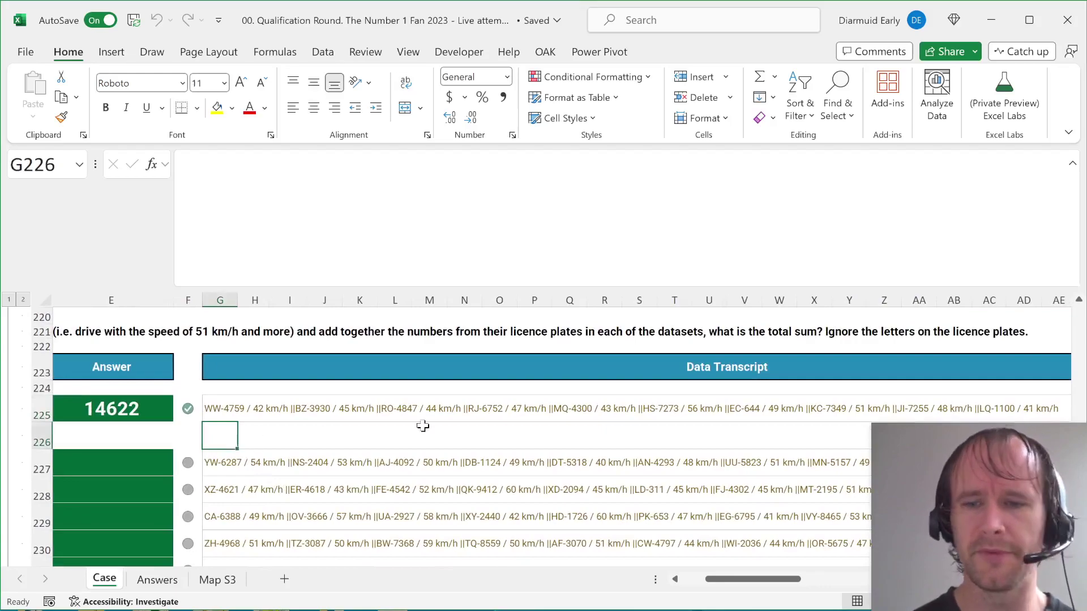
pyautogui.write('=py')
pyautogui.press('Tab')
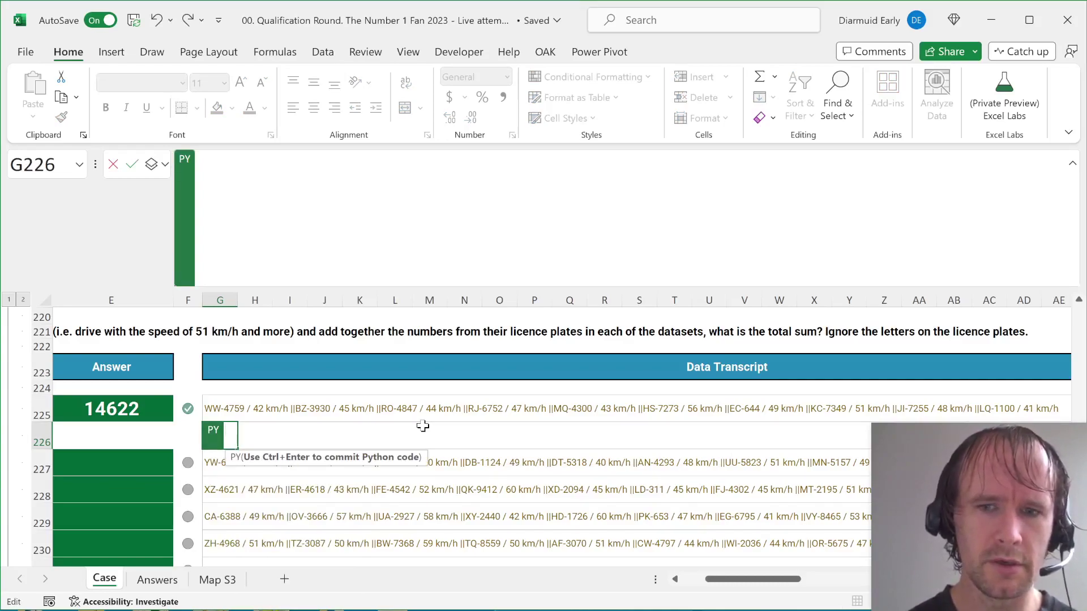
pyautogui.write('import ')
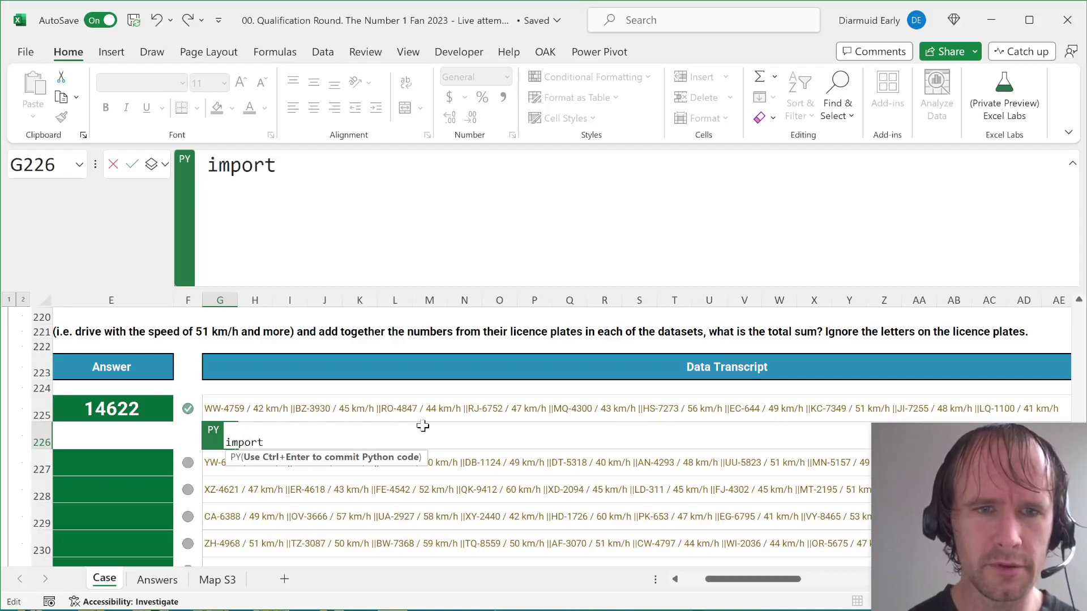
pyautogui.write('re')
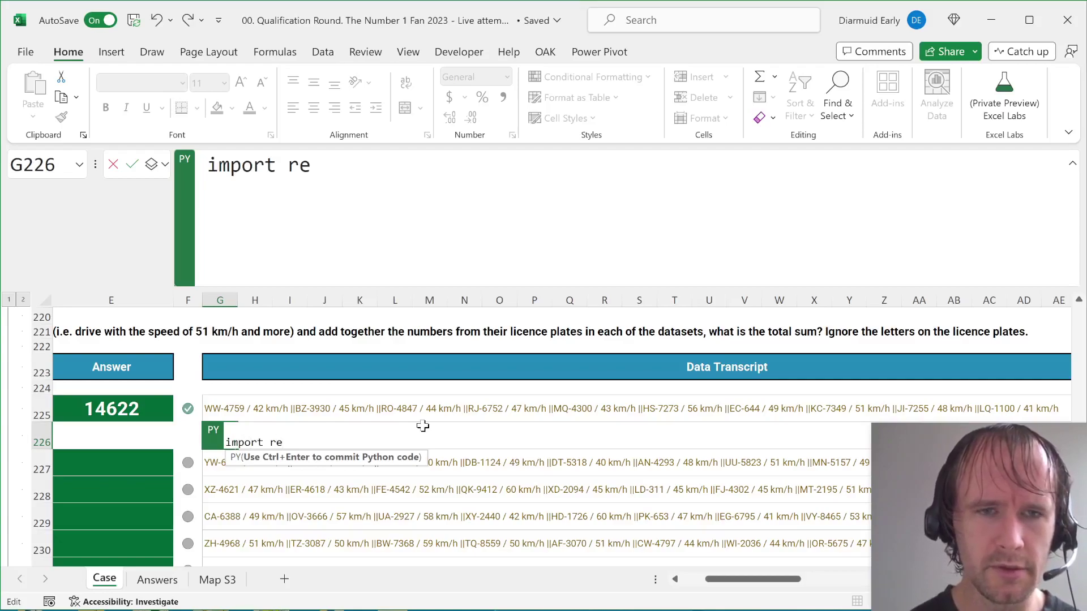
pyautogui.press('Return')
pyautogui.write('re.findall')
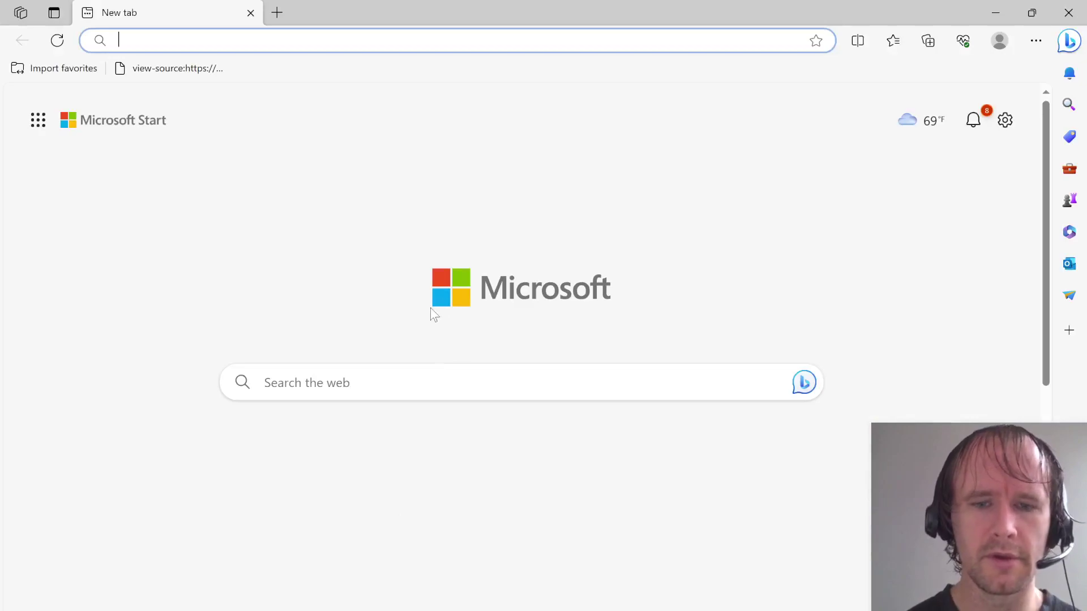
# Step: Switch to the Edge browser, search for "python regex findall" and open the GeeksforGeeks article on re.search() versus re.findall()
pyautogui.write('py')
pyautogui.press('BackSpace')
pyautogui.press('BackSpace')
pyautogui.press('BackSpace')
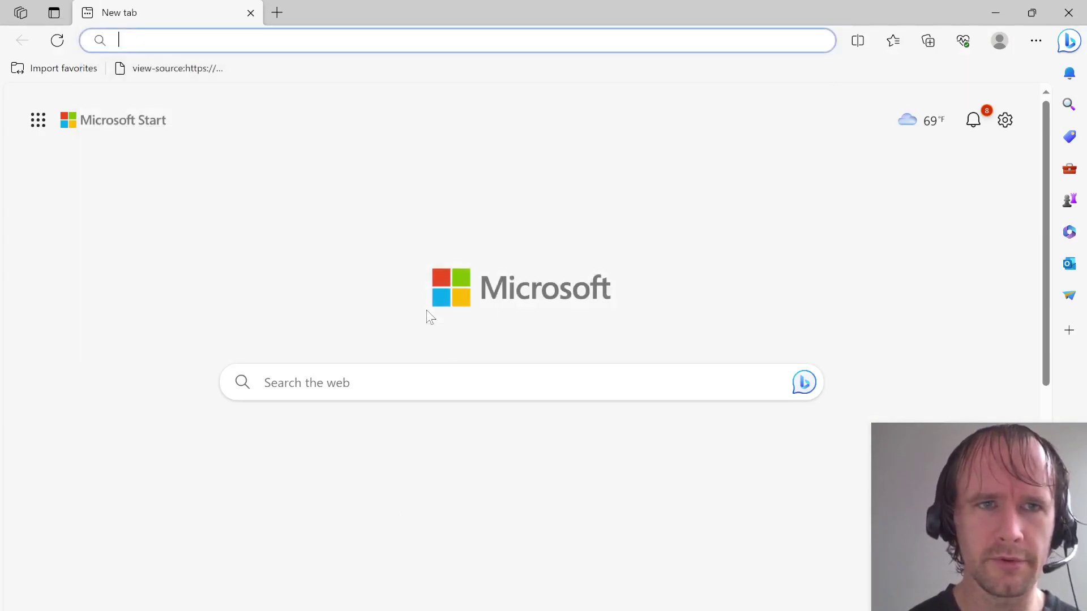
pyautogui.write('py')
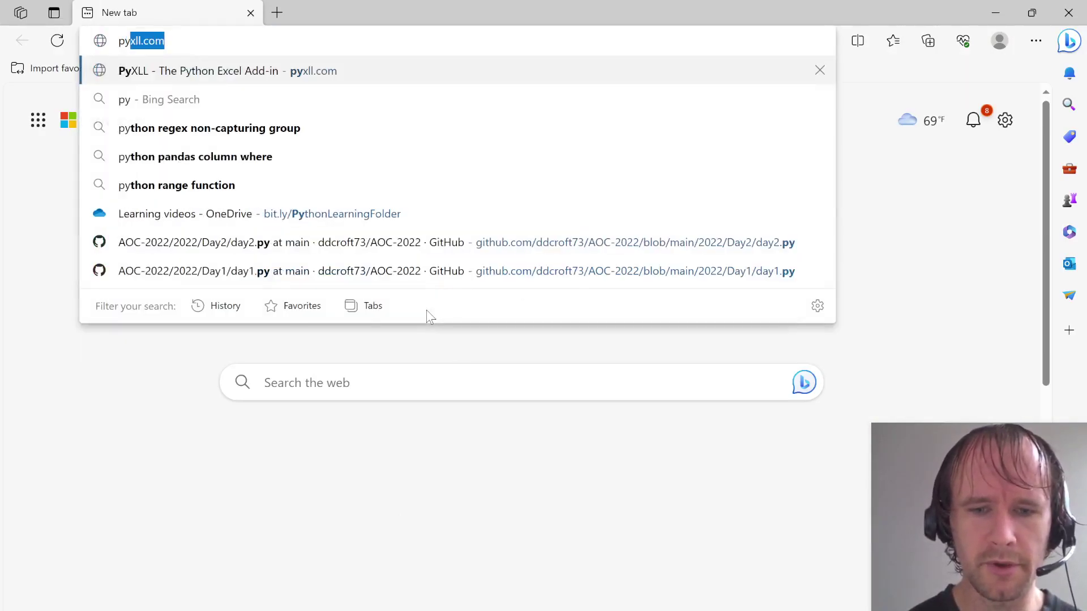
pyautogui.write('thon regex findall')
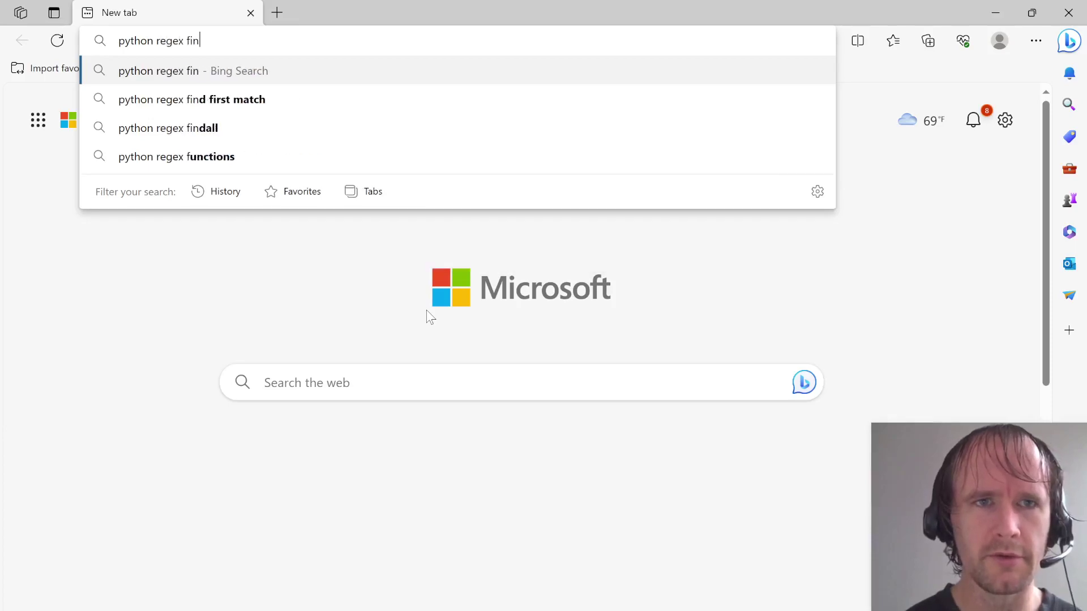
pyautogui.press('Return')
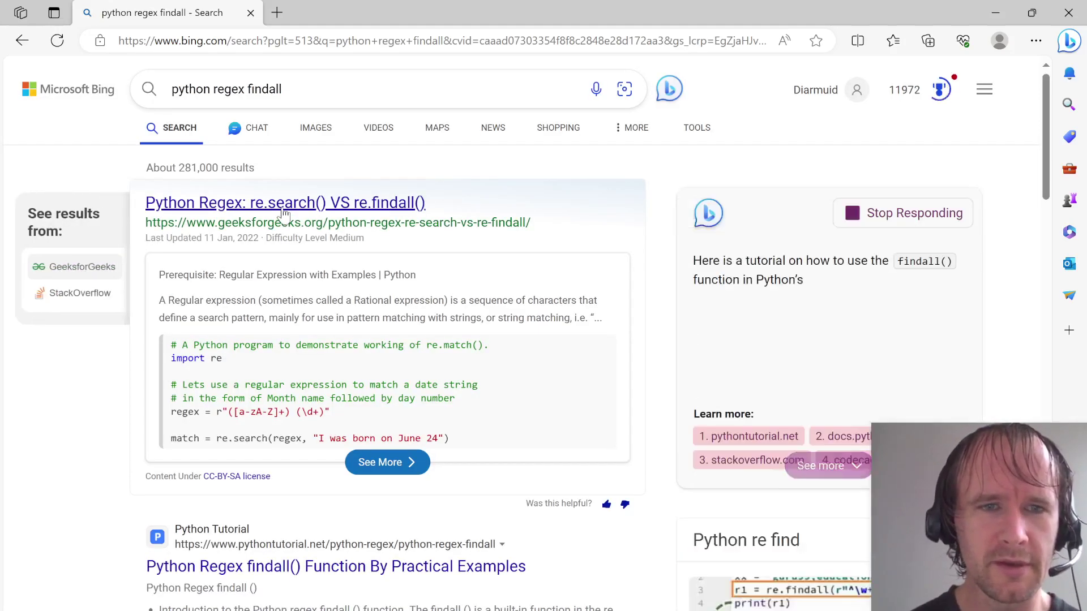
pyautogui.click(283, 213)
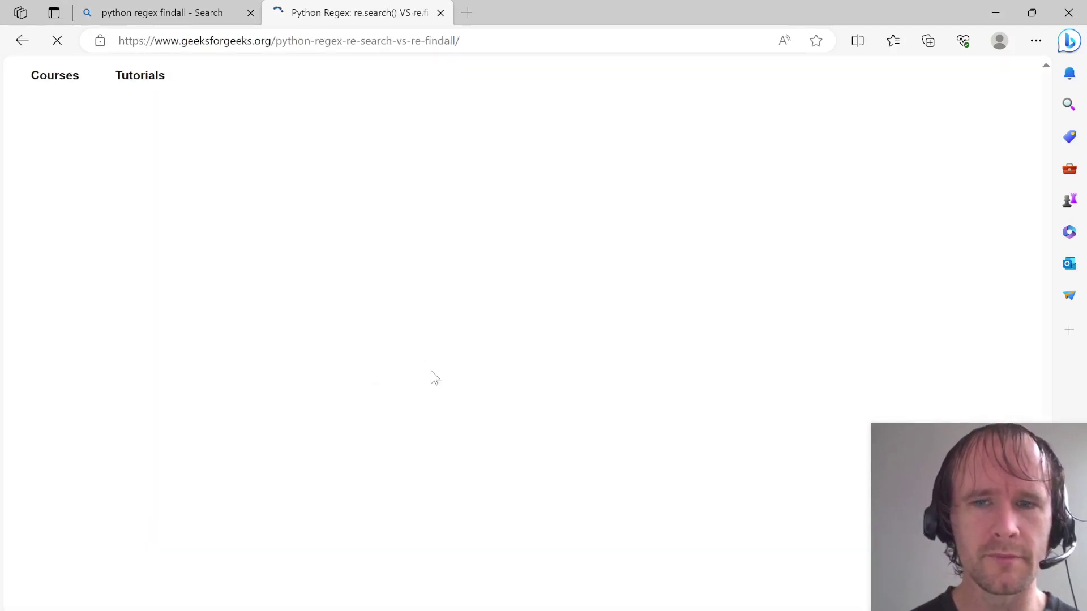
# Step: Find and read the re.findall() code example in the article, dismissing the login prompt
pyautogui.scroll(-7, 425, 418)
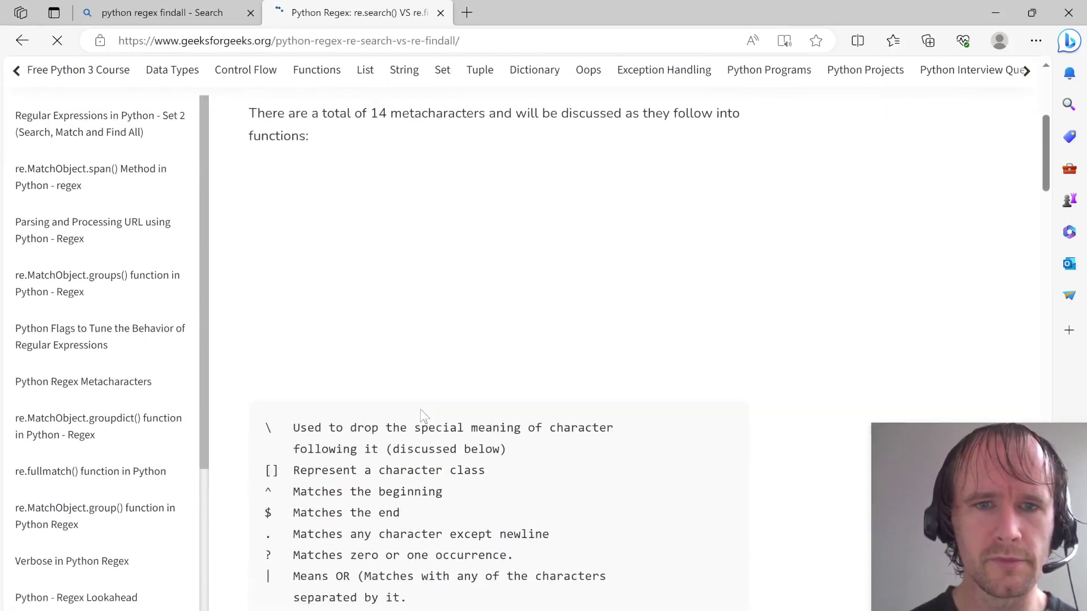
pyautogui.scroll(-15, 424, 416)
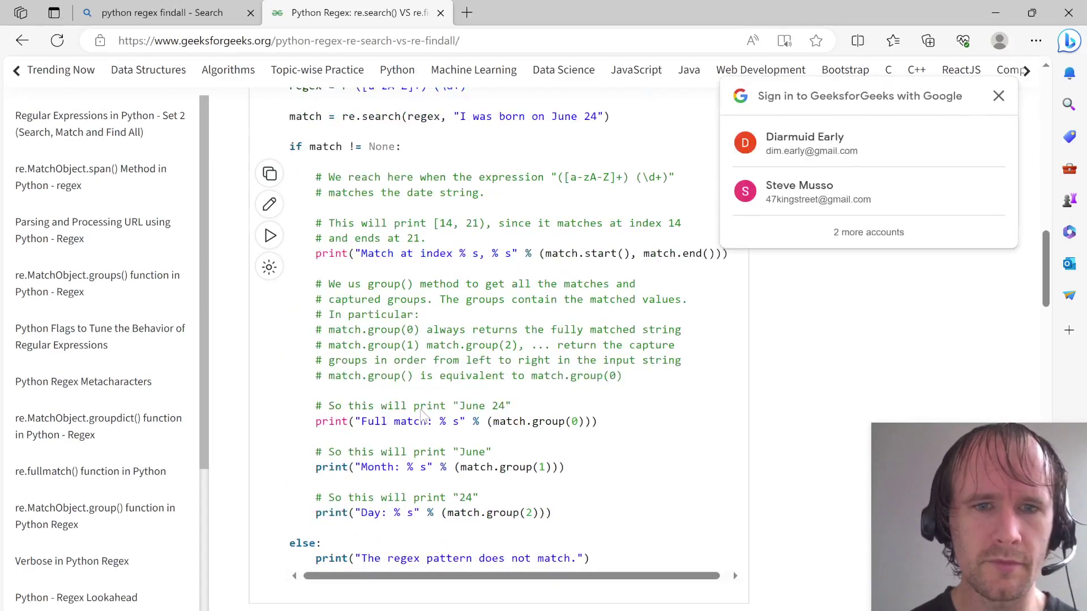
pyautogui.scroll(13, 422, 416)
pyautogui.scroll(-4, 387, 472)
pyautogui.scroll(-14, 387, 471)
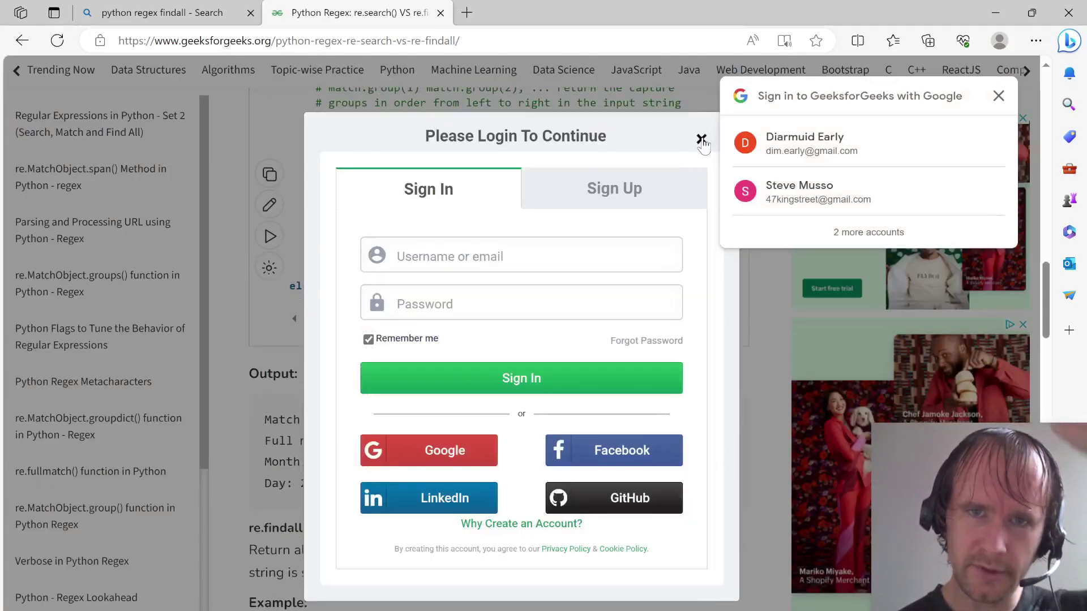
pyautogui.click(701, 139)
pyautogui.scroll(-4, 559, 341)
pyautogui.scroll(-4, 560, 338)
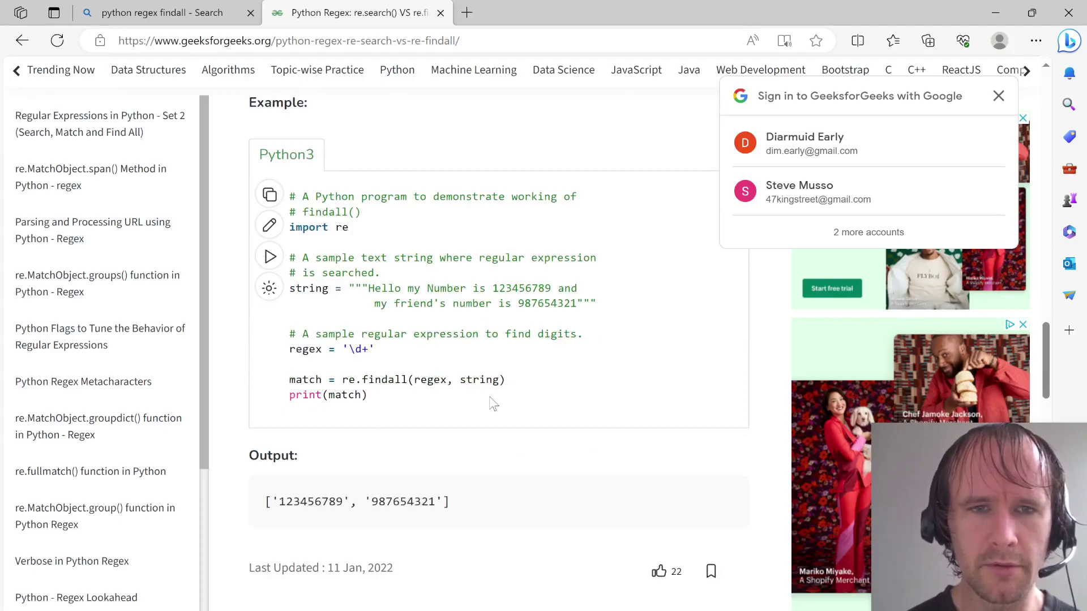
pyautogui.scroll(-1, 491, 412)
pyautogui.scroll(1, 491, 406)
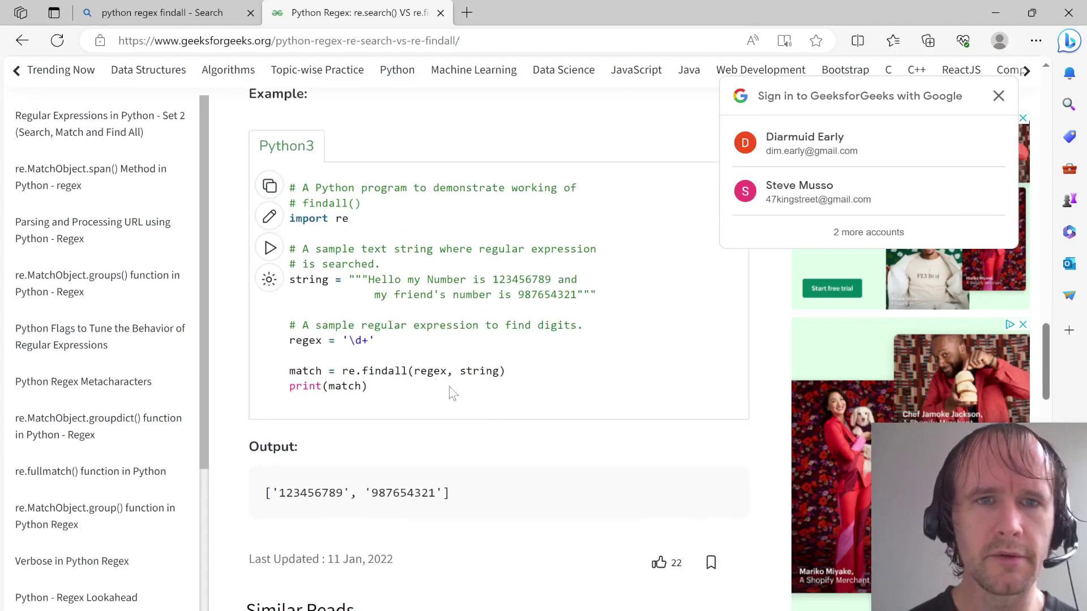
# Step: Switch back to the Excel workbook and enter r"(\D+-\d+)" as the re.findall pattern in G226's Python formula
pyautogui.hotkey('alt', 'Tab')
pyautogui.press('Tab')
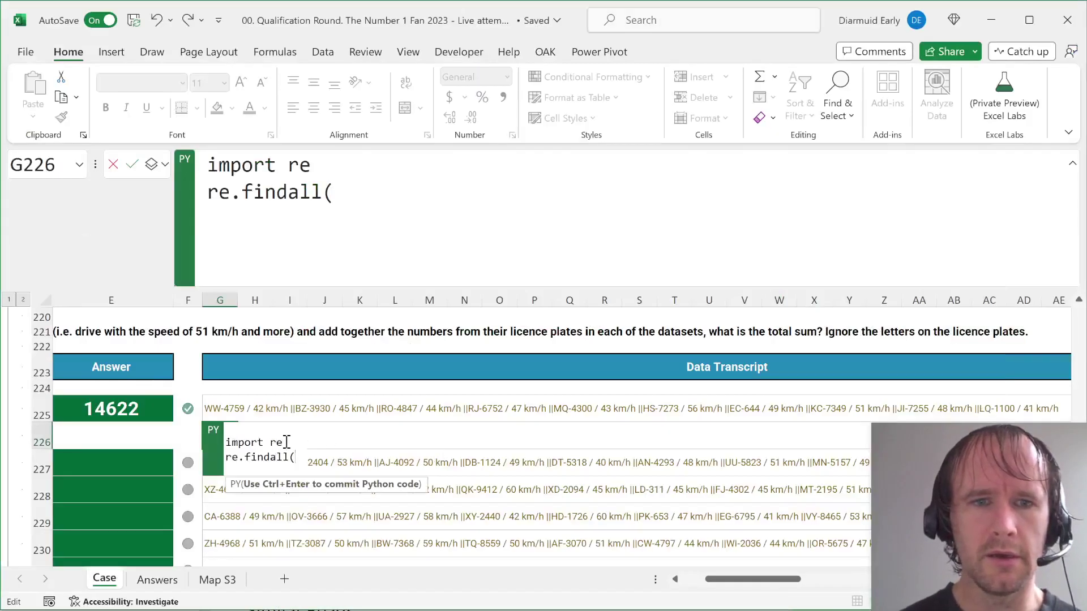
pyautogui.write('r"')
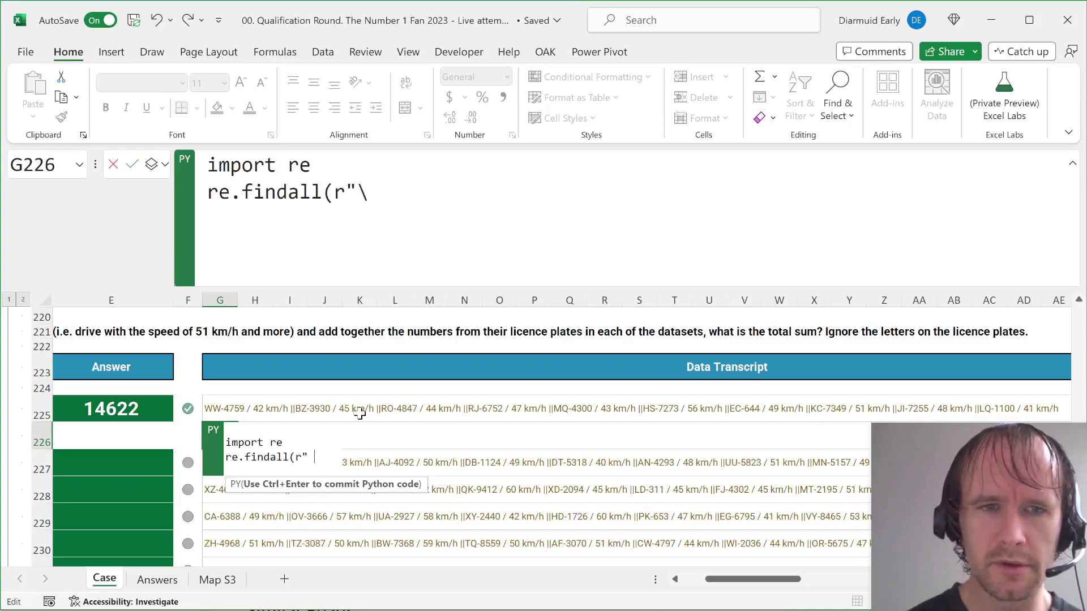
pyautogui.write('\\D')
pyautogui.scroll(4, 360, 414)
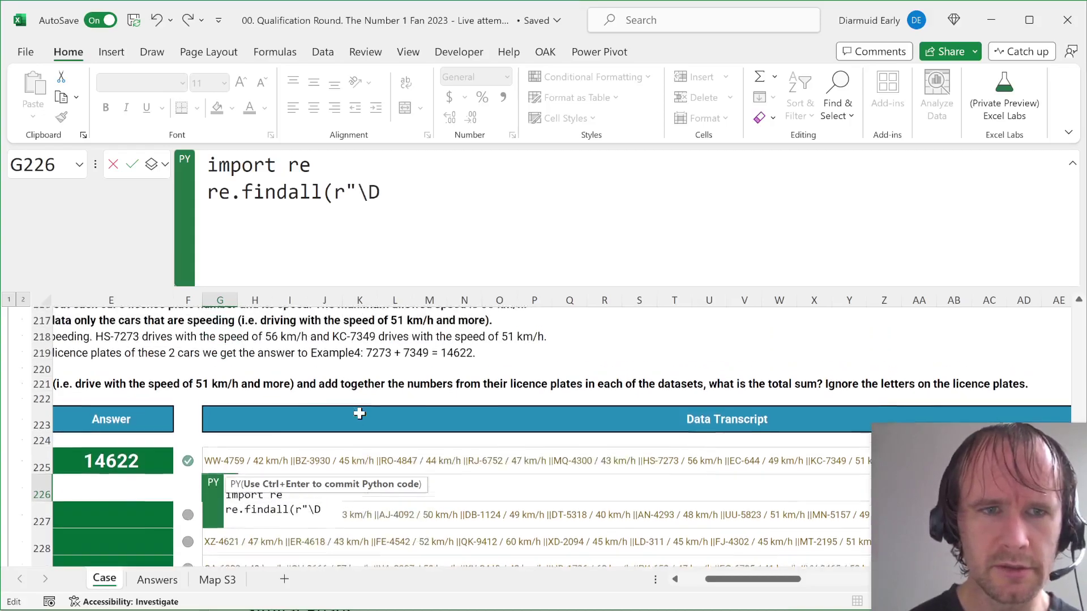
pyautogui.hscroll(-5, 360, 413)
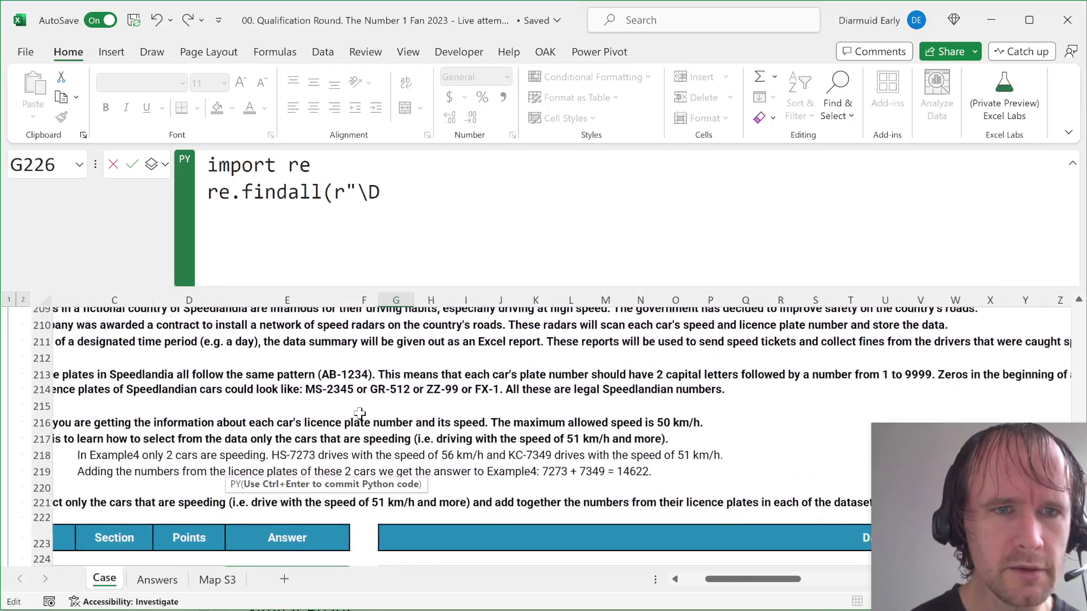
pyautogui.hscroll(2, 360, 414)
pyautogui.press('BackSpace')
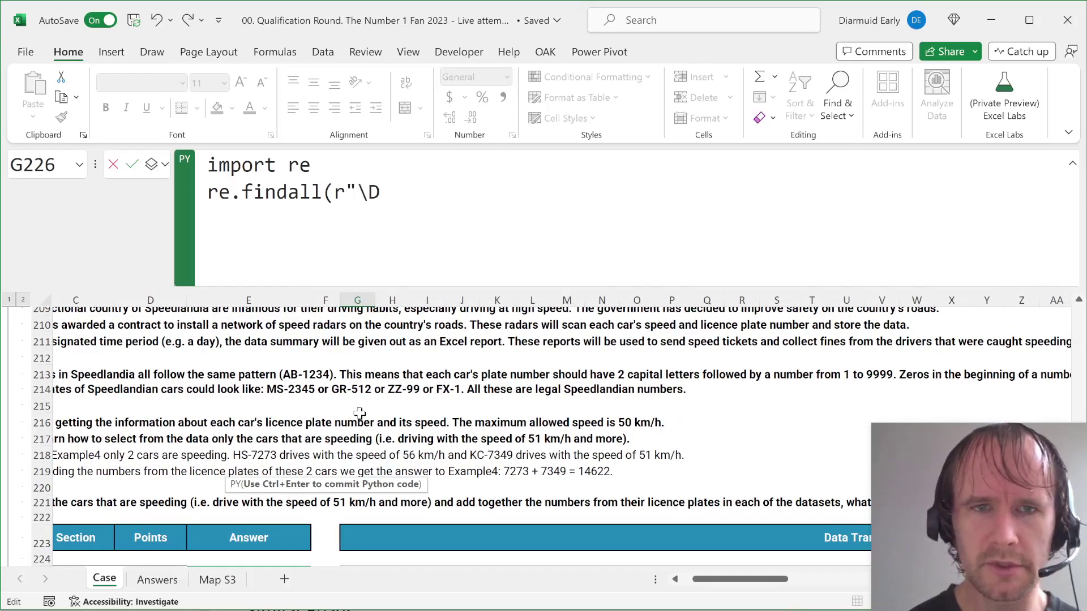
pyautogui.write('D+-\\d+')
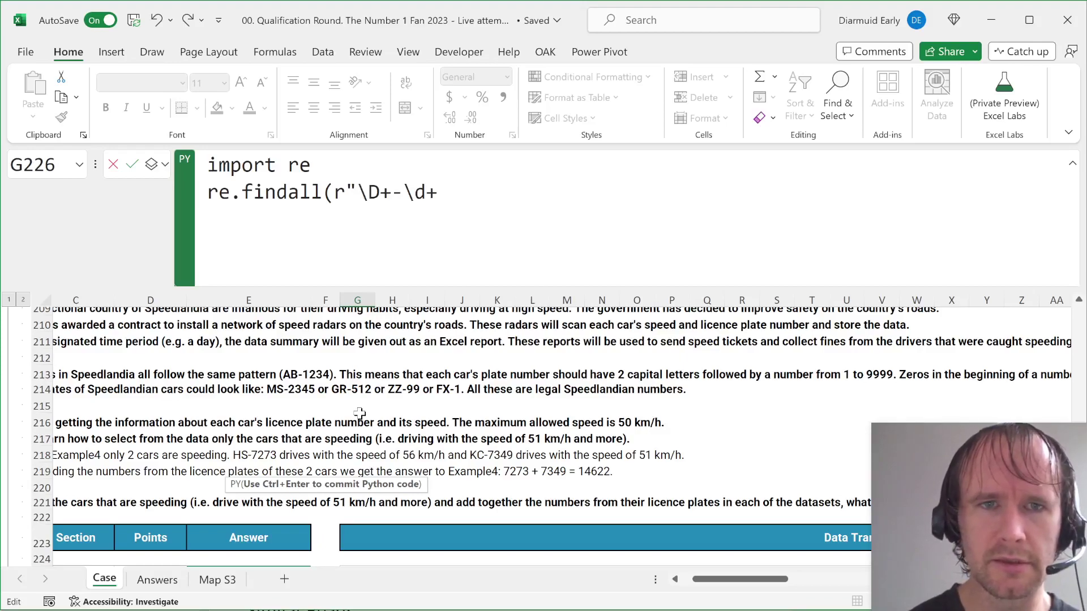
pyautogui.click(359, 192)
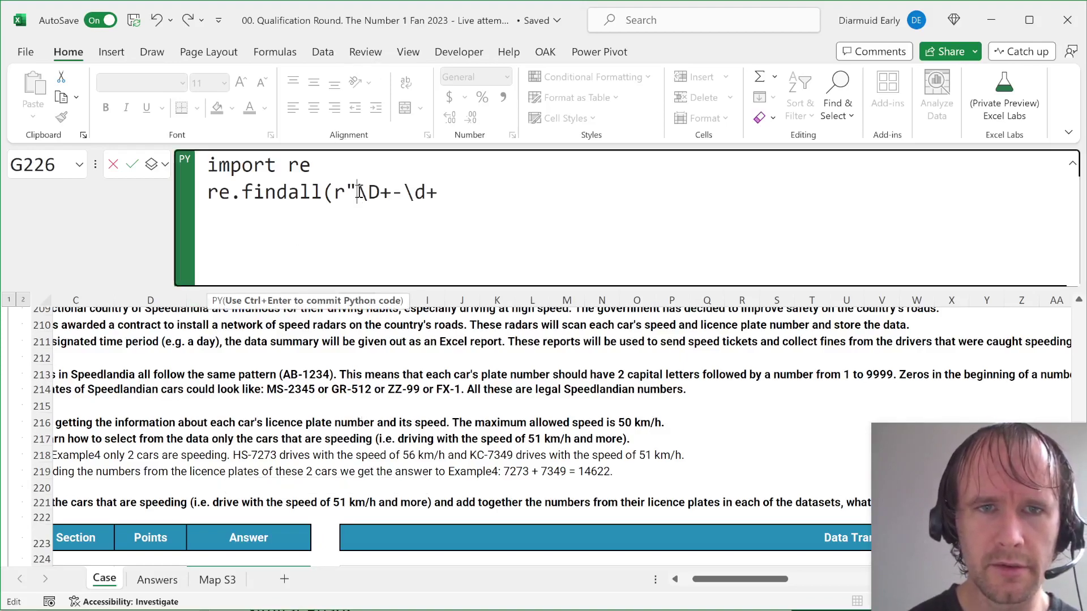
pyautogui.write('(')
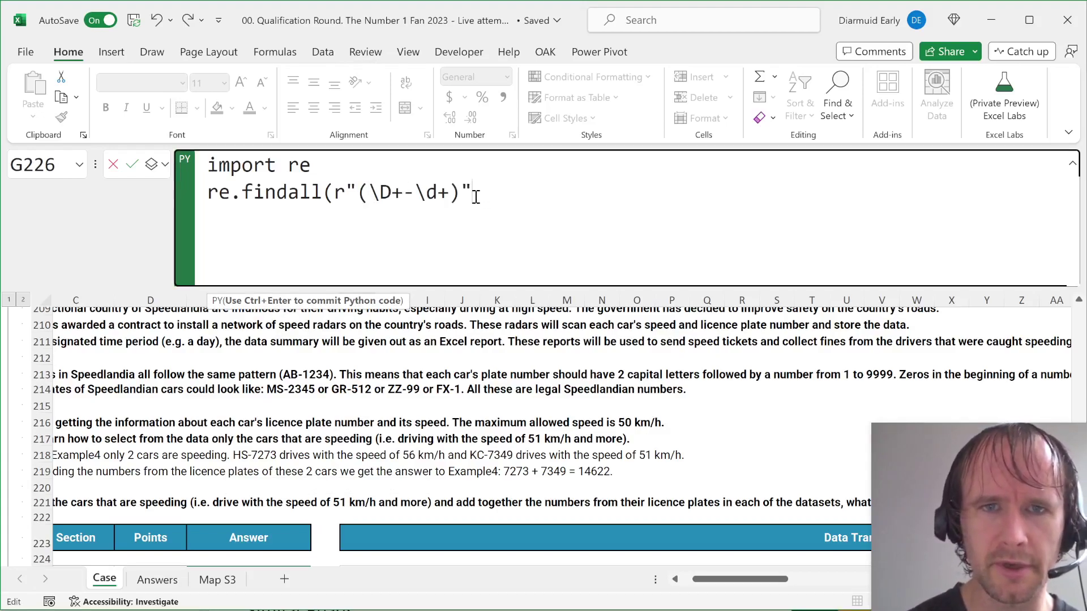
# Step: Pass transcript cell G225 as the string to search, commit the Python formula in G226 and inspect the resulting list
pyautogui.write(',')
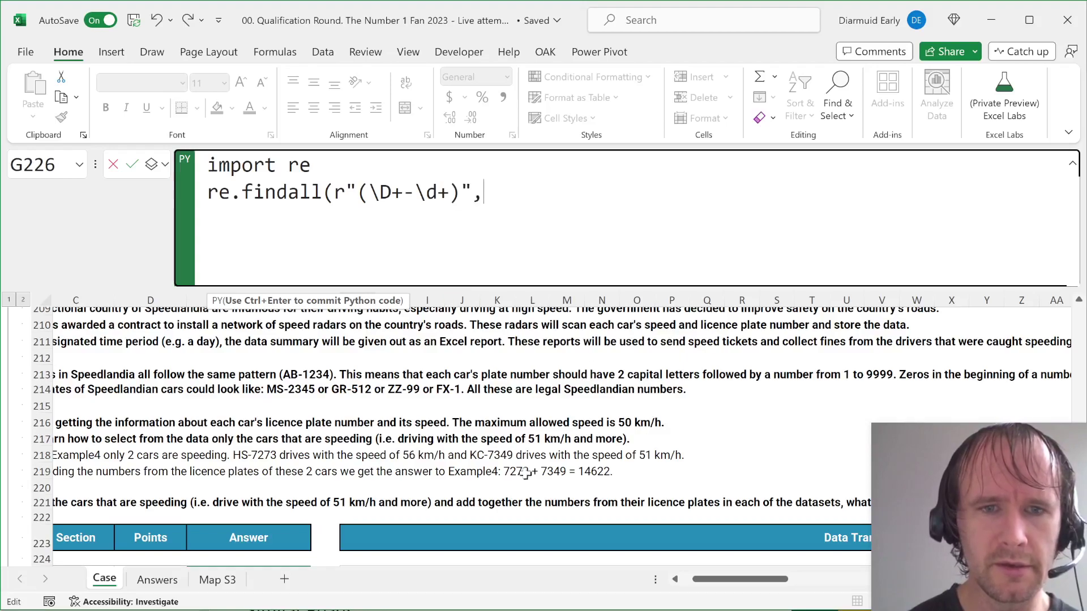
pyautogui.scroll(-3, 351, 445)
pyautogui.click(351, 445)
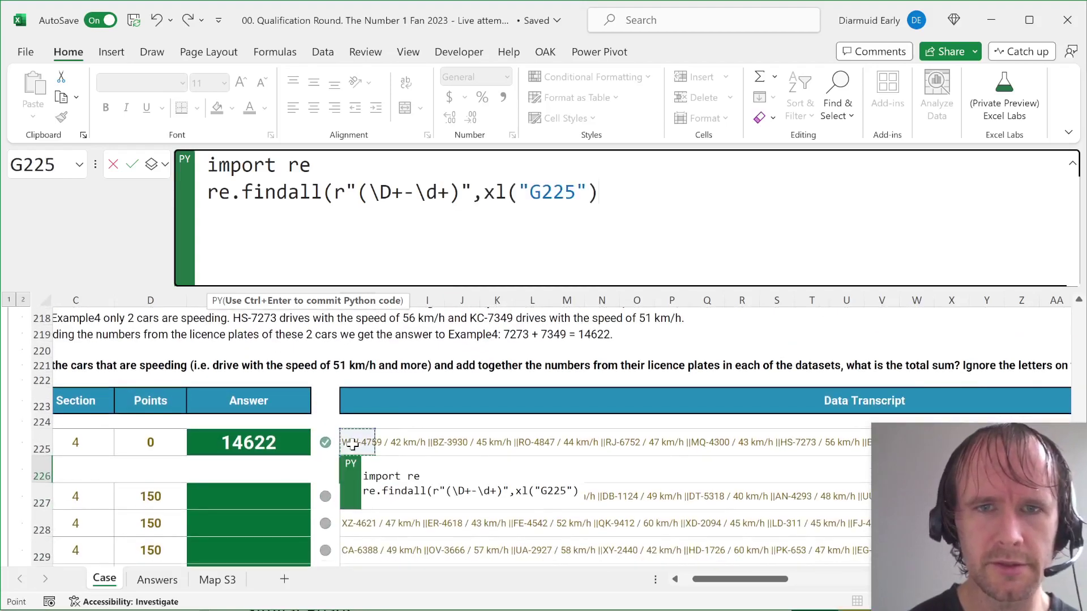
pyautogui.write(')')
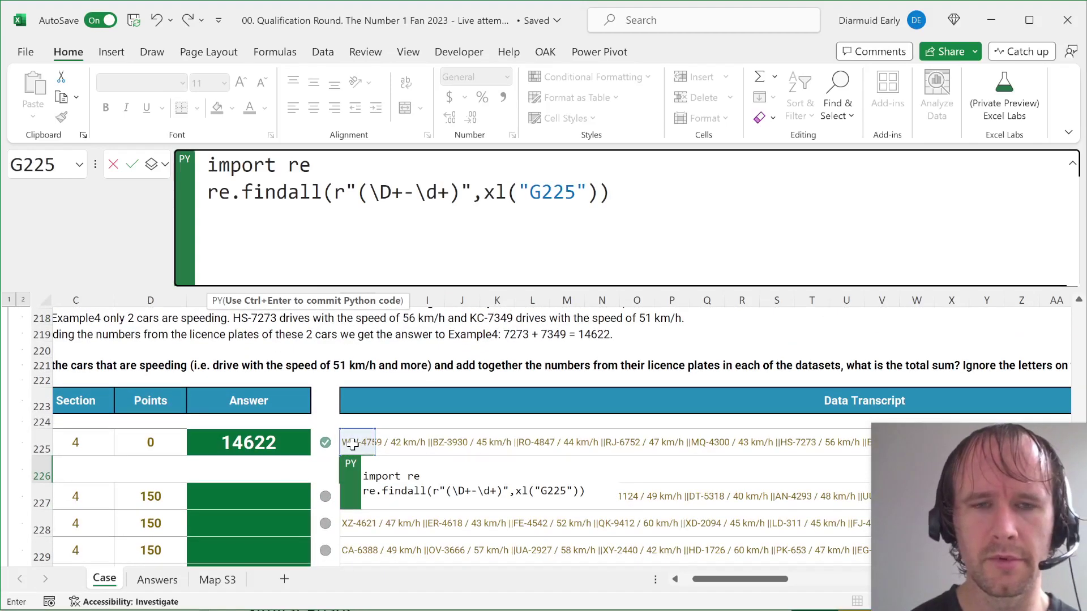
pyautogui.hotkey('ctrl', 'Return')
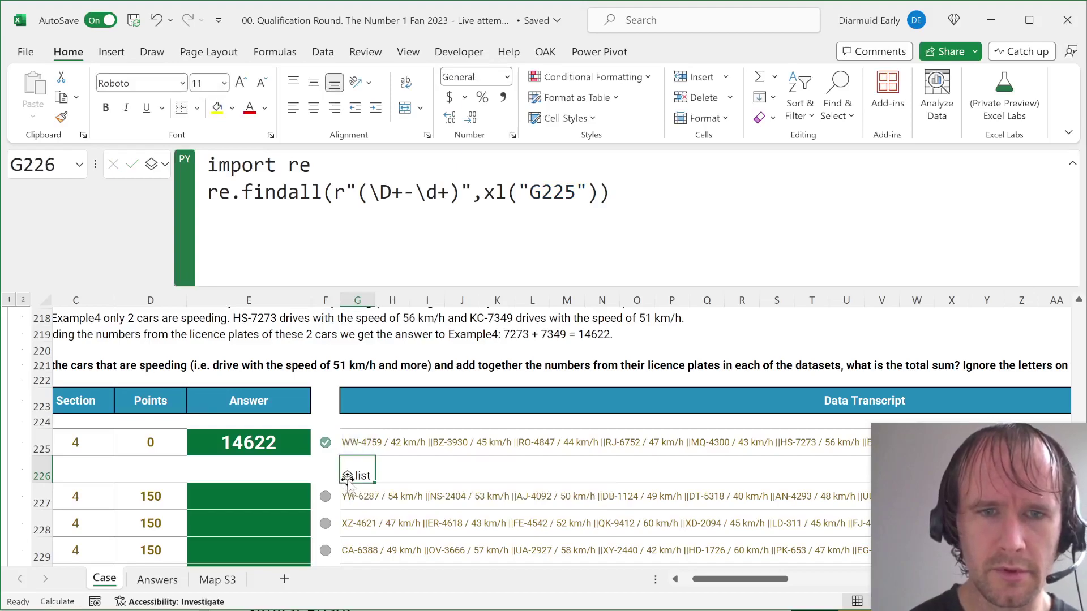
pyautogui.click(348, 476)
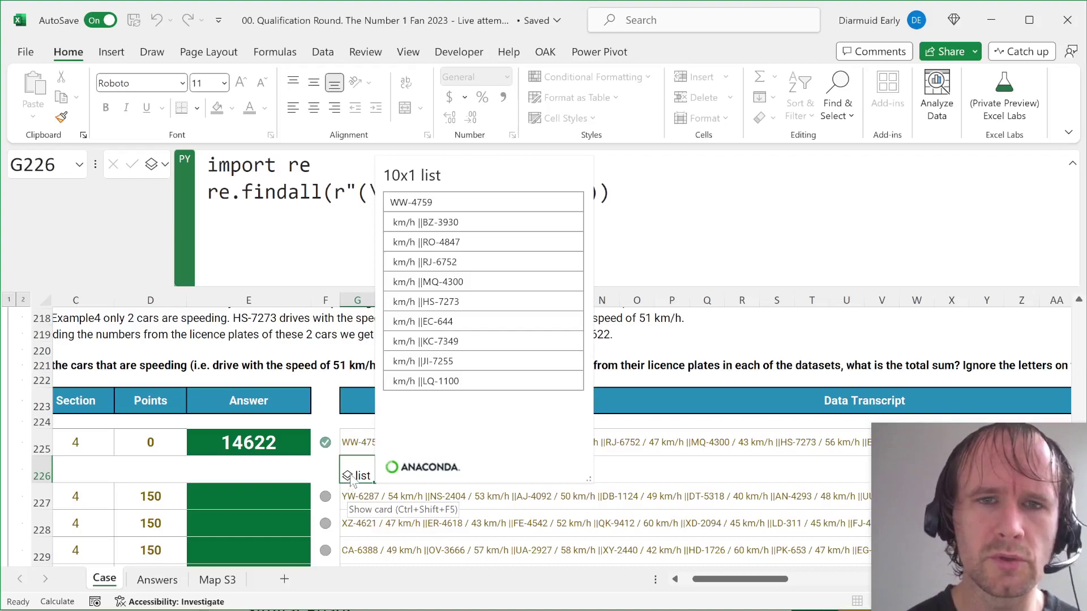
pyautogui.press('Escape')
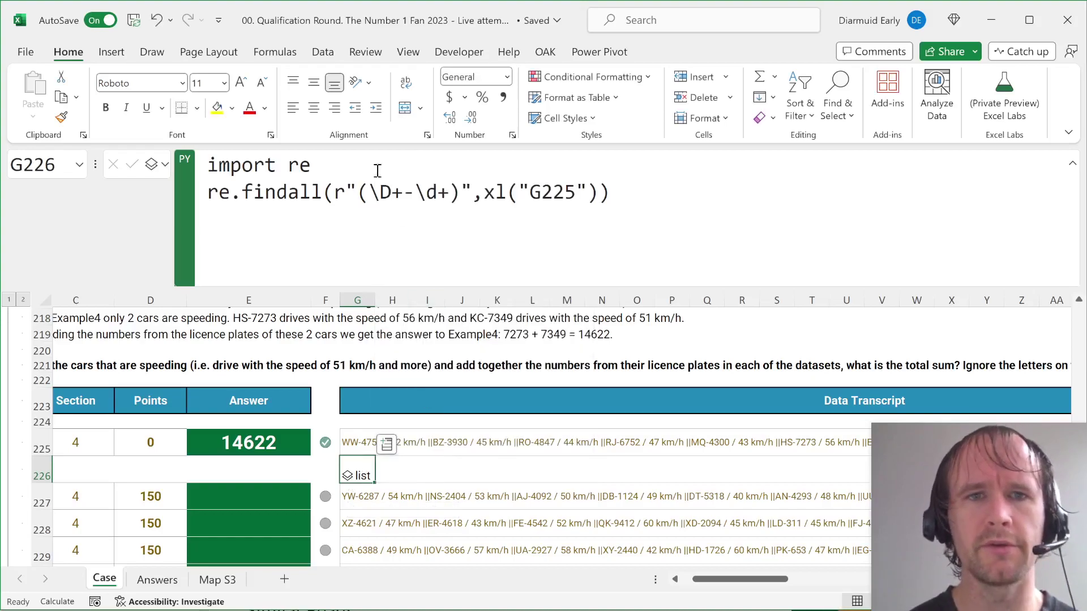
# Step: Replace the D after the first backslash in G226's regex with [A-Z], commit the formula and inspect its output
pyautogui.doubleClick(385, 192)
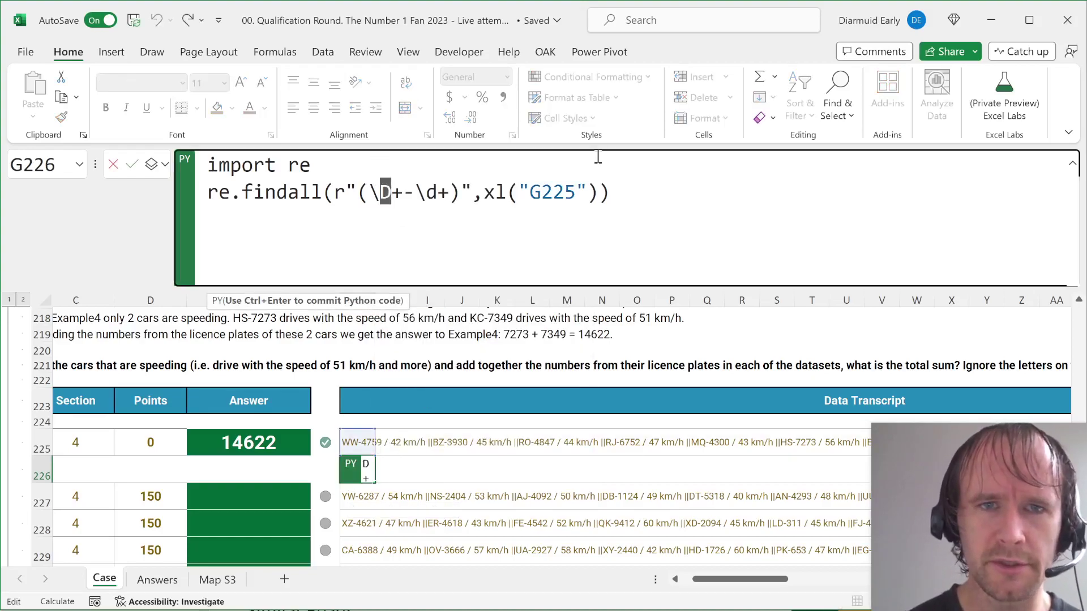
pyautogui.write('[A-Z]')
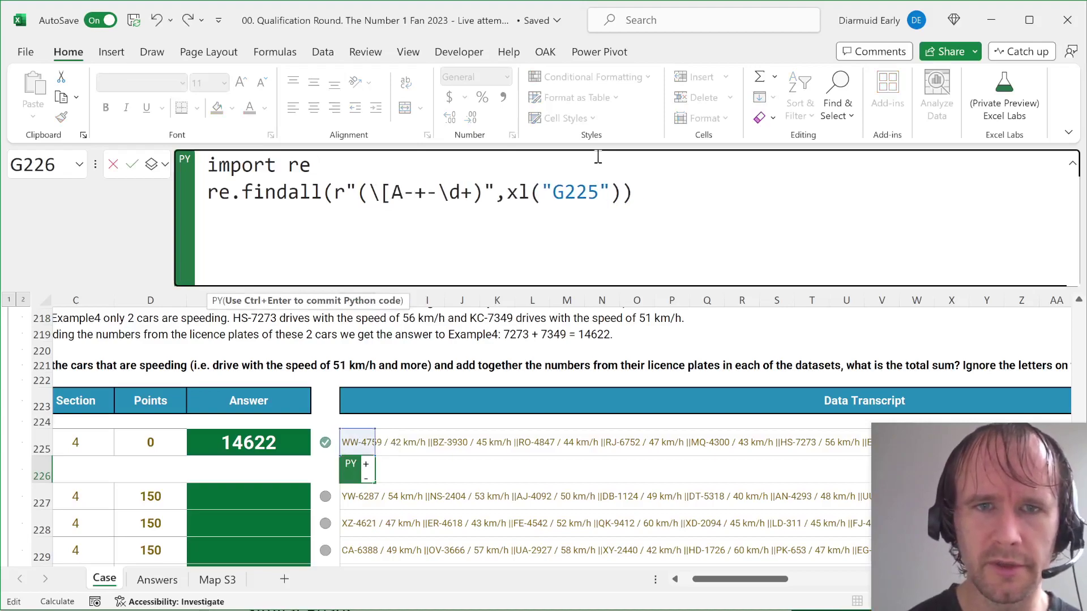
pyautogui.hotkey('ctrl', 'Return')
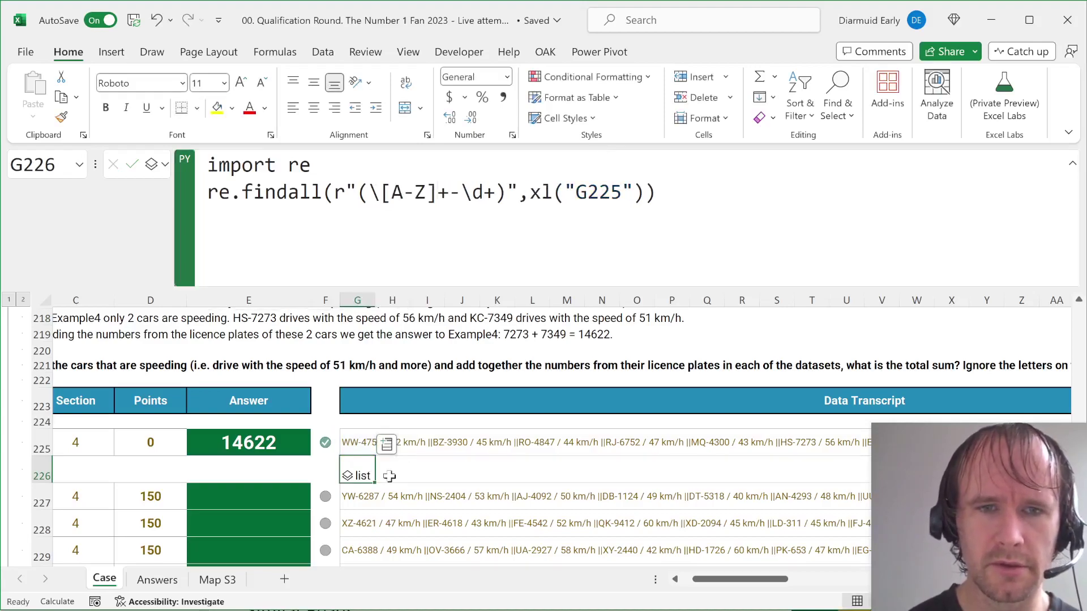
pyautogui.click(347, 477)
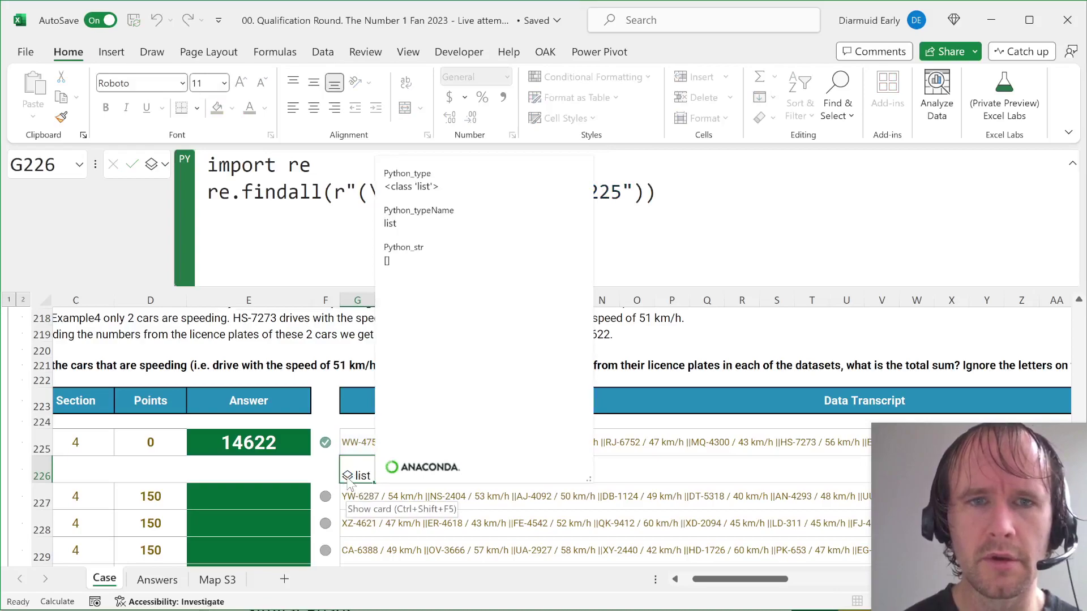
pyautogui.press('Escape')
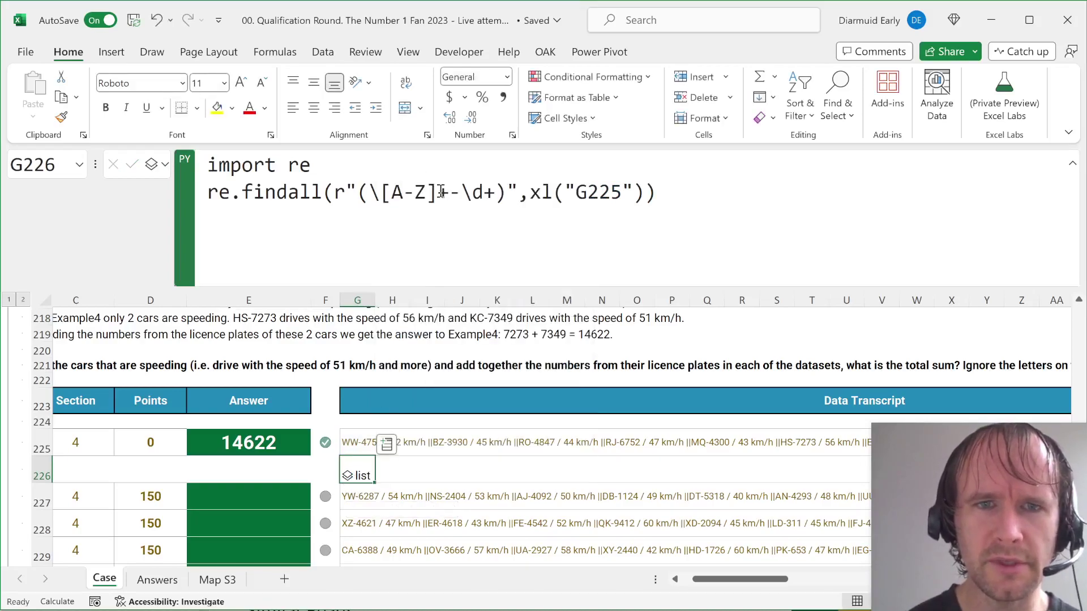
# Step: Remove the backslash before [A-Z] so the pattern reads ([A-Z]+-\d+), commit the formula and inspect the list
pyautogui.click(425, 194)
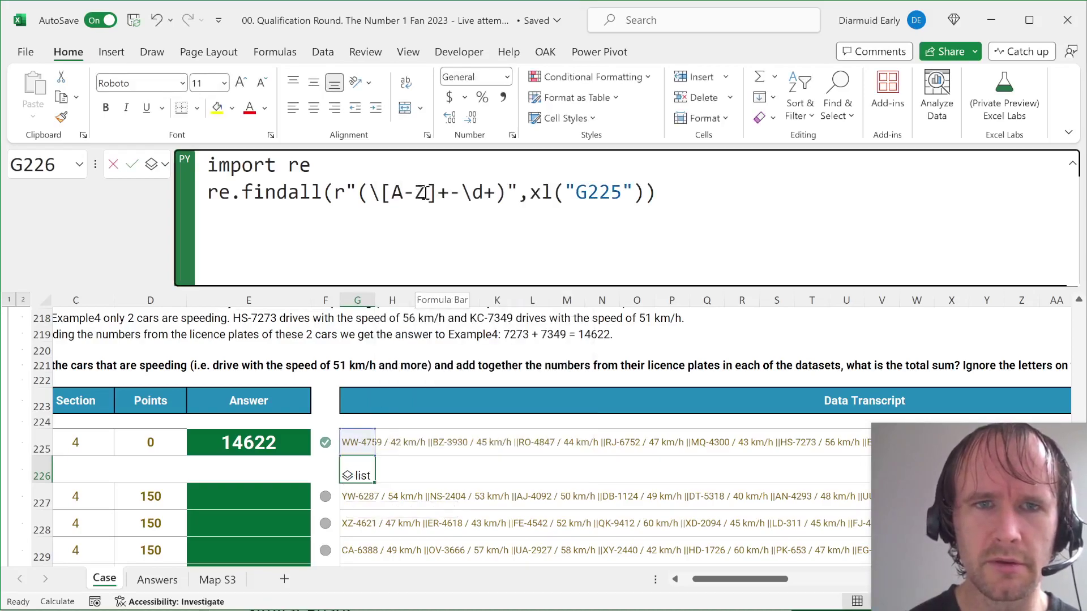
pyautogui.click(384, 194)
pyautogui.press('BackSpace')
pyautogui.hotkey('ctrl', 'Return')
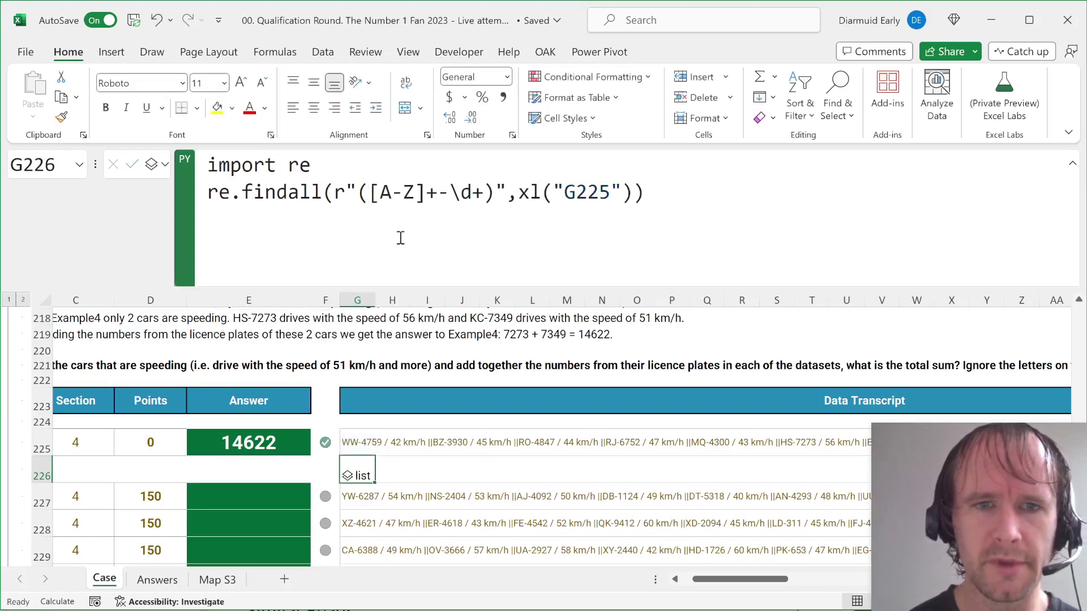
pyautogui.click(348, 476)
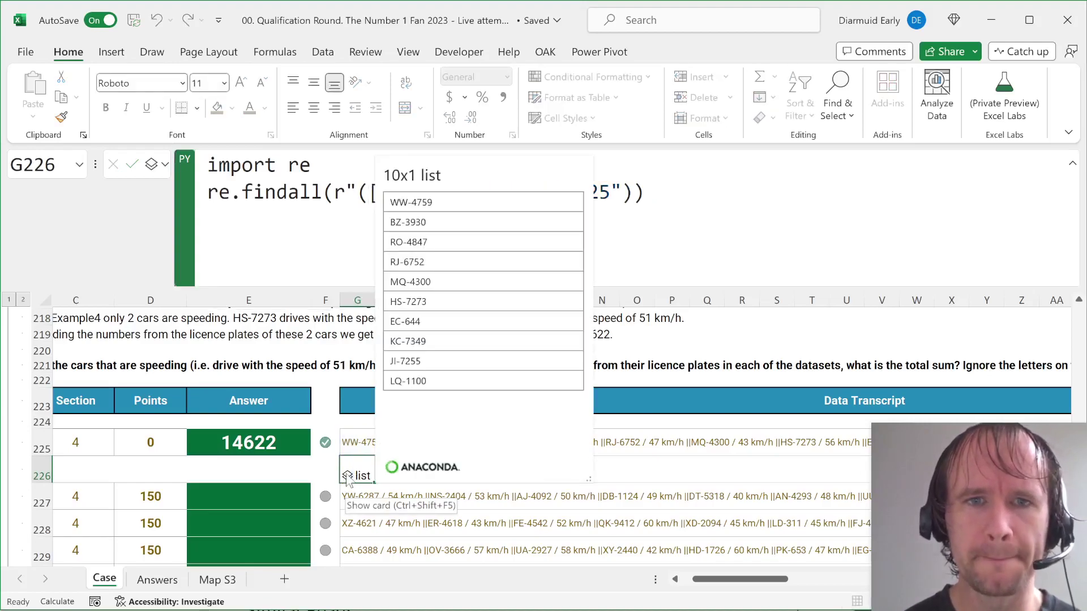
pyautogui.press('Escape')
# Step: Narrow the capture group to the plate digits with the pattern [A-Z]+-(\d+), then commit the formula and check its list
pyautogui.click(371, 194)
pyautogui.press('BackSpace')
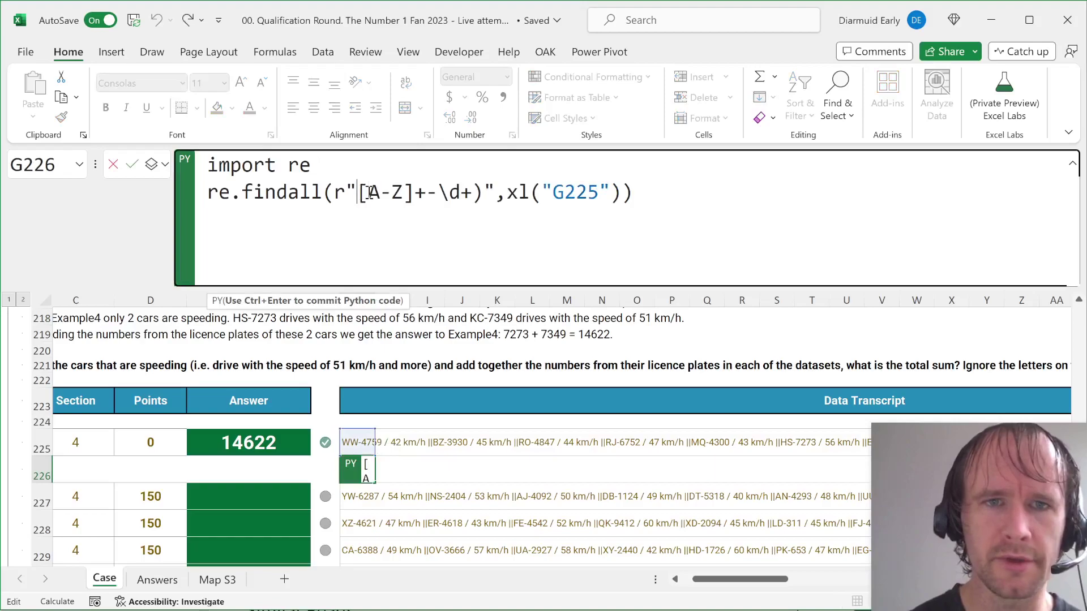
pyautogui.click(435, 193)
pyautogui.write('(')
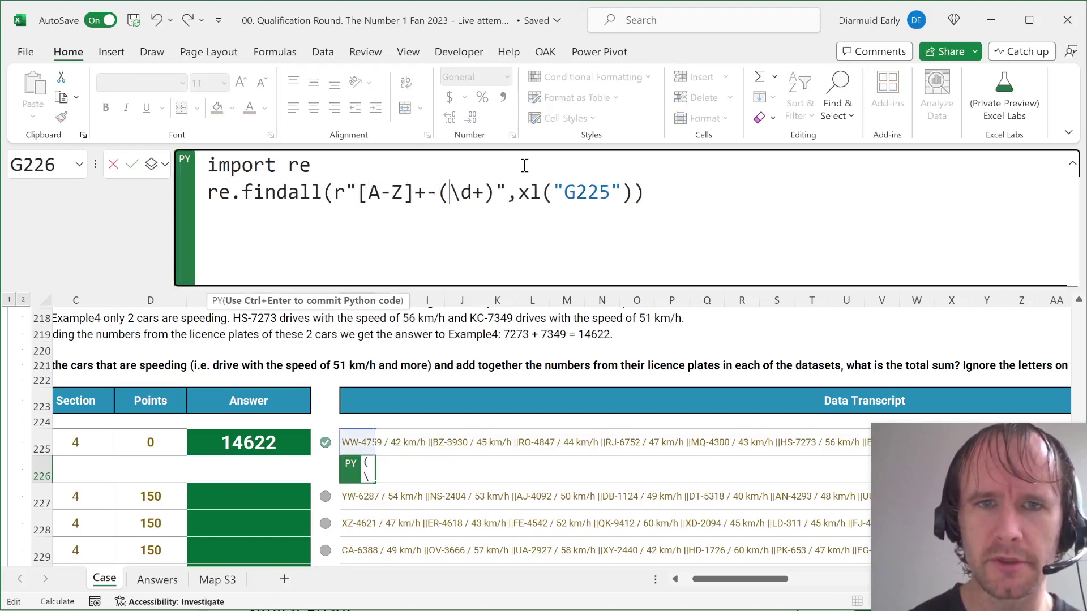
pyautogui.hotkey('ctrl', 'Return')
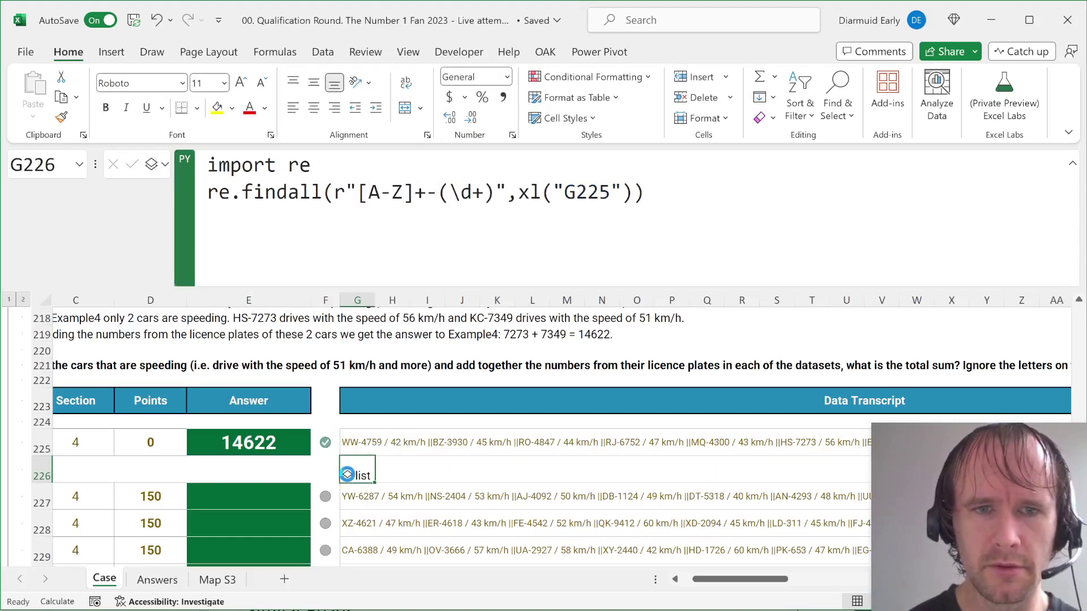
pyautogui.click(347, 476)
pyautogui.press('Escape')
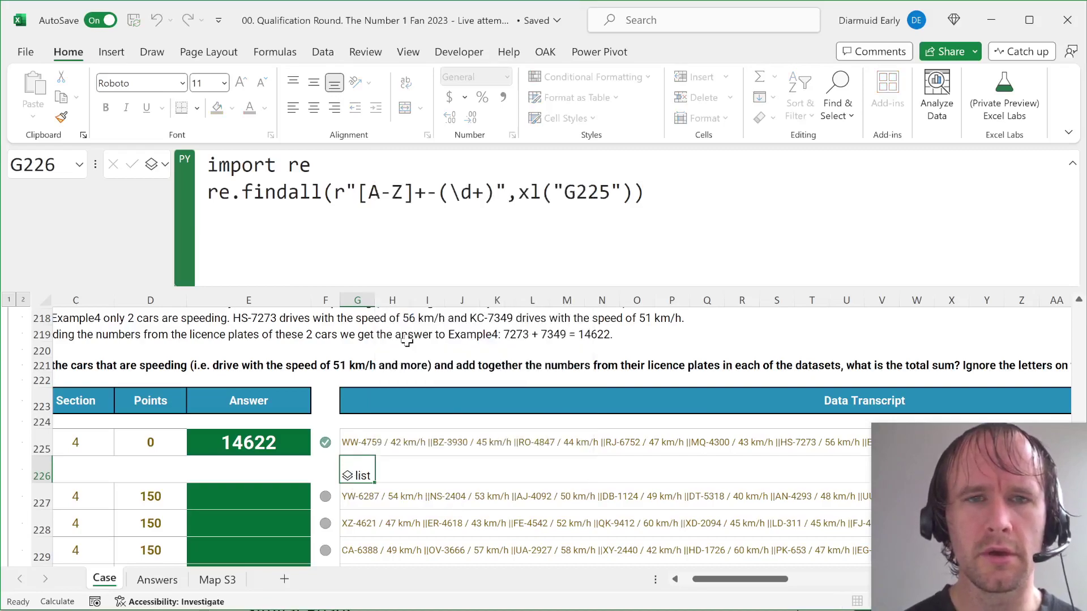
# Step: Wrap the re.findall call in list(map(int, ...)) to convert the captured plate numbers to integers
pyautogui.click(208, 196)
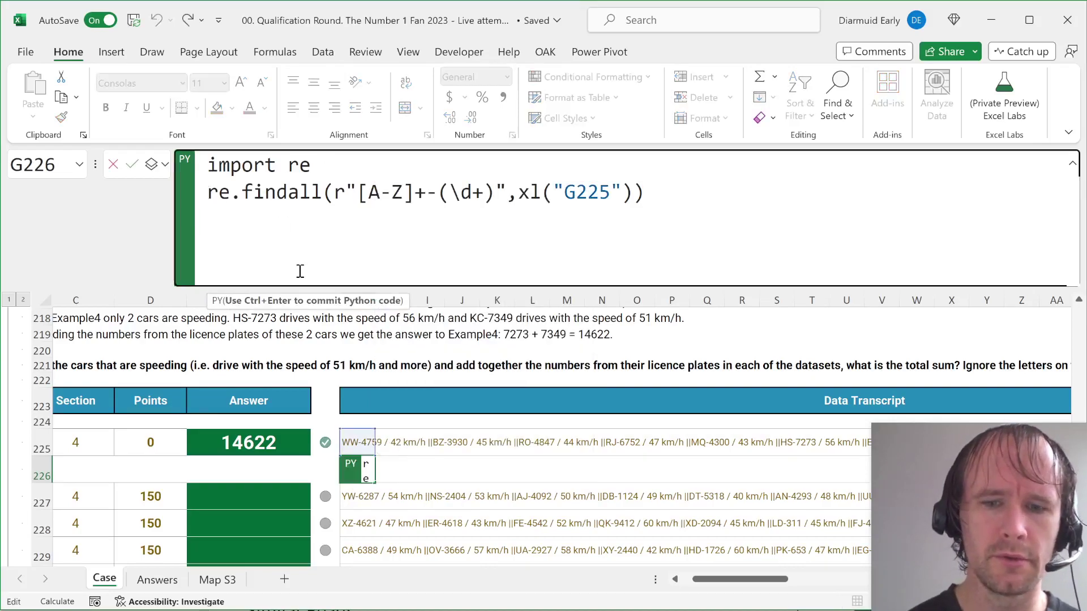
pyautogui.write('map(int,')
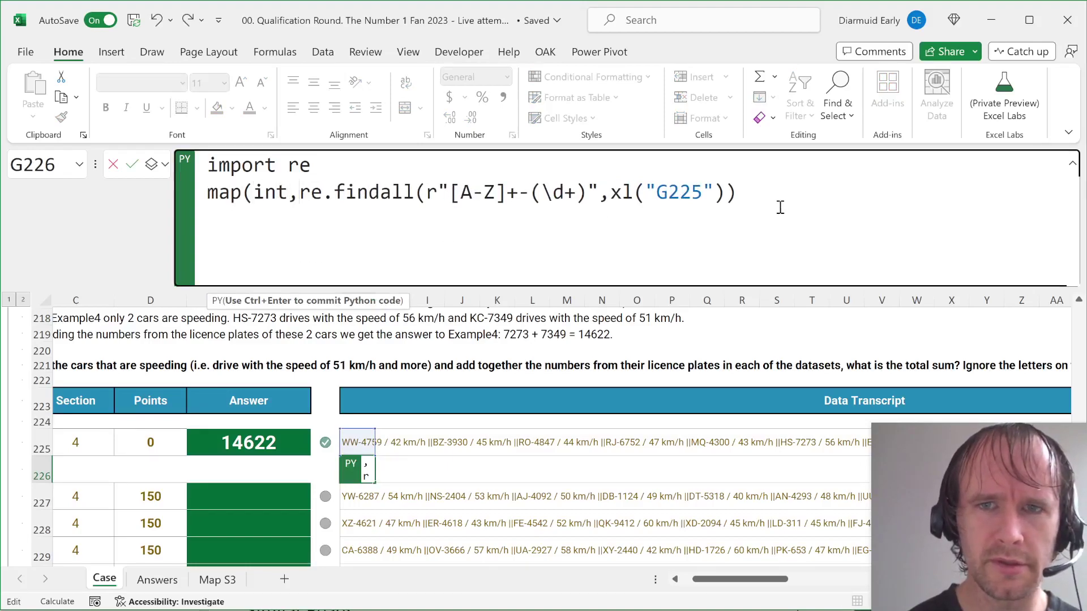
pyautogui.click(208, 198)
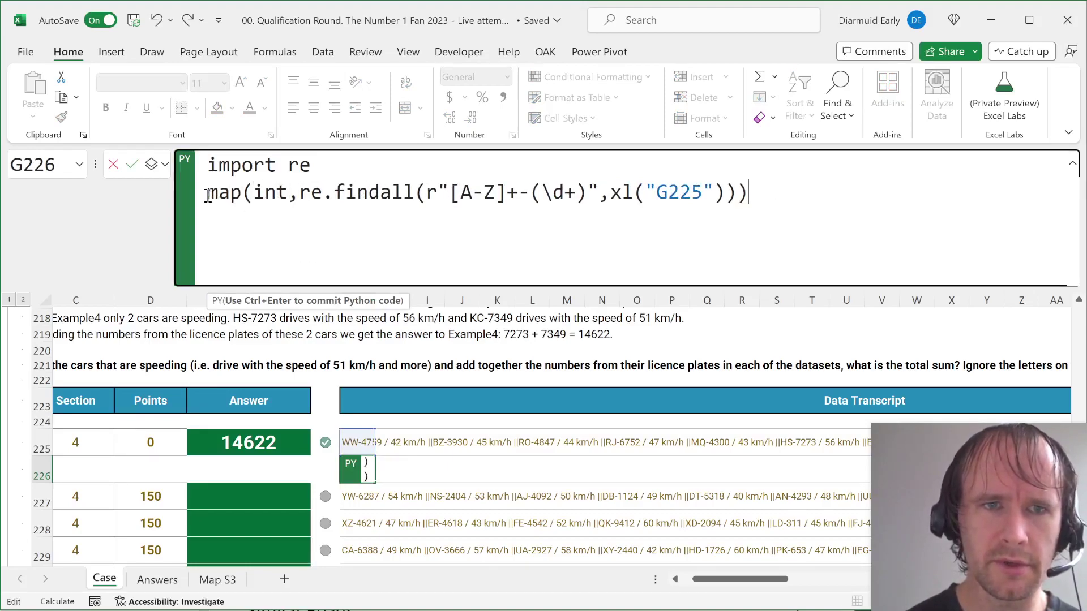
pyautogui.write('list(')
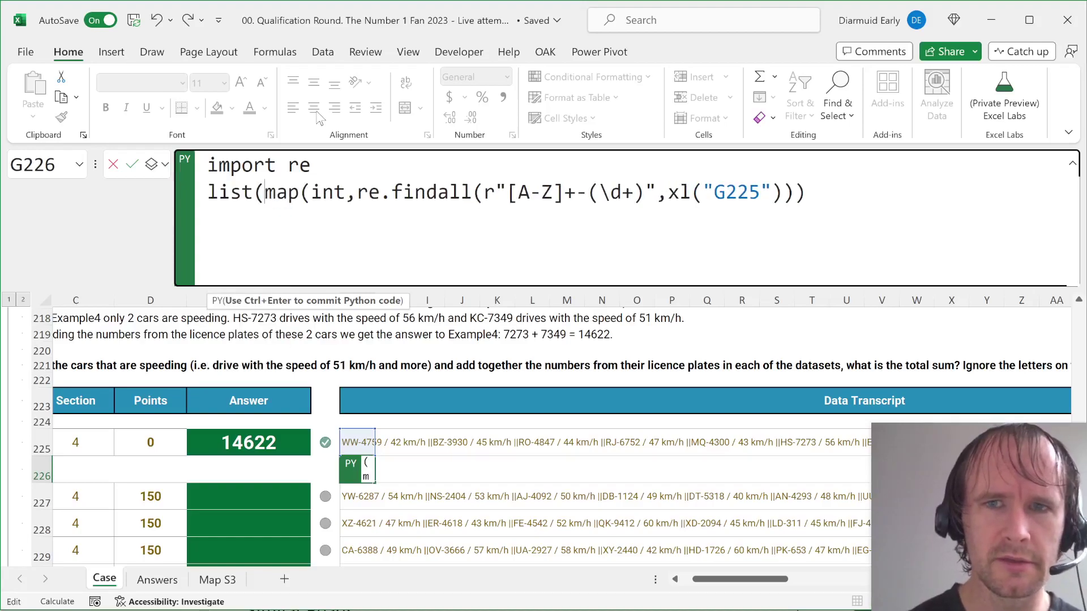
pyautogui.click(828, 202)
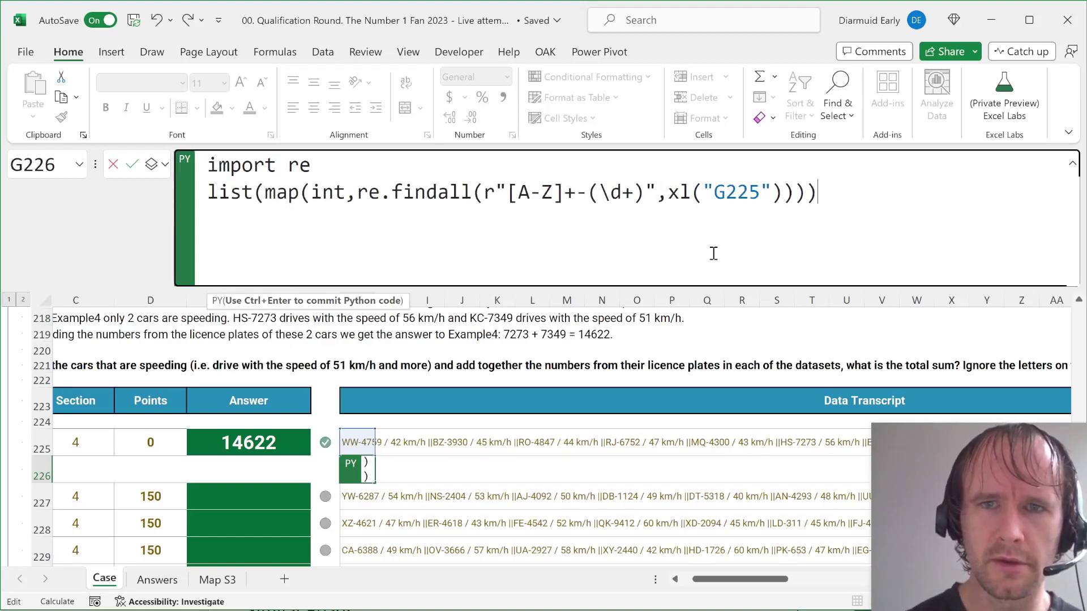
# Step: Enclose the integer list in sum(), commit the Python formula in G226 and inspect the returned value
pyautogui.click(209, 195)
pyautogui.write('sum(')
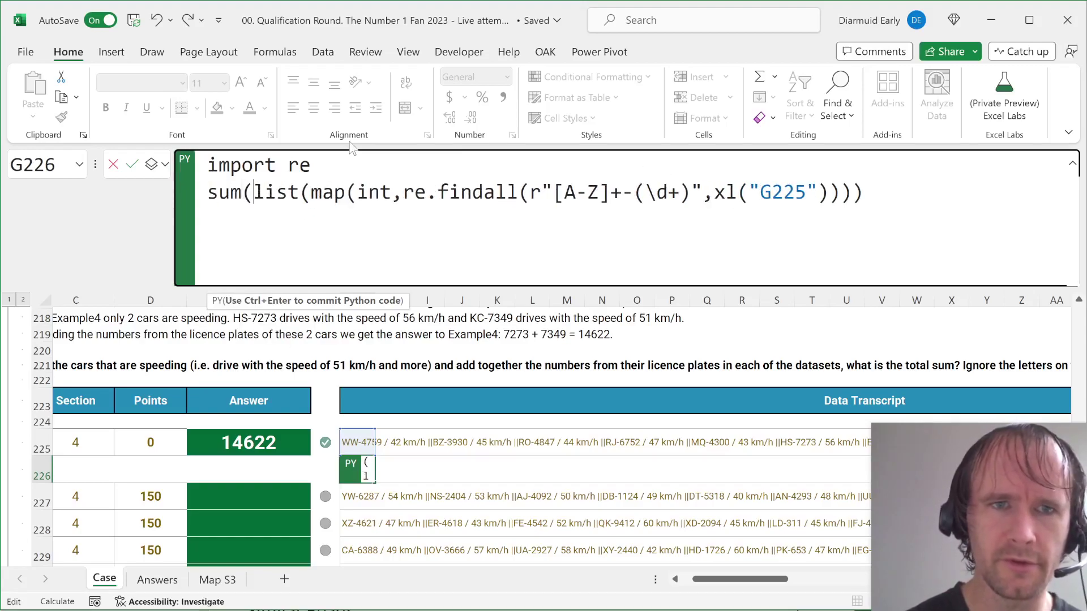
pyautogui.click(877, 195)
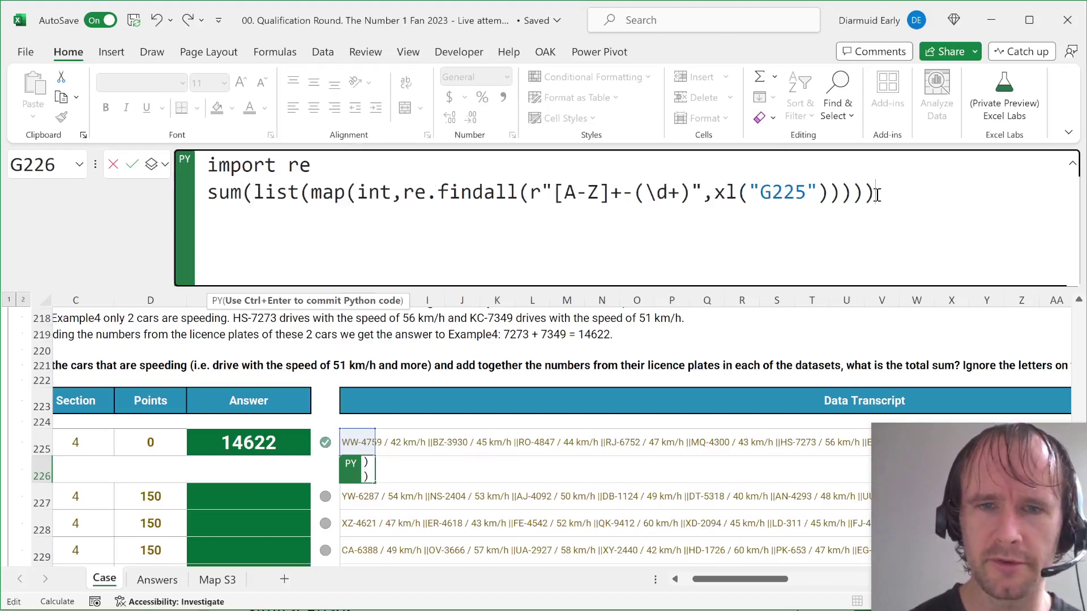
pyautogui.hotkey('ctrl', 'Return')
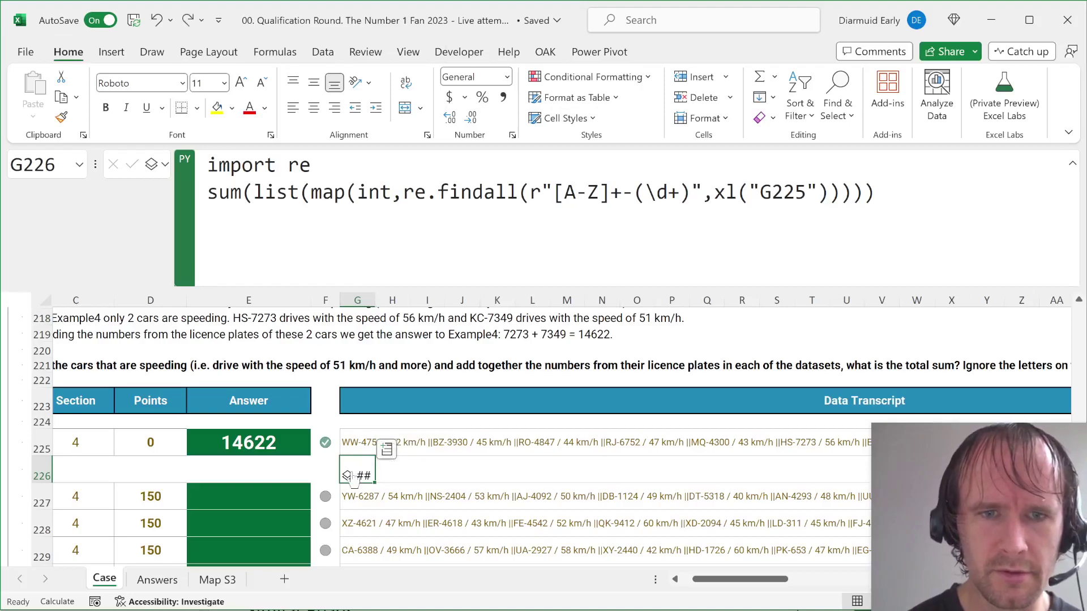
pyautogui.click(347, 476)
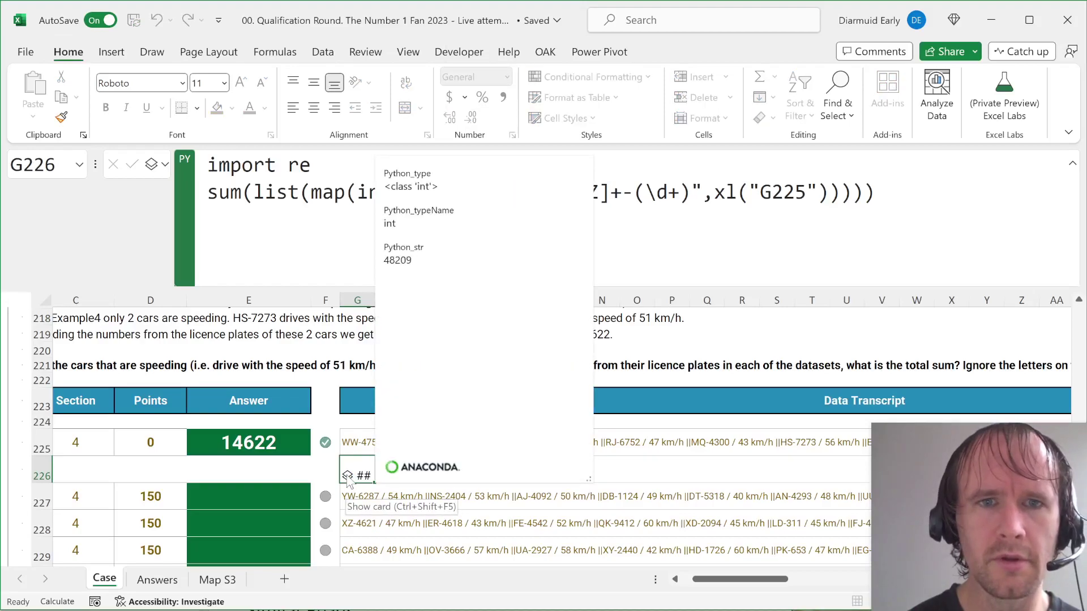
# Step: Enter the Python formula xl("G225").split("||") in H226, commit it and inspect the resulting list
pyautogui.click(347, 476)
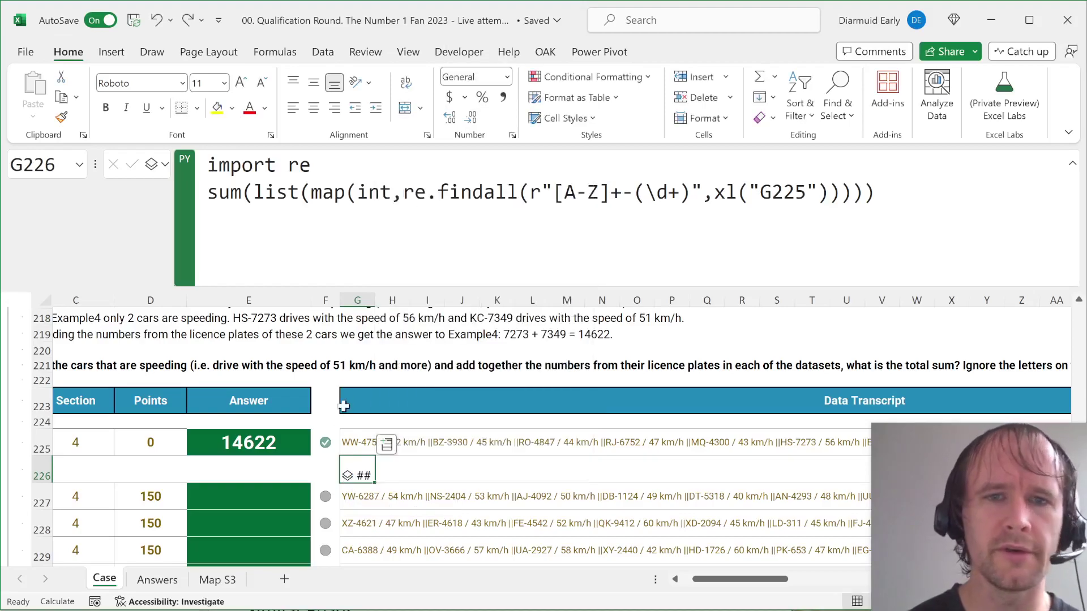
pyautogui.scroll(1, 375, 379)
pyautogui.hscroll(-3, 375, 379)
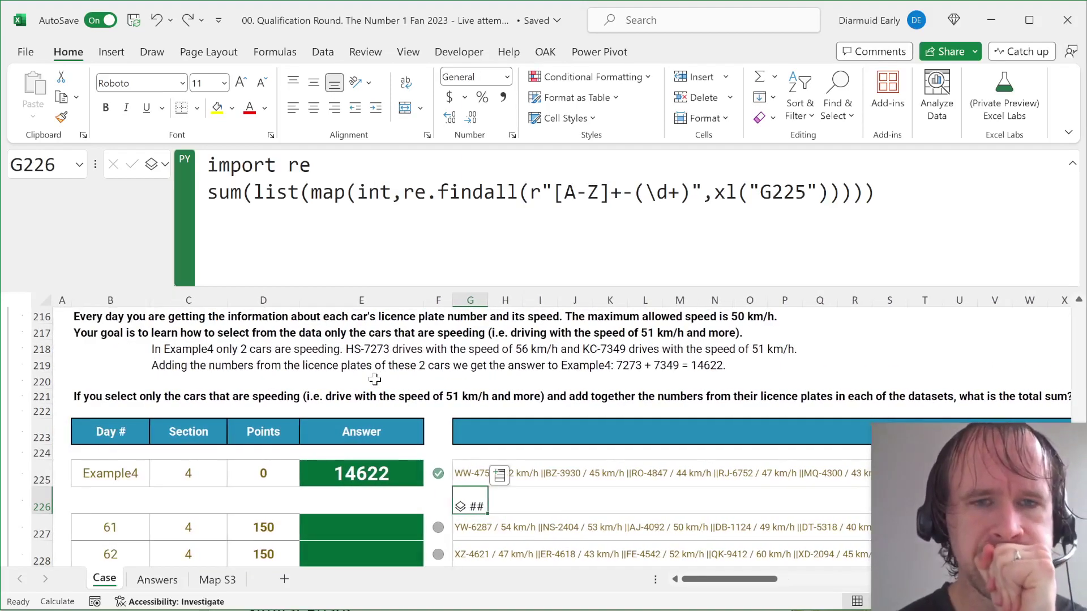
pyautogui.press('Right')
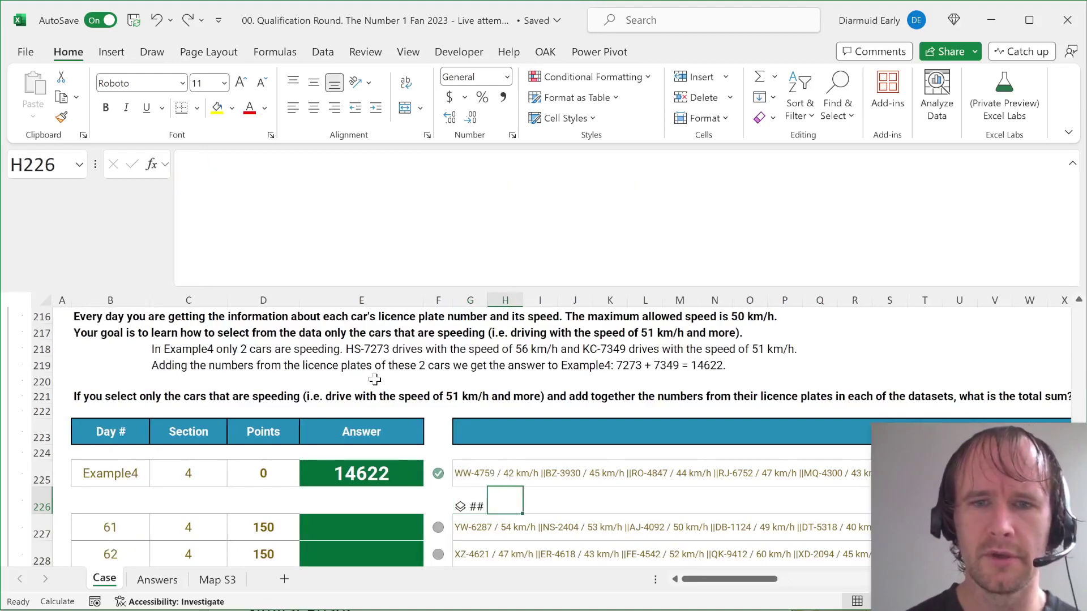
pyautogui.write('=py')
pyautogui.press('Tab')
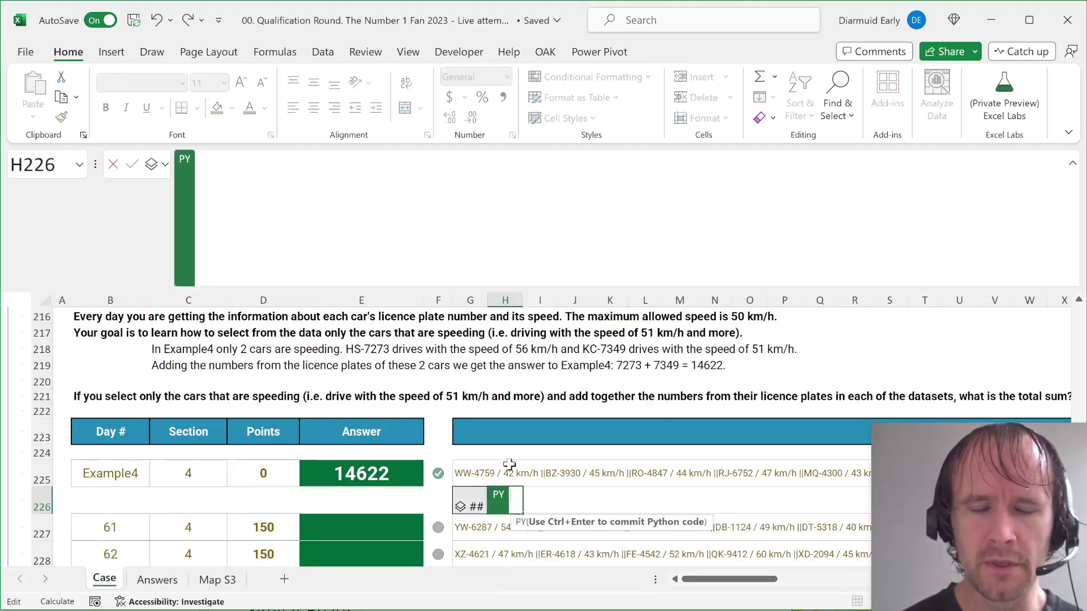
pyautogui.click(468, 474)
pyautogui.write('.split("')
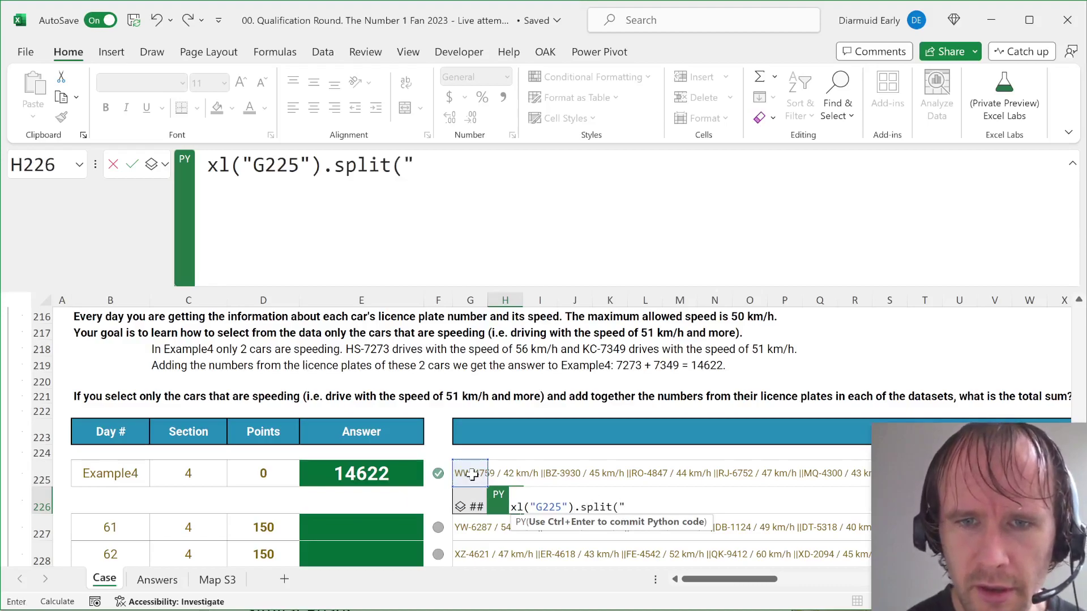
pyautogui.write('||')
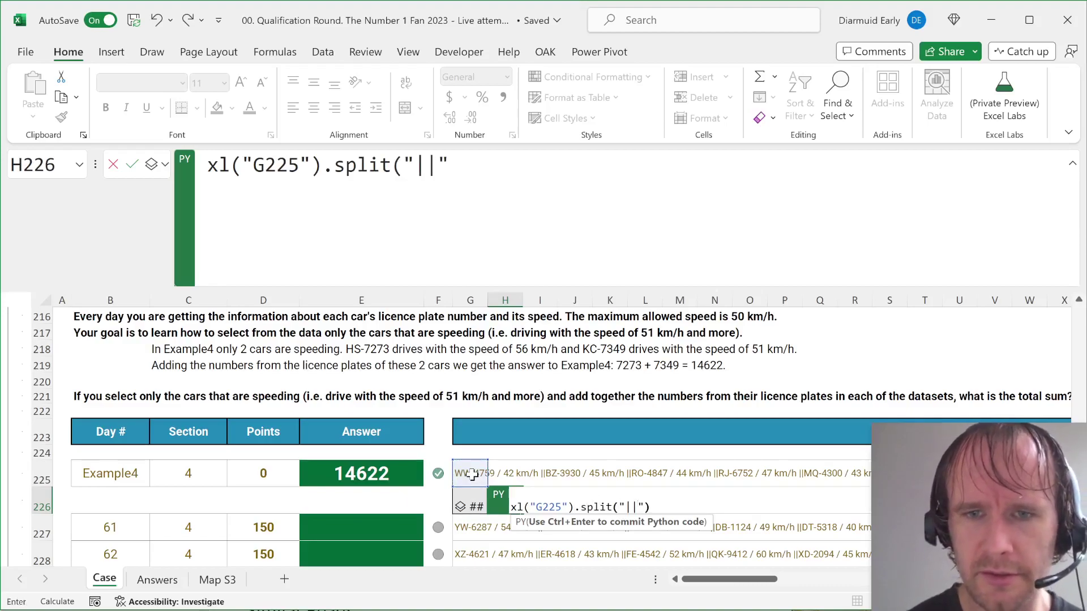
pyautogui.hotkey('ctrl', 'Return')
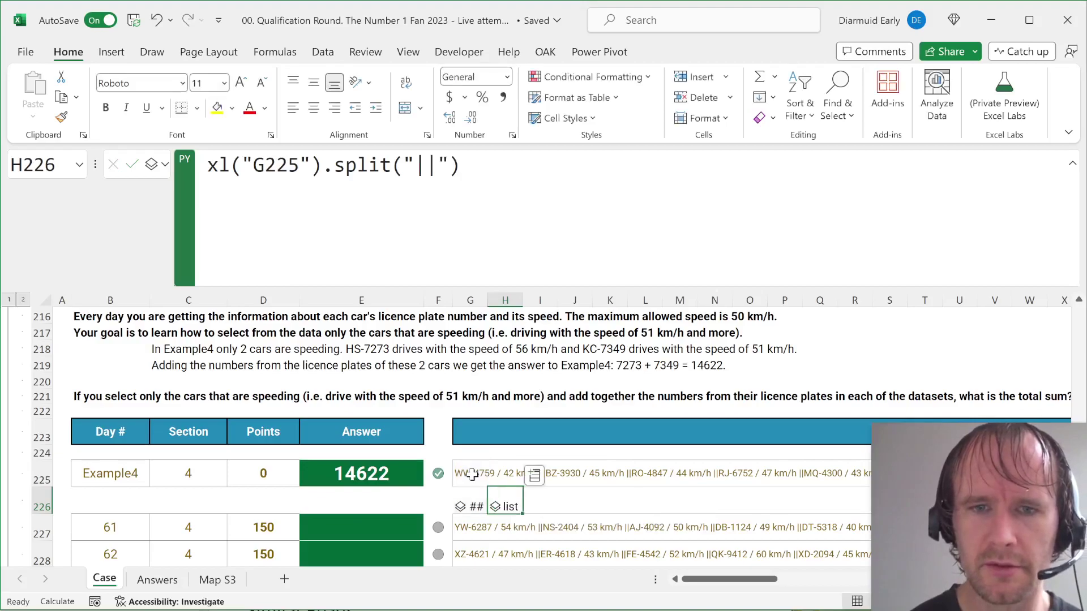
pyautogui.click(495, 508)
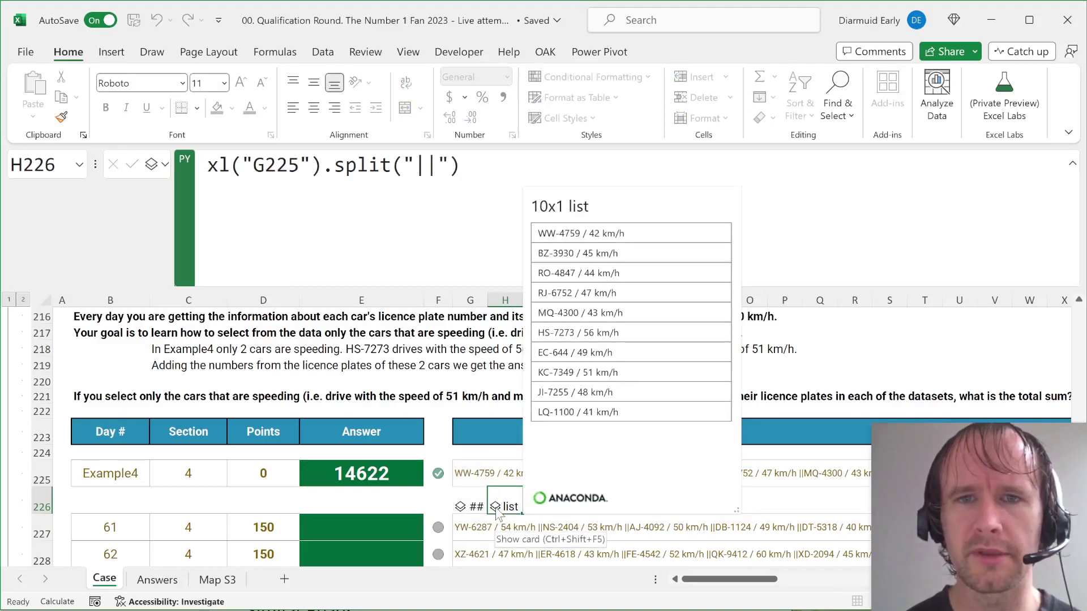
pyautogui.click(496, 508)
# Step: Turn the H226 split expression into a bracketed list comprehension by adding for a in before xl("G225")
pyautogui.click(204, 166)
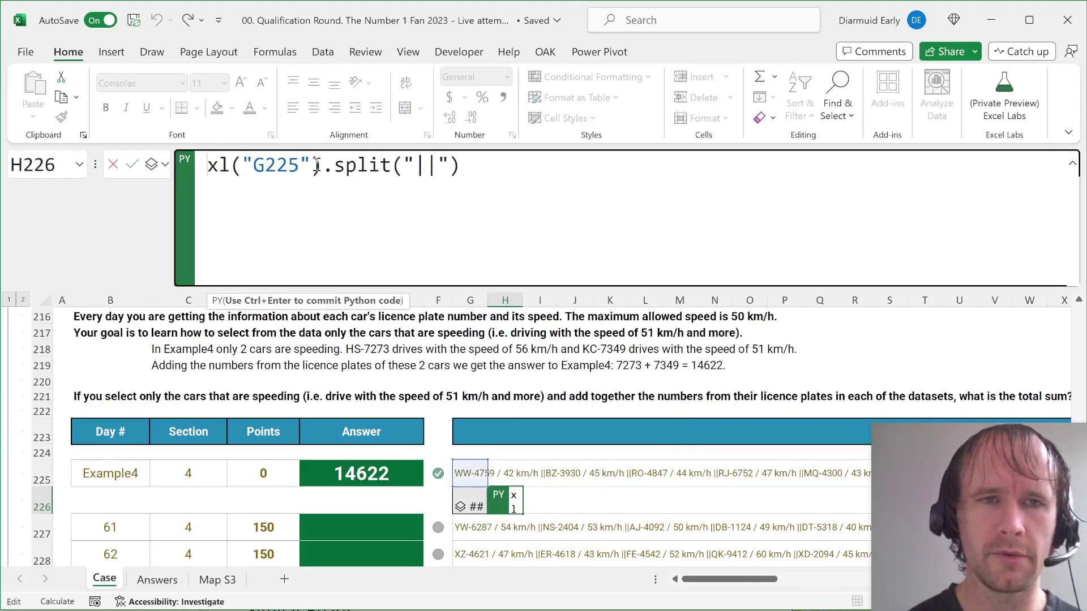
pyautogui.write('[')
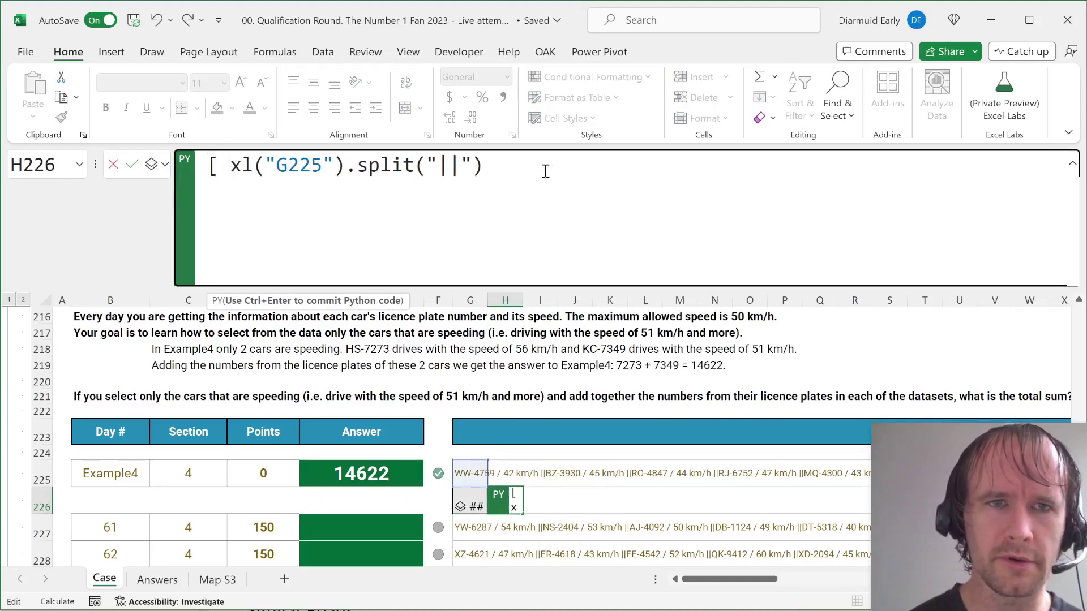
pyautogui.click(540, 170)
pyautogui.write(']')
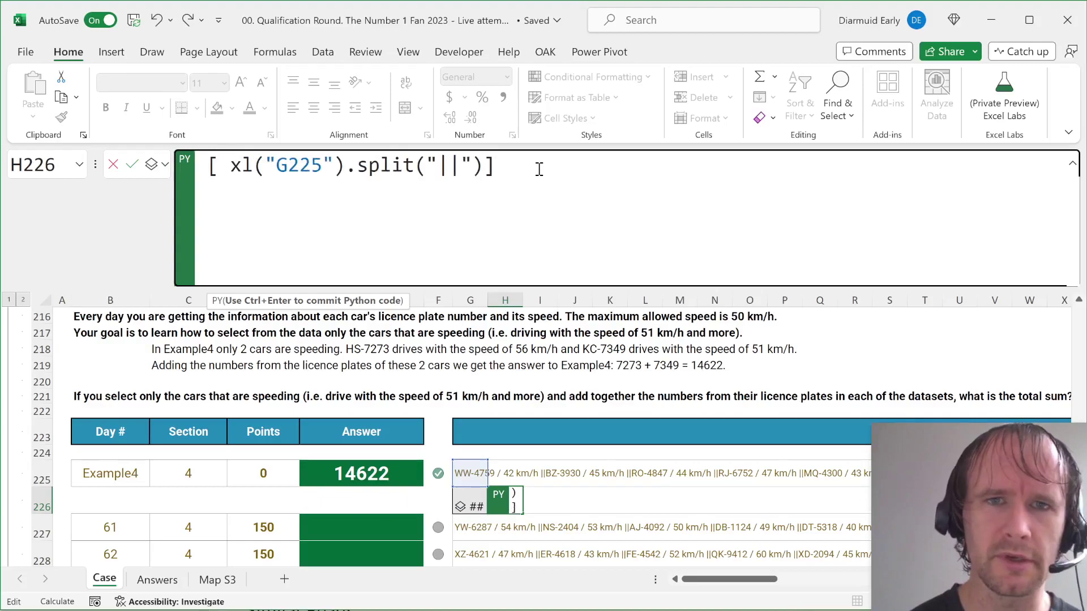
pyautogui.click(220, 170)
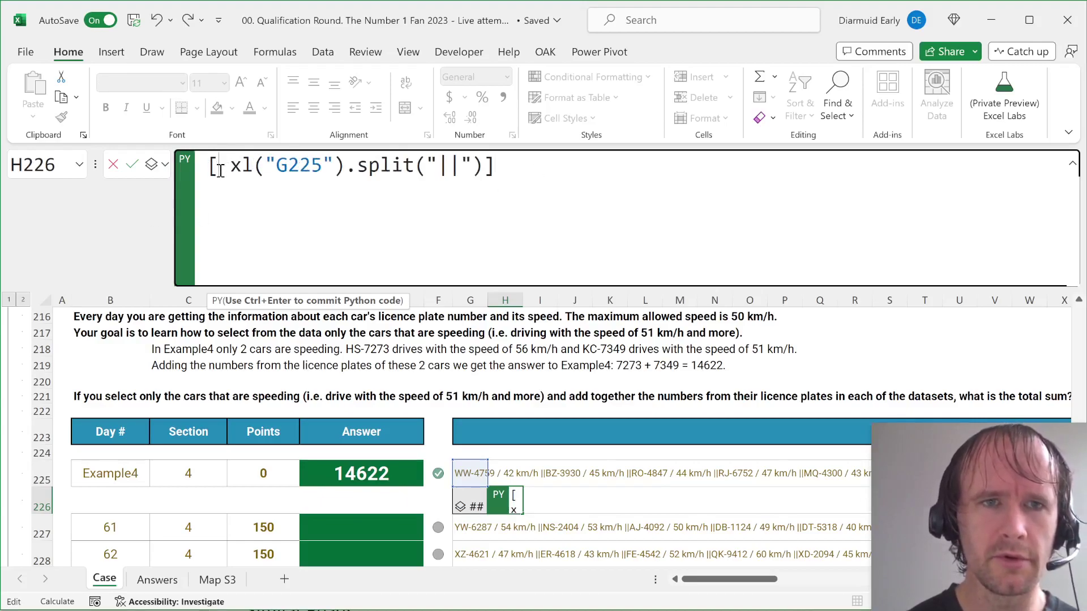
pyautogui.moveTo(209, 170); pyautogui.dragTo(319, 171)
pyautogui.click(281, 177)
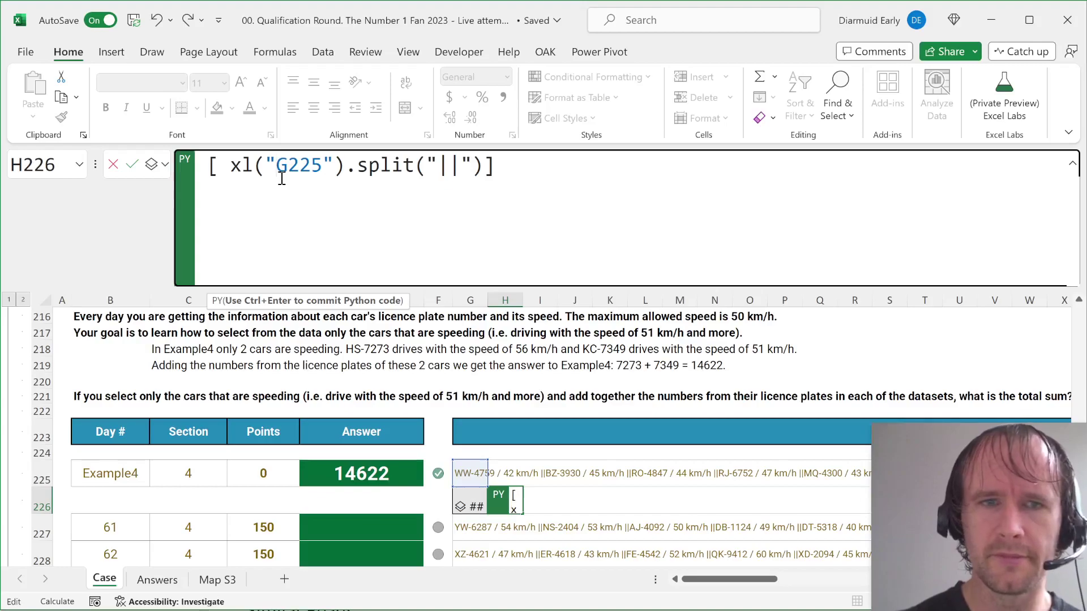
pyautogui.write('for a in')
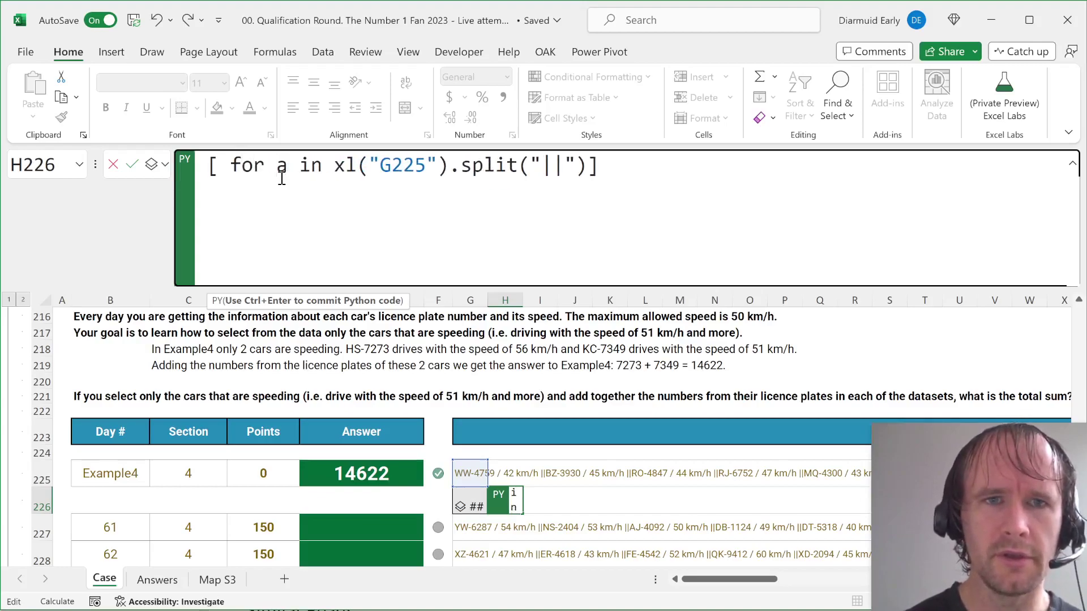
# Step: Add a.split(" ")[0] as the comprehension's output expression to take the licence plate from each entry
pyautogui.click(222, 164)
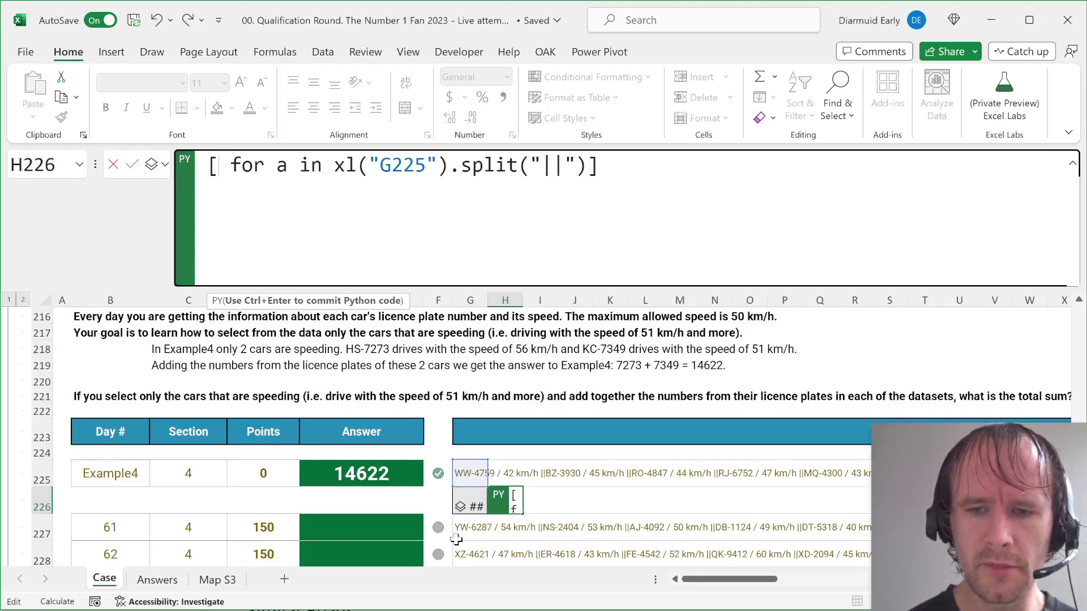
pyautogui.write('a.')
pyautogui.write('split(')
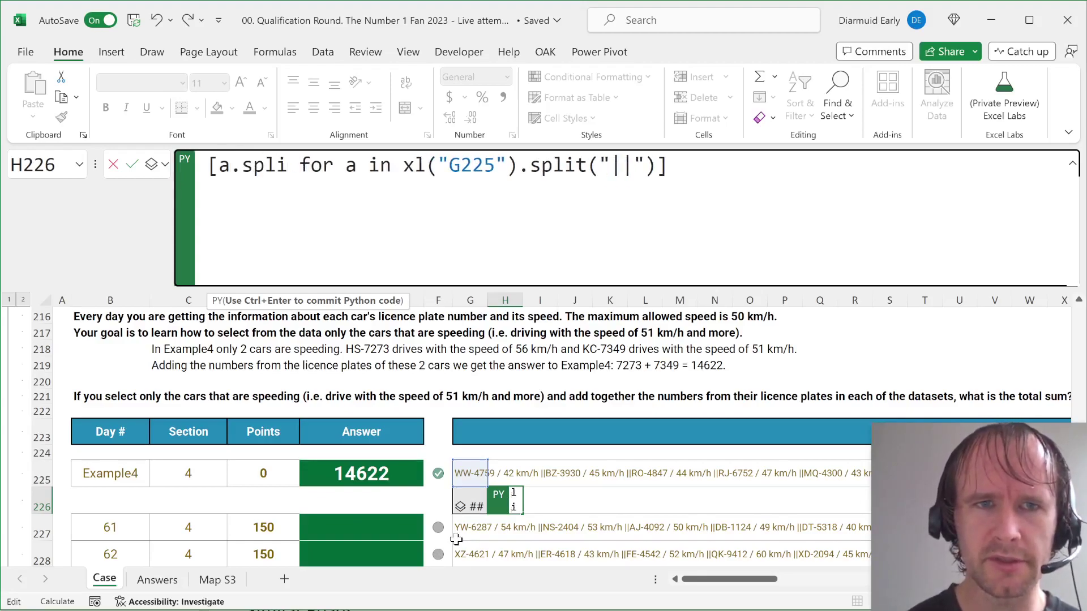
pyautogui.write('" ")')
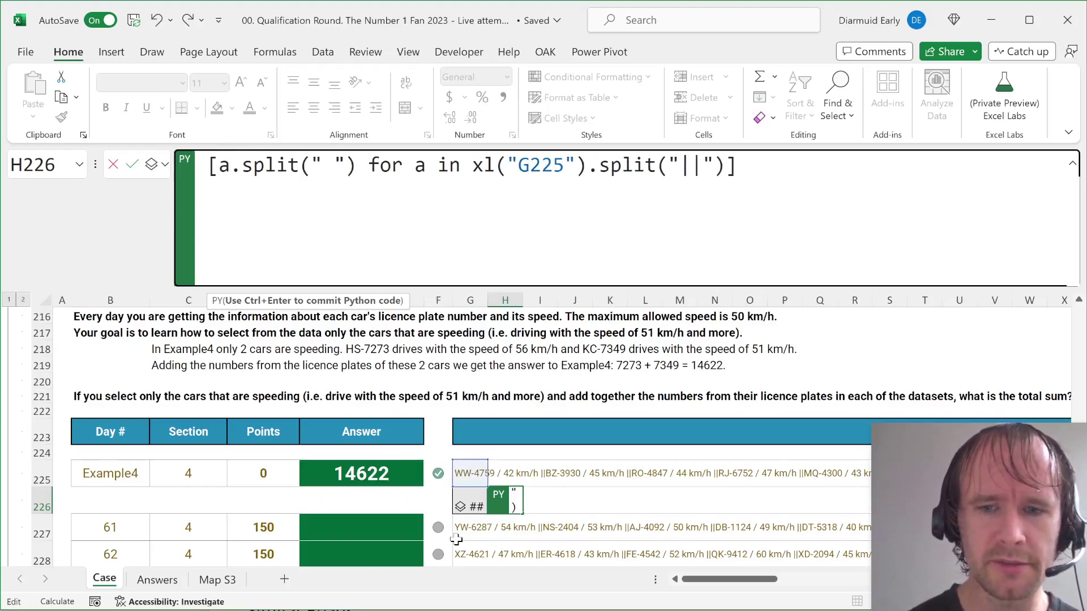
pyautogui.write('[0]')
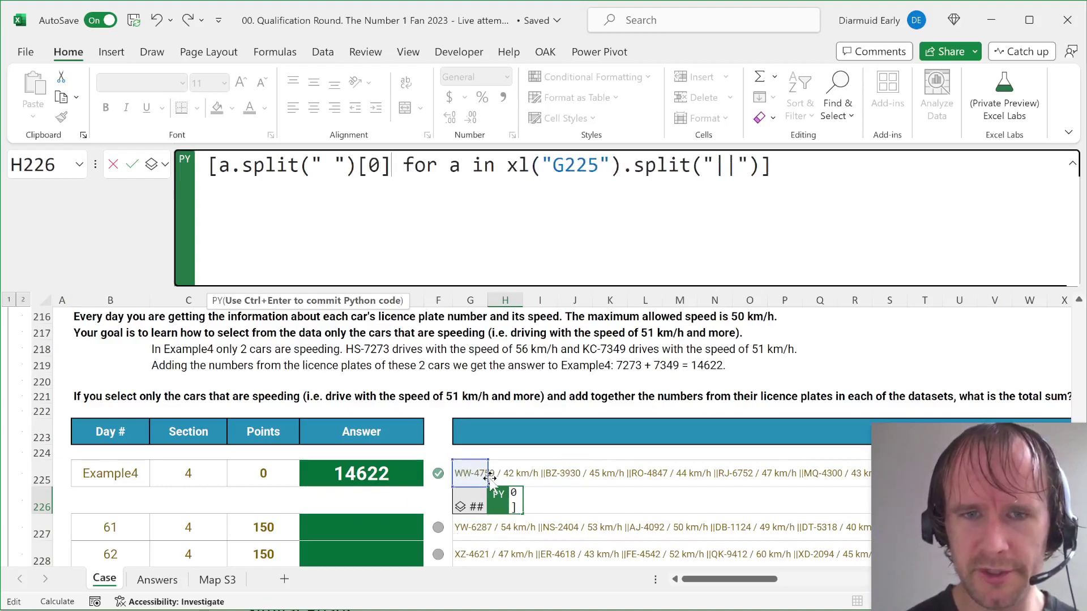
# Step: Enclose the plate expression in parentheses and append .split("-")[1] to extract the plate's digits
pyautogui.click(213, 168)
pyautogui.write('(')
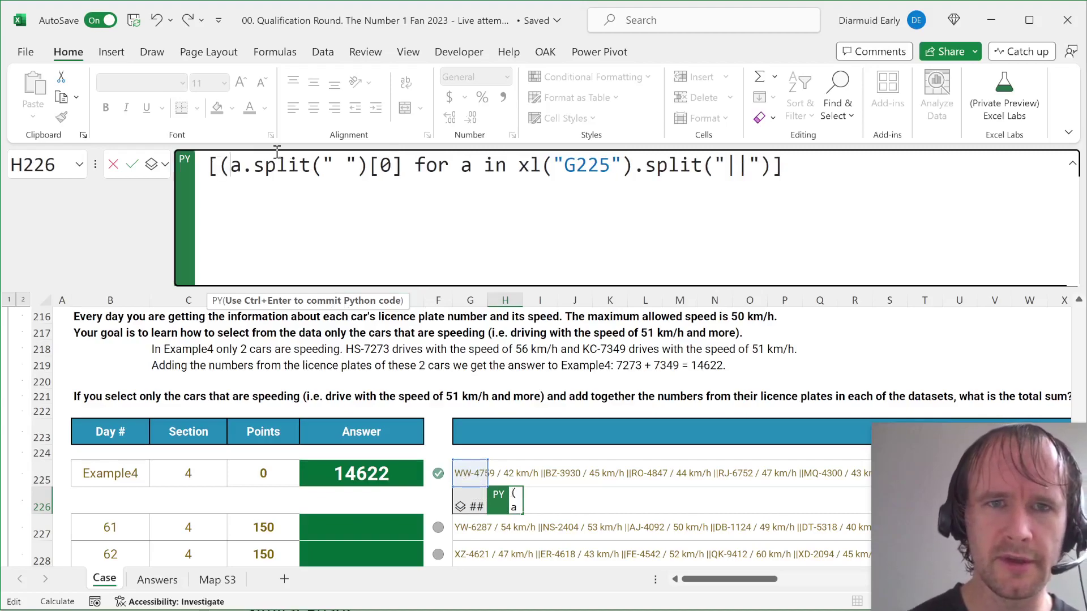
pyautogui.click(402, 167)
pyautogui.write(').')
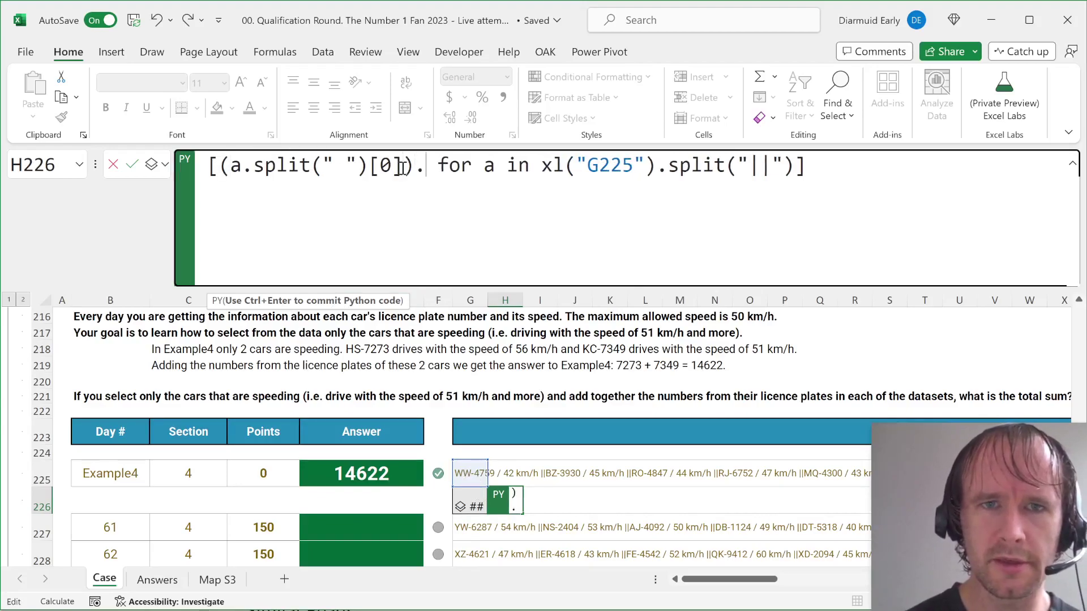
pyautogui.write('split')
pyautogui.write('("-')
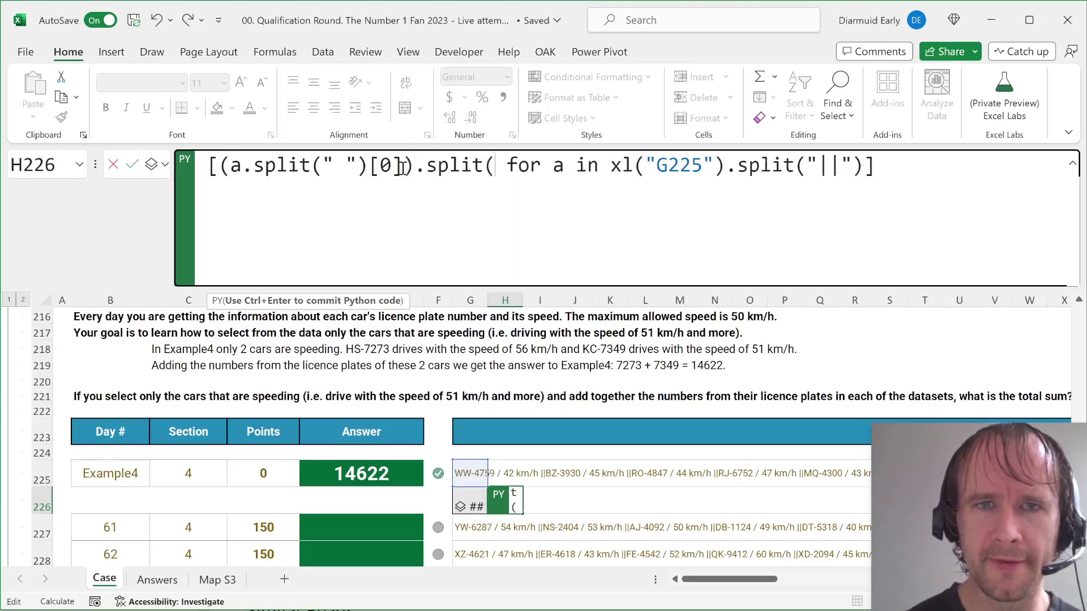
pyautogui.write('")[1]')
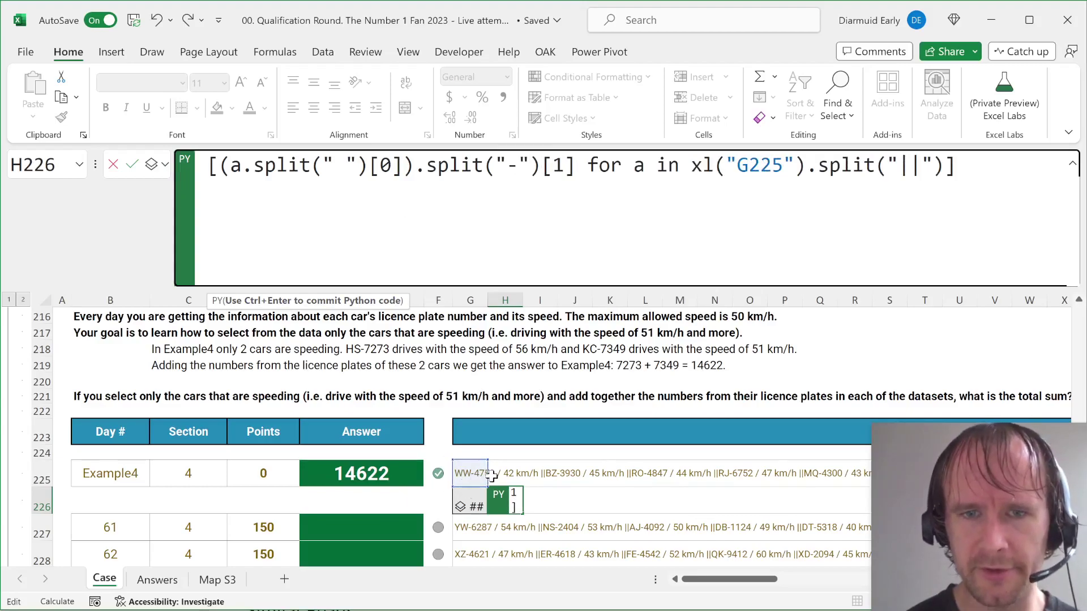
# Step: Wrap the plate digit expression in int(), commit the H226 formula and inspect its list
pyautogui.click(218, 166)
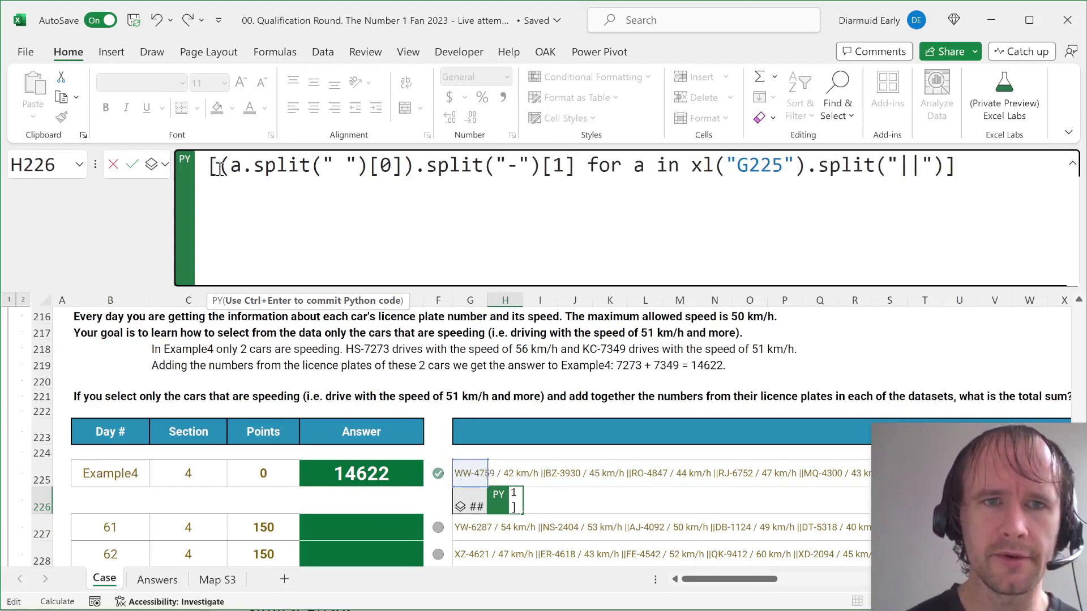
pyautogui.write('int(')
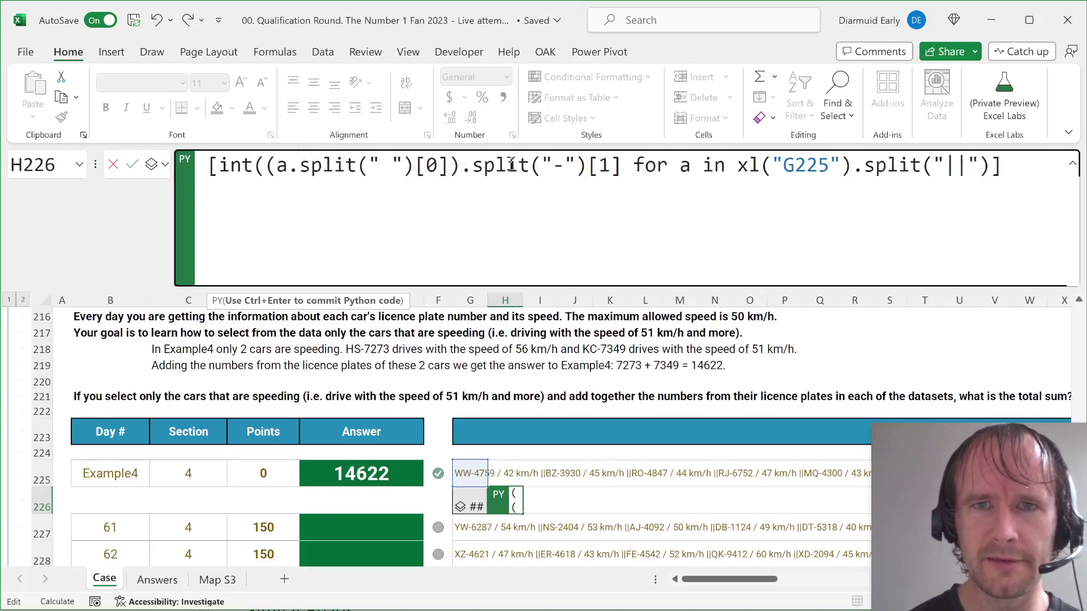
pyautogui.write(')')
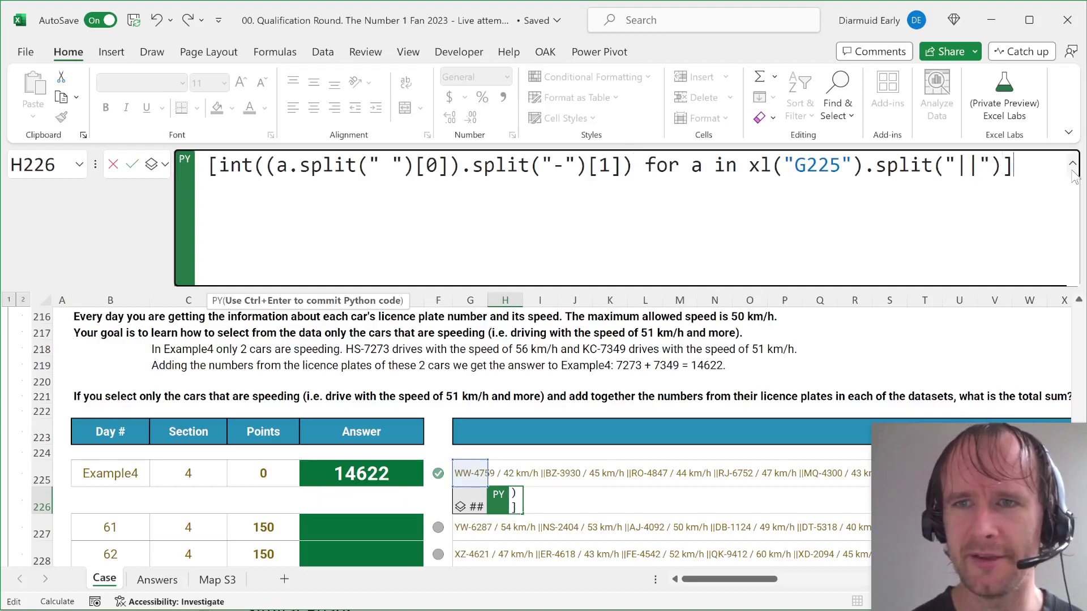
pyautogui.hotkey('ctrl', 'Return')
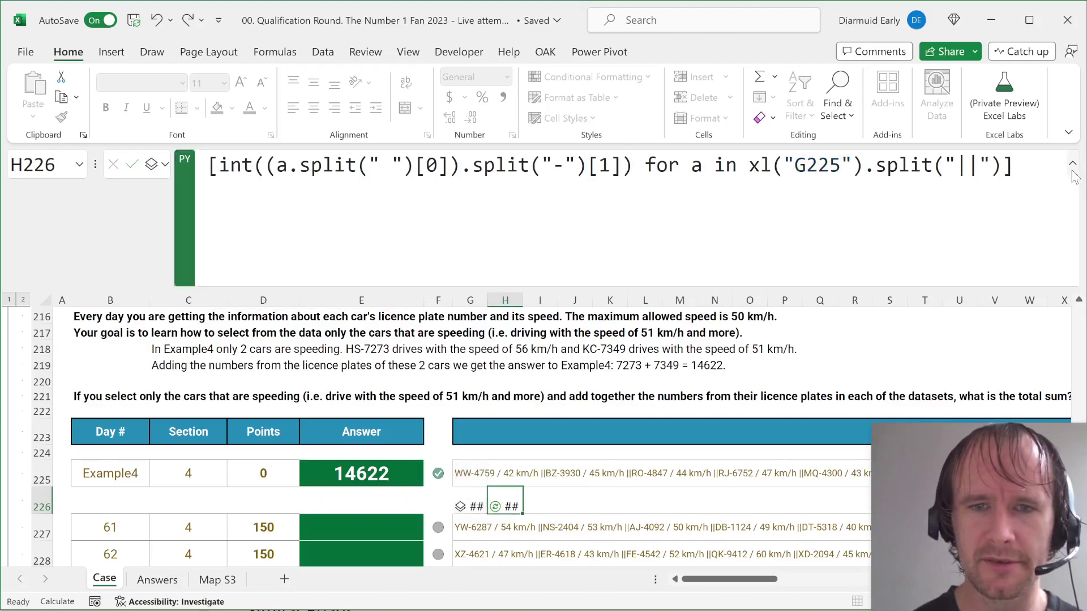
pyautogui.click(496, 507)
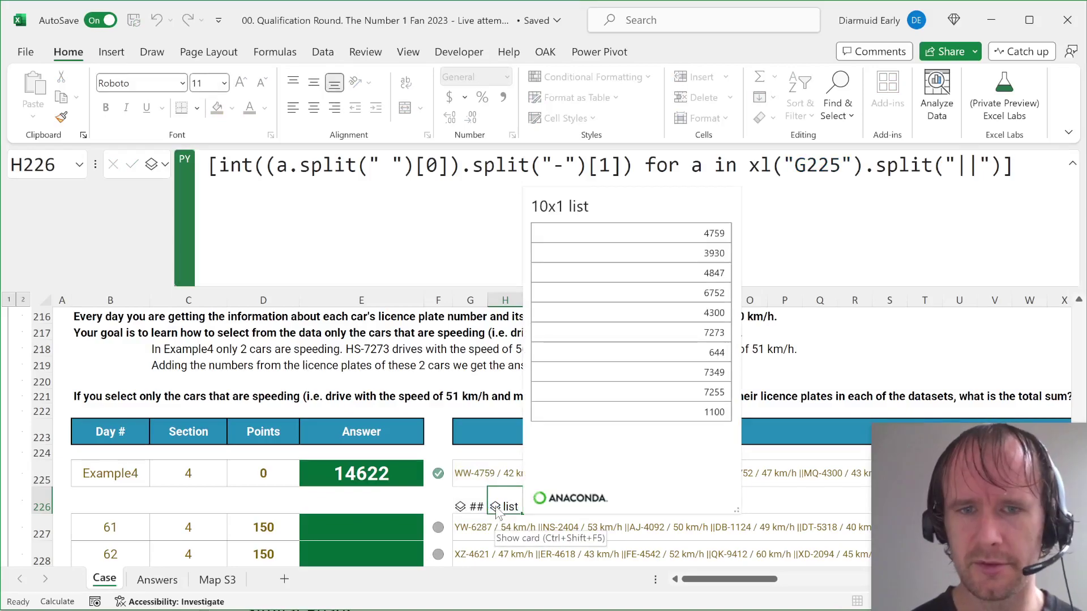
pyautogui.click(479, 481)
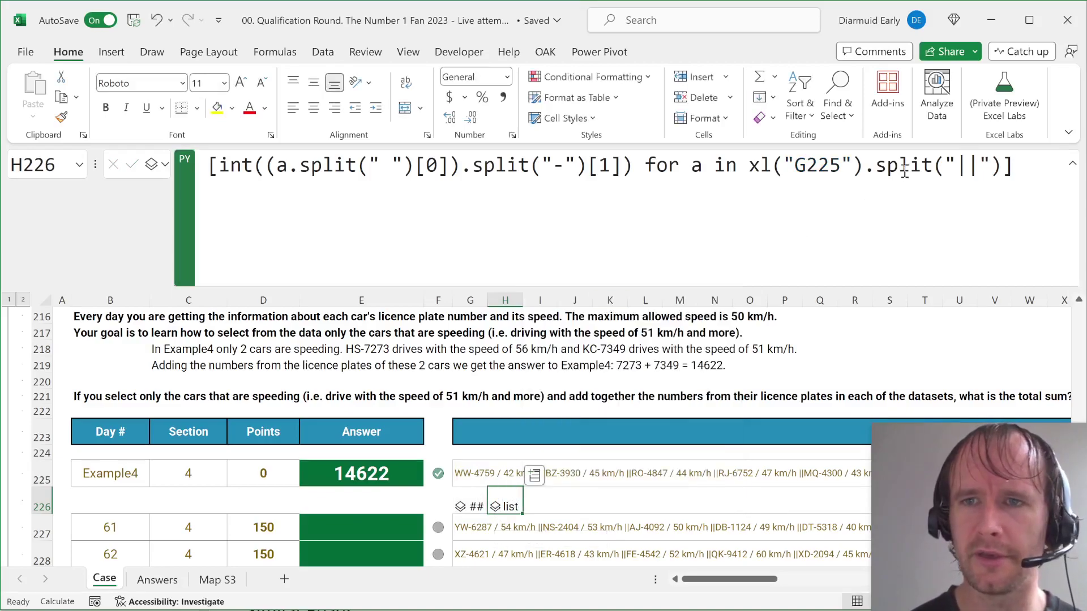
# Step: Duplicate the whole list comprehension onto a second line of the H226 Python formula
pyautogui.click(1014, 167)
pyautogui.hotkey('ctrl', 'a')
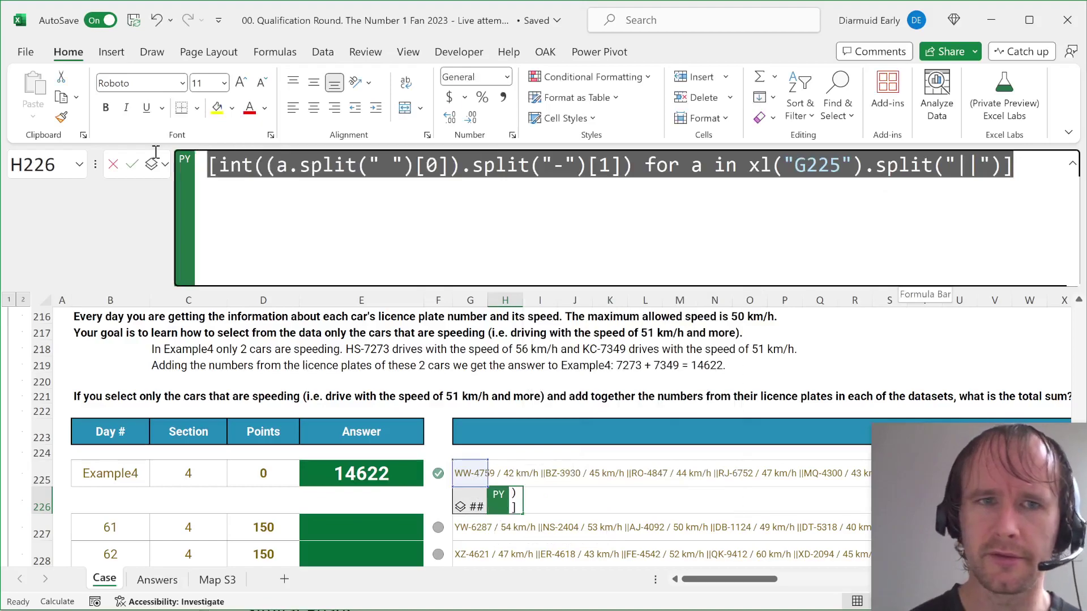
pyautogui.hotkey('ctrl', 'c')
pyautogui.press('Home')
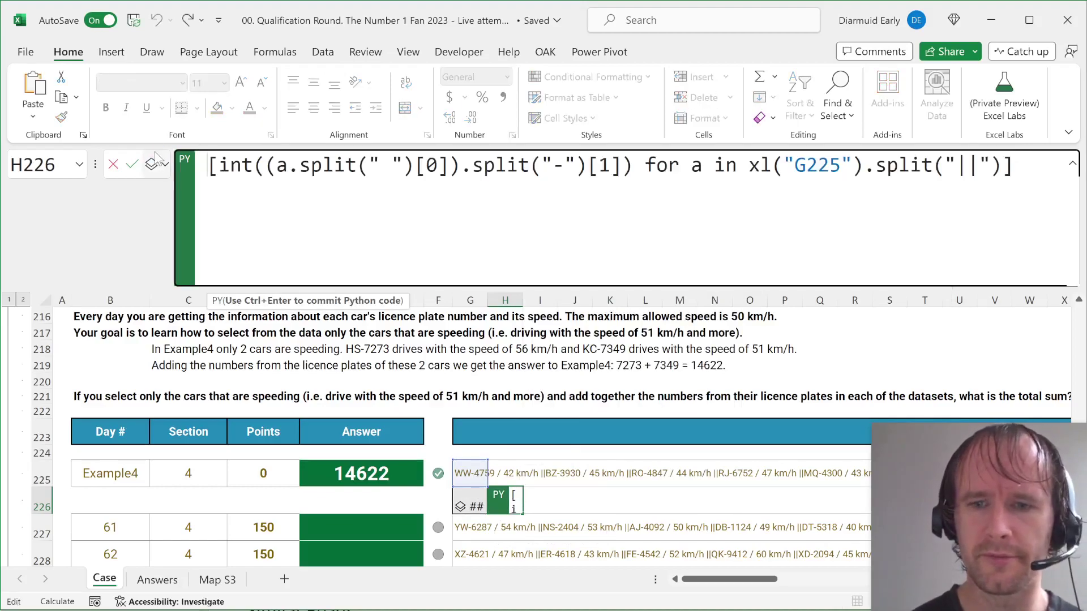
pyautogui.press('Return')
pyautogui.hotkey('ctrl', 'v')
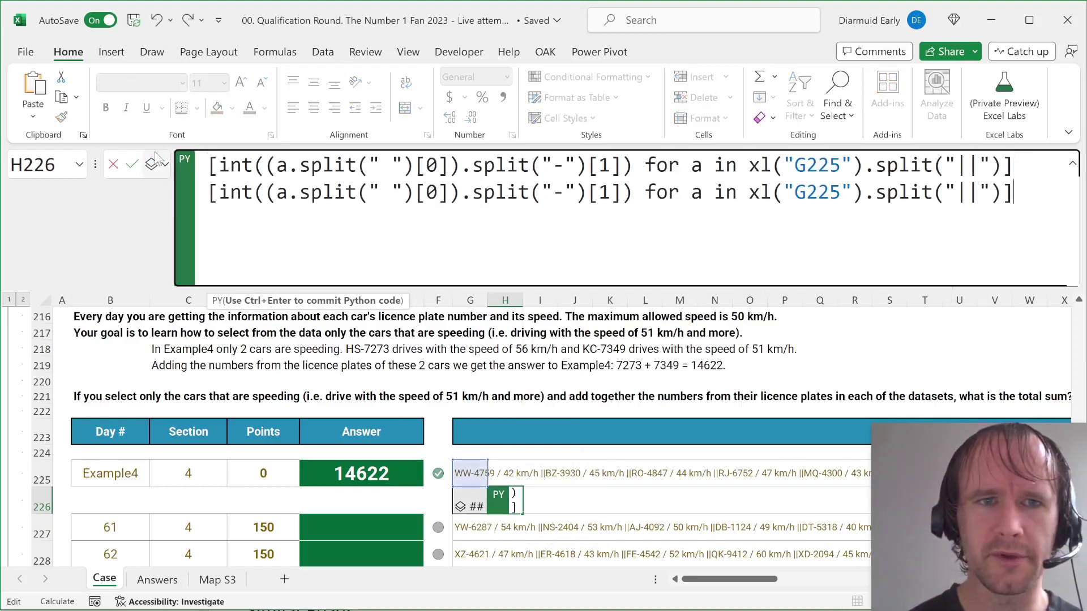
# Step: Replace the second comprehension's output expression with a.split(" / ")[1] to take the speed text from each entry
pyautogui.click(219, 193)
pyautogui.keyDown('shift'); pyautogui.click(639, 193); pyautogui.keyUp('shift')
pyautogui.press('Delete')
pyautogui.write('.split(')
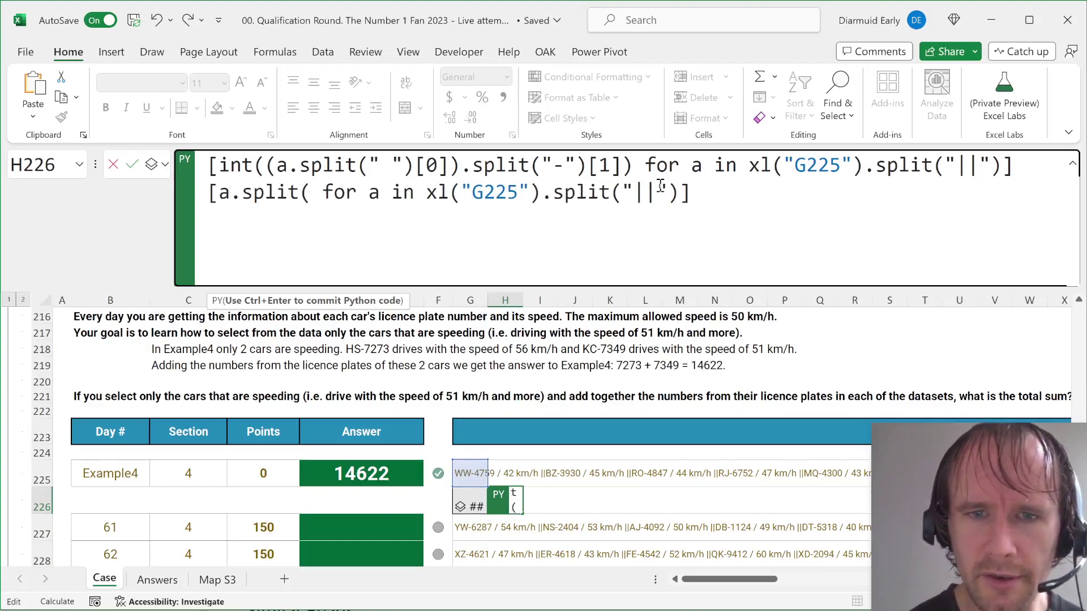
pyautogui.write('" / ")')
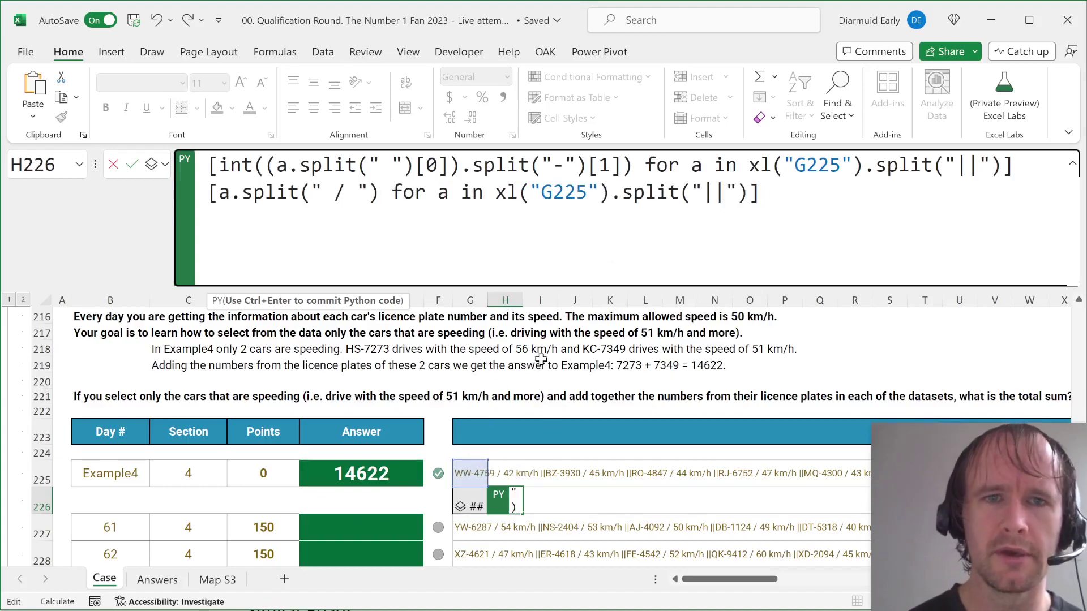
pyautogui.write('[1]')
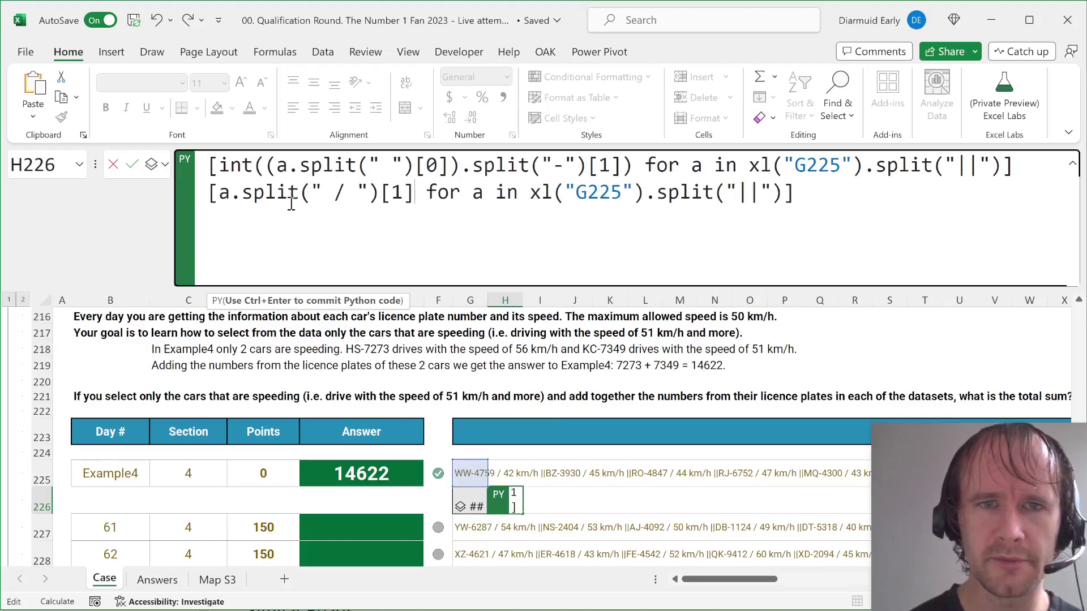
# Step: Enclose the second comprehension's speed expression in parentheses and append .split(" ")[0] to isolate the number
pyautogui.click(222, 194)
pyautogui.write('(')
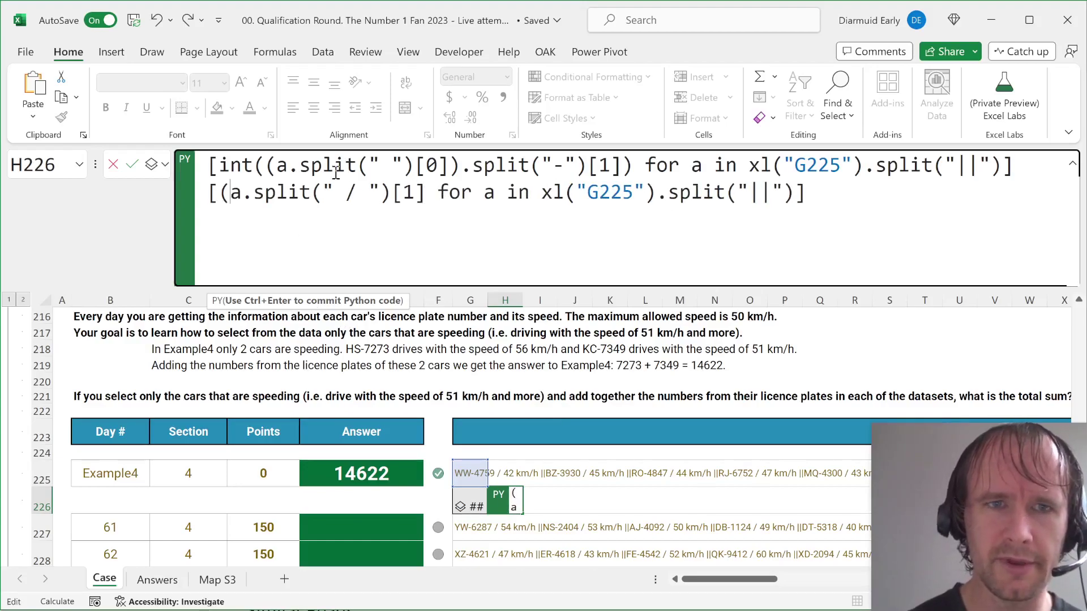
pyautogui.click(426, 197)
pyautogui.write(').spli')
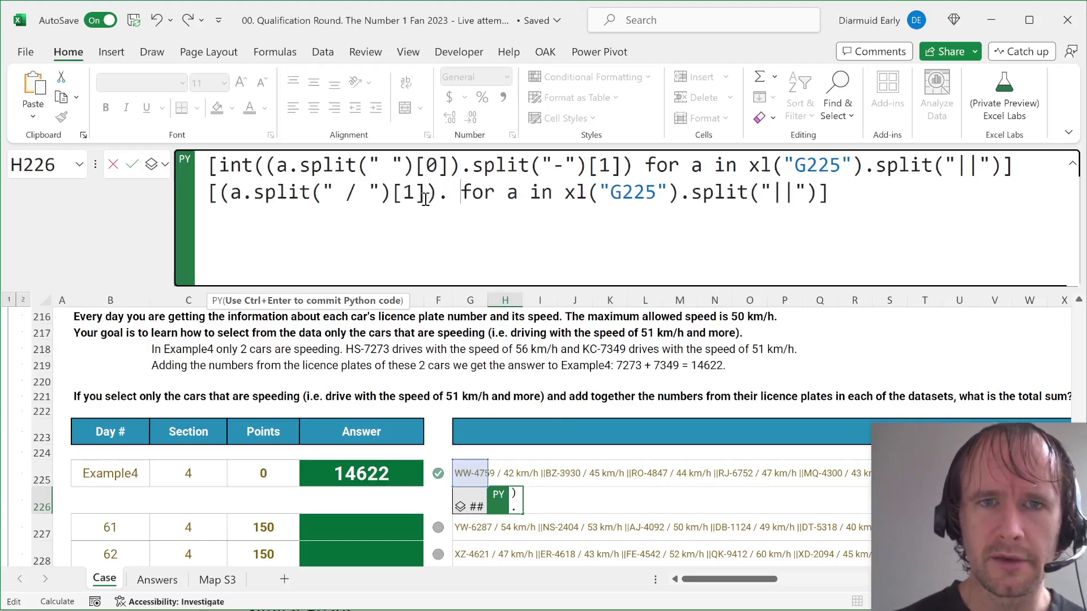
pyautogui.write('t(')
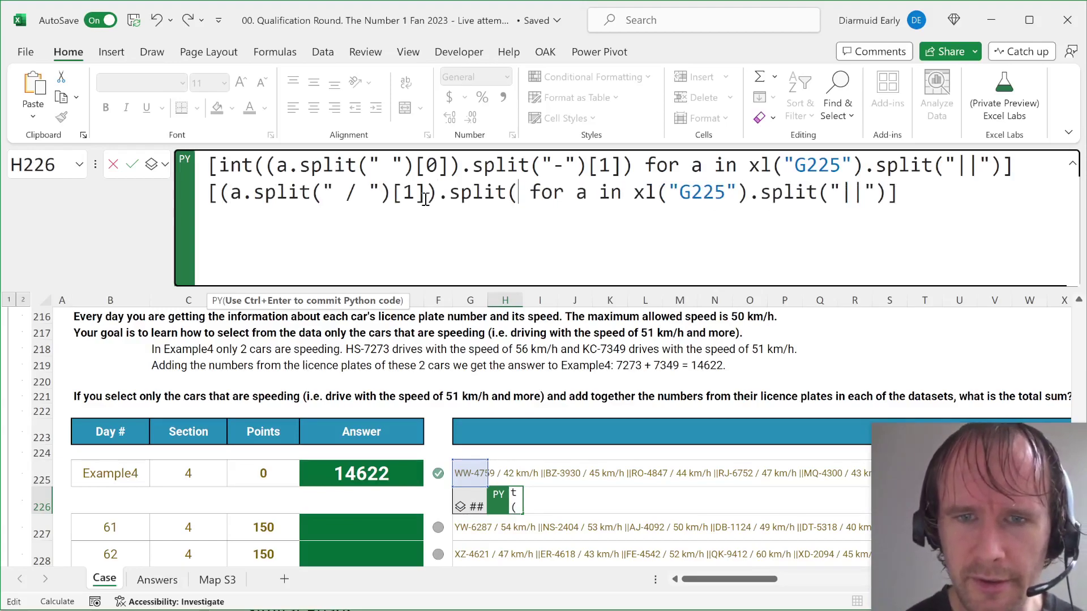
pyautogui.write('" ")[')
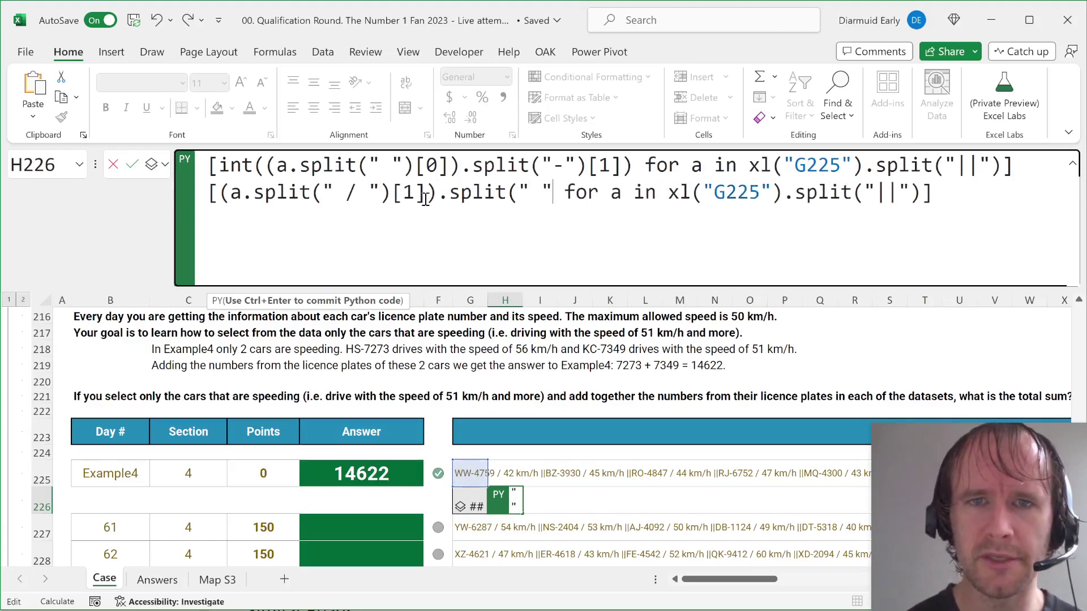
pyautogui.write('0]')
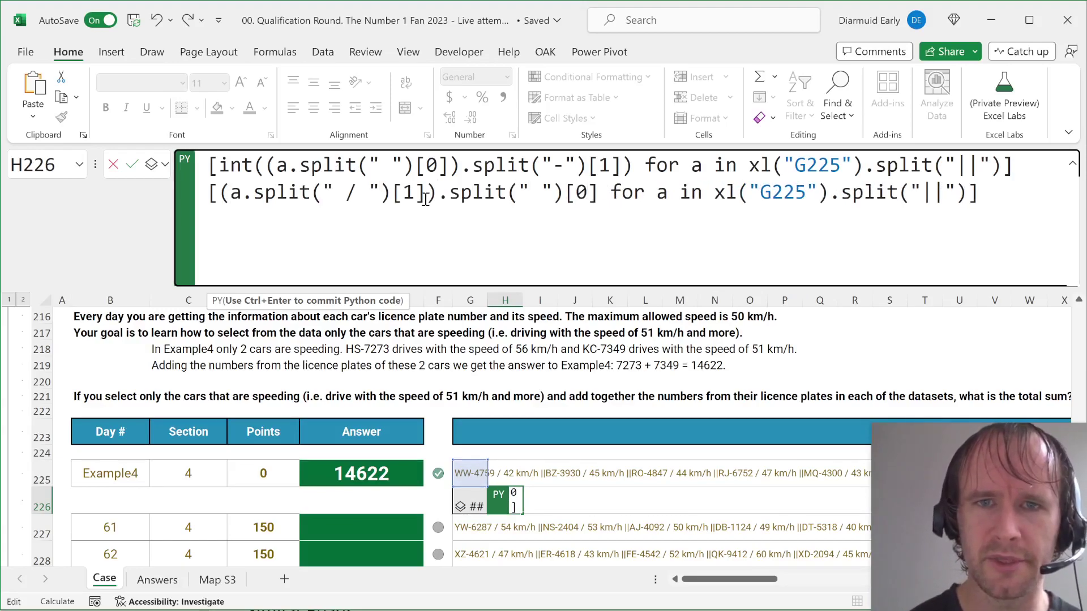
# Step: Wrap the speed expression in int(), commit the H226 formula and inspect its list
pyautogui.click(218, 193)
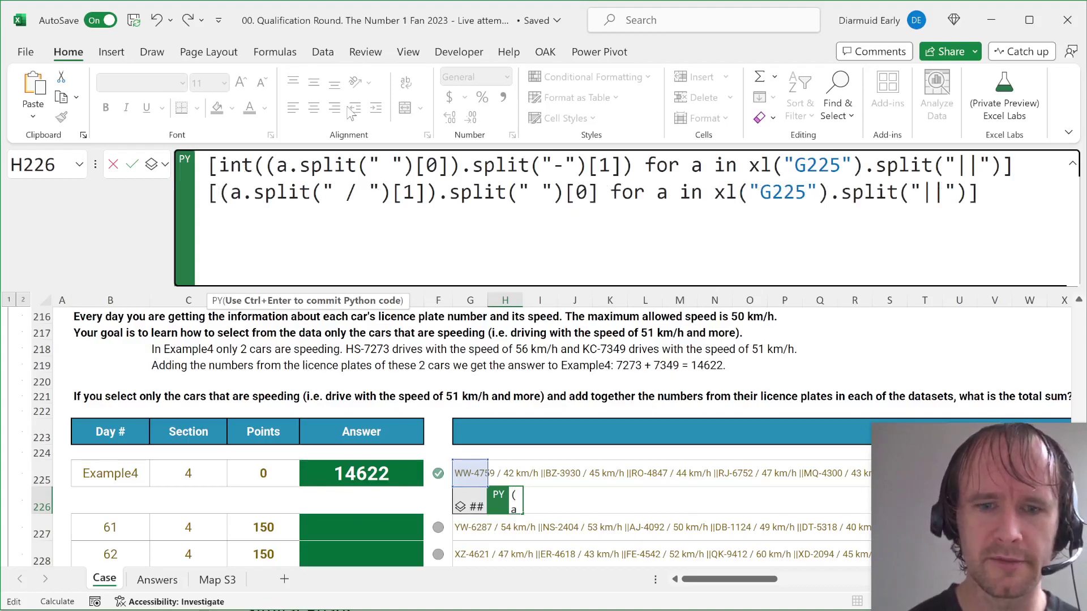
pyautogui.write('int(')
pyautogui.click(649, 193)
pyautogui.write(')')
pyautogui.hotkey('ctrl', 'Return')
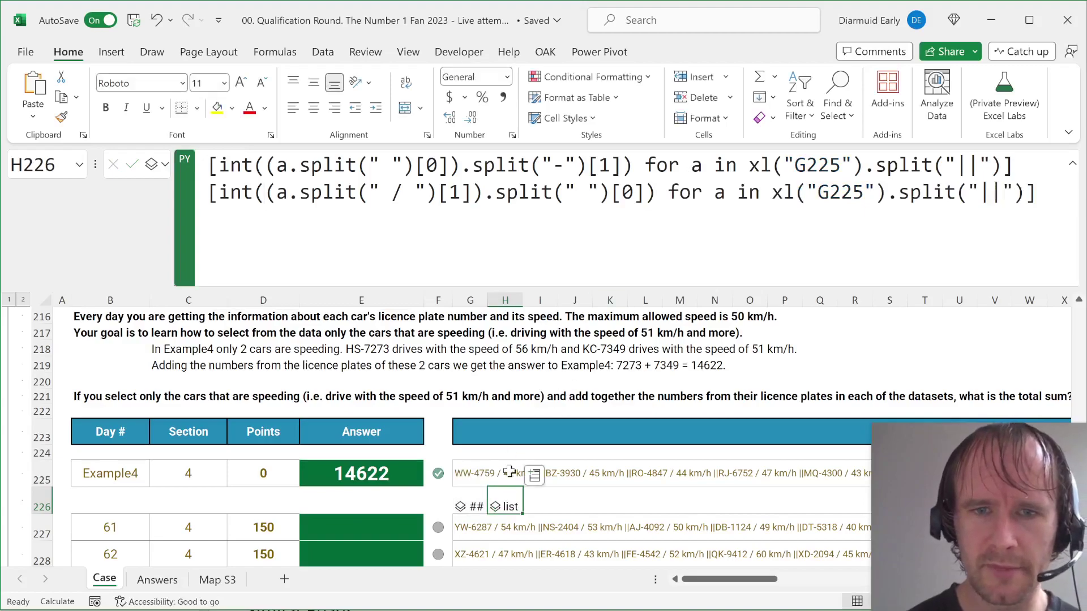
pyautogui.click(497, 508)
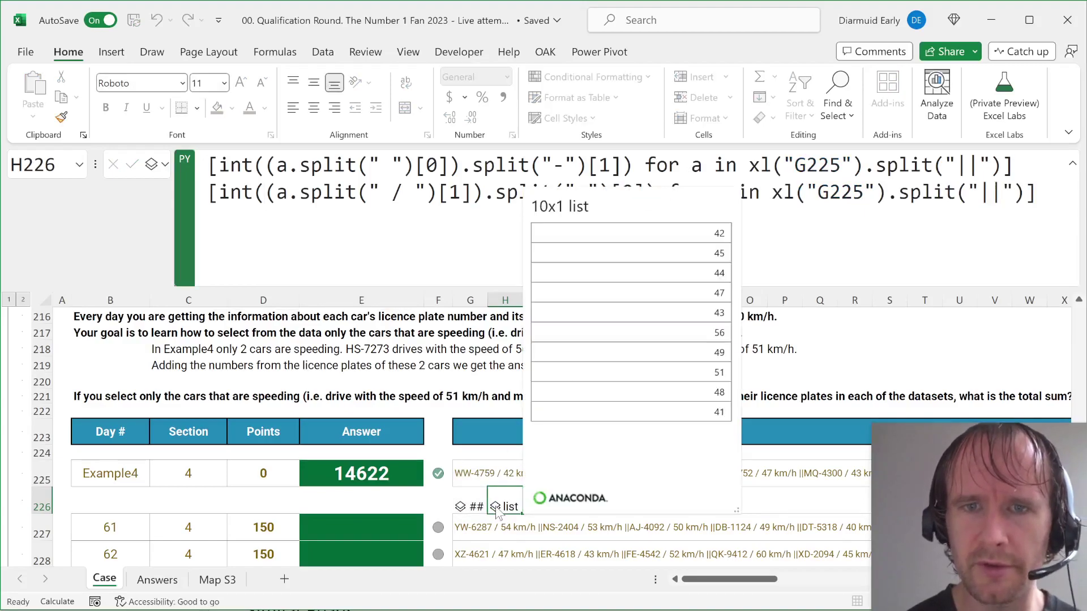
# Step: Copy the int() speed expression from the second comprehension and delete that whole second line of the H226 formula
pyautogui.click(217, 195)
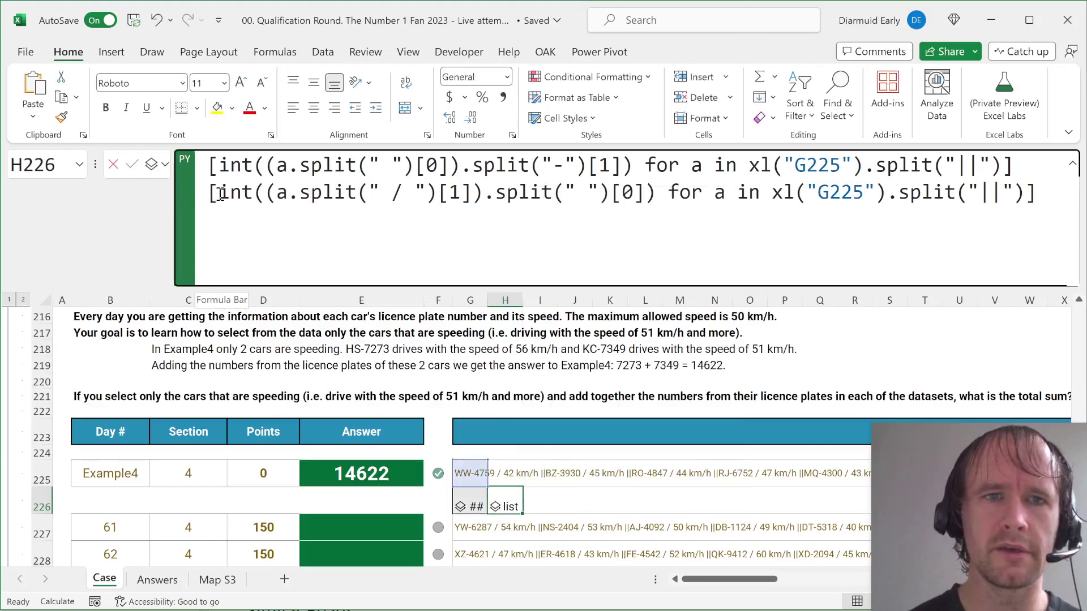
pyautogui.keyDown('shift'); pyautogui.click(658, 195); pyautogui.keyUp('shift')
pyautogui.hotkey('ctrl', 'c')
pyautogui.press('Delete')
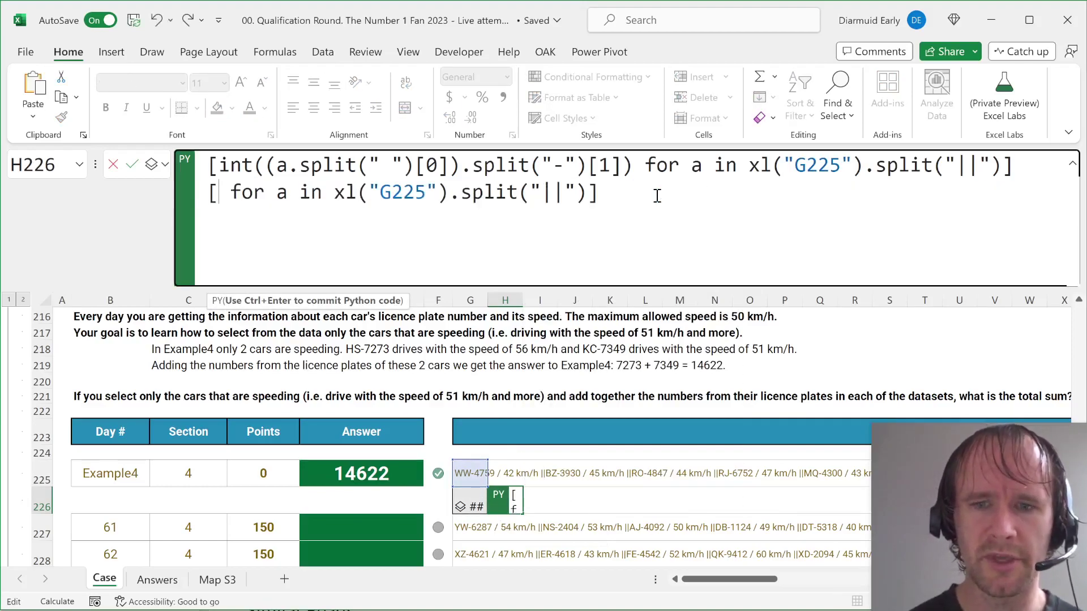
pyautogui.tripleClick(657, 195)
pyautogui.press('Delete')
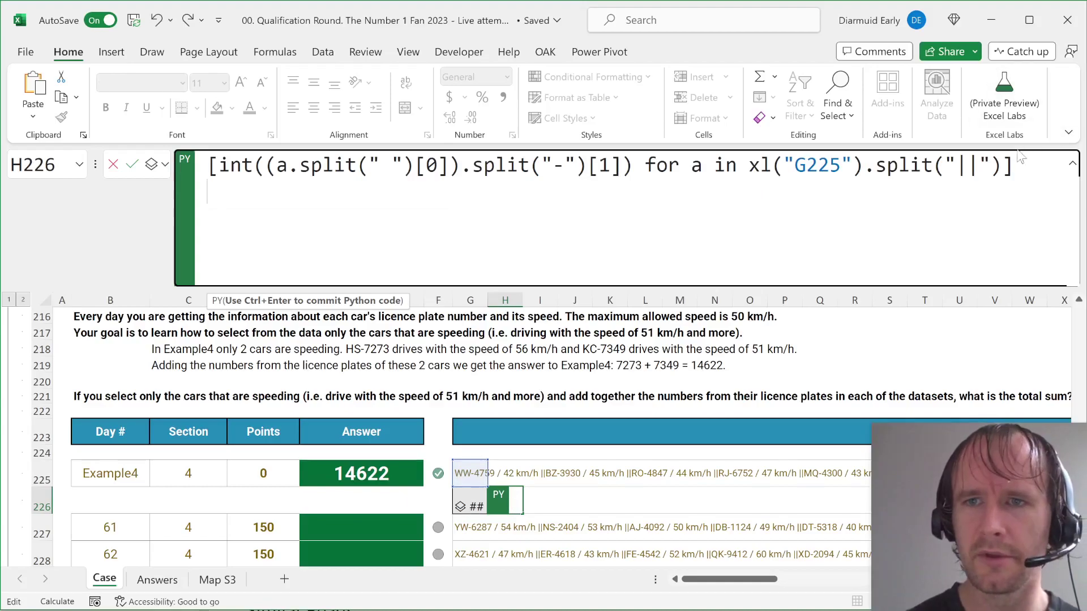
# Step: Add an if condition with the copied speed expression > 50.5 inside the plate comprehension, commit it and inspect the list
pyautogui.write('if')
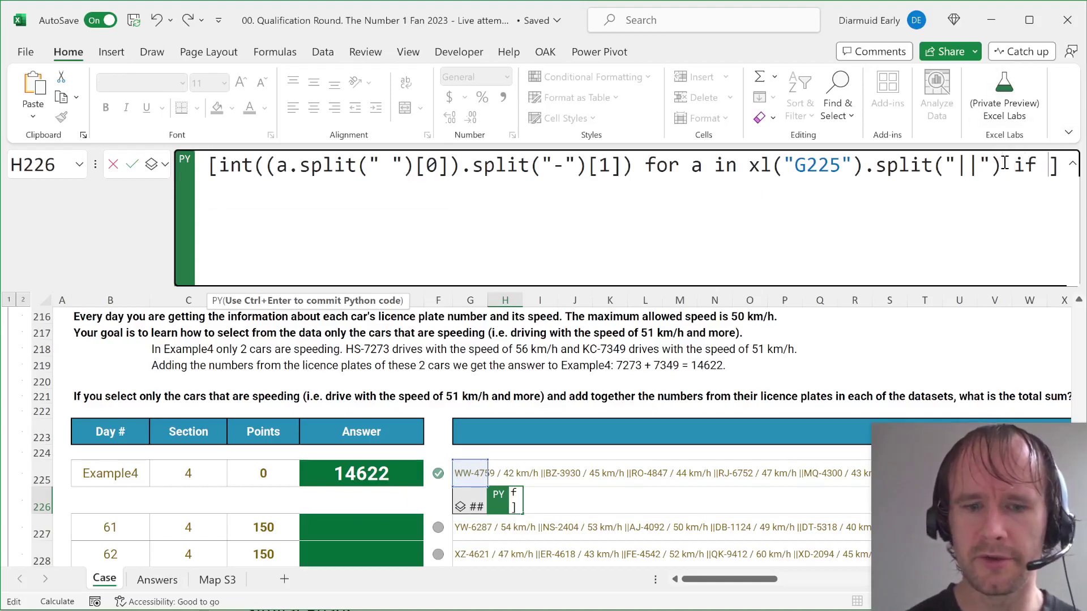
pyautogui.hotkey('ctrl', 'v')
pyautogui.write('> ')
pyautogui.write('50.5')
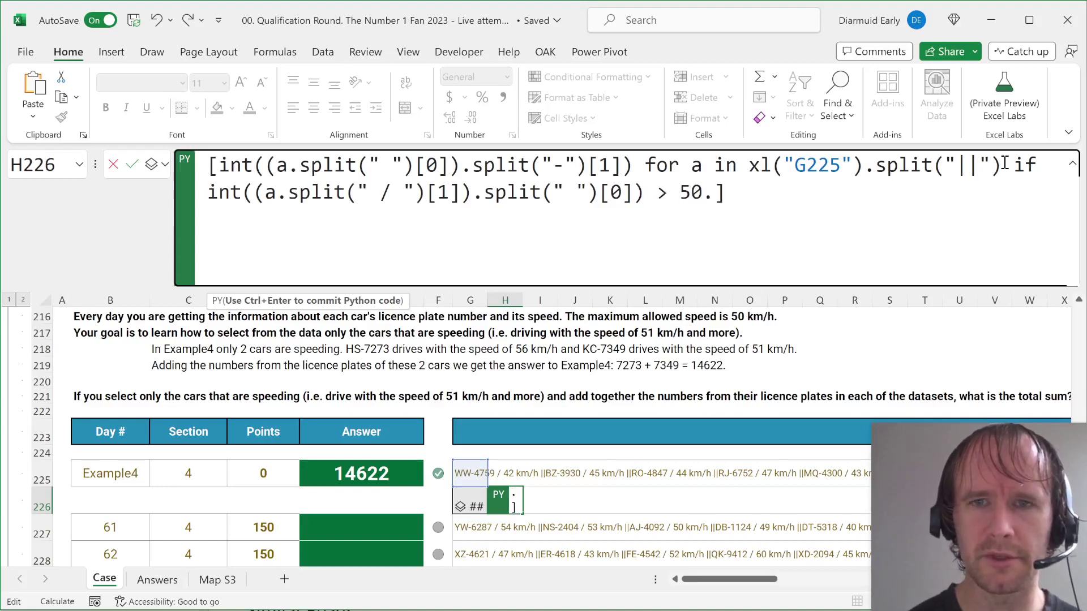
pyautogui.hotkey('ctrl', 'Return')
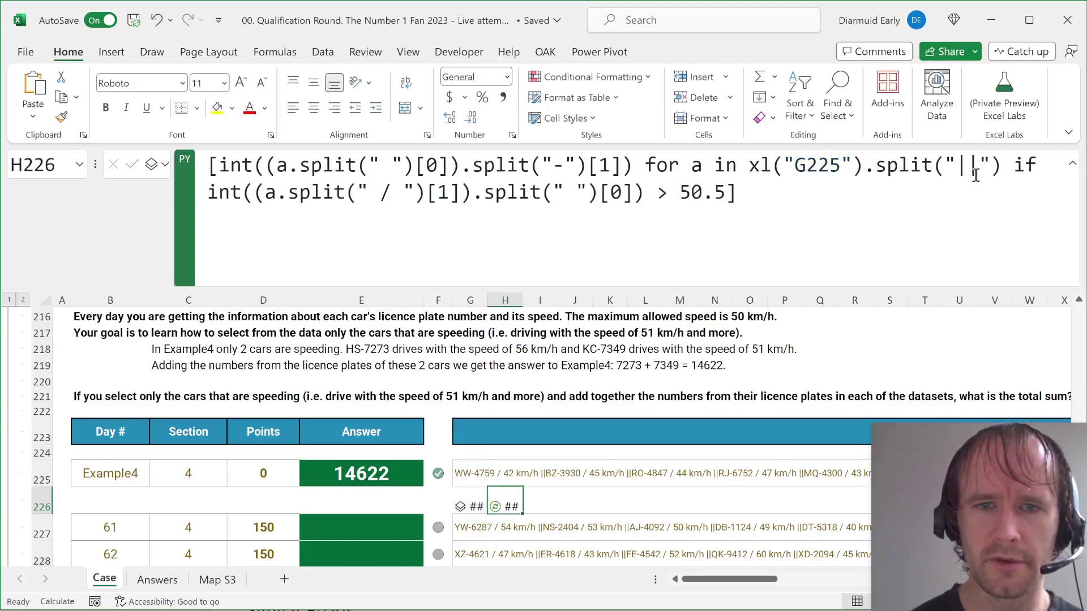
pyautogui.click(497, 508)
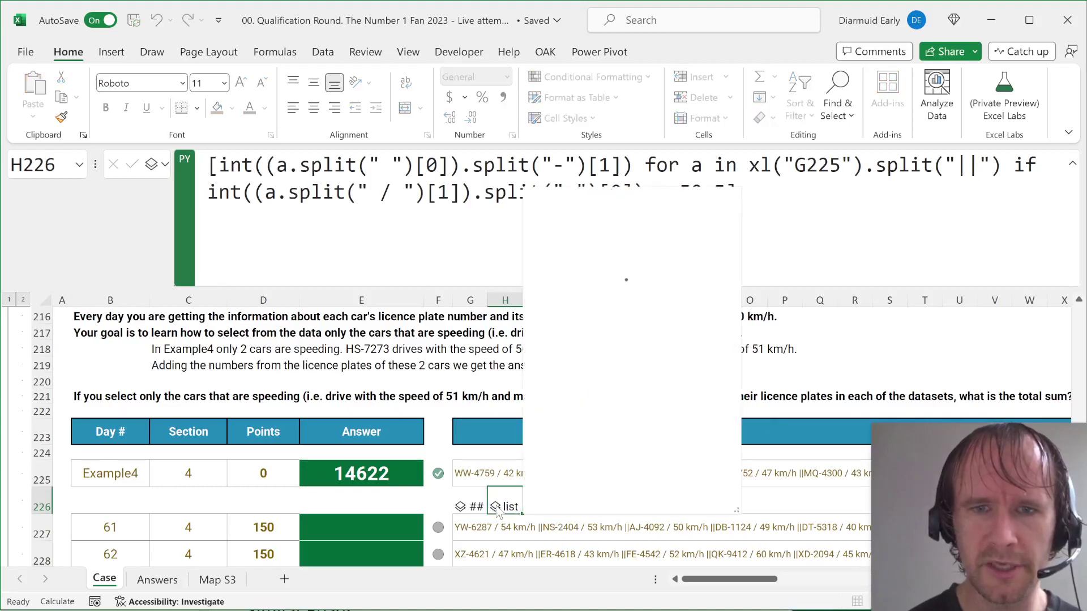
# Step: Wrap the filtered list comprehension in sum() and commit the H226 Python formula
pyautogui.click(379, 246)
pyautogui.click(208, 167)
pyautogui.write('sum(')
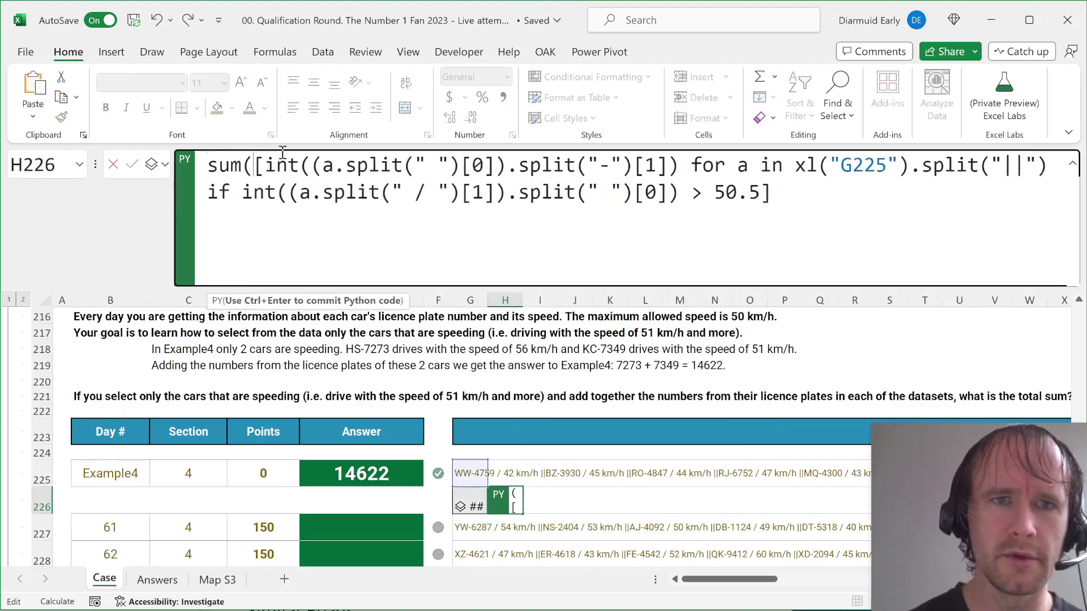
pyautogui.click(806, 202)
pyautogui.write(')')
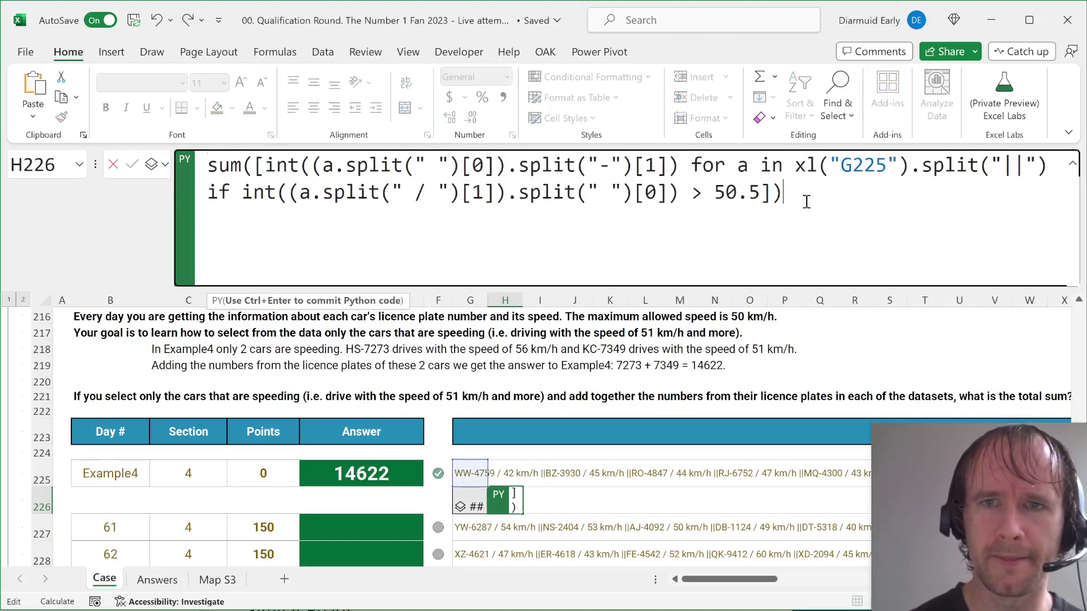
pyautogui.hotkey('ctrl', 'Return')
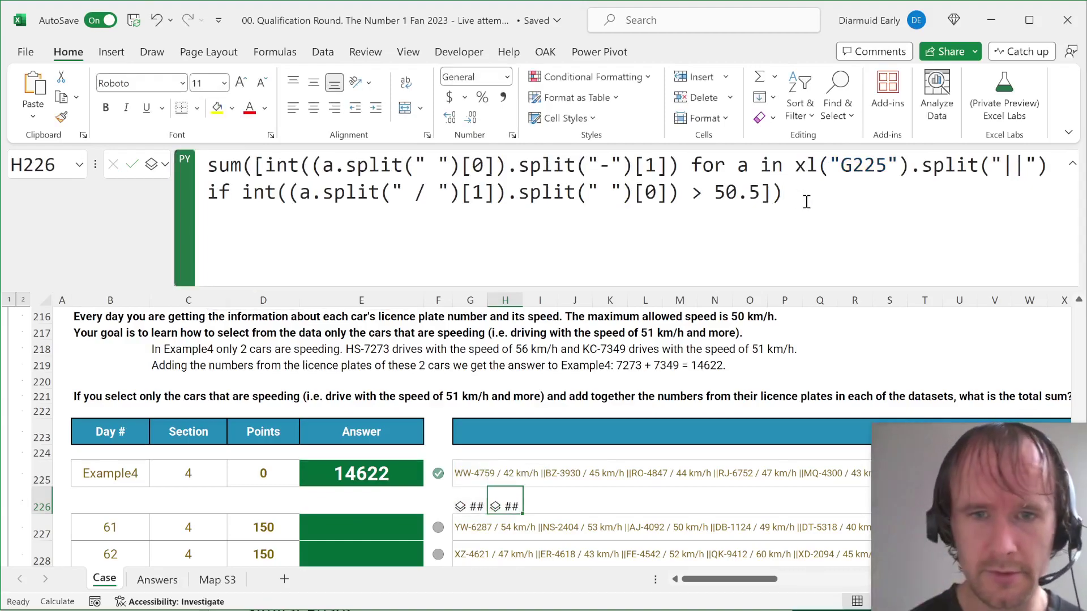
# Step: Switch the H226 Python output to an Excel value and move the cell to E226
pyautogui.hotkey('ctrl', 'alt', 'shift', 'm')
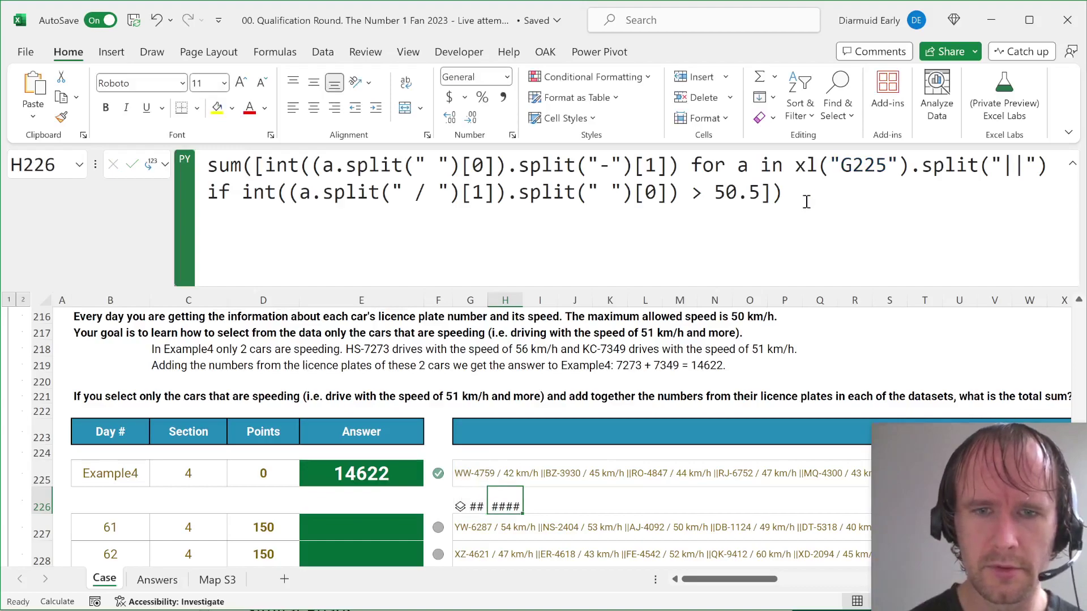
pyautogui.hotkey('ctrl', 'x')
pyautogui.press('Left')
pyautogui.press('Left')
pyautogui.press('Left')
pyautogui.hotkey('ctrl', 'v')
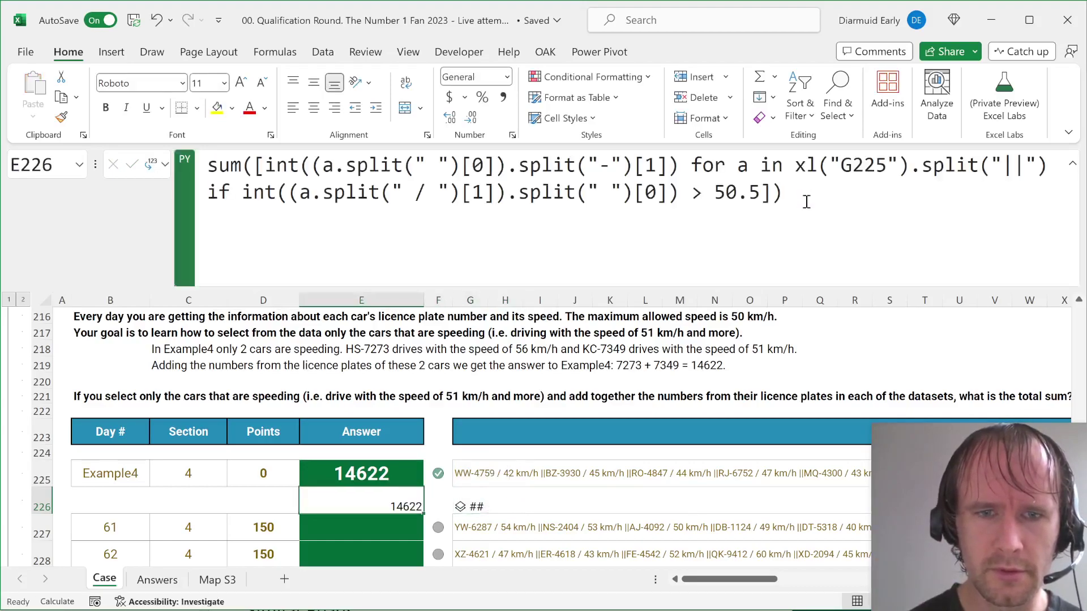
# Step: Copy the Python code of E226 into a new Python formula in E227, preceded by an opening square bracket
pyautogui.moveTo(789, 202); pyautogui.dragTo(45, 120)
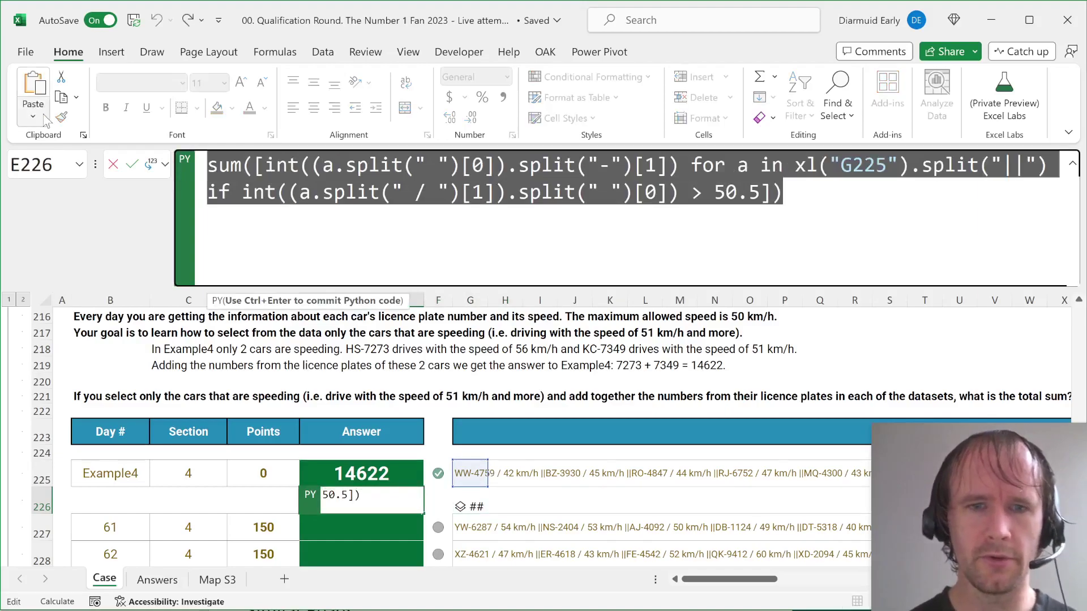
pyautogui.press('Return')
pyautogui.write('=py')
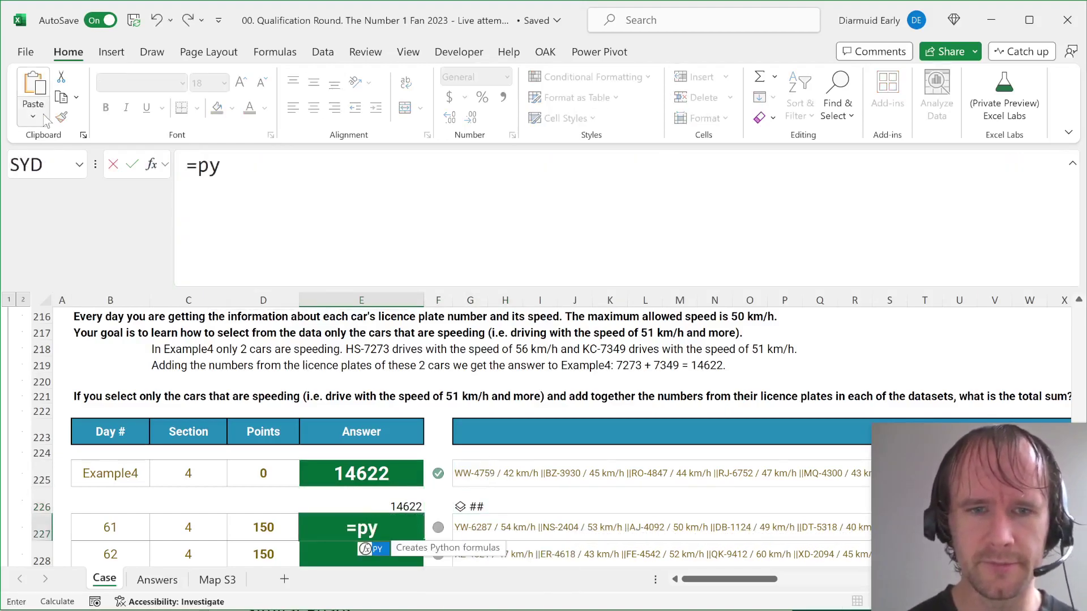
pyautogui.press('Tab')
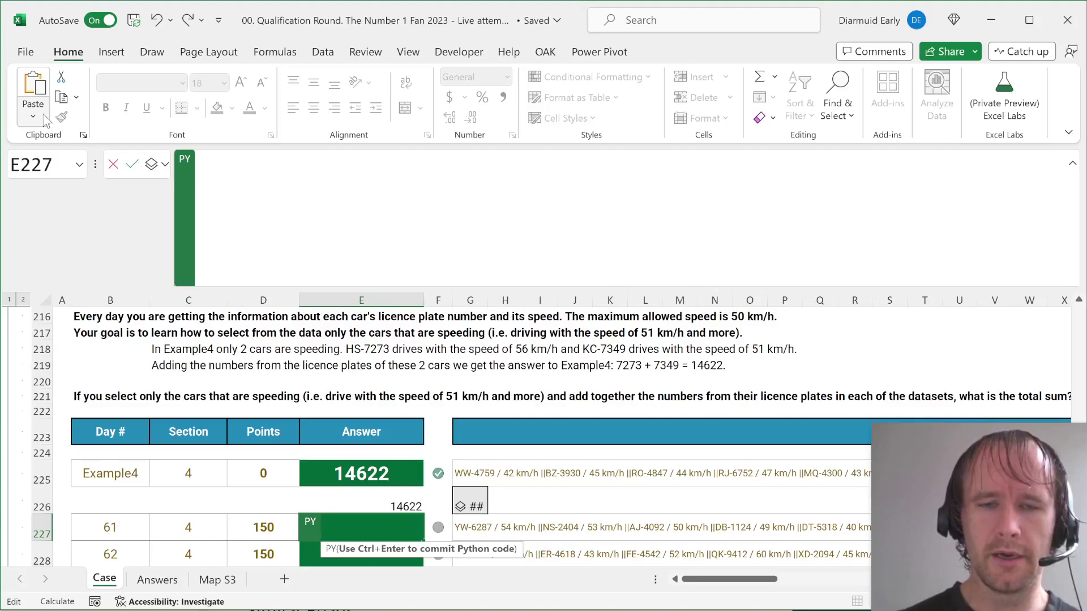
pyautogui.write('[')
pyautogui.hotkey('ctrl', 'v')
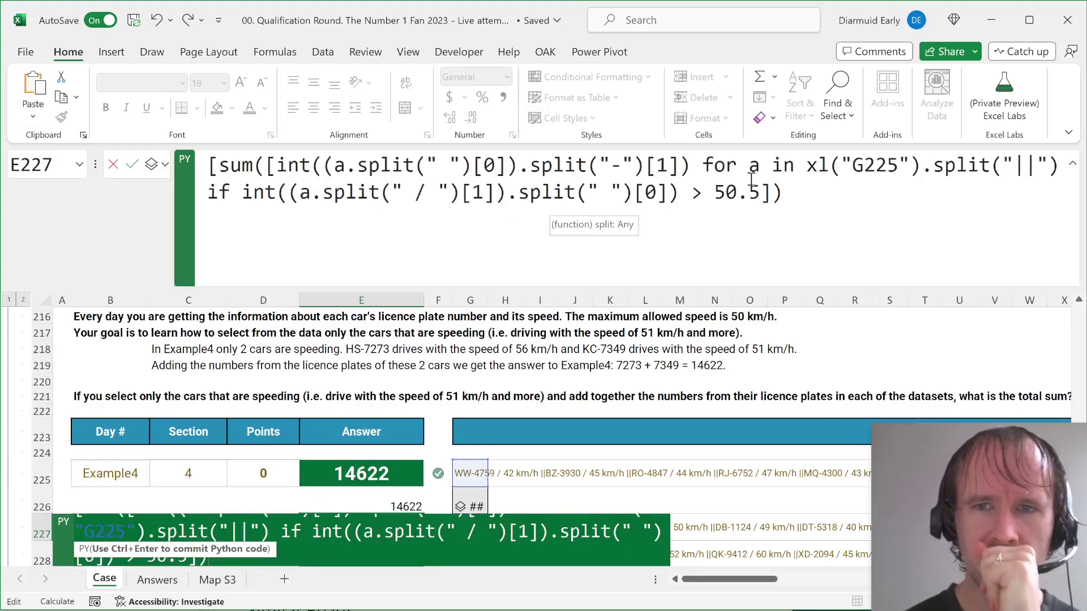
# Step: Replace xl("G225") with b, append for b in xl("G227:G246").values] and commit the E227 formula
pyautogui.moveTo(806, 165); pyautogui.dragTo(920, 170)
pyautogui.write('b')
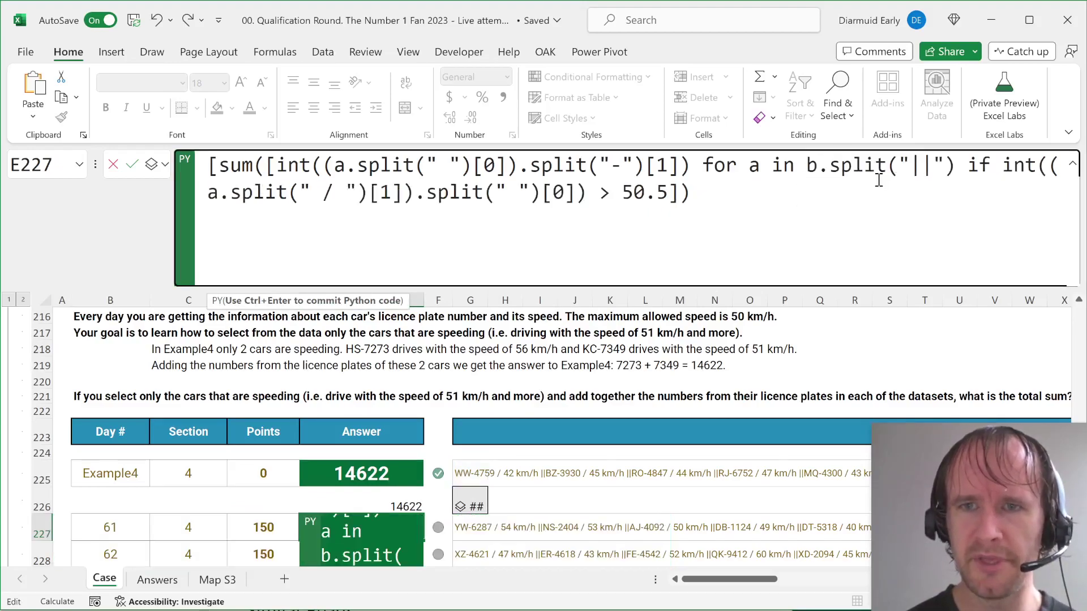
pyautogui.click(752, 199)
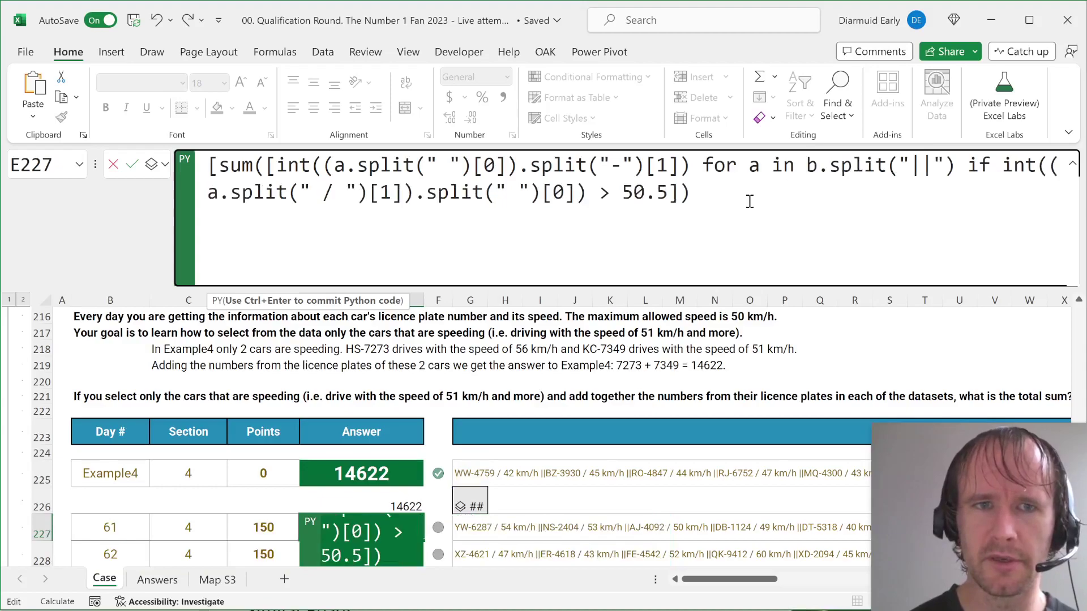
pyautogui.write('for b in')
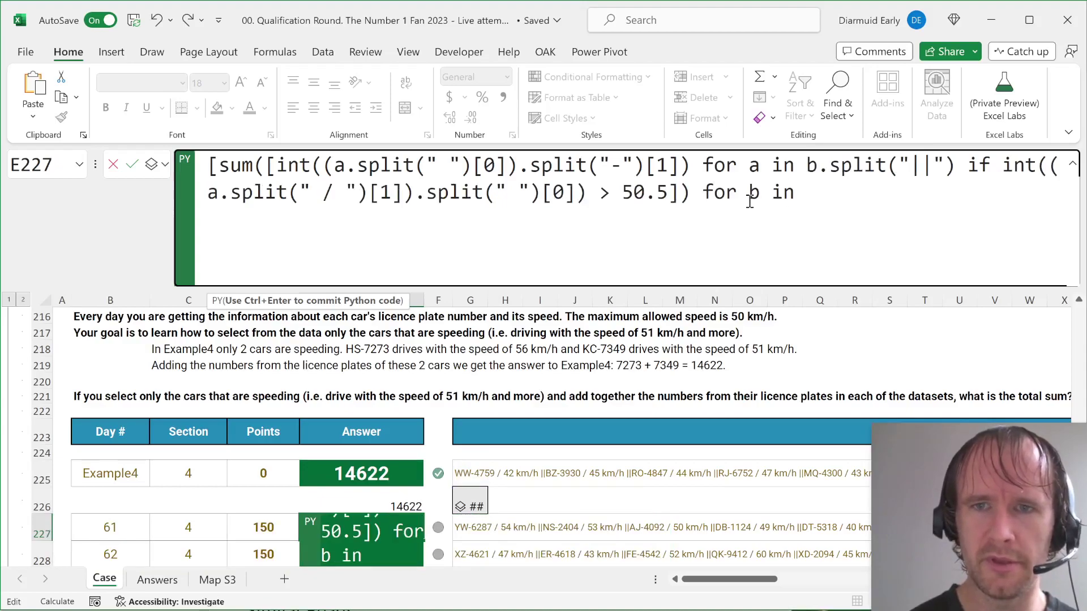
pyautogui.click(471, 527)
pyautogui.moveTo(471, 528); pyautogui.dragTo(472, 529)
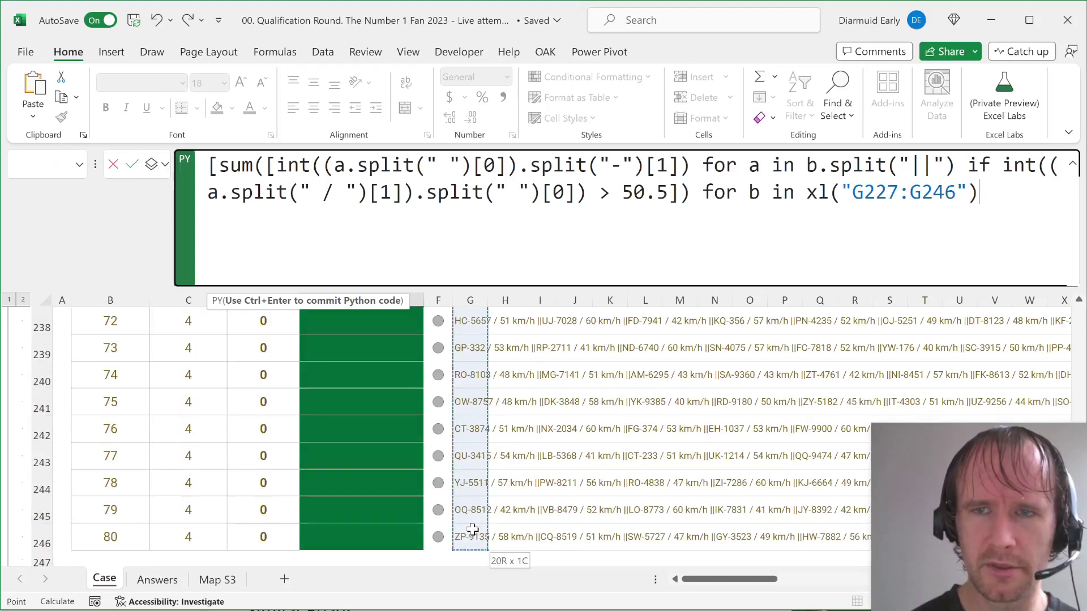
pyautogui.write('.values]')
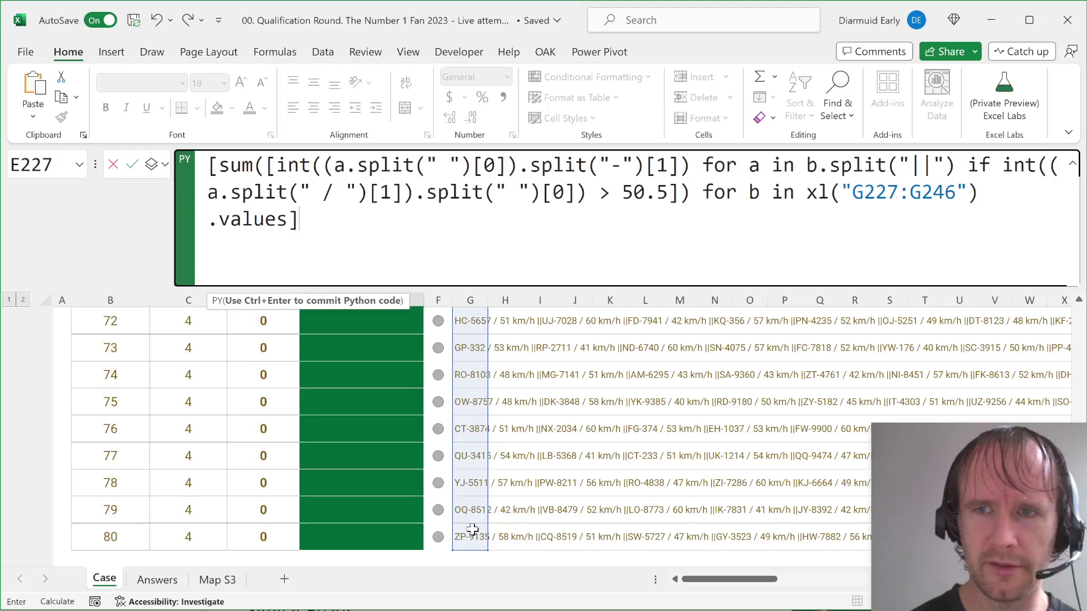
pyautogui.hotkey('ctrl', 'Return')
# Step: Go to cell E227 from its diagnostics entry and examine the b.split part of the Python formula
pyautogui.press('Up')
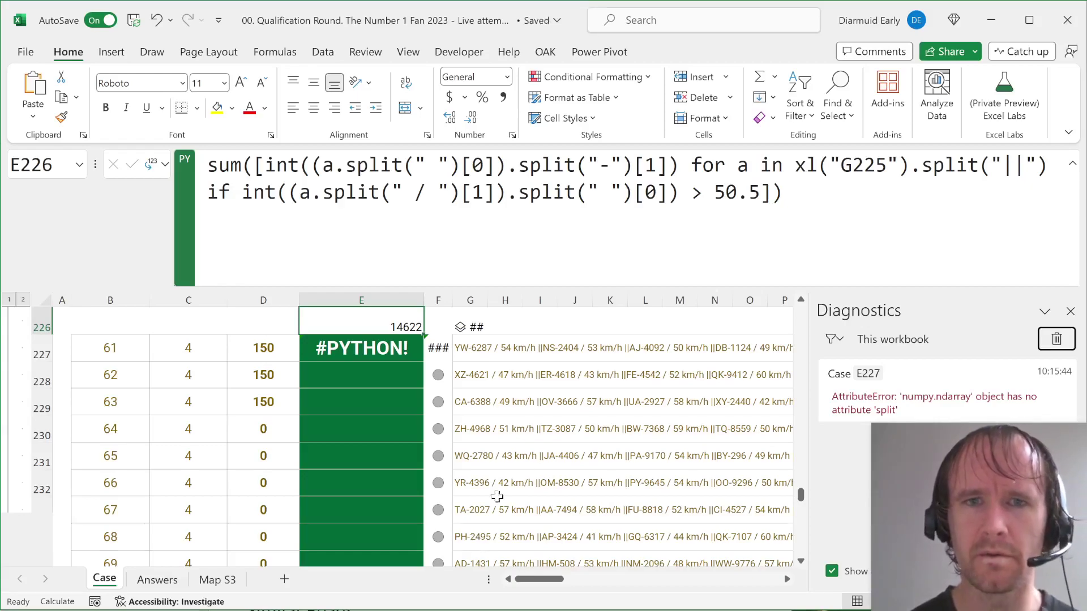
pyautogui.press('Tab')
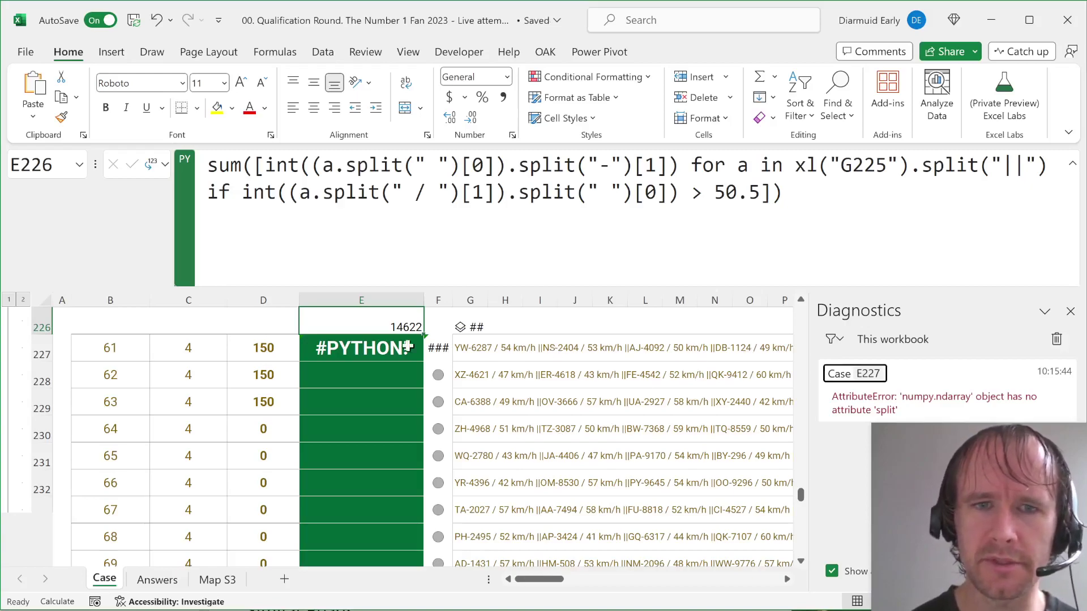
pyautogui.press('Return')
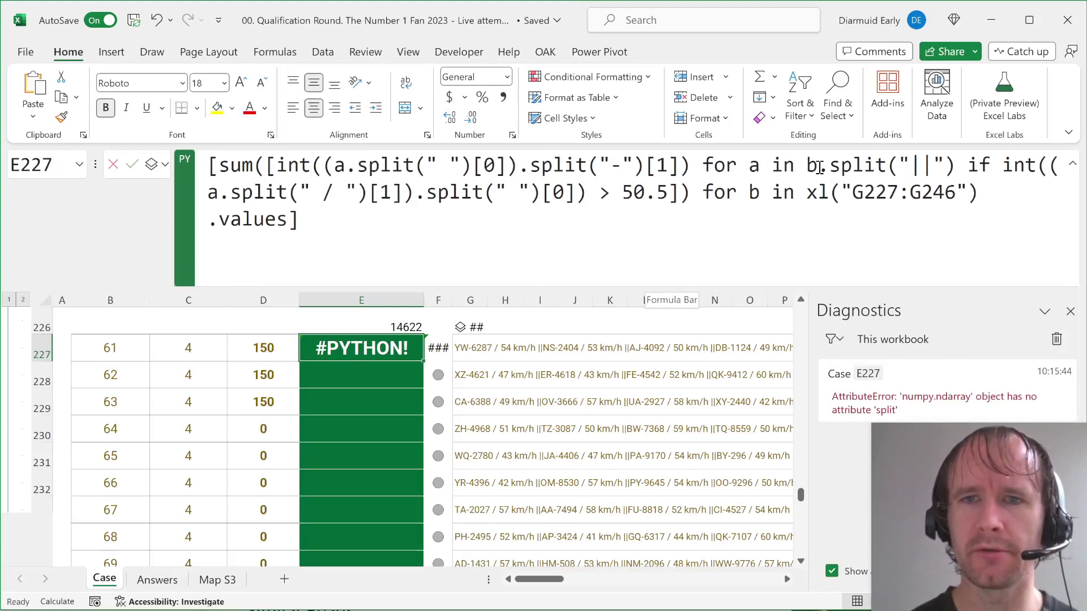
pyautogui.click(818, 166)
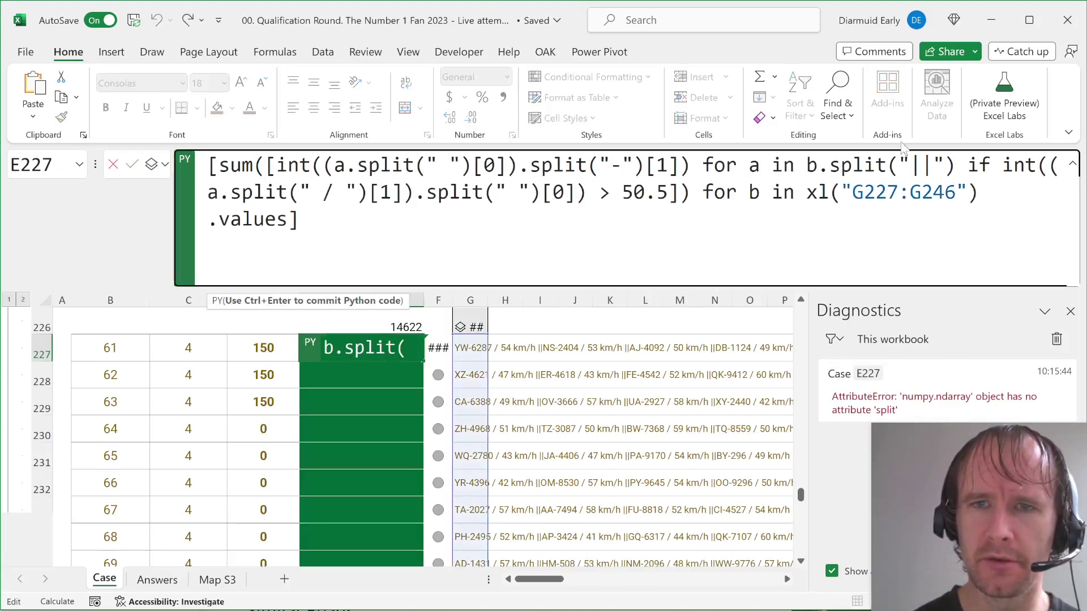
pyautogui.press('Escape')
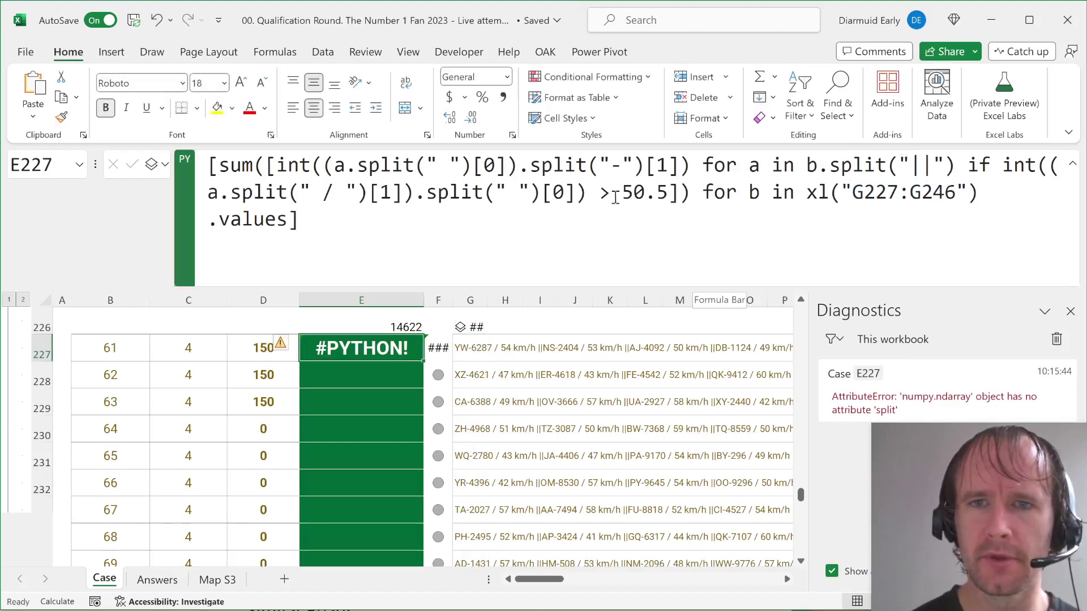
# Step: Reduce the E227 Python formula to [b for b in xl("G227:G246").values], commit it and preview the resulting list
pyautogui.moveTo(693, 189); pyautogui.dragTo(221, 165)
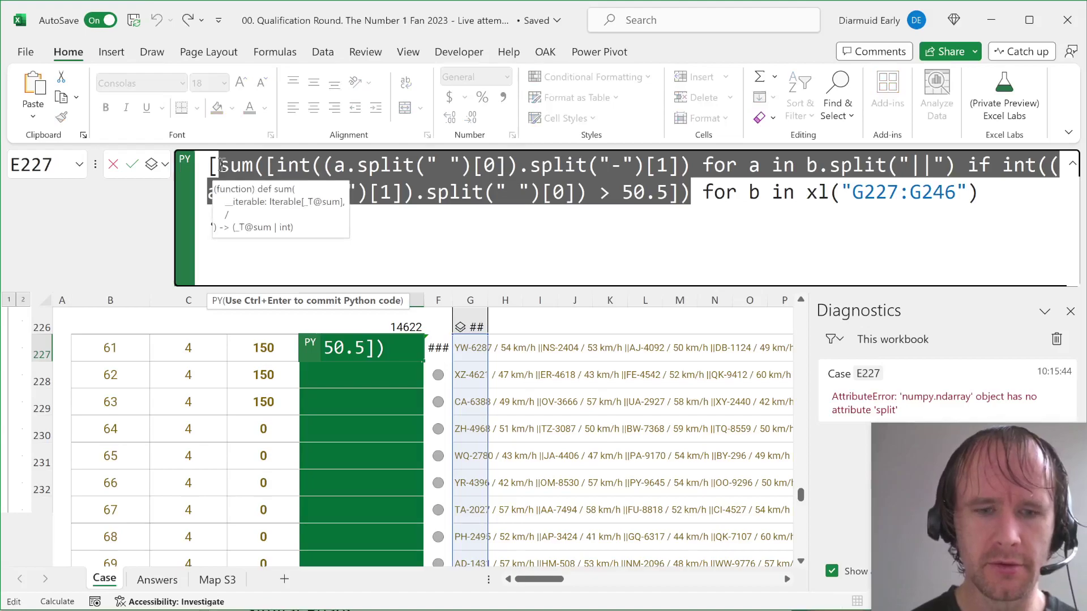
pyautogui.write('b')
pyautogui.hotkey('ctrl', 'Return')
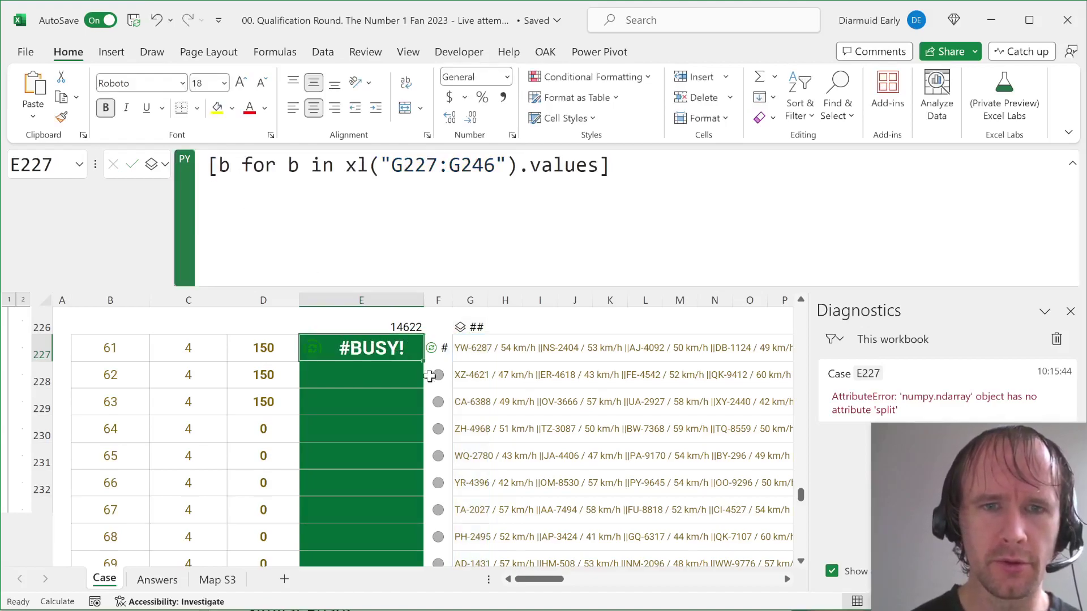
pyautogui.click(314, 351)
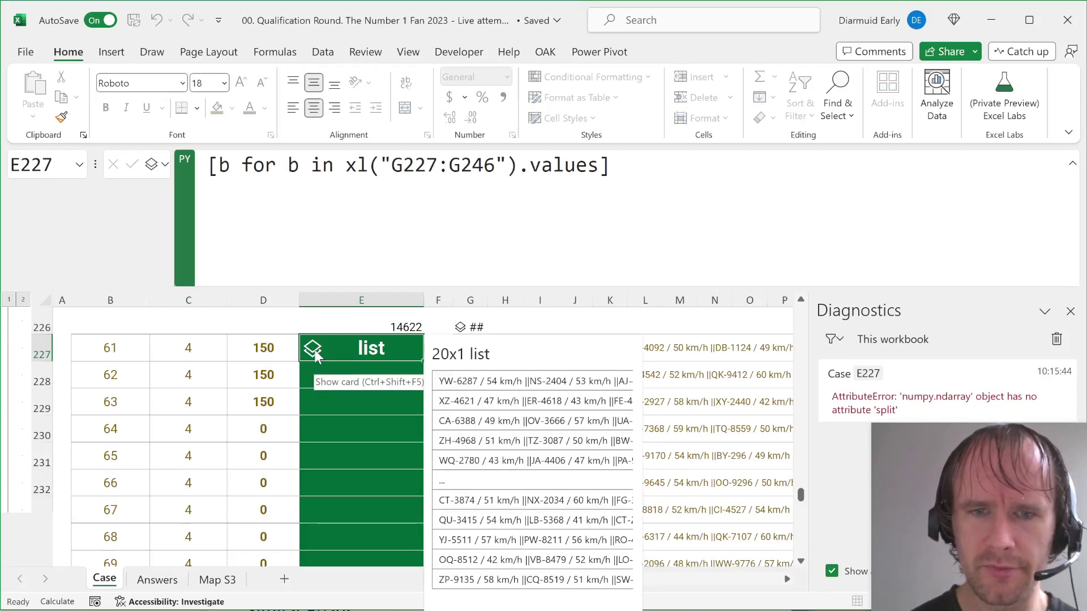
# Step: Try b.split("||")[0] as the list element in the E227 Python formula and commit it
pyautogui.click(230, 167)
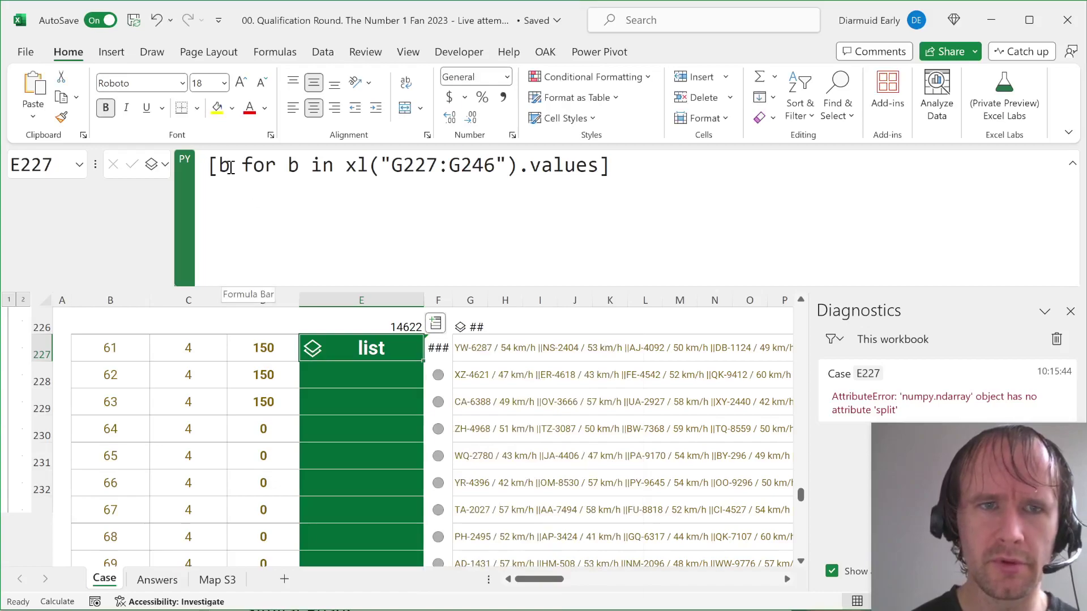
pyautogui.write('.split(')
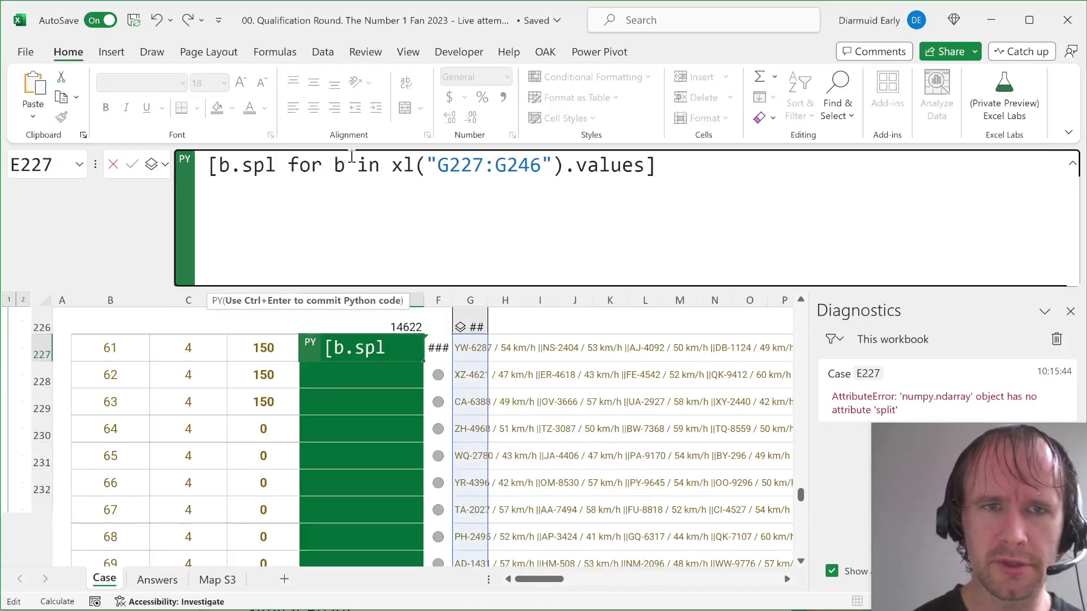
pyautogui.write('"')
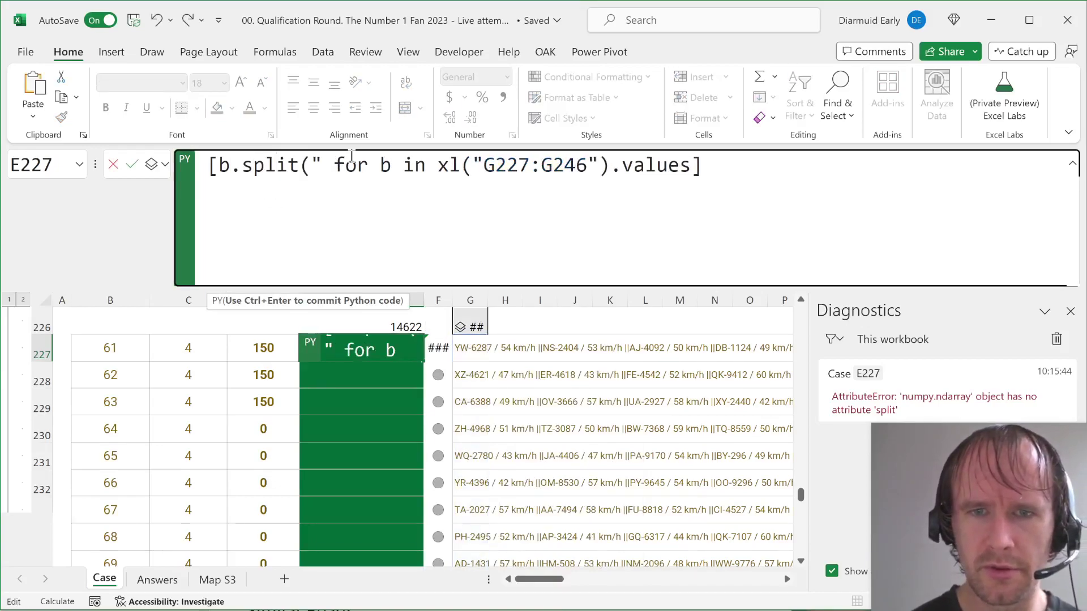
pyautogui.write('||")[0]')
pyautogui.hotkey('ctrl', 'Return')
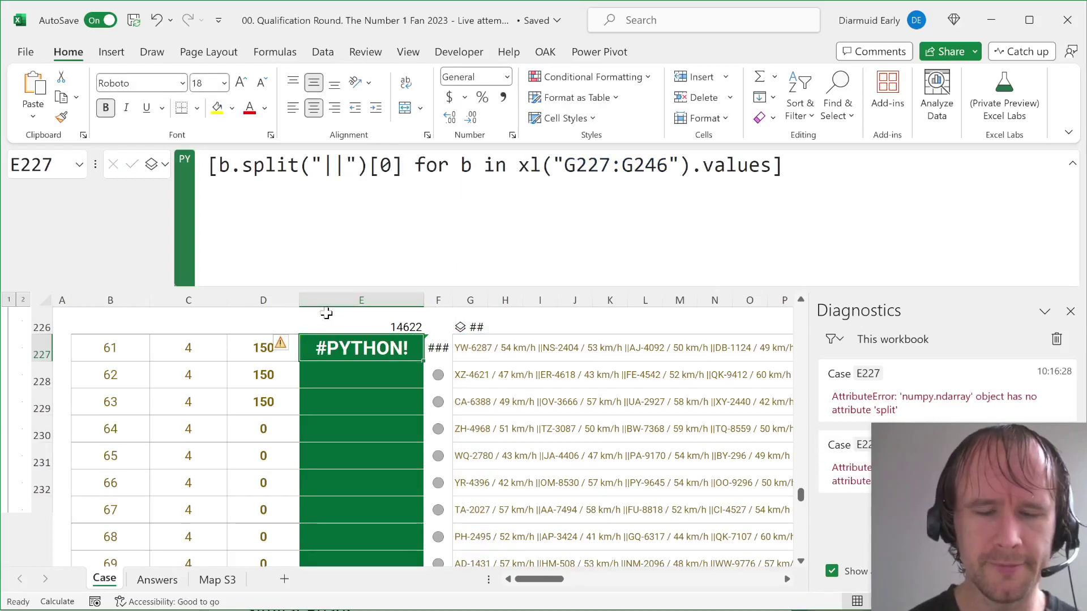
# Step: Undo the last E227 formula change, test b[0].split() as the list element instead, and commit it
pyautogui.hotkey('ctrl', 'z')
pyautogui.click(249, 166)
pyautogui.write('[0].split')
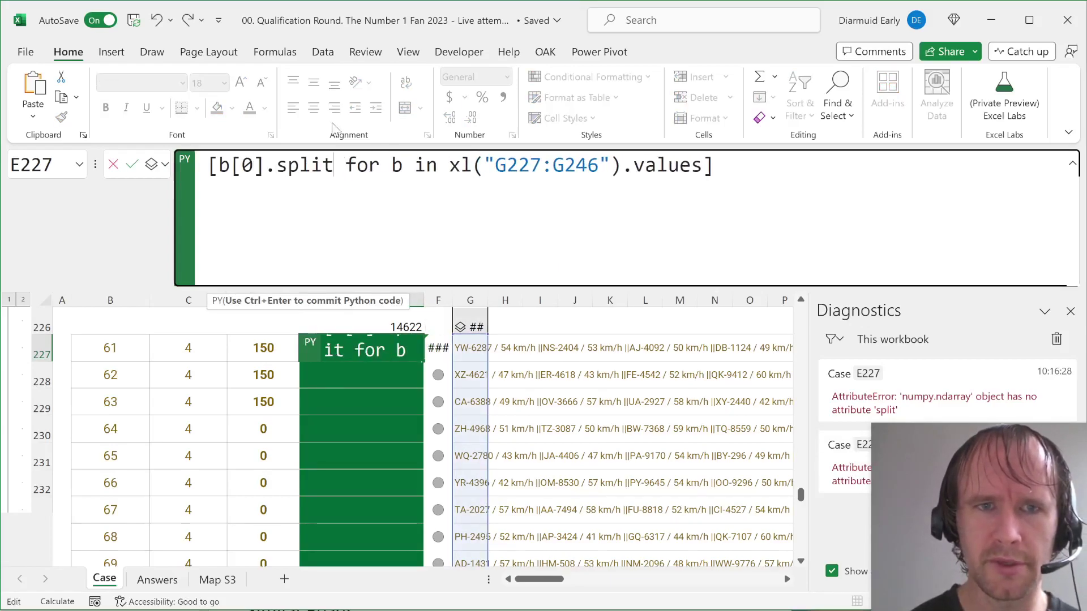
pyautogui.write('()')
pyautogui.hotkey('ctrl', 'Return')
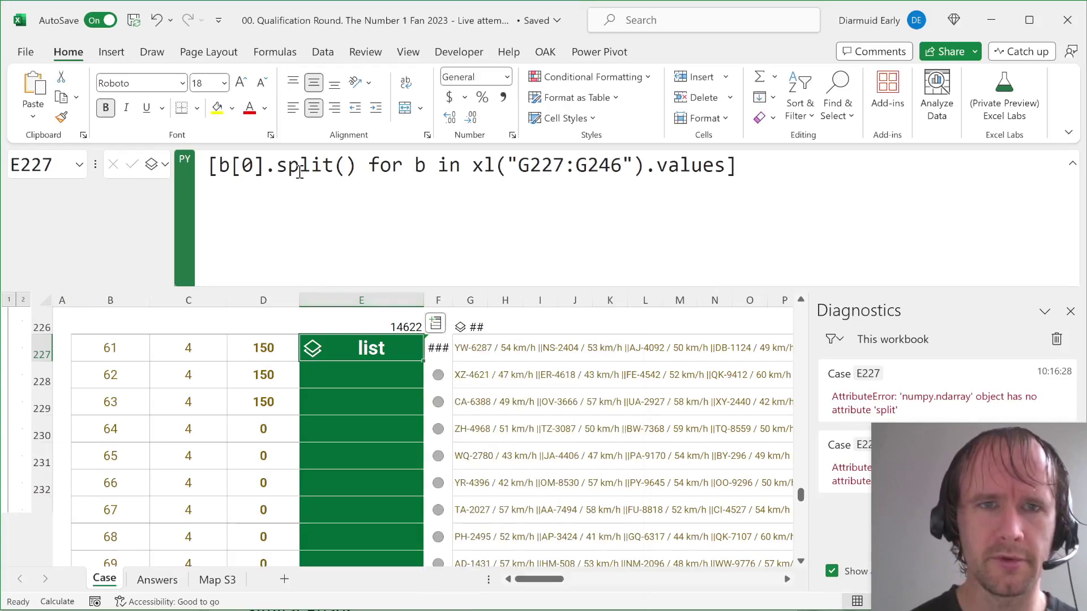
# Step: Replace b[0].split() in E227 with the earlier sum expression, using b[0].split("||") inside it, and output the result as Excel values
pyautogui.moveTo(355, 165); pyautogui.dragTo(223, 170)
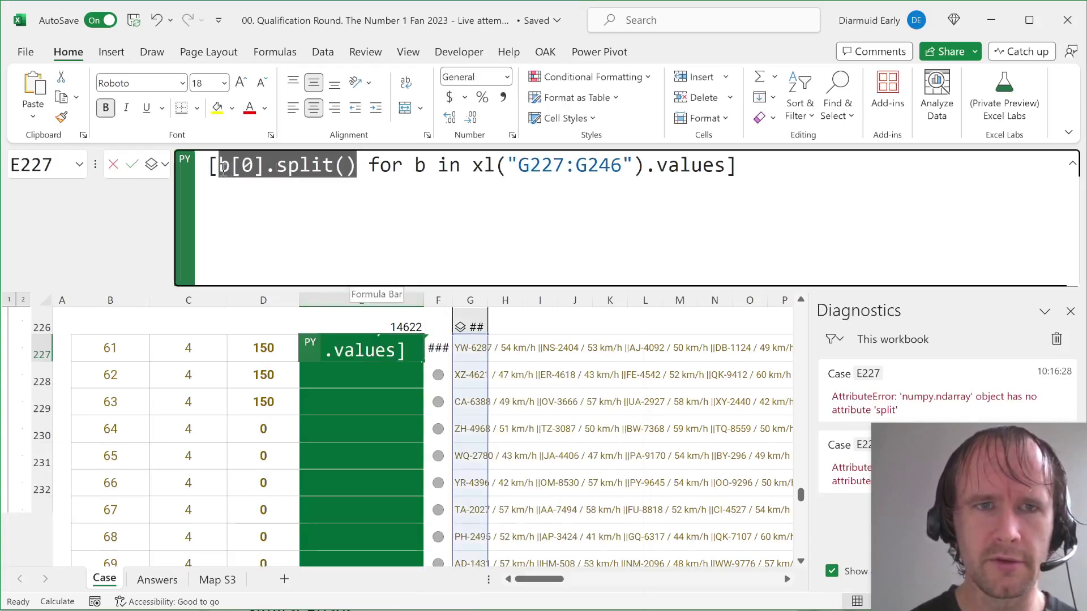
pyautogui.write('sum([int((a.split(" ")[0]).split("-")[1]) for a in b.split("||") if int((a.split(" / ")[1]).split(" ")[0]) > 50.5])')
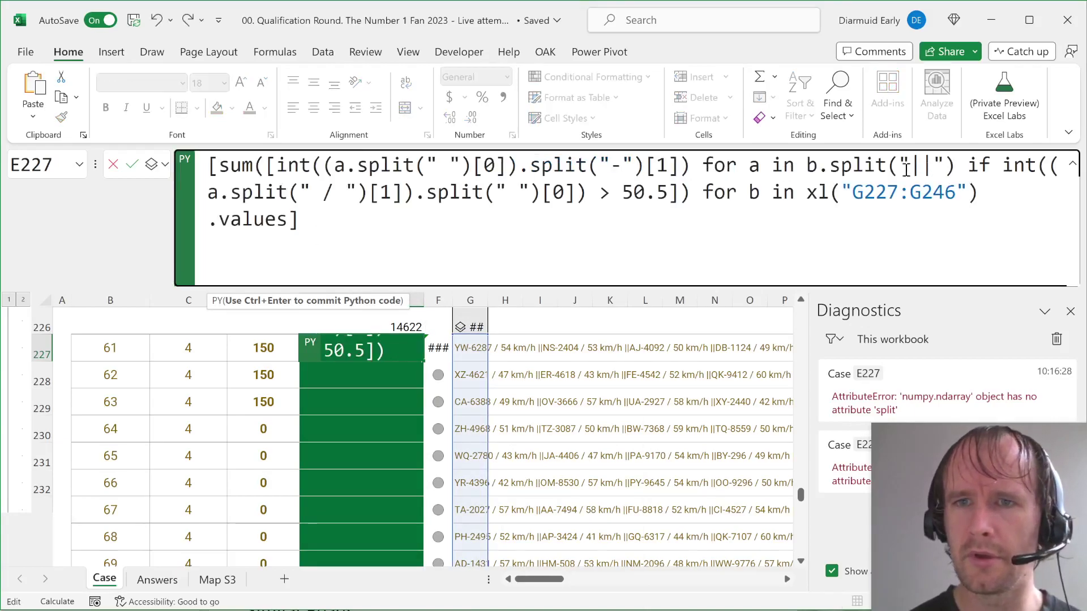
pyautogui.click(825, 168)
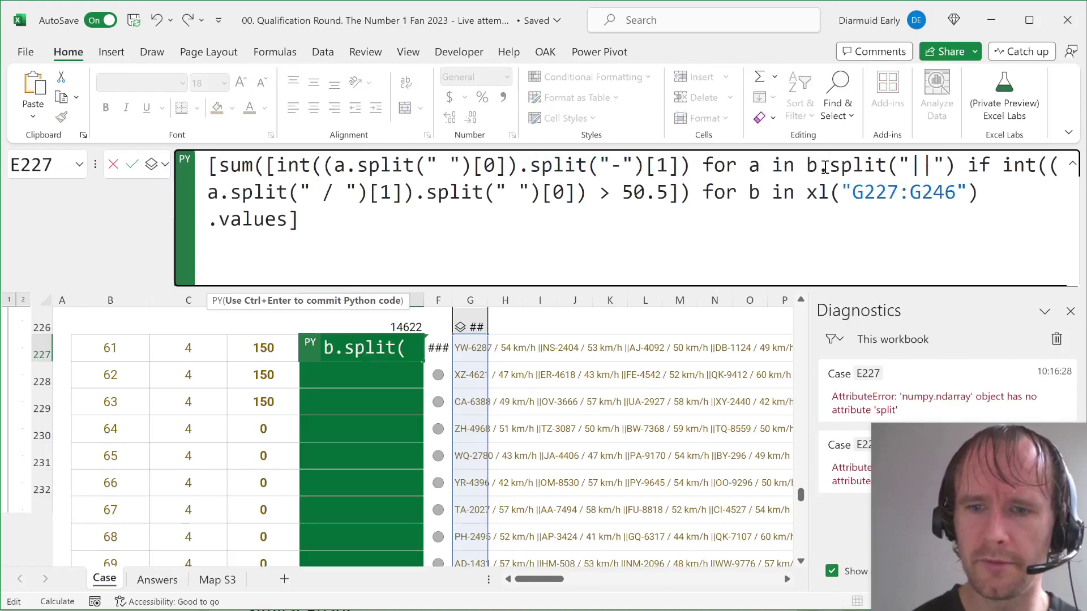
pyautogui.write('[0]')
pyautogui.hotkey('ctrl', 'Return')
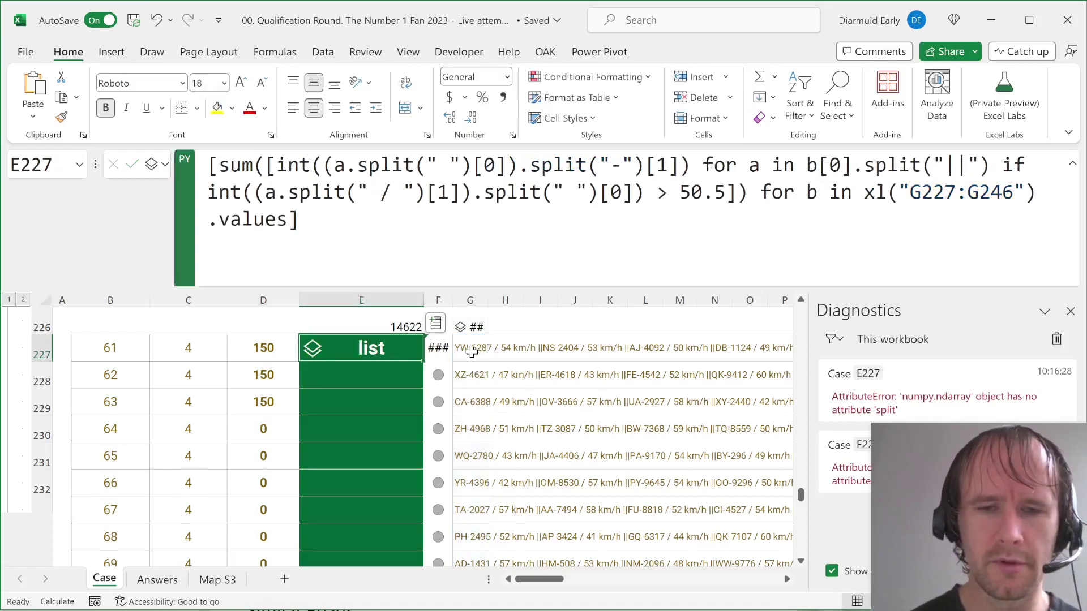
pyautogui.hotkey('ctrl', 'alt', 'shift', 'm')
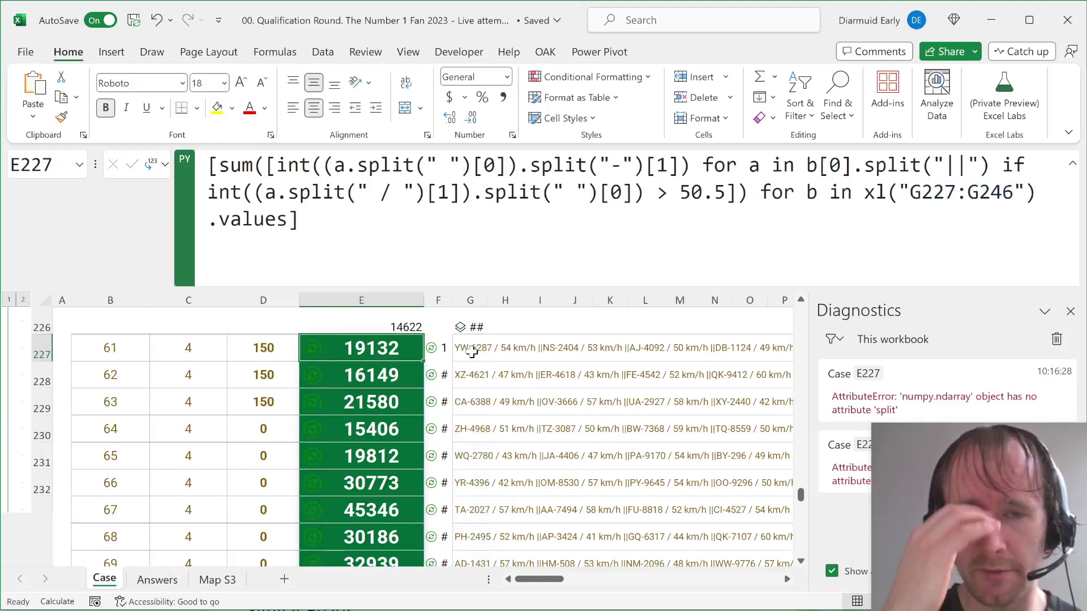
# Step: Clear the scratch cells E226:G226 and hide column F
pyautogui.press('Up')
pyautogui.press('Up')
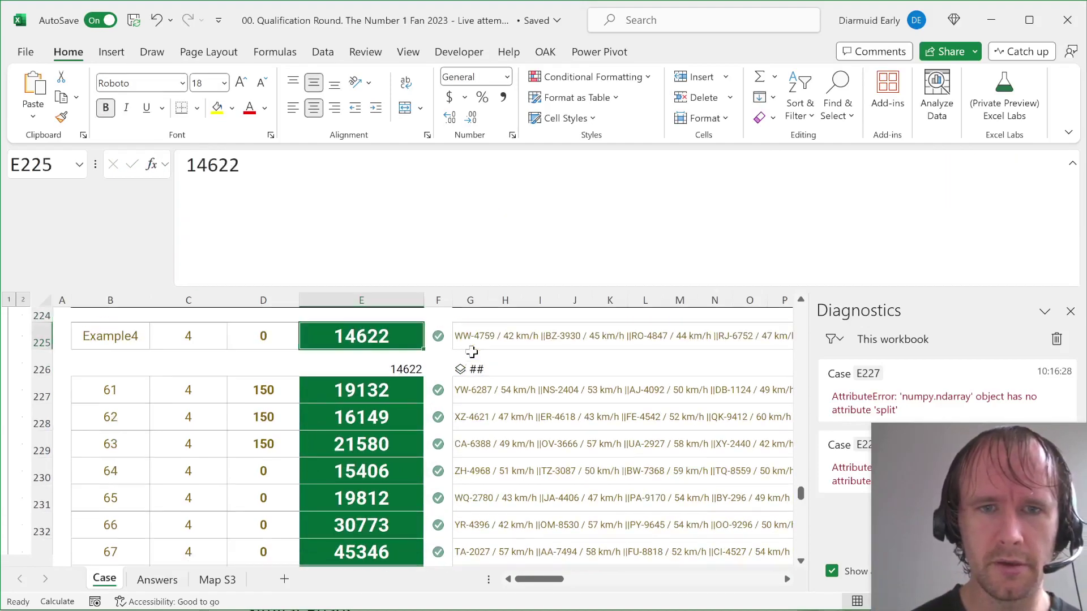
pyautogui.press('Down')
pyautogui.hotkey('shift', 'Right')
pyautogui.hotkey('shift', 'Right')
pyautogui.press('Delete')
pyautogui.press('Right')
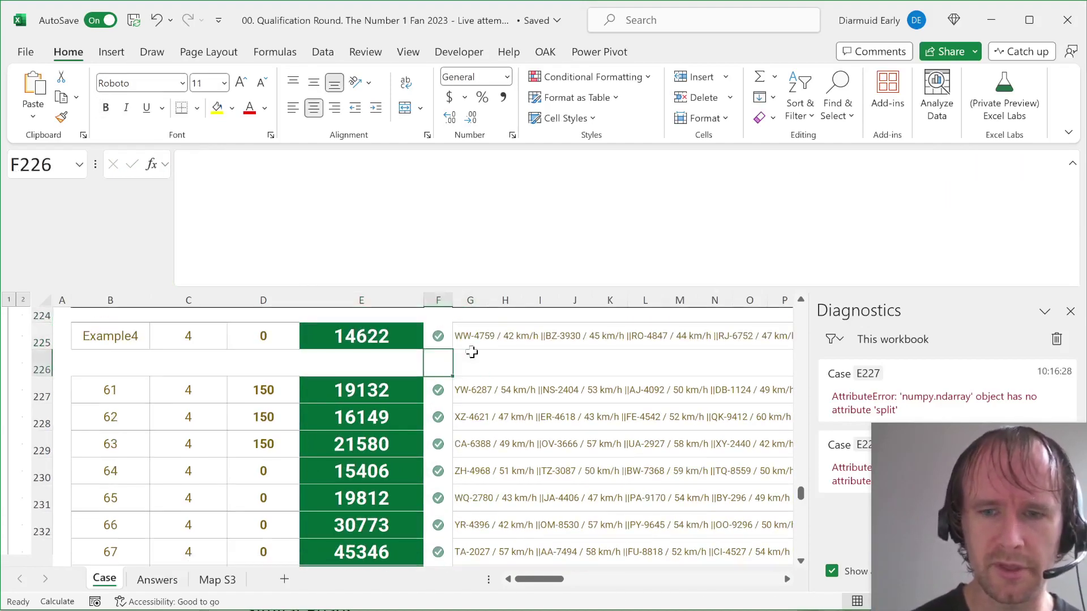
pyautogui.hotkey('ctrl', '0')
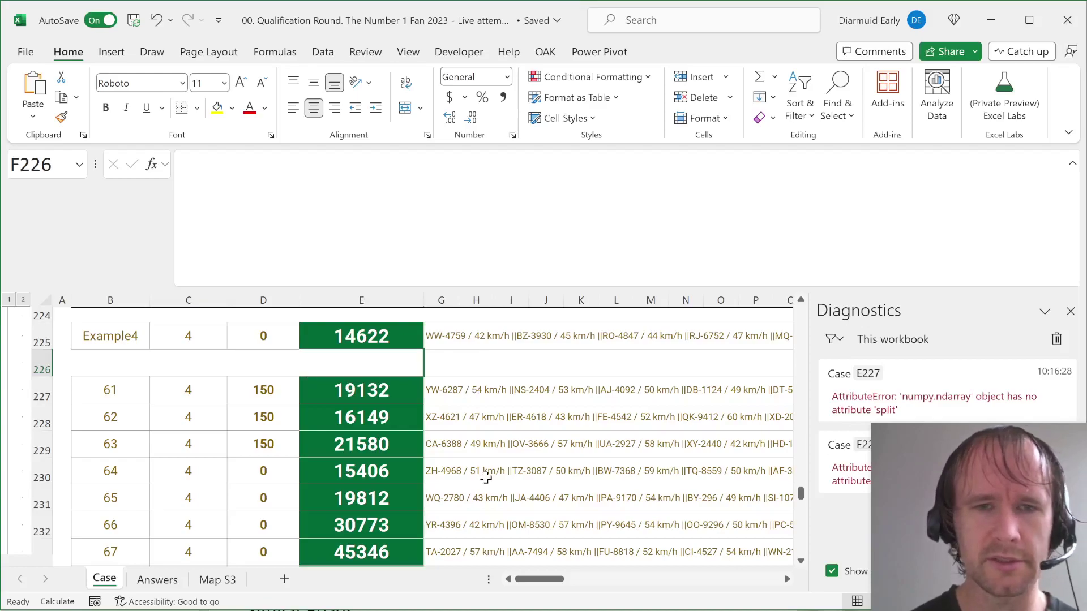
# Step: Check the Section 4 answers that spill down from E227 for games 61 to 80
pyautogui.click(361, 387)
pyautogui.scroll(-6, 492, 429)
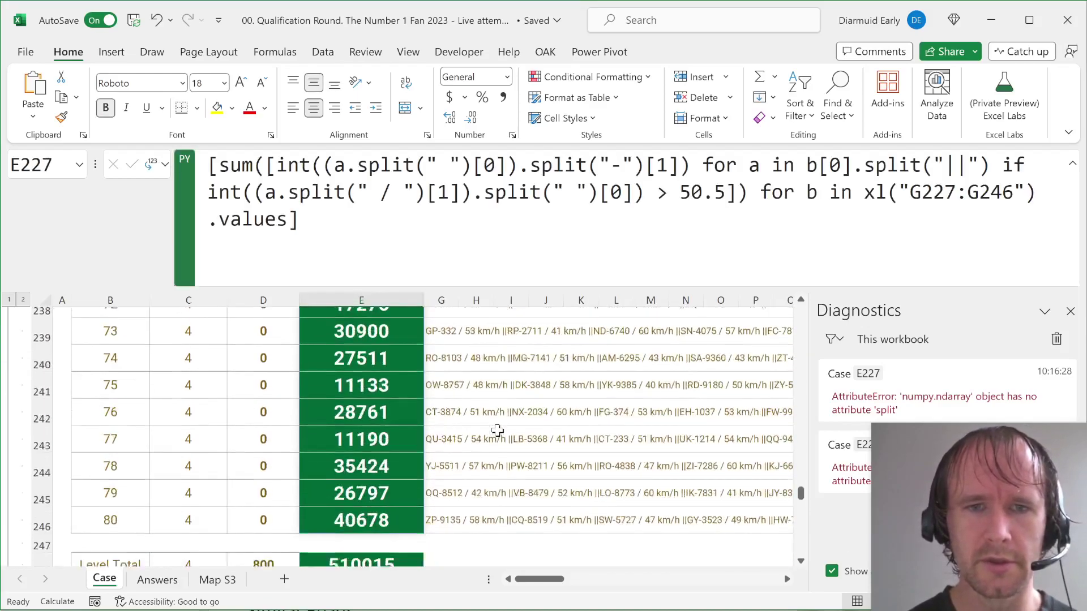
pyautogui.scroll(2, 497, 431)
pyautogui.scroll(5, 496, 431)
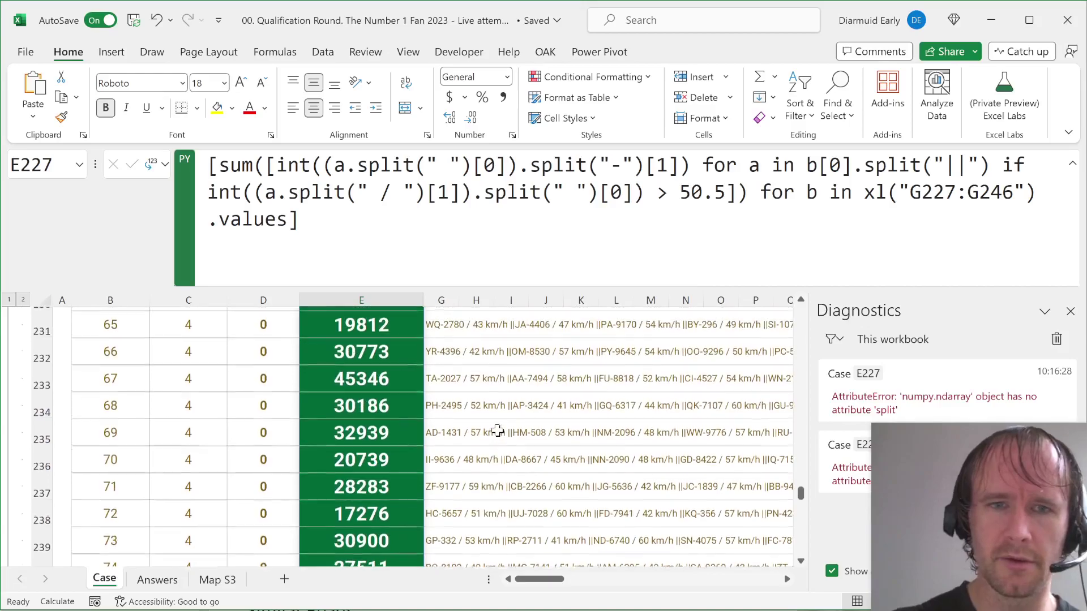
# Step: Return to the beginning of the Case sheet and shrink the formula bar to a single line
pyautogui.hotkey('ctrl', 'Home')
pyautogui.scroll(-10, 408, 451)
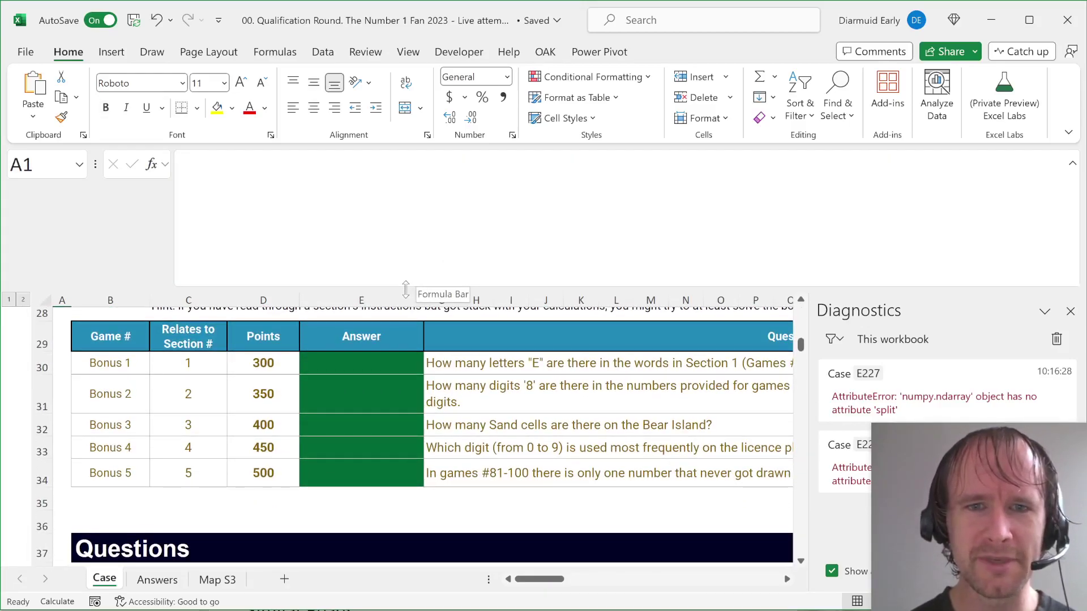
pyautogui.moveTo(405, 288); pyautogui.dragTo(388, 182)
# Step: Read the Section 1 Snowman rules, including the game-over conditions, the points system and the Microsoft example
pyautogui.scroll(-4, 372, 424)
pyautogui.scroll(-10, 372, 424)
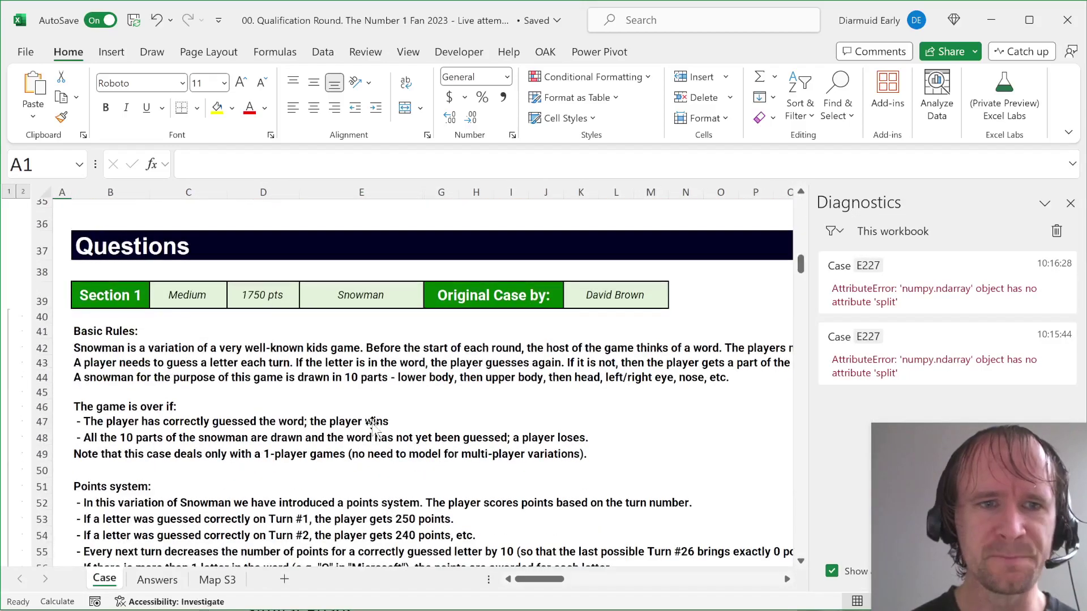
pyautogui.scroll(-3, 368, 451)
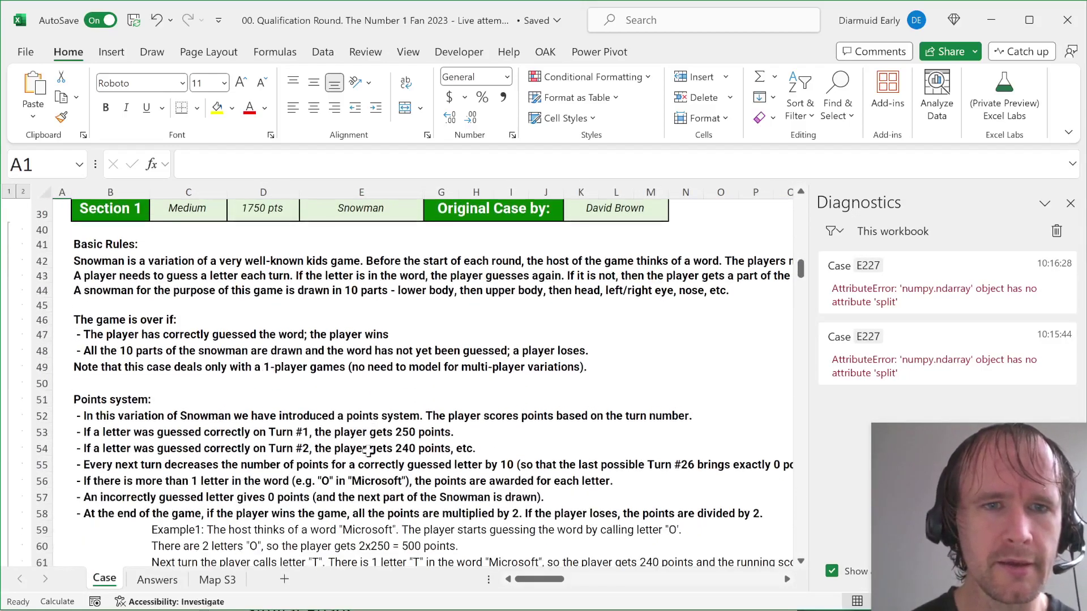
pyautogui.scroll(-1, 368, 451)
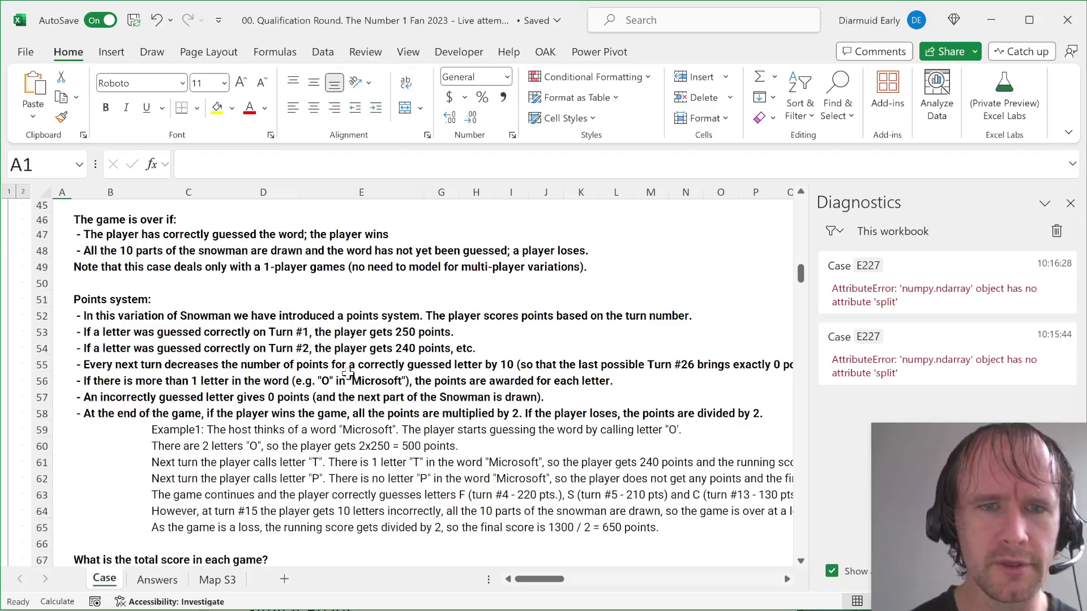
pyautogui.hscroll(3, 476, 398)
pyautogui.hscroll(-3, 476, 397)
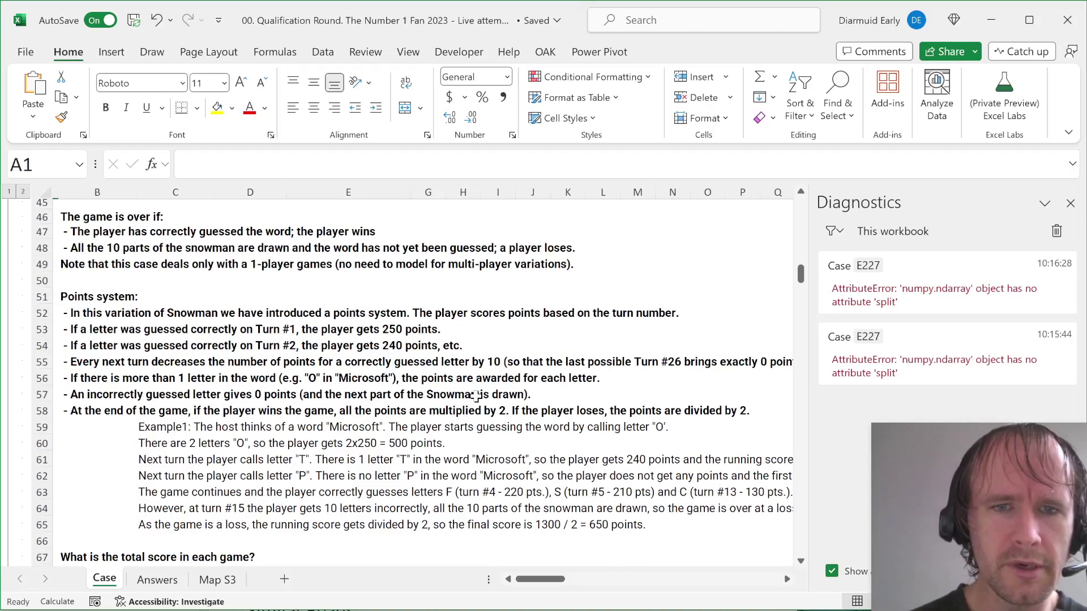
pyautogui.scroll(-2, 476, 396)
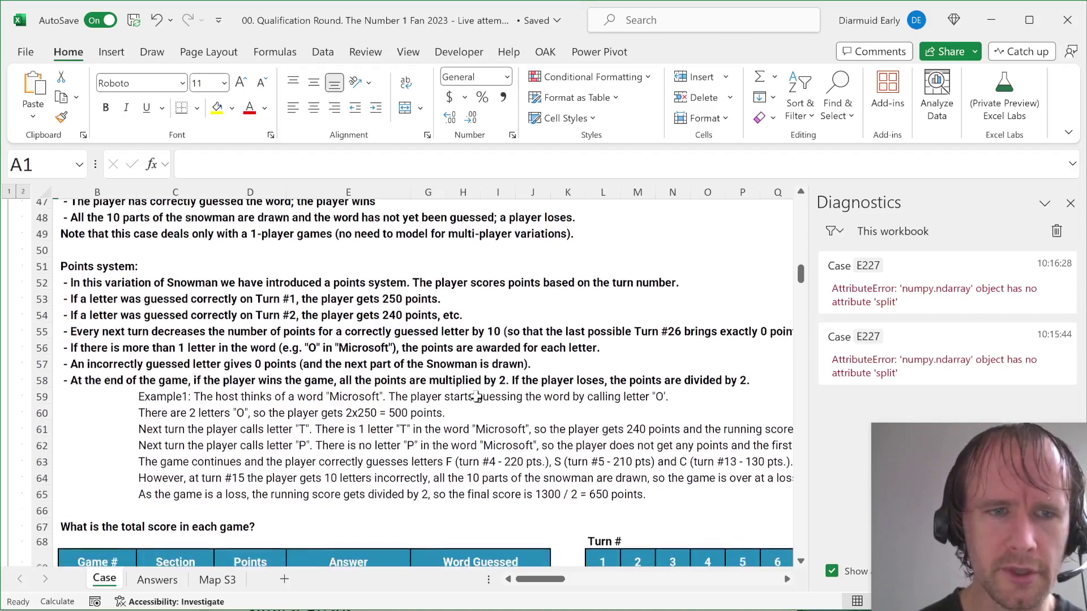
pyautogui.scroll(-1, 475, 396)
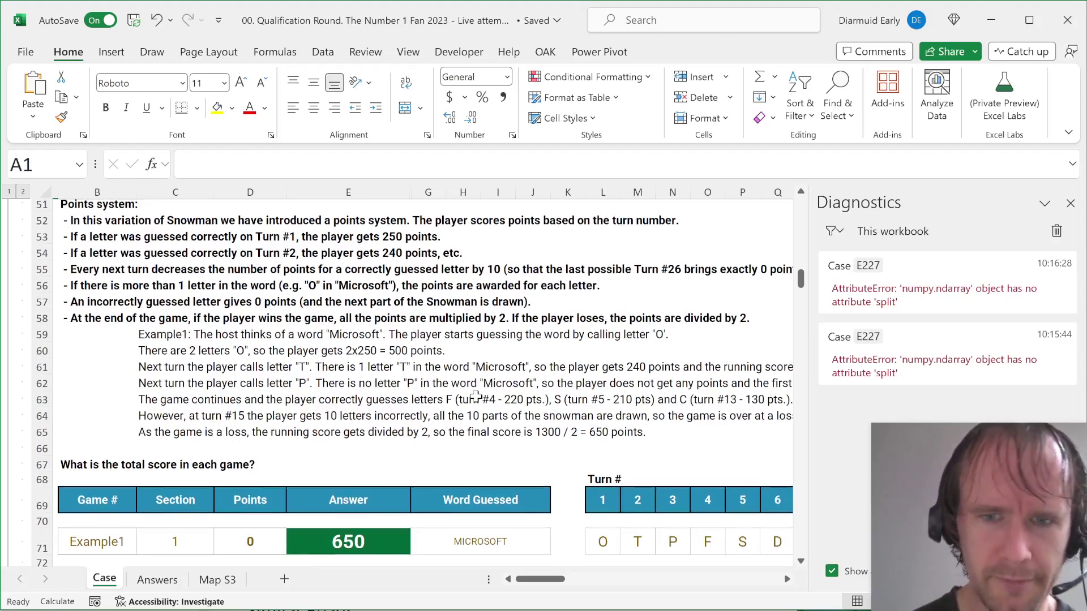
# Step: Select cell L72, directly below the turn 1 letter of the Example1 game
pyautogui.scroll(-2, 475, 398)
pyautogui.click(597, 469)
pyautogui.press('Down')
pyautogui.write('=')
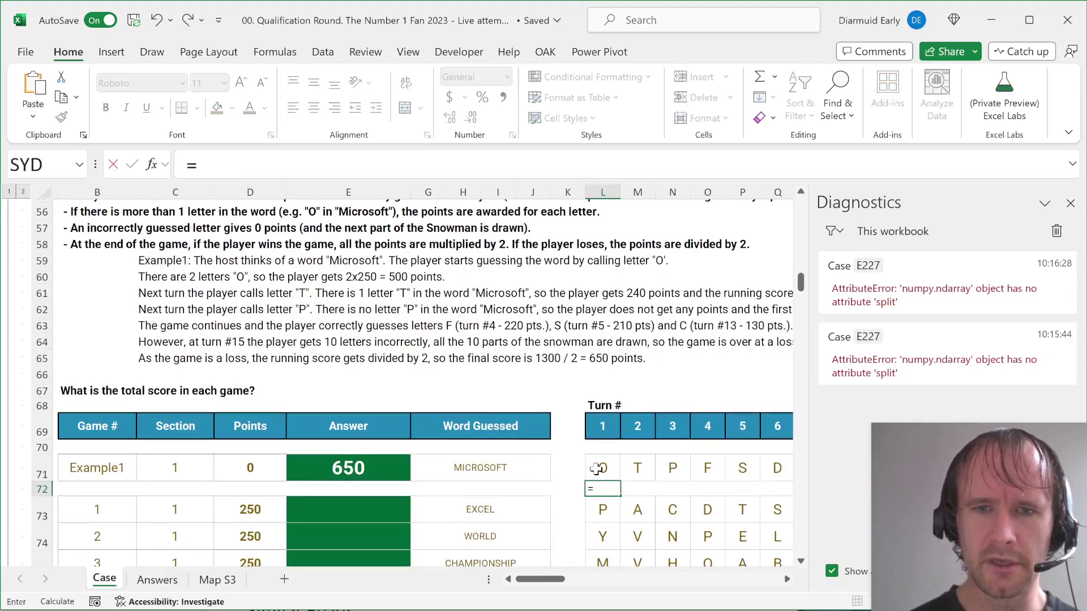
pyautogui.write('S')
pyautogui.press('Escape')
pyautogui.press('Escape')
pyautogui.press('Escape')
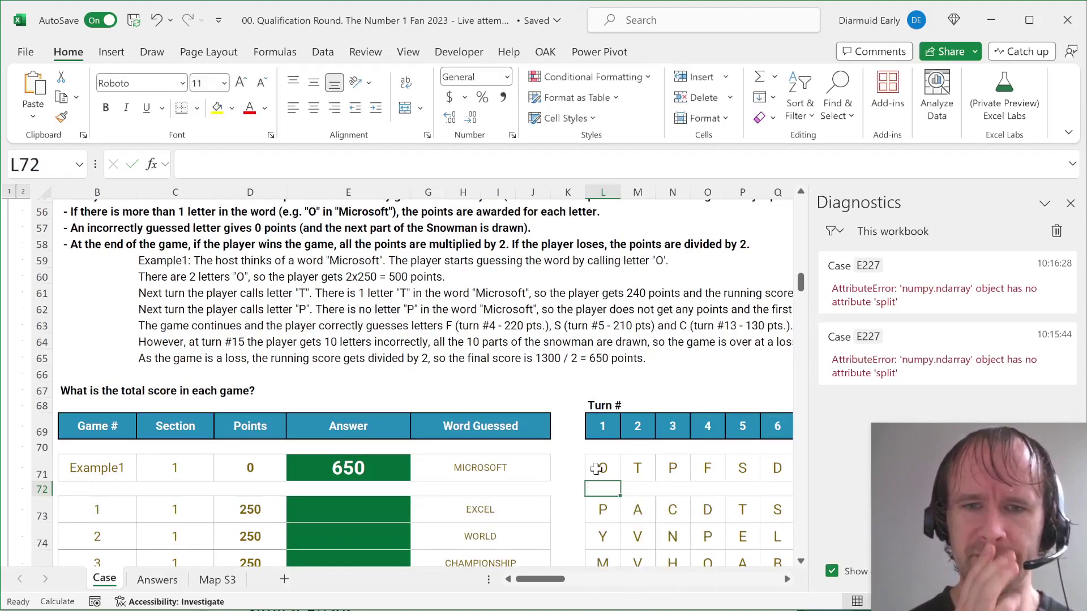
pyautogui.write('=counti')
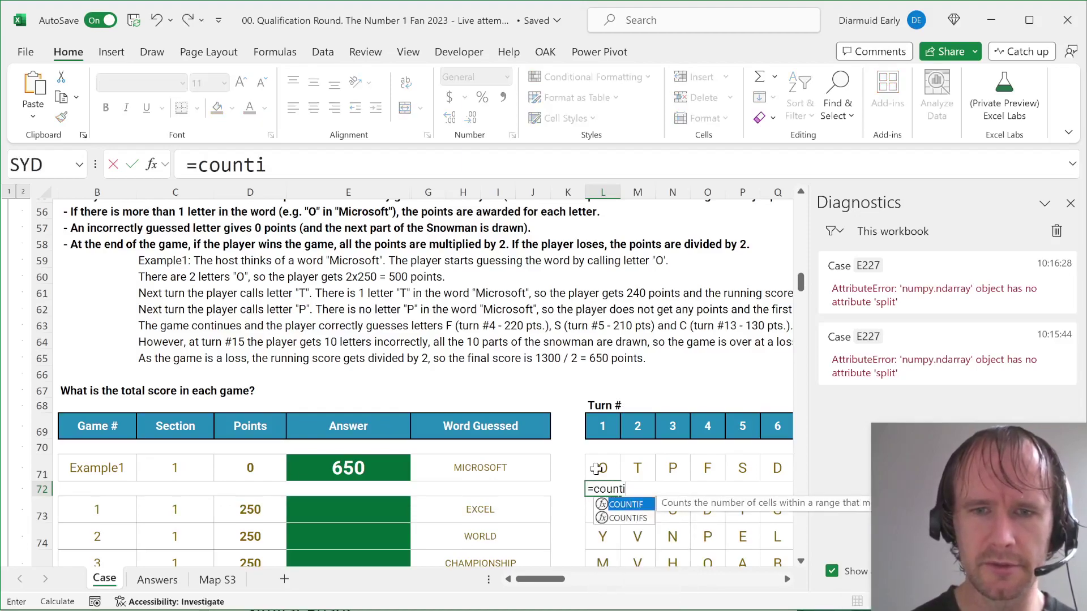
pyautogui.press('Escape')
pyautogui.press('Escape')
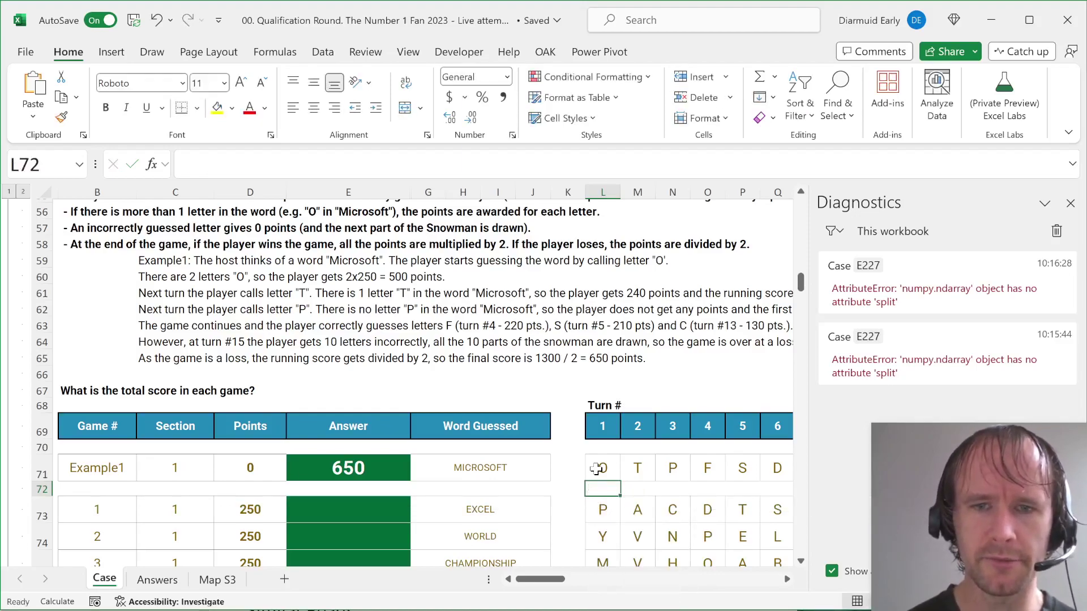
# Step: Begin a letter-count formula in L72 with =LEN(G71)-LEN(SUBSTITUTE(, based on the word guessed in Example1
pyautogui.write('=len')
pyautogui.press('Tab')
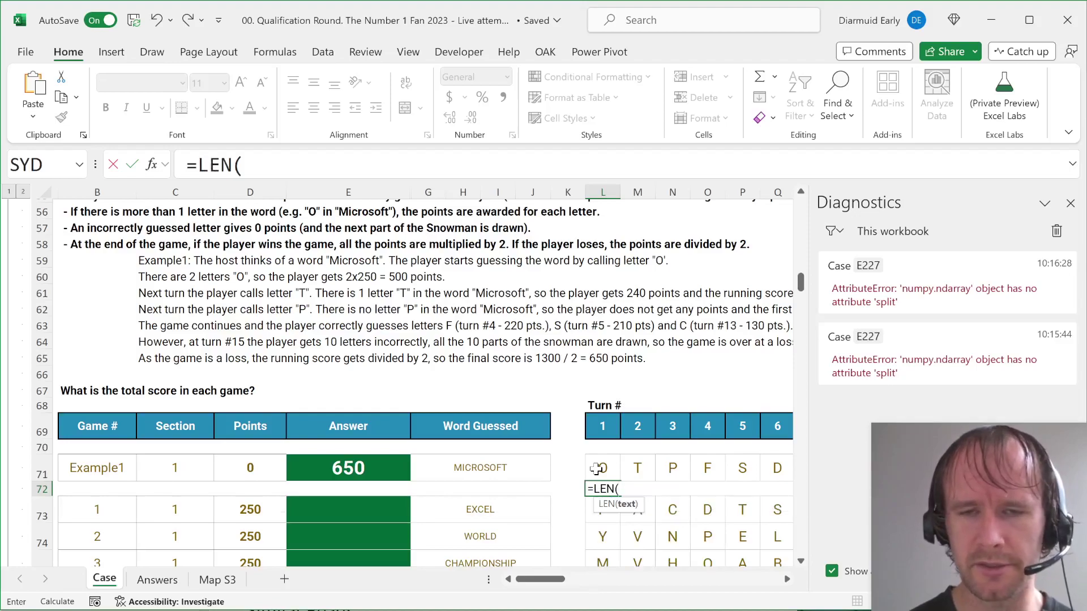
pyautogui.press('Up')
pyautogui.press('Left')
pyautogui.press('Left')
pyautogui.press('Left')
pyautogui.write(')-len')
pyautogui.press('Tab')
pyautogui.write('sub')
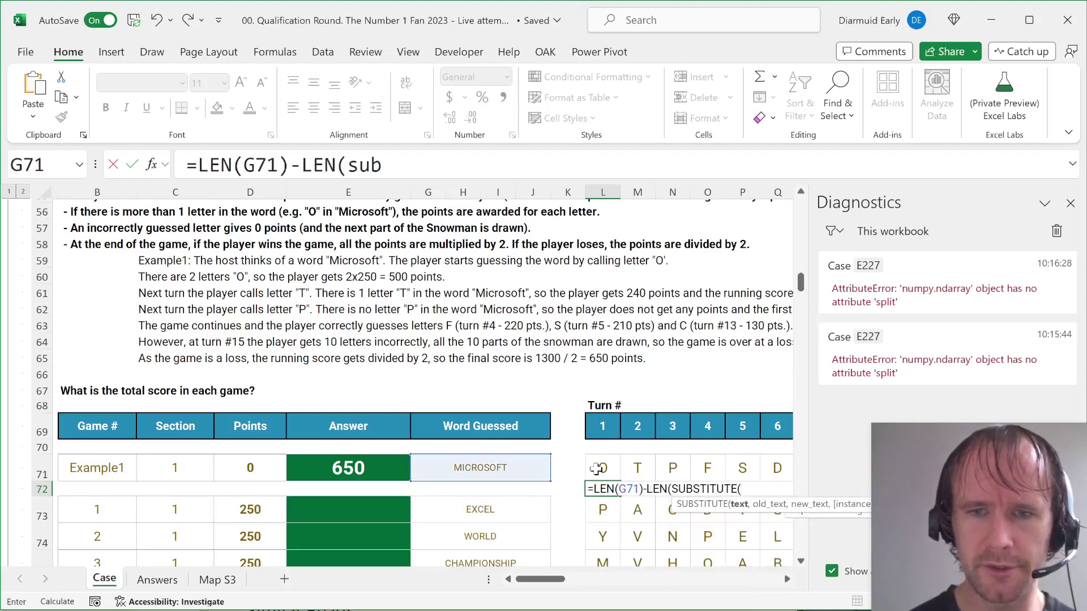
pyautogui.press('Tab')
# Step: Set the text argument of SUBSTITUTE in L72 to the guessed word in G71
pyautogui.hotkey('ctrl', 'shift', 'Right')
pyautogui.press('Up')
pyautogui.press('Left')
pyautogui.press('Left')
pyautogui.press('Left')
pyautogui.press('Left')
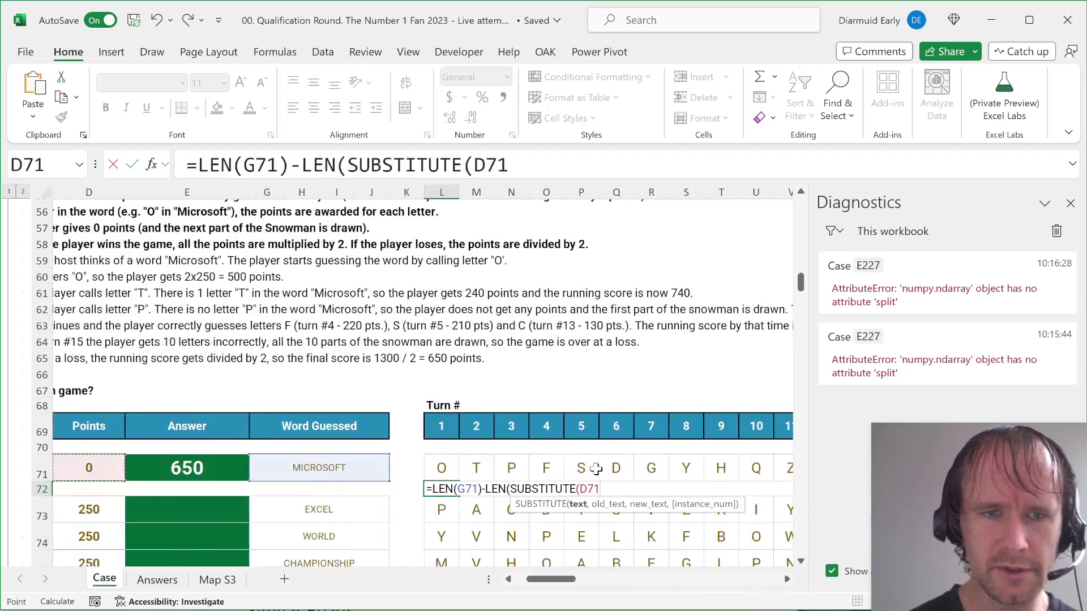
pyautogui.press('Right')
pyautogui.press('Right')
# Step: Complete the L72 formula by substituting every turn letter in L71:AK71 with an empty string, and enter it
pyautogui.write(',')
pyautogui.press('Up')
pyautogui.hotkey('ctrl', 'shift', 'Left')
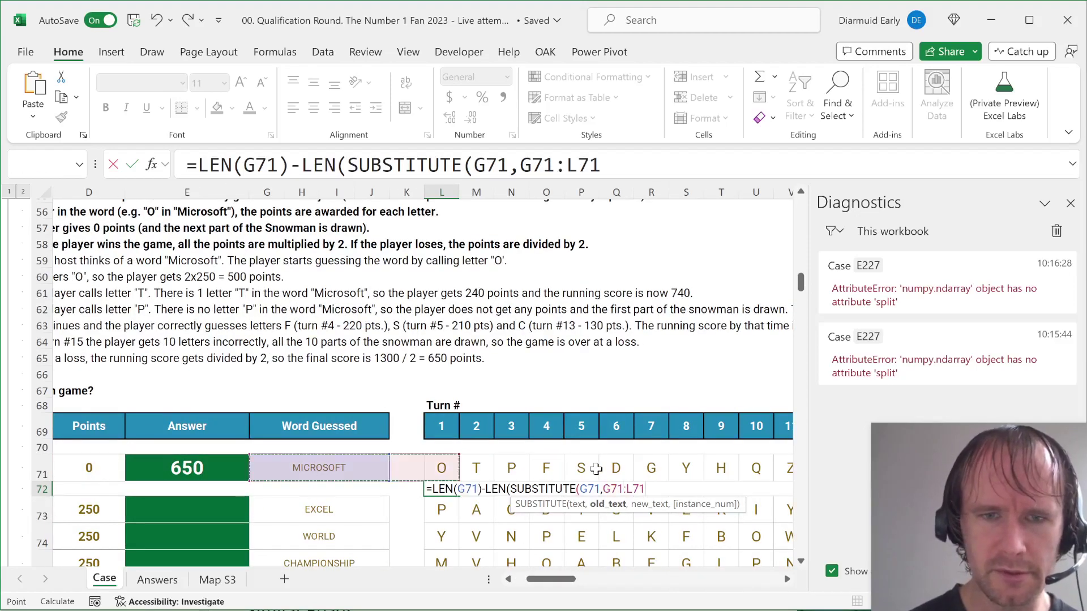
pyautogui.hotkey('ctrl', 'shift', 'Right')
pyautogui.hotkey('ctrl', 'shift', 'Right')
pyautogui.write(',""')
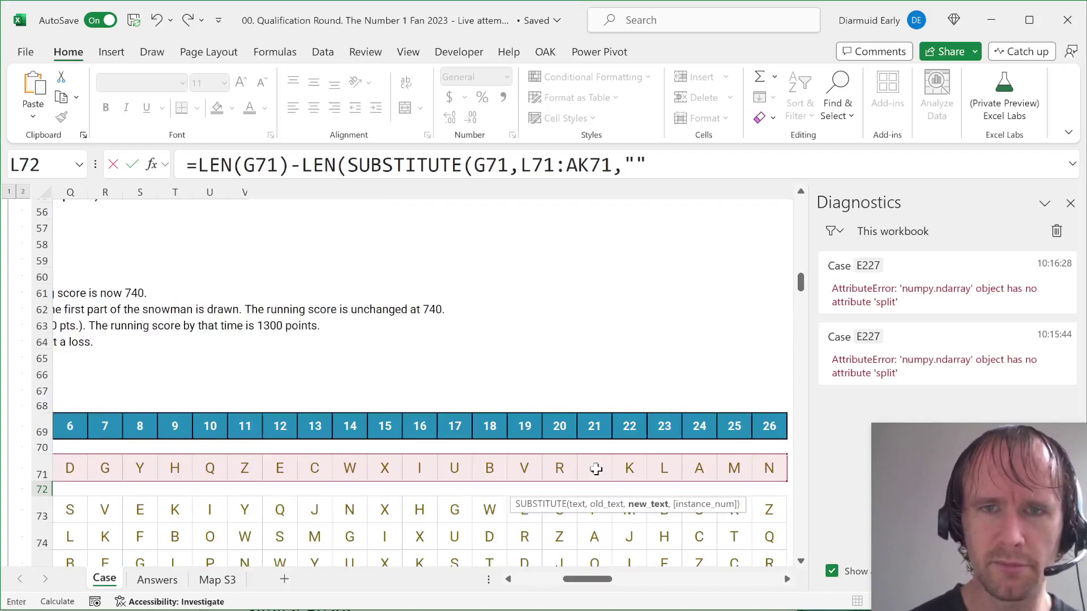
pyautogui.write('))')
pyautogui.press('Return')
pyautogui.press('Up')
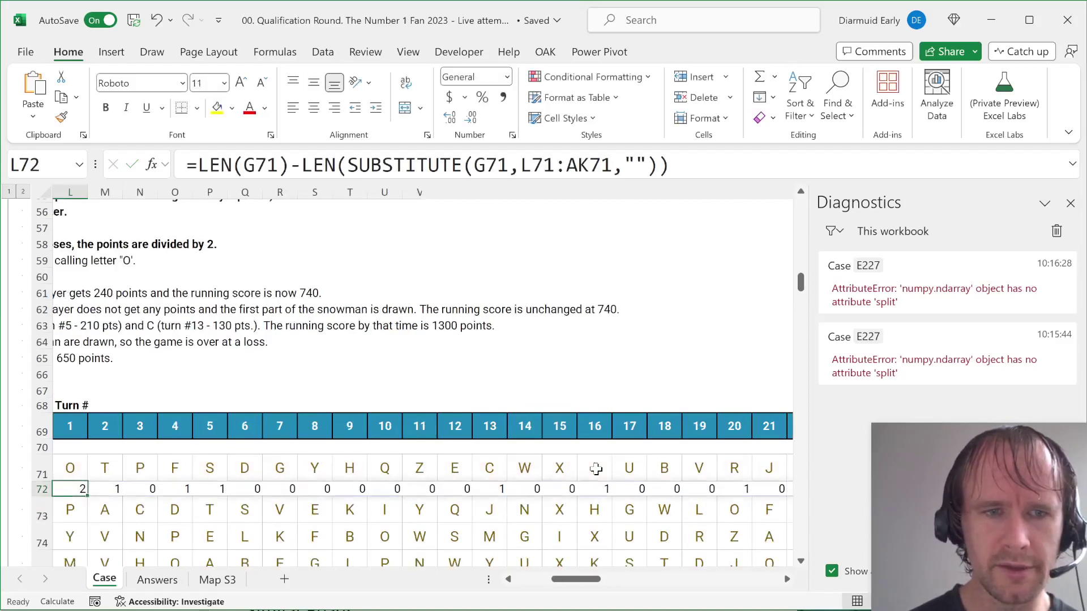
# Step: Multiply the L72 letter-count formula by the turn points with *(SEQUENCE(,26,250,-10))
pyautogui.hotkey('ctrl', 'shift', 'Right')
pyautogui.press('Left')
pyautogui.press('Left')
pyautogui.press('Left')
pyautogui.press('Left')
pyautogui.hotkey('ctrl', 'Left')
pyautogui.hotkey('ctrl', 'Right')
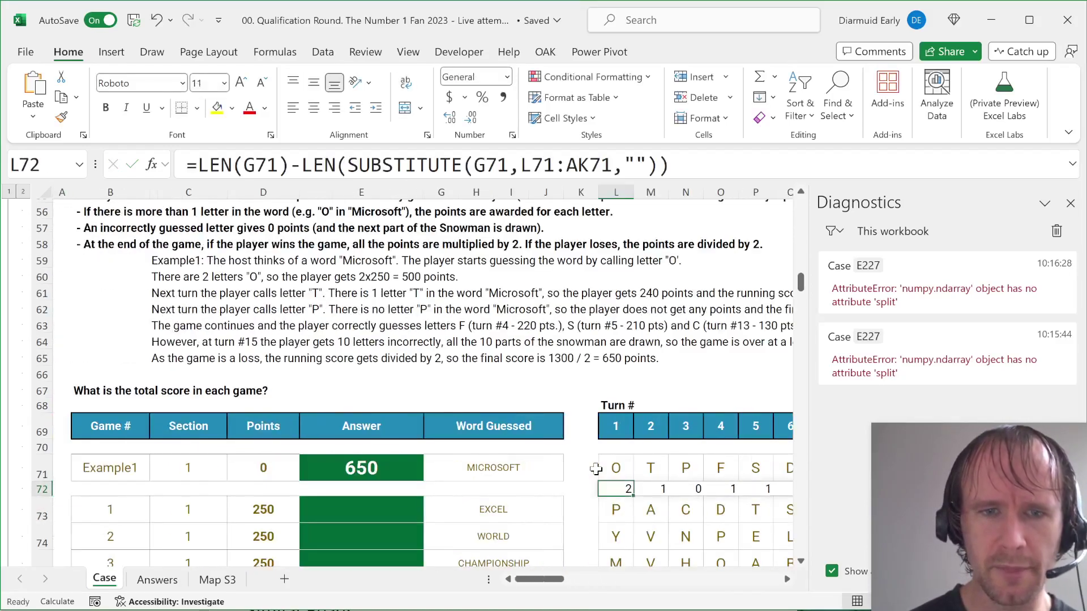
pyautogui.click(687, 165)
pyautogui.write('*')
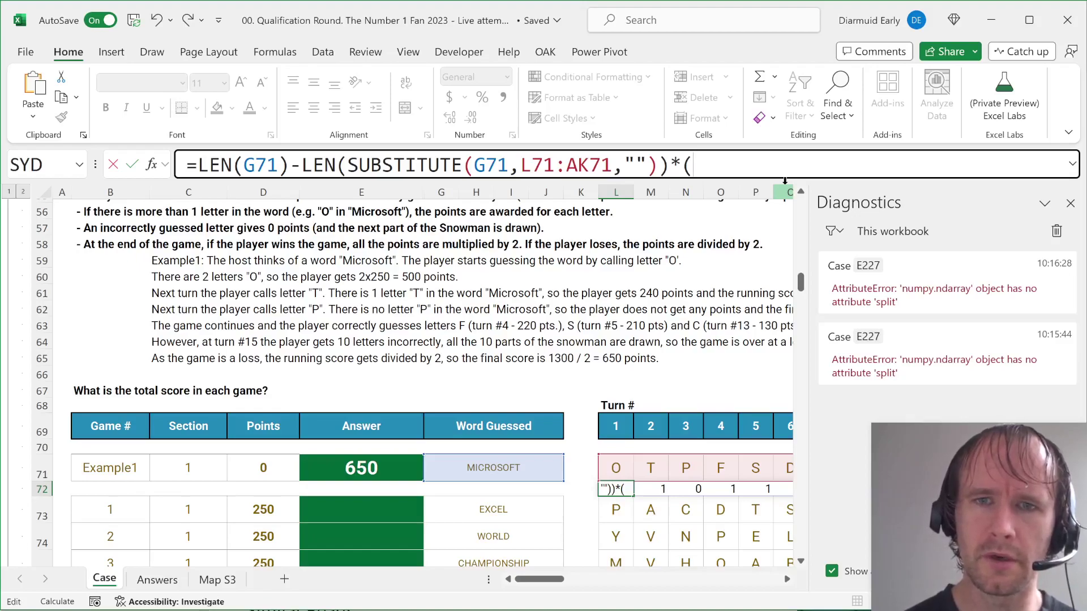
pyautogui.write('(seq')
pyautogui.press('Tab')
pyautogui.write(',26,250,-1')
pyautogui.press('BackSpace')
pyautogui.press('BackSpace')
pyautogui.write('-10)')
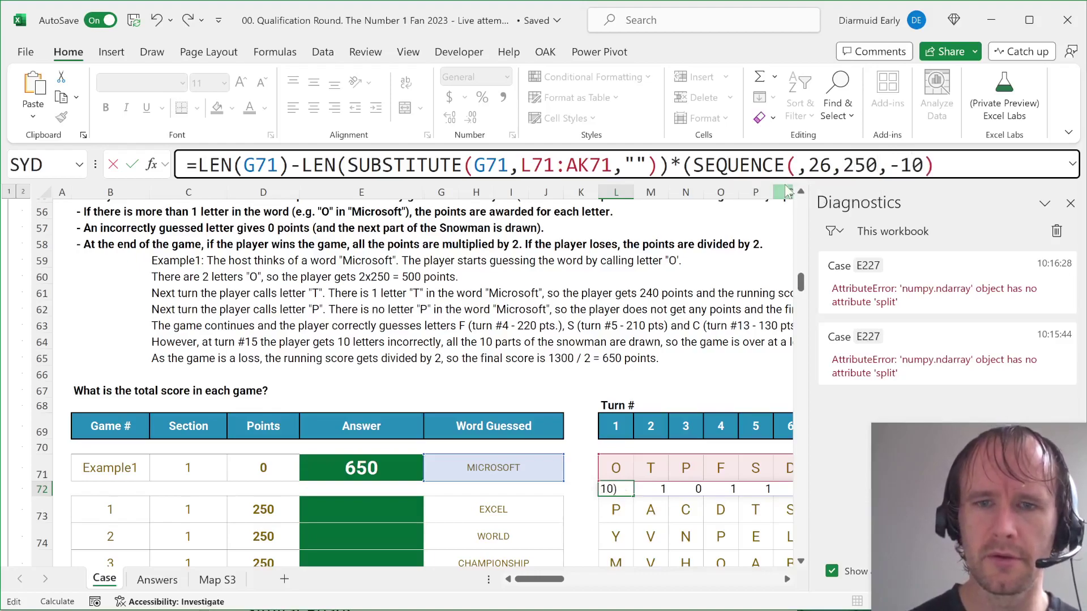
pyautogui.press('Return')
pyautogui.press('Return')
pyautogui.press('Up')
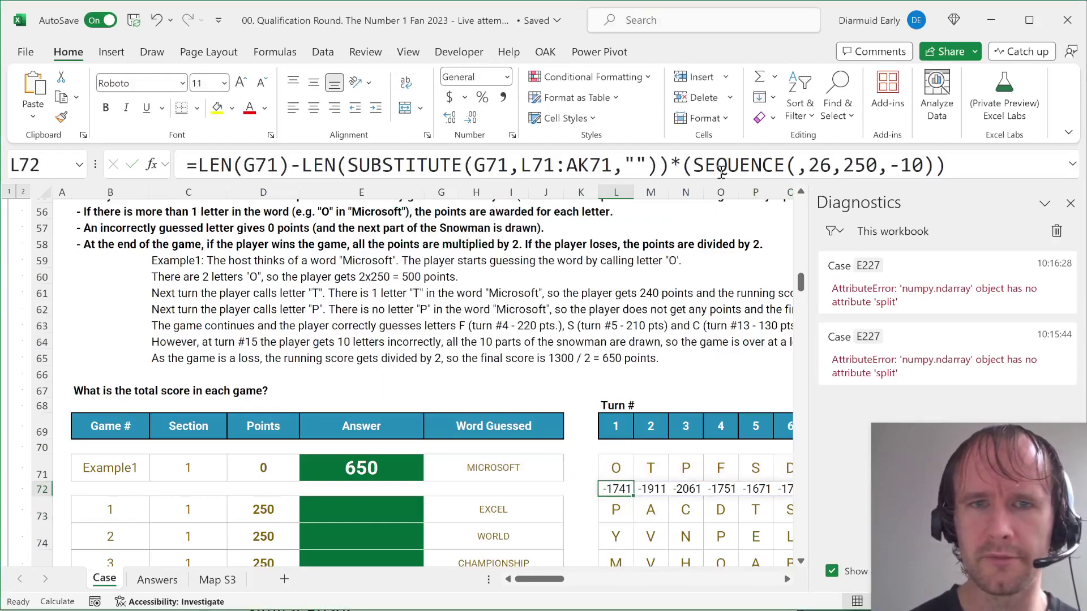
# Step: Enclose the LEN difference in L72 in parentheses so the whole letter count is multiplied by the points, and check the turn scores
pyautogui.click(200, 162)
pyautogui.write('(')
pyautogui.click(681, 168)
pyautogui.write(')')
pyautogui.press('Return')
pyautogui.press('Up')
pyautogui.press('Right')
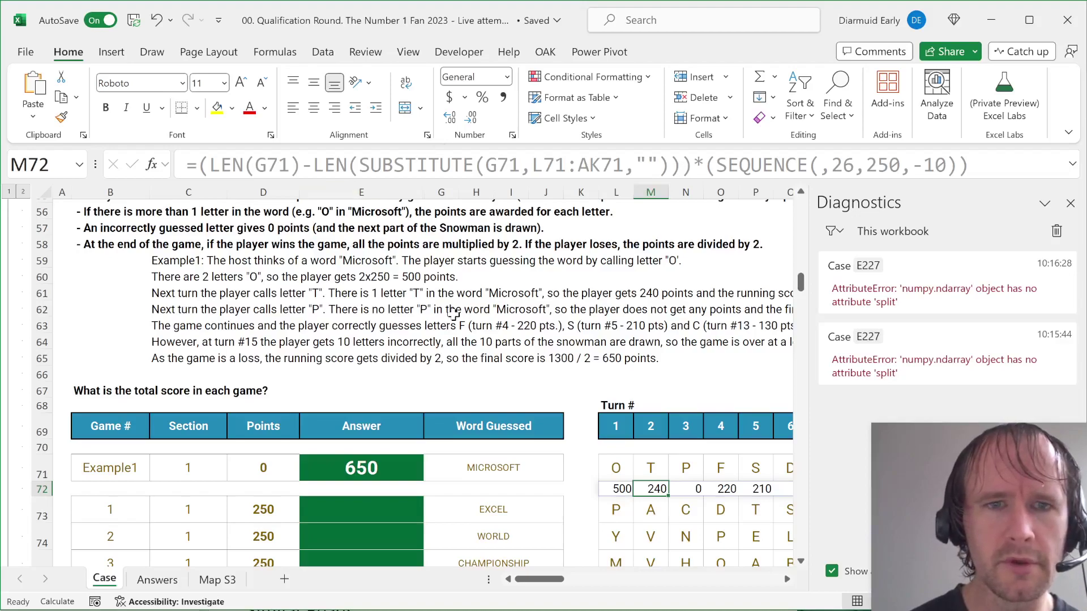
pyautogui.hscroll(3, 453, 315)
pyautogui.hscroll(-3, 453, 315)
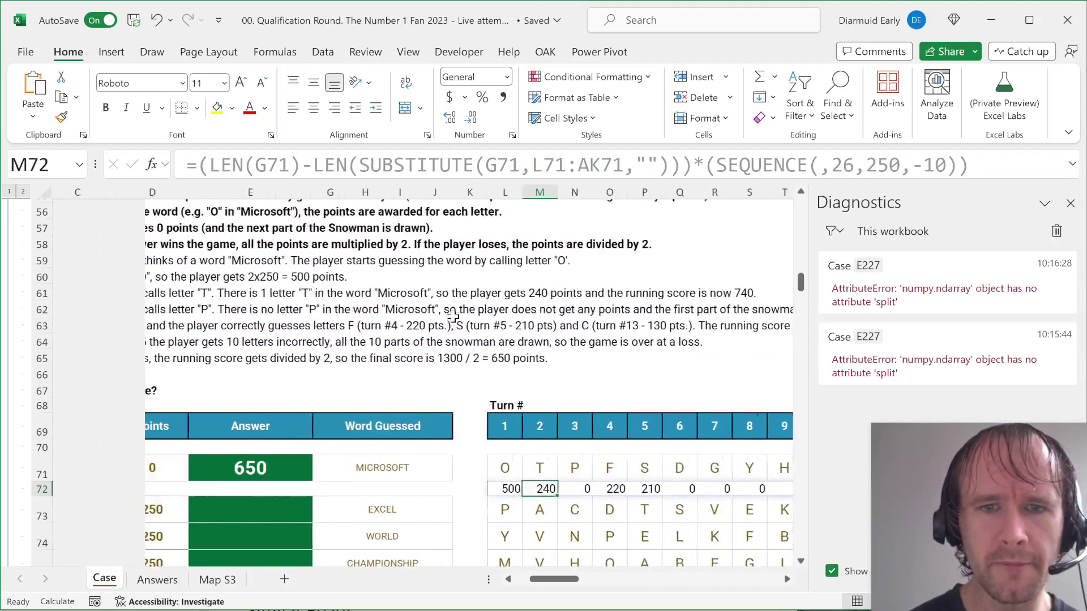
# Step: Wrap the L72 formula in LET, naming the points calculation pt, then expand the formula bar and begin a new line after it
pyautogui.press('Left')
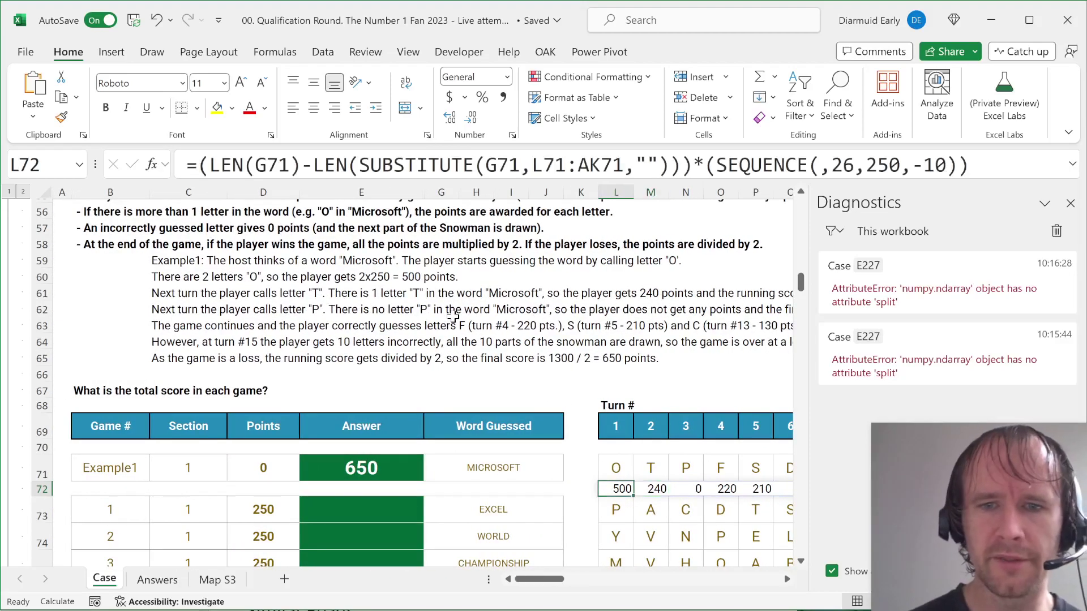
pyautogui.click(193, 162)
pyautogui.write('let')
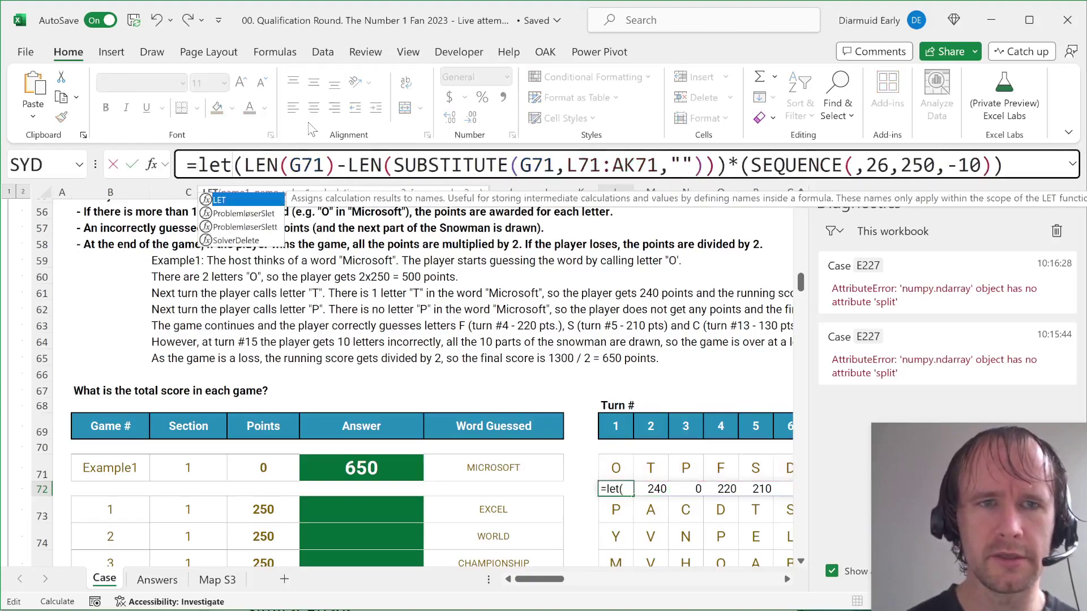
pyautogui.press('Tab')
pyautogui.write('pt,')
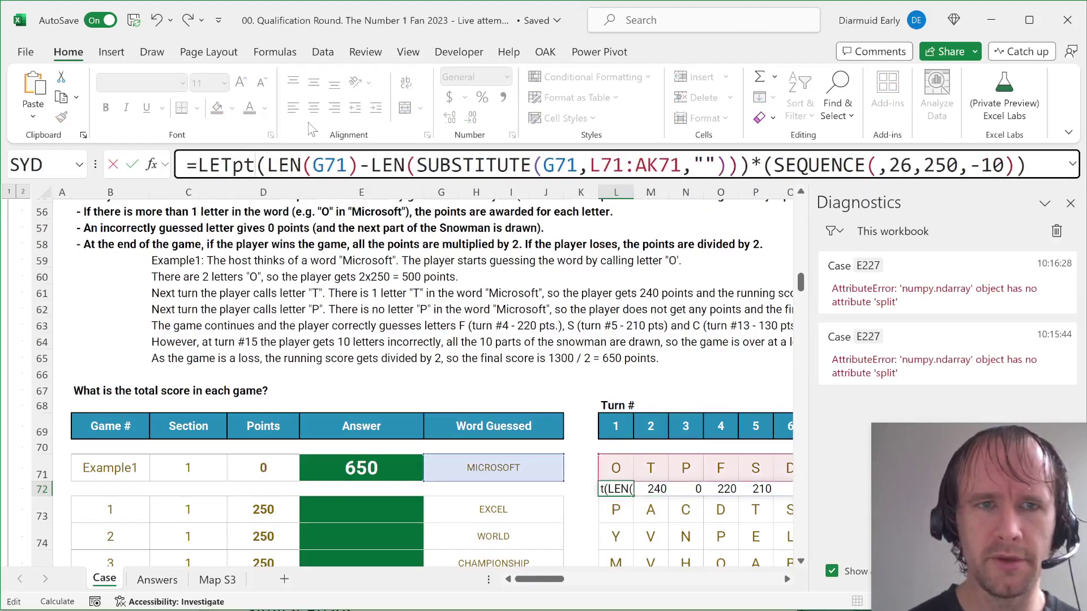
pyautogui.press('BackSpace')
pyautogui.press('BackSpace')
pyautogui.press('BackSpace')
pyautogui.press('Delete')
pyautogui.write('(pt,')
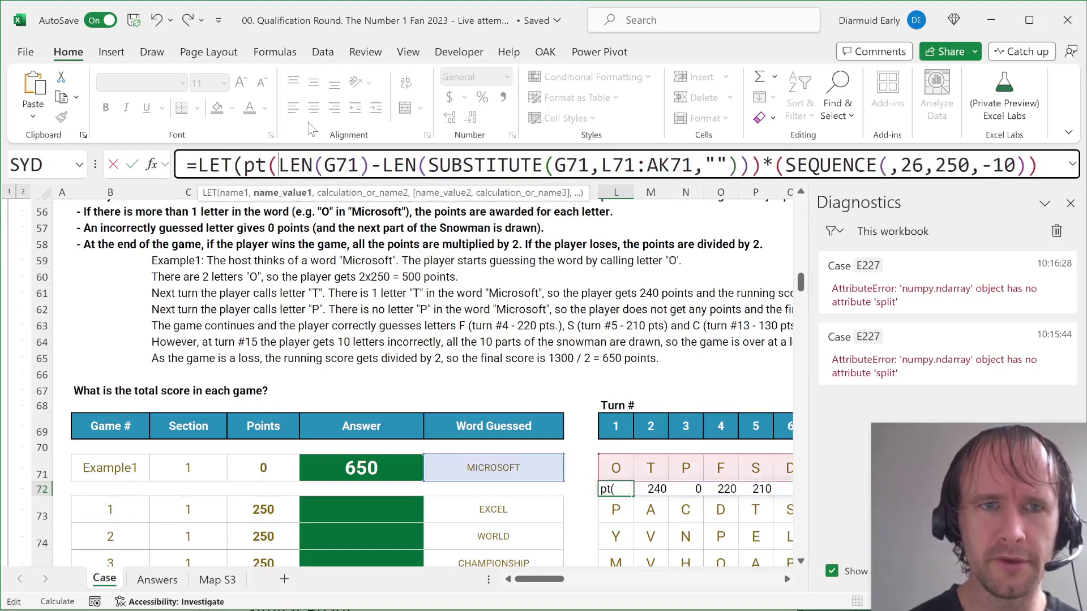
pyautogui.doubleClick(542, 181)
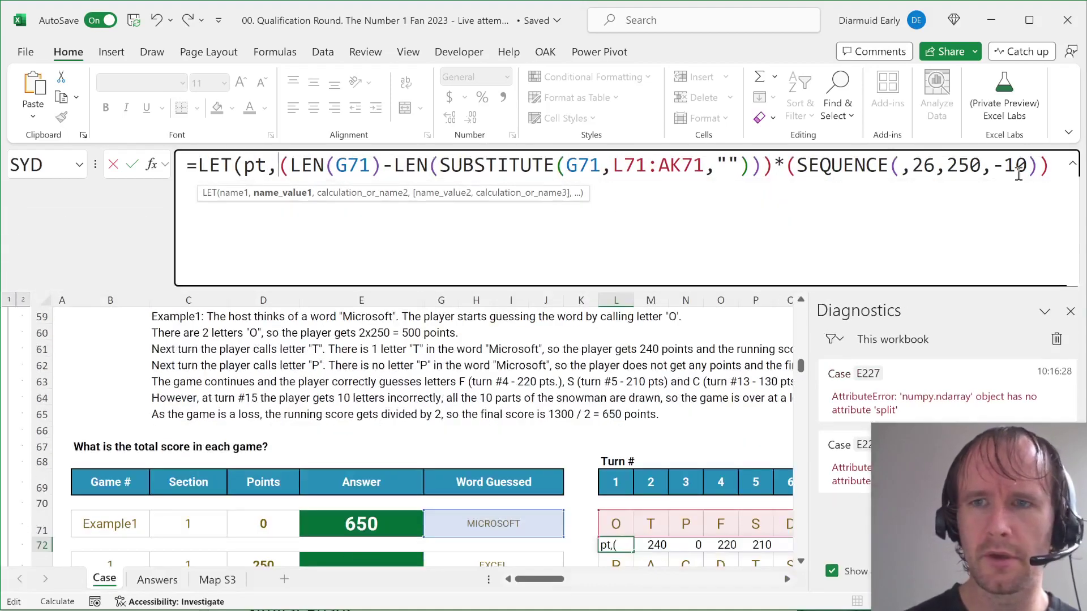
pyautogui.write(',')
pyautogui.hotkey('alt', 'Return')
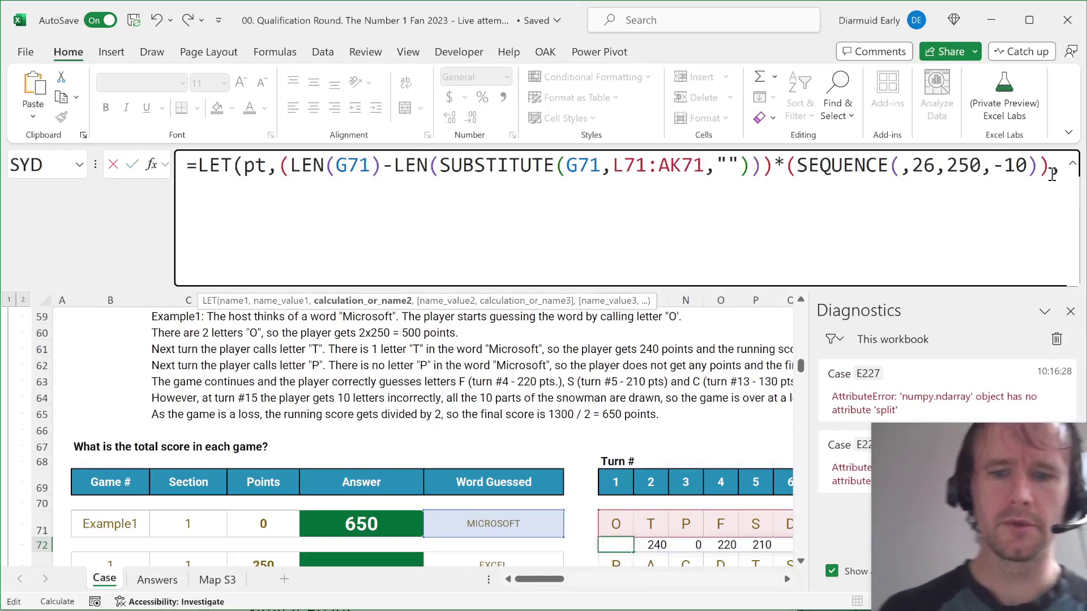
# Step: Define the LET variable sn as SCAN(0,pt,LAMBDA(a,v,a+(v=0))) to accumulate the incorrect guesses
pyautogui.write('sn,')
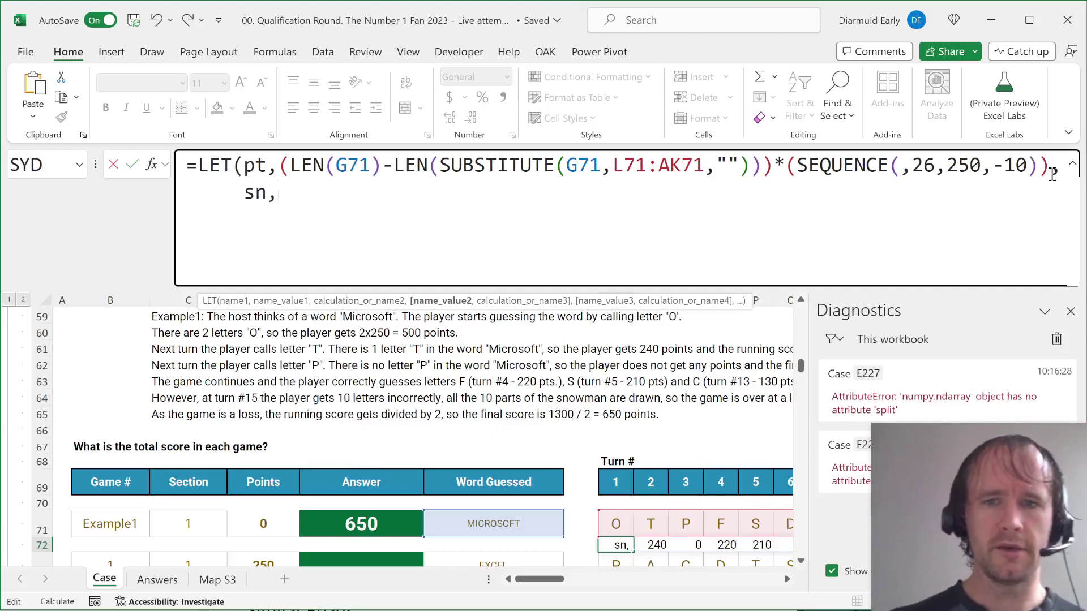
pyautogui.write('sc')
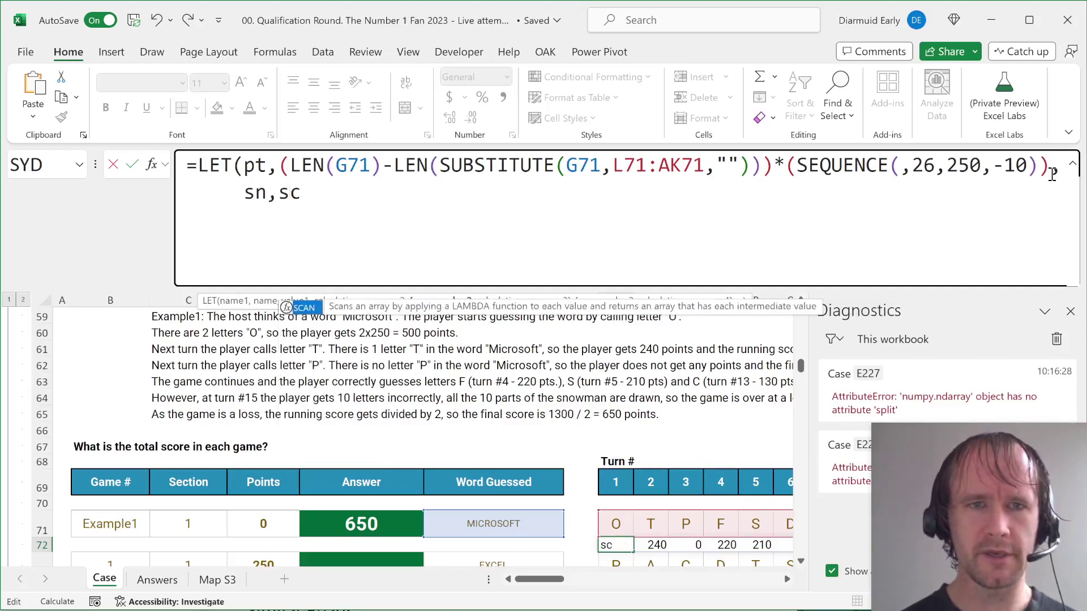
pyautogui.press('Tab')
pyautogui.write('0,pt,la')
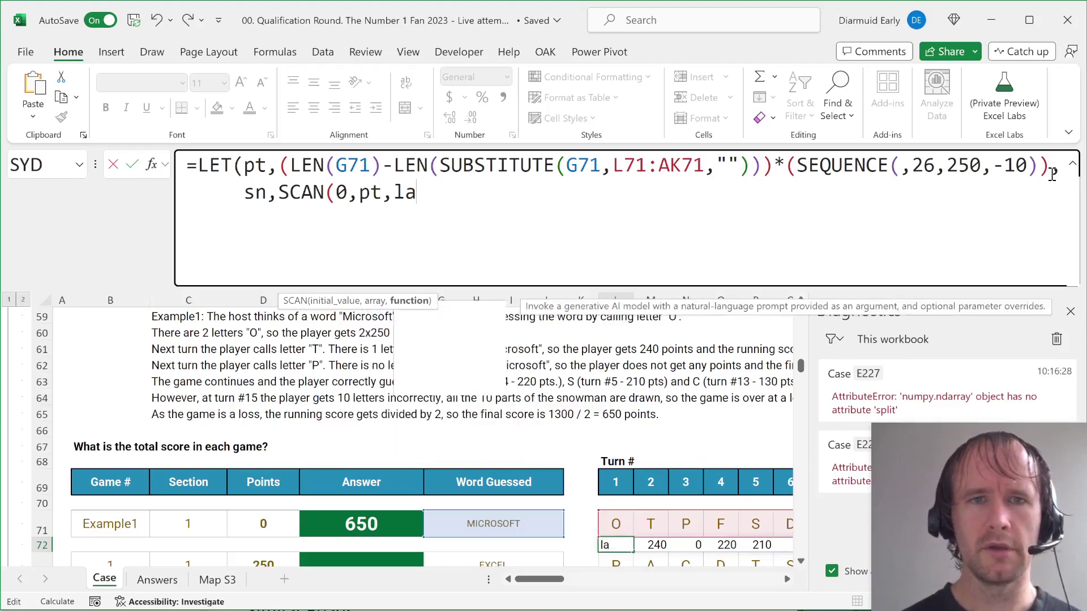
pyautogui.press('Tab')
pyautogui.write('a,')
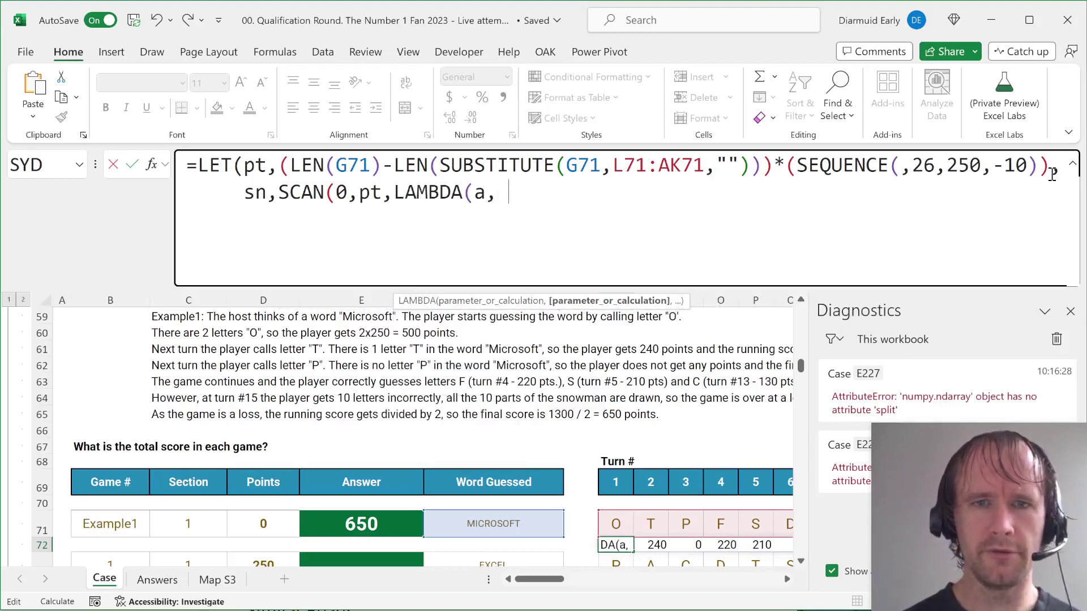
pyautogui.write('v,a+')
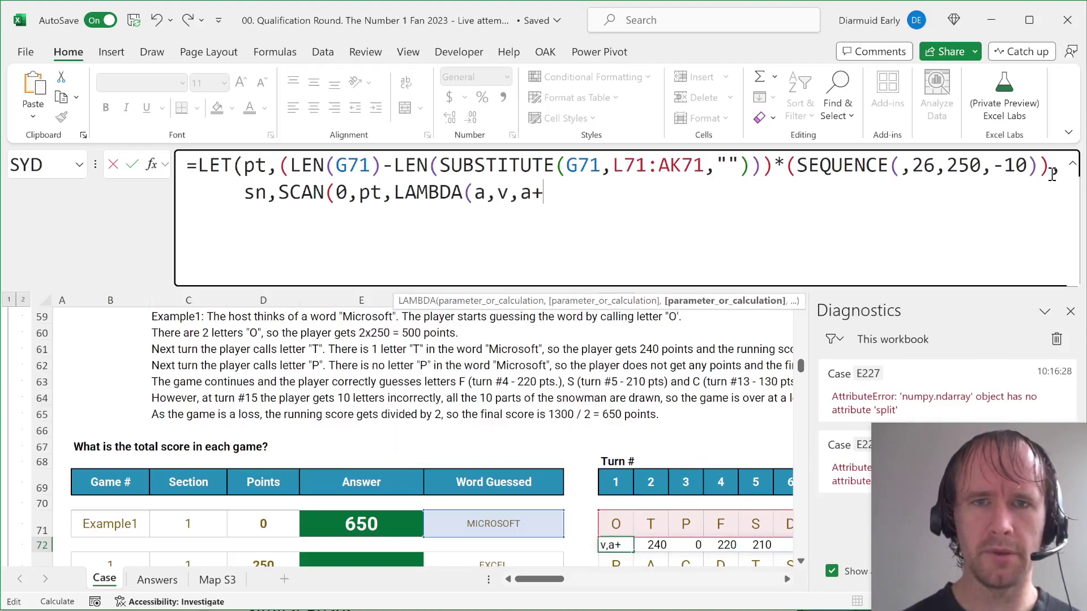
pyautogui.write('(')
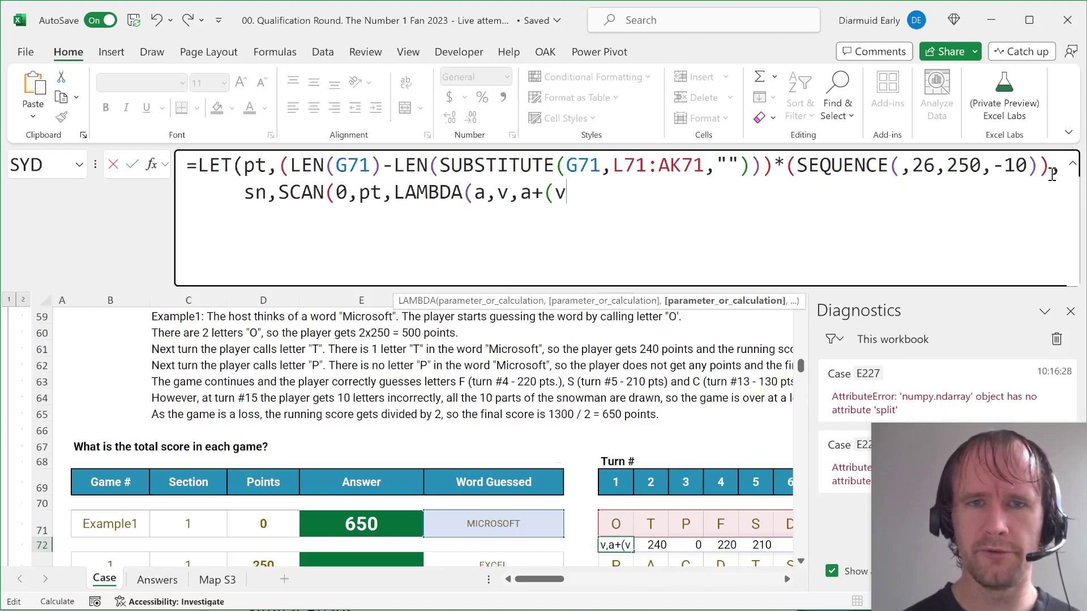
pyautogui.write('v=0)')
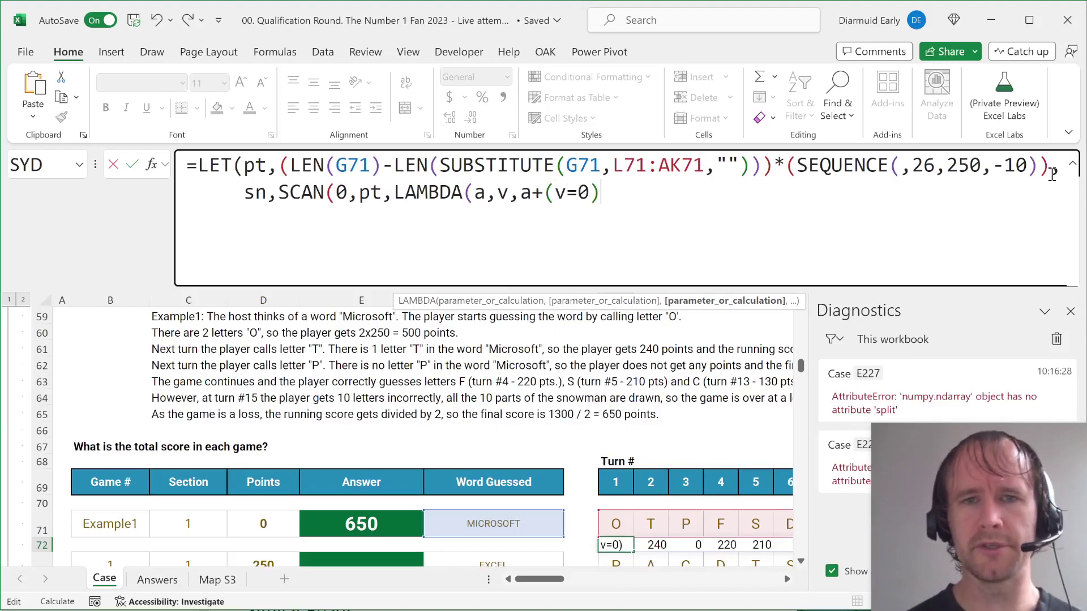
pyautogui.write('))')
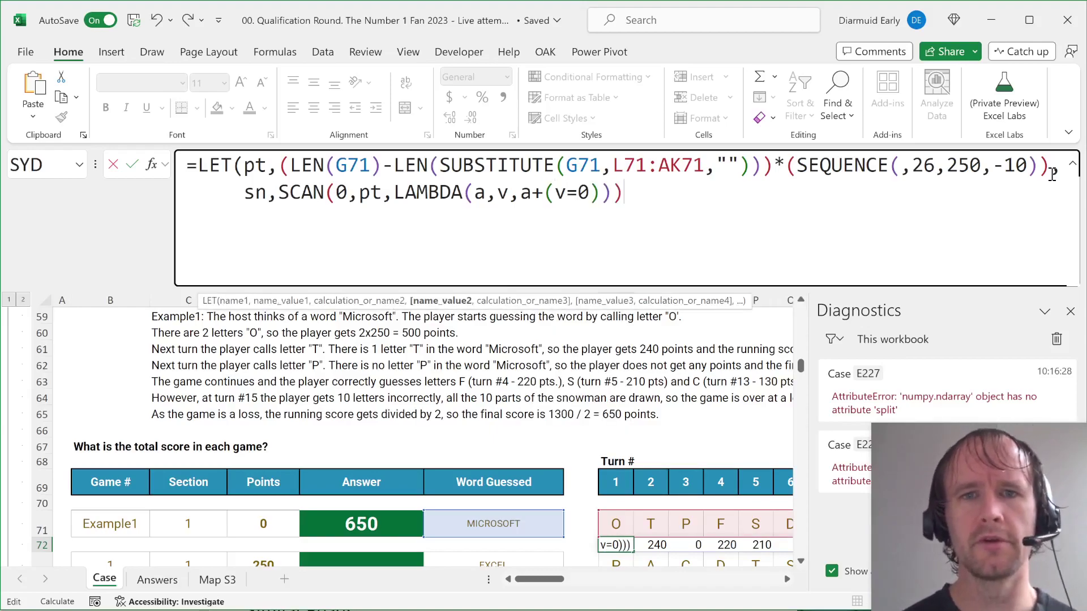
# Step: Add sn on its own line as the LET result in L72 and enter the formula
pyautogui.write(', ')
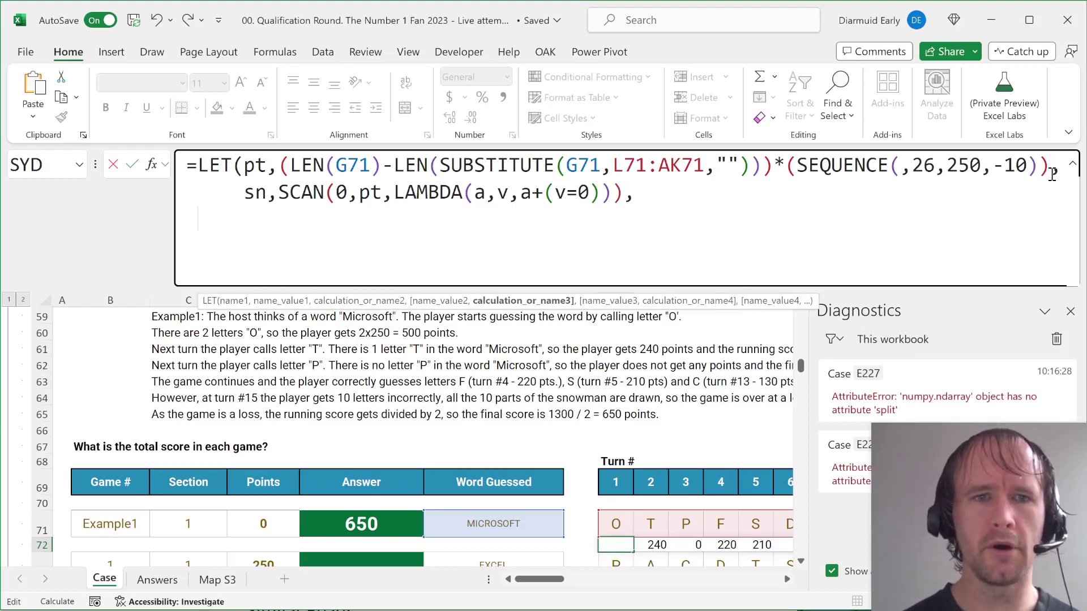
pyautogui.write('    sn)')
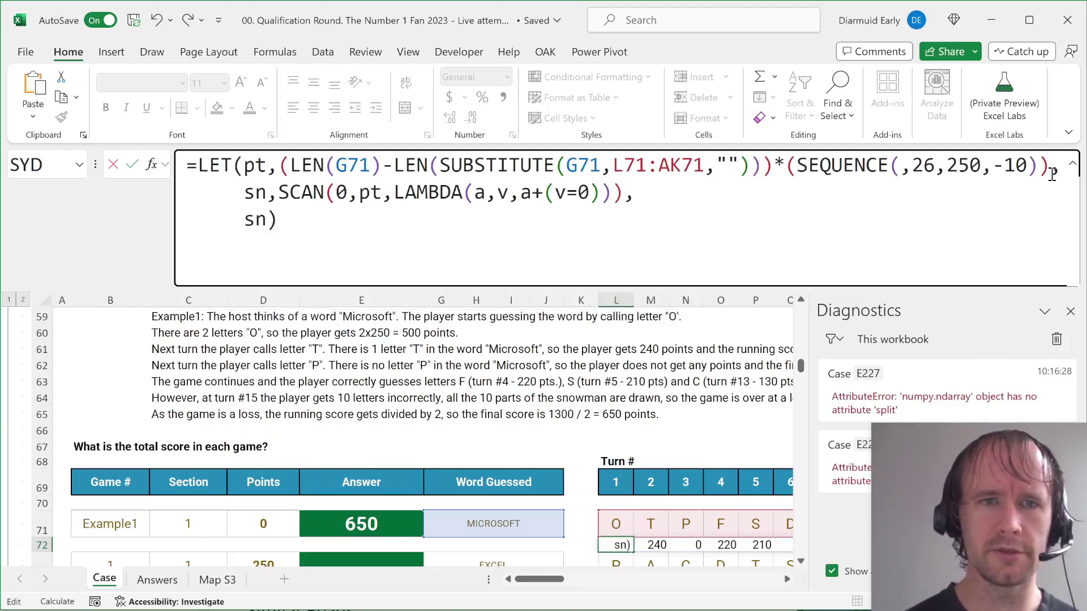
pyautogui.press('Return')
# Step: Examine the running snowman counts spilled across the first turns of Example1 in row 72
pyautogui.press('Up')
pyautogui.press('Right')
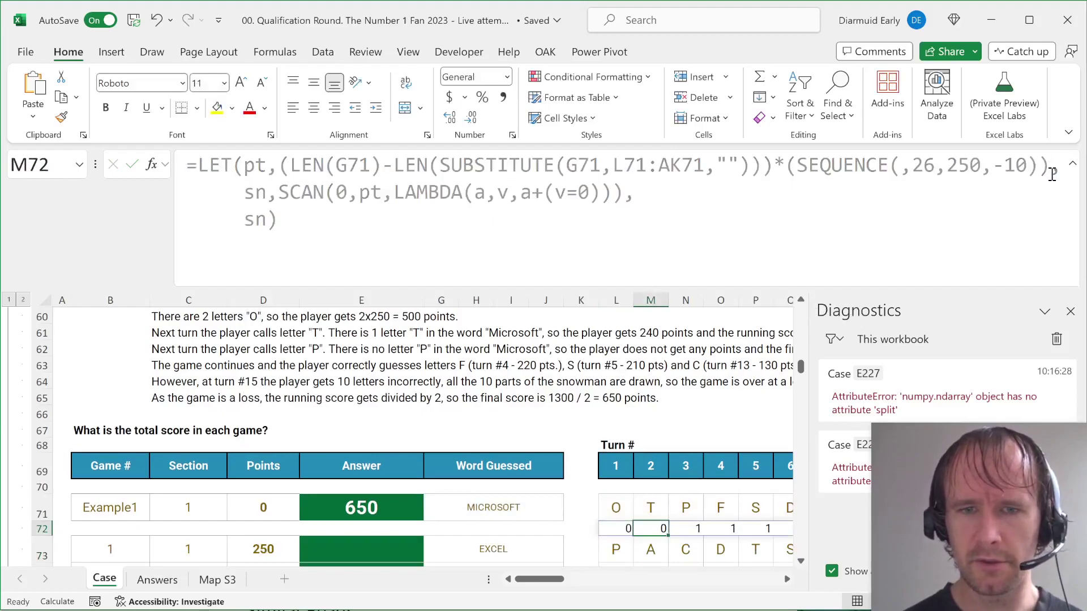
pyautogui.press('Right')
pyautogui.press('Right')
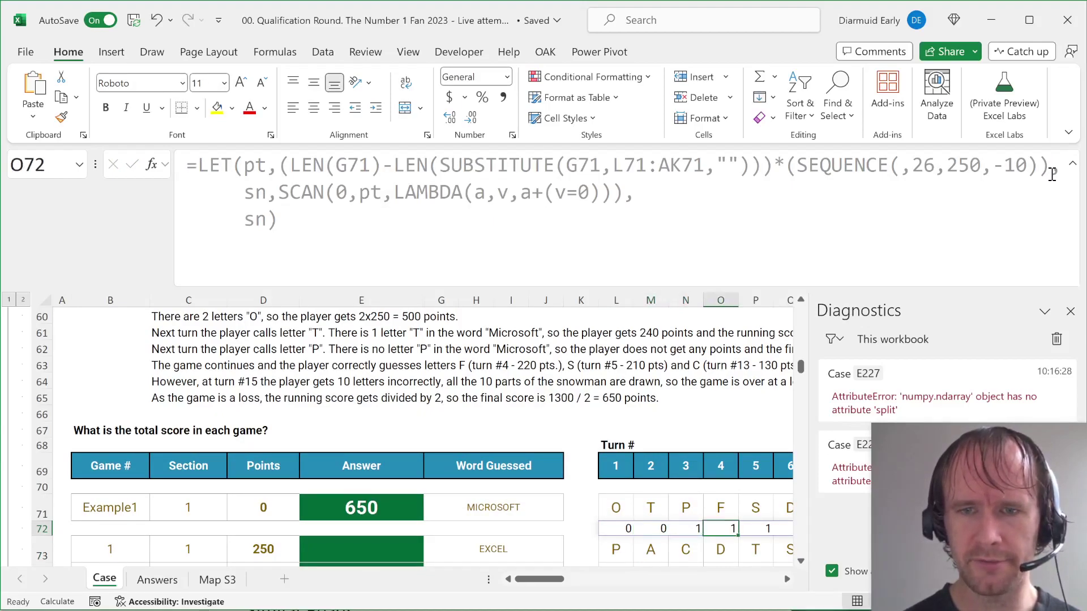
pyautogui.press('Right')
pyautogui.press('Right')
pyautogui.press('Right')
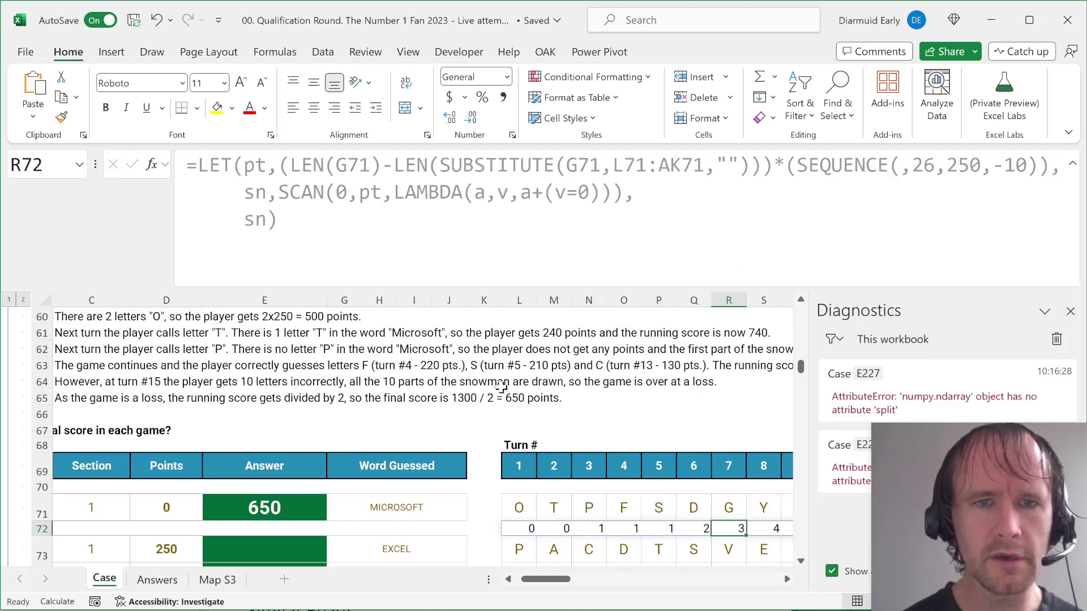
pyautogui.hscroll(-2, 295, 398)
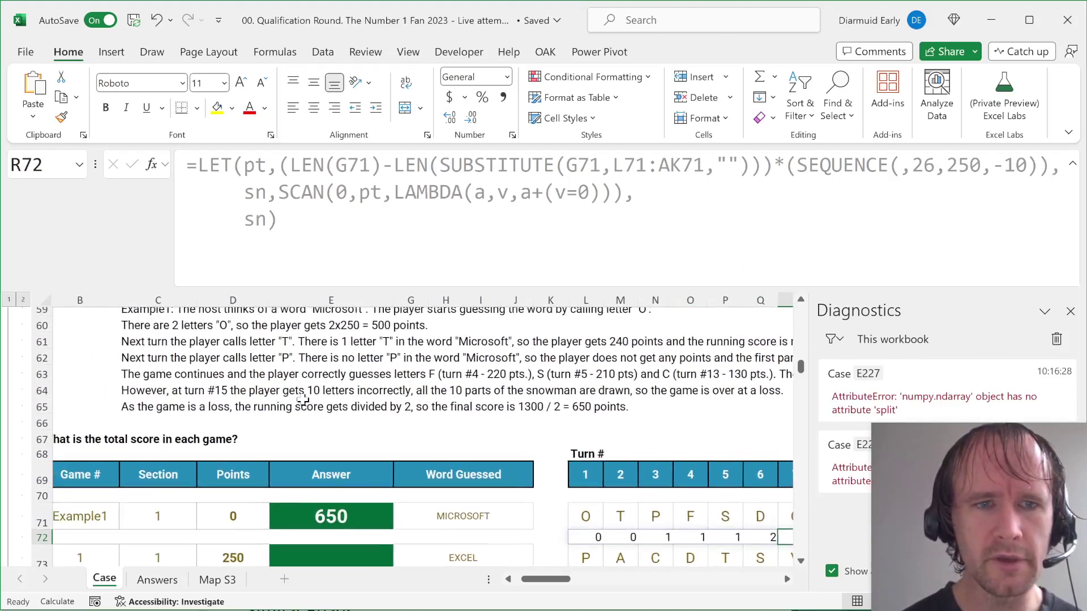
# Step: Compare the Example1 explanation in rows 63 and 64 with the snowman count at turn 15 in Z72, and return to L72
pyautogui.click(172, 379)
pyautogui.press('Right')
pyautogui.press('Right')
pyautogui.press('Right')
pyautogui.press('Right')
pyautogui.press('Right')
pyautogui.press('Right')
pyautogui.press('Right')
pyautogui.press('Right')
pyautogui.press('Right')
pyautogui.press('Right')
pyautogui.press('Right')
pyautogui.press('Right')
pyautogui.press('Right')
pyautogui.press('Right')
pyautogui.press('Right')
pyautogui.press('Right')
pyautogui.press('Right')
pyautogui.press('Right')
pyautogui.press('Right')
pyautogui.press('Right')
pyautogui.press('Right')
pyautogui.press('Right')
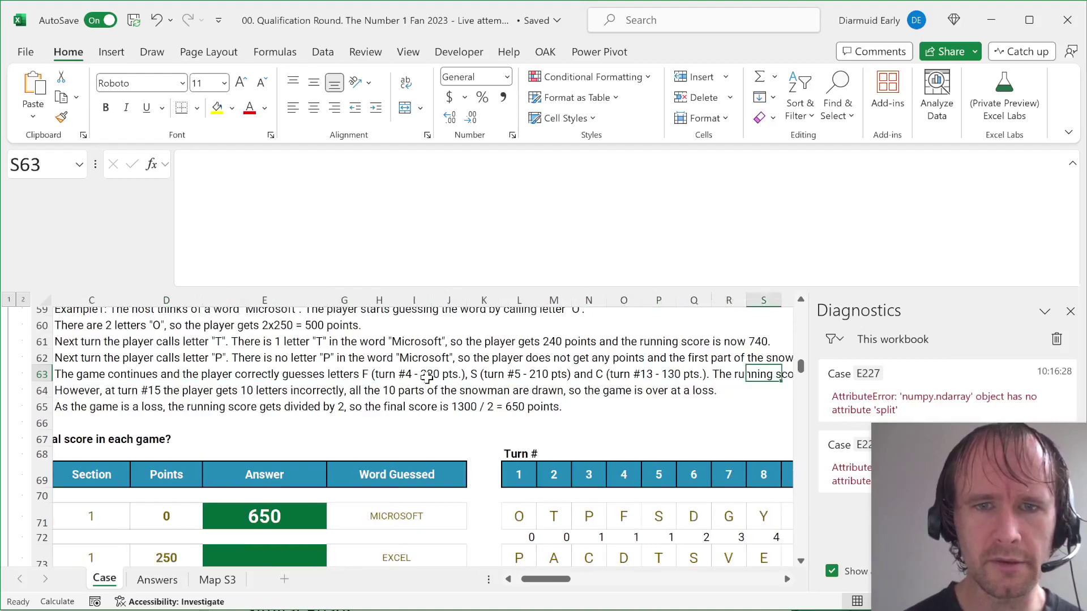
pyautogui.press('Right')
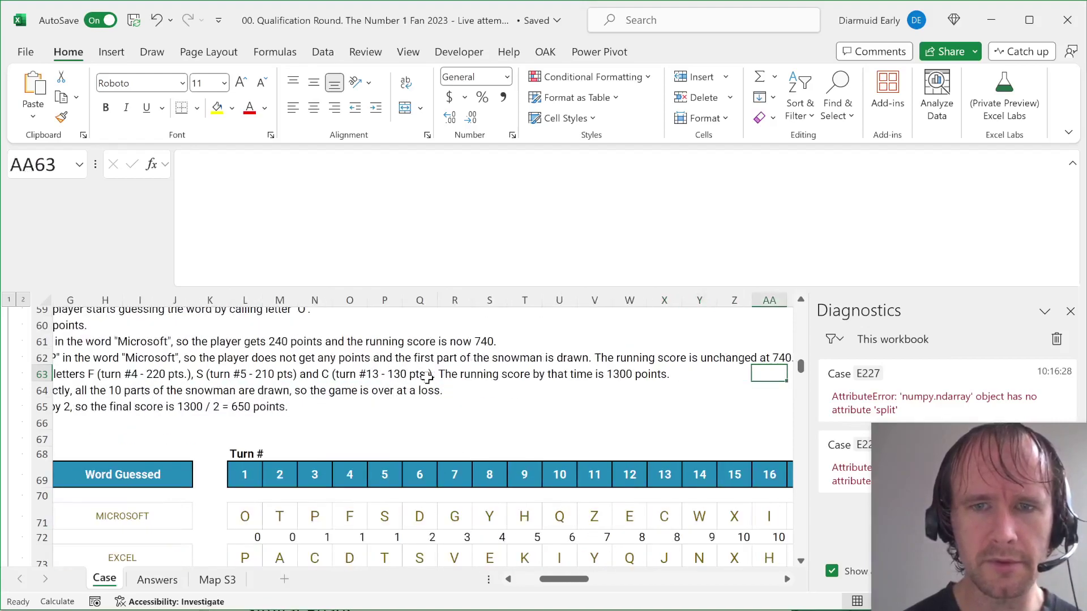
pyautogui.press('Right')
pyautogui.press('Home')
pyautogui.press('Down')
pyautogui.press('Right')
pyautogui.press('Right')
pyautogui.press('Right')
pyautogui.press('Right')
pyautogui.press('Right')
pyautogui.press('Right')
pyautogui.press('Right')
pyautogui.press('Right')
pyautogui.press('Right')
pyautogui.press('Right')
pyautogui.press('Right')
pyautogui.press('Right')
pyautogui.press('Right')
pyautogui.press('Right')
pyautogui.press('Right')
pyautogui.press('Right')
pyautogui.press('Right')
pyautogui.press('Right')
pyautogui.press('Right')
pyautogui.press('Right')
pyautogui.press('Right')
pyautogui.press('Right')
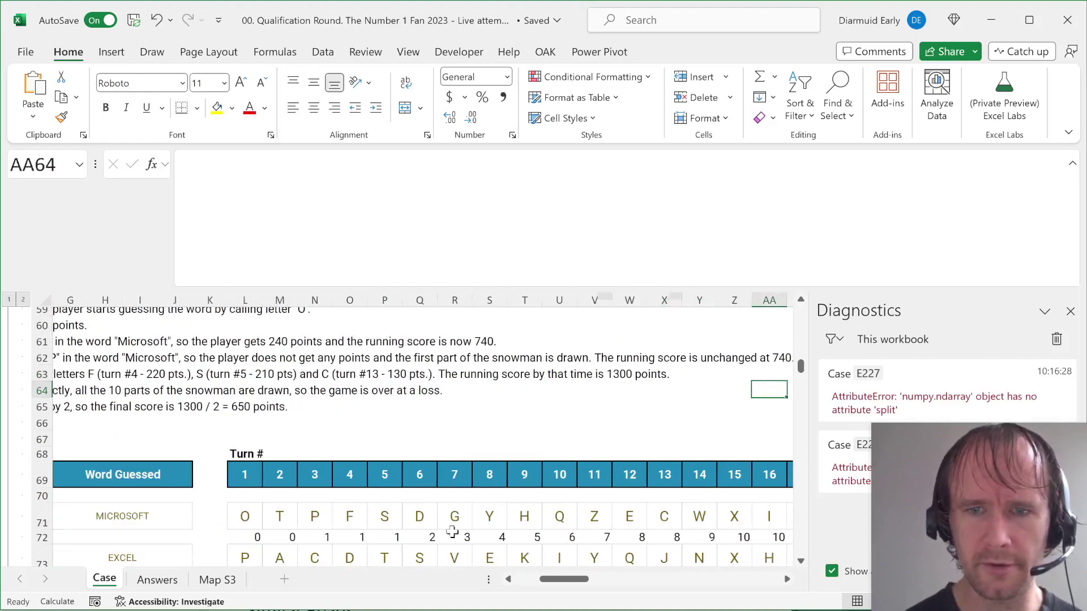
pyautogui.click(734, 538)
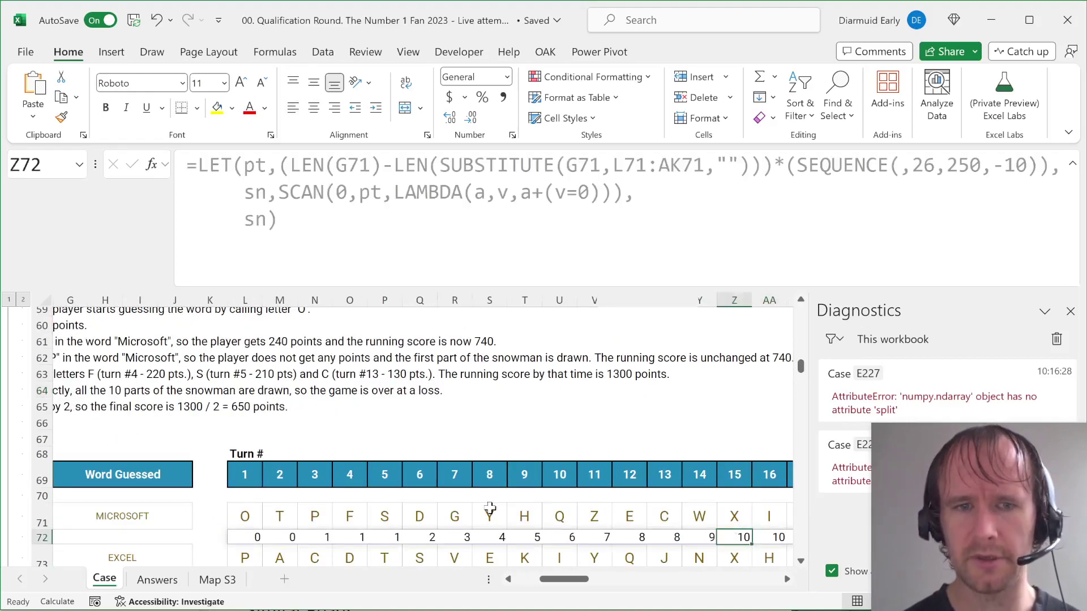
pyautogui.hotkey('ctrl', 'Left')
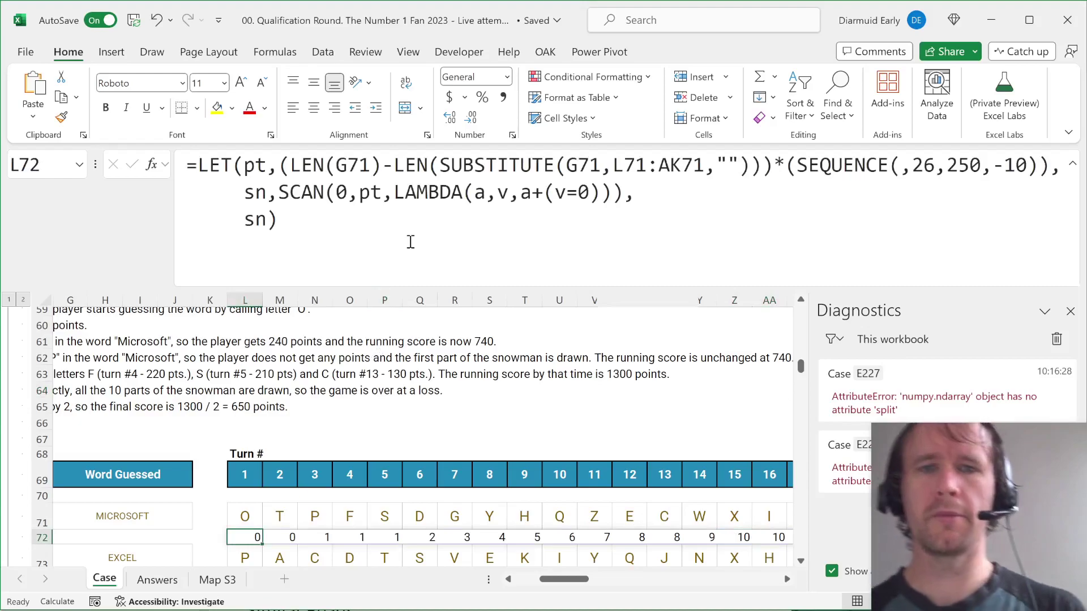
# Step: Add a LET variable scr on its own line in L72's formula, defined as SUM(pt*(sn<10))
pyautogui.click(244, 220)
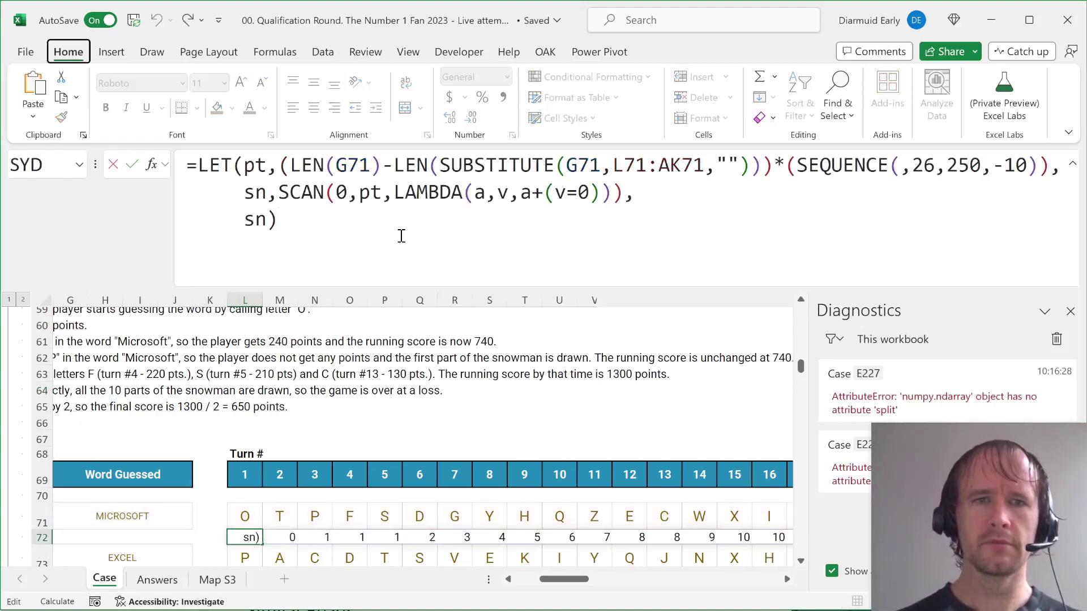
pyautogui.click(655, 192)
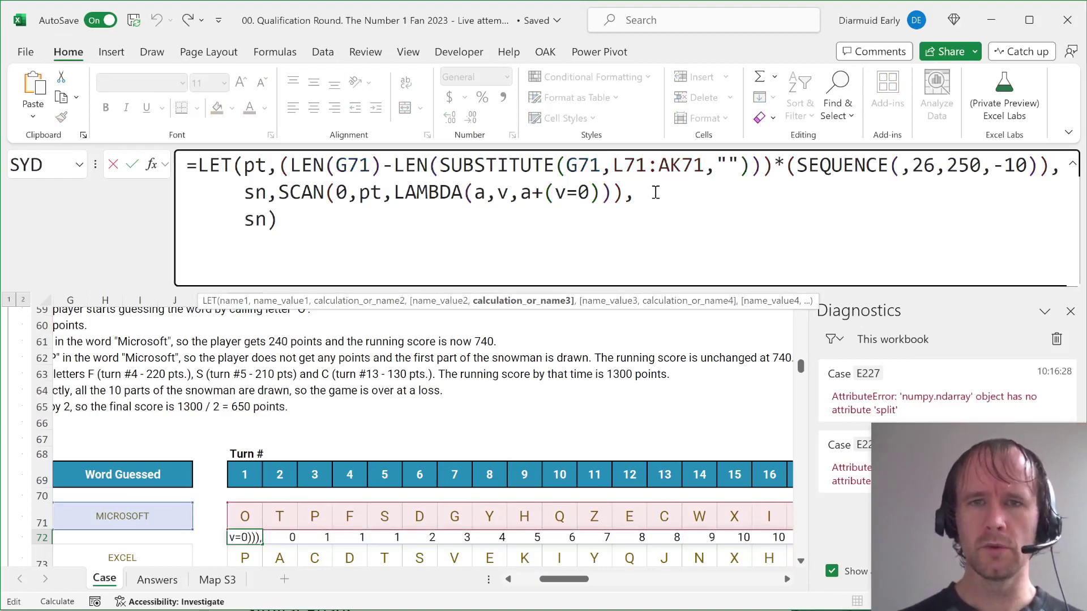
pyautogui.hotkey('alt', 'Return')
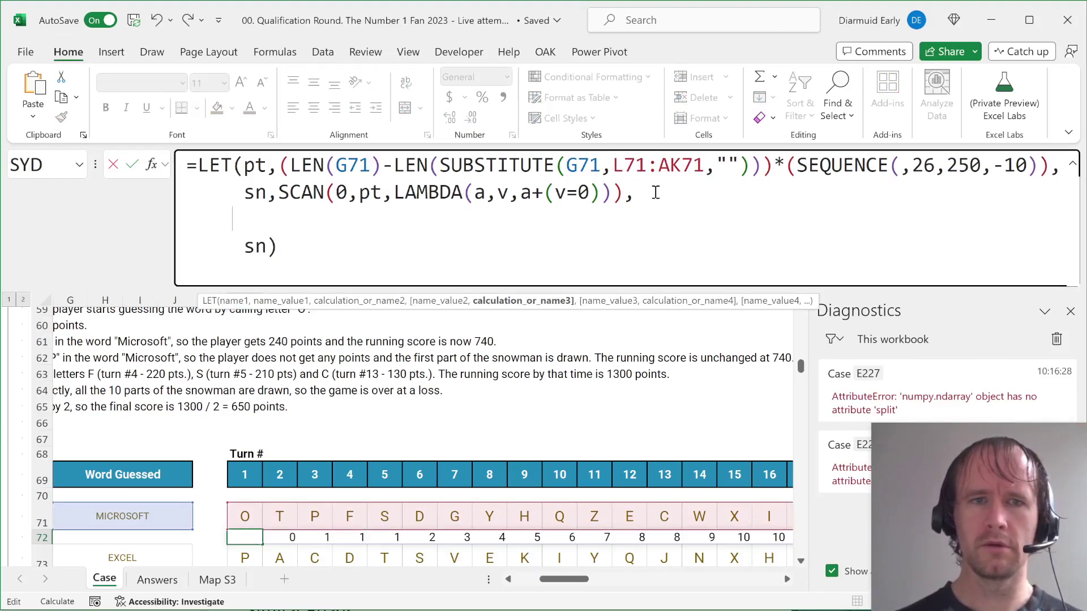
pyautogui.write('scr,')
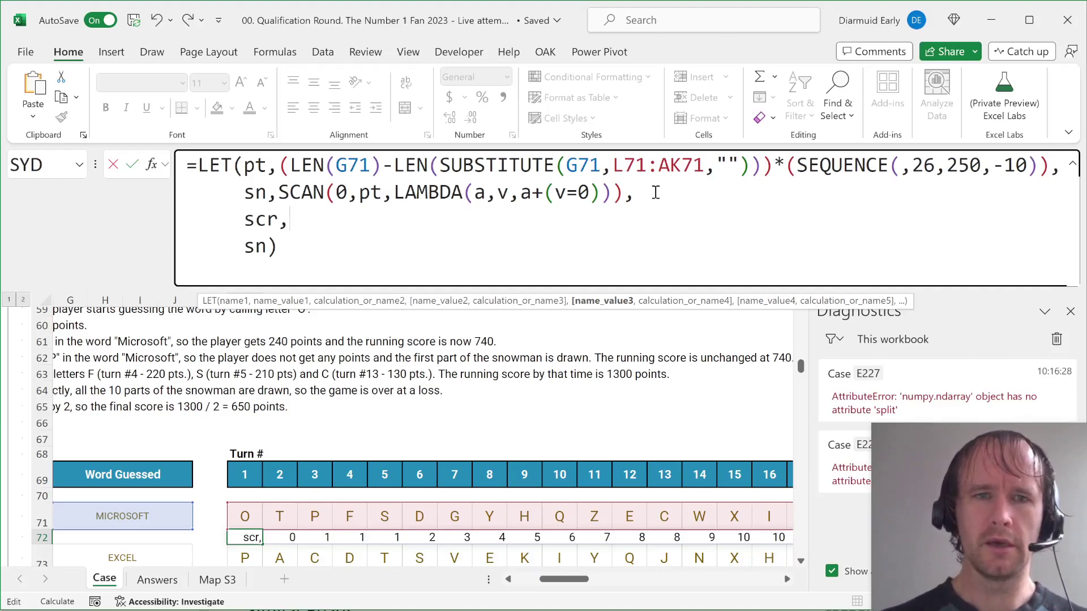
pyautogui.write('sum(')
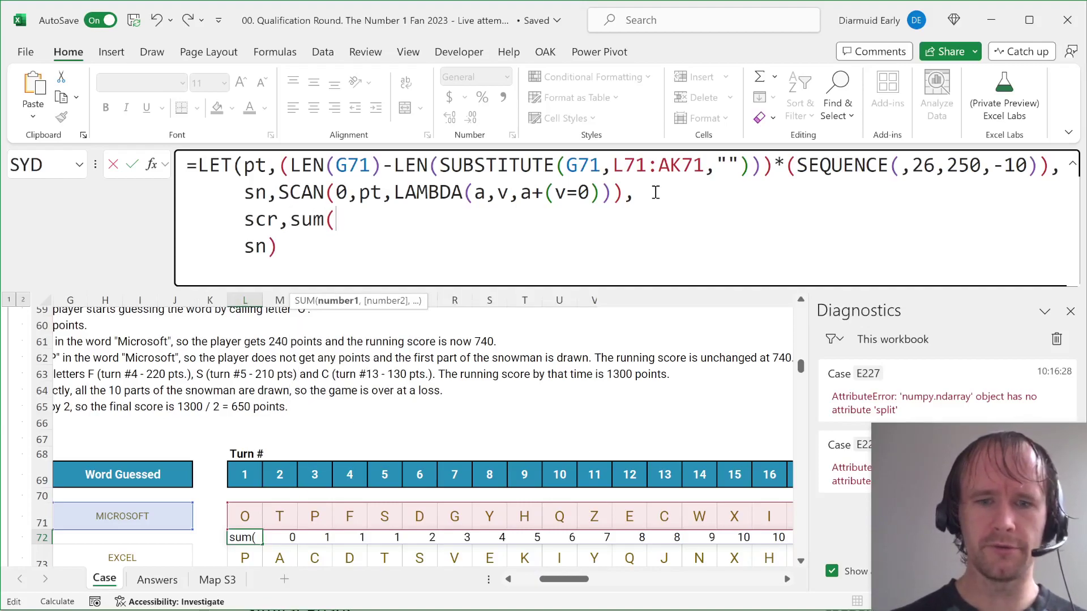
pyautogui.write('pt*(sn<10)),')
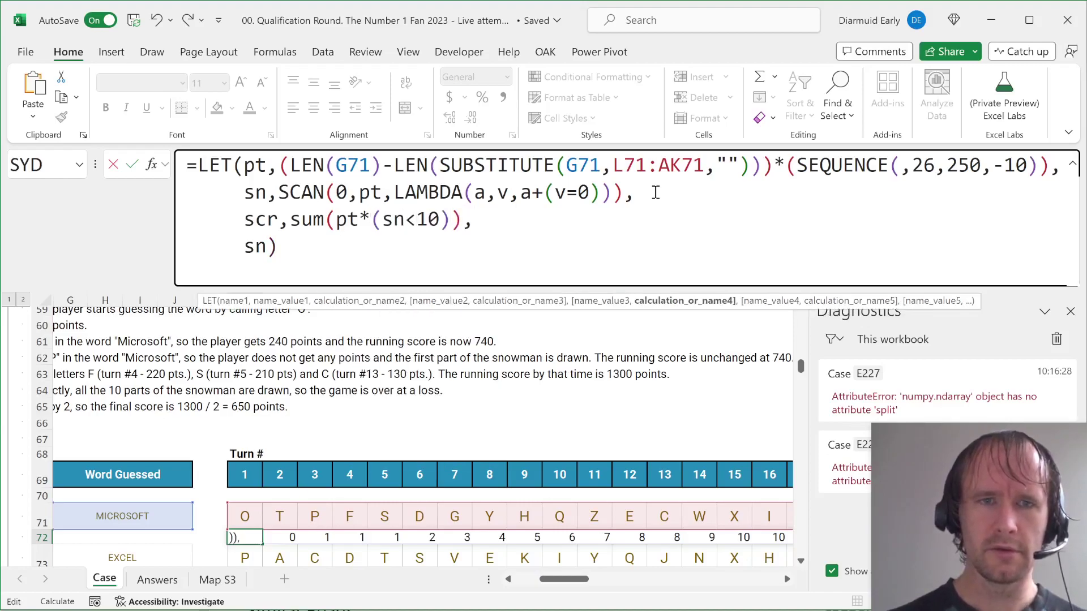
# Step: Replace sn with scr as the LET result in L72 and enter the formula
pyautogui.doubleClick(254, 245)
pyautogui.write('scr')
pyautogui.press('Return')
pyautogui.press('Up')
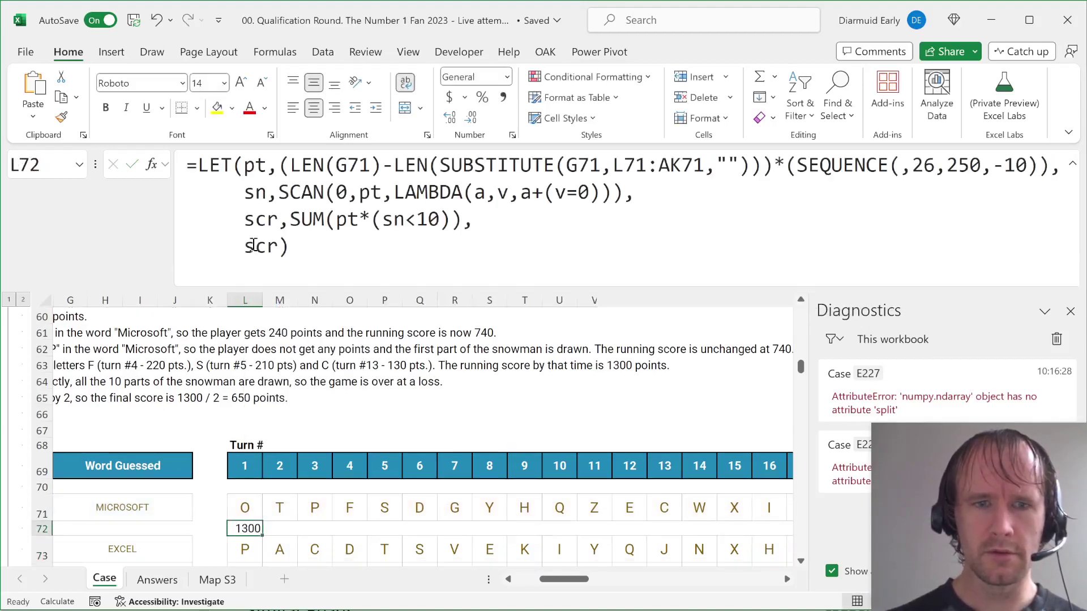
# Step: Compare the score in L72 with Example1's given answer in E71 and the loss rule in row 65
pyautogui.press('Left')
pyautogui.press('Left')
pyautogui.press('Left')
pyautogui.press('Home')
pyautogui.press('Right')
pyautogui.press('Right')
pyautogui.press('Right')
pyautogui.press('Right')
pyautogui.press('Right')
pyautogui.press('Right')
pyautogui.press('Right')
pyautogui.press('Right')
pyautogui.press('Right')
pyautogui.press('Right')
pyautogui.press('Right')
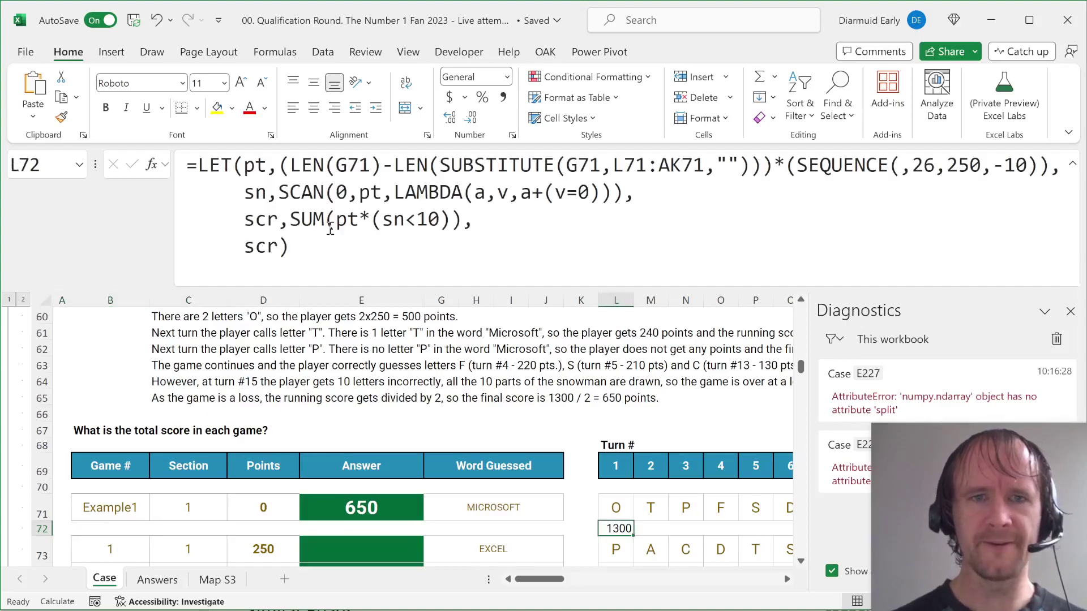
# Step: Multiply scr in L72's result by an IF whose condition is TAKE(sn,,-1)>=10
pyautogui.doubleClick(252, 245)
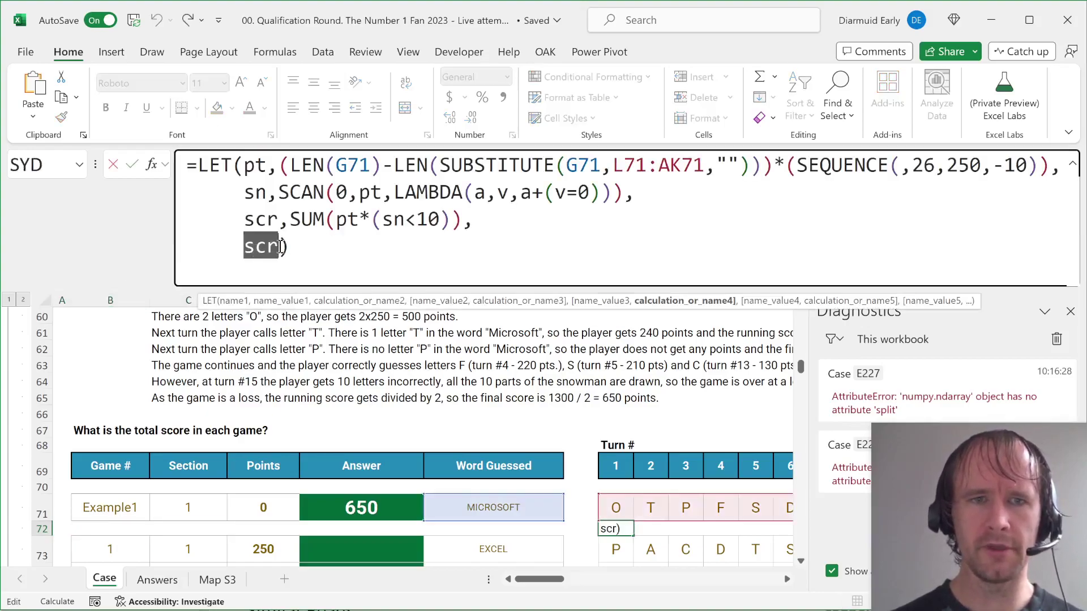
pyautogui.press('Right')
pyautogui.write('*if')
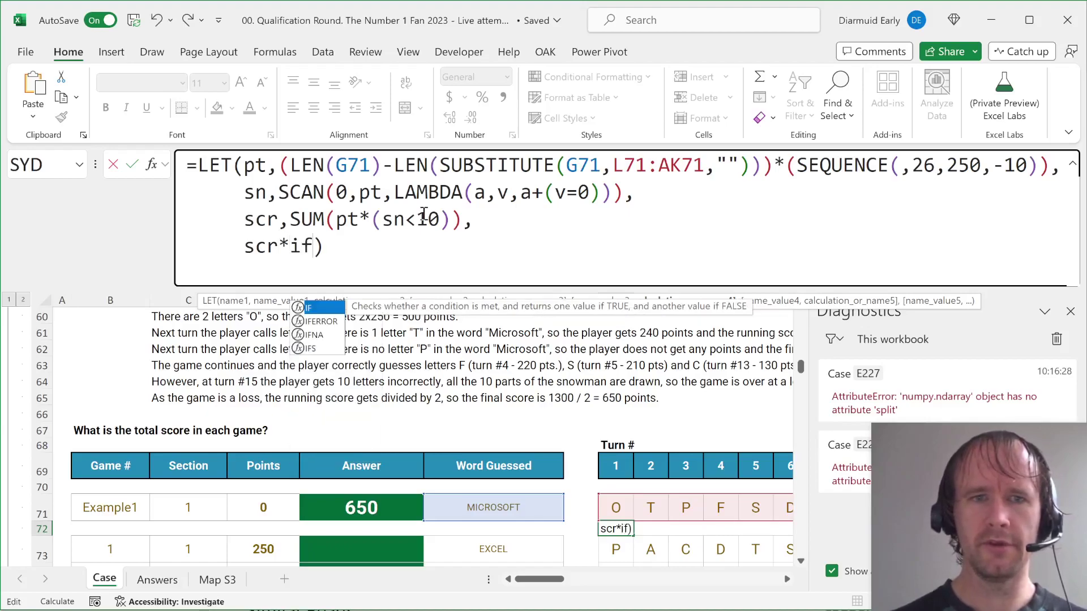
pyautogui.press('Tab')
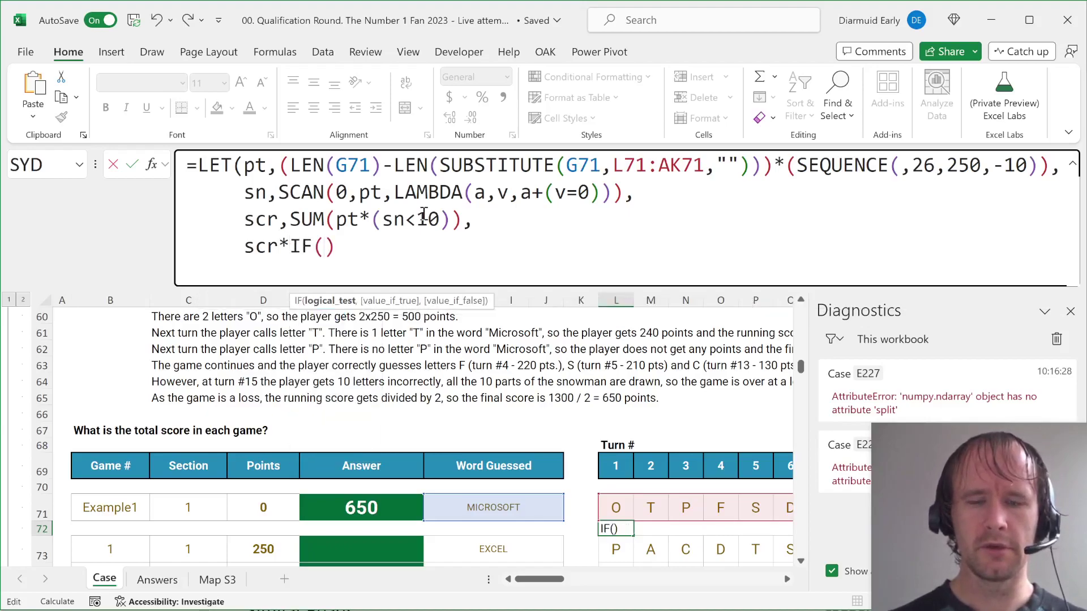
pyautogui.write('take')
pyautogui.press('Tab')
pyautogui.write('sn')
pyautogui.write(',,-1)=')
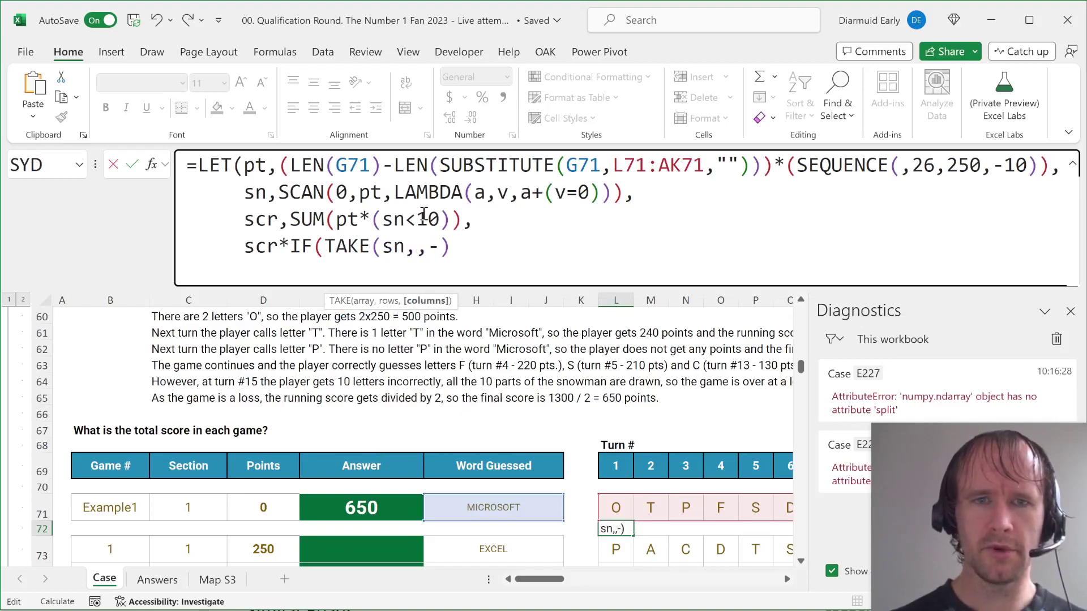
pyautogui.write('10')
pyautogui.press('BackSpace')
pyautogui.press('BackSpace')
pyautogui.press('BackSpace')
pyautogui.write('>=10,')
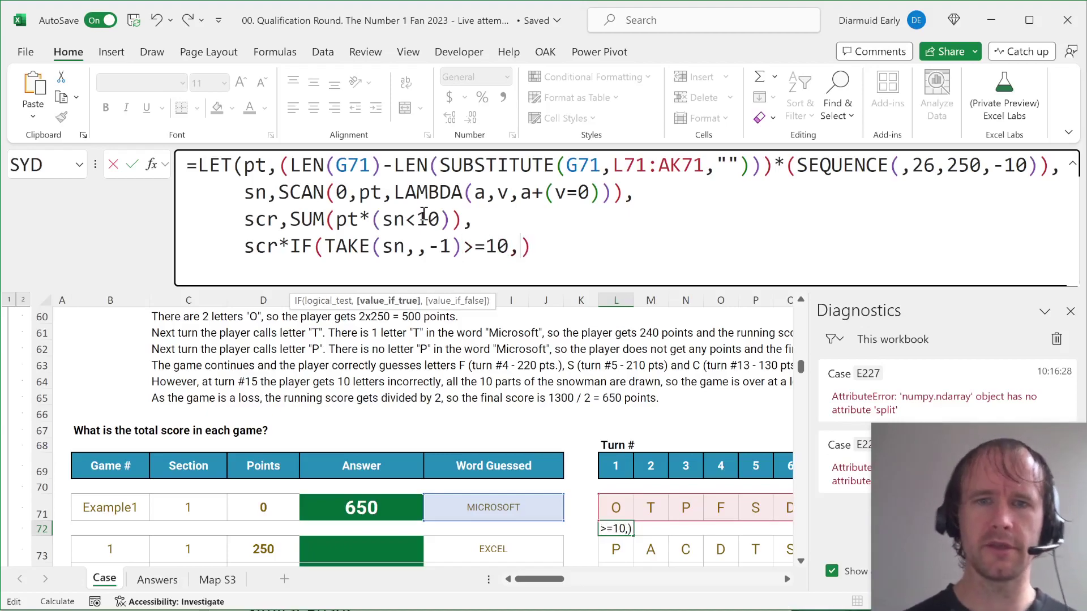
# Step: Complete the IF with 1/2 for a loss and 2 for a win, and enter L72's formula
pyautogui.write('1/2,2)')
pyautogui.press('Return')
pyautogui.press('Up')
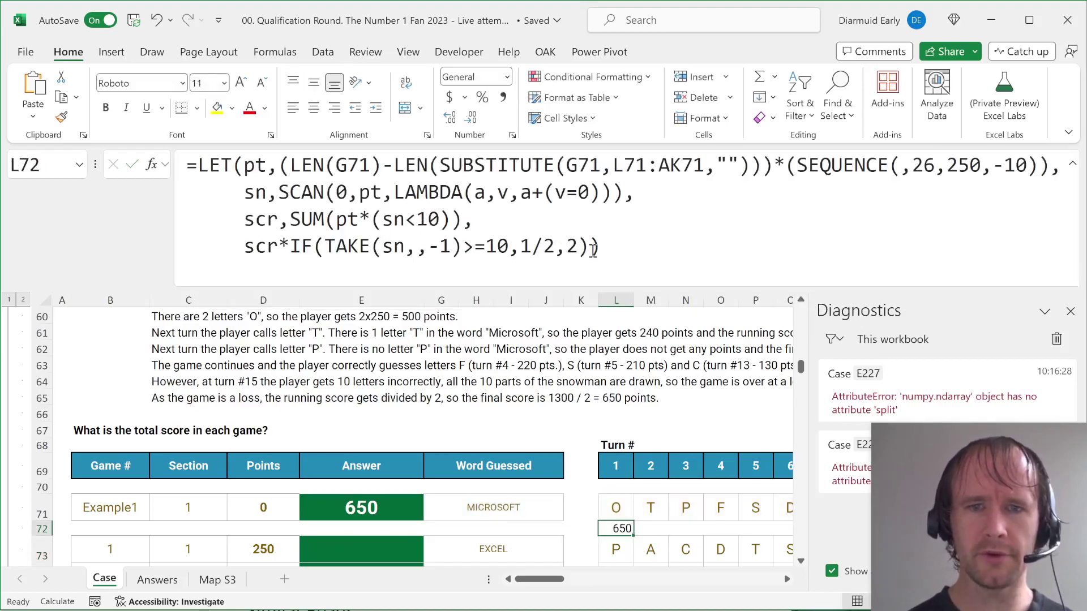
# Step: Move the complete LET formula from L72 into Example1's answer cell E71, replacing its contents
pyautogui.moveTo(592, 249); pyautogui.dragTo(3, 126)
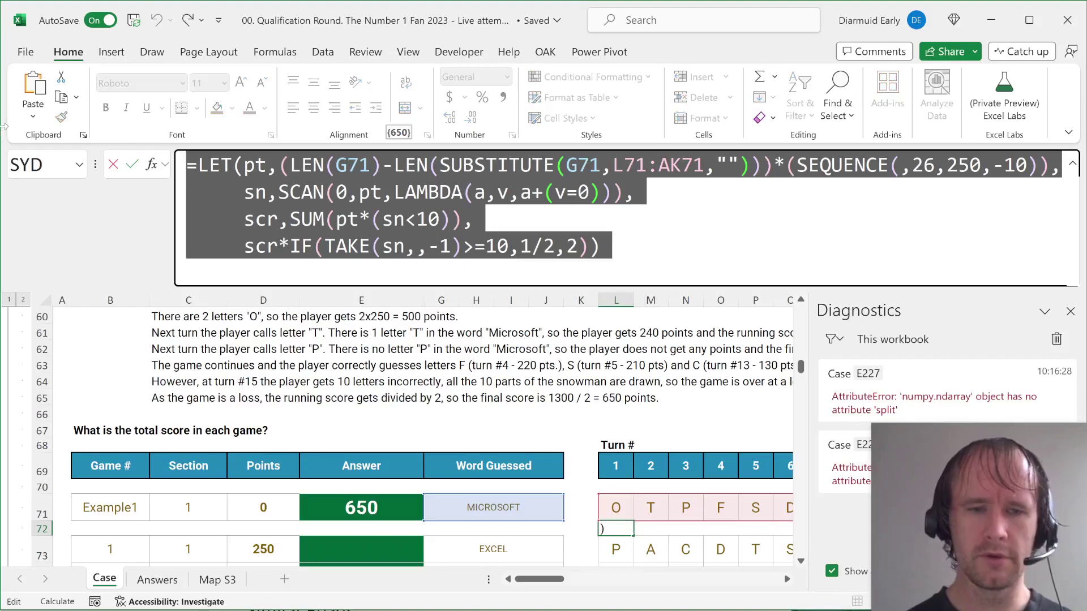
pyautogui.hotkey('ctrl', 'x')
pyautogui.press('Return')
pyautogui.press('Up')
pyautogui.press('Left')
pyautogui.press('Left')
pyautogui.press('Up')
pyautogui.press('Left')
pyautogui.press('F2')
pyautogui.hotkey('shift', 'Home')
pyautogui.hotkey('ctrl', 'v')
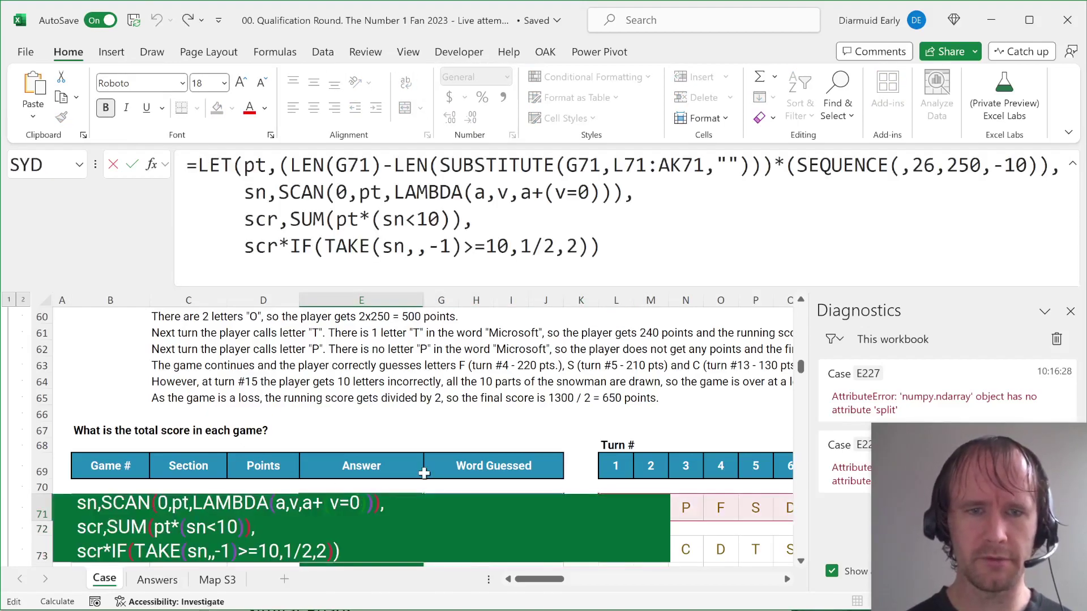
pyautogui.press('Return')
# Step: Copy the scoring formula from E71 to the answer cells of games 1 to 20, E73:E92
pyautogui.press('Up')
pyautogui.hotkey('ctrl', 'c')
pyautogui.press('Down')
pyautogui.press('Down')
pyautogui.hotkey('ctrl', 'v')
pyautogui.press('Left')
pyautogui.hotkey('ctrl', 'Down')
pyautogui.press('Right')
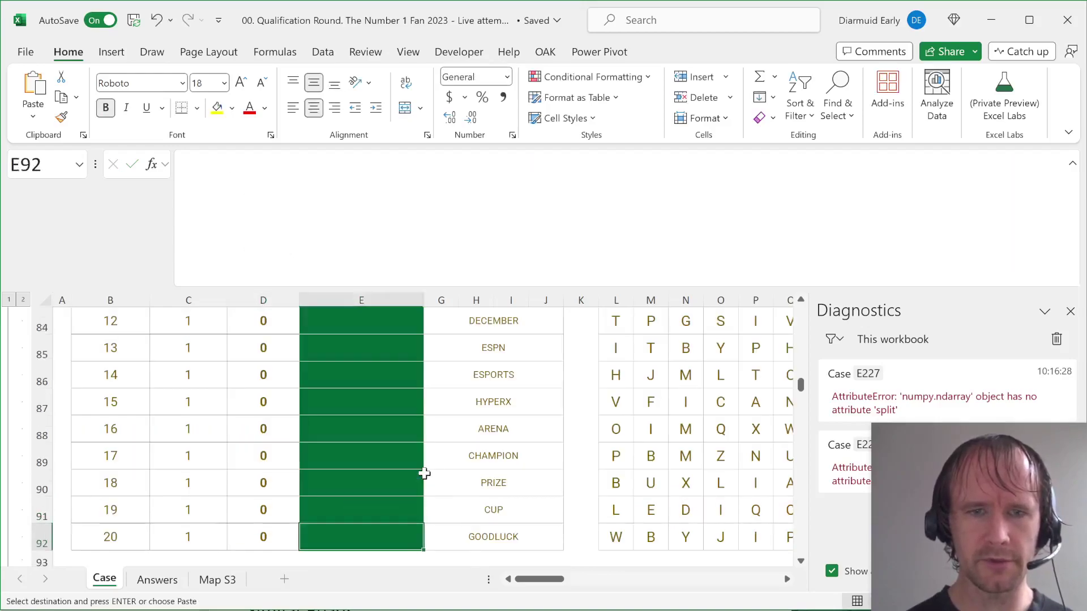
pyautogui.hotkey('ctrl', 'shift', 'Up')
pyautogui.press('Return')
pyautogui.scroll(2, 413, 472)
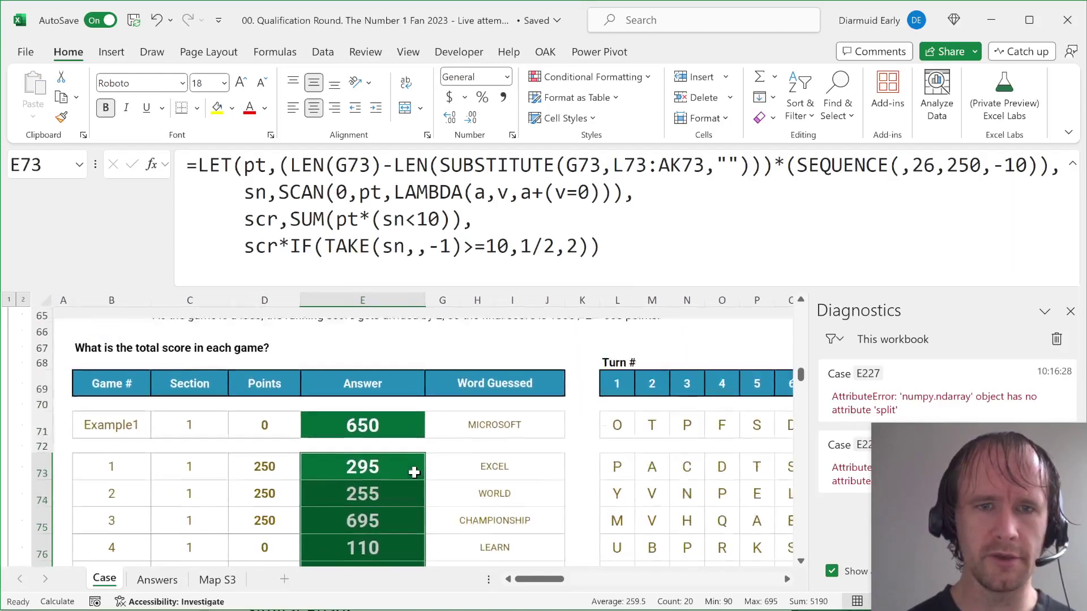
# Step: Start the Bonus 1 answer formula in E30 with SUM(LEN(G73:J92), covering the Section 1 words
pyautogui.scroll(2, 414, 472)
pyautogui.scroll(-12, 414, 472)
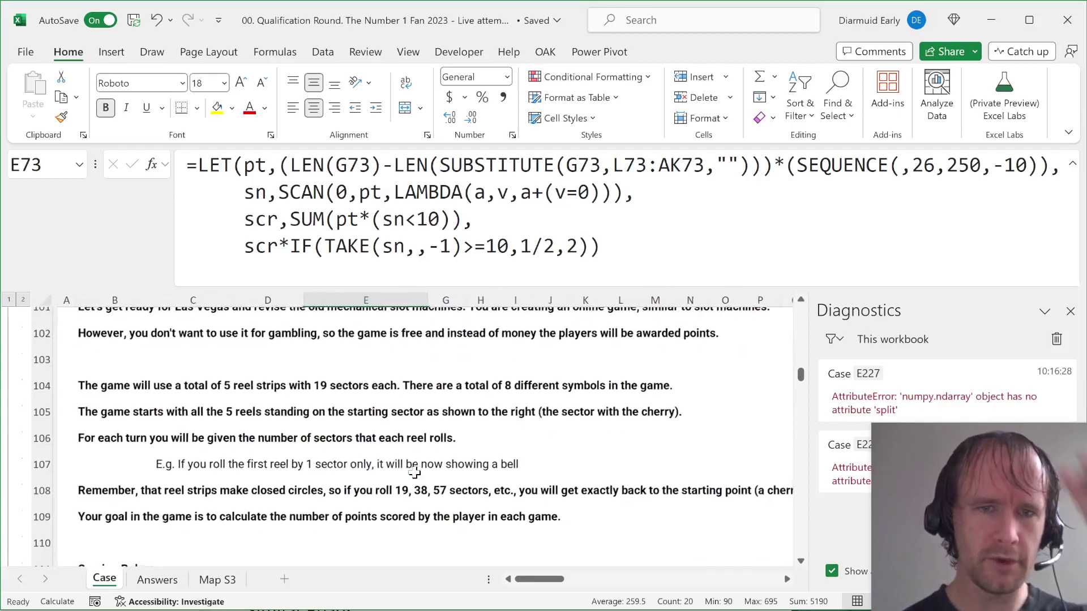
pyautogui.scroll(20, 414, 472)
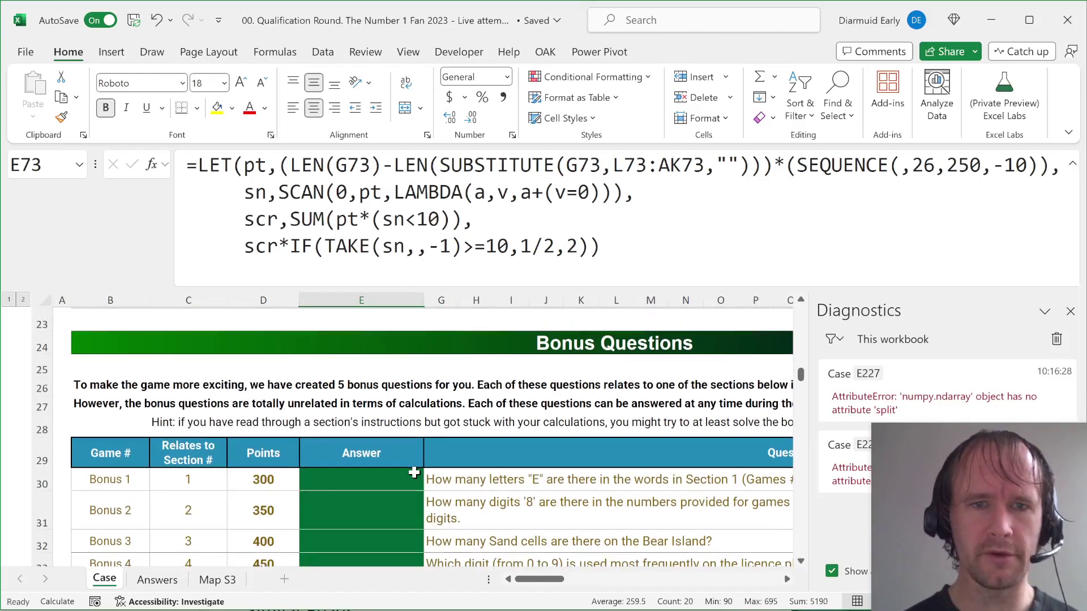
pyautogui.hscroll(3, 396, 477)
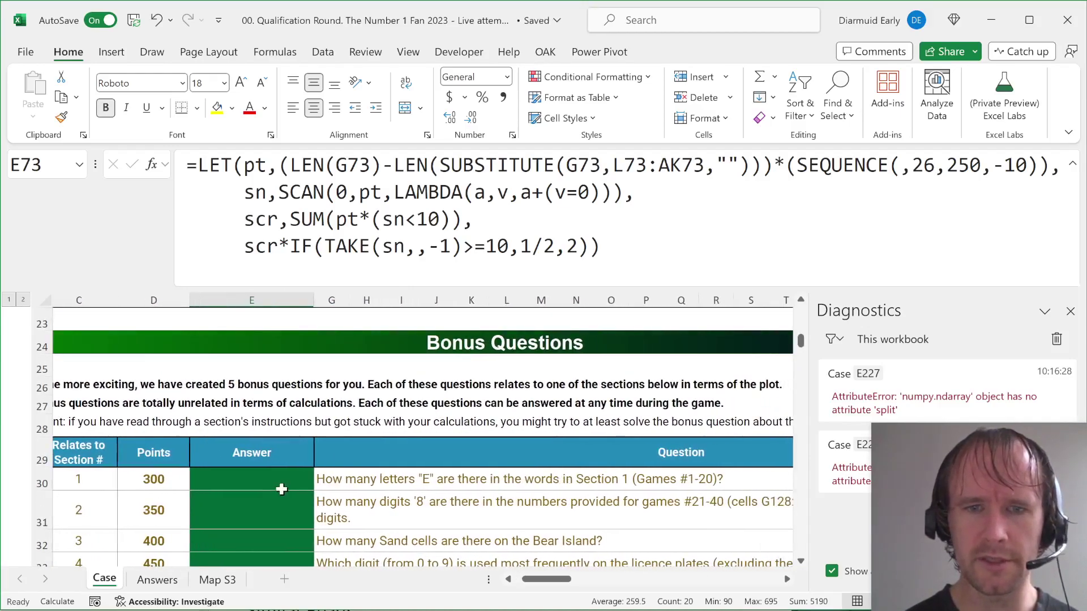
pyautogui.click(247, 478)
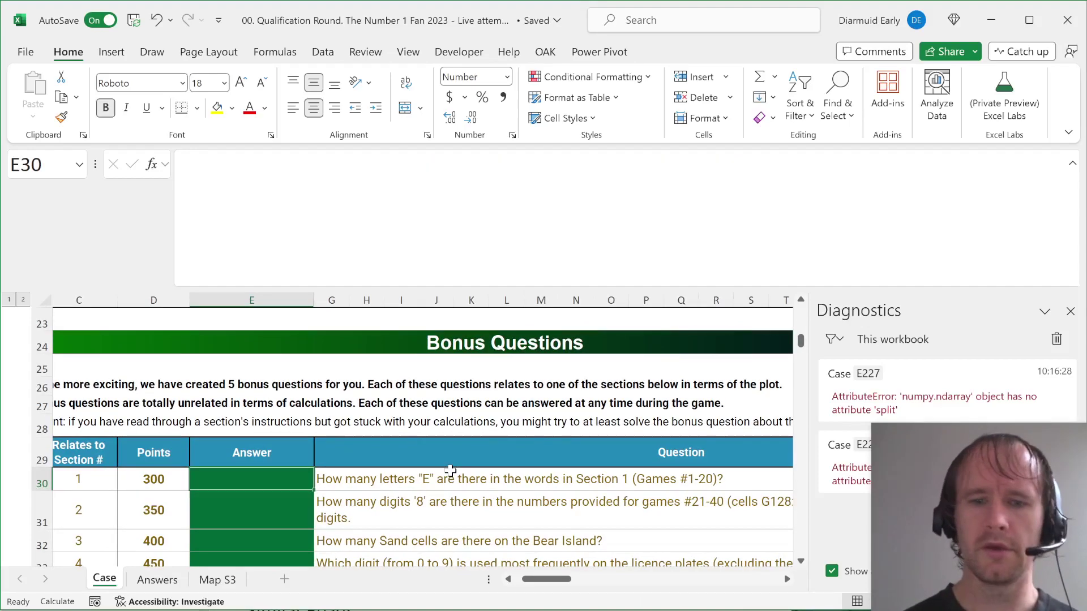
pyautogui.write('=SUM(le')
pyautogui.press('Return')
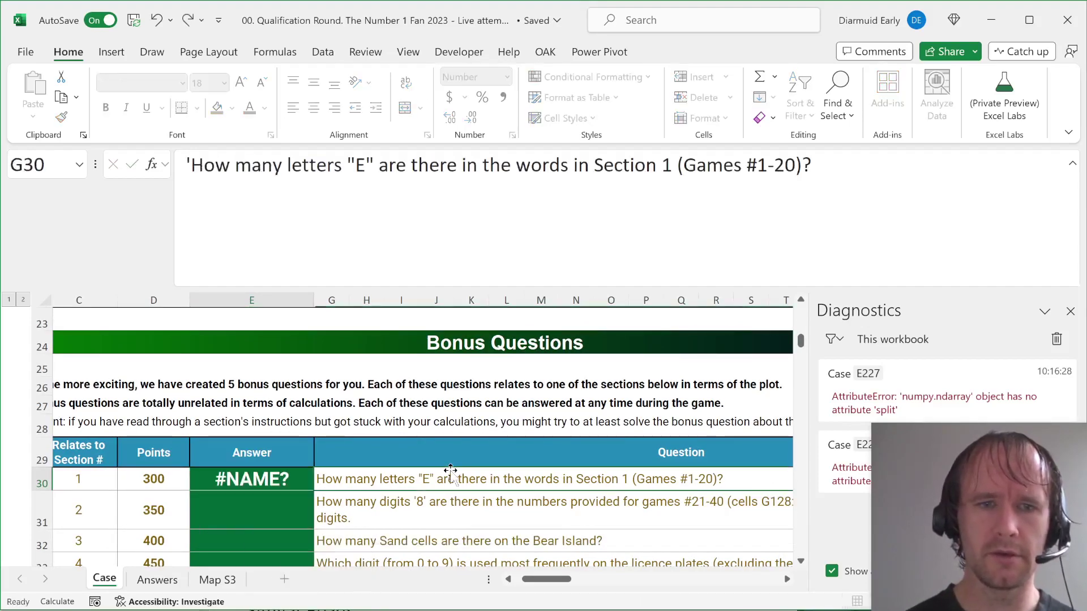
pyautogui.click(269, 479)
pyautogui.click(372, 189)
pyautogui.press('BackSpace')
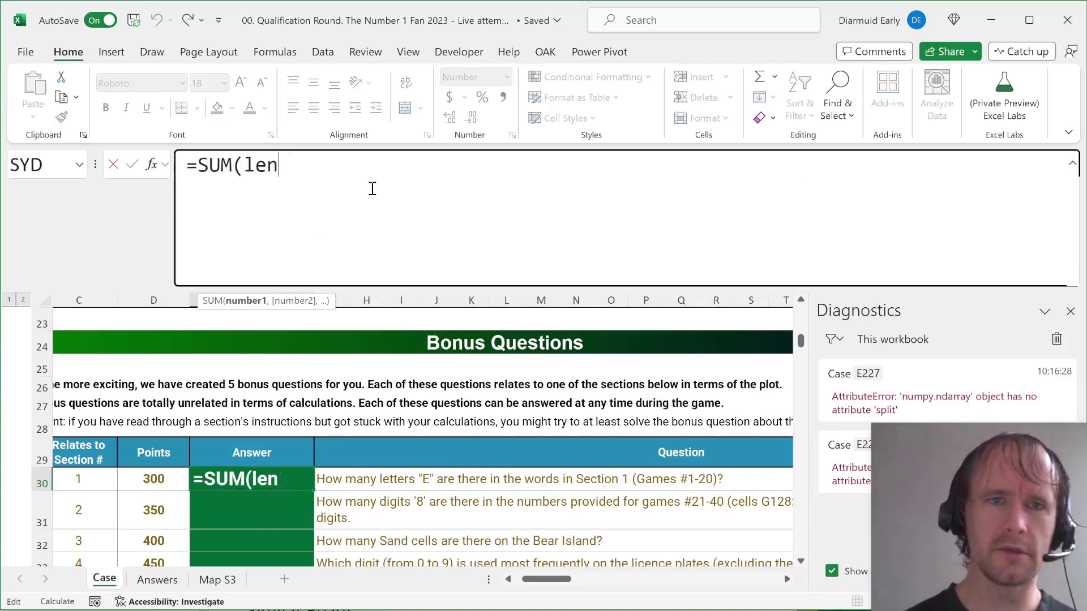
pyautogui.write('(')
pyautogui.scroll(-8, 287, 518)
pyautogui.scroll(-5, 288, 521)
pyautogui.click(368, 512)
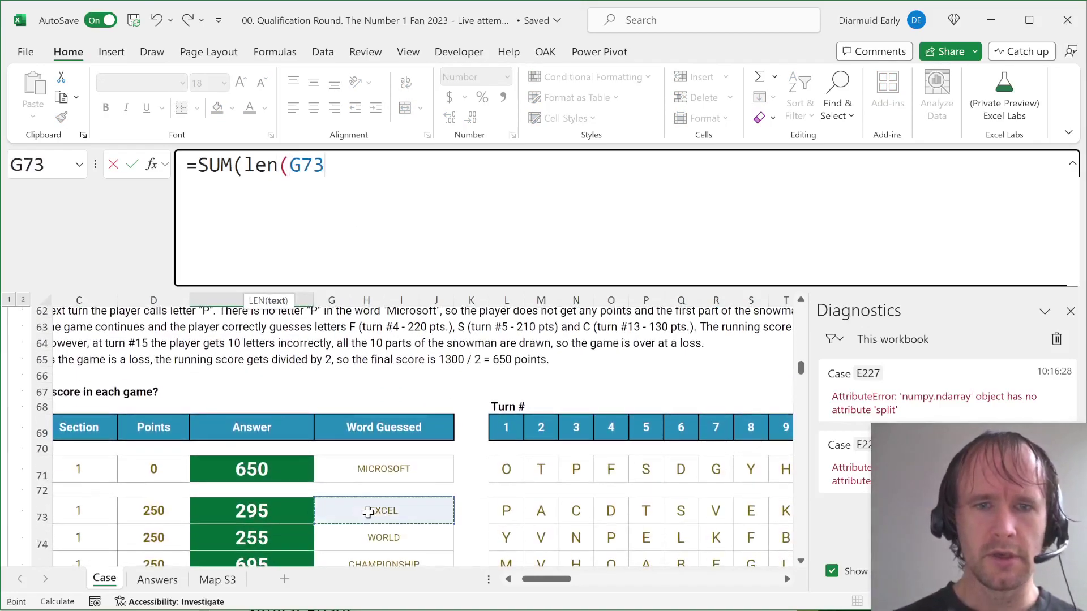
pyautogui.hotkey('ctrl', 'shift', 'Down')
# Step: Subtract LEN(SUBSTITUTE(G73:J92,"E","")) within E30's SUM to count the letters E, and enter the formula
pyautogui.write(')-len(sub')
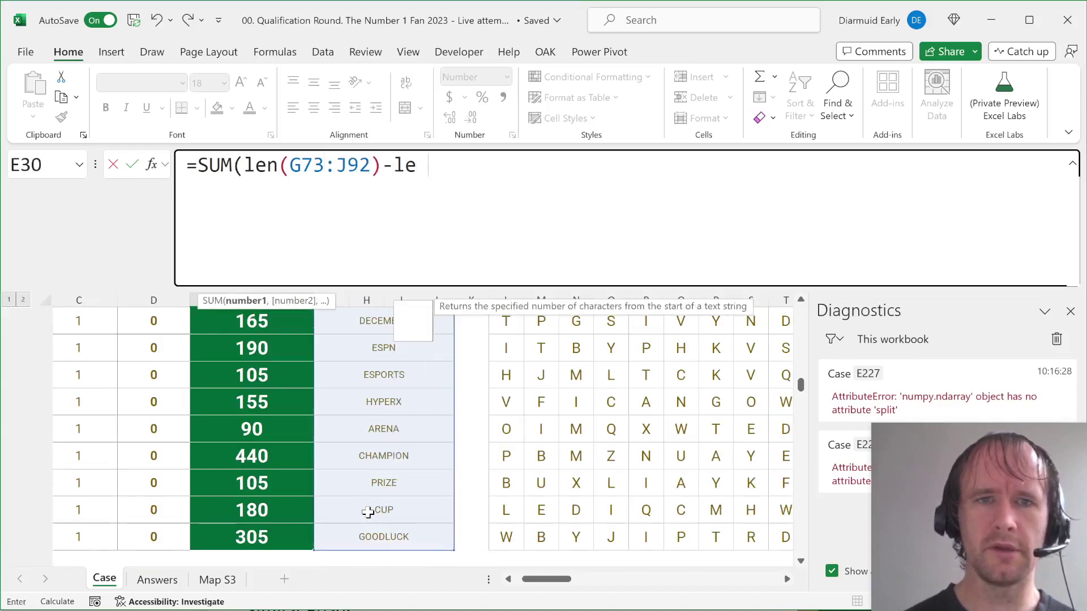
pyautogui.press('Tab')
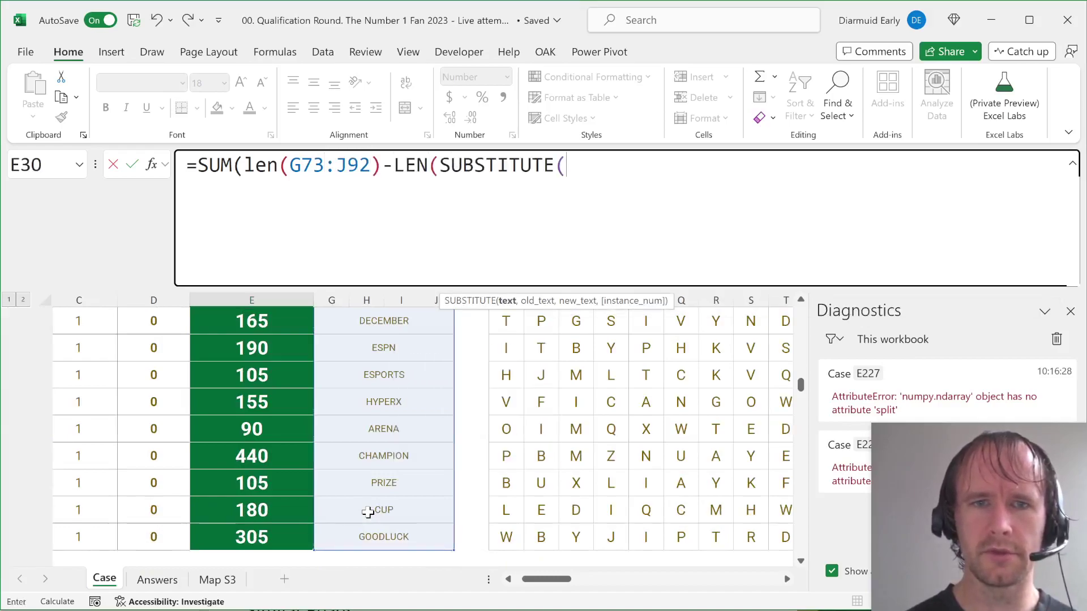
pyautogui.click(395, 535)
pyautogui.hotkey('ctrl', 'shift', 'Up')
pyautogui.write(',"')
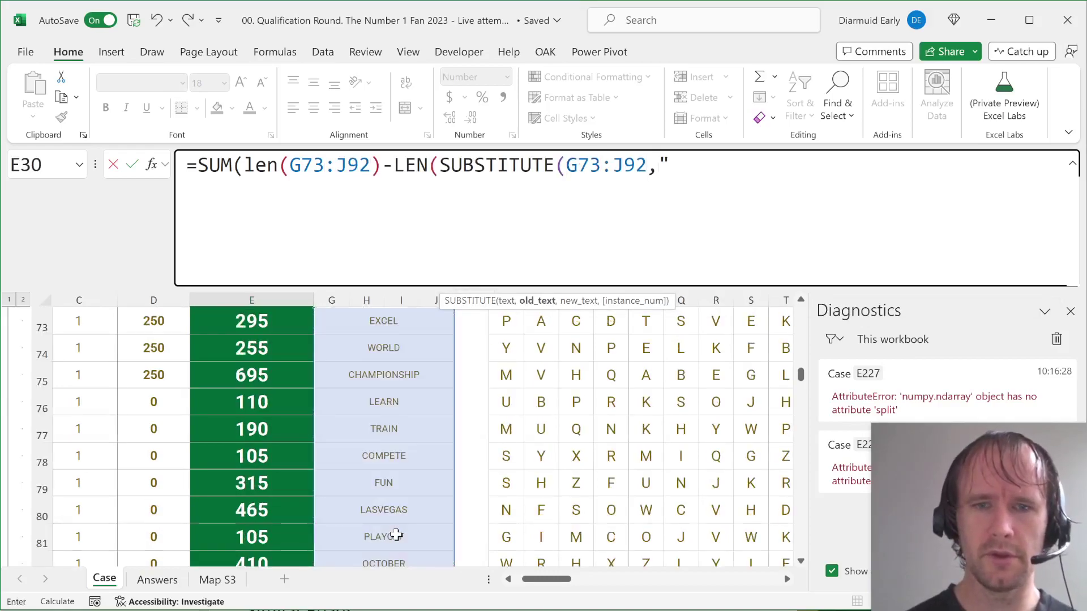
pyautogui.write('E","")))')
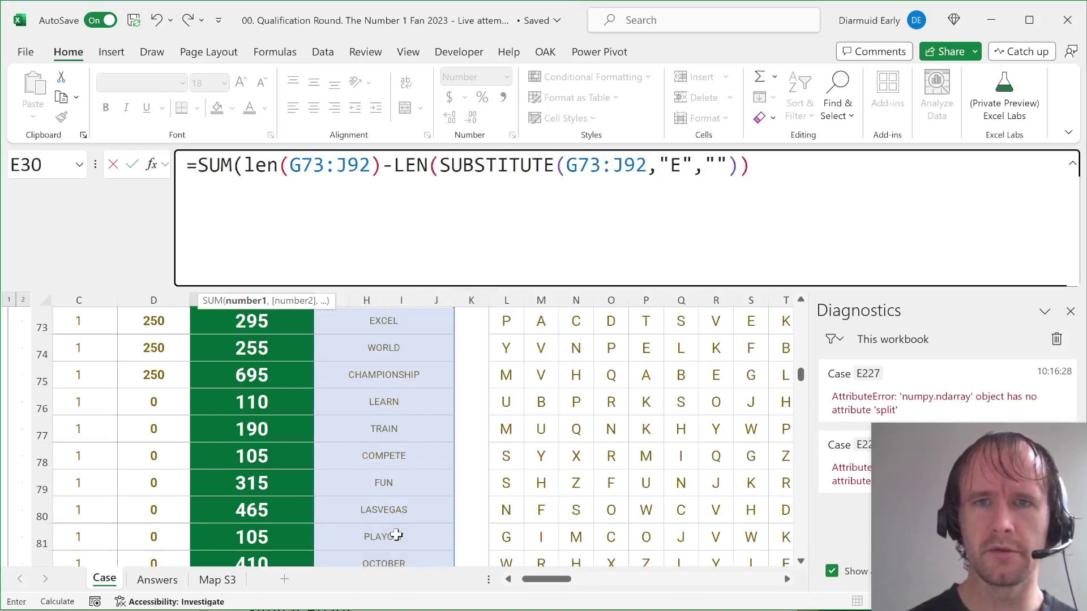
pyautogui.hotkey('ctrl', 'Return')
# Step: Go down to Section 2, A Story About the Reels, and read its introduction through row 109
pyautogui.press('Down')
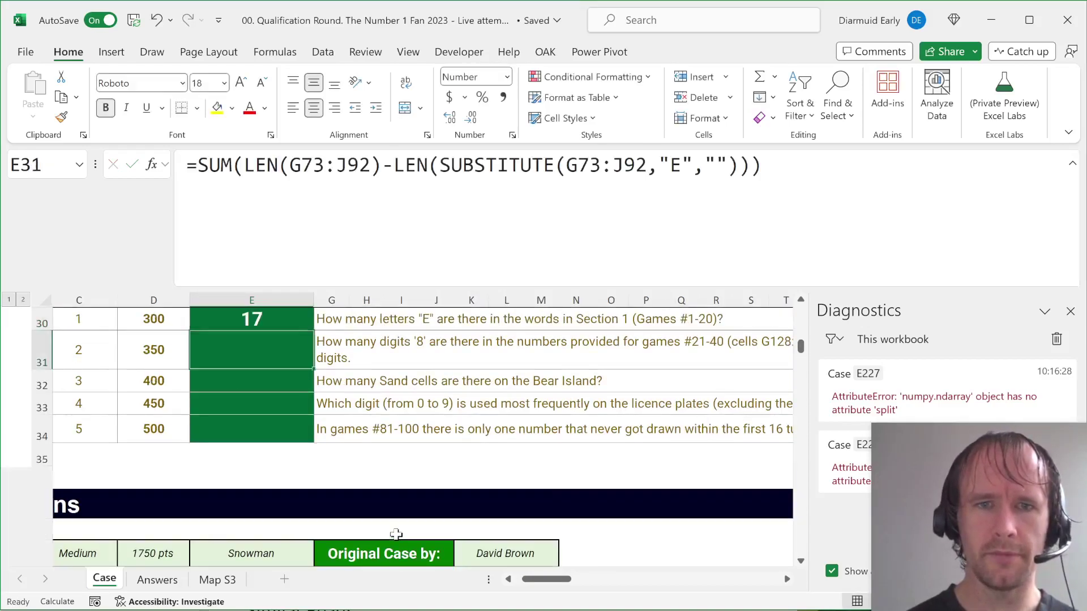
pyautogui.press('Right')
pyautogui.press('Left')
pyautogui.press('Left')
pyautogui.press('Left')
pyautogui.press('Left')
pyautogui.press('pagedown')
pyautogui.press('pagedown')
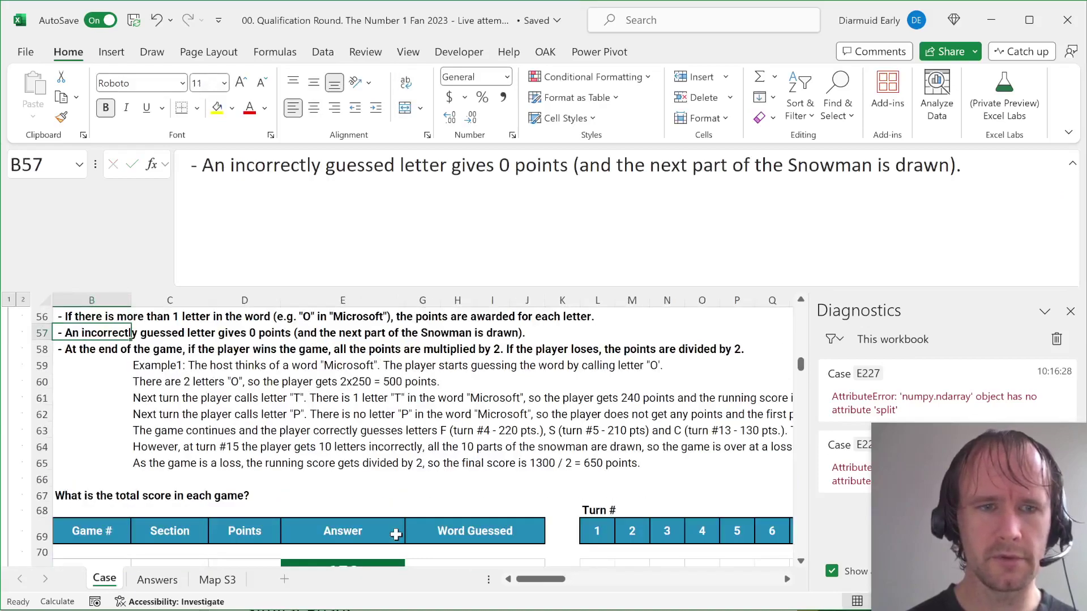
pyautogui.press('Left')
pyautogui.press('pagedown')
pyautogui.press('pagedown')
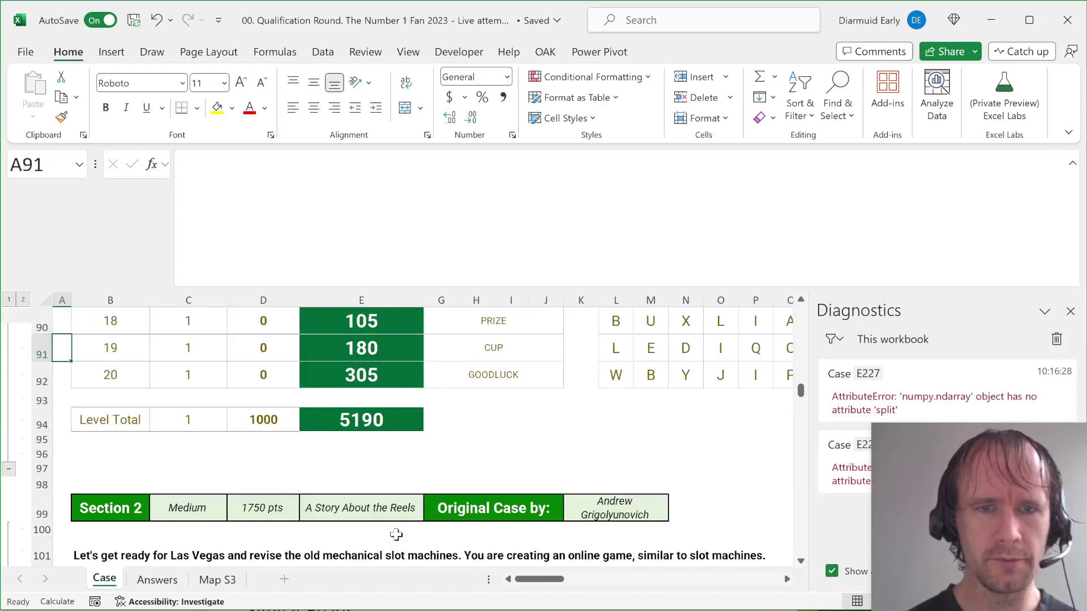
pyautogui.press('Down')
pyautogui.press('Down')
pyautogui.press('Down')
pyautogui.press('Down')
pyautogui.press('Down')
pyautogui.press('Down')
pyautogui.press('Down')
pyautogui.press('Down')
pyautogui.press('Down')
pyautogui.press('Down')
pyautogui.press('Down')
pyautogui.press('Down')
pyautogui.press('Down')
pyautogui.press('Down')
pyautogui.press('Down')
pyautogui.press('Down')
pyautogui.press('Down')
pyautogui.press('Down')
pyautogui.press('Down')
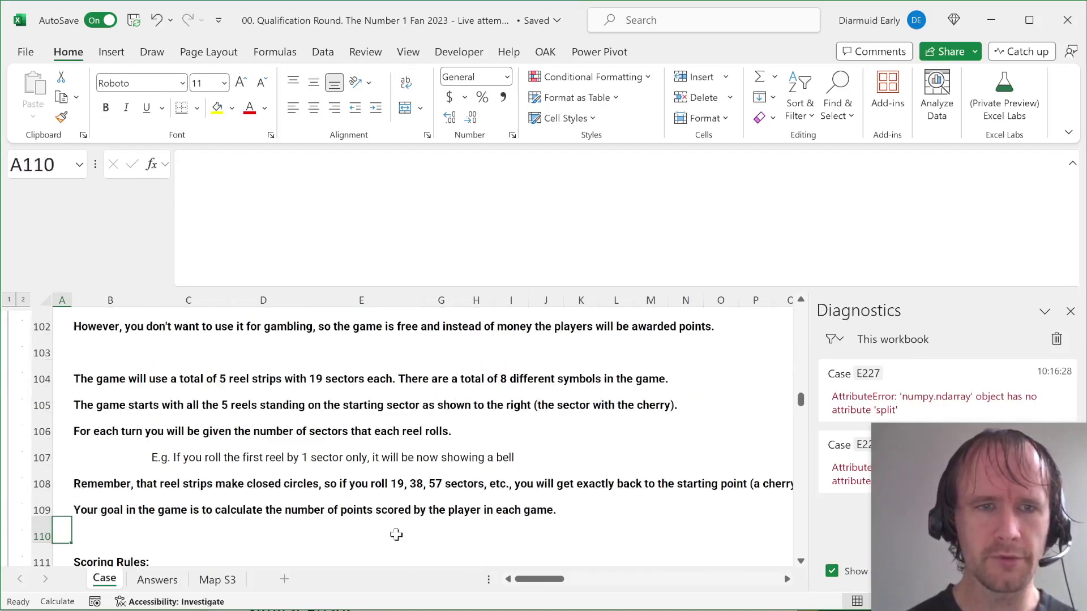
# Step: Return to the Section 2 heading at A99 and close the Diagnostics pane to widen the worksheet view
pyautogui.press('Up')
pyautogui.press('Up')
pyautogui.press('Up')
pyautogui.press('Up')
pyautogui.press('Up')
pyautogui.press('Up')
pyautogui.press('Up')
pyautogui.press('Up')
pyautogui.press('Up')
pyautogui.press('Up')
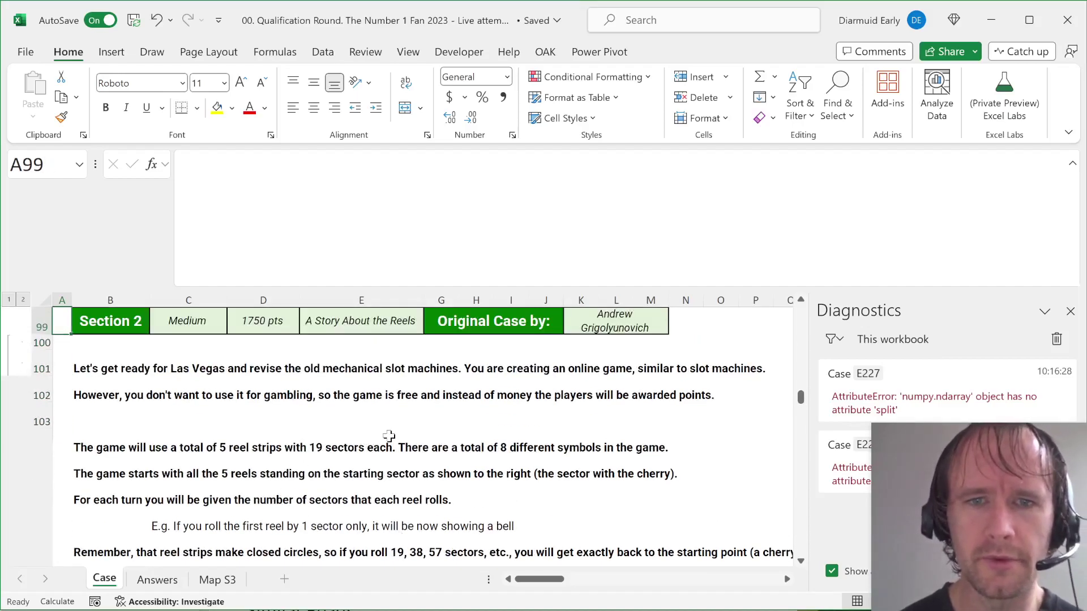
pyautogui.click(1070, 312)
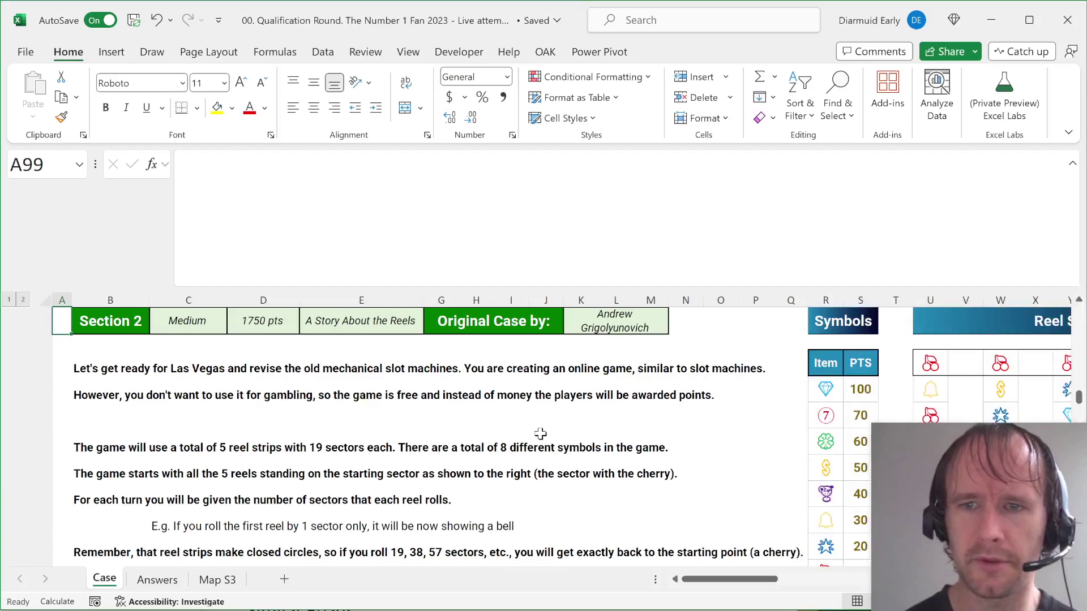
# Step: Read Section 2's game description and scoring rules down to the Example2 explanation
pyautogui.scroll(-1, 388, 458)
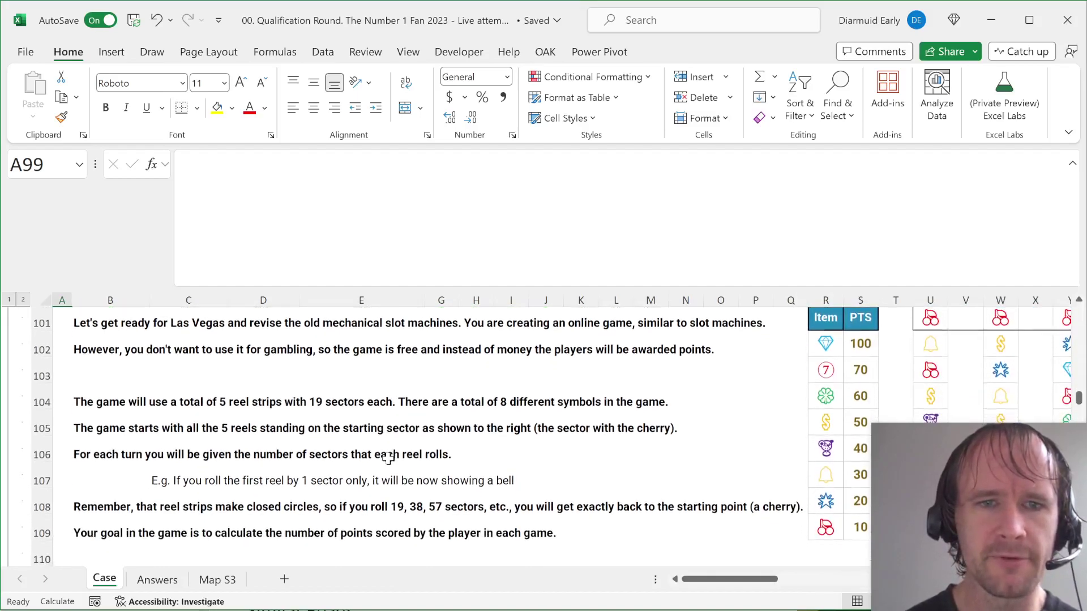
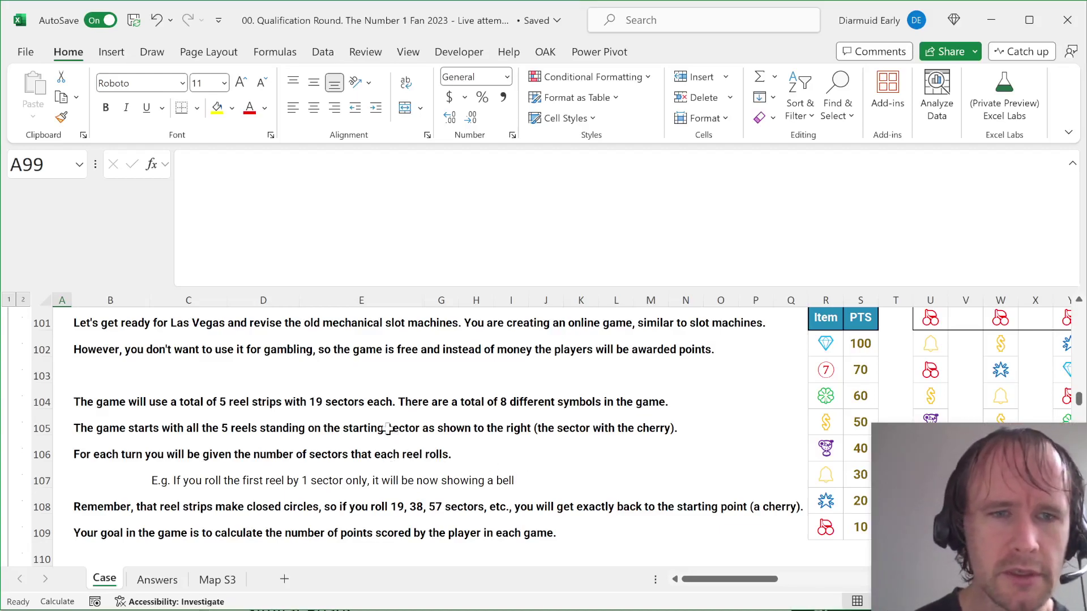
pyautogui.scroll(-1, 505, 432)
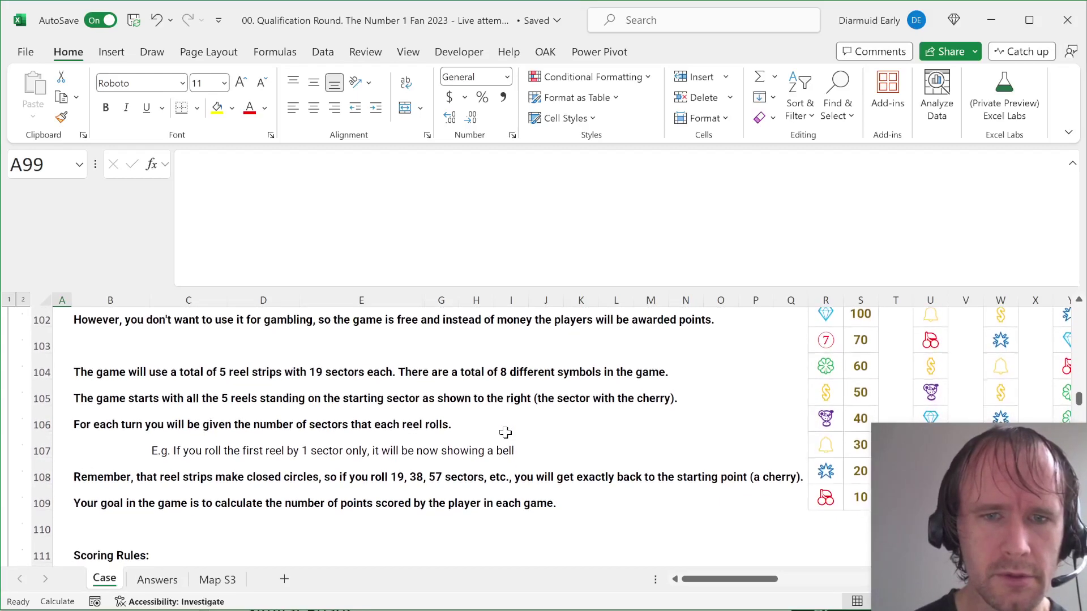
pyautogui.scroll(-2, 505, 433)
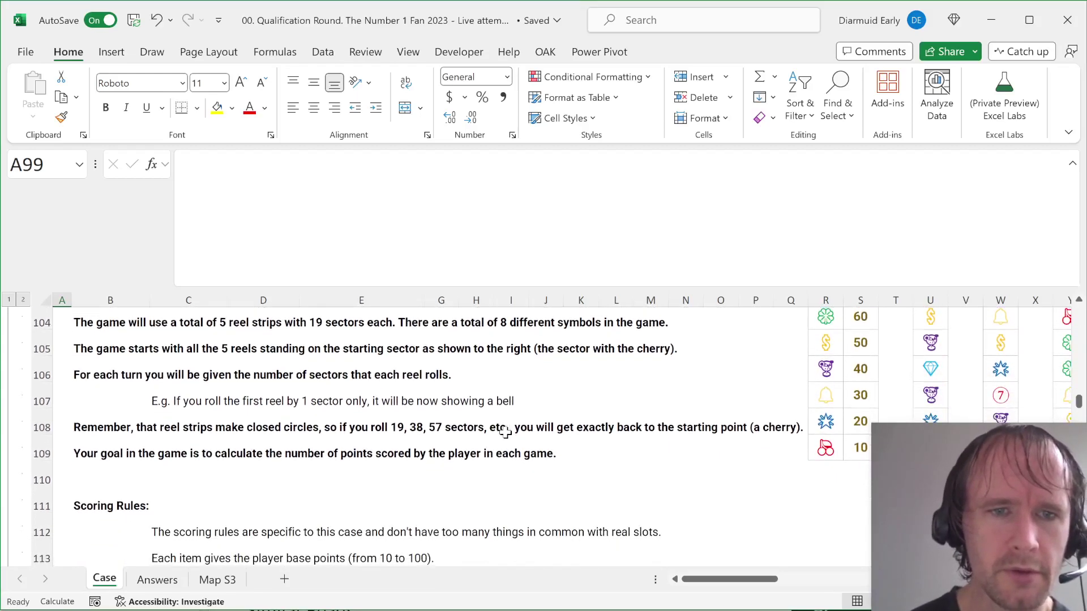
pyautogui.scroll(-3, 505, 432)
pyautogui.scroll(-5, 505, 433)
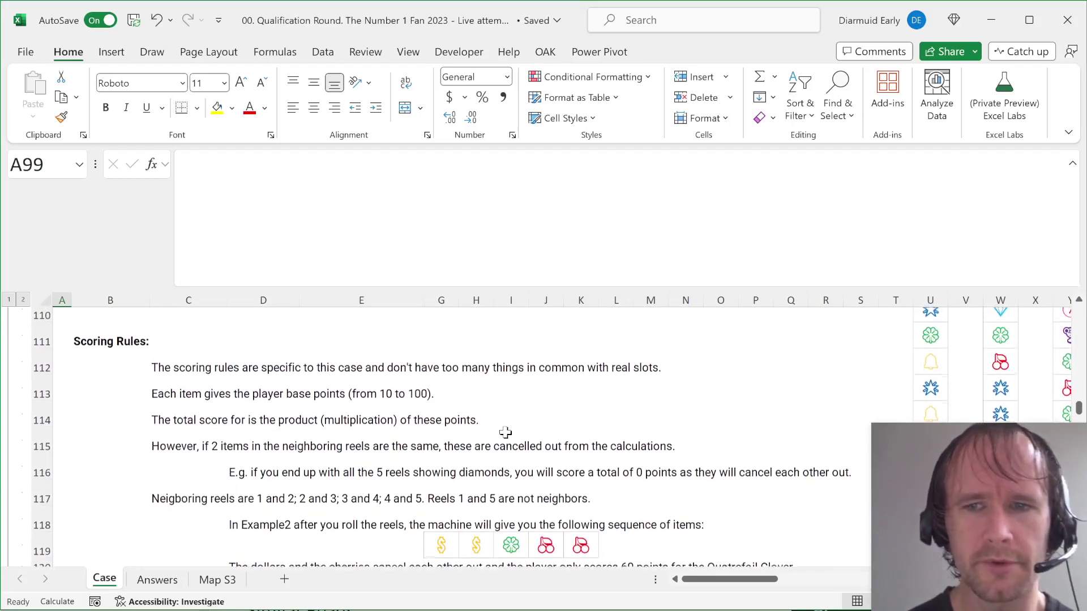
# Step: Go to the first row of the Reel Strips table and clear cell AD101 beside the fifth reel
pyautogui.scroll(2, 506, 432)
pyautogui.hscroll(3, 505, 432)
pyautogui.scroll(2, 505, 432)
pyautogui.hscroll(6, 505, 433)
pyautogui.click(508, 383)
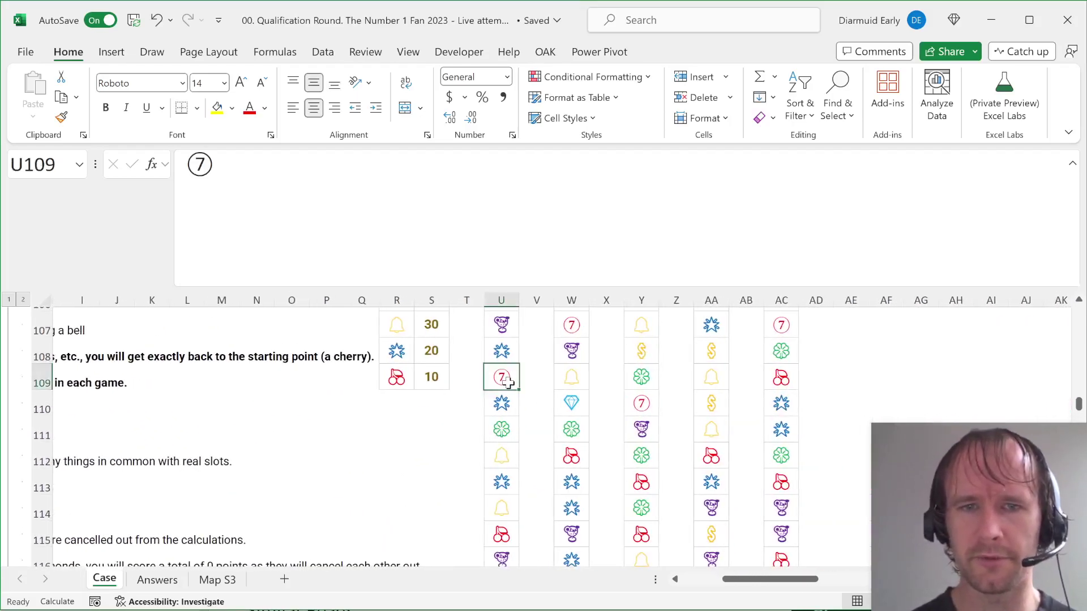
pyautogui.hotkey('ctrl', 'Up')
pyautogui.press('Down')
pyautogui.press('Up')
pyautogui.press('Up')
pyautogui.press('Down')
pyautogui.press('Right')
pyautogui.press('Right')
pyautogui.press('Right')
pyautogui.press('Right')
pyautogui.press('Right')
pyautogui.press('Right')
pyautogui.press('Right')
pyautogui.press('Right')
pyautogui.press('Right')
pyautogui.press('Delete')
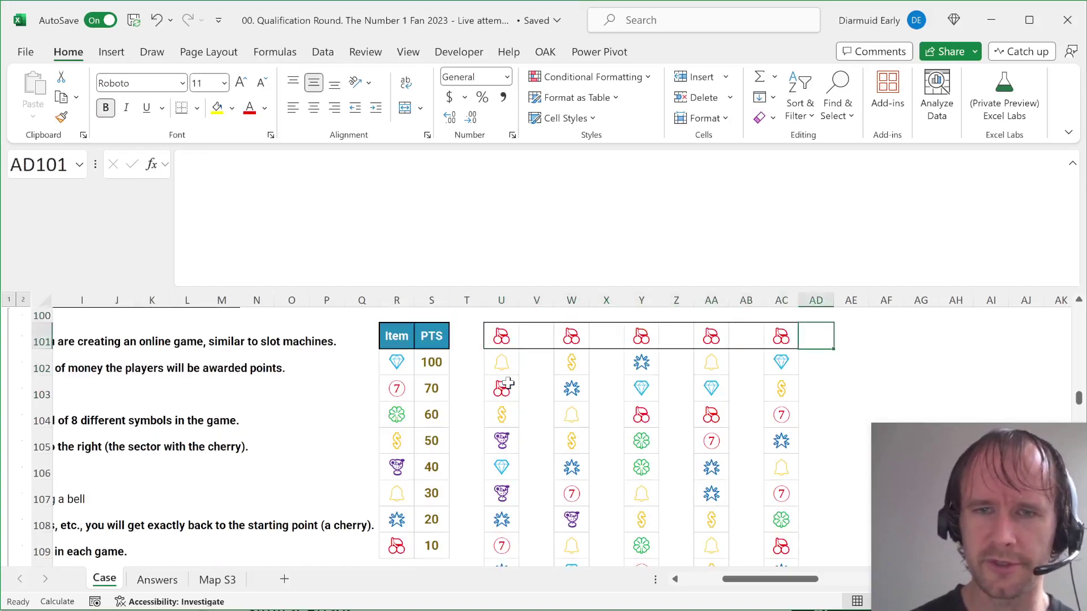
# Step: Select only the blank cells within the reel strips range U101:AD119
pyautogui.press('Left')
pyautogui.press('Left')
pyautogui.press('Left')
pyautogui.press('Left')
pyautogui.press('Left')
pyautogui.press('Left')
pyautogui.press('Left')
pyautogui.press('Left')
pyautogui.press('Left')
pyautogui.hotkey('ctrl', 'shift', 'Down')
pyautogui.hotkey('shift', 'Right')
pyautogui.hotkey('shift', 'Right')
pyautogui.hotkey('shift', 'Right')
pyautogui.hotkey('shift', 'Right')
pyautogui.hotkey('shift', 'Right')
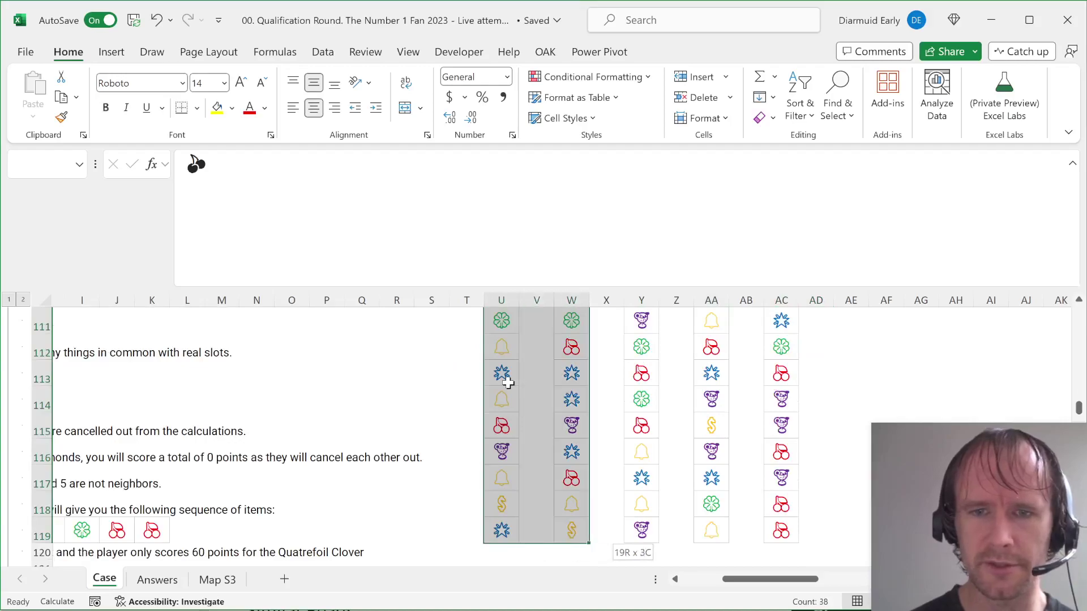
pyautogui.hotkey('shift', 'Right')
pyautogui.hotkey('shift', 'Right')
pyautogui.hotkey('shift', 'Right')
pyautogui.hotkey('shift', 'Right')
pyautogui.hotkey('ctrl', 'g')
pyautogui.hotkey('alt', 's')
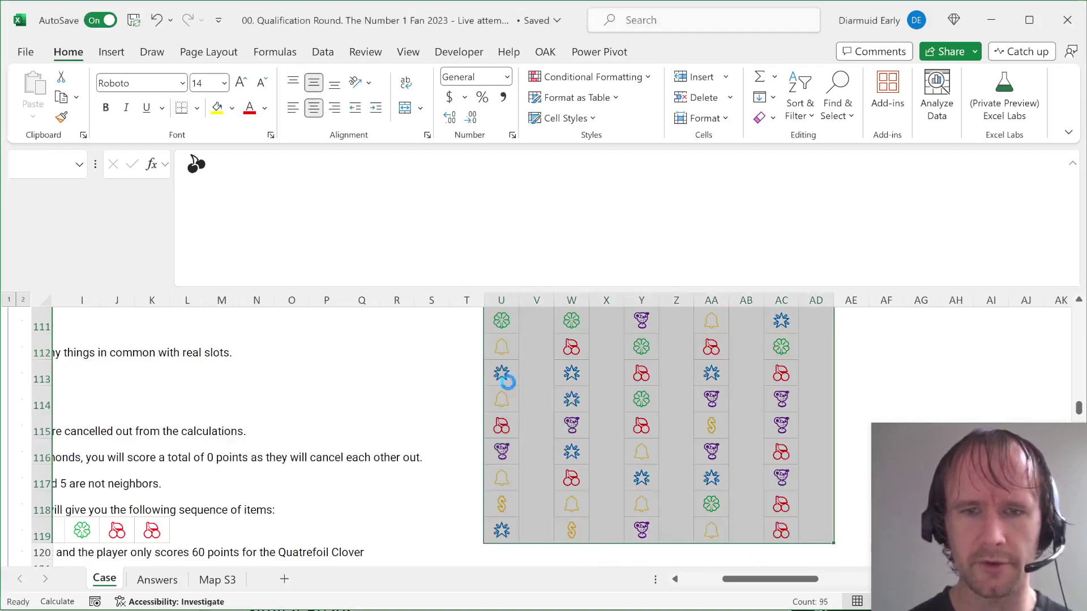
pyautogui.press('k')
pyautogui.press('Return')
pyautogui.write('=xl')
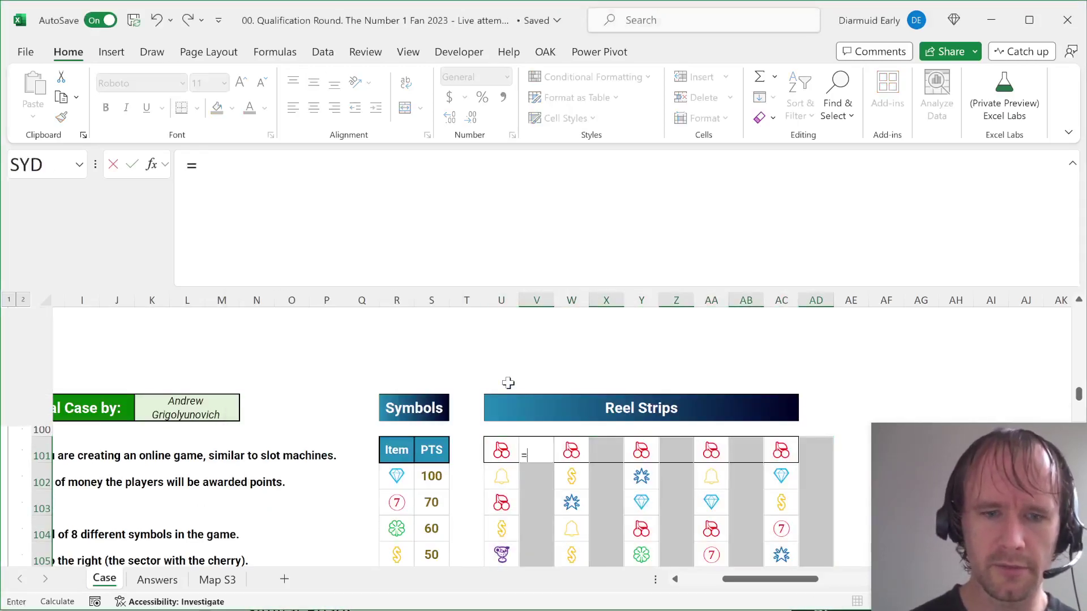
pyautogui.press('Tab')
pyautogui.press('Escape')
# Step: Fill all selected blank cells with =VLOOKUP(U101,$R$102:$S$109,2,0) to give each reel symbol its points
pyautogui.write('=vl')
pyautogui.press('Tab')
pyautogui.press('Left')
pyautogui.write(',')
pyautogui.press('Down')
pyautogui.press('Left')
pyautogui.press('Left')
pyautogui.press('Left')
pyautogui.press('Left')
pyautogui.press('Down')
pyautogui.press('Up')
pyautogui.hotkey('ctrl', 'shift', 'Down')
pyautogui.hotkey('shift', 'Right')
pyautogui.press('F4')
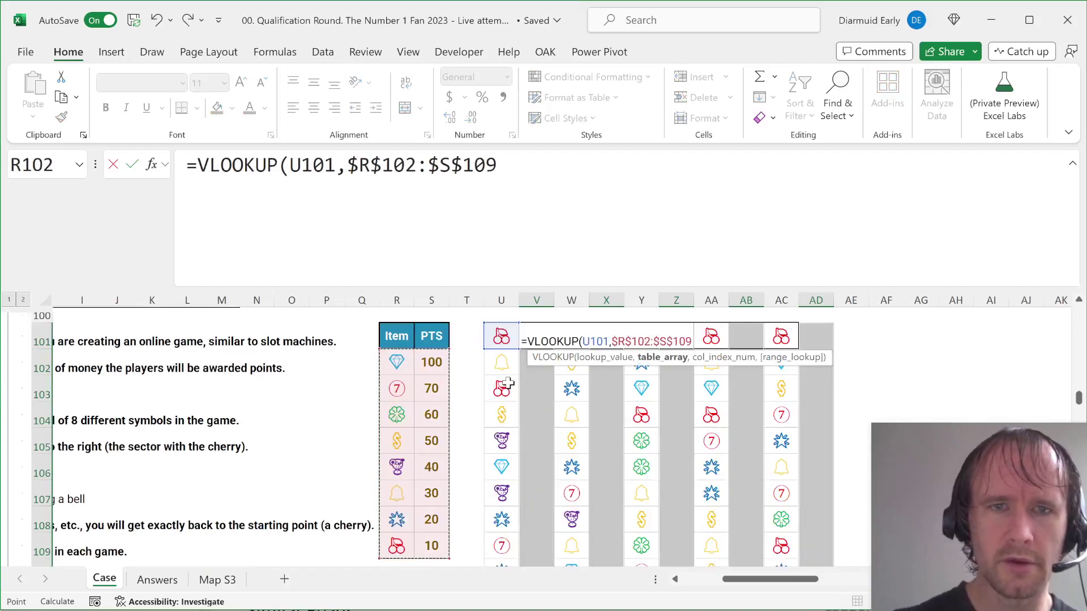
pyautogui.write(',2,0)')
pyautogui.hotkey('ctrl', 'Return')
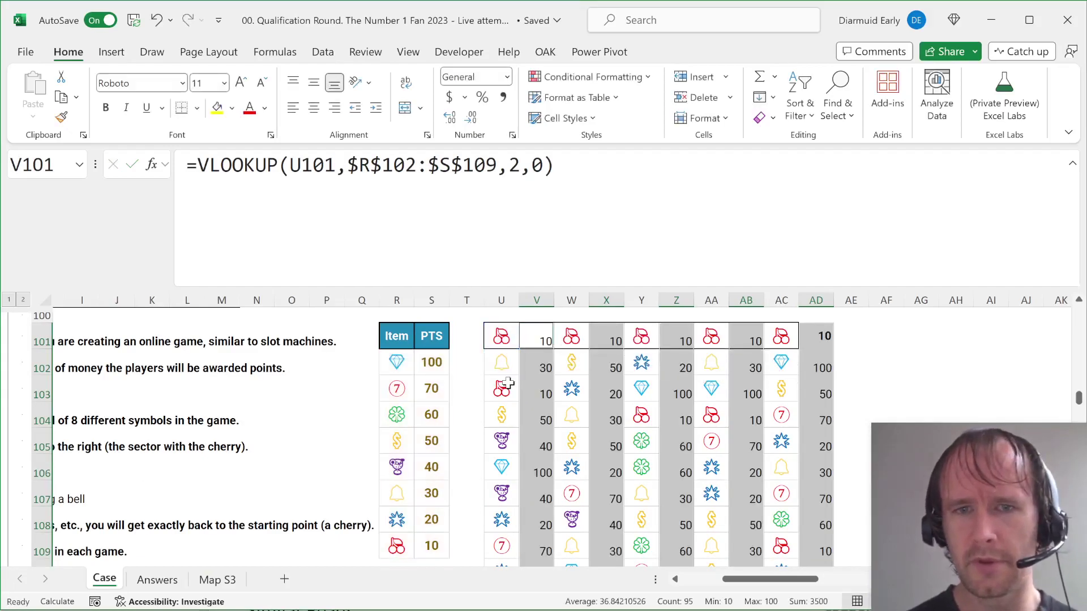
# Step: Name the reel strips range U101:AD119, including the points columns, scrs
pyautogui.press('Left')
pyautogui.hotkey('ctrl', 'shift', 'Down')
pyautogui.hotkey('ctrl', 'shift', 'Right')
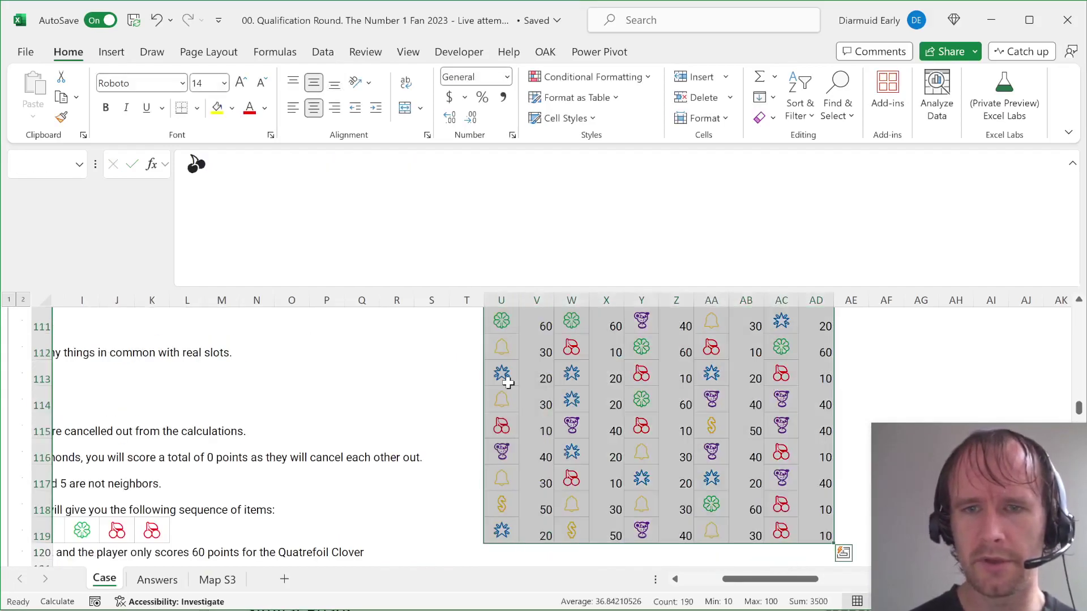
pyautogui.click(50, 165)
pyautogui.write('scr')
pyautogui.press('Escape')
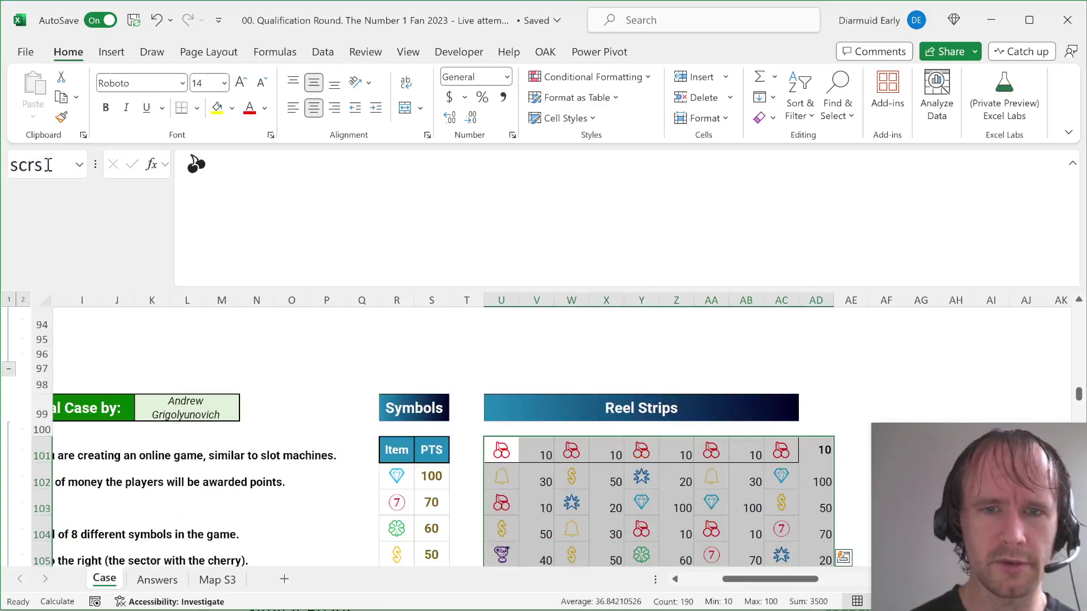
# Step: Start an INDEX formula on the scrs range in M126, beside the Example2 game row
pyautogui.hotkey('ctrl', 'Down')
pyautogui.hotkey('ctrl', 'Left')
pyautogui.hotkey('ctrl', 'Left')
pyautogui.hotkey('ctrl', 'Left')
pyautogui.press('Right')
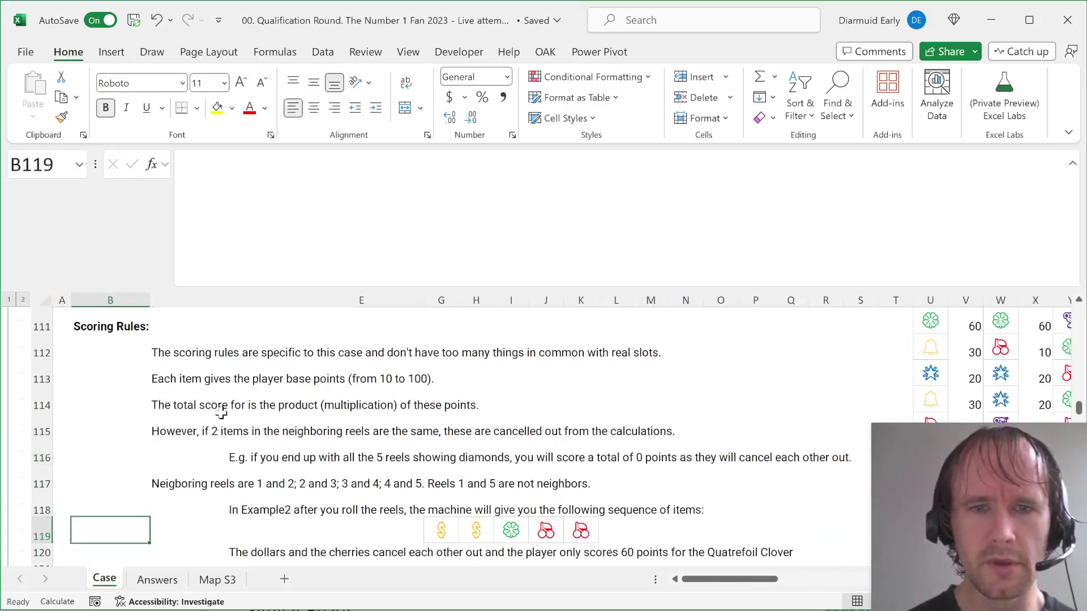
pyautogui.scroll(-2, 418, 434)
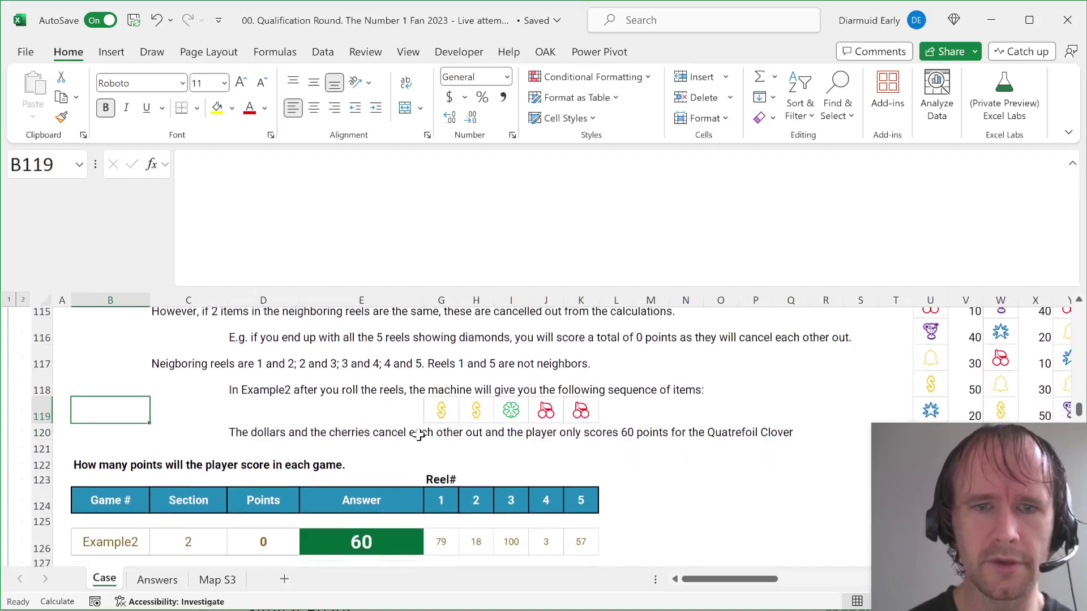
pyautogui.click(642, 486)
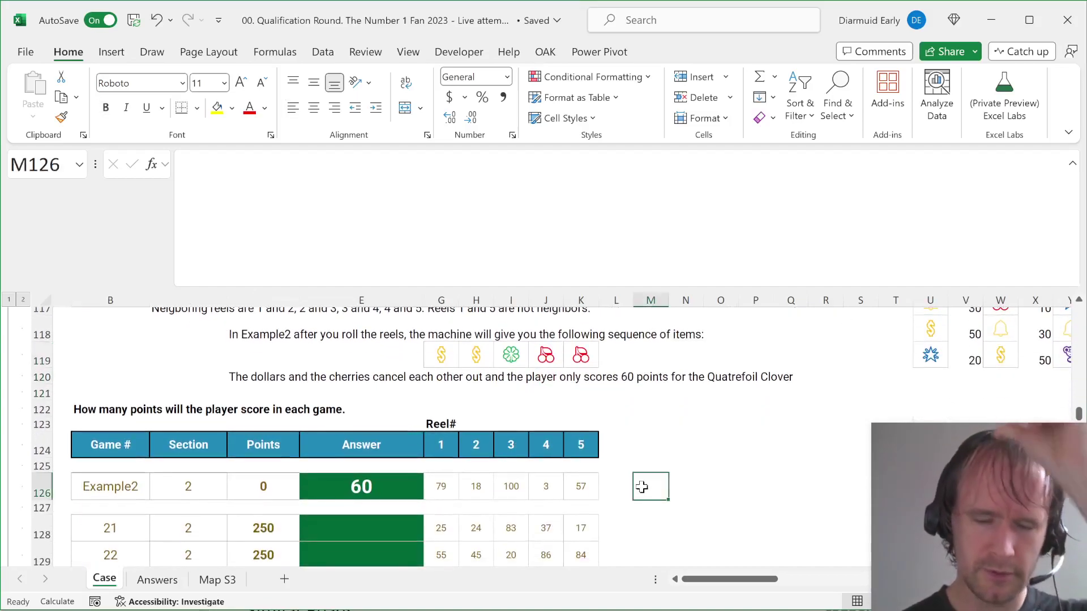
pyautogui.write('=ind')
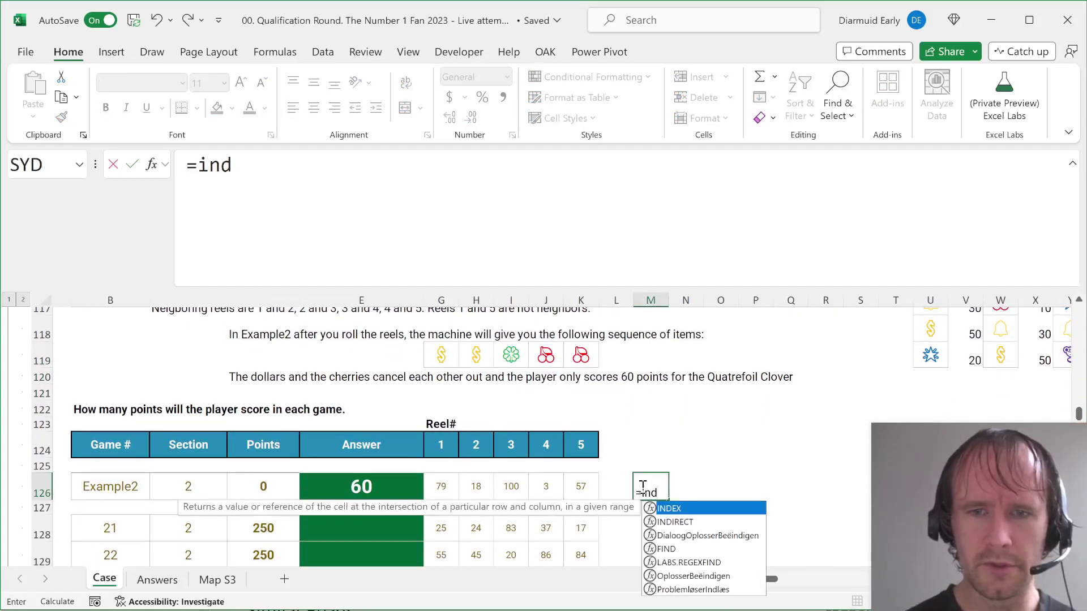
pyautogui.press('Tab')
pyautogui.write('scrs')
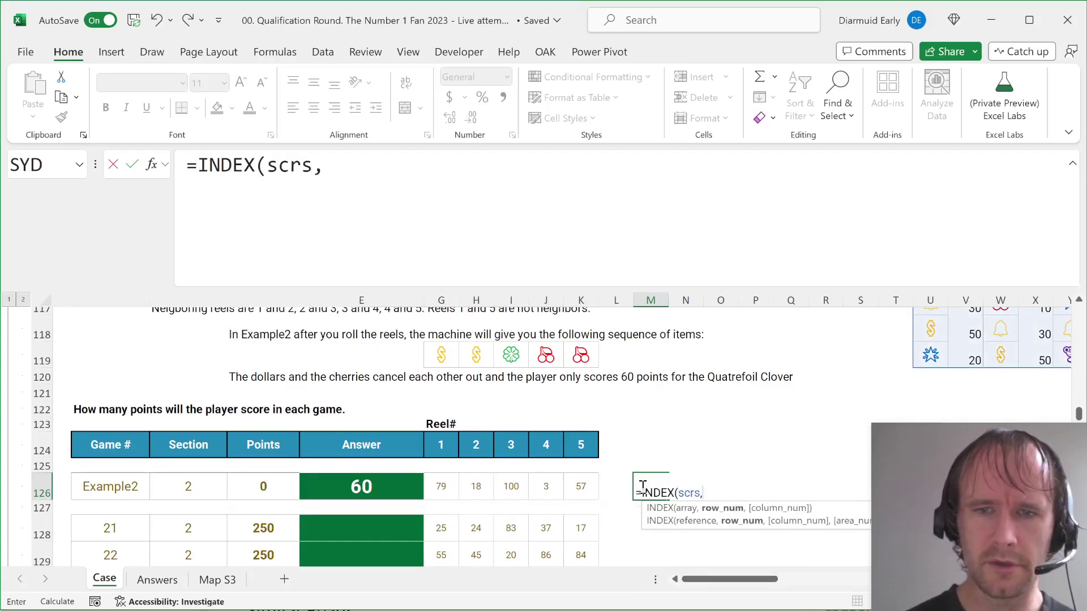
# Step: Set the INDEX row argument in M126 to MOD(G126:K126,19)+1, using Example2's five reel rolls
pyautogui.write(',mod')
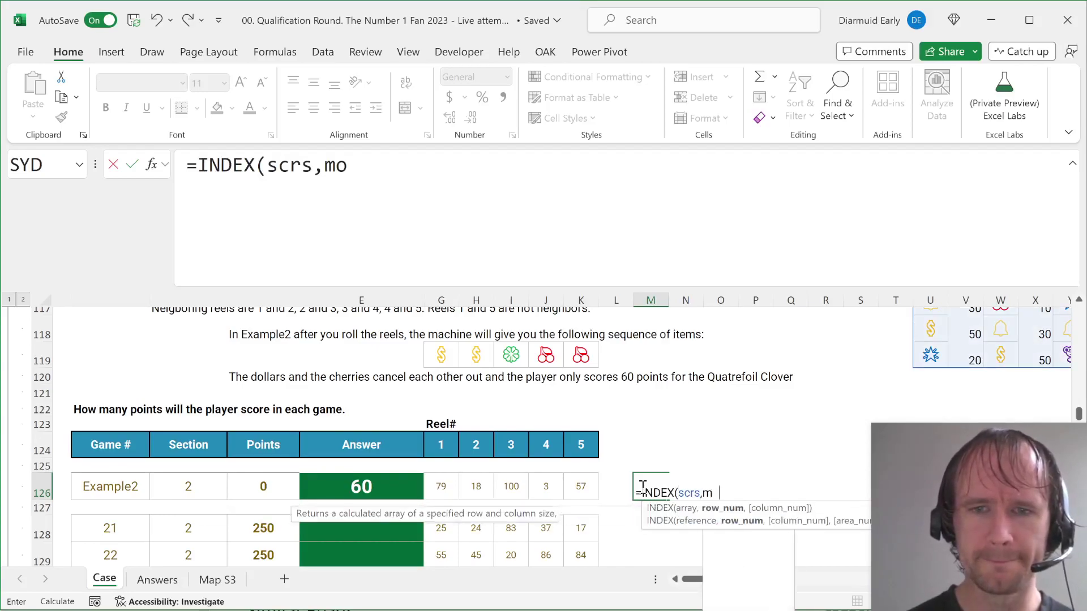
pyautogui.press('Tab')
pyautogui.press('Left')
pyautogui.press('Left')
pyautogui.press('Left')
pyautogui.press('Left')
pyautogui.press('Left')
pyautogui.press('Left')
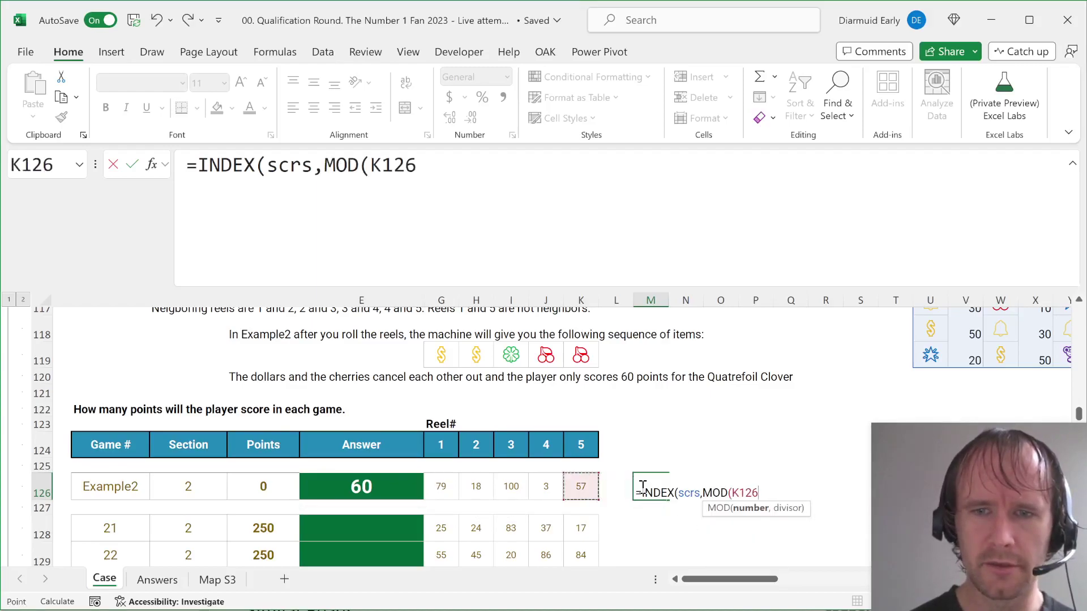
pyautogui.hotkey('shift', 'Right')
pyautogui.hotkey('shift', 'Right')
pyautogui.hotkey('shift', 'Right')
pyautogui.hotkey('shift', 'Right')
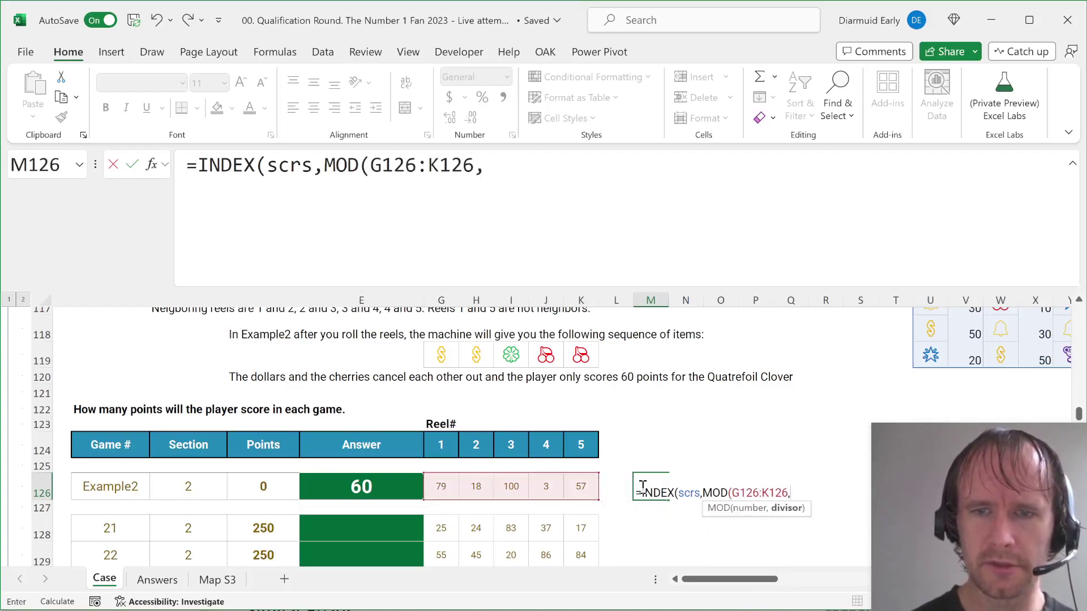
pyautogui.write(',19)+')
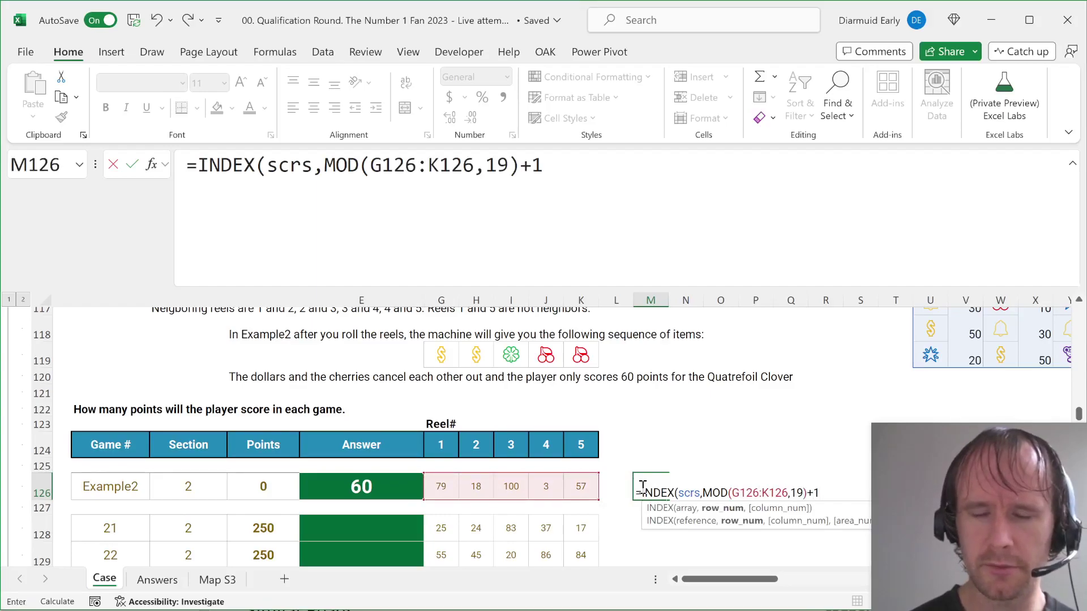
pyautogui.write('1,')
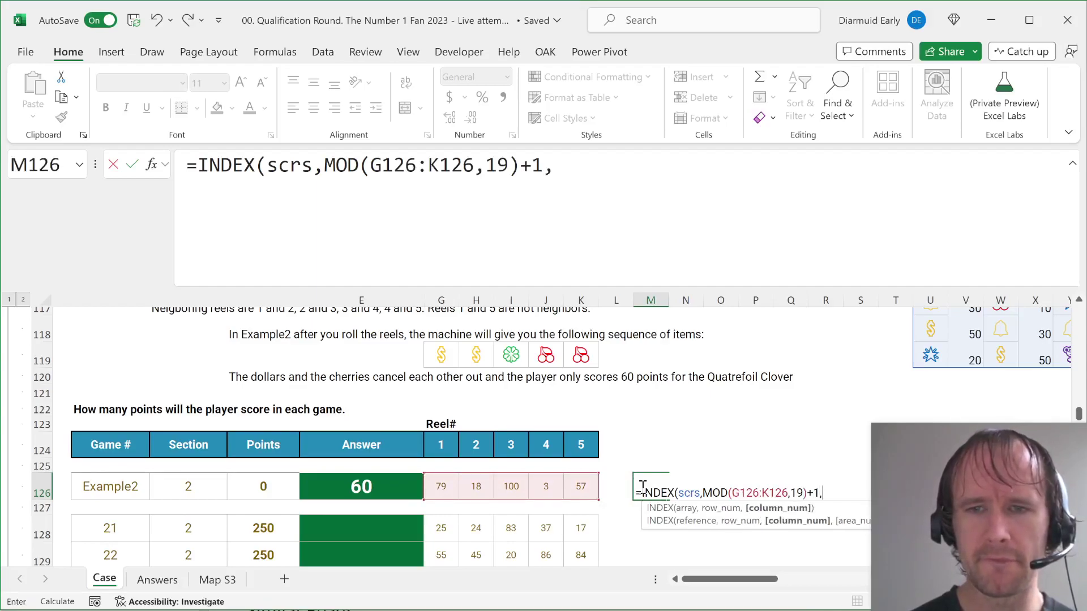
# Step: Set the INDEX column argument to G124:K124*2 from the reel number headers and enter the M126 formula
pyautogui.click(441, 451)
pyautogui.hotkey('shift', 'Right')
pyautogui.hotkey('shift', 'Right')
pyautogui.hotkey('shift', 'Right')
pyautogui.hotkey('shift', 'Right')
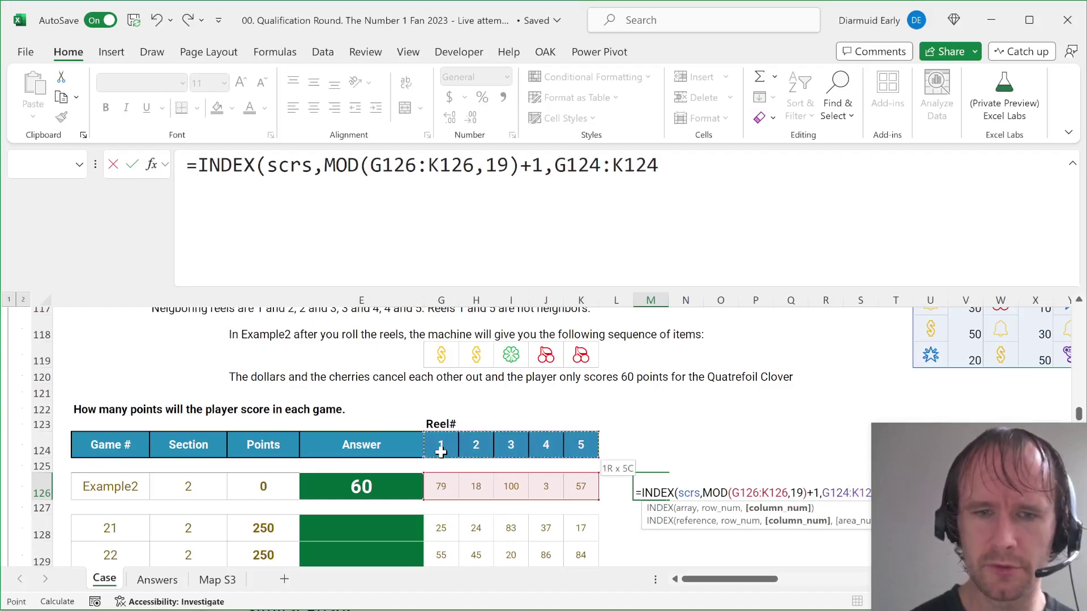
pyautogui.write('*2)')
pyautogui.press('Return')
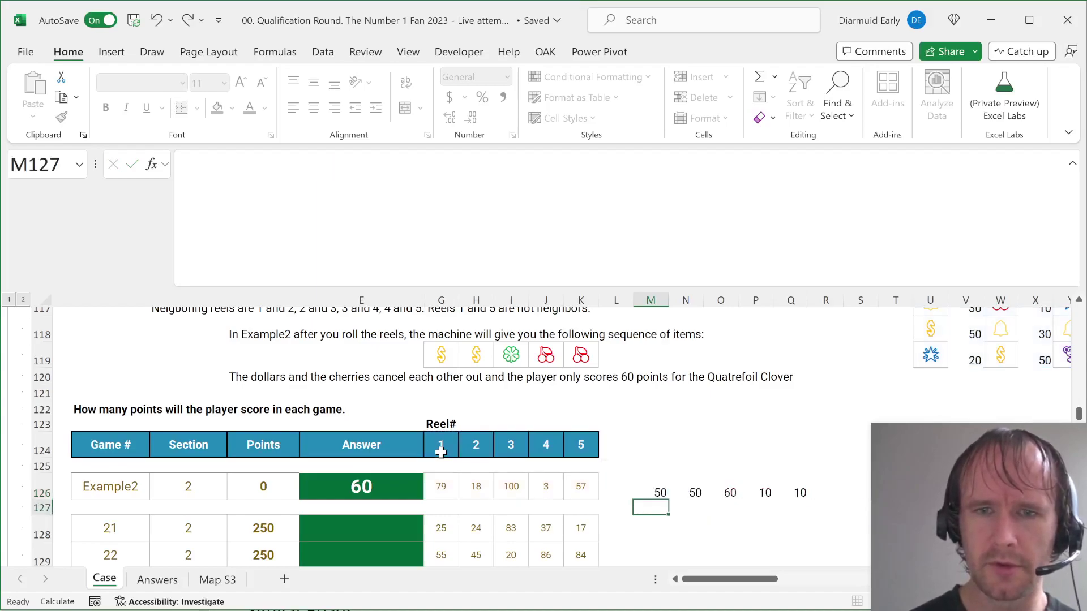
# Step: Reread the Scoring Rules in rows 111 to 120, examining how matching neighboring reels cancel out
pyautogui.scroll(1, 565, 404)
pyautogui.scroll(2, 564, 404)
pyautogui.scroll(-2, 564, 403)
pyautogui.scroll(3, 564, 403)
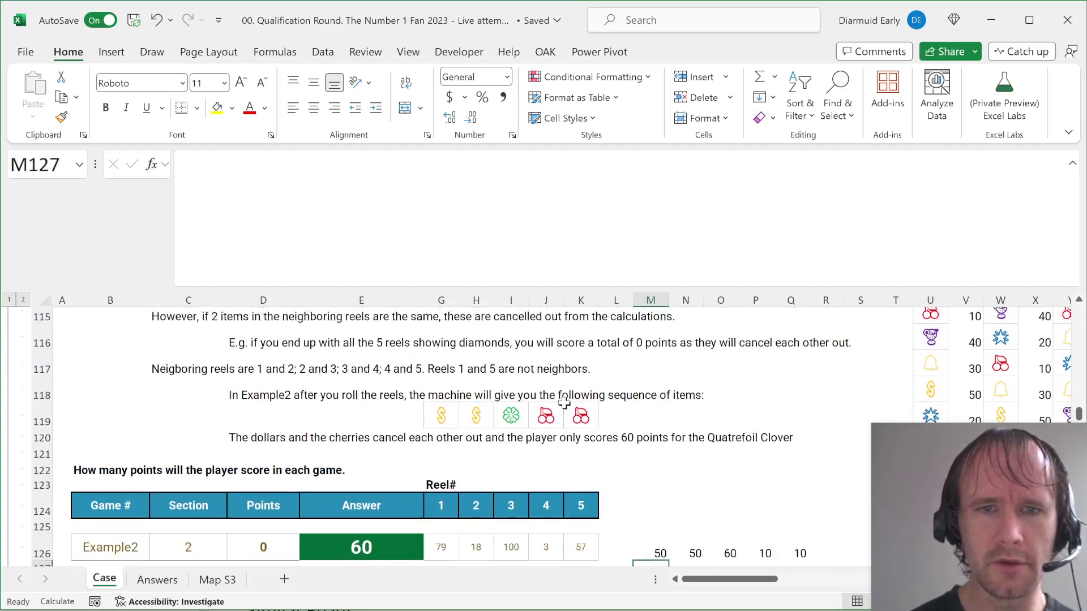
pyautogui.scroll(1, 564, 404)
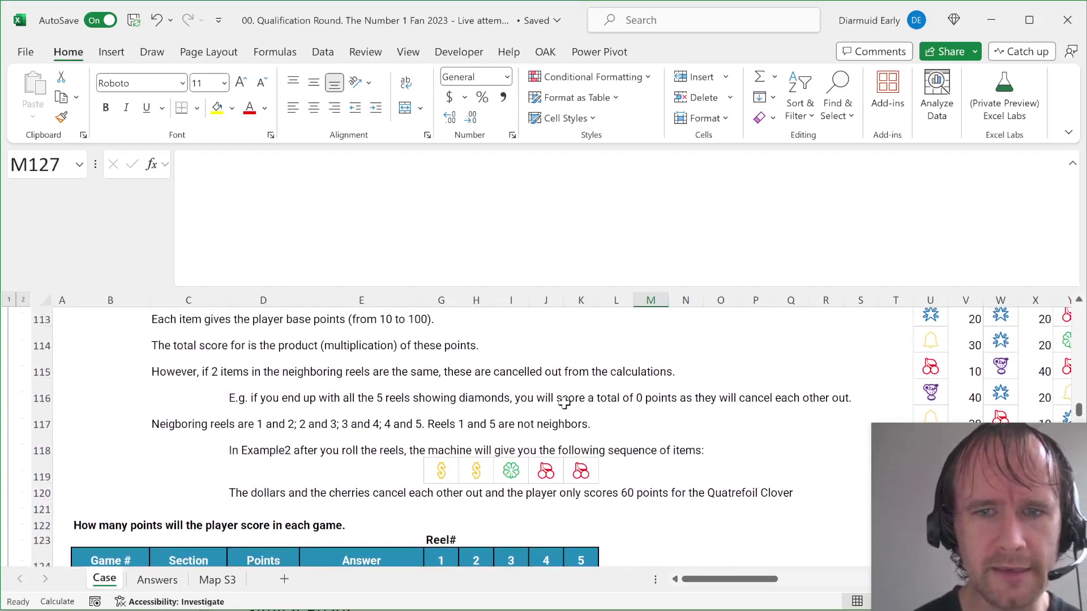
pyautogui.scroll(-2, 565, 404)
pyautogui.scroll(2, 564, 403)
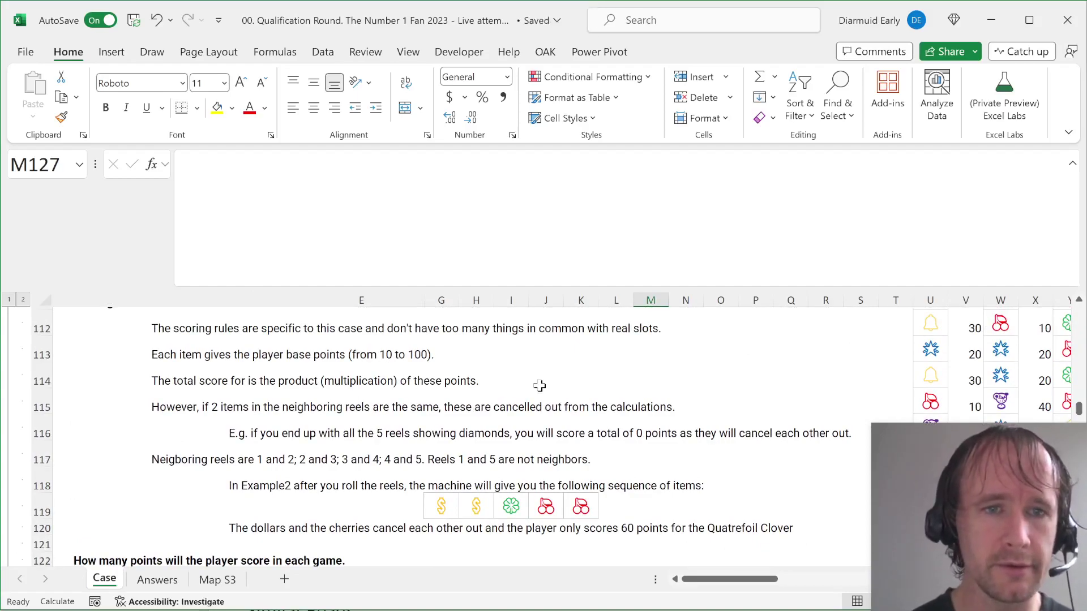
pyautogui.scroll(1, 539, 386)
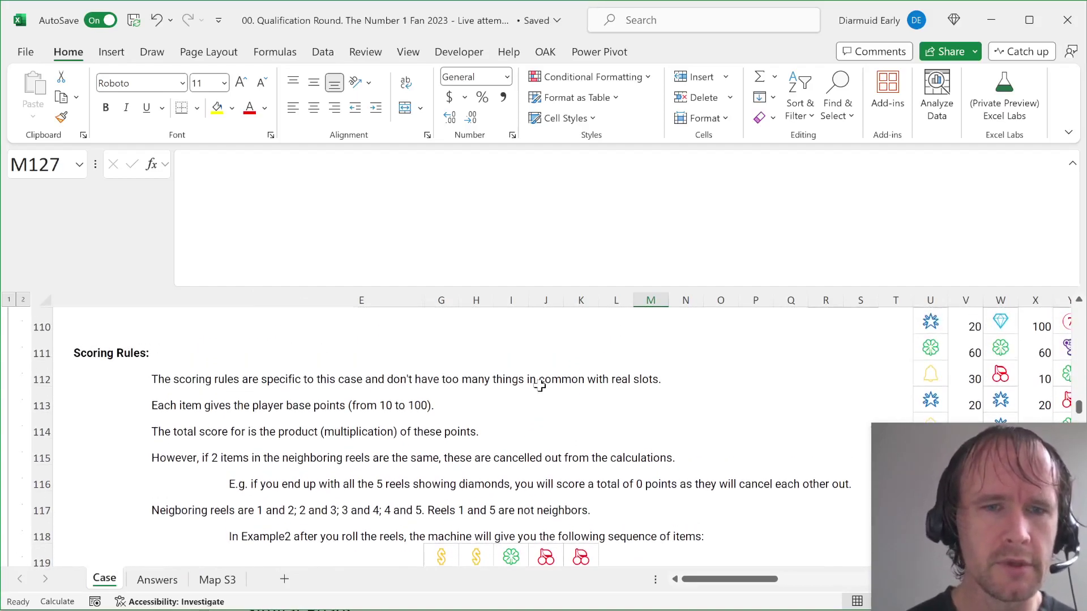
pyautogui.scroll(-1, 539, 386)
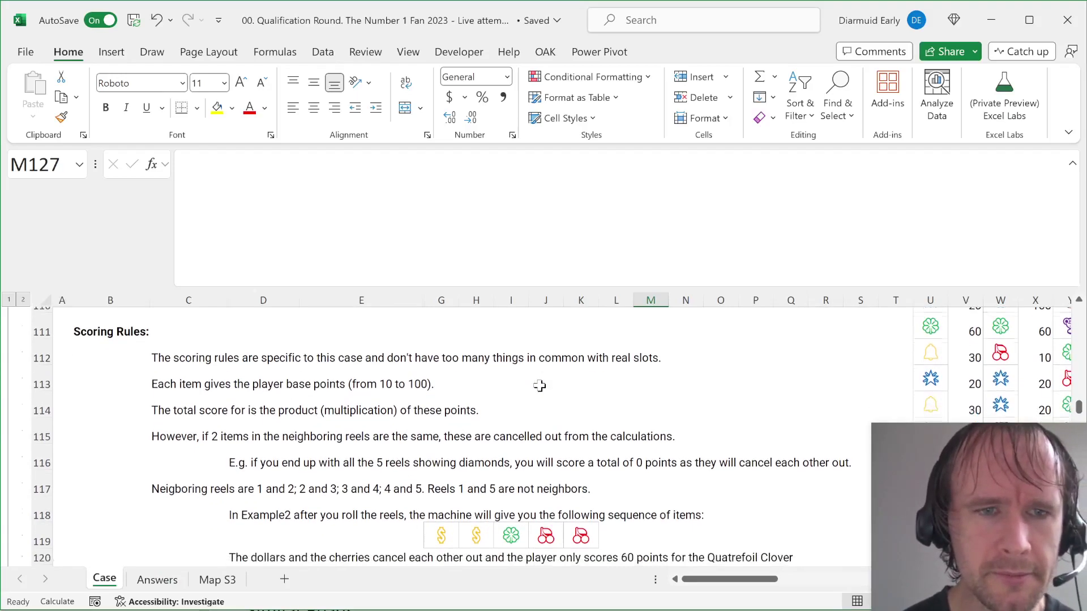
pyautogui.scroll(-1, 539, 386)
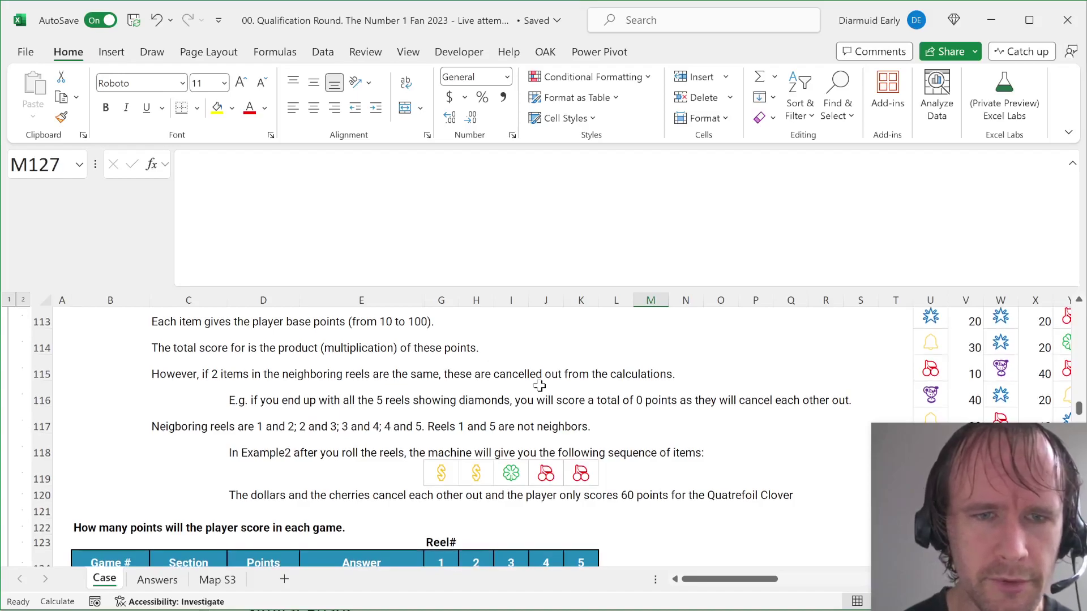
pyautogui.scroll(-1, 539, 386)
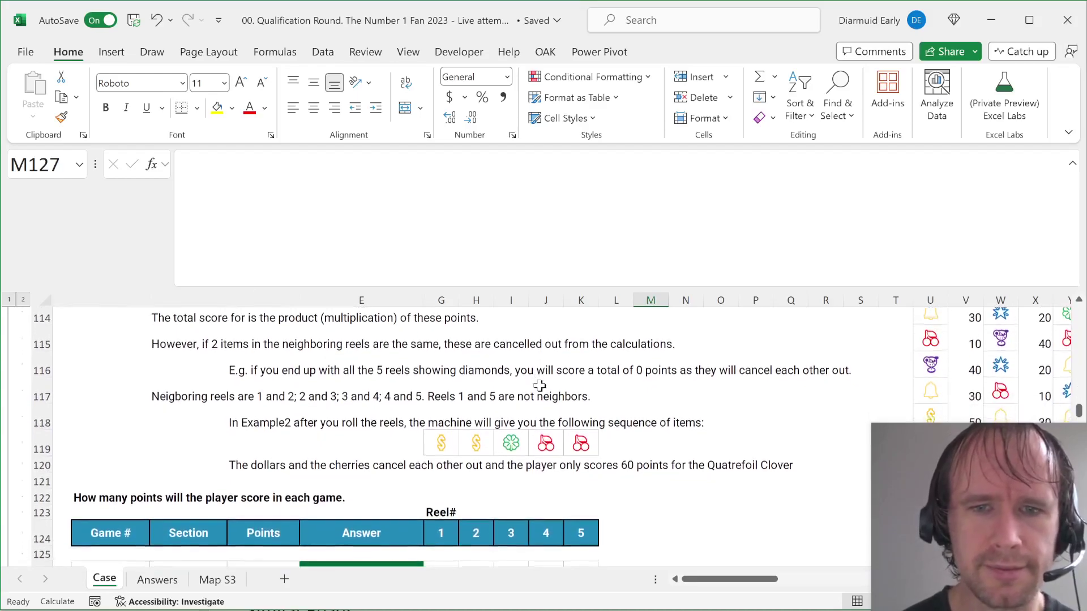
pyautogui.scroll(-1, 539, 386)
pyautogui.scroll(2, 539, 386)
pyautogui.scroll(1, 539, 386)
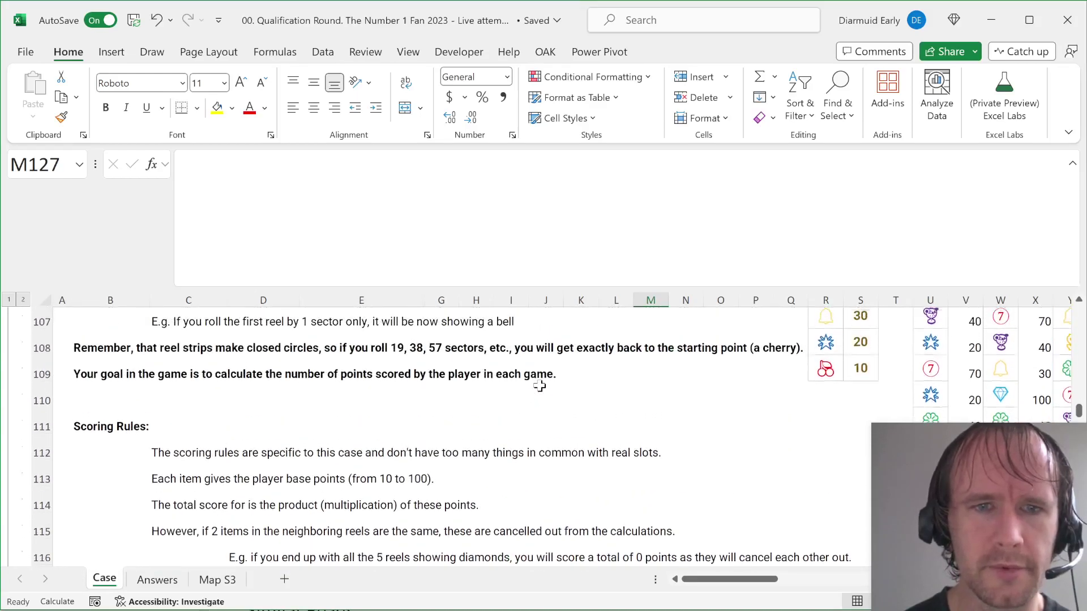
pyautogui.scroll(-1, 539, 386)
pyautogui.scroll(-2, 539, 386)
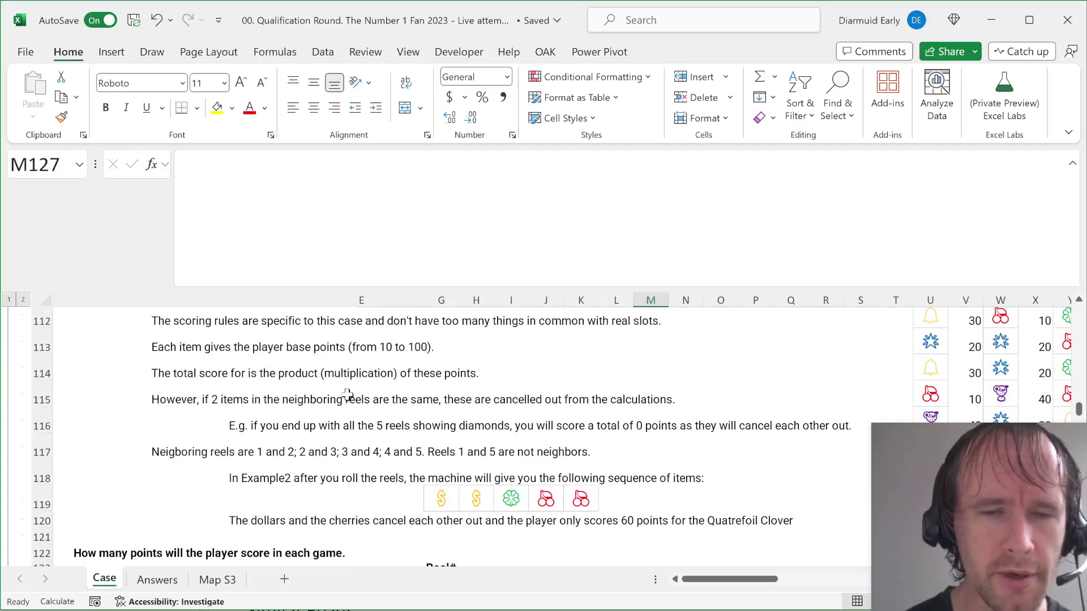
# Step: Review the symbol points table in R102:S109, checking the base points assigned to each symbol
pyautogui.scroll(-4, 526, 511)
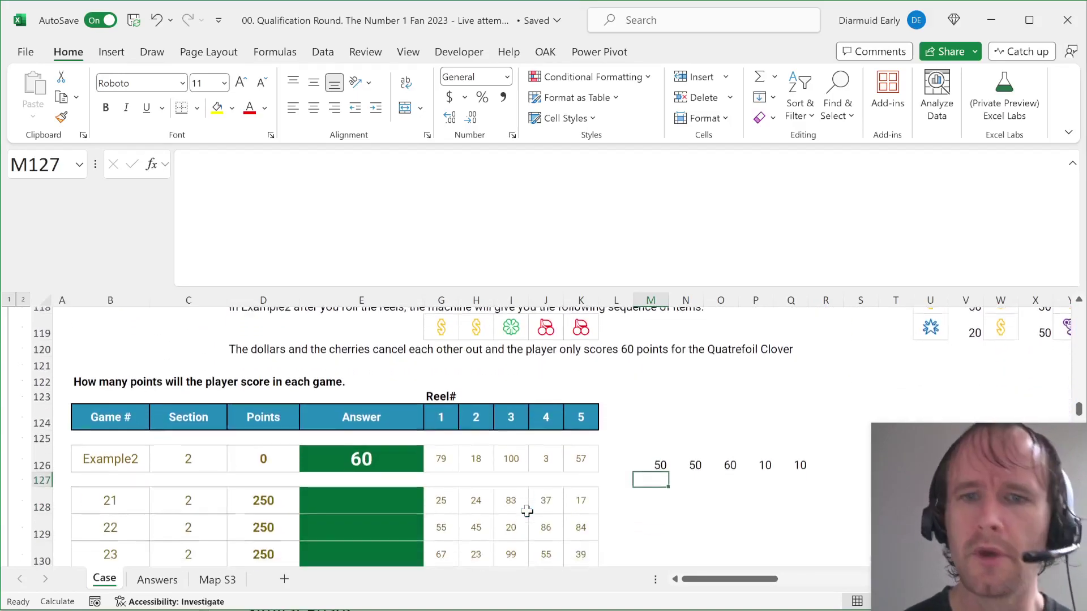
pyautogui.hscroll(2, 526, 511)
pyautogui.scroll(6, 705, 415)
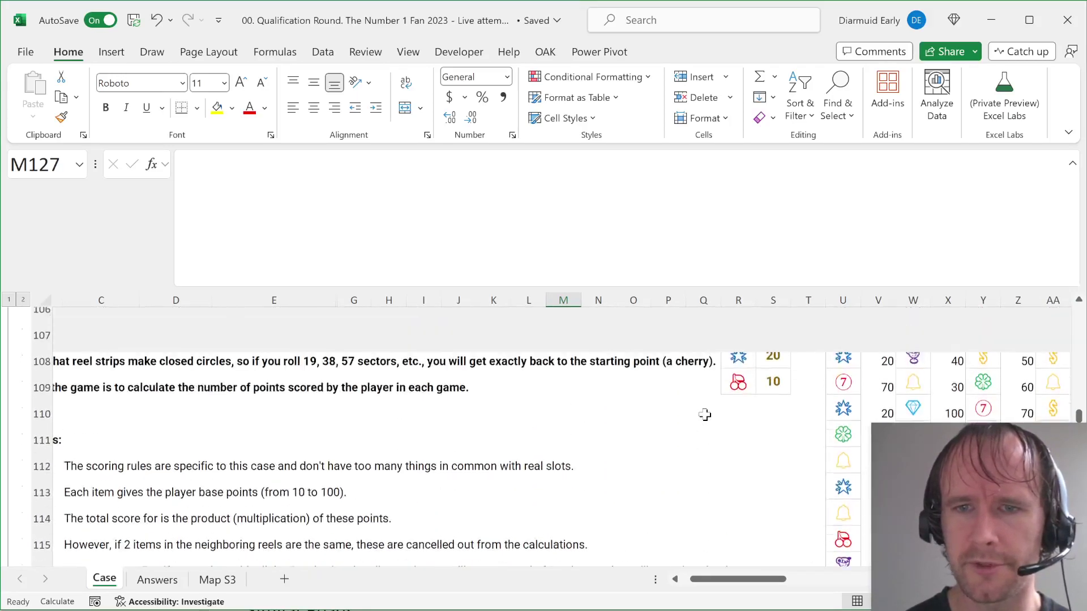
pyautogui.click(774, 320)
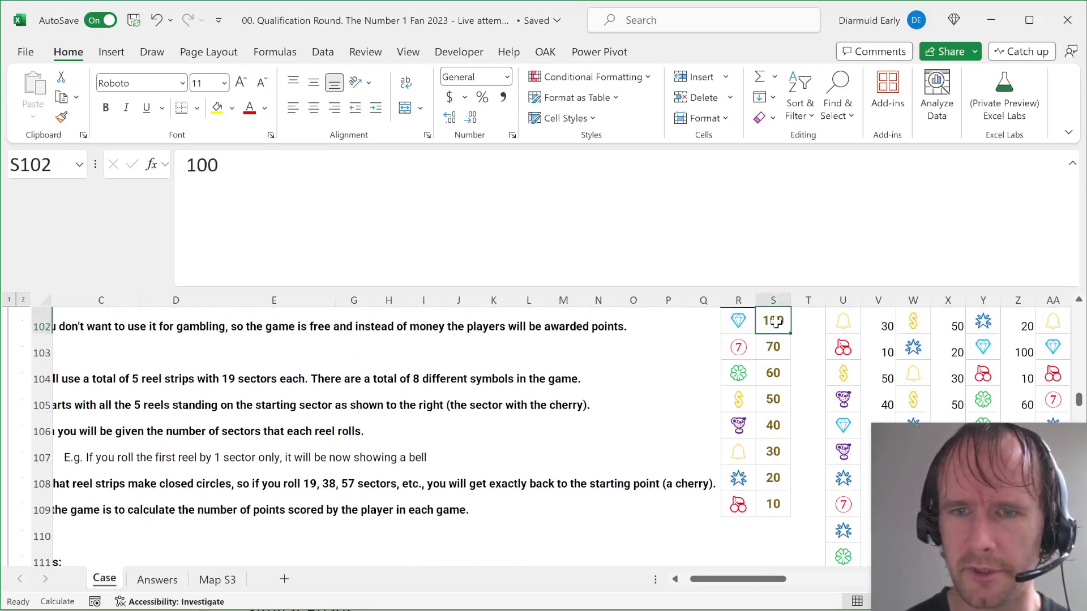
pyautogui.press('Down')
pyautogui.press('Down')
pyautogui.press('Down')
pyautogui.press('Down')
pyautogui.press('Down')
pyautogui.press('Down')
pyautogui.press('Down')
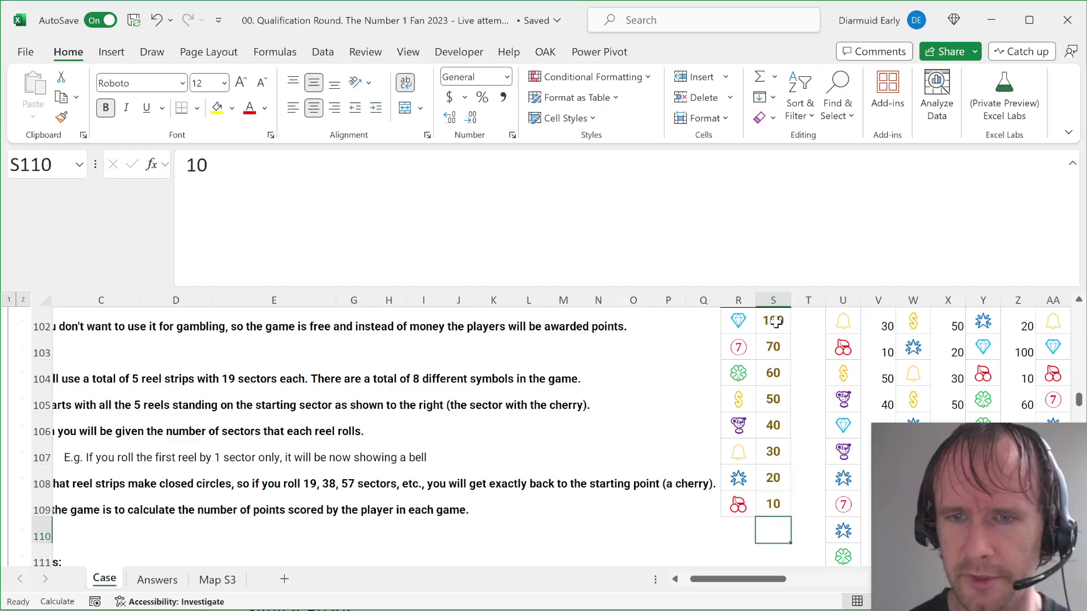
pyautogui.press('Down')
pyautogui.scroll(-6, 756, 489)
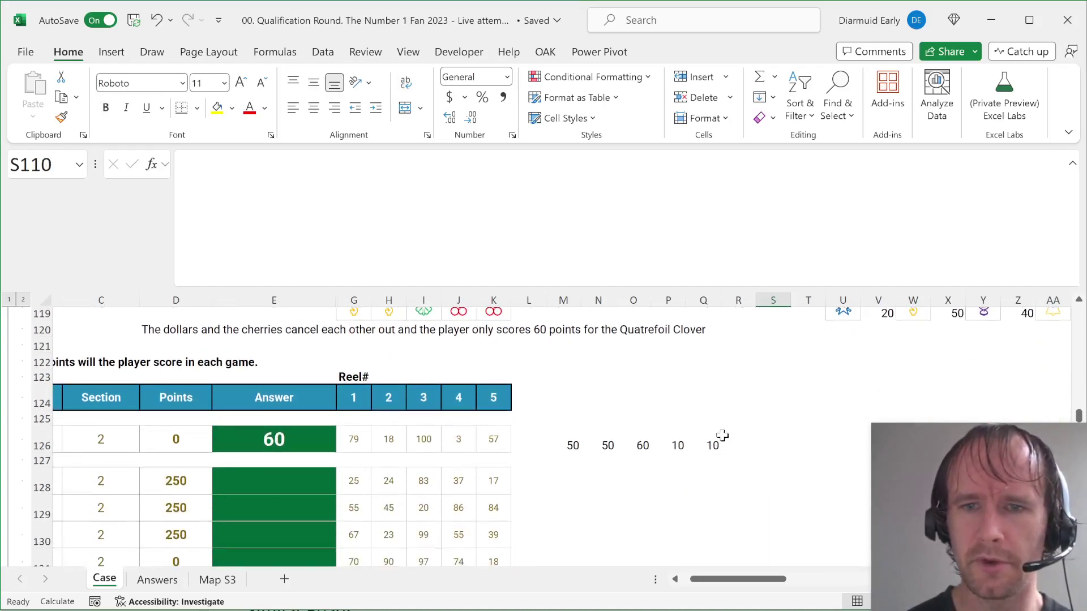
# Step: Start an IF formula in S126 whose test is a COUNTIF over the neighboring reel points L126:N126
pyautogui.click(712, 444)
pyautogui.press('Right')
pyautogui.press('Right')
pyautogui.write('=')
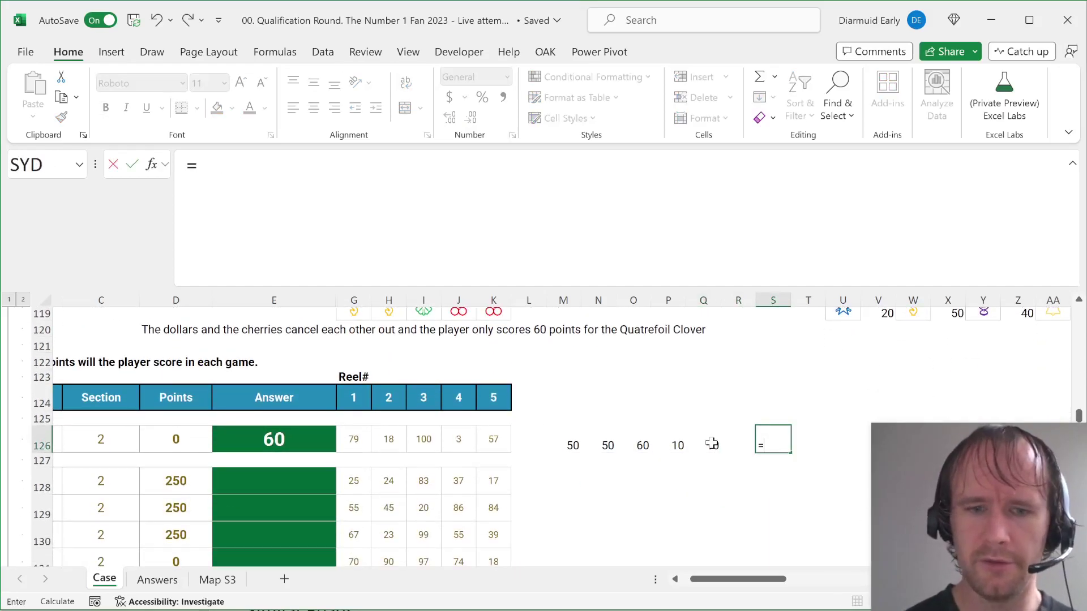
pyautogui.write('IF(countif(')
pyautogui.click(711, 444)
pyautogui.press('Left')
pyautogui.press('Left')
pyautogui.press('Left')
pyautogui.press('Left')
pyautogui.press('Left')
pyautogui.hotkey('shift', 'Right')
pyautogui.hotkey('shift', 'Right')
pyautogui.write(',')
# Step: Complete the S126 formula as =IF(COUNTIF(L126:N126,M126)>1,1,M126) so points matching a neighbor become 1
pyautogui.press('Left')
pyautogui.press('Left')
pyautogui.press('Left')
pyautogui.press('Left')
pyautogui.press('Left')
pyautogui.press('Left')
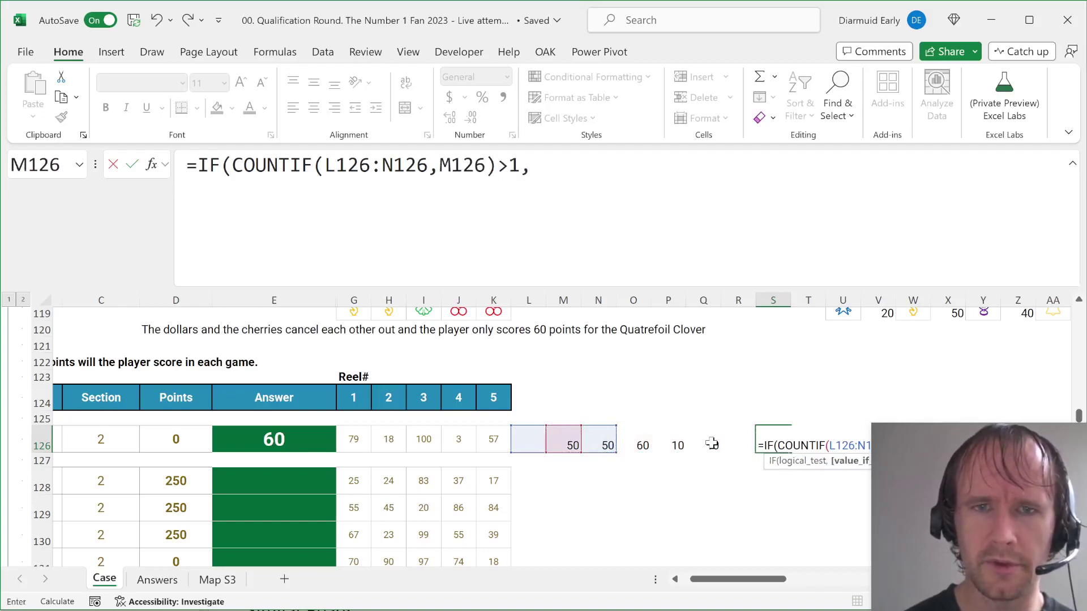
pyautogui.press('Left')
pyautogui.press('Left')
pyautogui.press('Left')
pyautogui.press('Left')
pyautogui.press('Left')
pyautogui.press('Left')
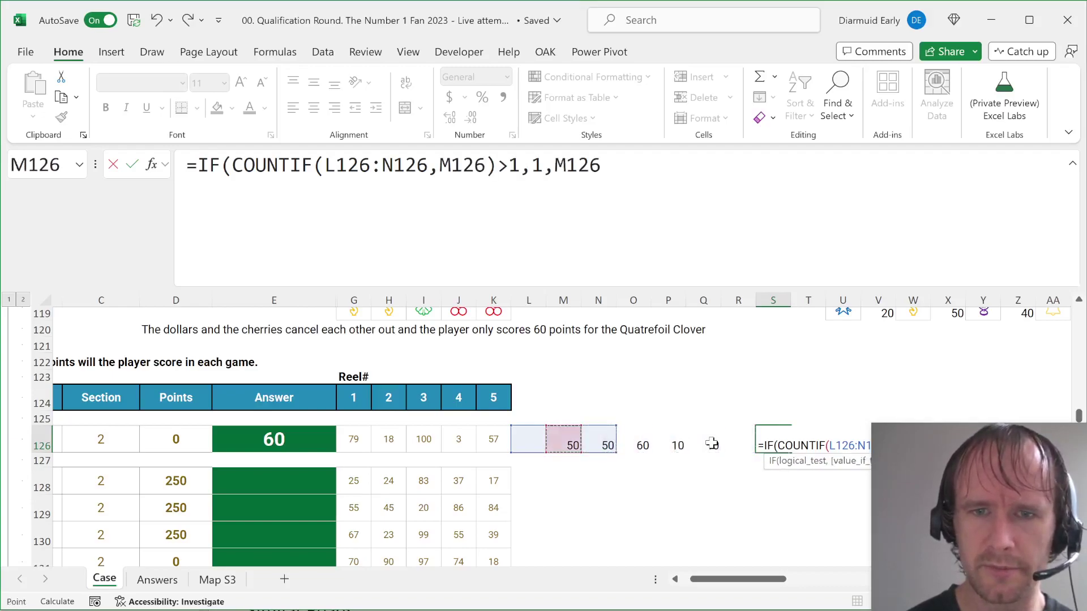
pyautogui.write(')')
pyautogui.press('Return')
# Step: Fill the S126 cancellation formula across to W126, covering all five reels
pyautogui.press('Up')
pyautogui.hotkey('shift', 'Right')
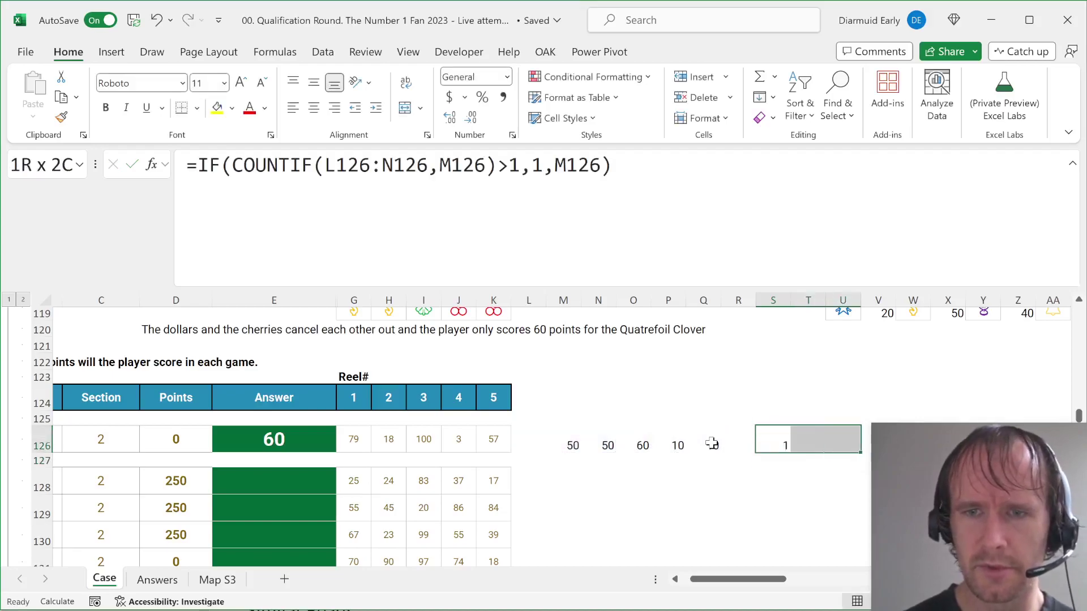
pyautogui.hscroll(4, 711, 443)
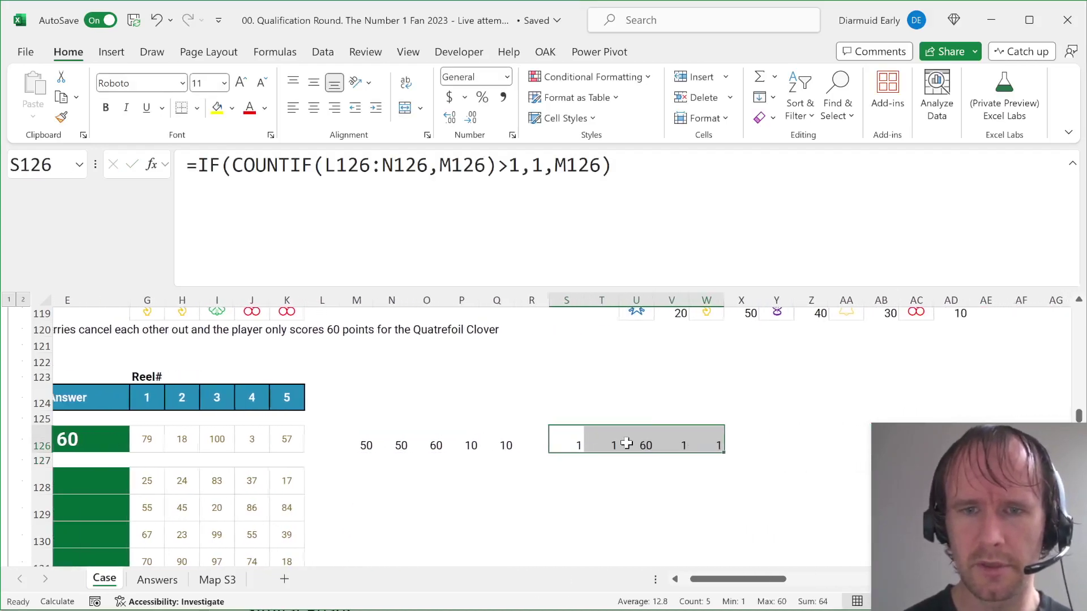
# Step: Replace the Example2 answer in E126 with =PRODUCT(S126:W126)
pyautogui.hotkey('ctrl', 'Right')
pyautogui.press('Right')
pyautogui.press('Right')
pyautogui.hotkey('ctrl', 'Left')
pyautogui.hotkey('ctrl', 'Left')
pyautogui.hotkey('ctrl', 'Left')
pyautogui.hotkey('ctrl', 'Left')
pyautogui.hotkey('ctrl', 'Left')
pyautogui.hotkey('ctrl', 'Left')
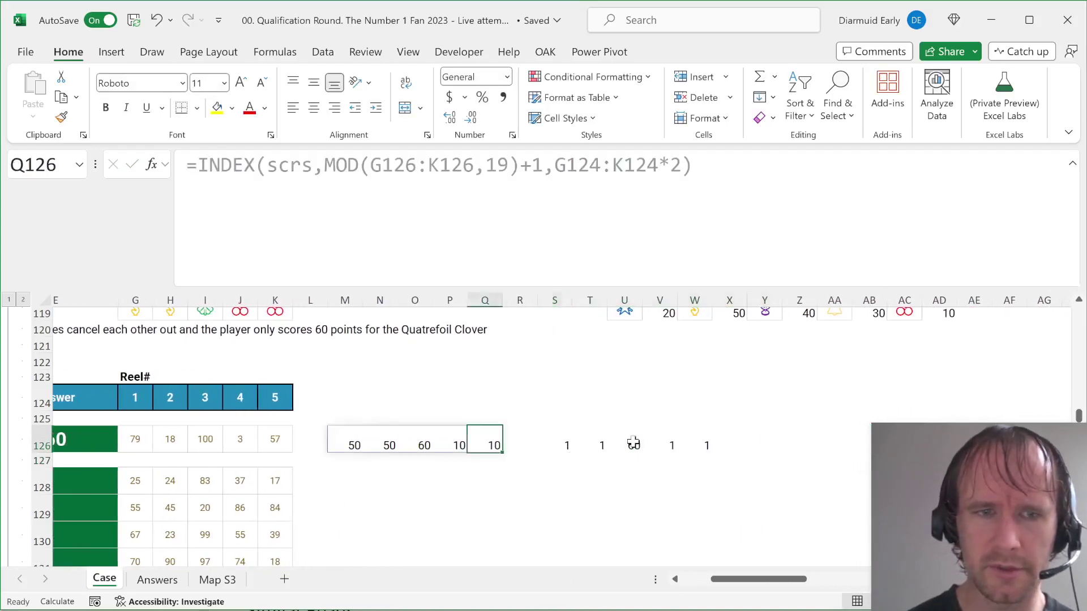
pyautogui.press('Right')
pyautogui.press('Right')
pyautogui.press('Right')
pyautogui.press('Right')
pyautogui.press('Left')
pyautogui.press('Left')
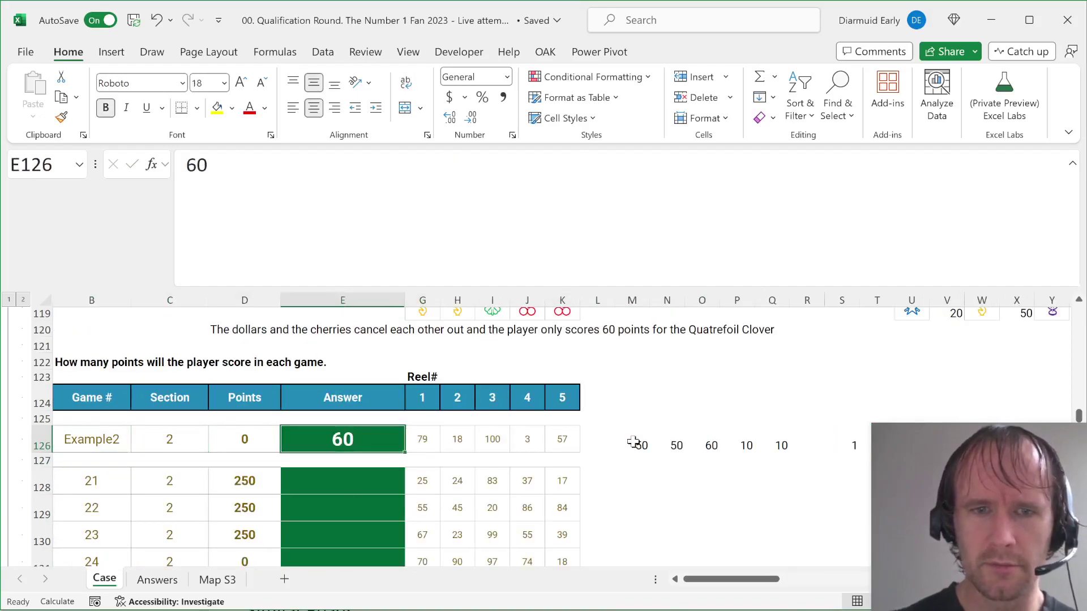
pyautogui.write('=prod')
pyautogui.press('Tab')
pyautogui.hotkey('ctrl', 'Right')
pyautogui.hotkey('ctrl', 'Right')
pyautogui.hotkey('ctrl', 'Right')
pyautogui.hotkey('ctrl', 'Right')
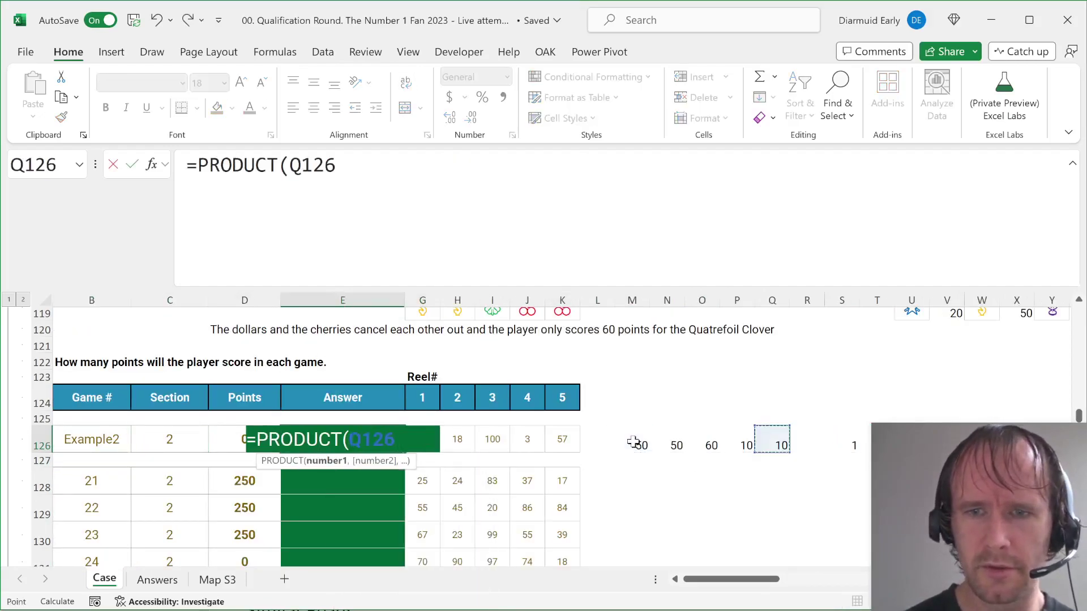
pyautogui.hotkey('ctrl', 'shift', 'Right')
pyautogui.write(')')
pyautogui.press('Return')
pyautogui.press('Up')
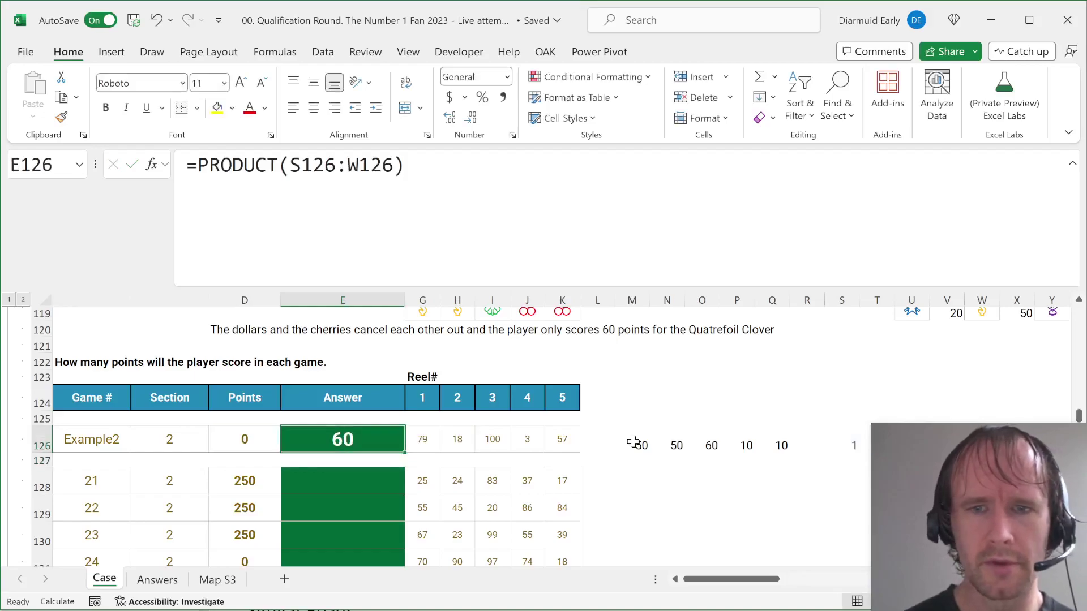
# Step: Copy the helper formulas in M126:W126 to the game rows from row 128 down, starting in column M
pyautogui.hotkey('ctrl', 'Right')
pyautogui.hotkey('ctrl', 'Right')
pyautogui.hotkey('ctrl', 'shift', 'Right')
pyautogui.hotkey('ctrl', 'shift', 'Right')
pyautogui.hotkey('ctrl', 'c')
pyautogui.press('Down')
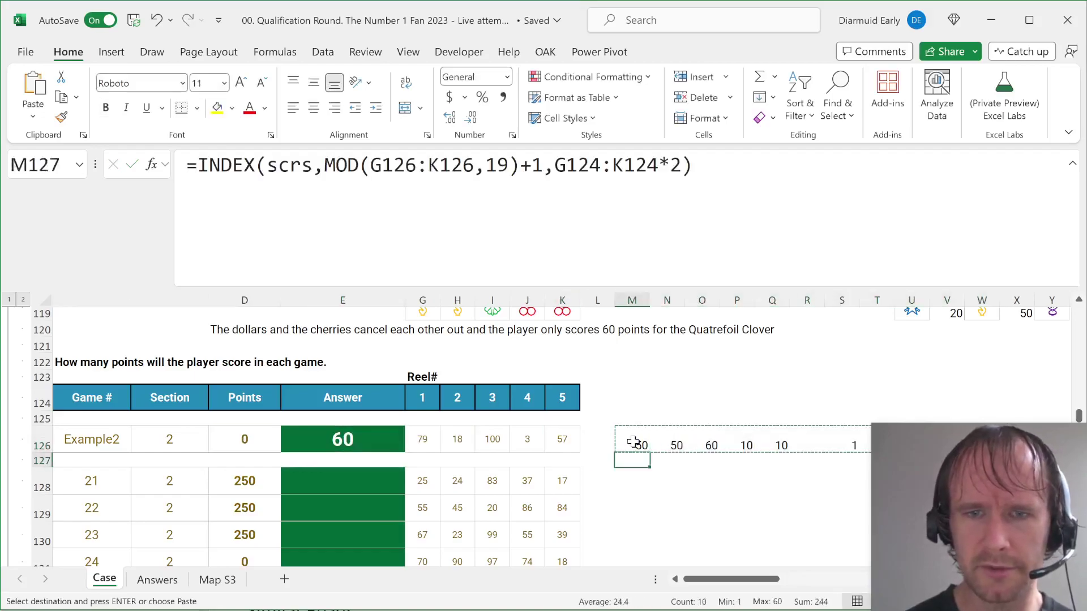
pyautogui.press('Down')
pyautogui.hotkey('ctrl', 'Left')
pyautogui.hotkey('ctrl', 'shift', 'Down')
pyautogui.hotkey('shift', 'Right')
pyautogui.hotkey('shift', 'Right')
pyautogui.hotkey('ctrl', '.')
pyautogui.hotkey('shift', 'Right')
pyautogui.hotkey('shift', 'Right')
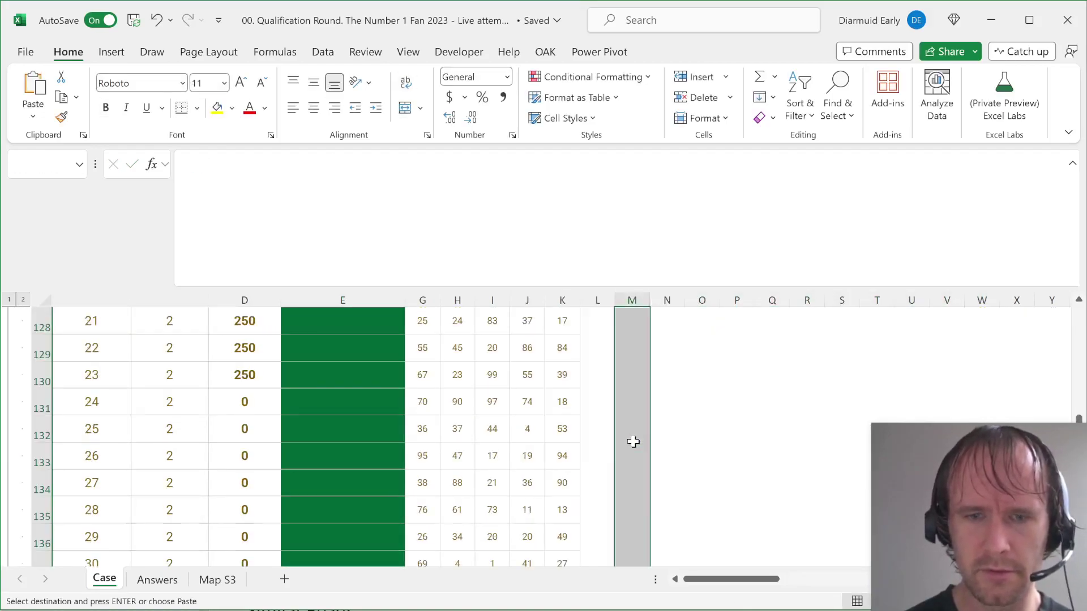
pyautogui.hotkey('ctrl', 'v')
# Step: Make the reel number reference in the M126 INDEX formula absolute, as $G$124:$K$124*2
pyautogui.hotkey('ctrl', 'Down')
pyautogui.press('Left')
pyautogui.press('Up')
pyautogui.press('Right')
pyautogui.hotkey('ctrl', 'Up')
pyautogui.hotkey('ctrl', 'Up')
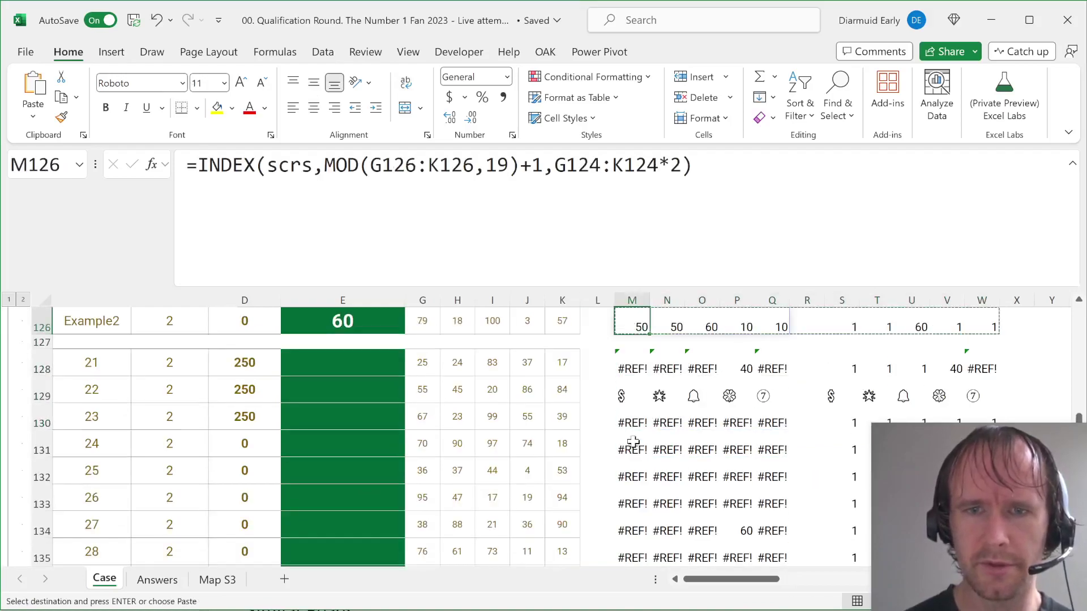
pyautogui.press('Up')
pyautogui.press('Down')
pyautogui.click(379, 166)
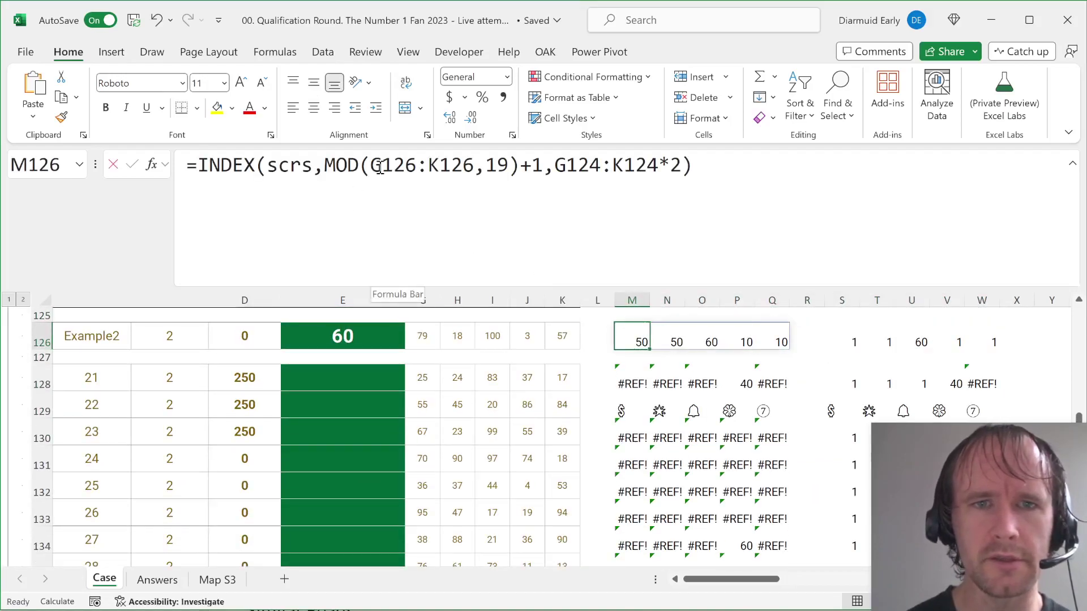
pyautogui.moveTo(583, 164); pyautogui.dragTo(640, 165)
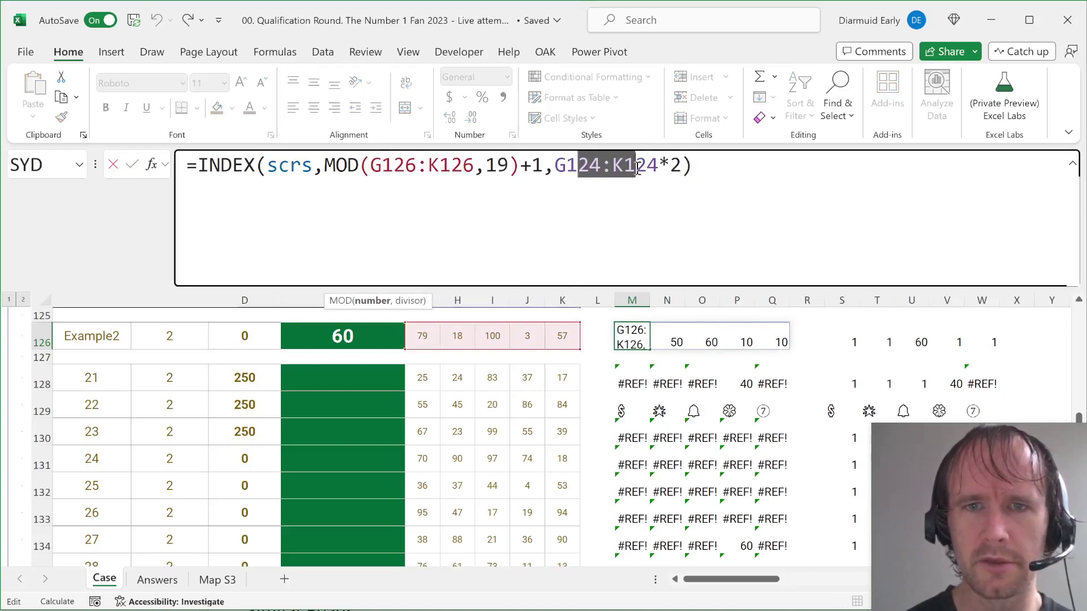
pyautogui.press('F4')
pyautogui.hotkey('ctrl', 'Return')
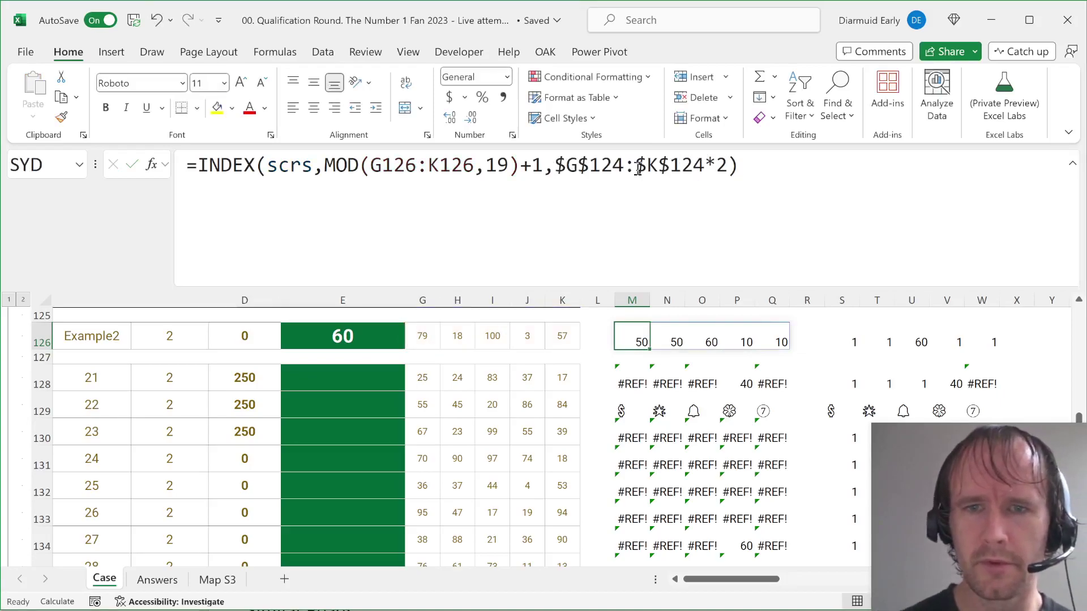
# Step: Copy the reel score formula from the Example2 row (M126) down to M128:M147 for games 21–40
pyautogui.hotkey('ctrl', 'c')
pyautogui.press('Down')
pyautogui.press('Down')
pyautogui.hotkey('ctrl', 'shift', 'Down')
pyautogui.hotkey('ctrl', 'BackSpace')
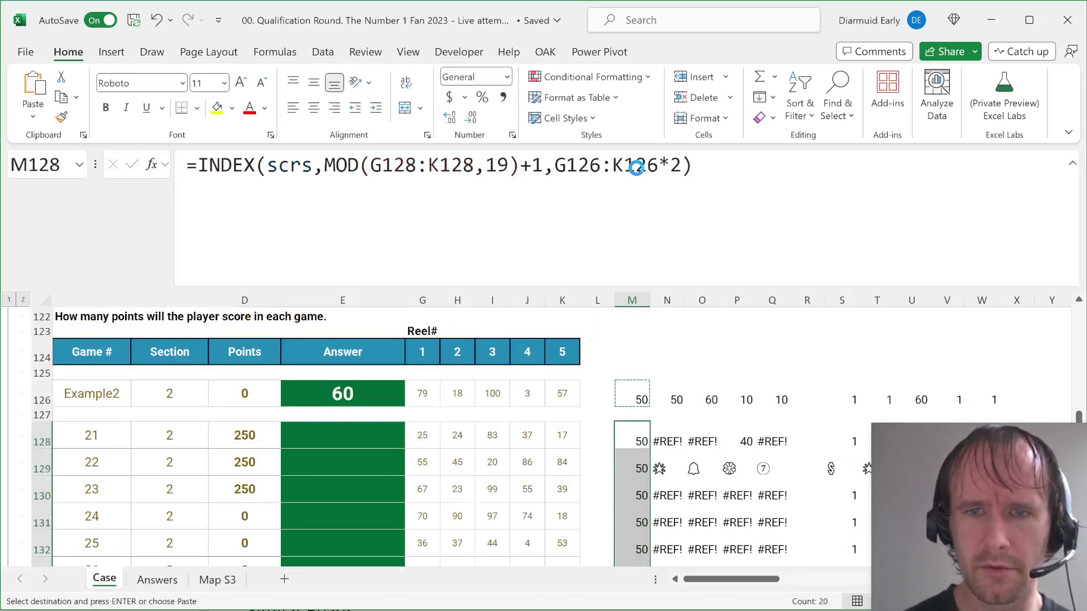
pyautogui.hotkey('ctrl', 'v')
# Step: Copy the Example2 answer formula from E126 into the answer cell of game 21 (E128)
pyautogui.press('Left')
pyautogui.press('Left')
pyautogui.press('Left')
pyautogui.press('Up')
pyautogui.press('Up')
pyautogui.press('Left')
pyautogui.press('Left')
pyautogui.press('Left')
pyautogui.press('Left')
pyautogui.hotkey('ctrl', 'c')
pyautogui.press('Down')
pyautogui.press('Down')
pyautogui.hotkey('ctrl', 'v')
pyautogui.press('Left')
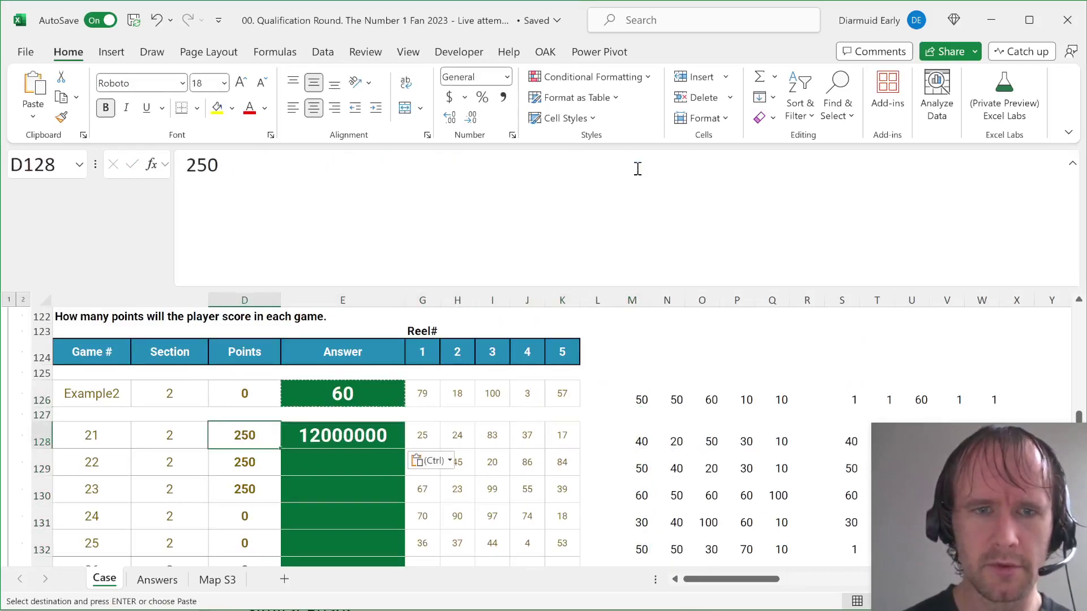
# Step: Paste the copied answer formula down the remaining Section 2 answers, through game 40 (E147)
pyautogui.hotkey('ctrl', 'shift', 'Down')
pyautogui.hotkey('shift', 'Right')
pyautogui.press('Tab')
pyautogui.hotkey('shift', 'Right')
pyautogui.hotkey('ctrl', 'v')
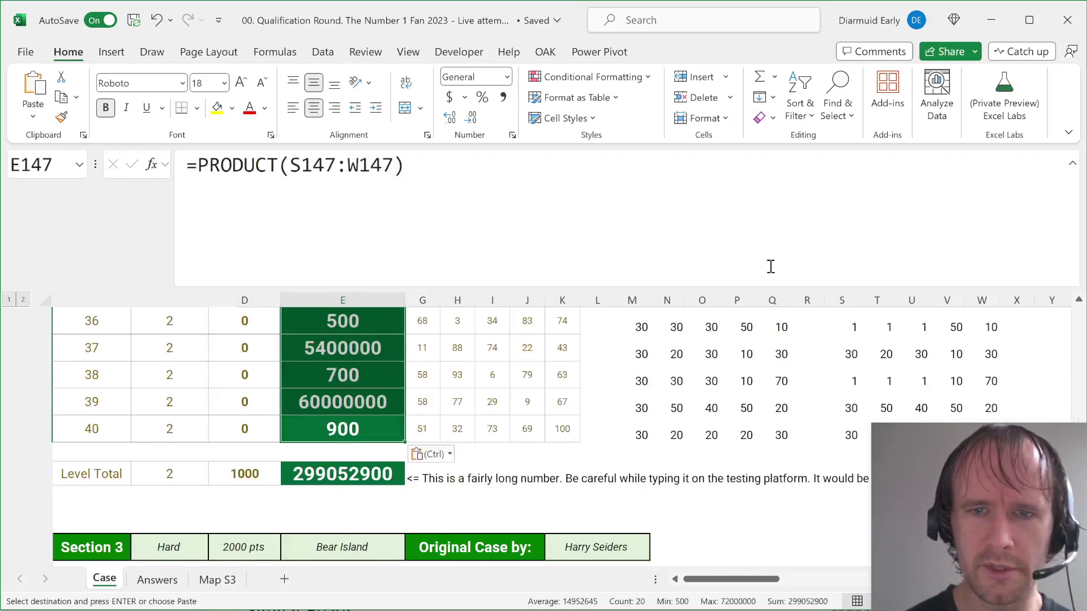
# Step: Look over the start of Section 3 and read the bonus questions table near the start of the Case sheet
pyautogui.scroll(-1, 655, 491)
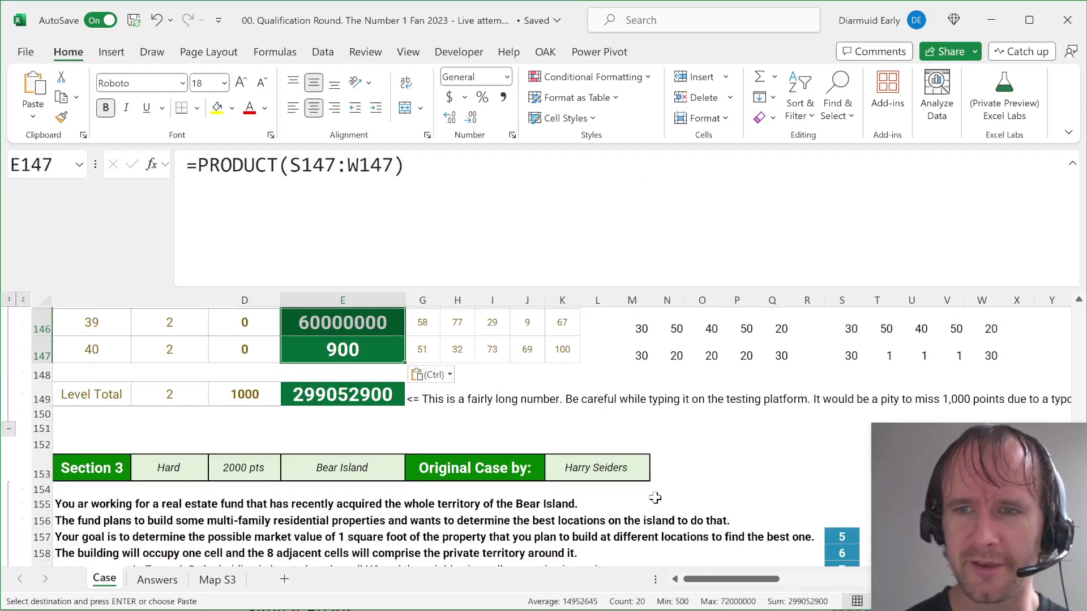
pyautogui.scroll(-2, 478, 463)
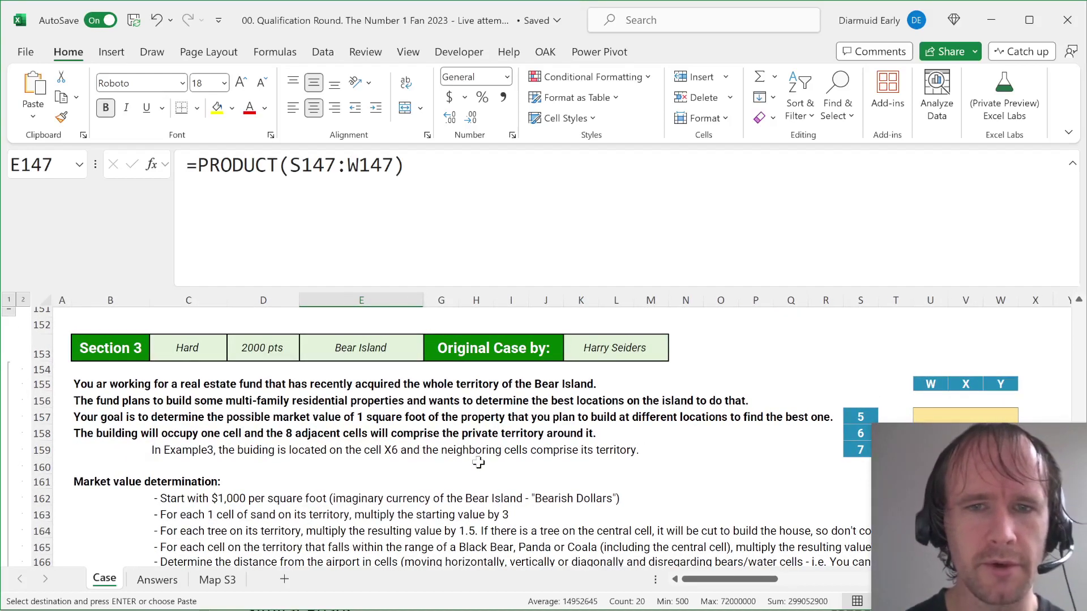
pyautogui.scroll(20, 478, 463)
pyautogui.scroll(9, 478, 463)
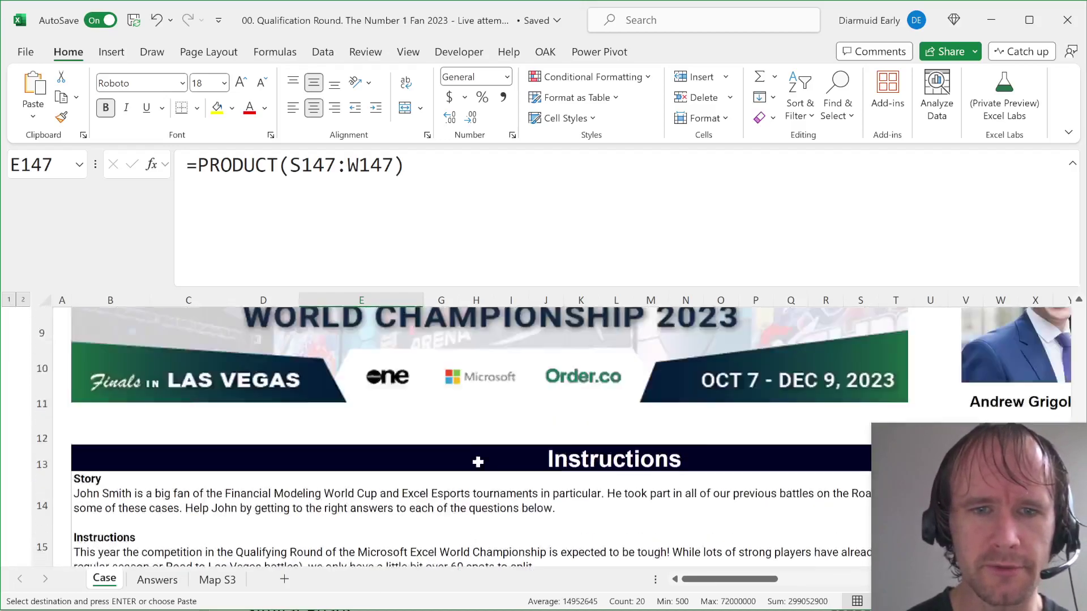
pyautogui.scroll(-4, 479, 463)
pyautogui.scroll(-3, 479, 463)
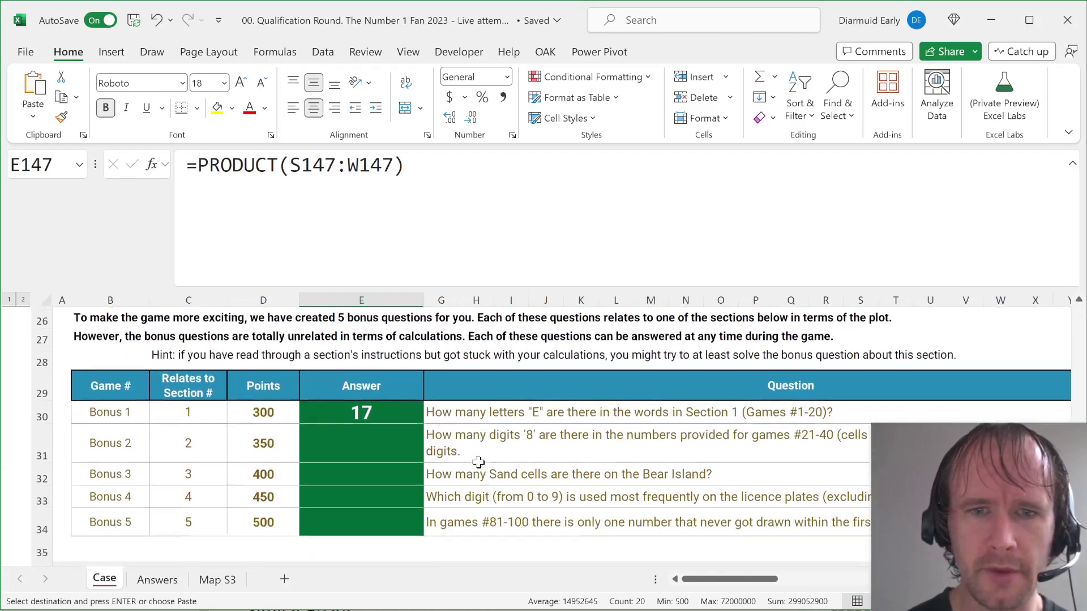
pyautogui.scroll(1, 478, 463)
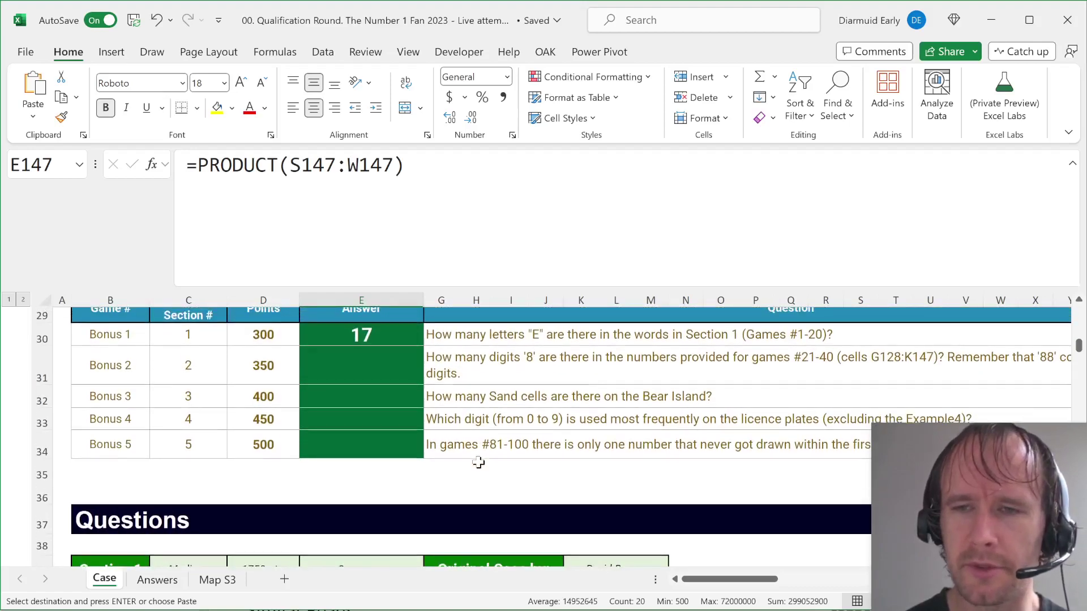
pyautogui.hscroll(3, 478, 463)
pyautogui.hscroll(-3, 417, 451)
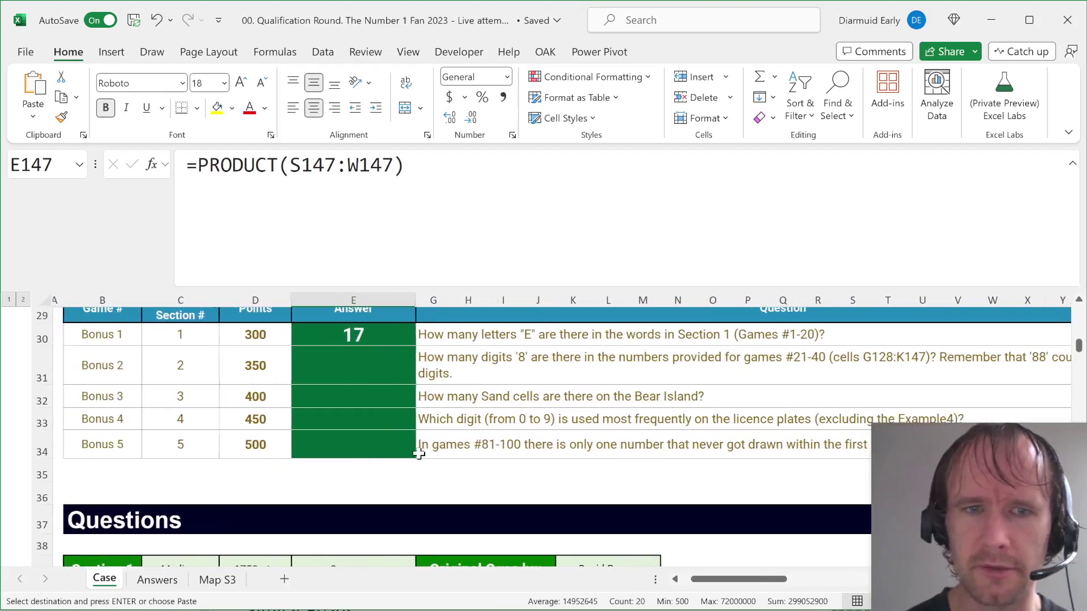
# Step: Copy the Bonus 1 formula text into the Bonus 2 answer cell (E31) without shifting its references
pyautogui.click(365, 334)
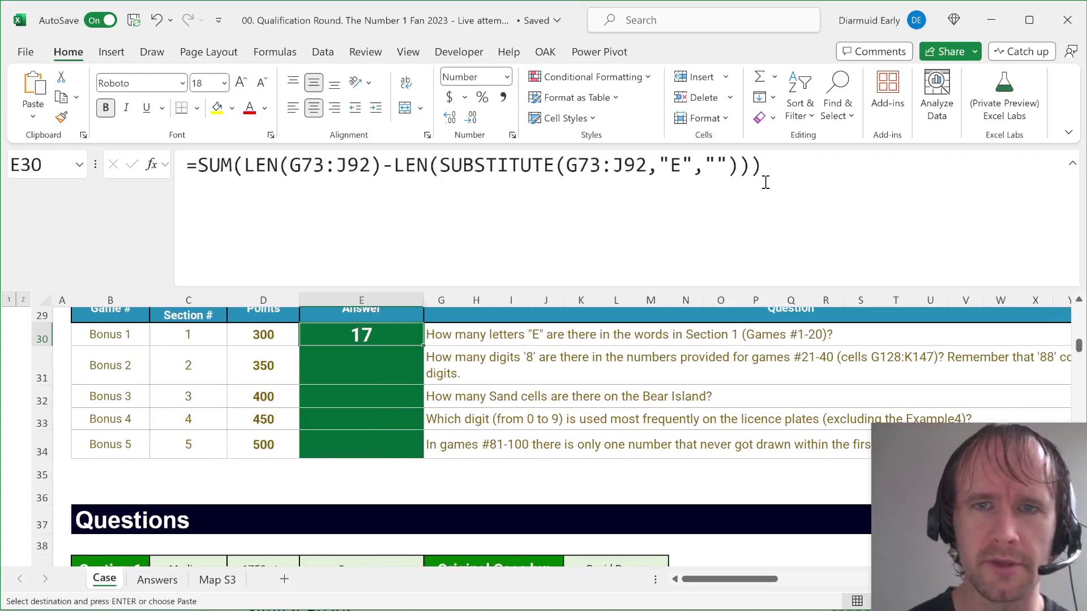
pyautogui.click(763, 182)
pyautogui.moveTo(762, 181); pyautogui.dragTo(38, 197)
pyautogui.hotkey('ctrl', 'c')
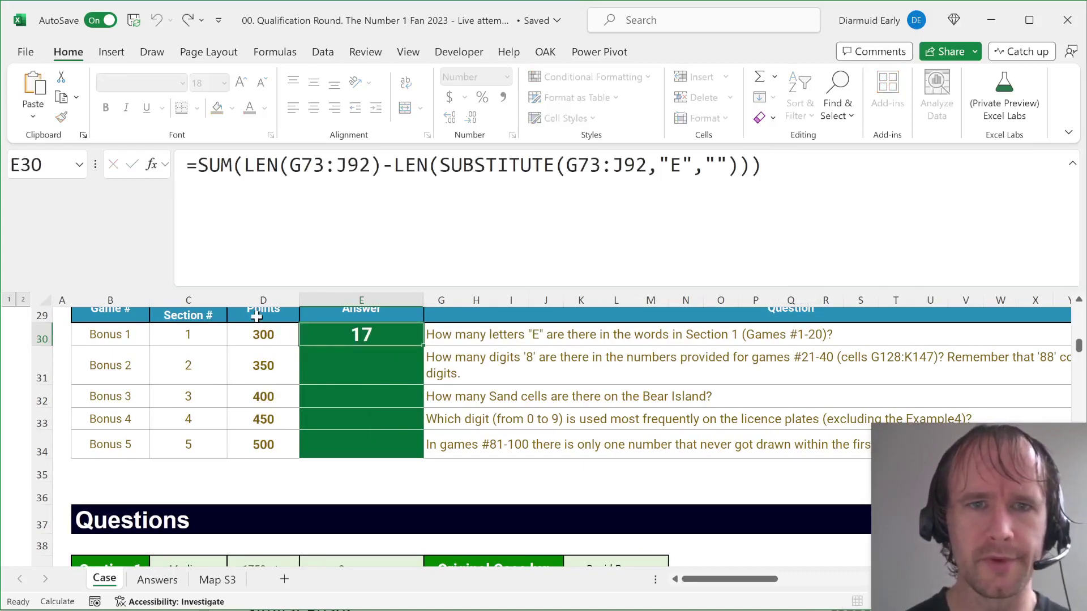
pyautogui.click(374, 248)
pyautogui.hotkey('ctrl', 'v')
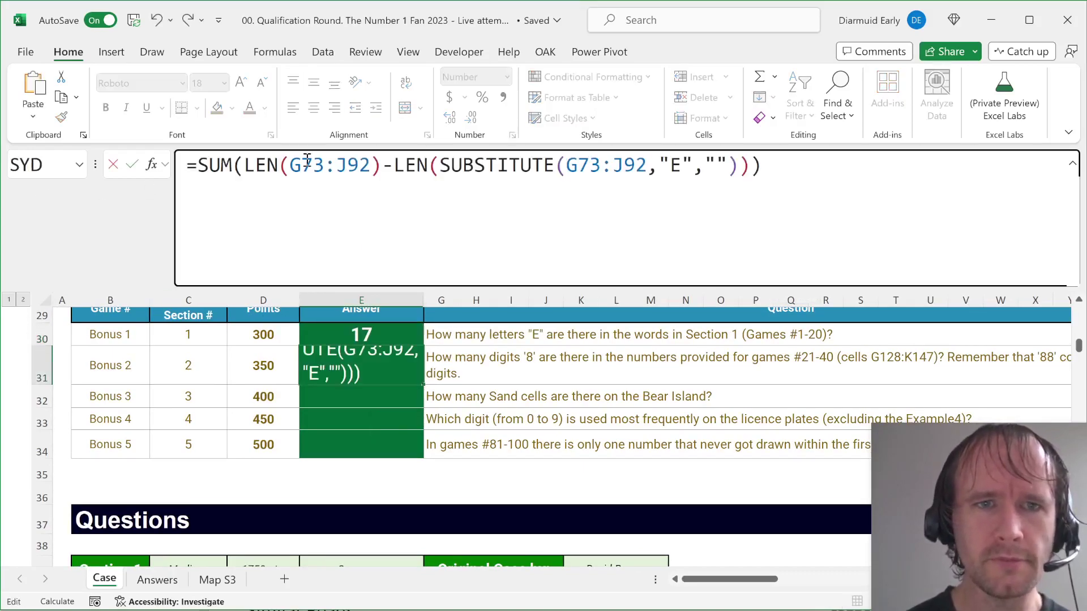
# Step: Change the character counted in the Bonus 2 formula to "8" and point its first LEN range to G128:K147
pyautogui.click(682, 164)
pyautogui.press('BackSpace')
pyautogui.write('8')
pyautogui.moveTo(370, 164); pyautogui.dragTo(289, 165)
pyautogui.press('BackSpace')
pyautogui.scroll(-7, 558, 518)
pyautogui.scroll(-20, 557, 518)
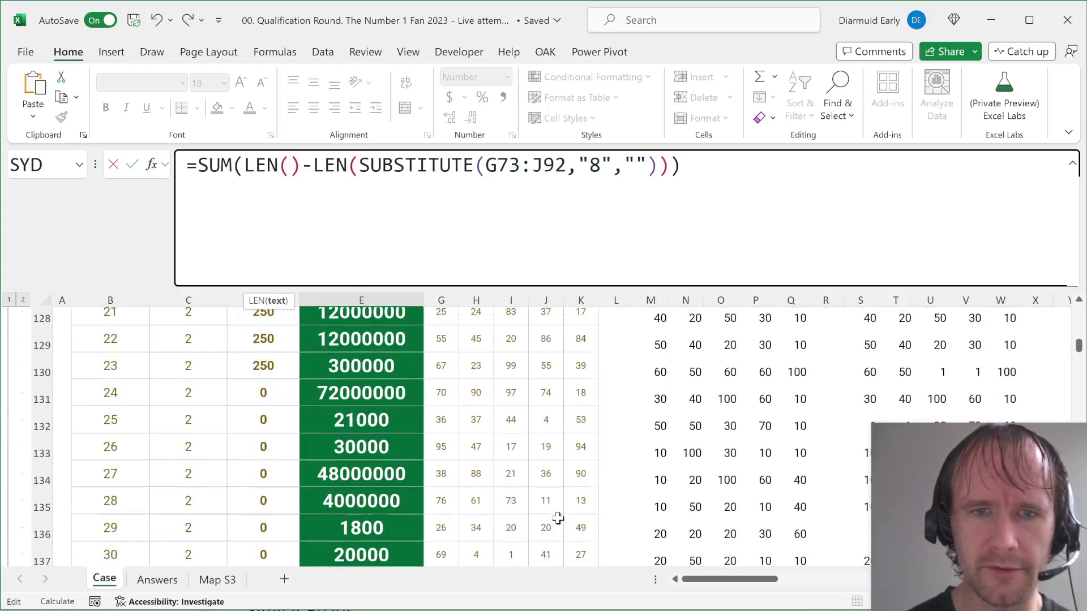
pyautogui.scroll(3, 558, 518)
pyautogui.click(436, 468)
pyautogui.hotkey('ctrl', 'shift', 'Down')
pyautogui.hotkey('ctrl', 'shift', 'Right')
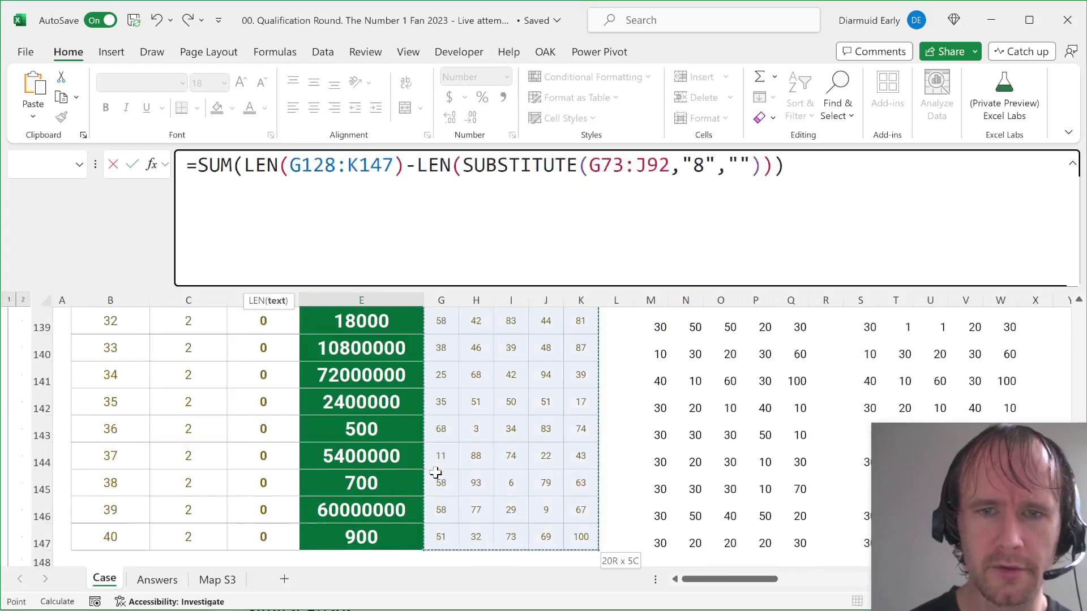
# Step: Replace the SUBSTITUTE range in the Bonus 2 formula with G128:K147 and enter the formula
pyautogui.doubleClick(290, 165)
pyautogui.hotkey('ctrl', 'c')
pyautogui.moveTo(589, 165); pyautogui.dragTo(672, 170)
pyautogui.hotkey('ctrl', 'v')
pyautogui.press('Return')
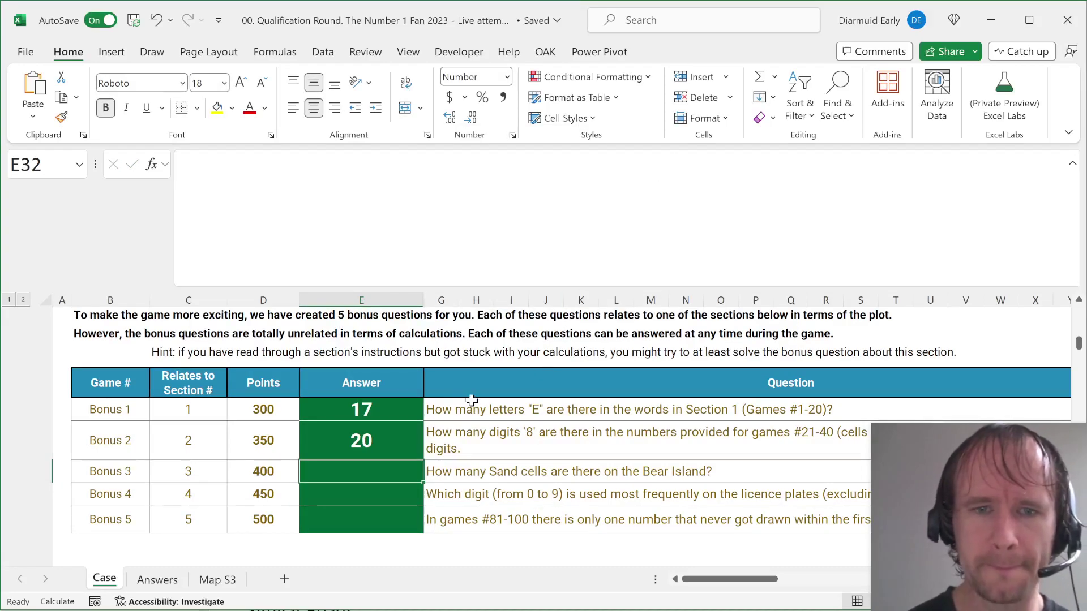
# Step: Collapse the ribbon and shrink the formula bar to a single line to free space for the sheet
pyautogui.scroll(-20, 383, 502)
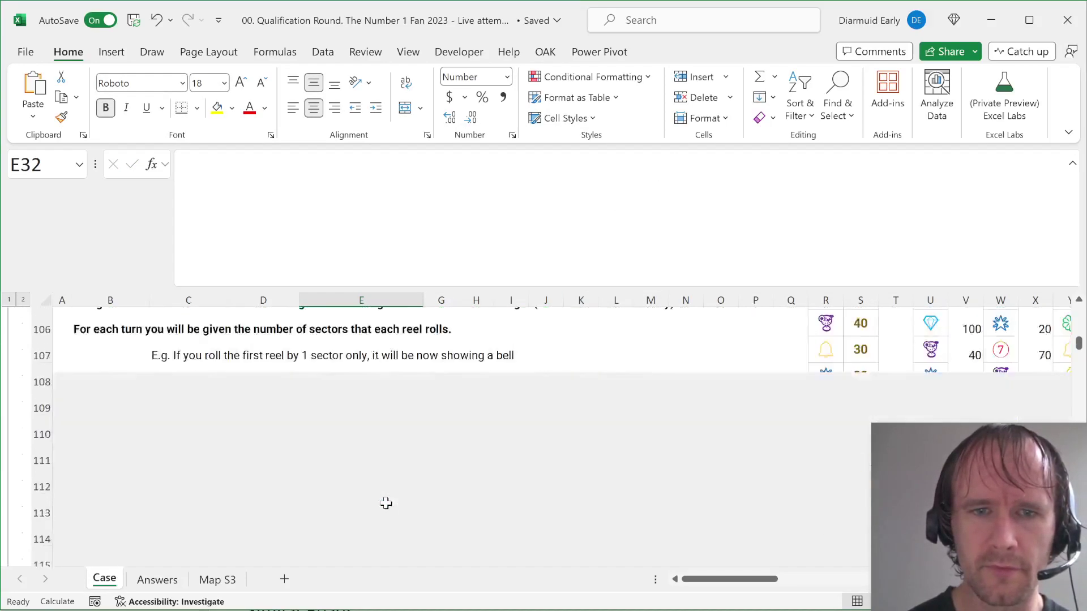
pyautogui.scroll(-15, 385, 503)
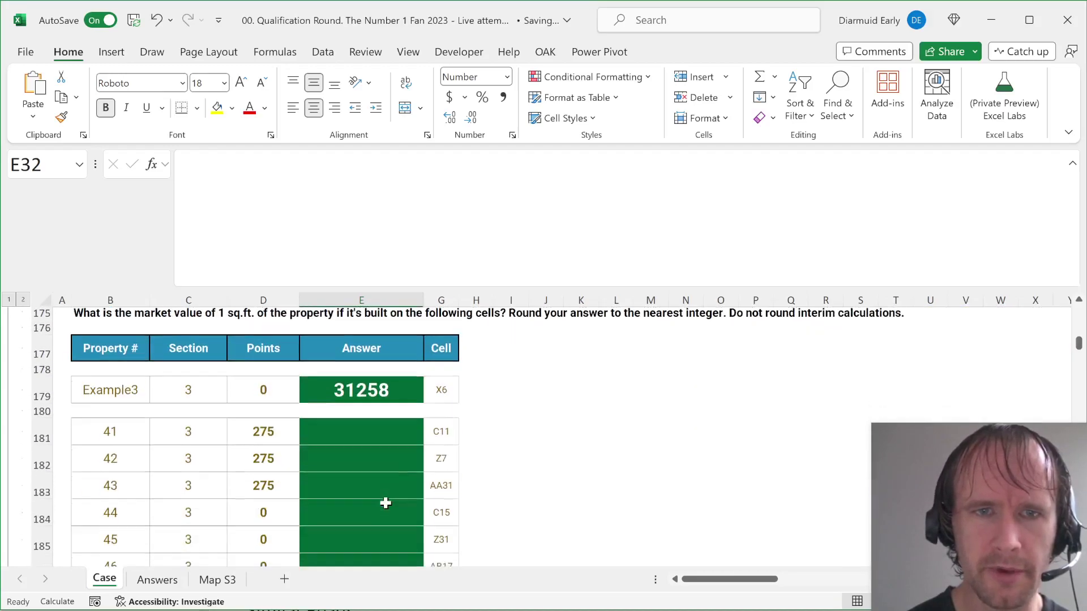
pyautogui.doubleClick(69, 52)
pyautogui.moveTo(495, 208); pyautogui.dragTo(476, 109)
# Step: Collapse all grouped section rows on the Case sheet and expand only the Section 3 group
pyautogui.scroll(-20, 390, 298)
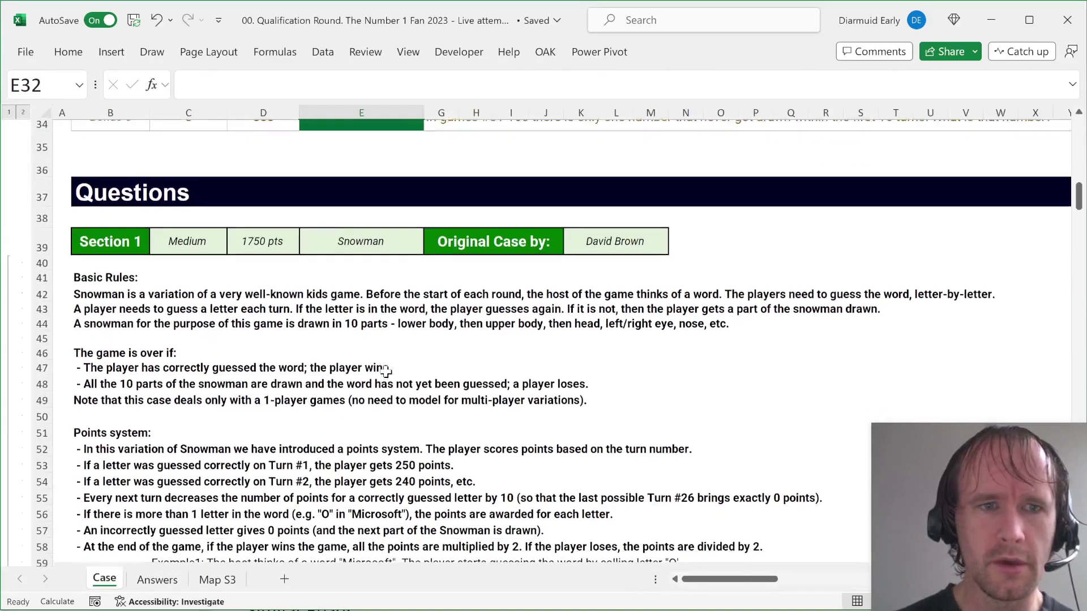
pyautogui.scroll(-15, 385, 372)
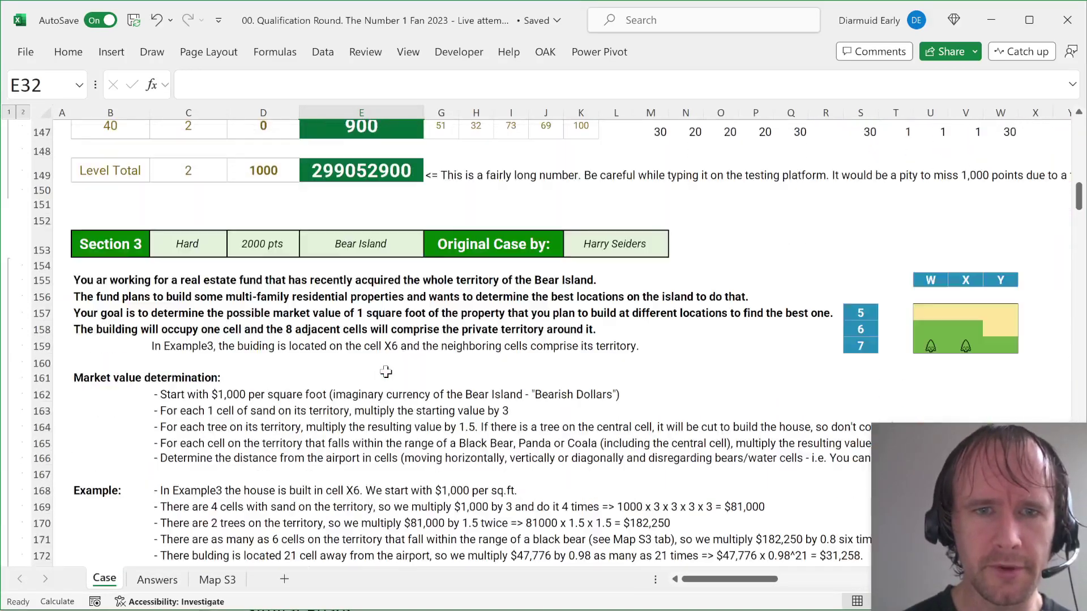
pyautogui.click(9, 113)
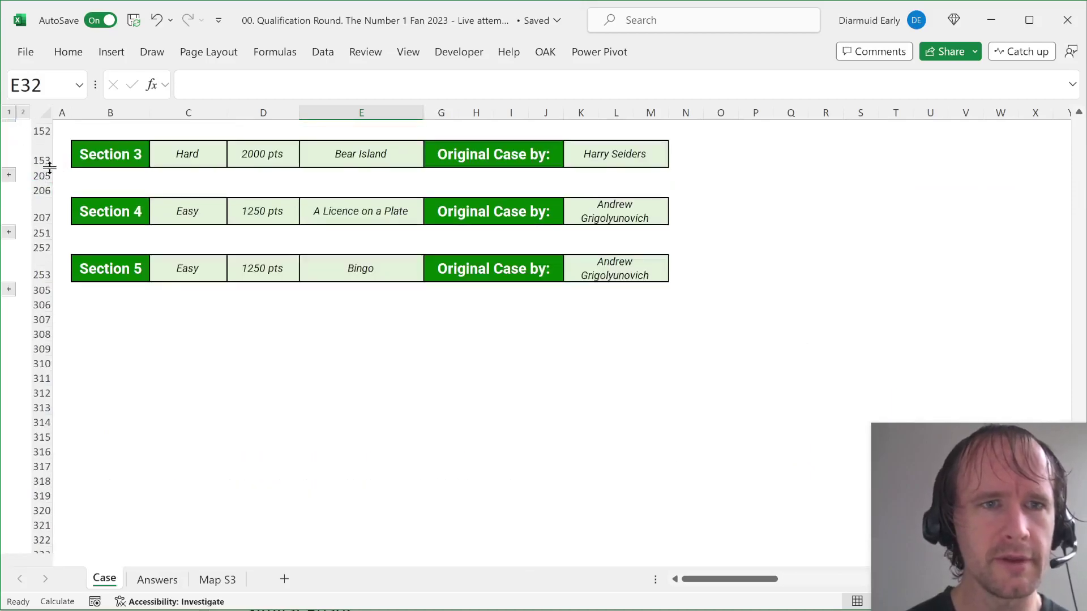
pyautogui.click(9, 176)
# Step: Read the Section 3 market value rules and example, and examine the island map on the Map S3 sheet
pyautogui.scroll(-12, 249, 266)
pyautogui.scroll(11, 249, 277)
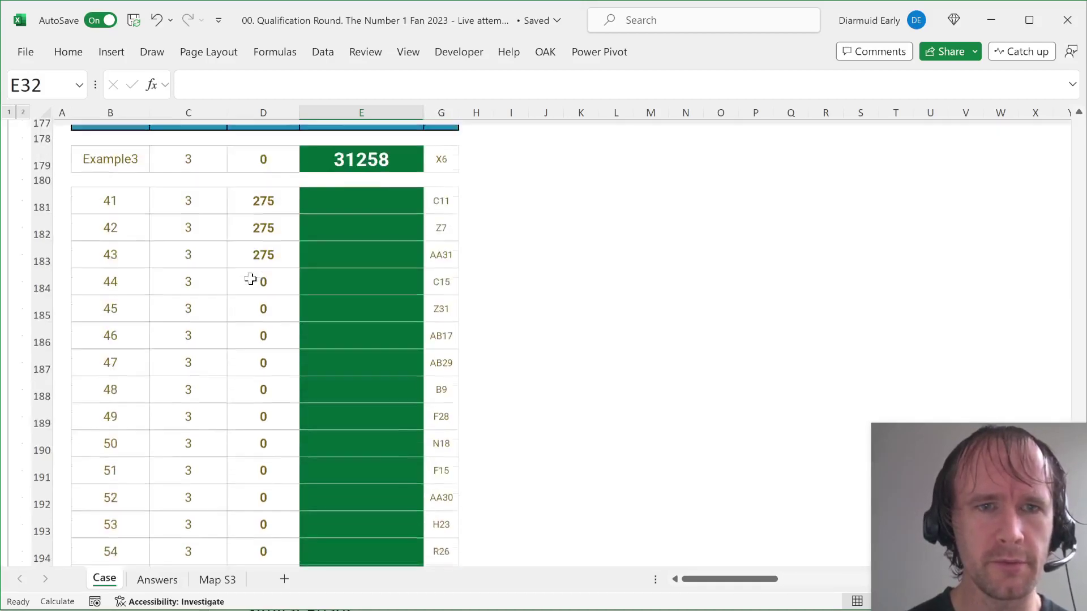
pyautogui.scroll(4, 250, 278)
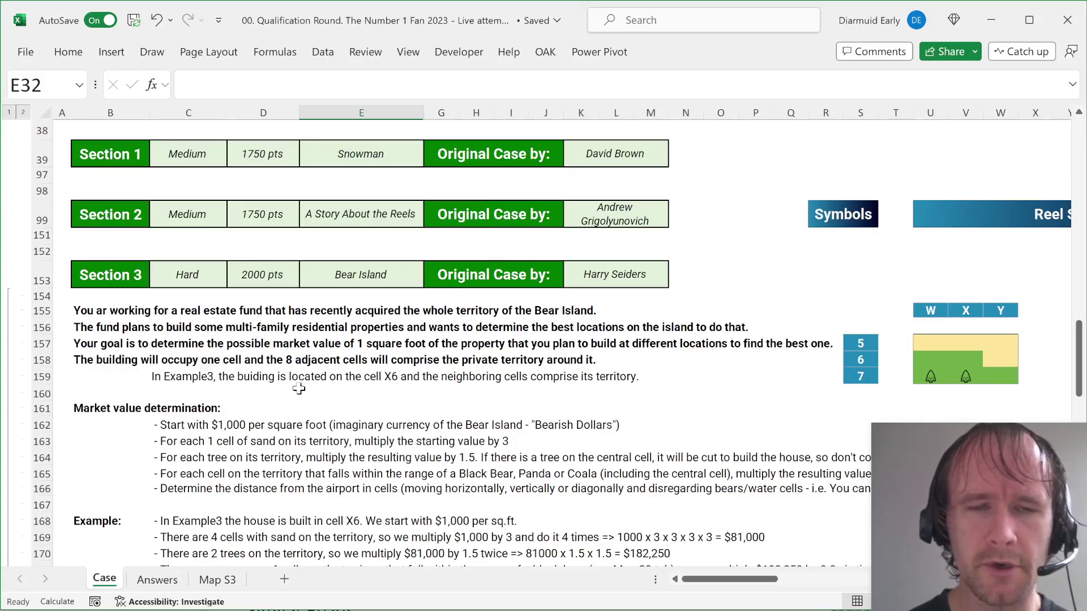
pyautogui.scroll(-2, 298, 388)
pyautogui.scroll(-1, 299, 389)
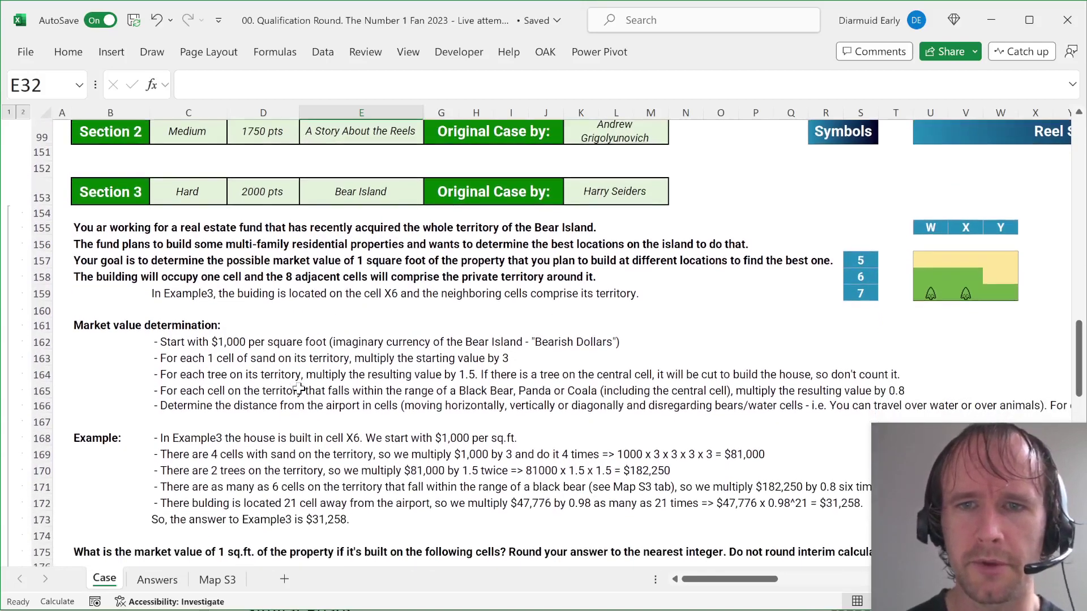
pyautogui.scroll(-1, 174, 292)
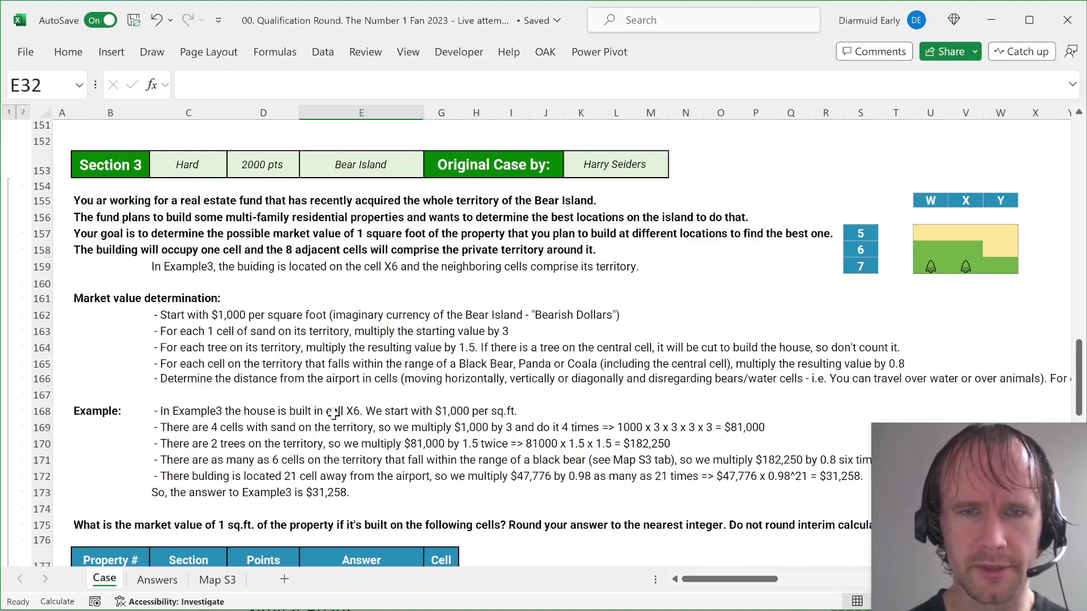
pyautogui.click(217, 580)
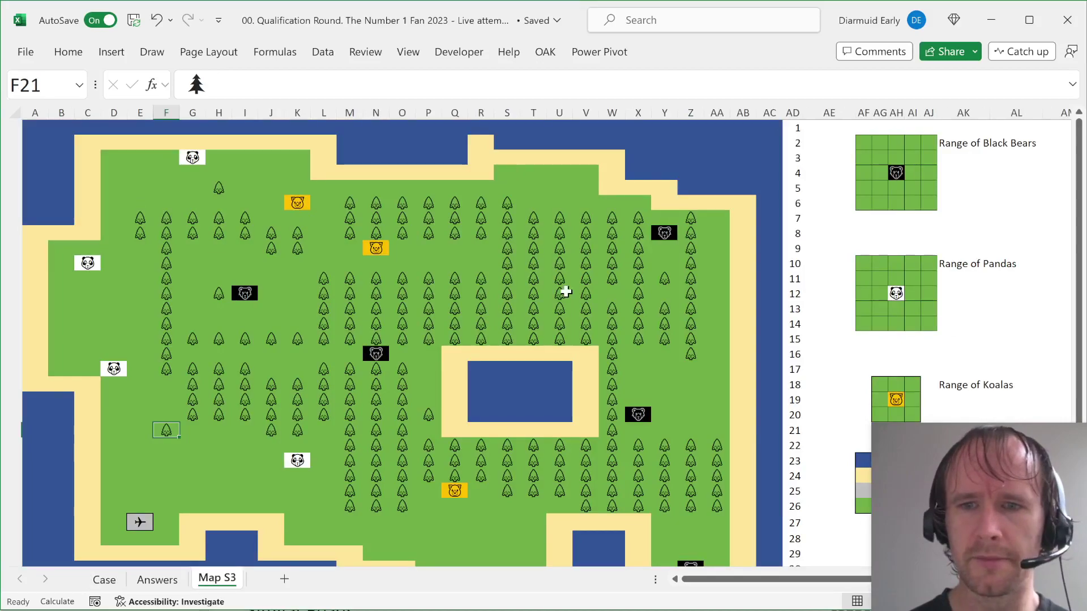
pyautogui.scroll(-5, 564, 290)
pyautogui.scroll(5, 566, 292)
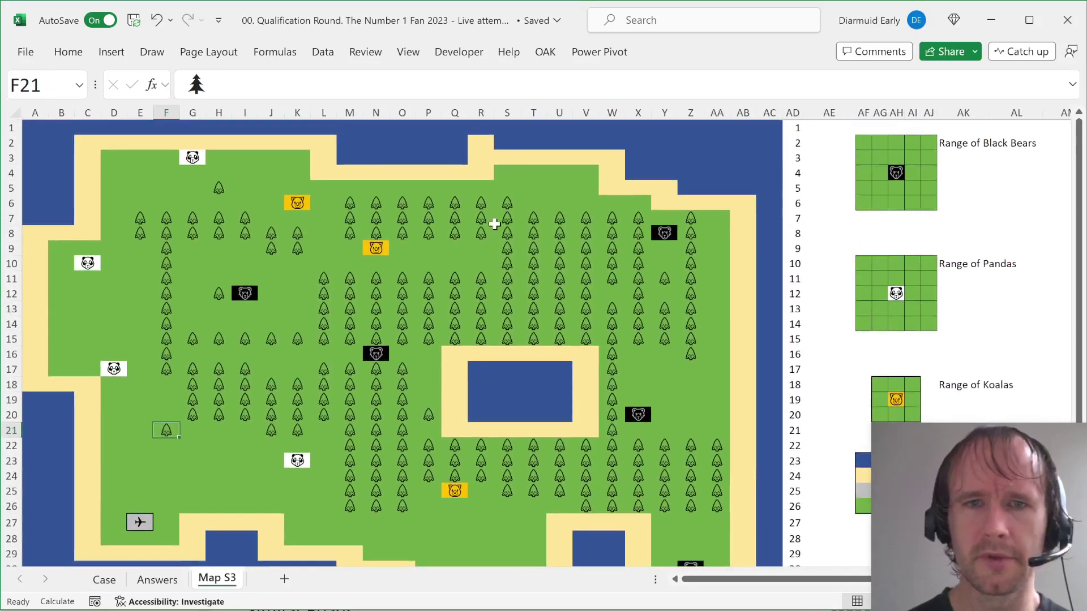
# Step: Inspect the black bear in Y8 and its range on the map by selecting the surrounding 5-by-5 block W6:AA10
pyautogui.click(663, 232)
pyautogui.hotkey('ctrl', 'c')
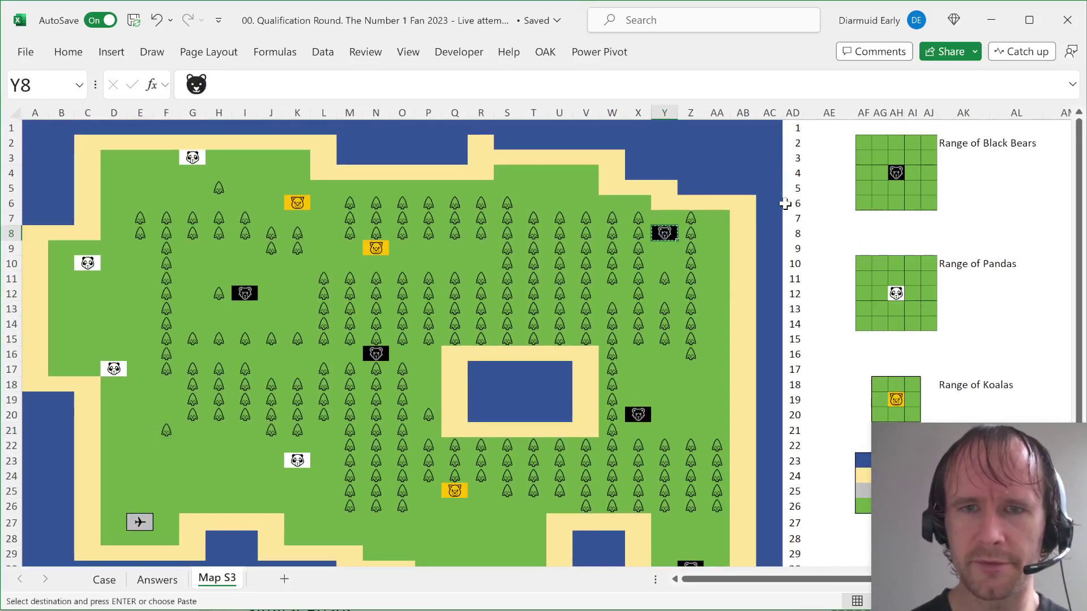
pyautogui.press('Up')
pyautogui.press('Up')
pyautogui.press('Left')
pyautogui.press('Left')
pyautogui.hotkey('shift', 'Right')
pyautogui.hotkey('shift', 'Down')
pyautogui.hotkey('shift', 'Right')
pyautogui.hotkey('shift', 'Down')
pyautogui.hotkey('shift', 'Down')
pyautogui.hotkey('shift', 'Down')
pyautogui.hotkey('shift', 'Right')
pyautogui.hotkey('shift', 'Right')
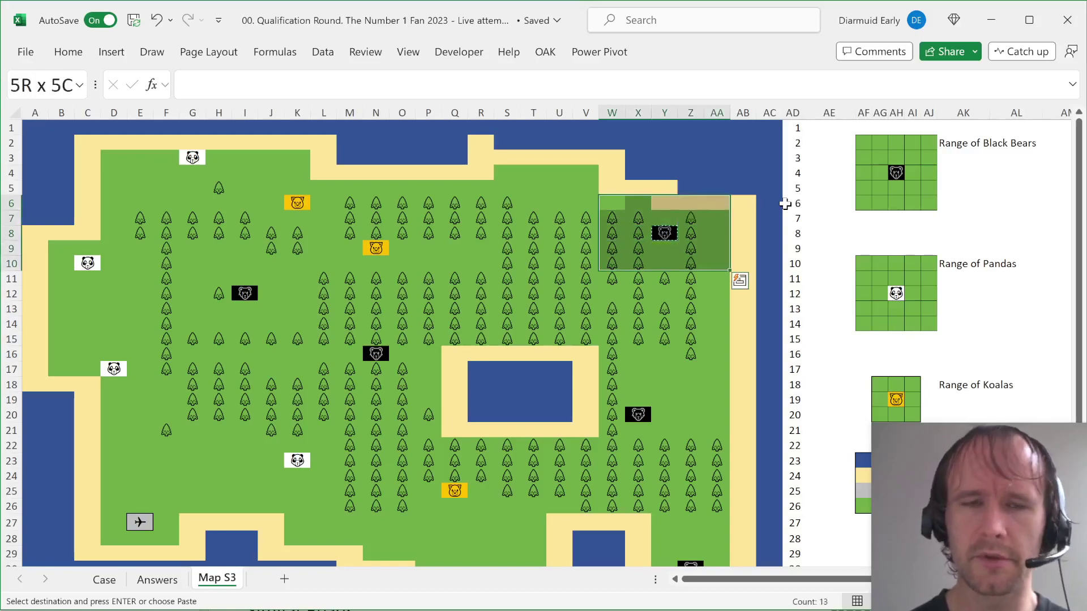
pyautogui.hotkey('ctrl', 'q')
pyautogui.press('Escape')
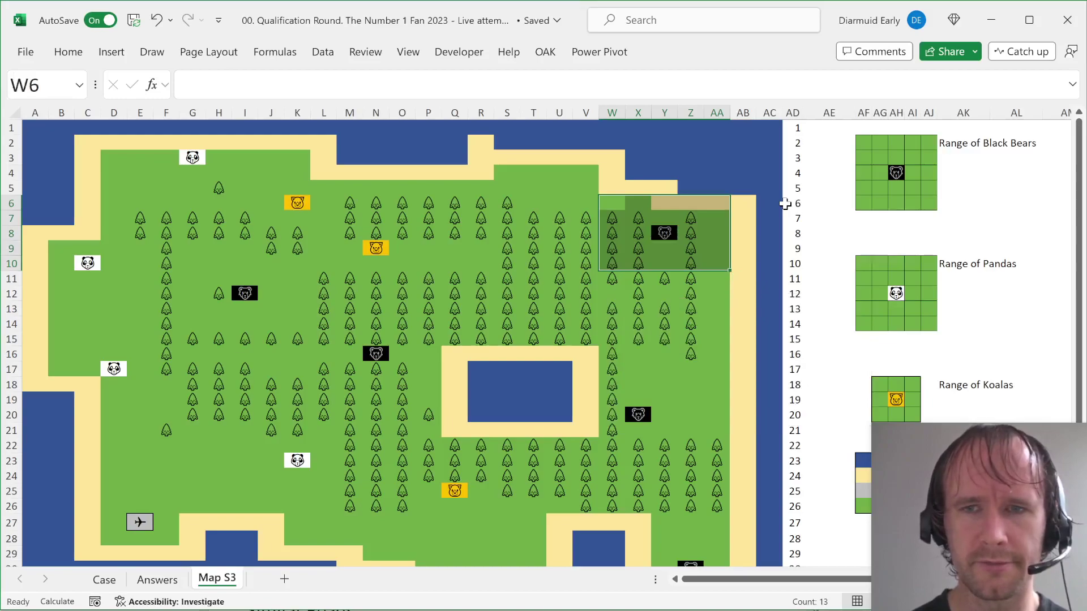
# Step: Read the tree, animal range and airport distance rules for the market value on the Answers sheet
pyautogui.hotkey('ctrl', 'pageup')
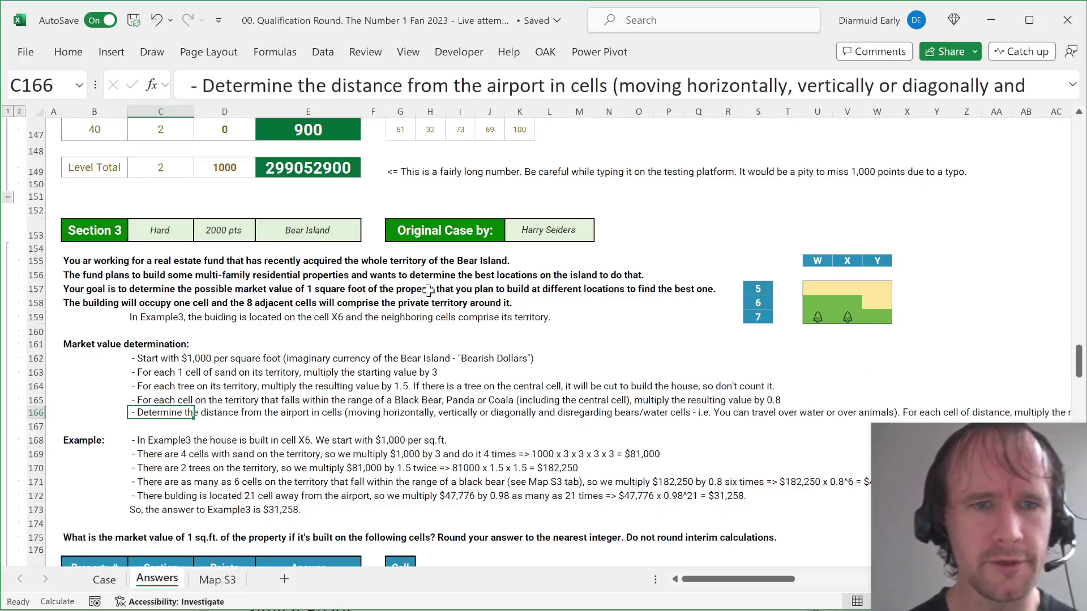
pyautogui.click(156, 386)
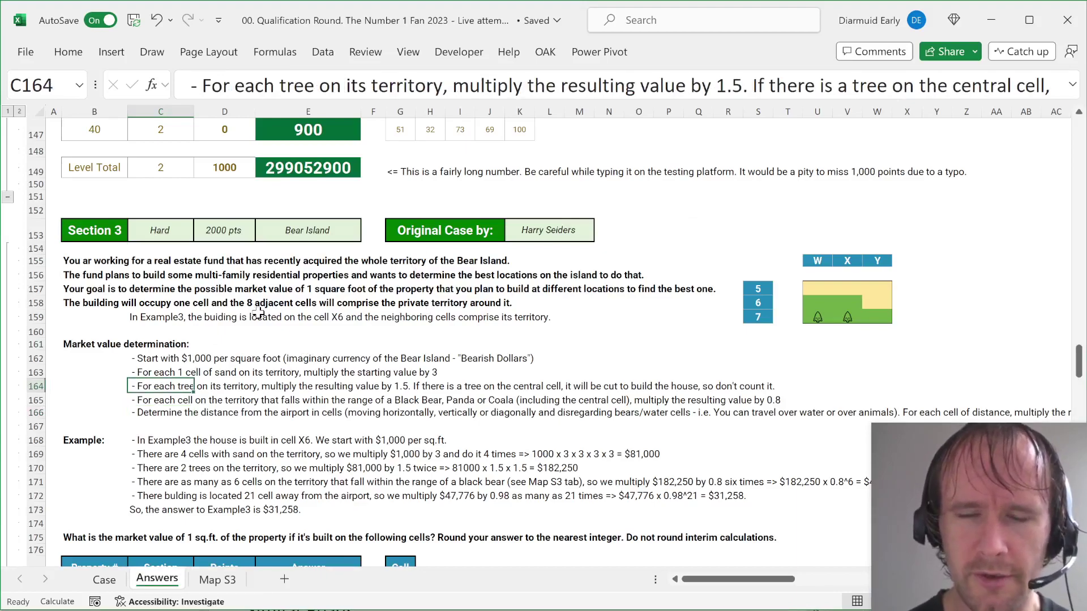
pyautogui.press('Down')
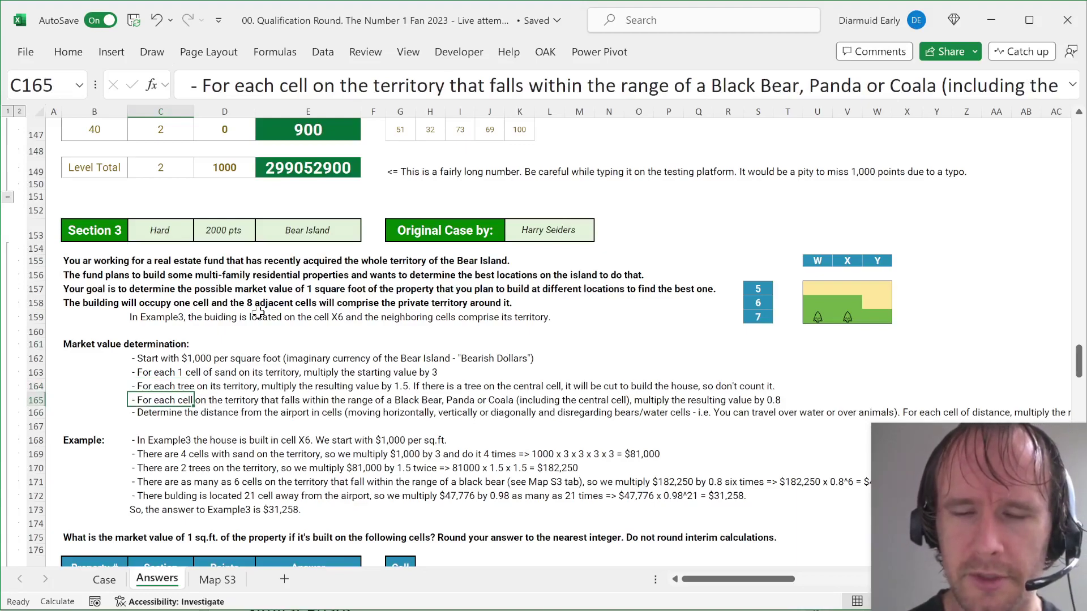
pyautogui.scroll(-2, 258, 313)
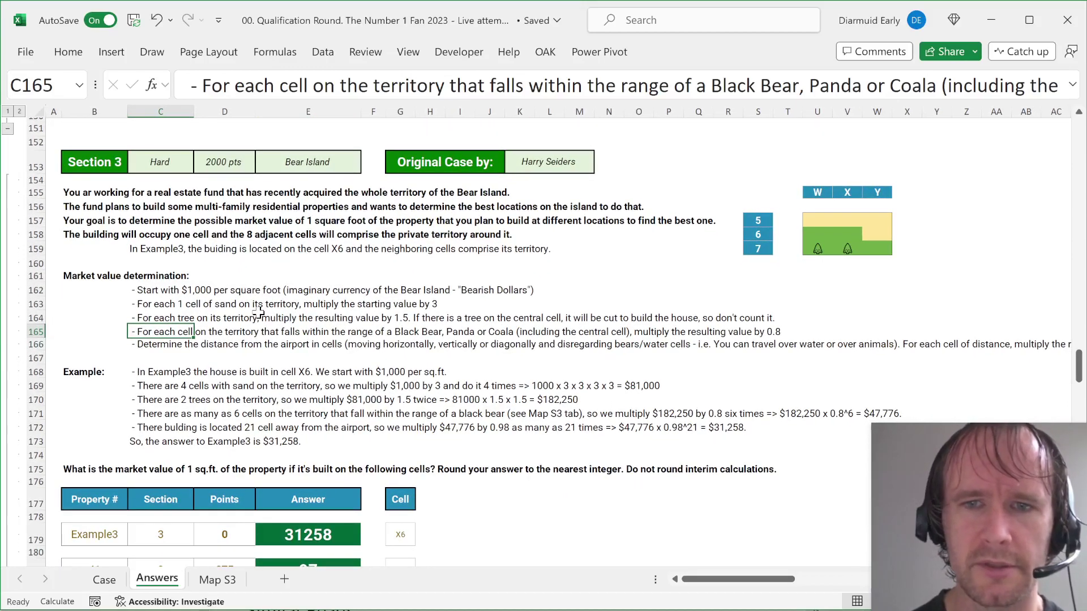
pyautogui.hscroll(1, 258, 313)
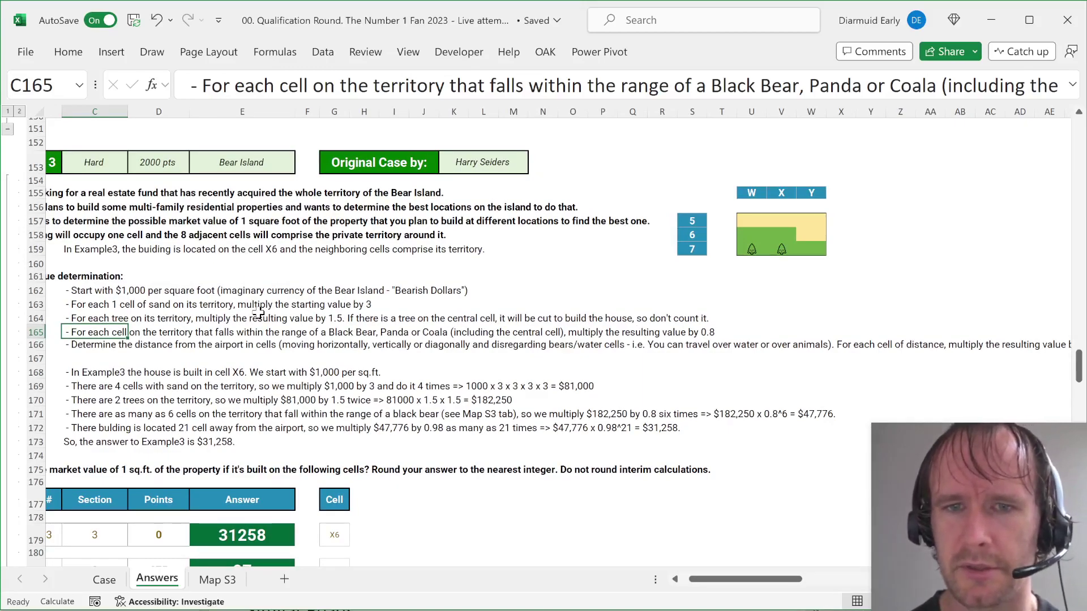
pyautogui.hscroll(1, 258, 313)
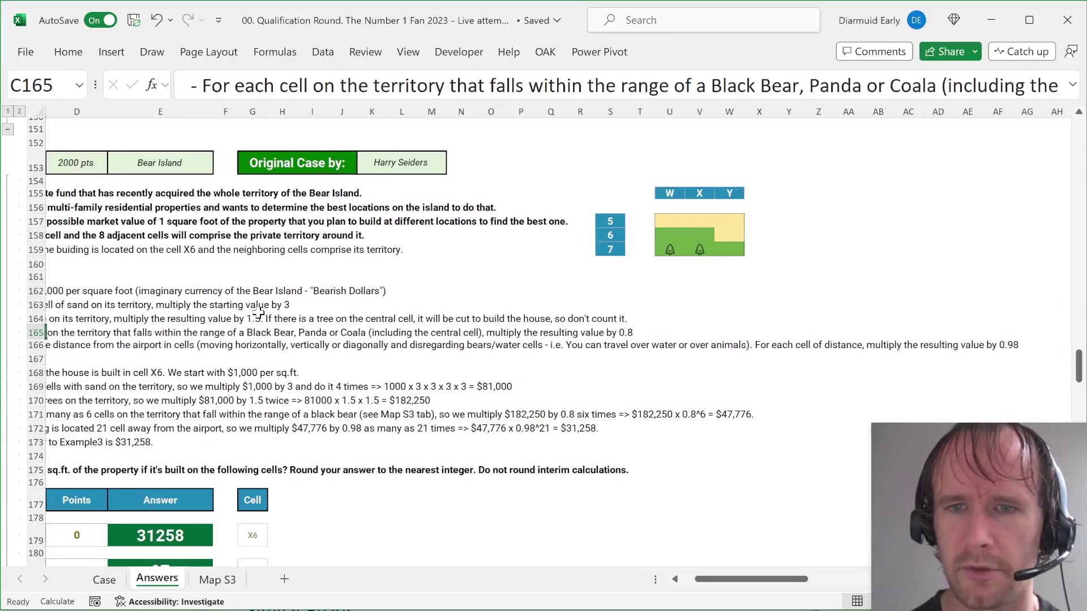
# Step: Review the market value rules, the Example3 walkthrough and the listed property cells on the Answers sheet, and compare them with the island map
pyautogui.hscroll(1, 258, 313)
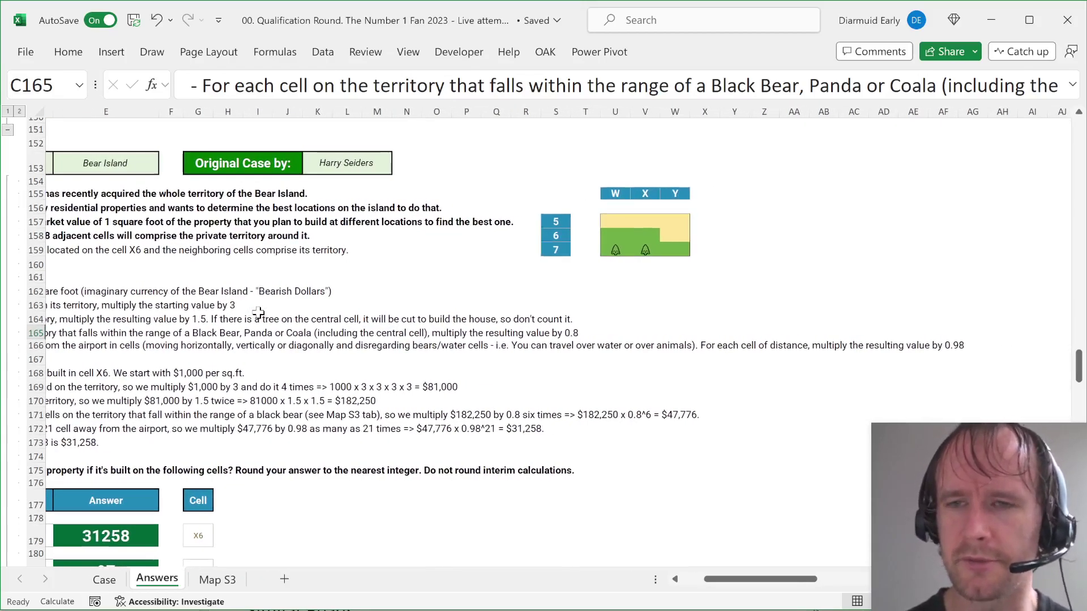
pyautogui.hscroll(-3, 258, 313)
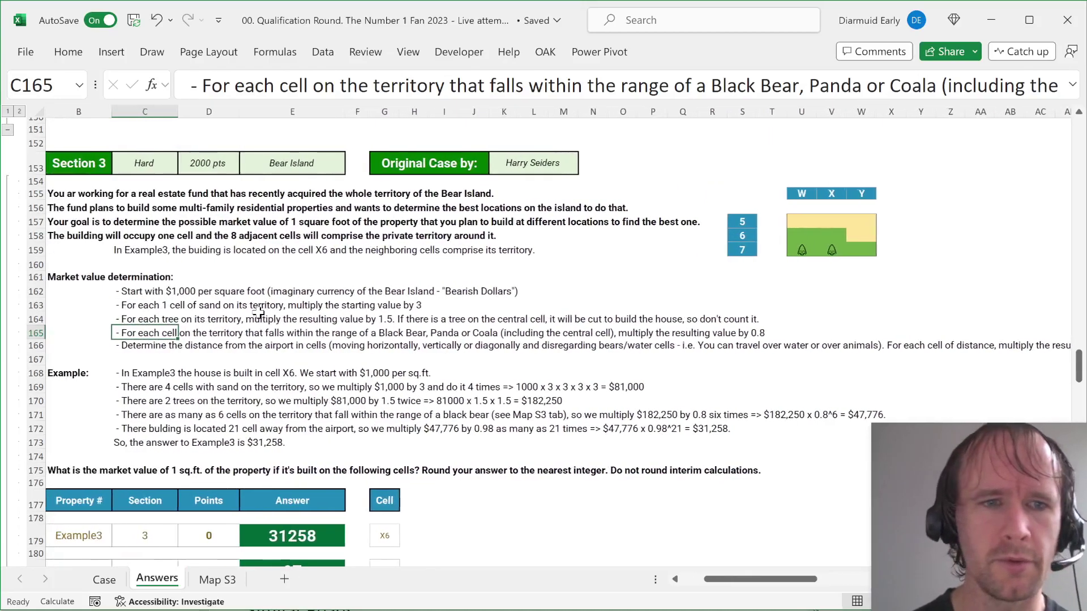
pyautogui.hscroll(-1, 258, 313)
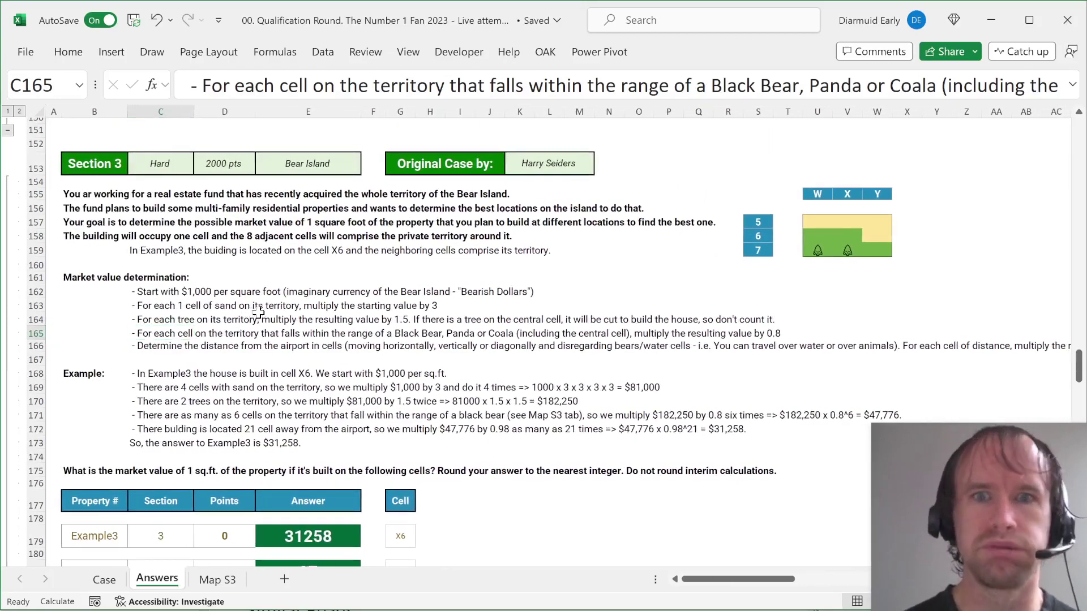
pyautogui.hotkey('ctrl', 'pagedown')
pyautogui.hotkey('ctrl', 'pageup')
pyautogui.scroll(-5, 328, 391)
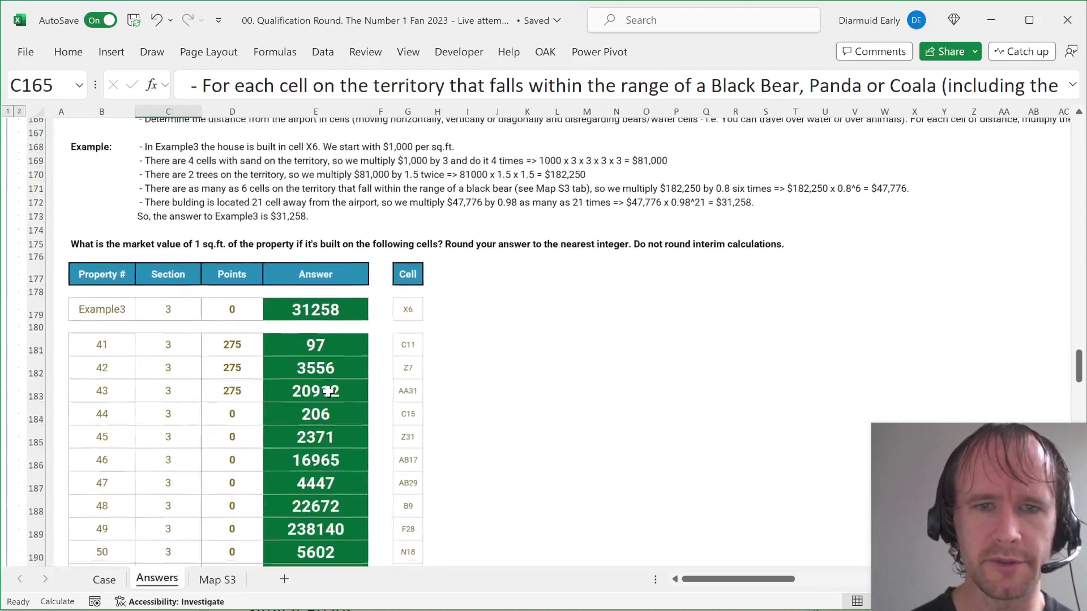
pyautogui.click(400, 320)
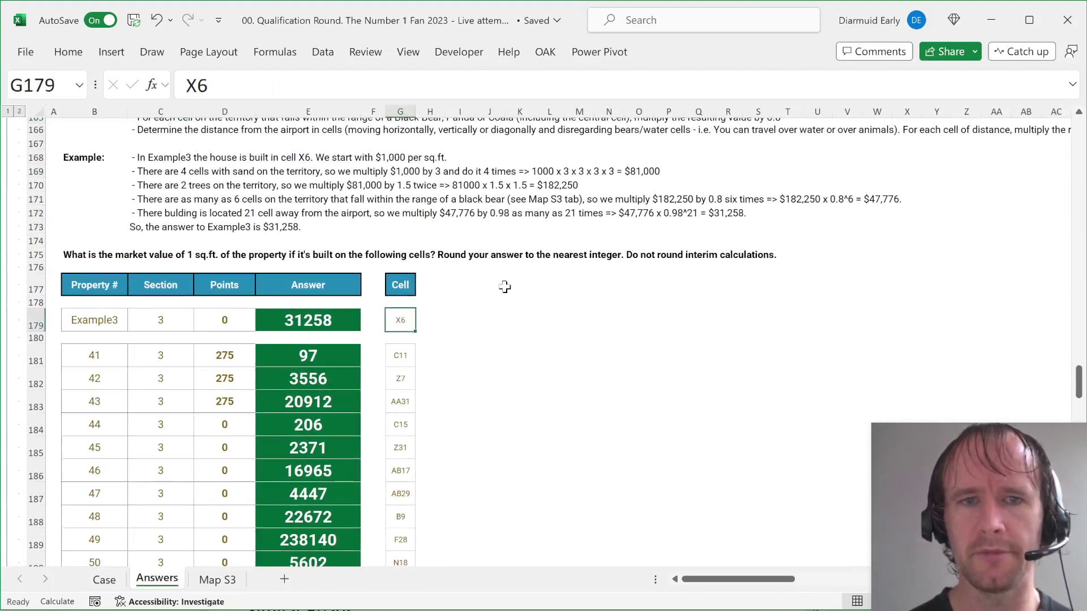
pyautogui.hotkey('ctrl', 'pagedown')
pyautogui.hotkey('ctrl', 'Home')
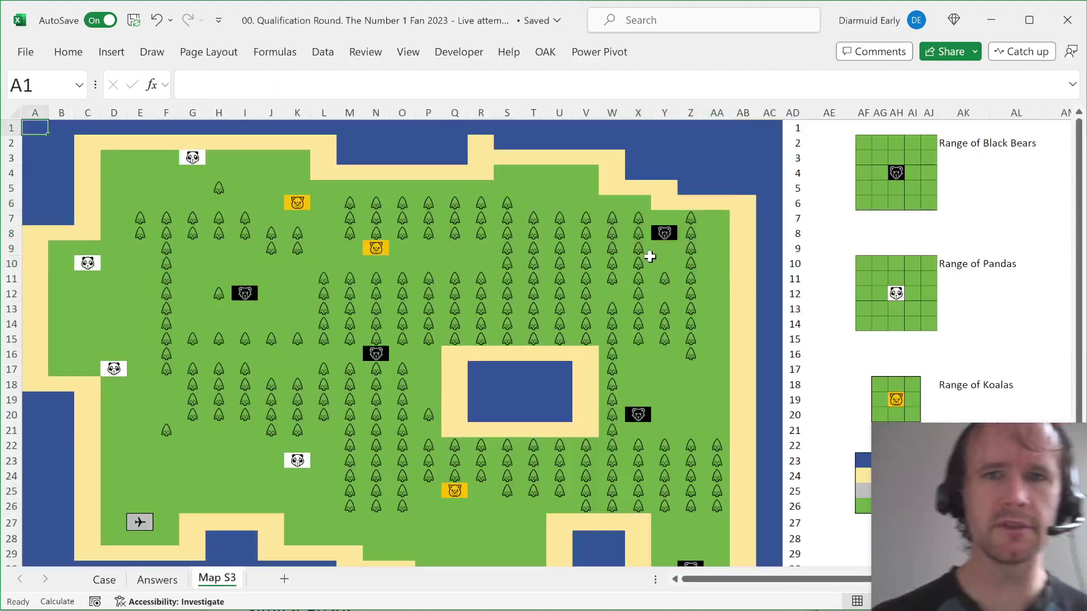
# Step: Return to the Answers sheet and select cell J179 in the Example3 row
pyautogui.hotkey('ctrl', 'pageup')
pyautogui.press('Right')
pyautogui.press('Right')
pyautogui.press('Right')
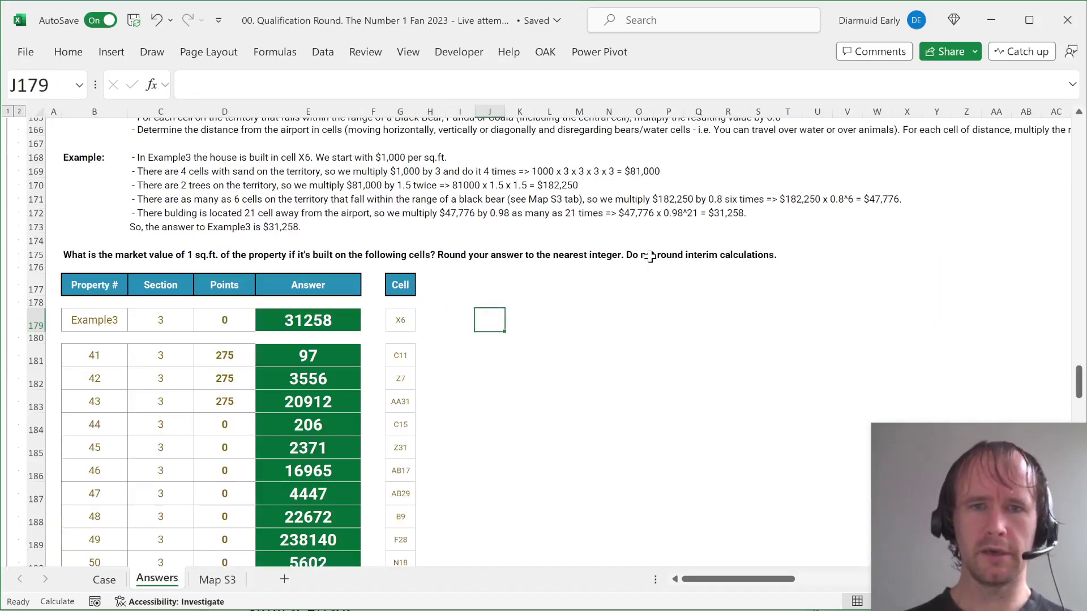
pyautogui.write('=ind')
pyautogui.press('Tab')
pyautogui.press('BackSpace')
pyautogui.press('BackSpace')
pyautogui.press('BackSpace')
pyautogui.press('BackSpace')
pyautogui.write('di')
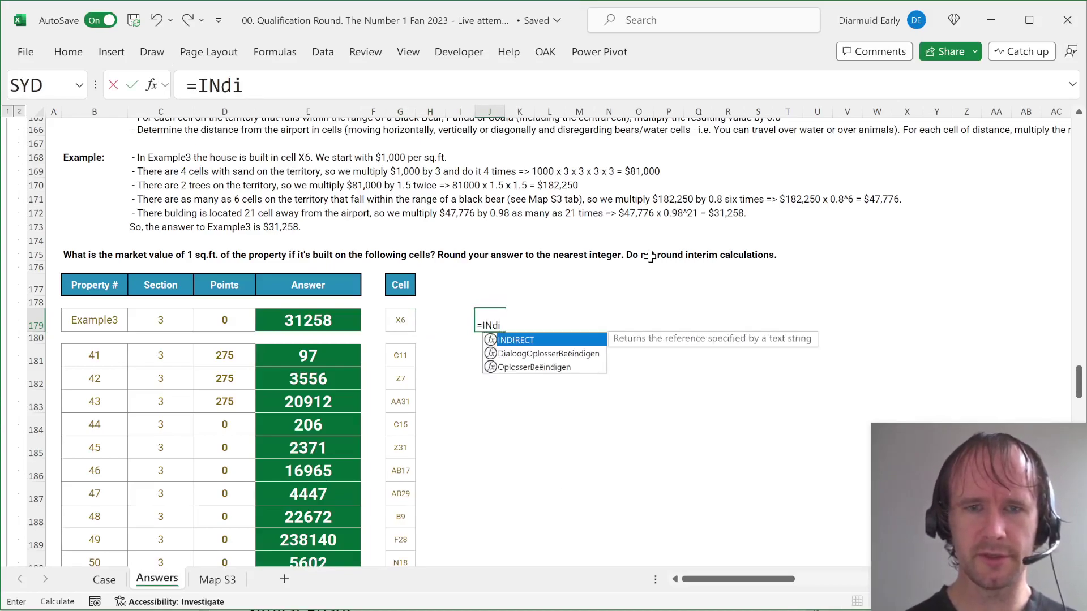
pyautogui.press('Tab')
pyautogui.press('Left')
pyautogui.press('Left')
pyautogui.press('Left')
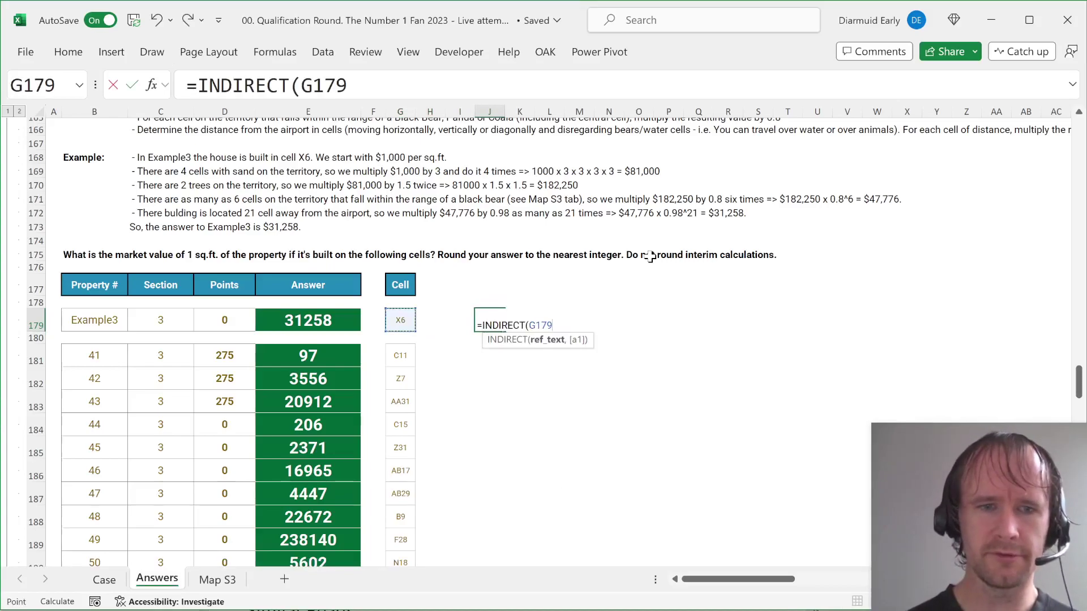
pyautogui.press('BackSpace')
pyautogui.press('BackSpace')
pyautogui.press('BackSpace')
pyautogui.press('BackSpace')
pyautogui.write('"M')
pyautogui.press('BackSpace')
pyautogui.write("'MA")
pyautogui.press('BackSpace')
pyautogui.write('ap')
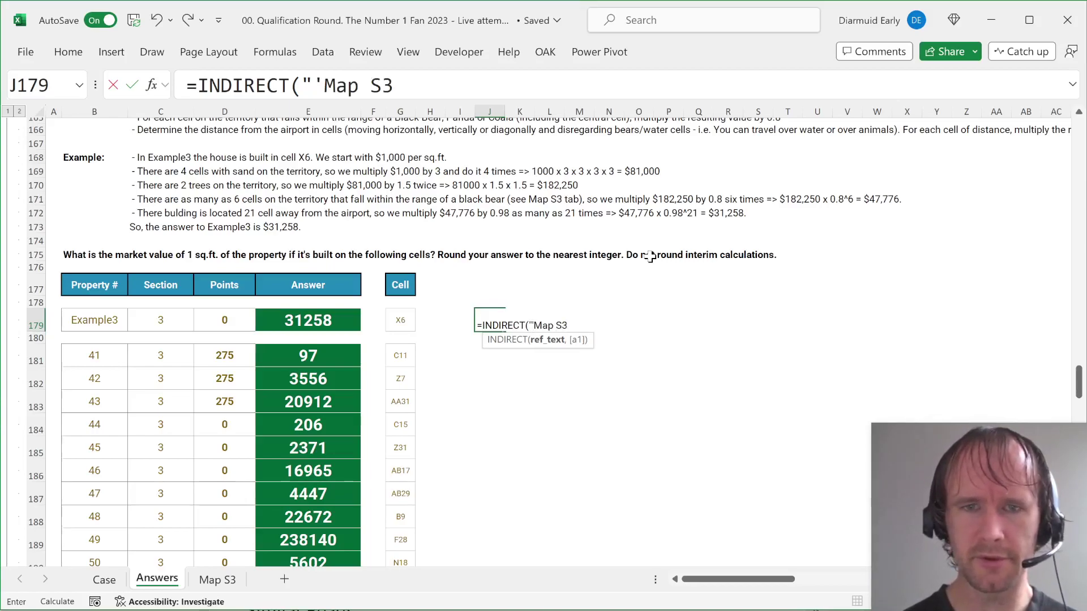
pyautogui.write("S3'!&")
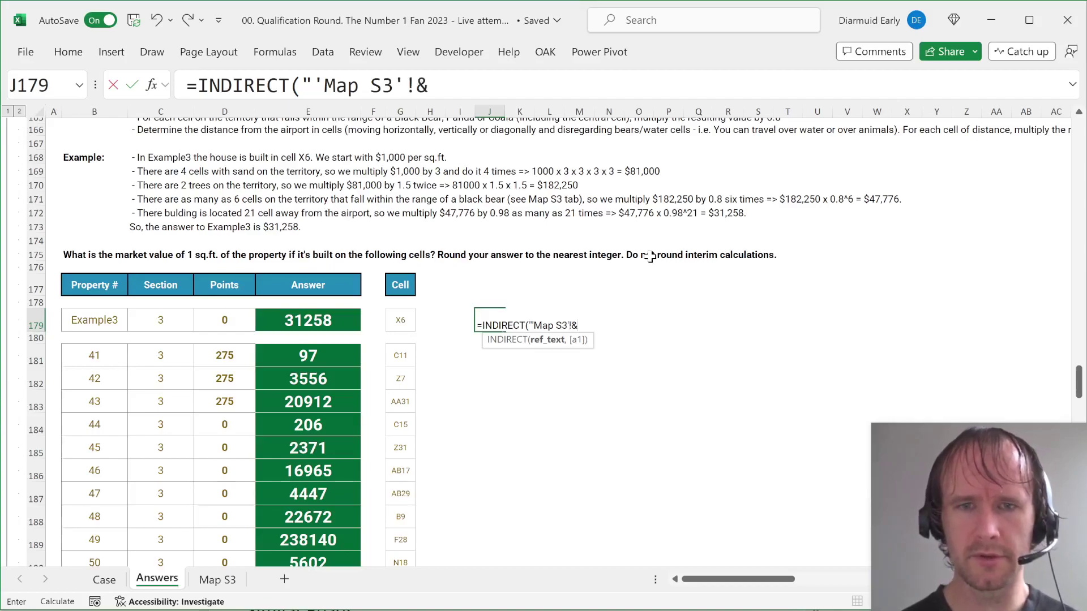
pyautogui.click(392, 322)
pyautogui.write(')')
pyautogui.press('Return')
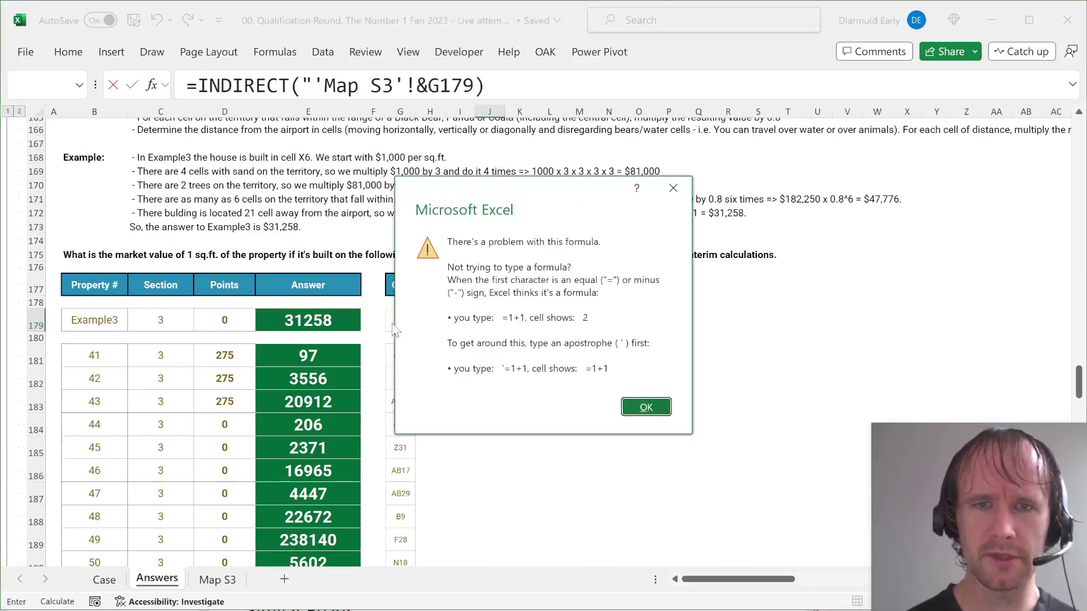
pyautogui.click(646, 405)
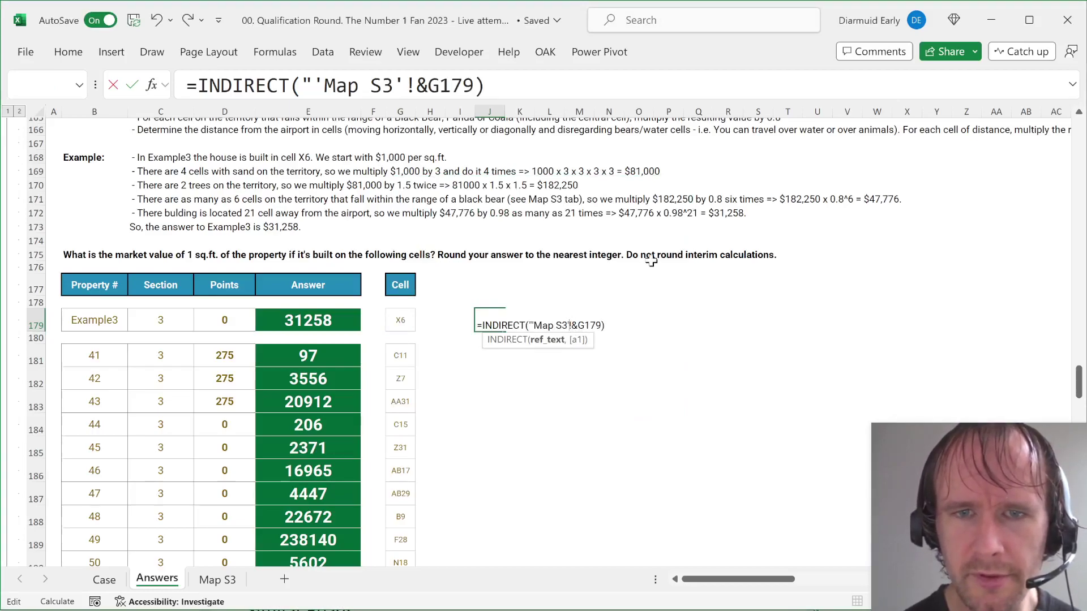
pyautogui.press('Escape')
# Step: Enter the formula =INDIRECT("'Map S3'!"&G179) in cell J179 to look up the Example3 cell on the map
pyautogui.write('=')
pyautogui.hotkey('ctrl', 'pagedown')
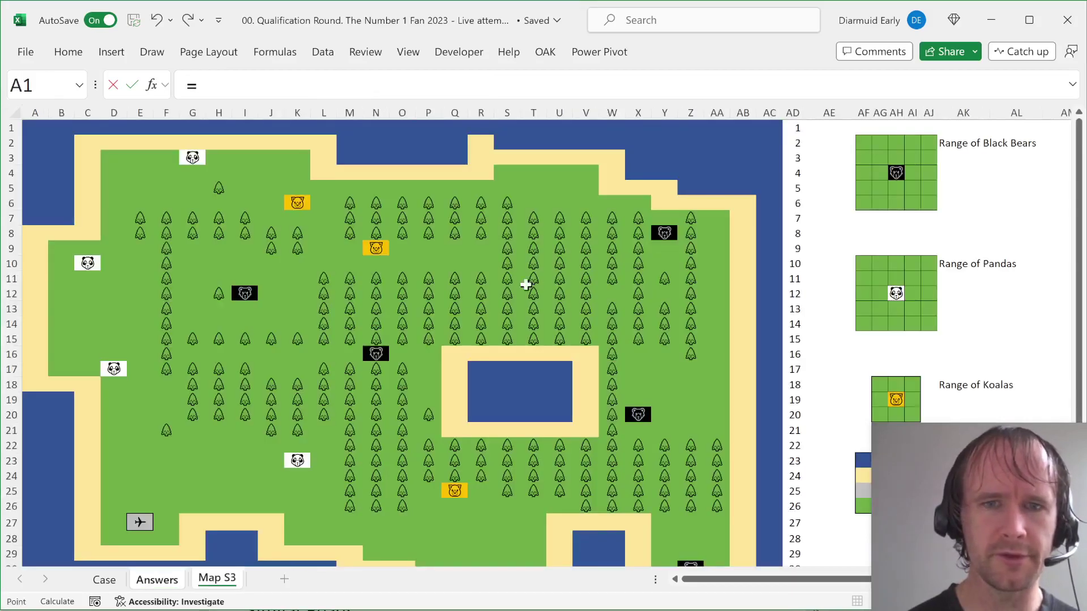
pyautogui.click(399, 354)
pyautogui.click(198, 85)
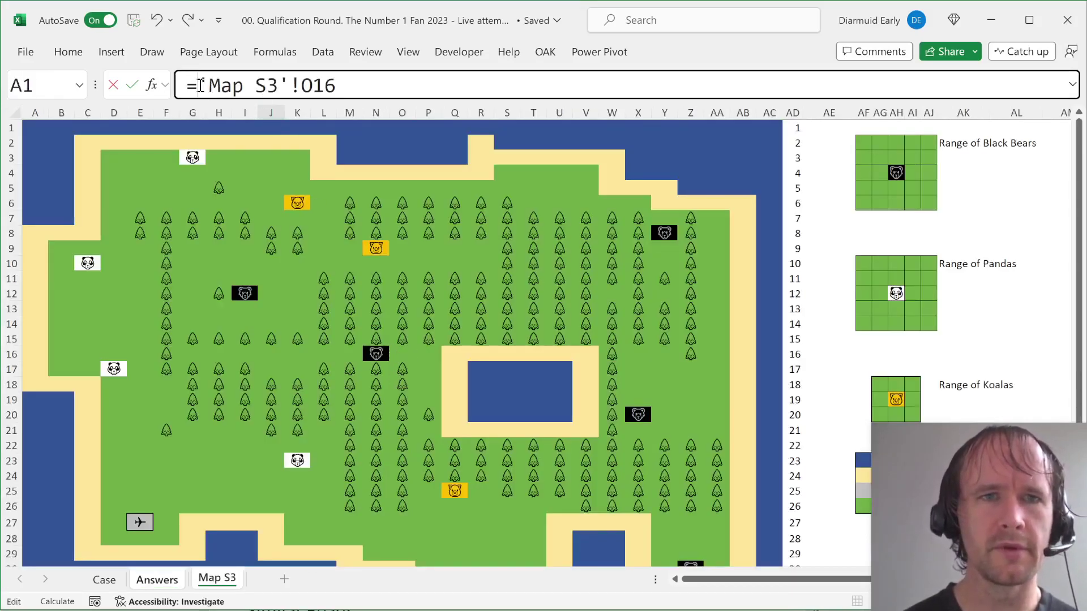
pyautogui.write('indi')
pyautogui.press('Tab')
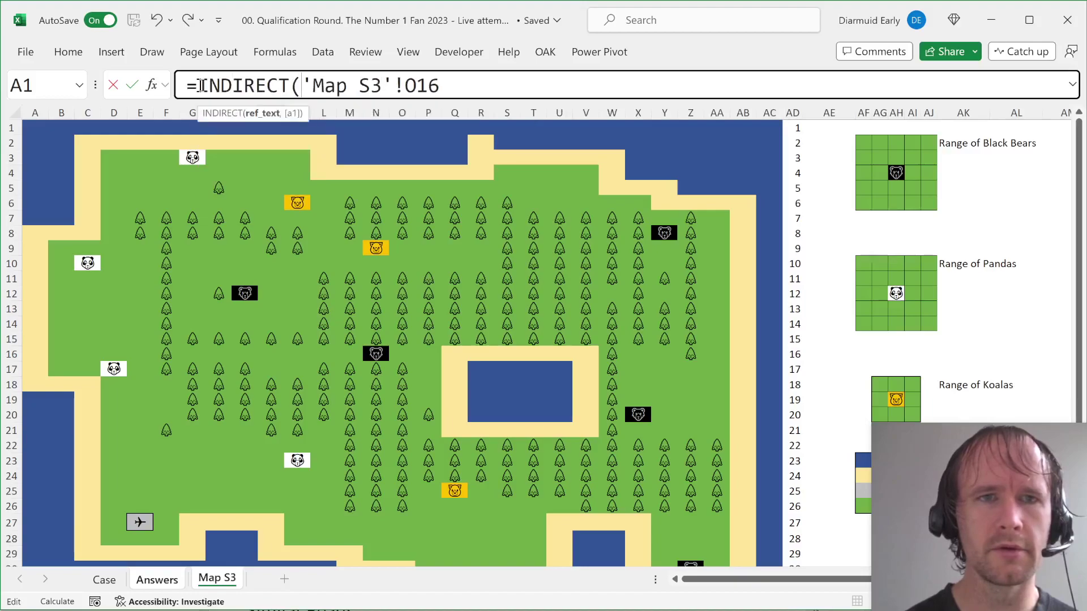
pyautogui.write('"')
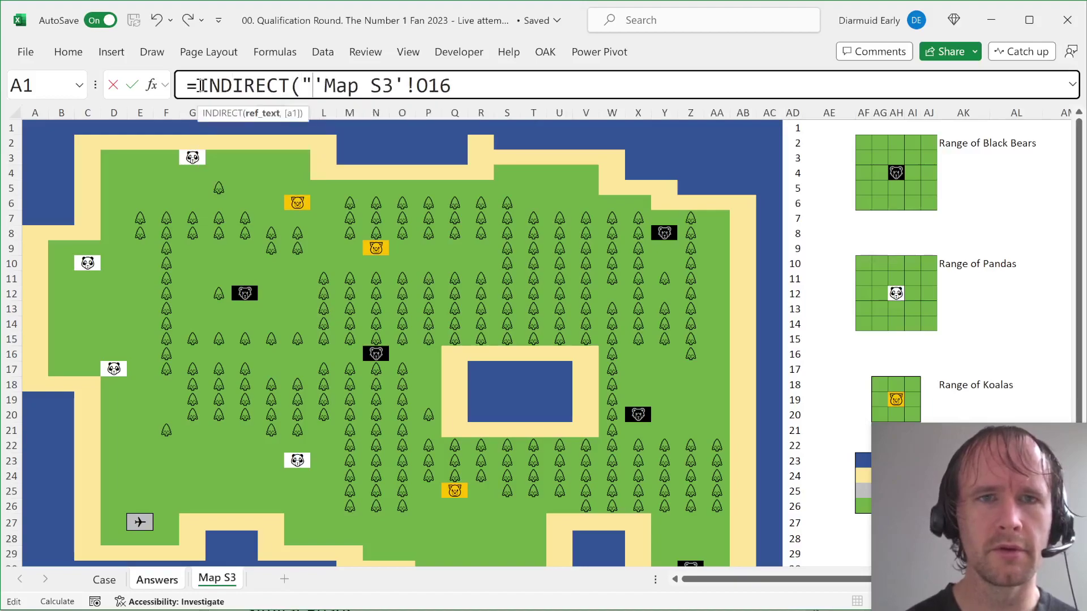
pyautogui.click(418, 84)
pyautogui.write('"')
pyautogui.press('Delete')
pyautogui.press('Delete')
pyautogui.press('Delete')
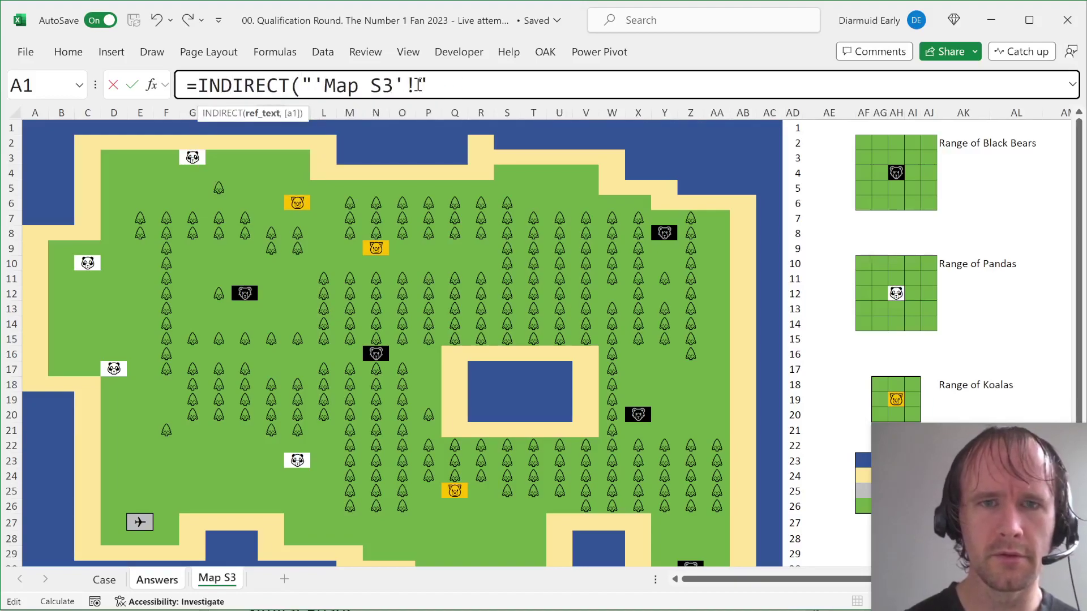
pyautogui.write('&')
pyautogui.press('F5')
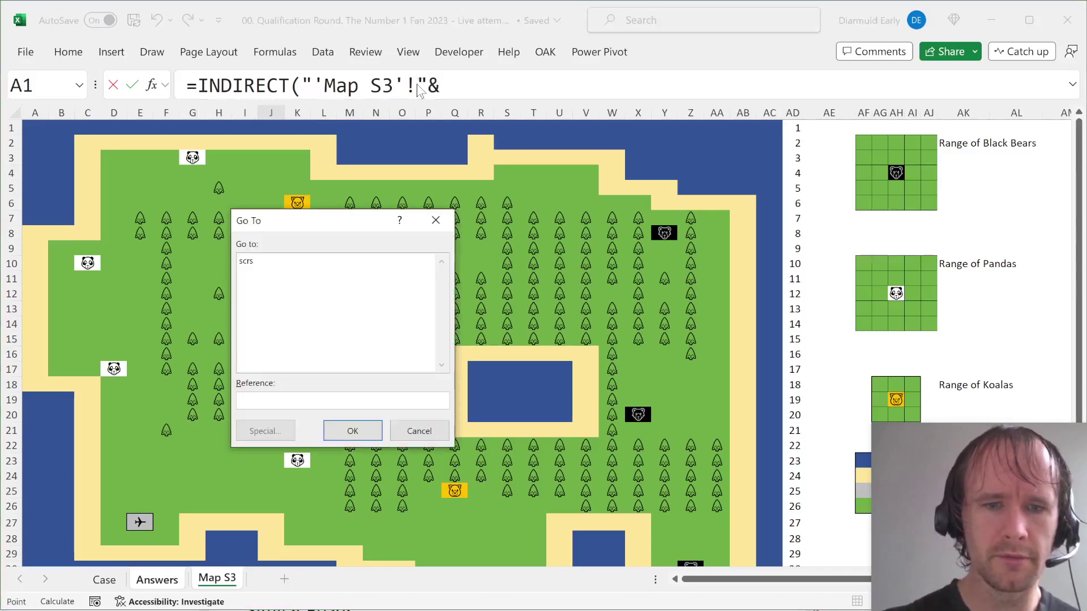
pyautogui.press('Escape')
pyautogui.hotkey('ctrl', 'pageup')
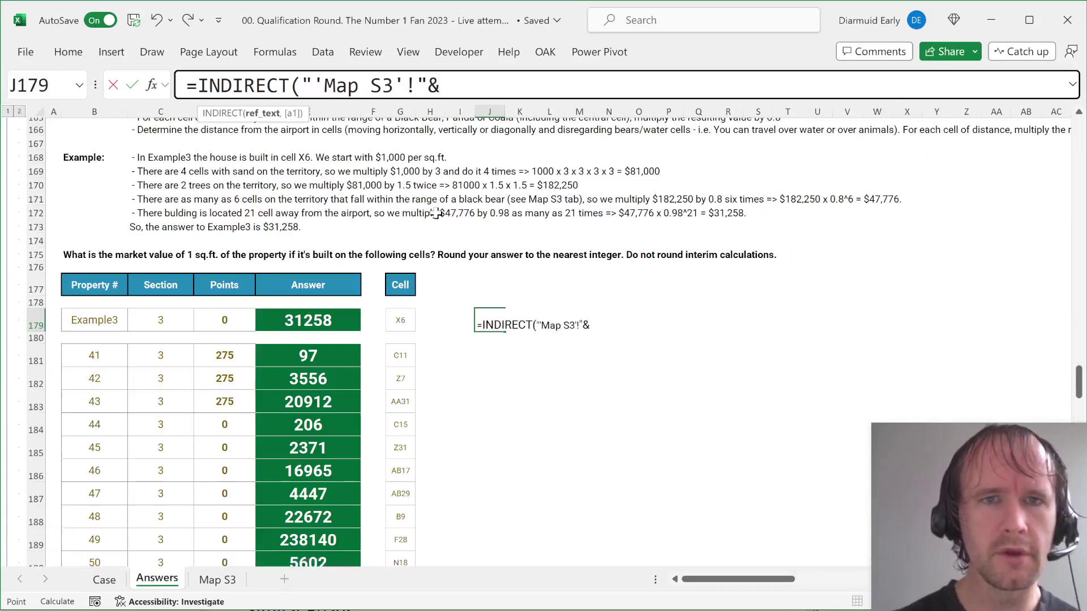
pyautogui.write('G179')
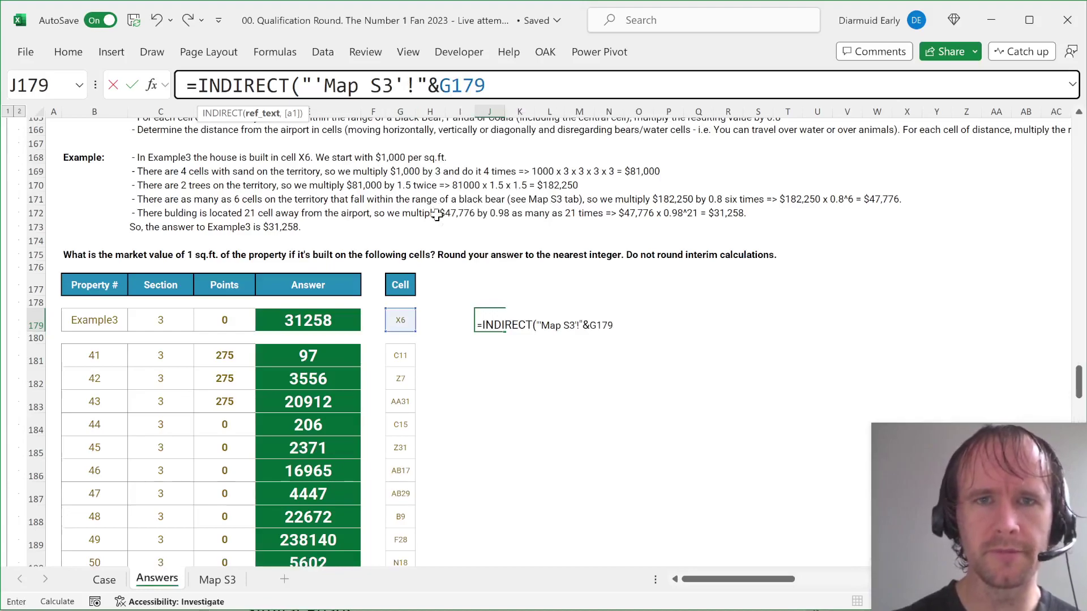
pyautogui.write(')')
pyautogui.press('Return')
pyautogui.press('Up')
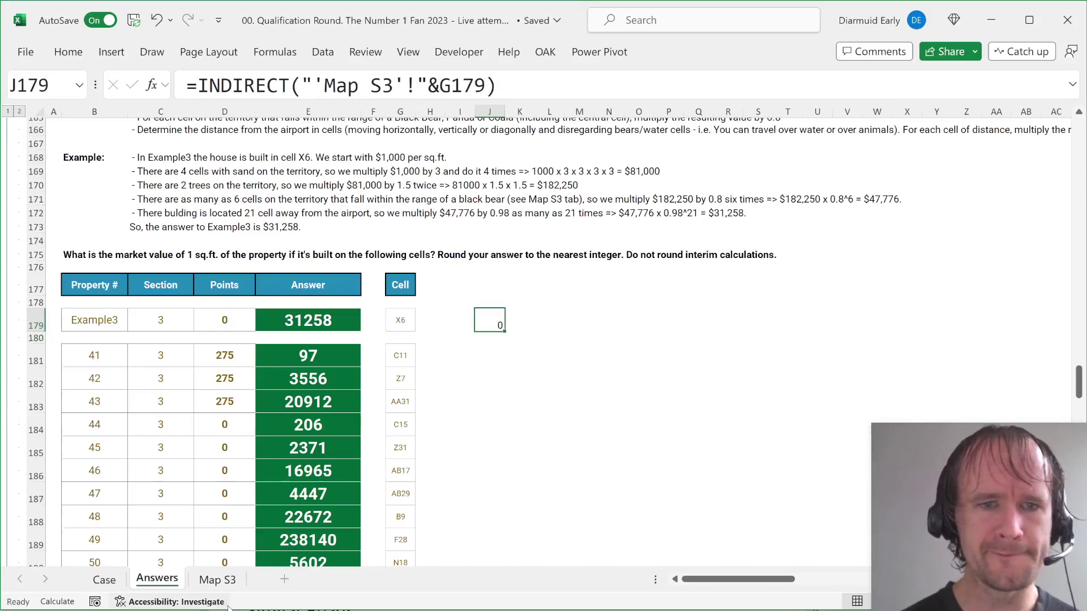
# Step: On the Map S3 sheet, replace all empty cells matching the format of sand cell R2 with the letter S
pyautogui.click(218, 579)
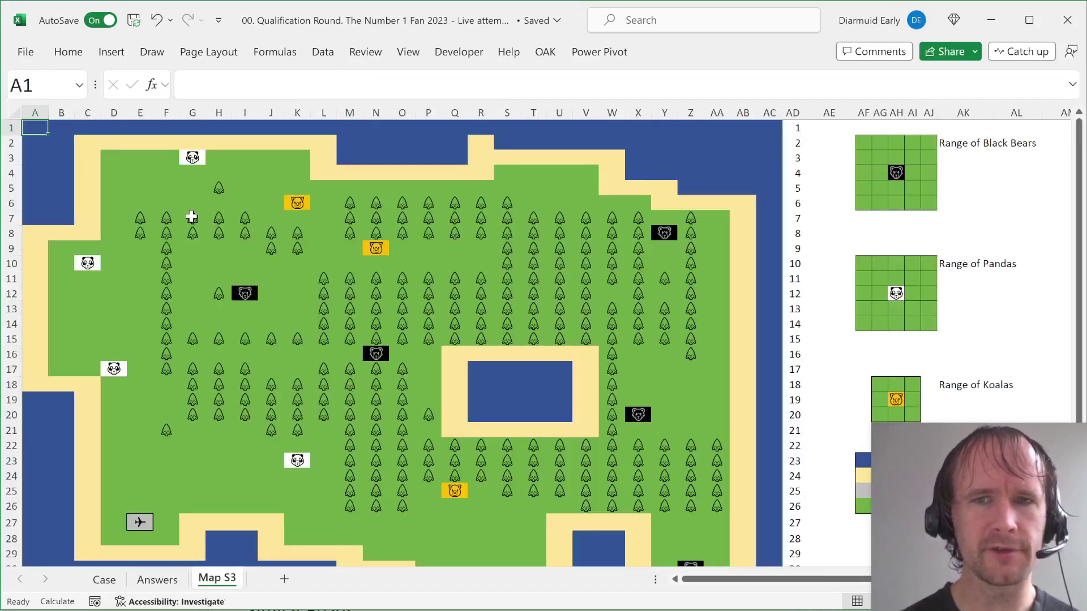
pyautogui.scroll(-3, 489, 276)
pyautogui.scroll(3, 489, 276)
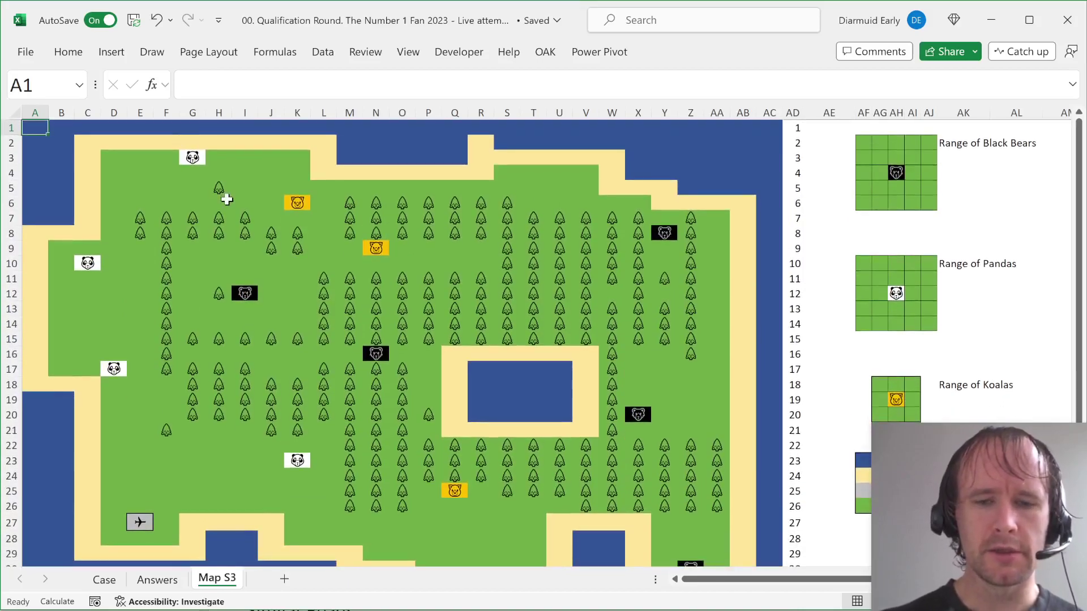
pyautogui.hotkey('ctrl', 'h')
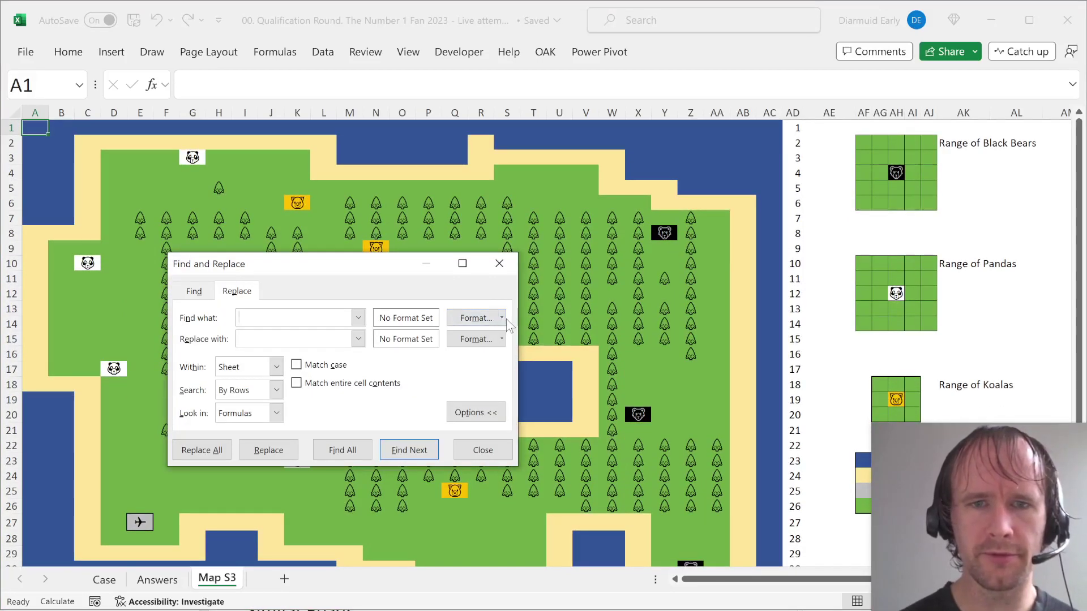
pyautogui.click(502, 318)
pyautogui.click(504, 363)
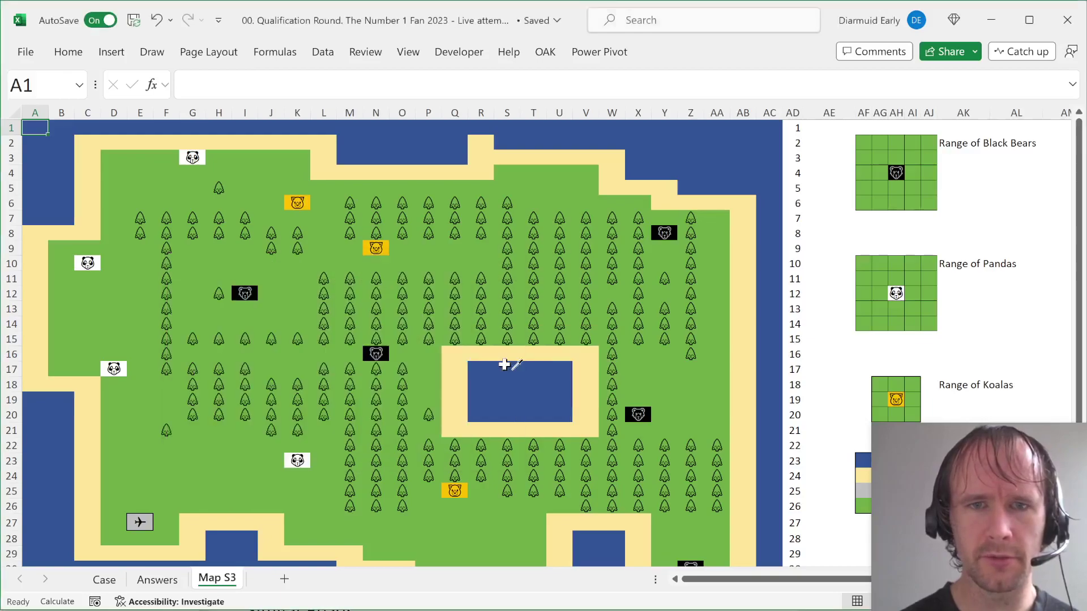
pyautogui.click(484, 142)
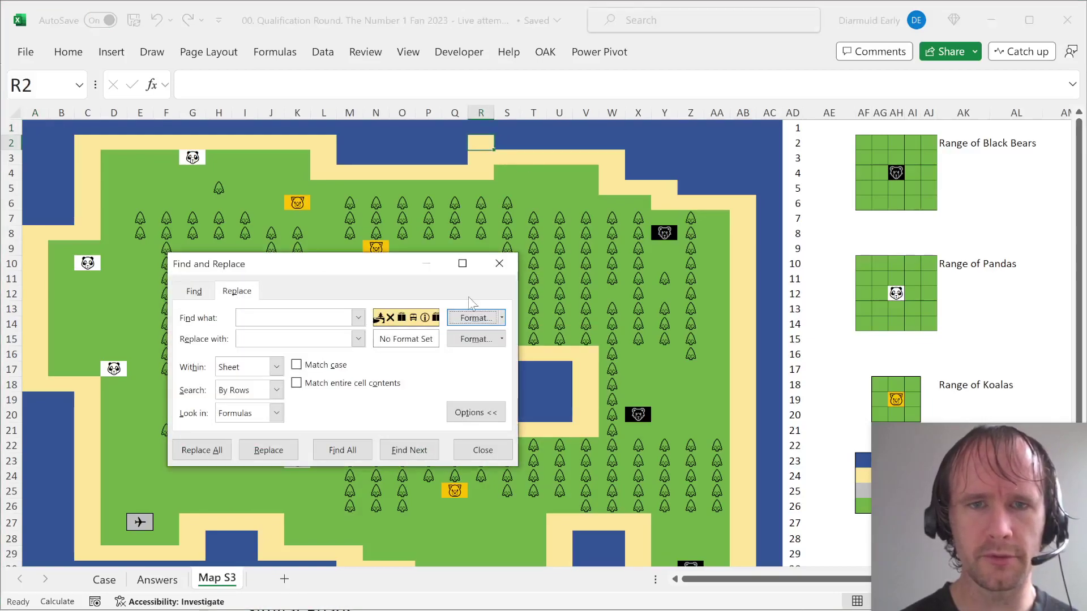
pyautogui.click(334, 339)
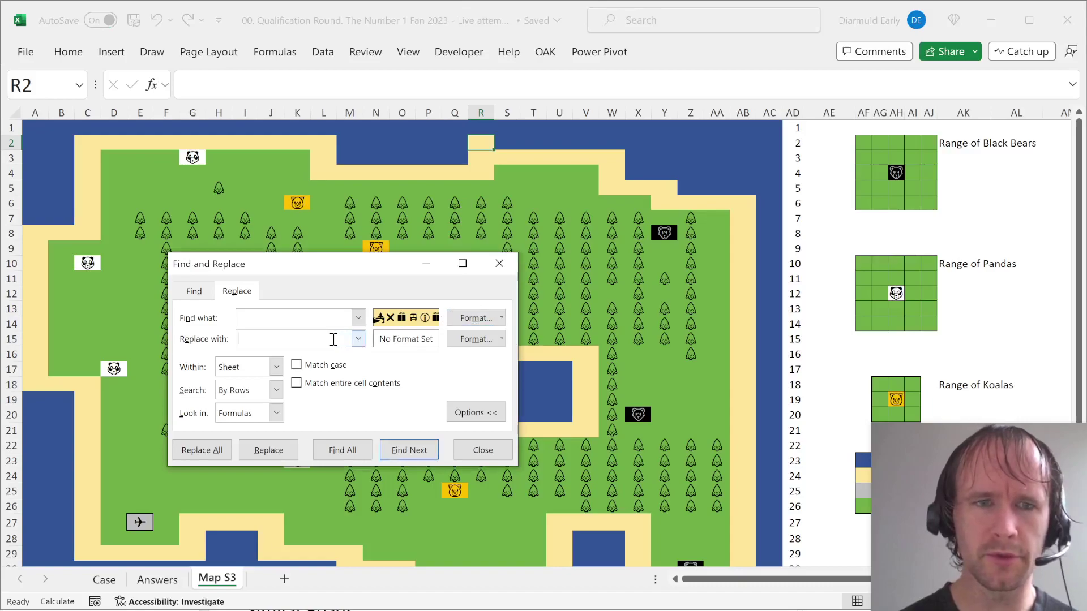
pyautogui.click(203, 450)
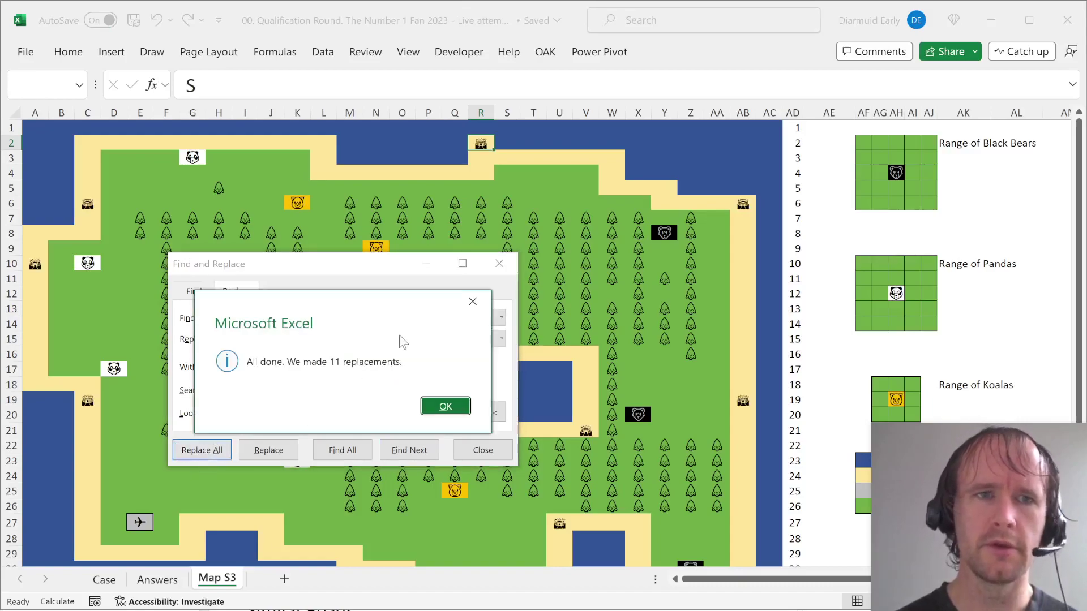
pyautogui.press('Return')
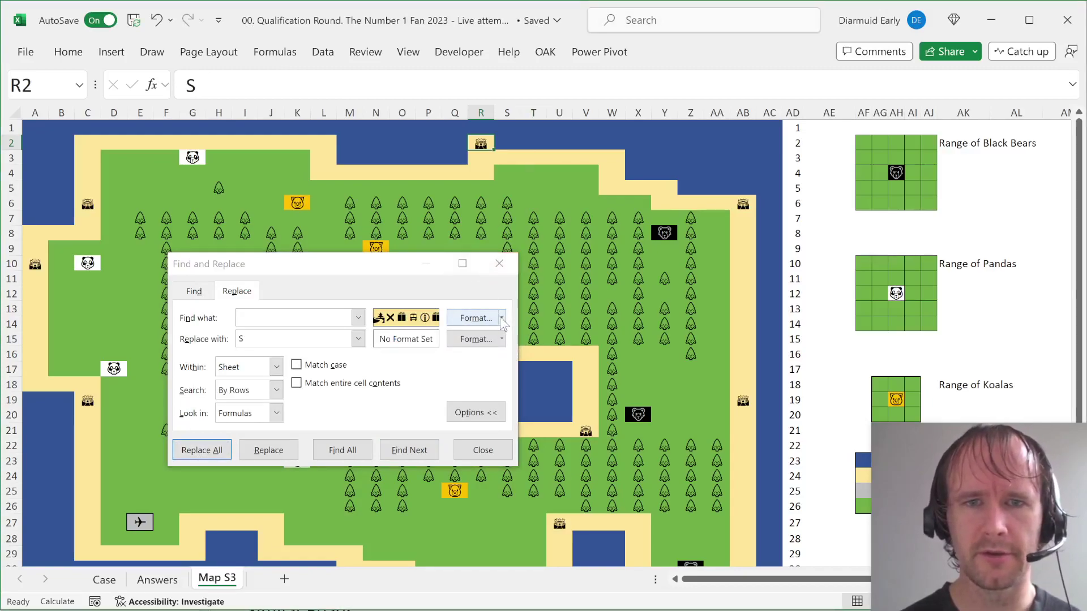
pyautogui.click(499, 264)
# Step: Inspect the fill color of sand cell S3 in its cell format settings
pyautogui.click(511, 159)
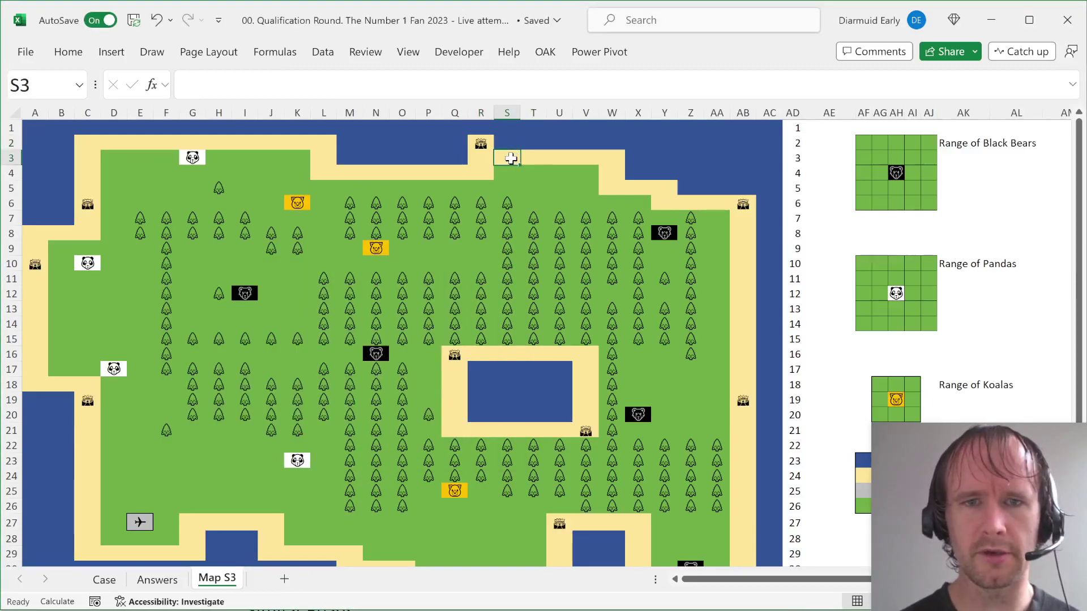
pyautogui.hotkey('ctrl', '1')
pyautogui.click(353, 149)
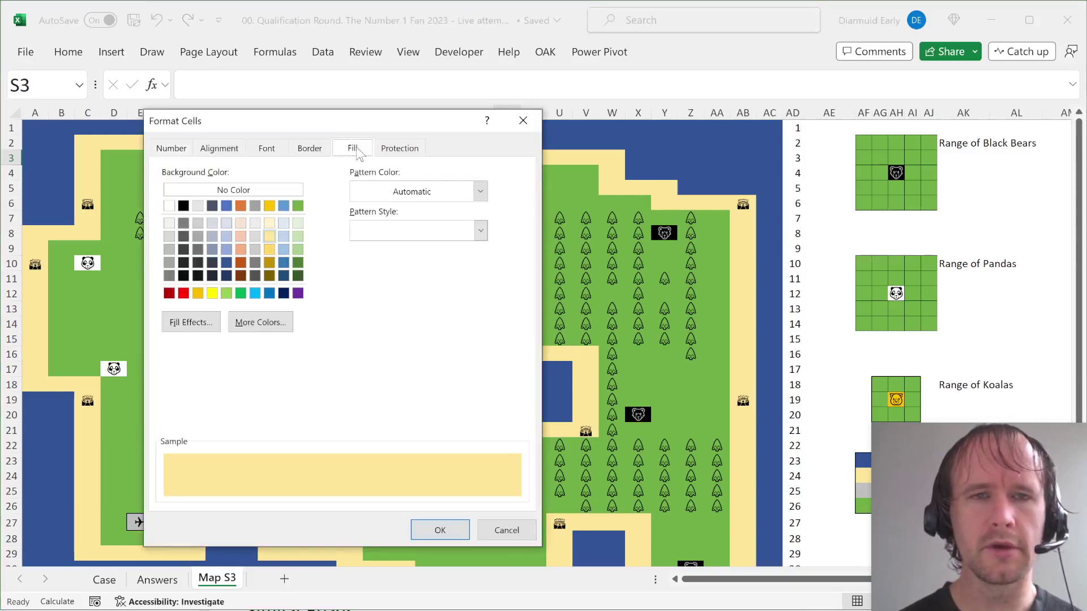
pyautogui.press('Return')
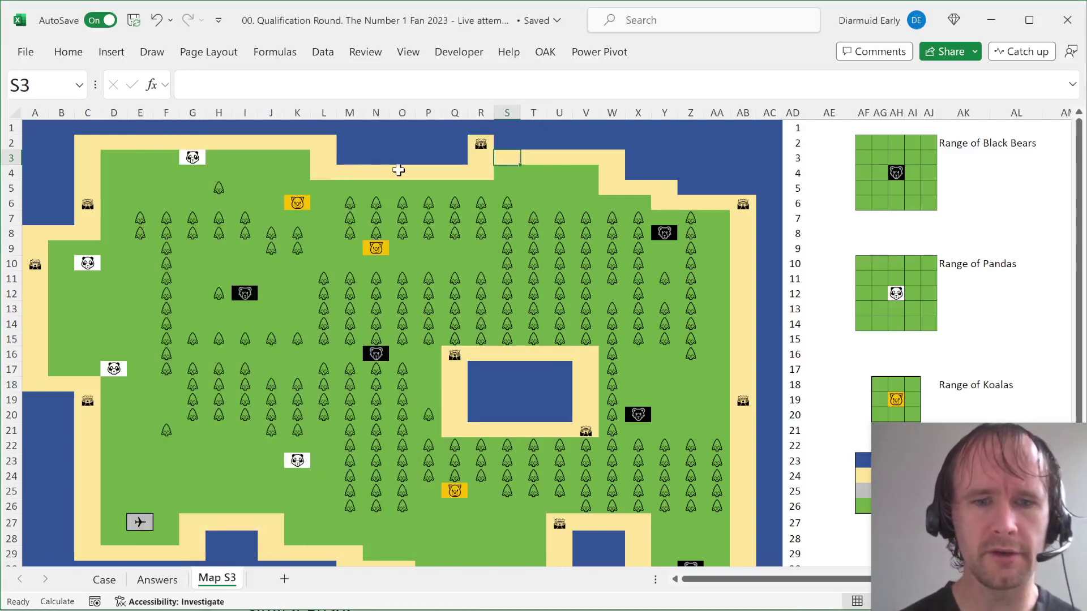
# Step: Check the find format stored for replacing on the Map S3 sheet, and clear it
pyautogui.hotkey('ctrl', 'h')
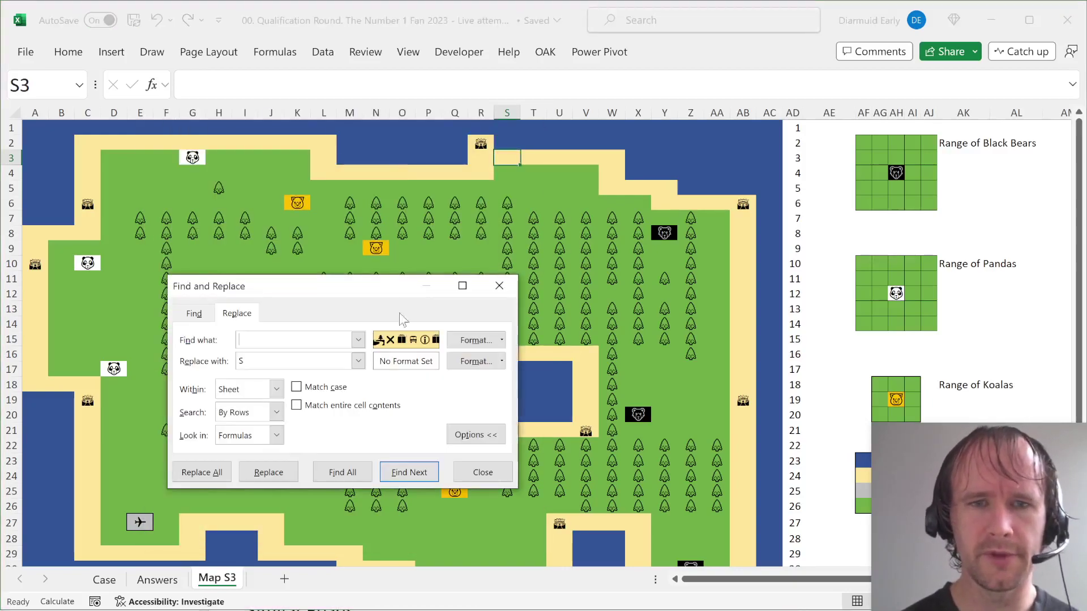
pyautogui.click(501, 339)
pyautogui.click(500, 364)
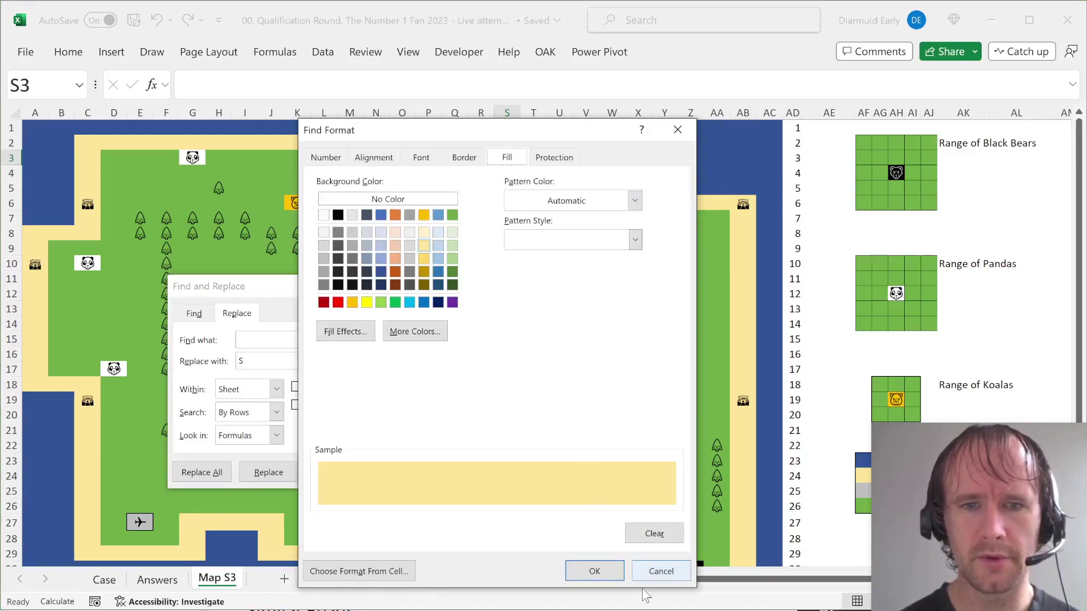
pyautogui.click(663, 573)
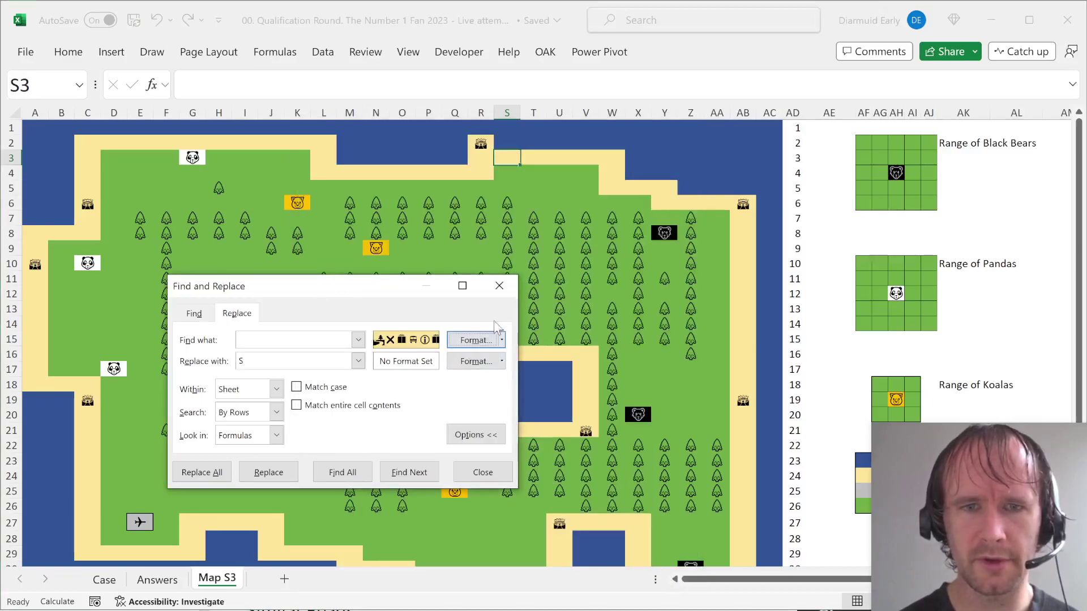
pyautogui.click(502, 340)
pyautogui.click(511, 409)
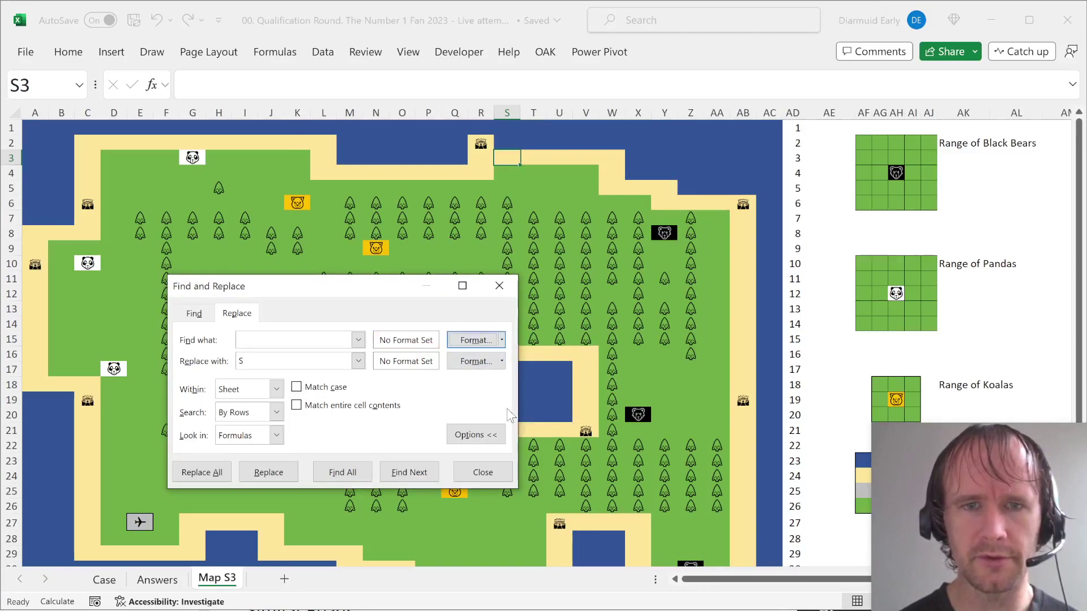
# Step: Replace all empty cells that have the light sand-yellow fill with the letter S on the Map S3 sheet
pyautogui.click(475, 340)
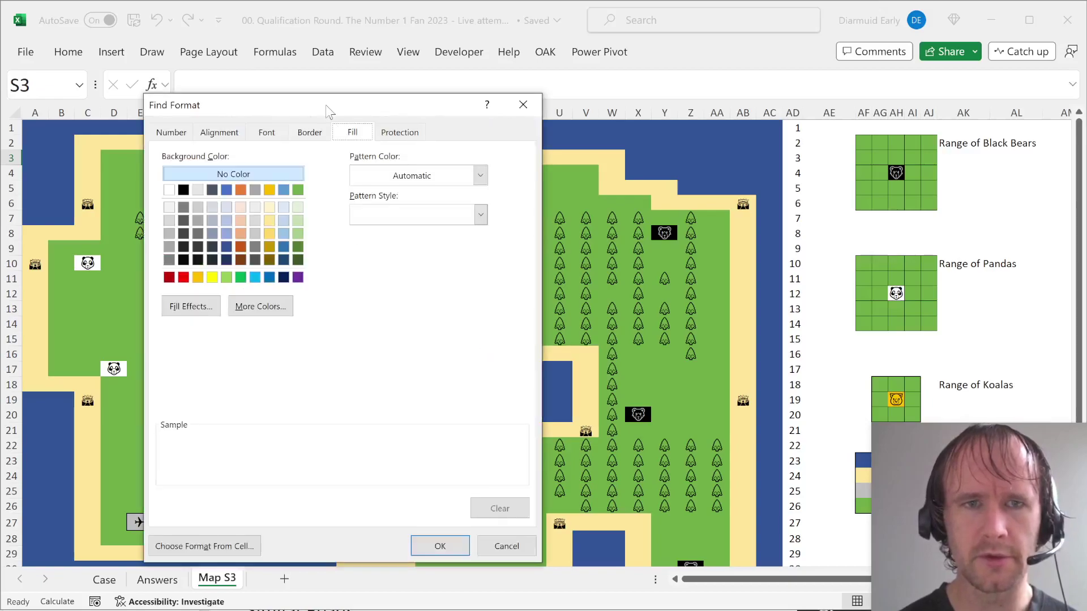
pyautogui.click(270, 220)
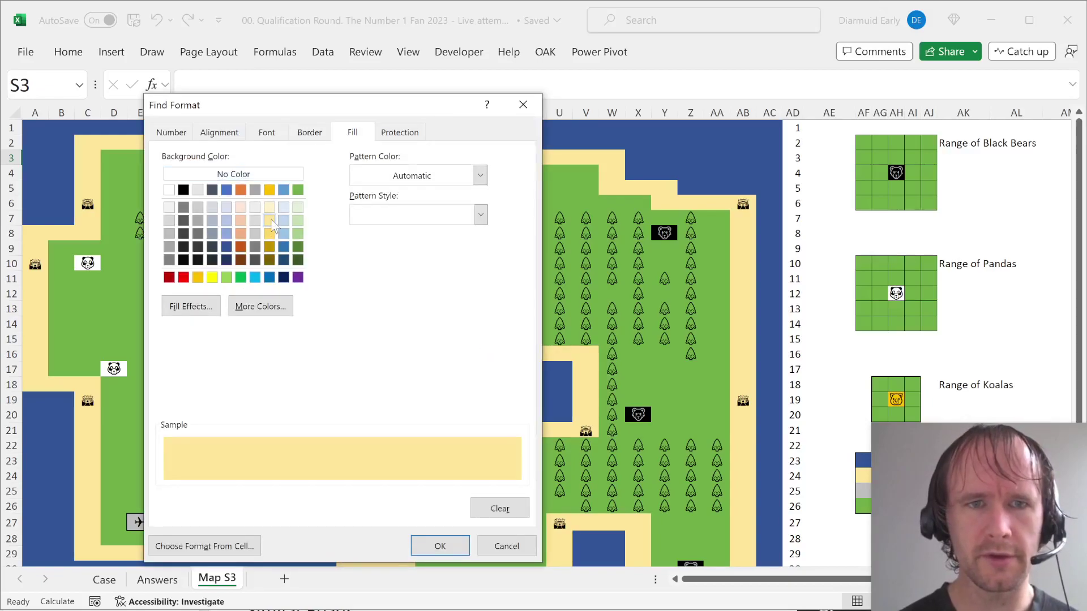
pyautogui.click(437, 546)
pyautogui.click(210, 473)
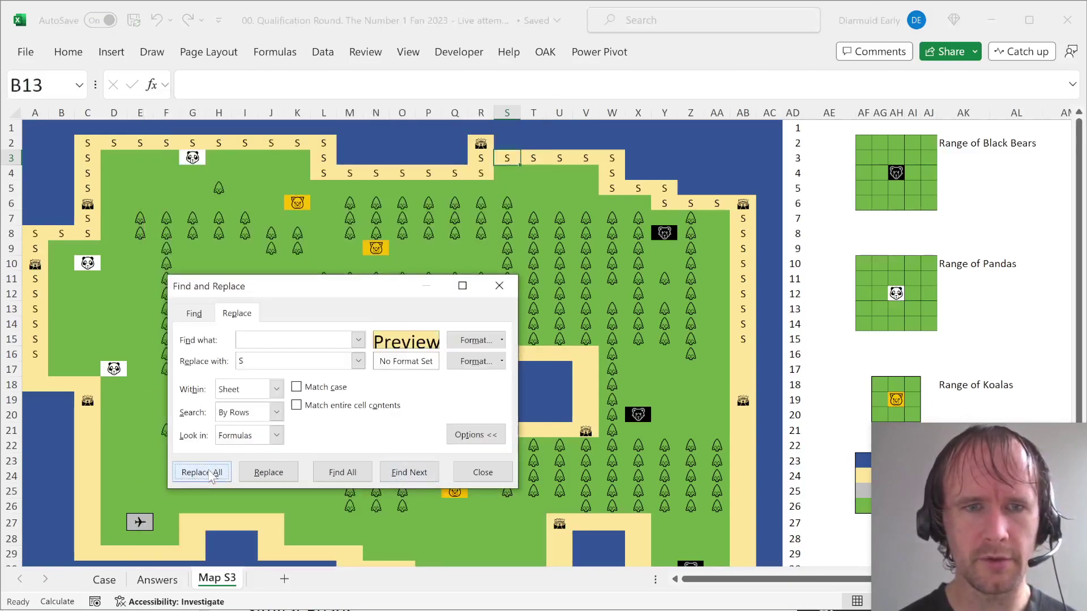
pyautogui.press('Return')
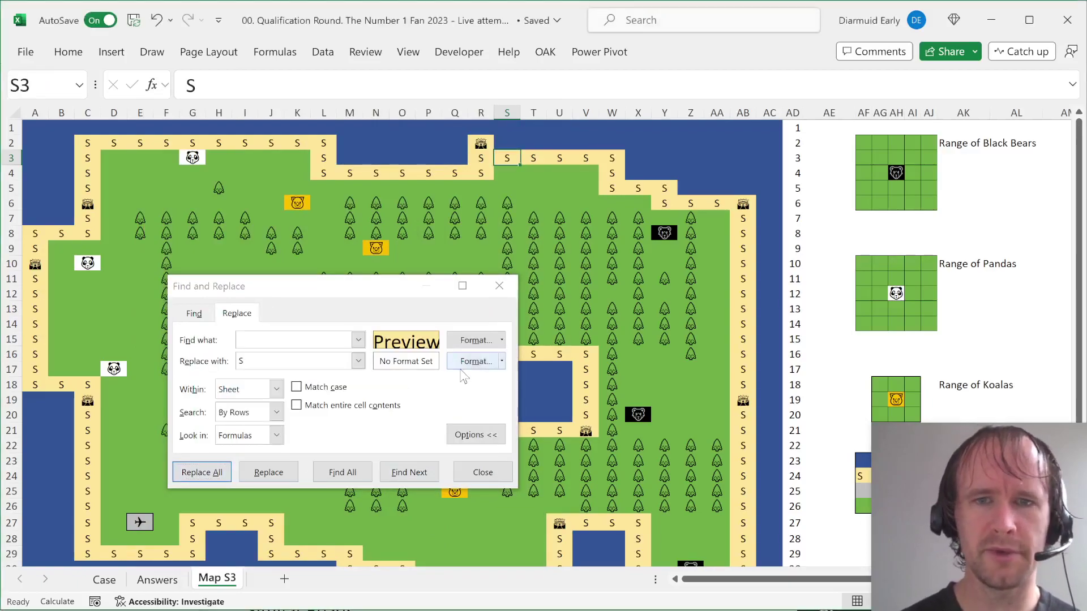
pyautogui.click(500, 287)
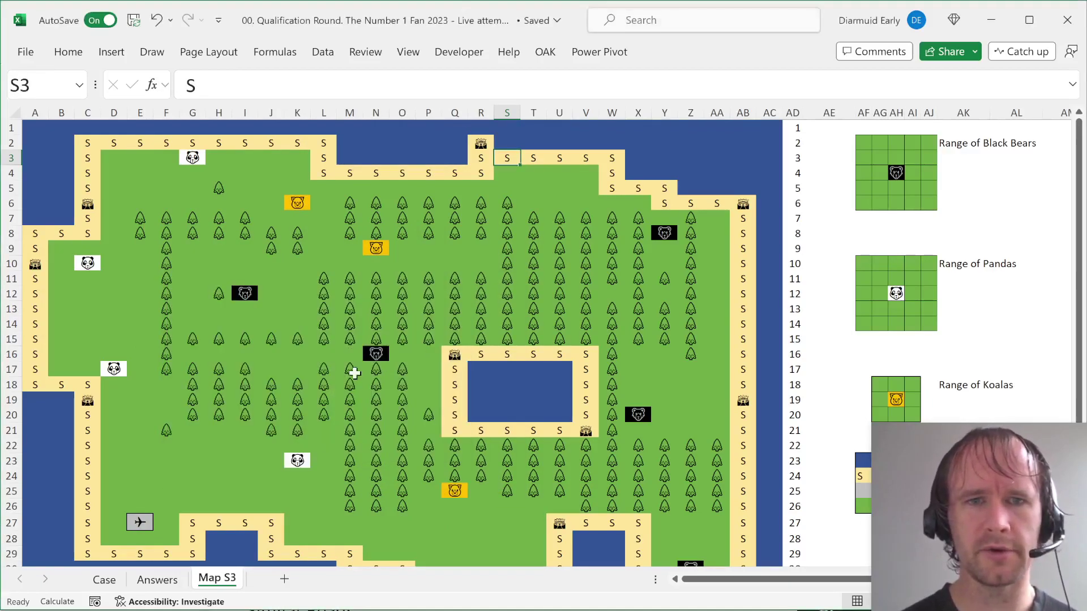
# Step: On the Answers sheet, enter the row offset -1 in each of cells K177, L177 and M177
pyautogui.hotkey('ctrl', 'pageup')
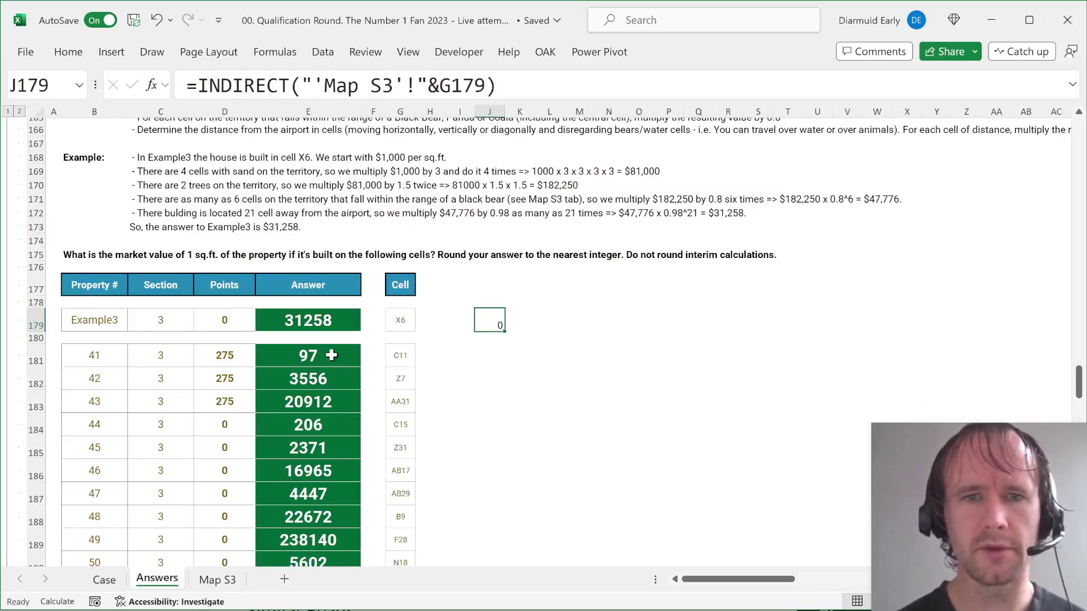
pyautogui.press('Right')
pyautogui.press('Up')
pyautogui.press('Up')
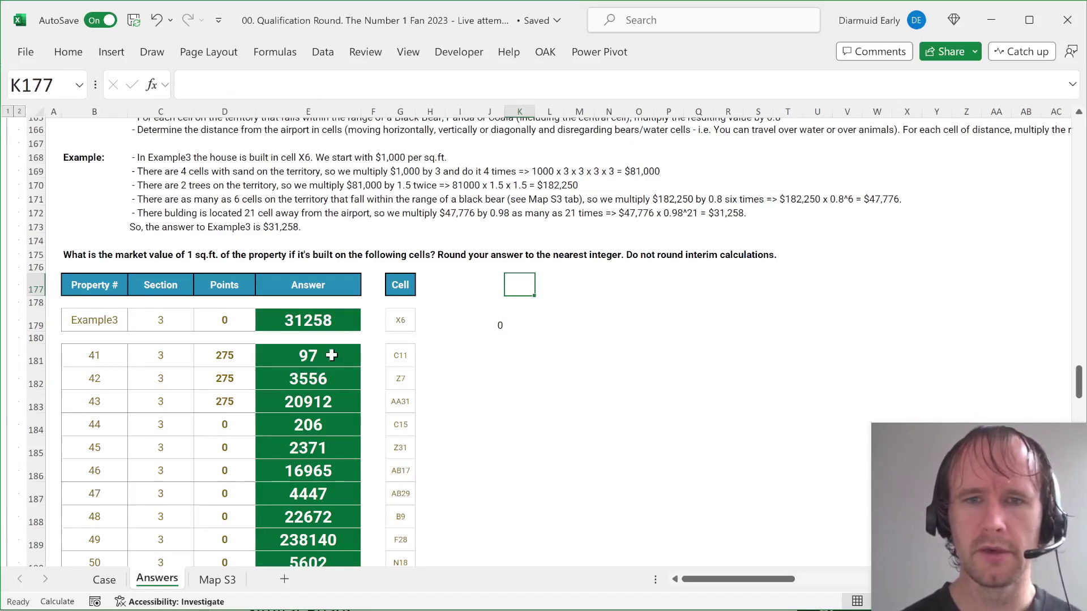
pyautogui.write('-1')
pyautogui.press('Right')
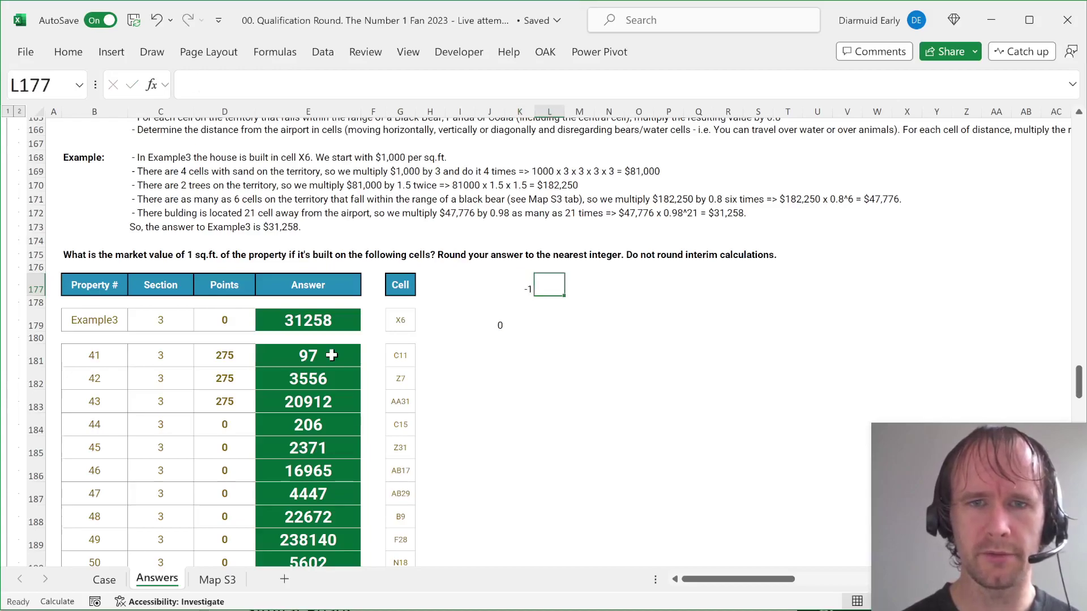
pyautogui.write('-1')
pyautogui.press('Right')
pyautogui.write('-1')
pyautogui.press('Down')
pyautogui.press('Left')
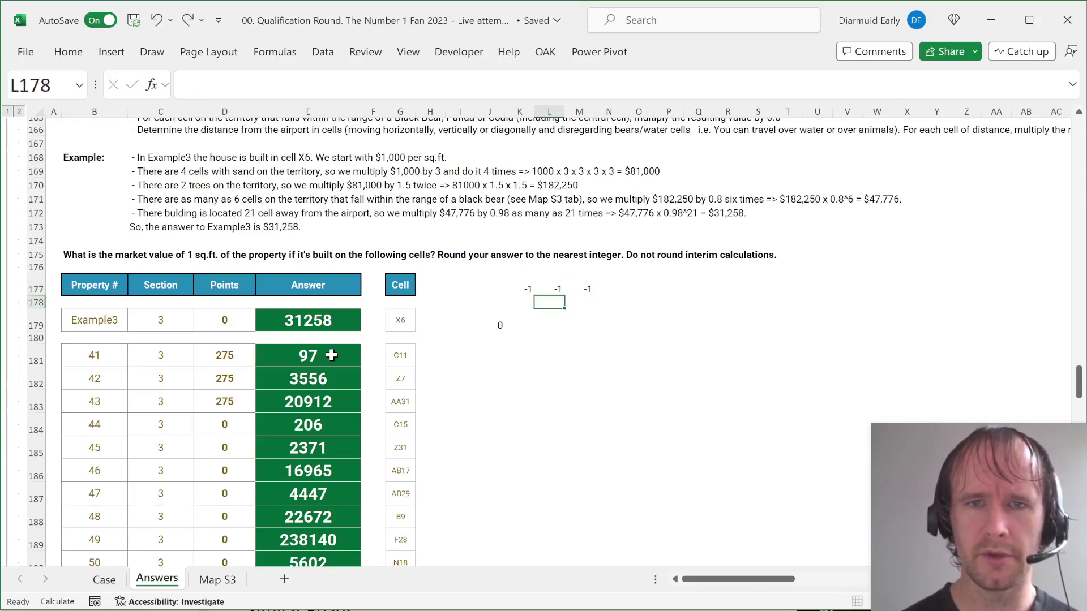
pyautogui.press('Left')
pyautogui.write('0')
pyautogui.press('Right')
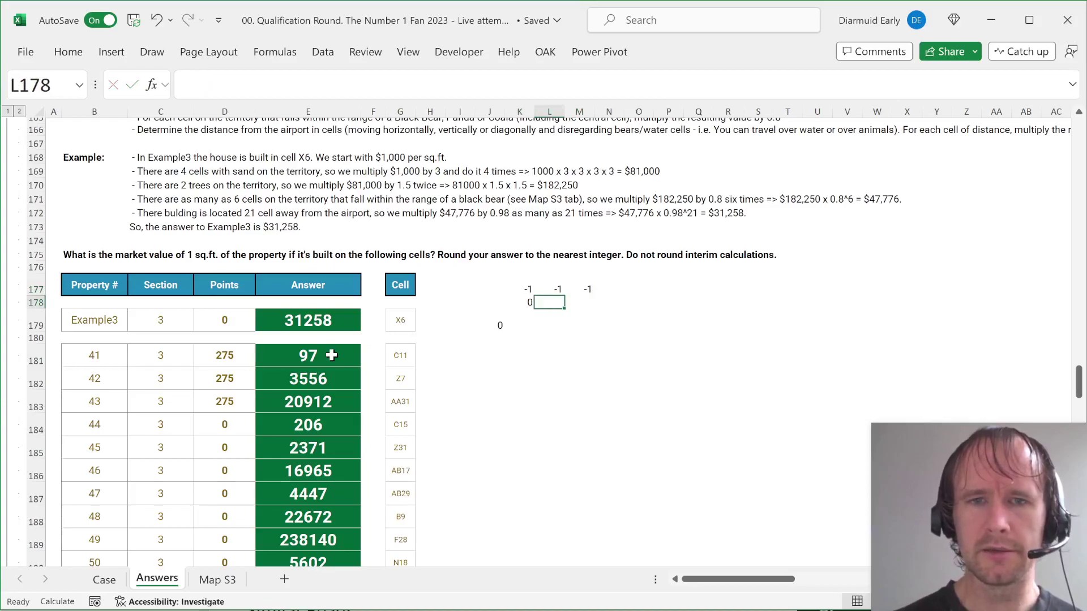
pyautogui.write('-1')
pyautogui.press('Right')
pyautogui.press('Left')
pyautogui.press('Left')
# Step: Enter the column offsets -1, 0 and 1 in cells K178, L178 and M178
pyautogui.write('-')
pyautogui.press('Right')
pyautogui.press('Left')
pyautogui.write('-1')
pyautogui.press('Right')
pyautogui.write('0')
pyautogui.press('Right')
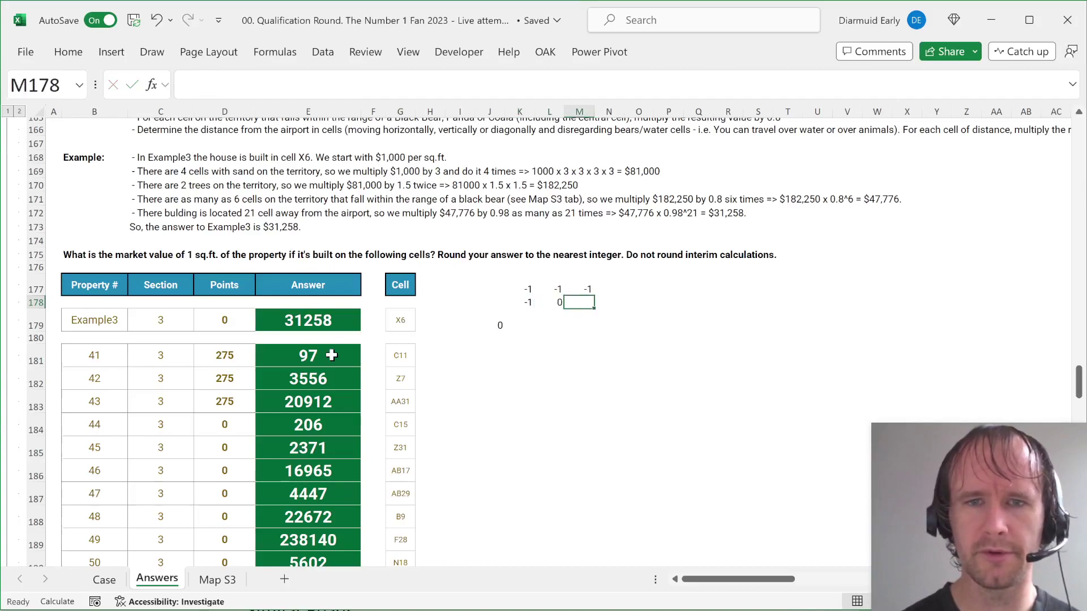
pyautogui.write('1')
pyautogui.press('Right')
# Step: Enter the row offset 0 in N177 and O177, with column offsets -1 in N178 and 1 in O178
pyautogui.press('Up')
pyautogui.write('0')
pyautogui.press('Down')
pyautogui.write('-1')
pyautogui.press('Right')
pyautogui.press('Up')
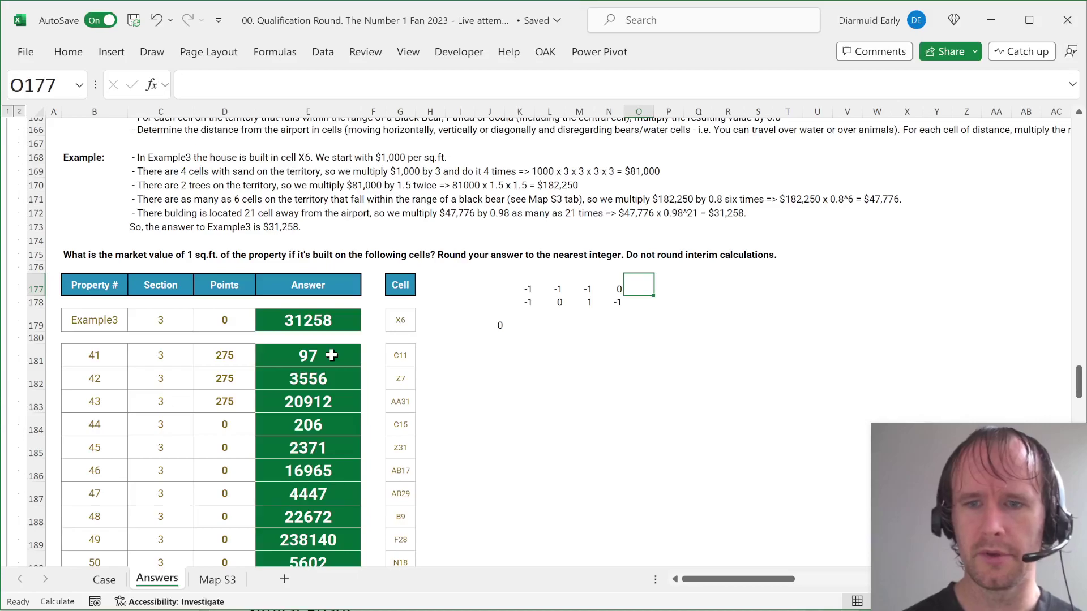
pyautogui.write('0')
pyautogui.press('Down')
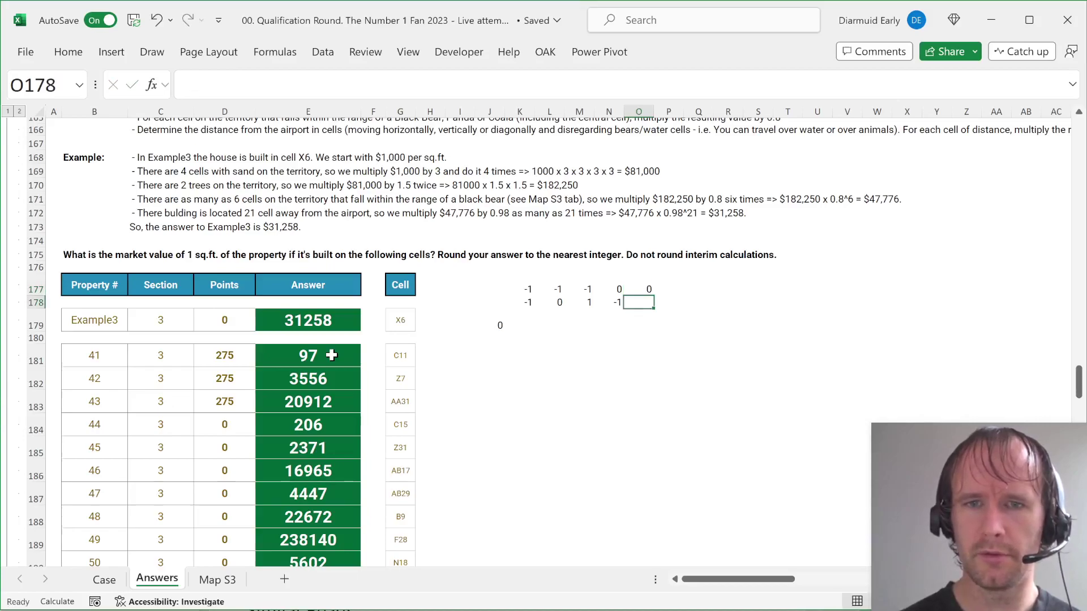
pyautogui.write('1')
pyautogui.press('Right')
# Step: Fill cells P177 to R177 with the row offset 1
pyautogui.press('Up')
pyautogui.hotkey('shift', 'Right')
pyautogui.hotkey('shift', 'Right')
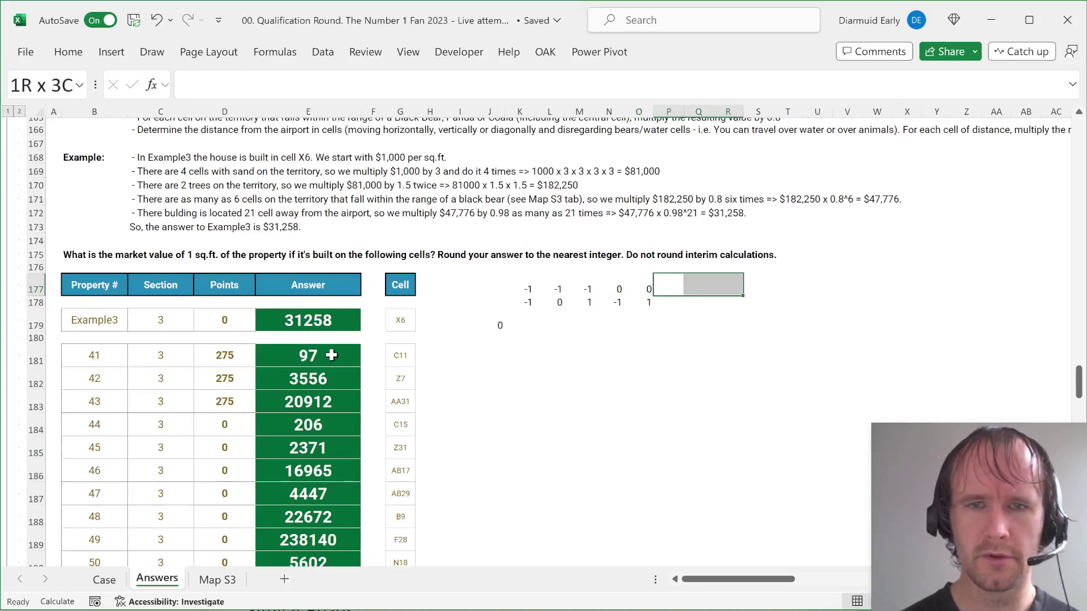
pyautogui.write('1')
pyautogui.hotkey('ctrl', 'Return')
# Step: Copy the column offsets in K178:M178 to cells P178:R178
pyautogui.press('Down')
pyautogui.press('Left')
pyautogui.press('Left')
pyautogui.press('Left')
pyautogui.hotkey('shift', 'Left')
pyautogui.hotkey('shift', 'Left')
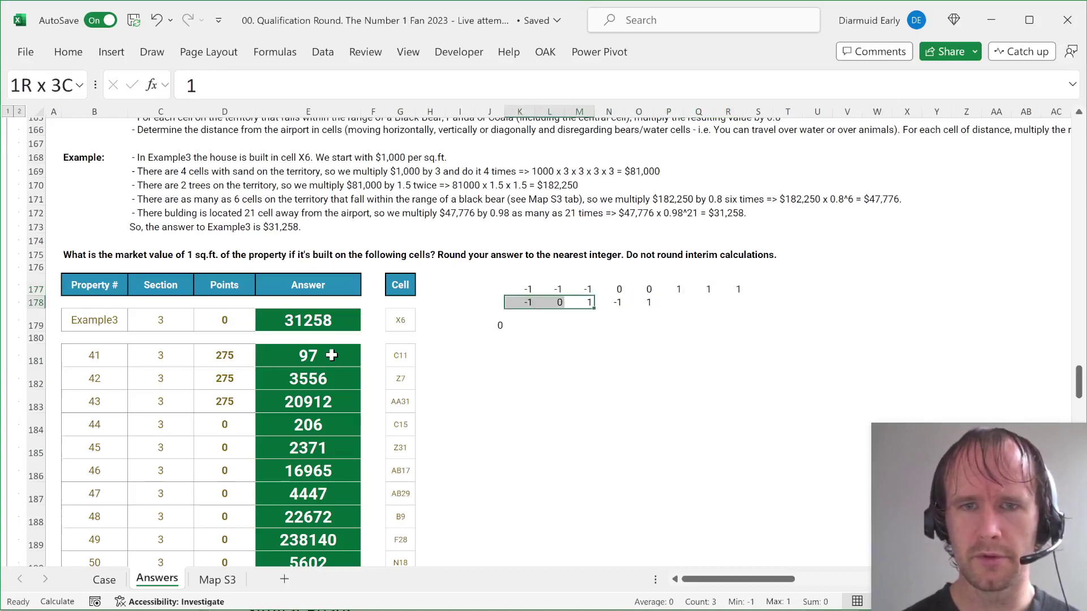
pyautogui.hotkey('ctrl', 'c')
pyautogui.press('Right')
pyautogui.press('Right')
pyautogui.press('Right')
pyautogui.hotkey('ctrl', 'v')
# Step: Make column G absolute in the J179 formula, giving =INDIRECT("'Map S3'!"&$G179), and copy the formula text
pyautogui.press('Down')
pyautogui.press('Left')
pyautogui.press('Left')
pyautogui.press('Left')
pyautogui.press('Left')
pyautogui.press('Left')
pyautogui.press('Left')
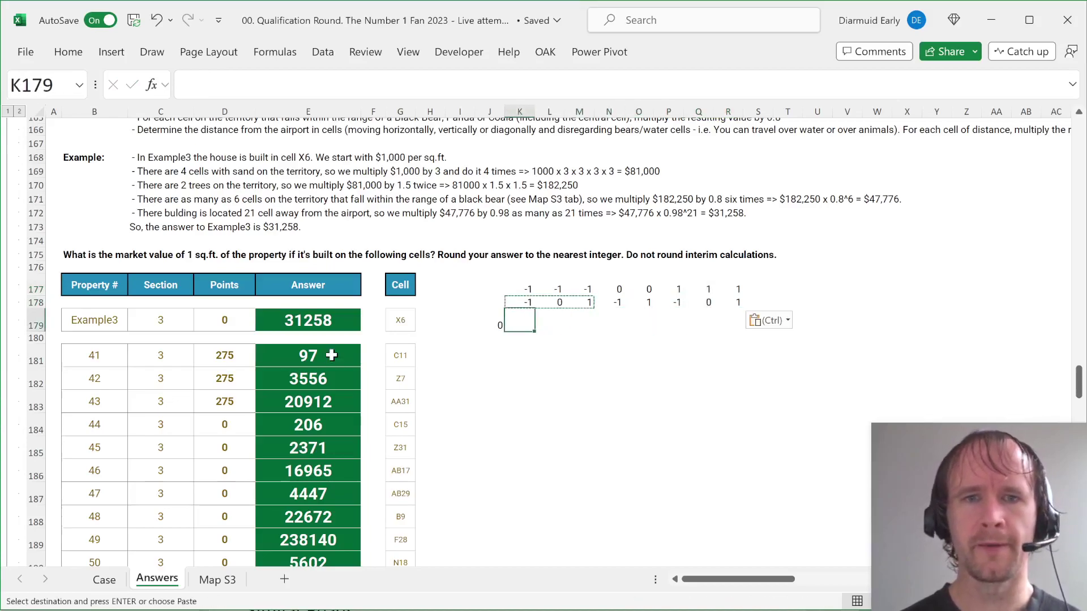
pyautogui.moveTo(528, 89); pyautogui.dragTo(94, 63)
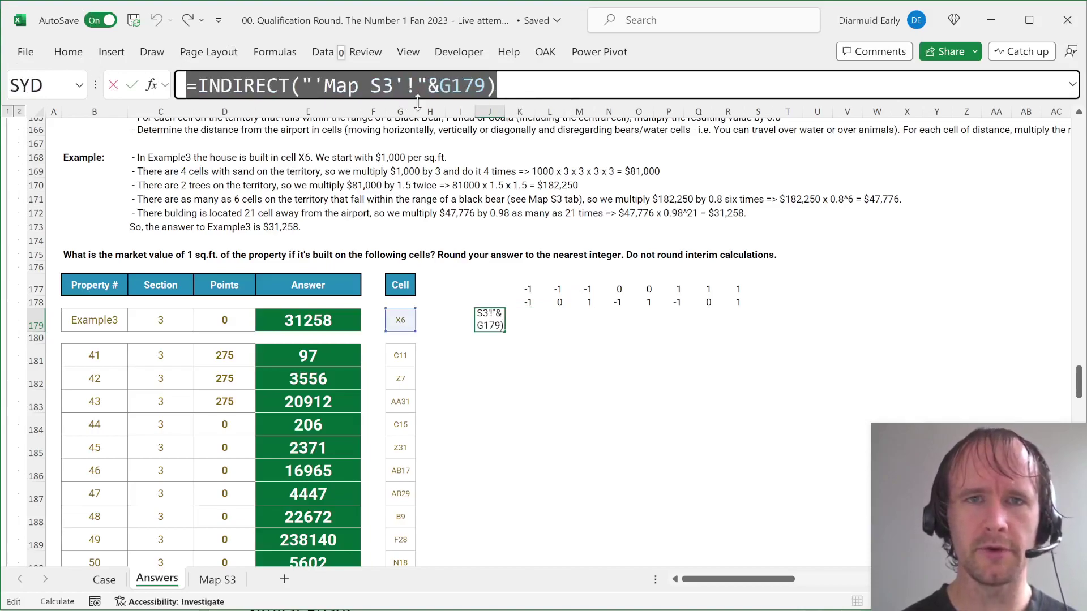
pyautogui.click(439, 88)
pyautogui.write('$')
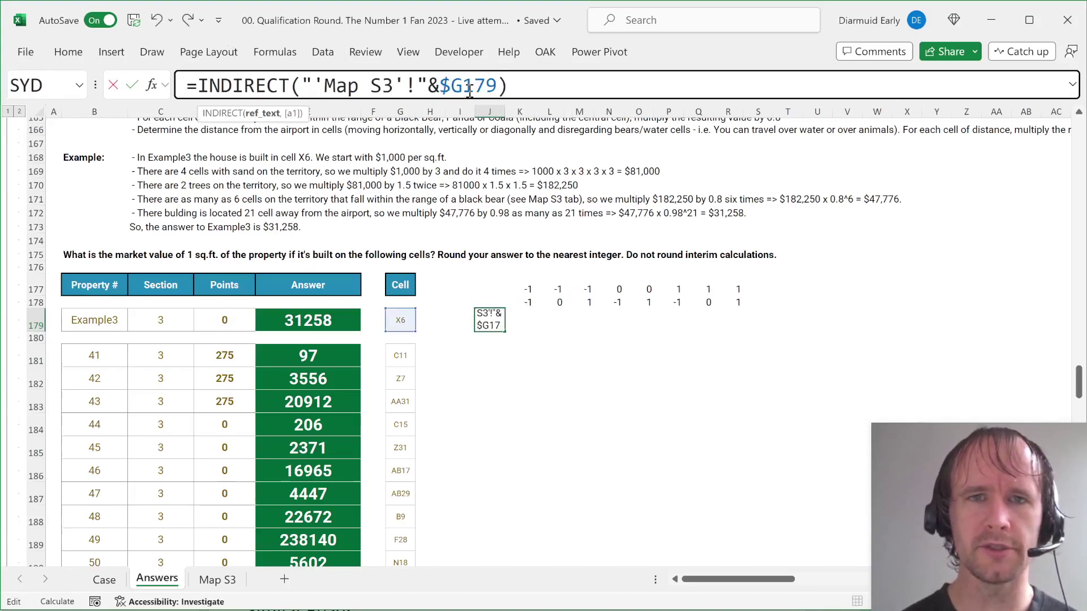
pyautogui.moveTo(532, 89); pyautogui.dragTo(105, 89)
pyautogui.press('Tab')
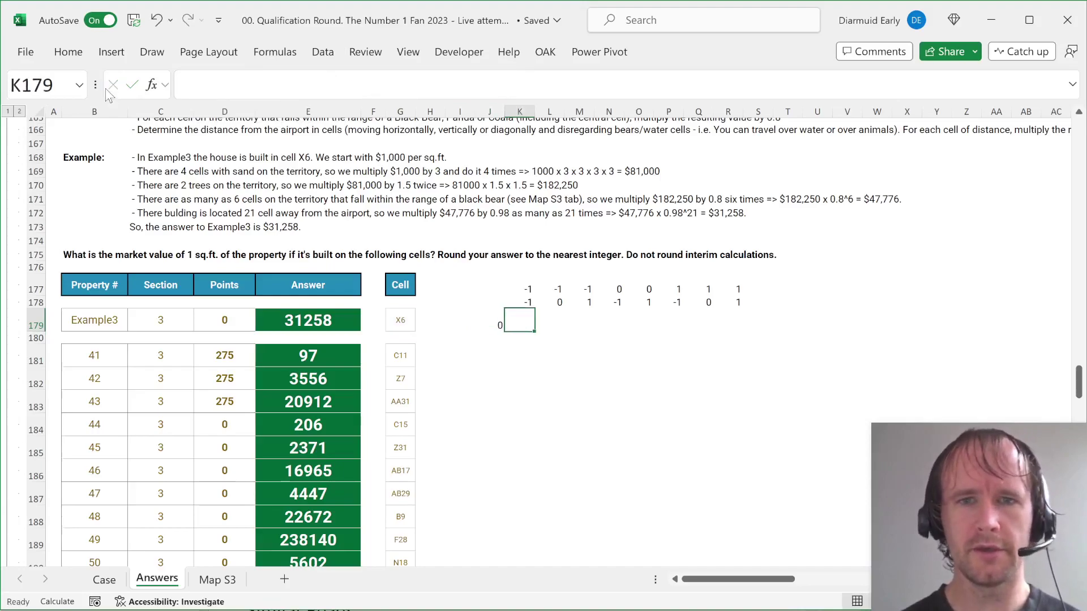
# Step: Paste the INDIRECT formula into K179 and wrap it in OFFSET as the reference argument
pyautogui.click(236, 88)
pyautogui.hotkey('ctrl', 'v')
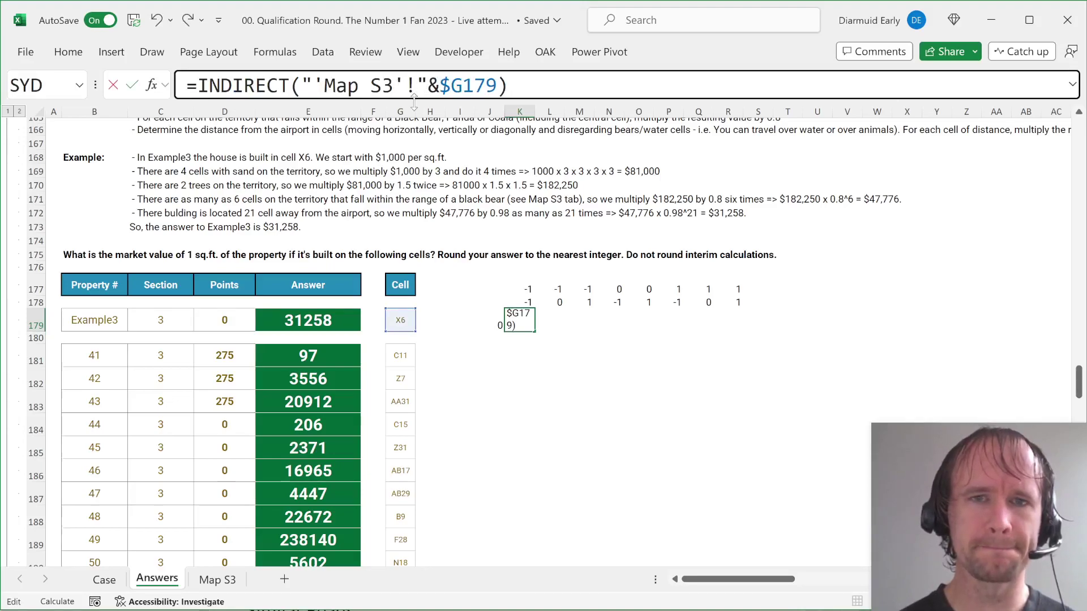
pyautogui.click(198, 85)
pyautogui.write('of')
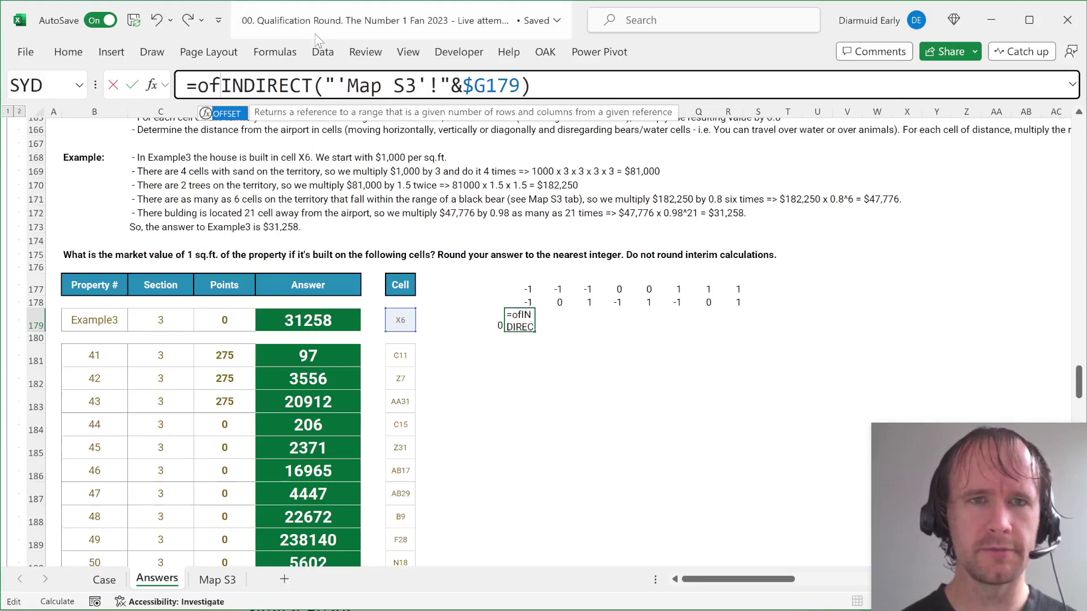
pyautogui.press('Tab')
pyautogui.click(623, 86)
pyautogui.write(',')
# Step: Complete the OFFSET formula in K179 with K$177 as the rows and K$178 as the columns
pyautogui.click(520, 290)
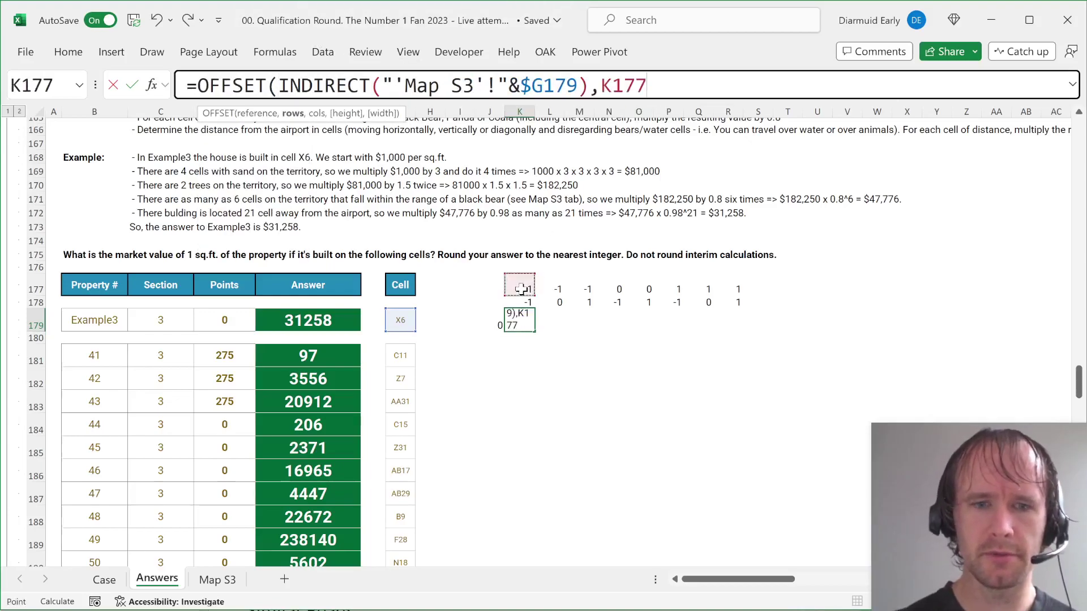
pyautogui.press('F4')
pyautogui.press('F4')
pyautogui.write(',')
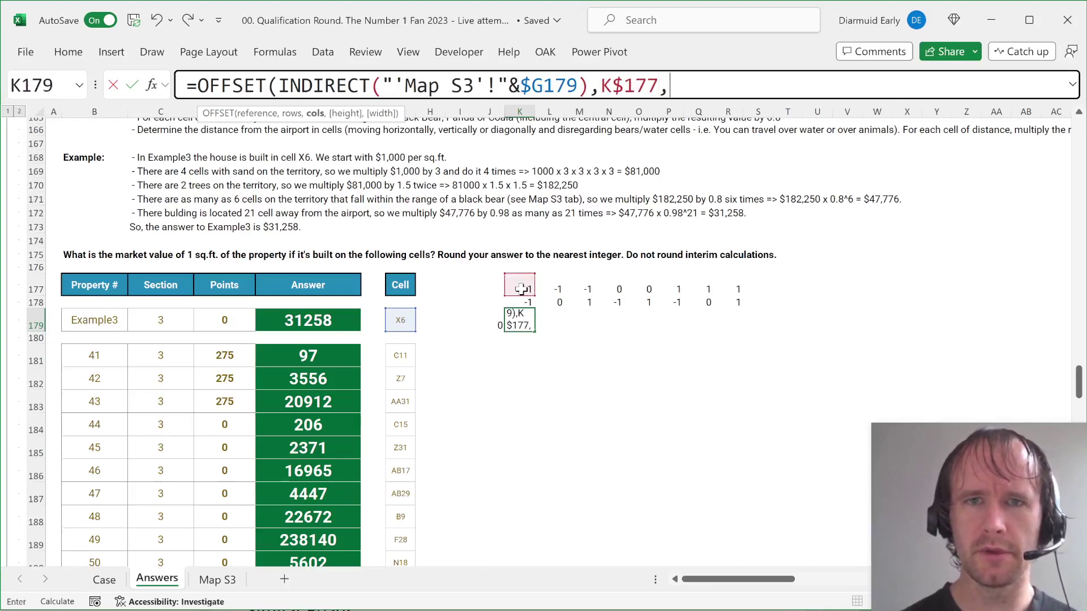
pyautogui.click(527, 301)
pyautogui.press('F4')
pyautogui.press('F4')
pyautogui.press('F4')
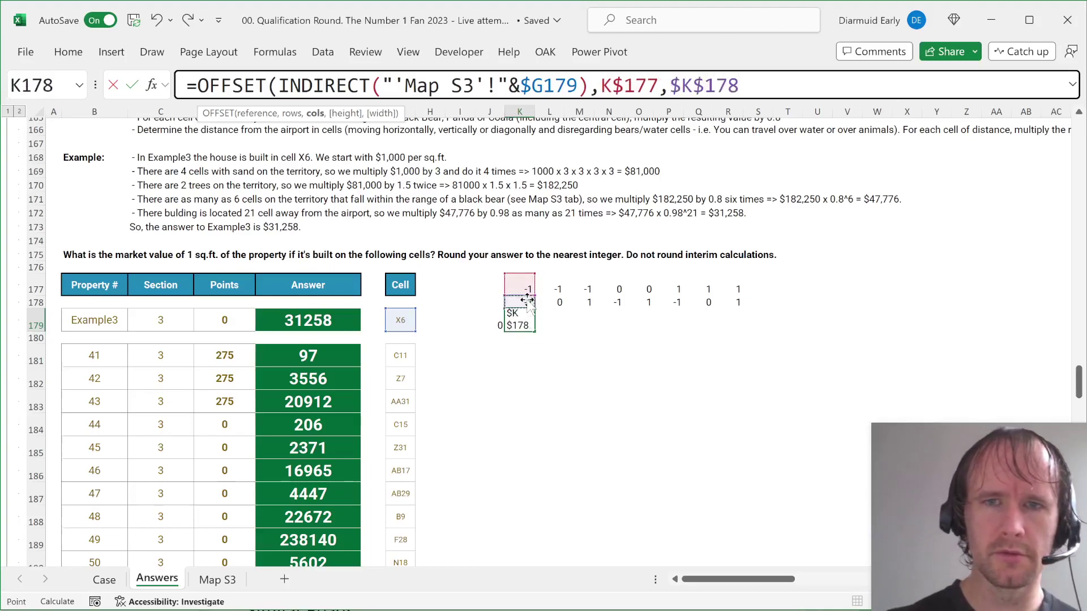
pyautogui.press('Return')
# Step: Fill the K179 OFFSET formula across to R179 and check the copied formulas
pyautogui.press('Up')
pyautogui.hotkey('shift', 'Right')
pyautogui.hotkey('shift', 'Right')
pyautogui.hotkey('shift', 'Right')
pyautogui.hotkey('shift', 'Right')
pyautogui.hotkey('shift', 'Right')
pyautogui.hotkey('shift', 'Right')
pyautogui.hotkey('shift', 'Right')
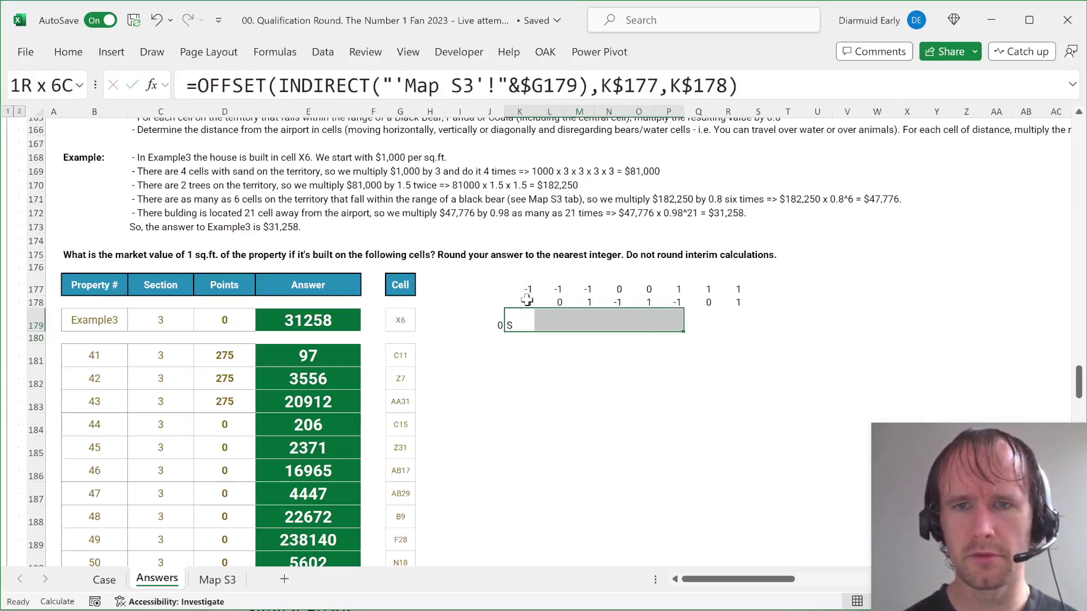
pyautogui.hotkey('ctrl', 'r')
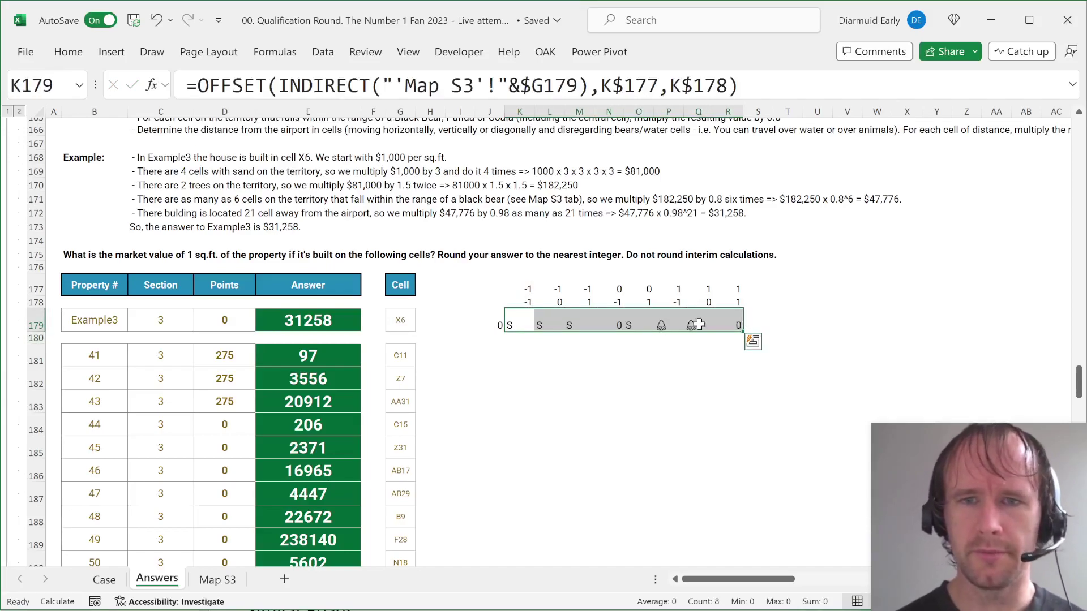
pyautogui.click(538, 327)
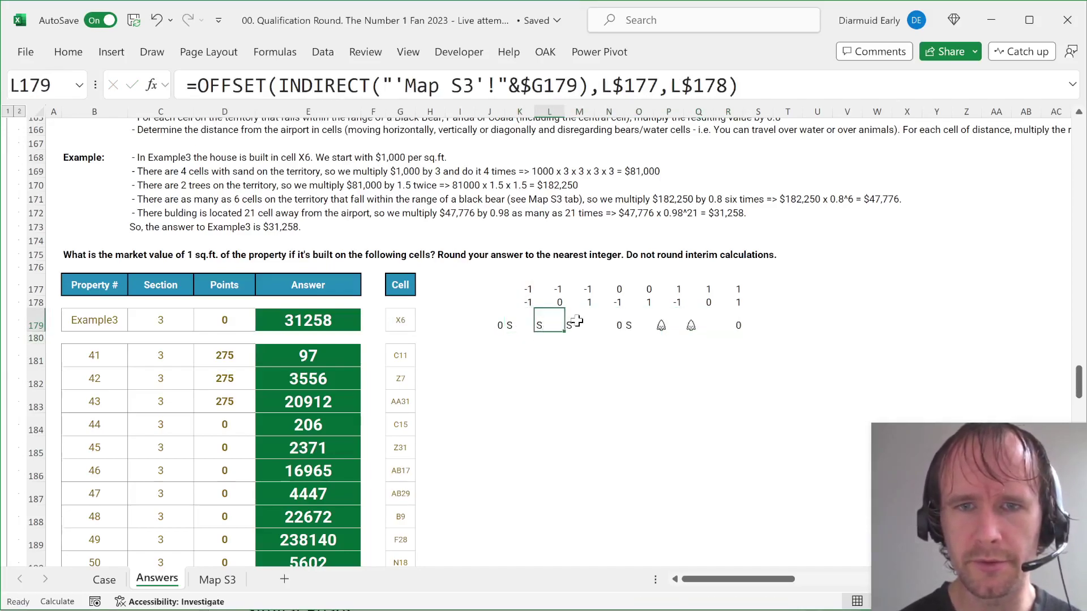
pyautogui.click(637, 323)
# Step: Enter =COUNTIF(J179:R179,"S") in cell T179 to count the sand cells of the territory
pyautogui.click(782, 322)
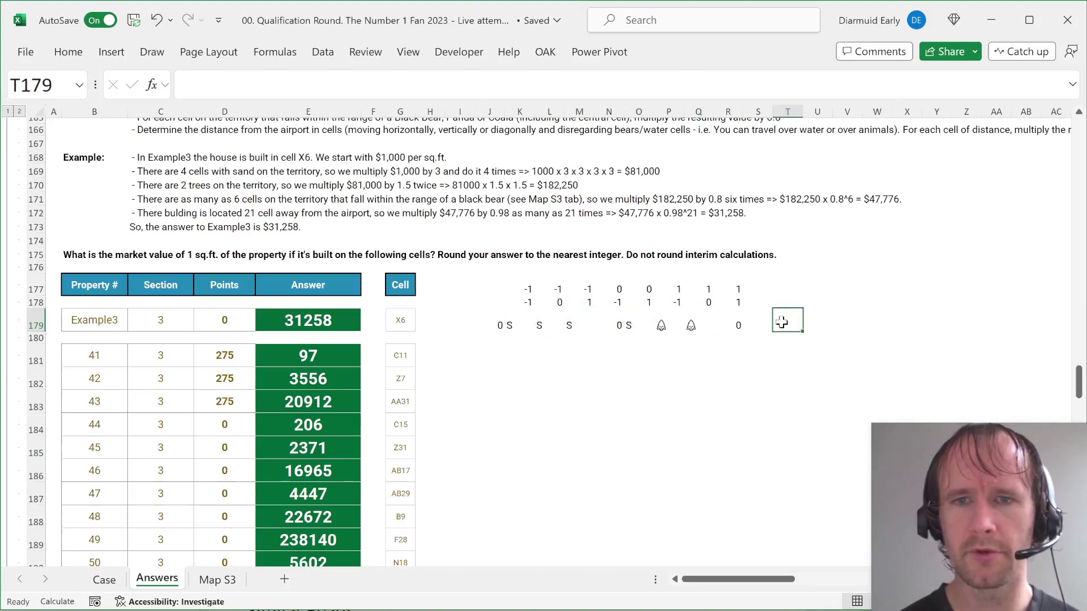
pyautogui.write('=countif')
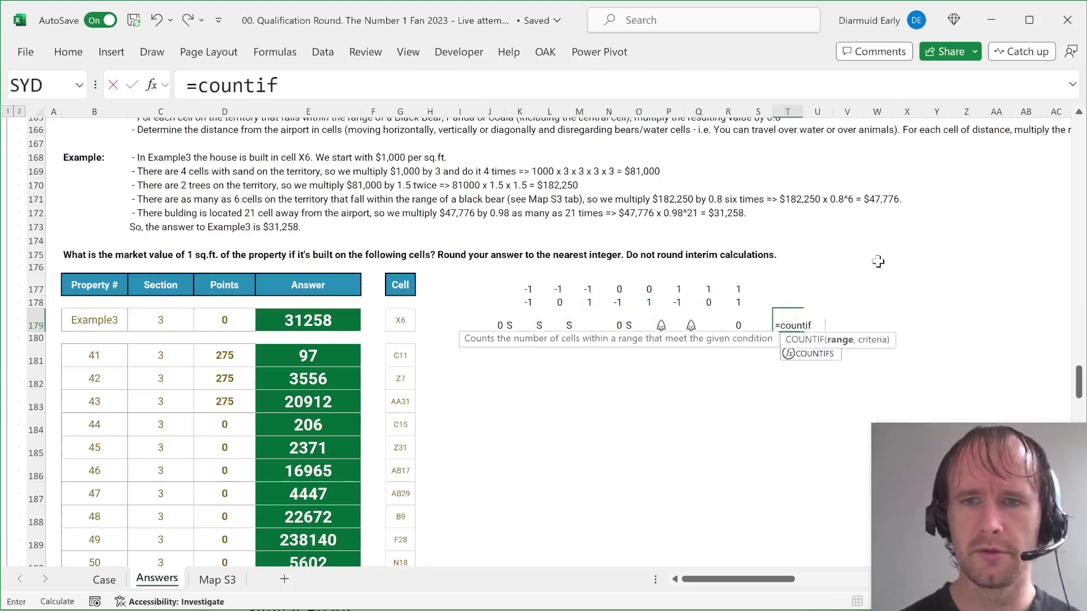
pyautogui.press('Tab')
pyautogui.press('Left')
pyautogui.press('Left')
pyautogui.hotkey('ctrl', 'shift', 'Left')
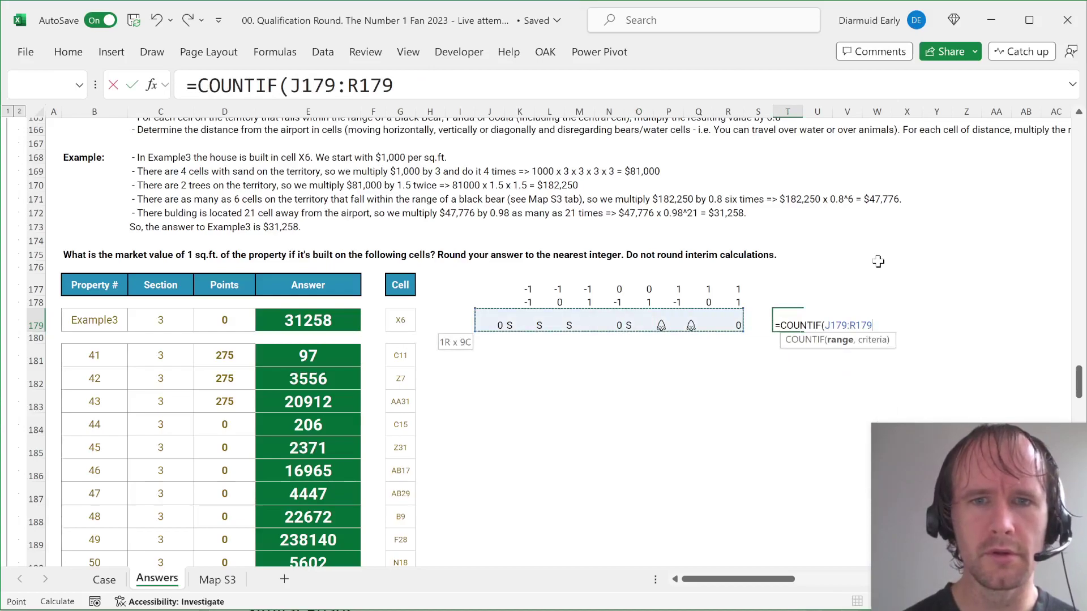
pyautogui.write(',"S")')
pyautogui.press('Tab')
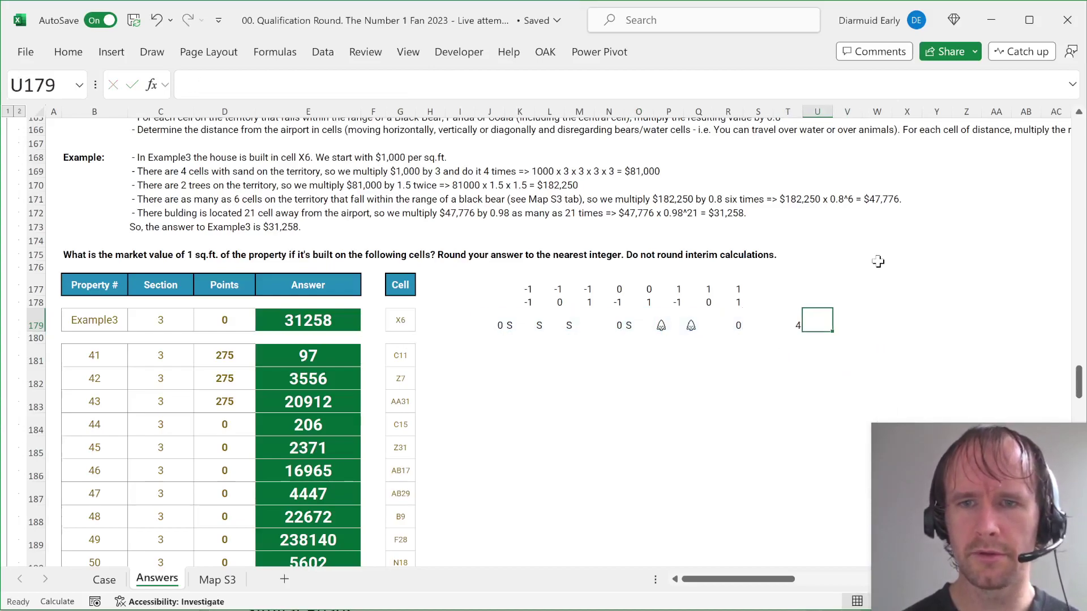
# Step: Start a COUNTIF formula in U179 with K179:R179 as the range, leaving out the central cell
pyautogui.write('=counti')
pyautogui.press('Tab')
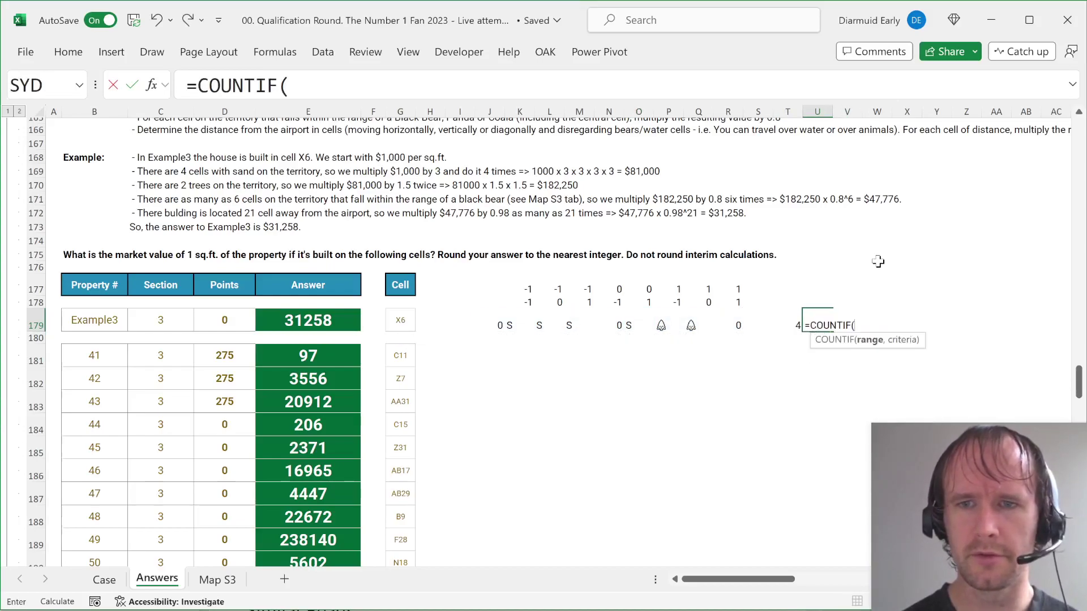
pyautogui.press('Left')
pyautogui.press('Left')
pyautogui.press('Left')
pyautogui.hotkey('ctrl', 'shift', 'Left')
pyautogui.hotkey('shift', 'Right')
pyautogui.write(',')
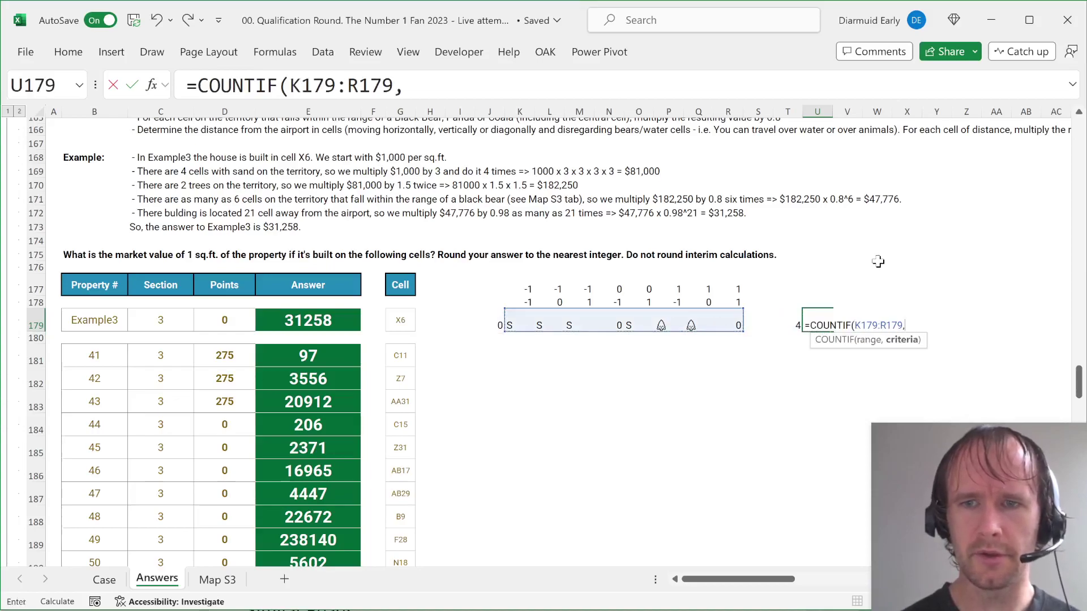
# Step: Complete the COUNTIF formula in U179 with the tree symbol from Q179 as a literal text criterion
pyautogui.click(693, 324)
pyautogui.click(439, 91)
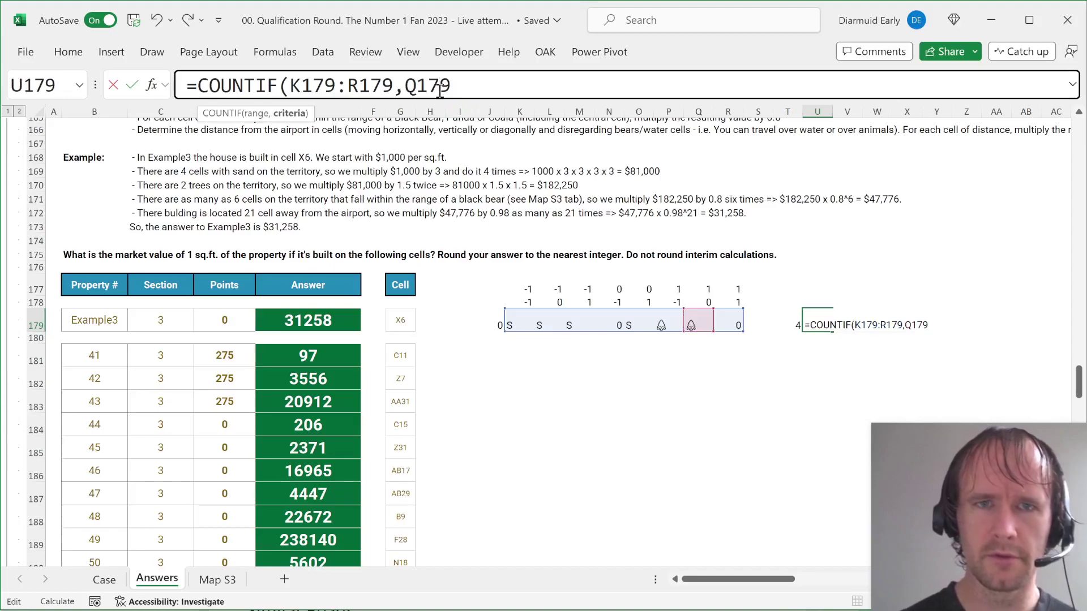
pyautogui.doubleClick(440, 90)
pyautogui.write('"🌲"')
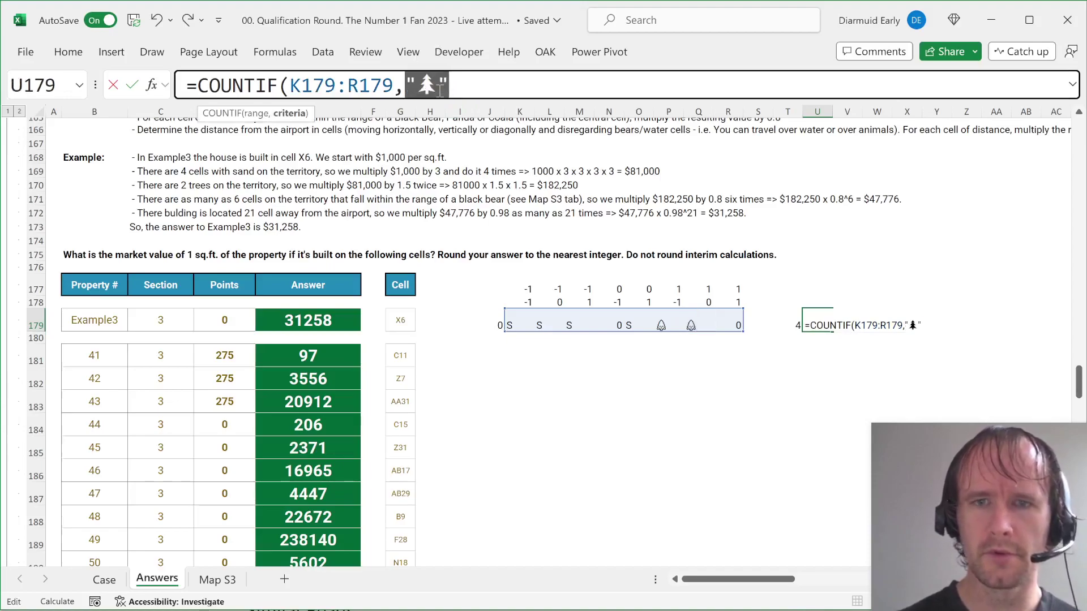
pyautogui.write(')')
pyautogui.press('Return')
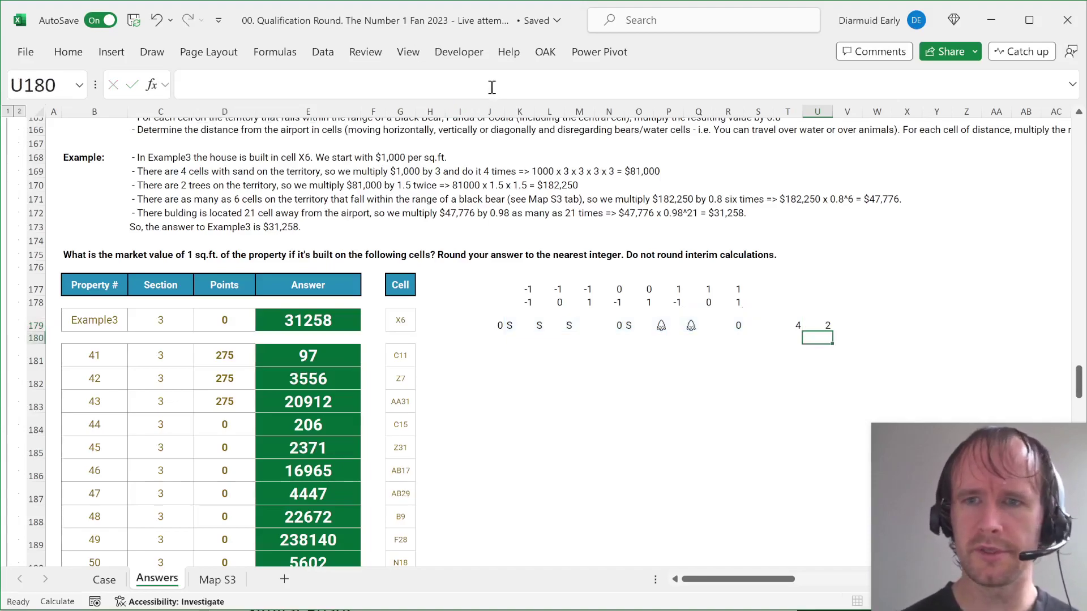
pyautogui.press('Up')
# Step: Examine the surroundings of house cell X6 and the nearby black bear on the Map S3 sheet
pyautogui.scroll(1, 307, 235)
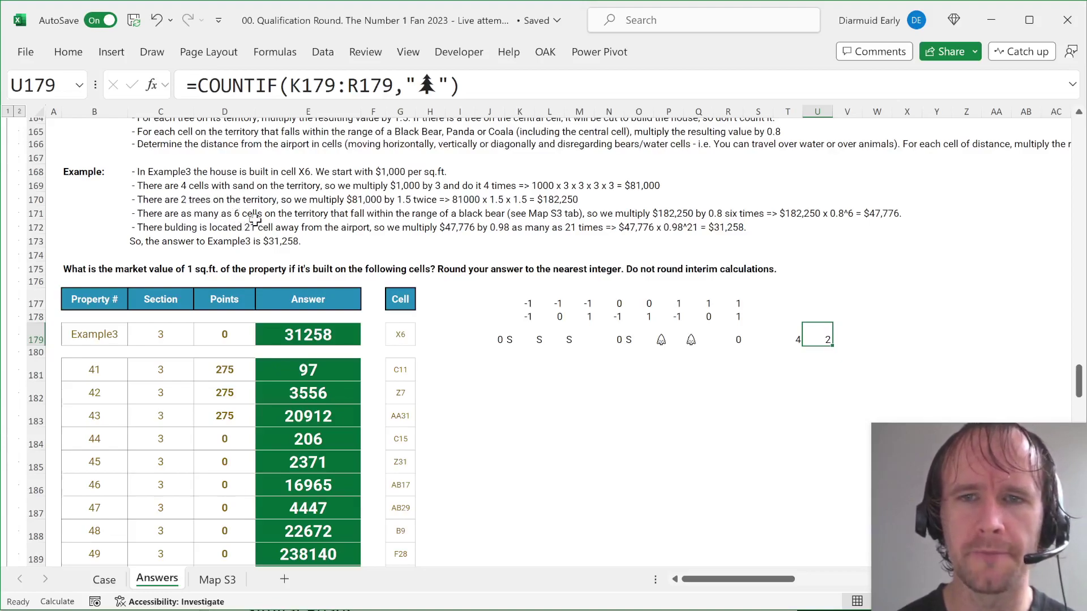
pyautogui.click(217, 579)
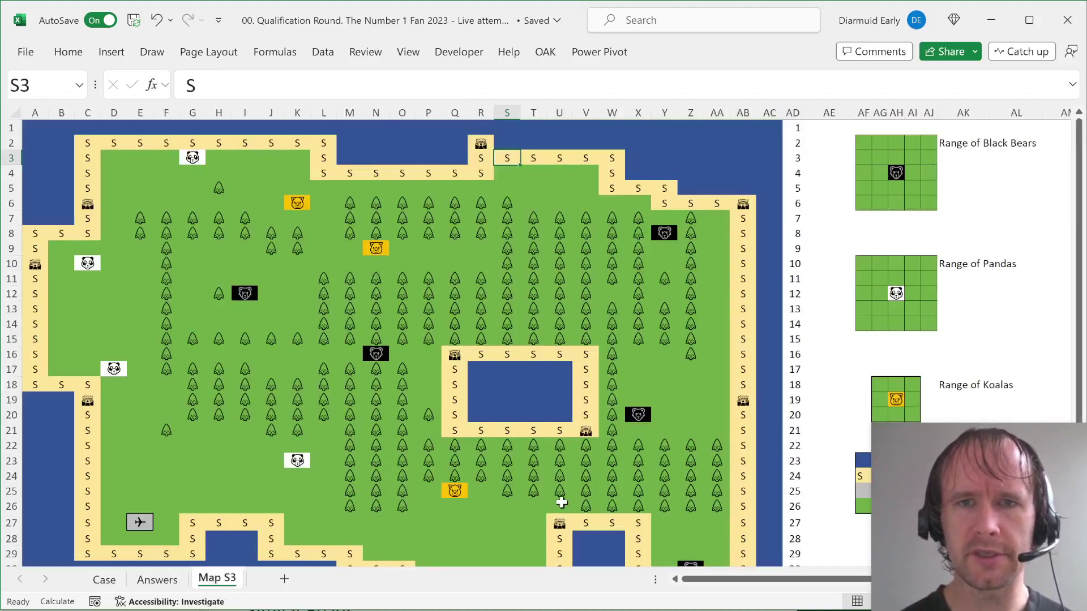
pyautogui.click(652, 508)
pyautogui.press('Left')
pyautogui.press('Up')
pyautogui.press('Up')
pyautogui.press('Up')
pyautogui.press('Up')
pyautogui.press('Up')
pyautogui.press('Up')
pyautogui.press('Up')
pyautogui.press('Up')
pyautogui.press('Up')
pyautogui.press('Up')
pyautogui.press('Up')
pyautogui.press('Up')
pyautogui.press('Up')
pyautogui.press('Up')
pyautogui.press('Up')
pyautogui.press('Up')
pyautogui.press('Up')
pyautogui.press('Up')
pyautogui.press('Up')
pyautogui.press('Up')
pyautogui.press('Up')
pyautogui.press('Down')
pyautogui.press('Right')
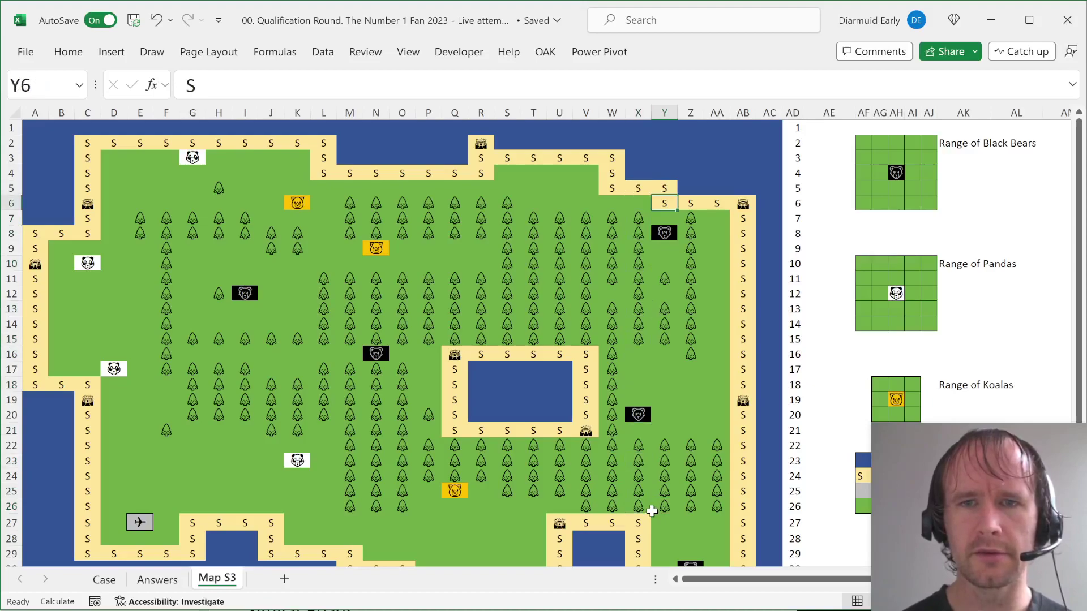
pyautogui.press('Down')
pyautogui.press('Down')
pyautogui.press('Up')
pyautogui.press('Up')
pyautogui.press('Left')
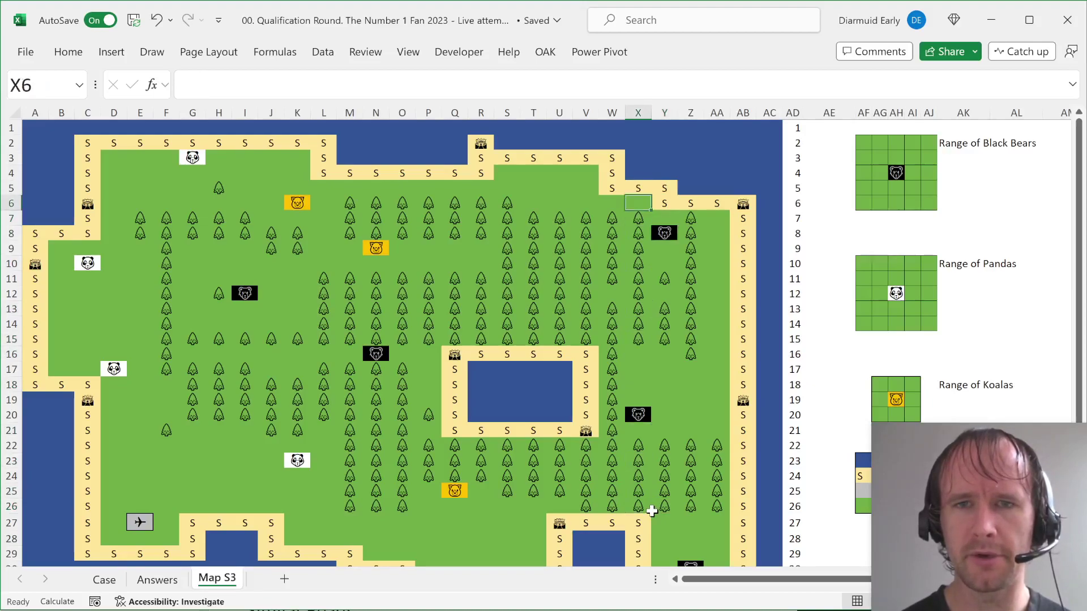
# Step: Outline W6:AA10 to check which cells fall within the range of the black bear in Y8
pyautogui.hotkey('shift', 'Left')
pyautogui.hotkey('shift', 'Down')
pyautogui.hotkey('shift', 'Right')
pyautogui.hotkey('shift', 'Down')
pyautogui.hotkey('shift', 'Right')
pyautogui.hotkey('shift', 'Down')
pyautogui.hotkey('shift', 'Right')
pyautogui.hotkey('shift', 'Down')
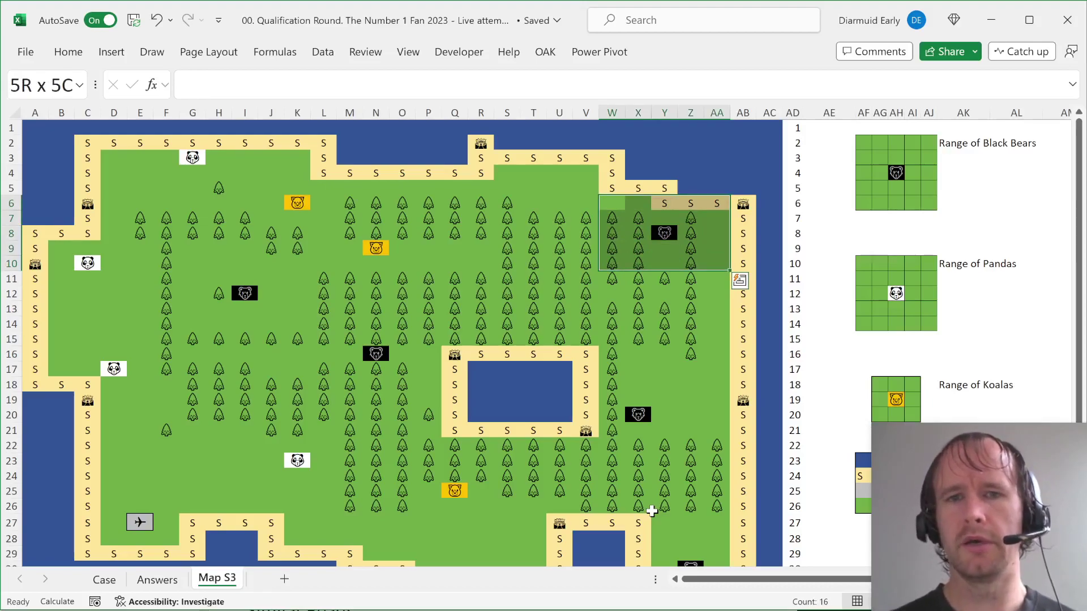
# Step: Duplicate the Map S3 sheet after the original and name the copy Bear
pyautogui.hotkey('ctrl', 'Home')
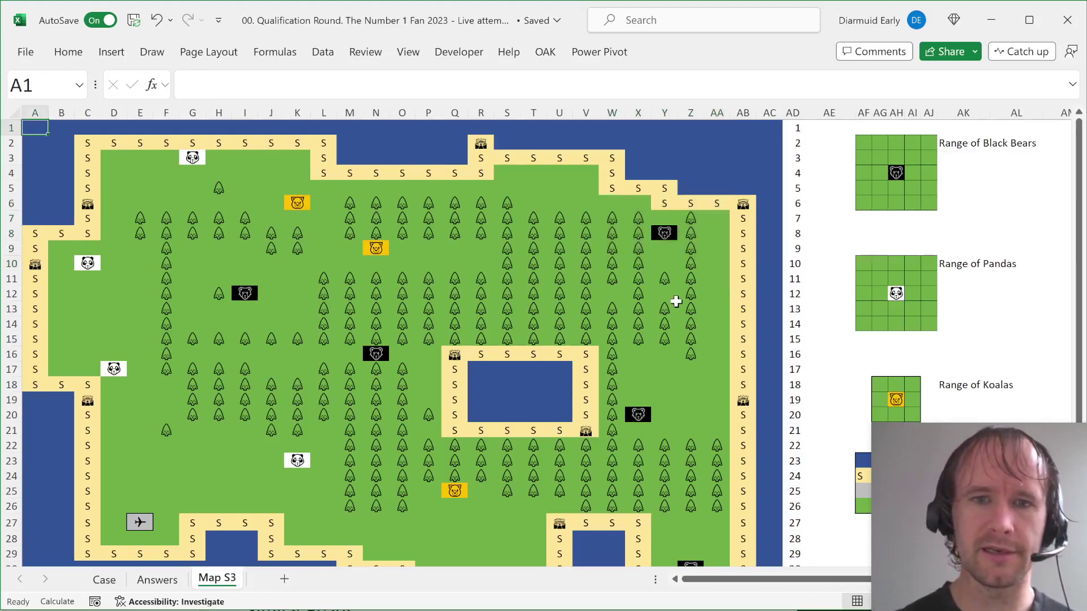
pyautogui.moveTo(221, 587); pyautogui.dragTo(273, 583)
pyautogui.write('Bear')
pyautogui.press('Return')
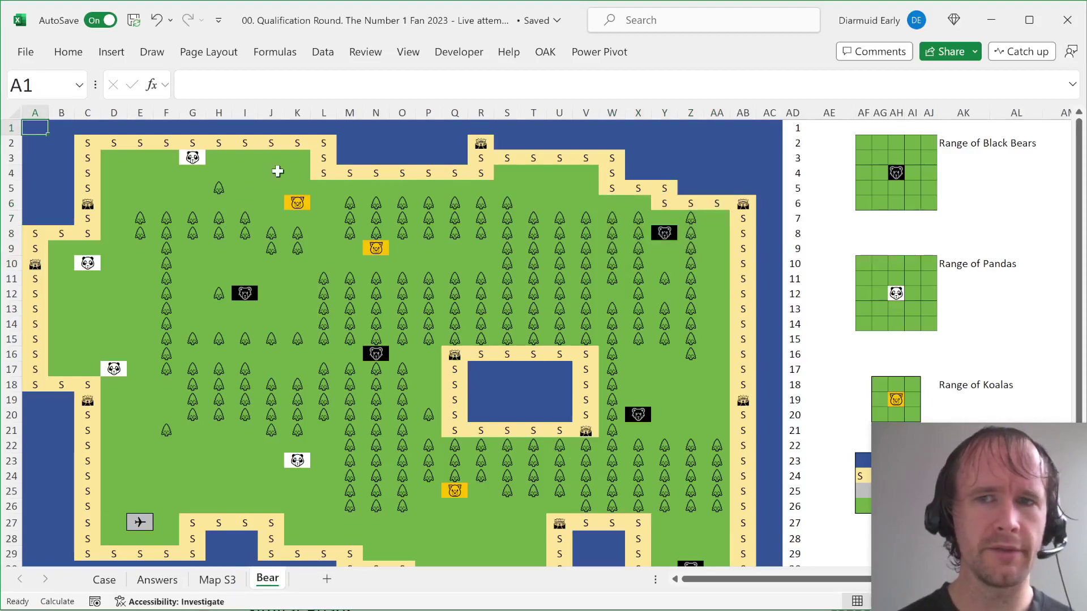
# Step: Copy the panda in G3 on the Bear sheet over its whole 5x5 range E1:I5
pyautogui.click(192, 158)
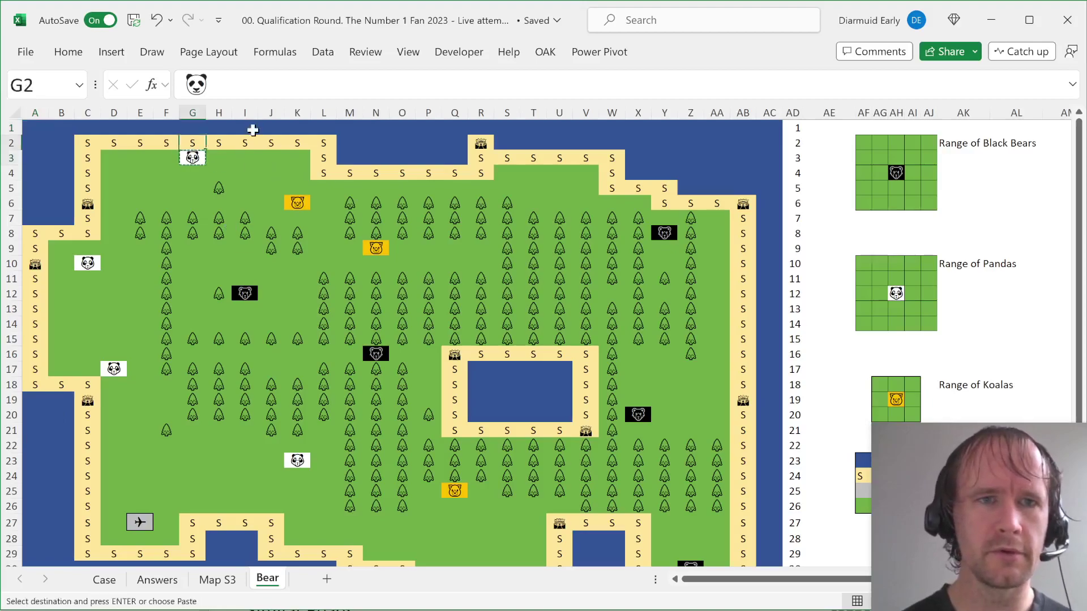
pyautogui.press('Up')
pyautogui.press('Up')
pyautogui.press('Left')
pyautogui.press('Left')
pyautogui.hotkey('shift', 'Down')
pyautogui.hotkey('shift', 'Right')
pyautogui.hotkey('shift', 'Down')
pyautogui.hotkey('shift', 'Right')
pyautogui.hotkey('ctrl', 'c')
pyautogui.hotkey('shift', 'Down')
pyautogui.hotkey('shift', 'Right')
pyautogui.hotkey('shift', 'Down')
pyautogui.hotkey('shift', 'Right')
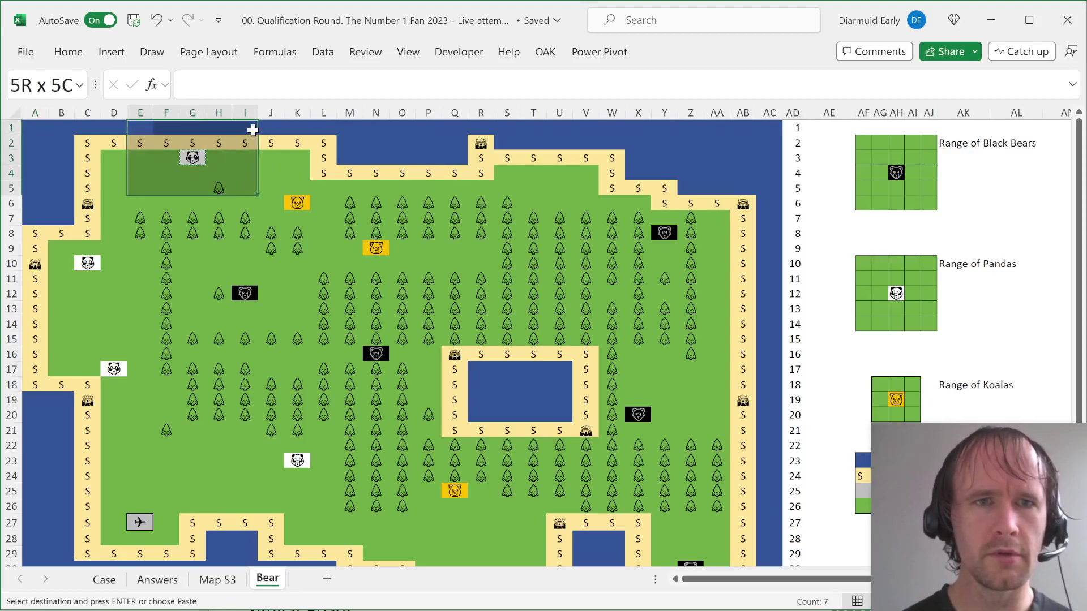
pyautogui.hotkey('ctrl', 'v')
# Step: Paste the panda over A8:E12, the 5x5 range around the panda in C10
pyautogui.click(73, 246)
pyautogui.press('Up')
pyautogui.press('Left')
pyautogui.hotkey('shift', 'Down')
pyautogui.hotkey('shift', 'Right')
pyautogui.hotkey('shift', 'Down')
pyautogui.hotkey('shift', 'Right')
pyautogui.hotkey('shift', 'Down')
pyautogui.hotkey('shift', 'Right')
pyautogui.hotkey('shift', 'Down')
pyautogui.hotkey('shift', 'Right')
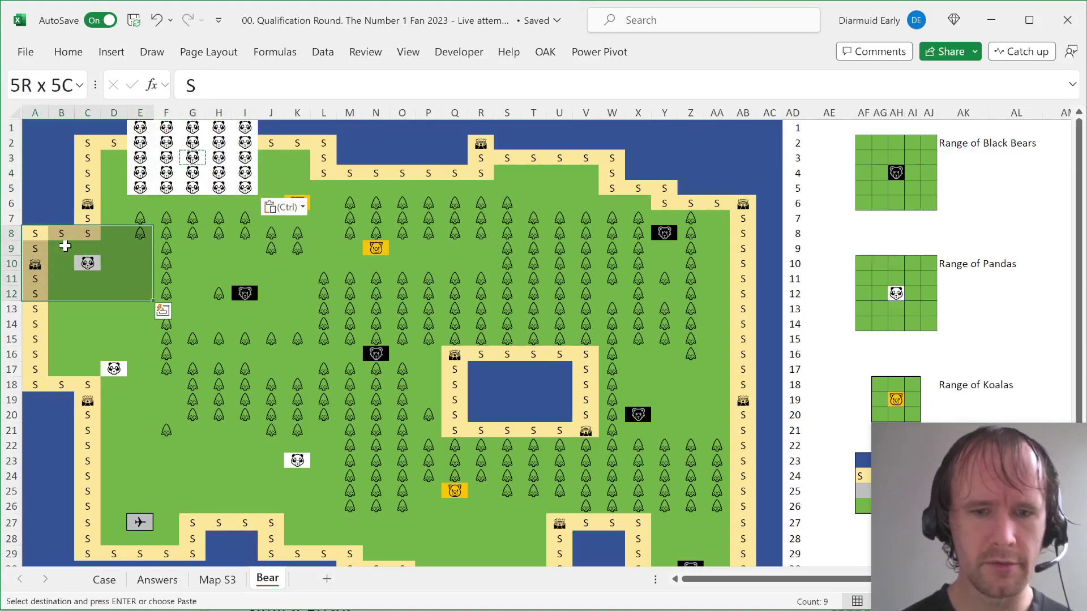
pyautogui.hotkey('ctrl', 'v')
# Step: Paste the panda over B15:F19, the 5x5 range around the panda in D17
pyautogui.click(117, 376)
pyautogui.press('Up')
pyautogui.press('Left')
pyautogui.press('Up')
pyautogui.press('Left')
pyautogui.hotkey('shift', 'Down')
pyautogui.hotkey('shift', 'Right')
pyautogui.hotkey('shift', 'Down')
pyautogui.hotkey('shift', 'Right')
pyautogui.hotkey('shift', 'Down')
pyautogui.hotkey('shift', 'Right')
pyautogui.hotkey('shift', 'Right')
pyautogui.hotkey('shift', 'Left')
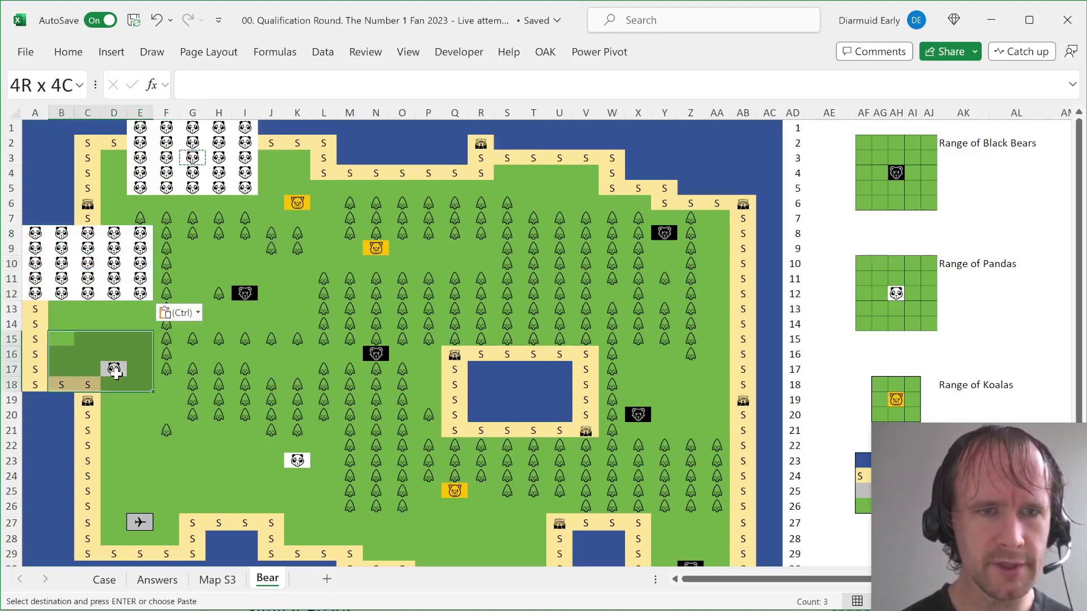
pyautogui.hotkey('shift', 'Left')
pyautogui.hotkey('shift', 'Up')
pyautogui.hotkey('shift', 'Left')
pyautogui.hotkey('shift', 'Right')
pyautogui.hotkey('shift', 'Down')
pyautogui.hotkey('shift', 'Right')
pyautogui.hotkey('shift', 'Down')
pyautogui.hotkey('shift', 'Right')
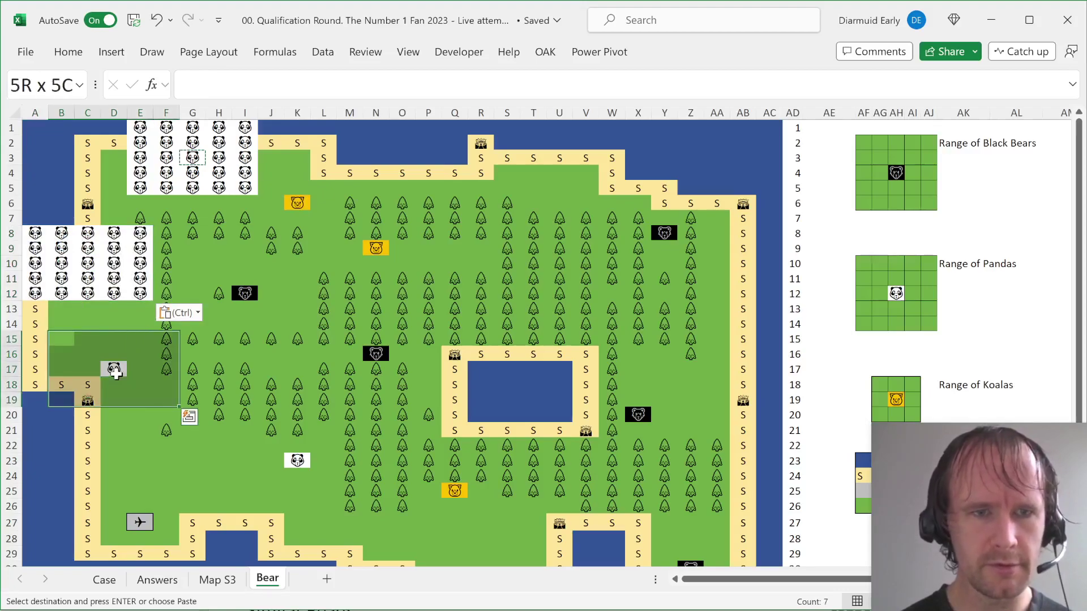
pyautogui.hotkey('ctrl', 'v')
# Step: Paste the panda over I21:M25, the 5x5 range around the panda in K23
pyautogui.click(298, 460)
pyautogui.press('Up')
pyautogui.press('Left')
pyautogui.press('Up')
pyautogui.press('Left')
pyautogui.hotkey('shift', 'Down')
pyautogui.hotkey('shift', 'Right')
pyautogui.hotkey('shift', 'Down')
pyautogui.hotkey('shift', 'Right')
pyautogui.hotkey('shift', 'Down')
pyautogui.hotkey('shift', 'Right')
pyautogui.hotkey('shift', 'Down')
pyautogui.hotkey('shift', 'Right')
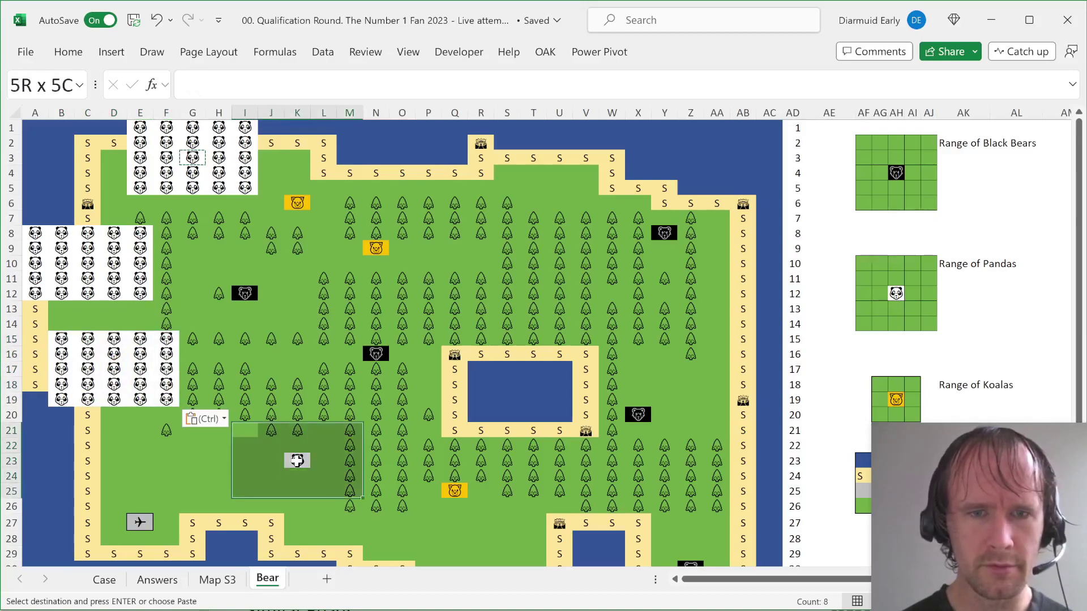
pyautogui.hotkey('ctrl', 'v')
# Step: Copy the koala in K6 over its 3x3 range J5:L7
pyautogui.scroll(-4, 639, 408)
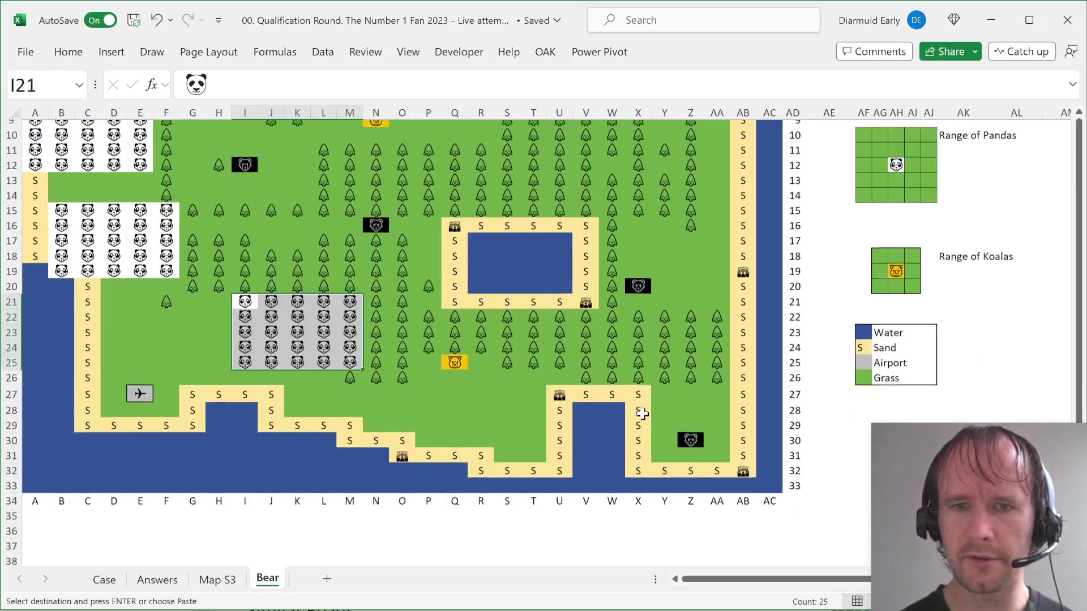
pyautogui.scroll(4, 639, 408)
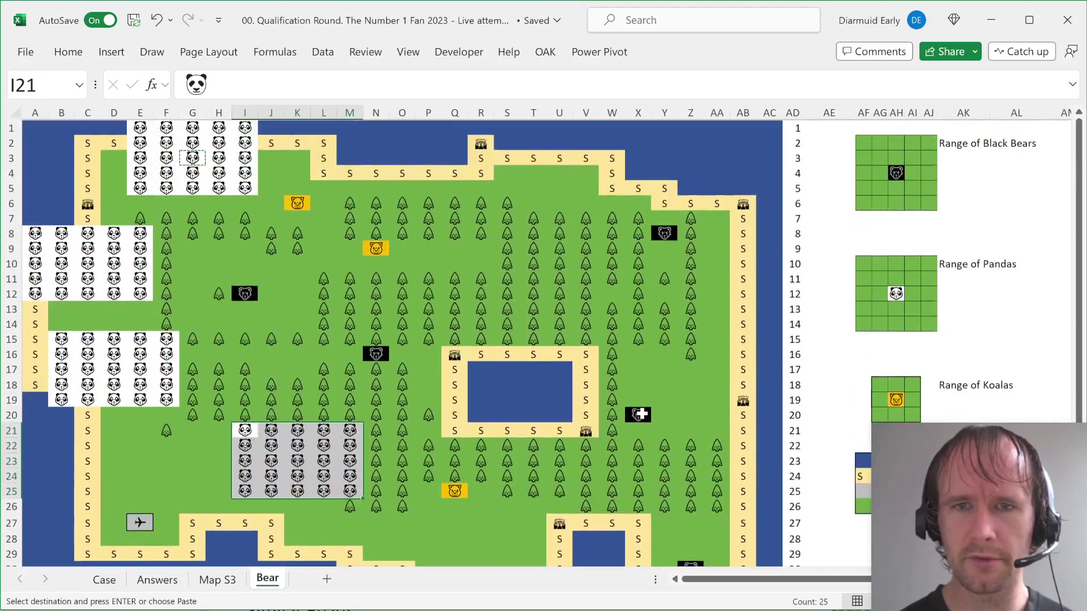
pyautogui.click(292, 204)
pyautogui.hotkey('ctrl', 'c')
pyautogui.press('Up')
pyautogui.press('Left')
pyautogui.hotkey('shift', 'Down')
pyautogui.hotkey('shift', 'Down')
pyautogui.hotkey('shift', 'Right')
pyautogui.hotkey('shift', 'Right')
pyautogui.hotkey('ctrl', 'v')
# Step: Paste the koala over M8:O10, the 3x3 range around the koala in N9
pyautogui.click(350, 235)
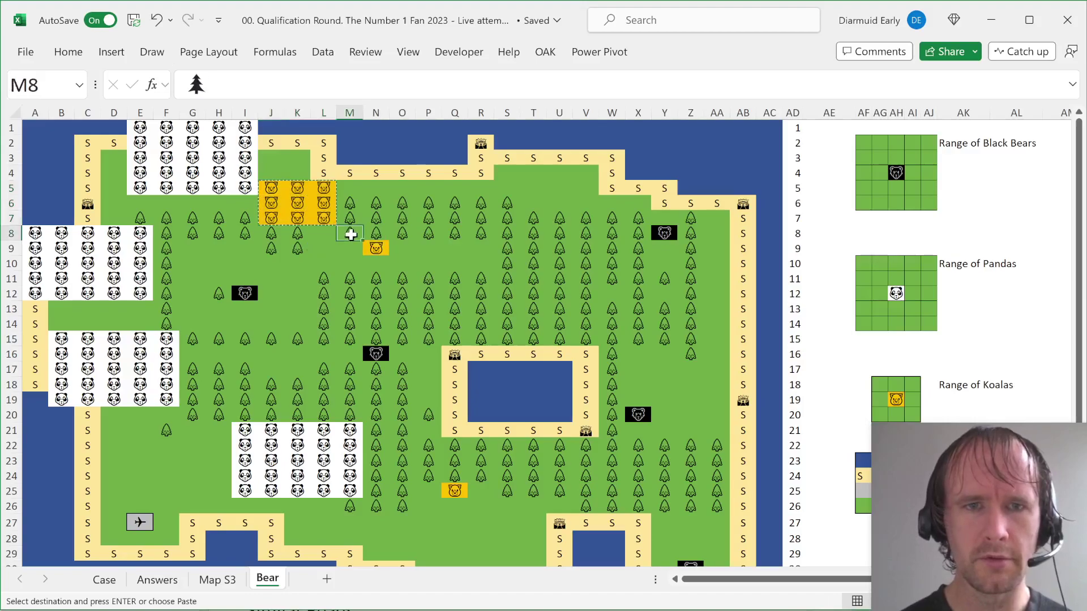
pyautogui.hotkey('shift', 'Down')
pyautogui.hotkey('shift', 'Down')
pyautogui.hotkey('shift', 'Right')
pyautogui.hotkey('shift', 'Right')
pyautogui.hotkey('ctrl', 'v')
# Step: Copy the black bear in I12 over its 5x5 range G10:K14
pyautogui.click(239, 292)
pyautogui.hotkey('ctrl', 'c')
pyautogui.press('Up')
pyautogui.press('Up')
pyautogui.press('Left')
pyautogui.press('Left')
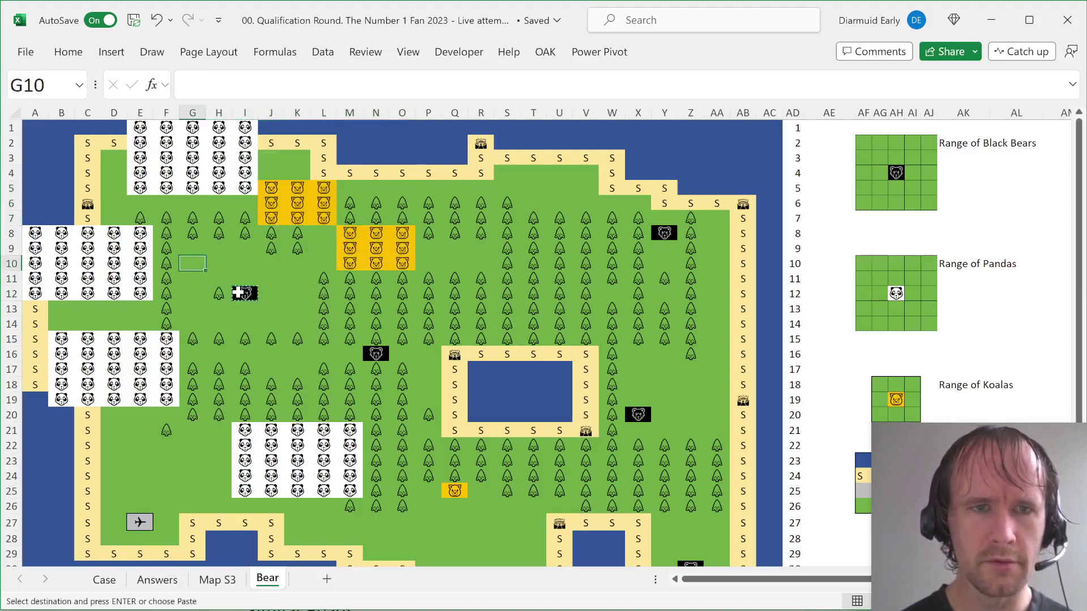
pyautogui.hotkey('shift', 'Down')
pyautogui.hotkey('shift', 'Down')
pyautogui.hotkey('shift', 'Right')
pyautogui.hotkey('shift', 'Right')
pyautogui.hotkey('shift', 'Down')
pyautogui.hotkey('shift', 'Down')
pyautogui.hotkey('shift', 'Right')
pyautogui.hotkey('shift', 'Right')
pyautogui.hotkey('ctrl', 'v')
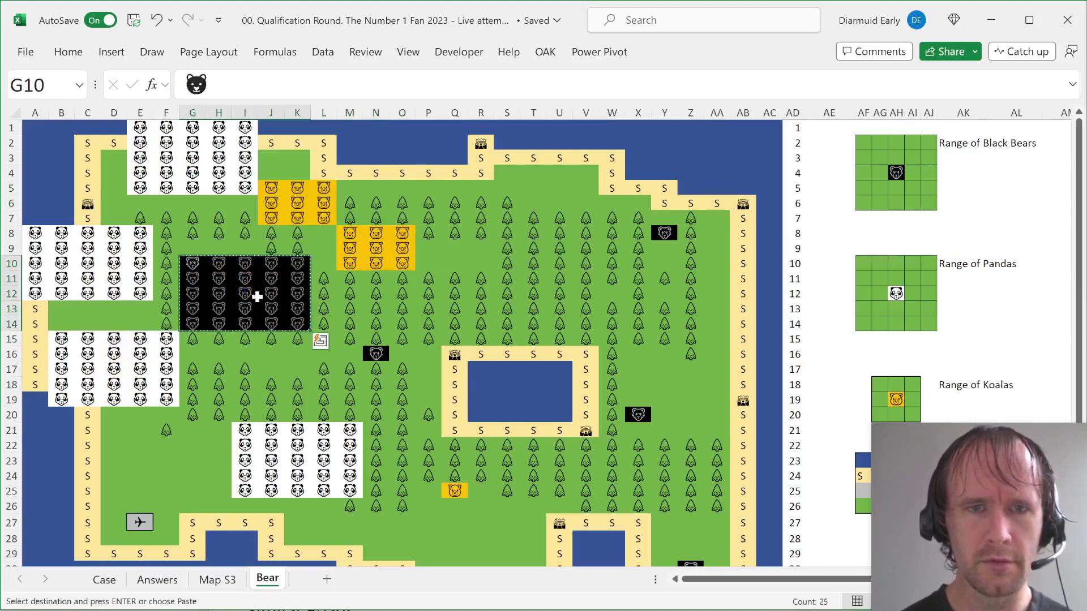
# Step: Copy the black bear block G10:K14 over L14:P18, the 5x5 range around the bear in N16
pyautogui.hotkey('ctrl', 'c')
pyautogui.click(371, 352)
pyautogui.press('Up')
pyautogui.press('Left')
pyautogui.press('Up')
pyautogui.press('Left')
pyautogui.hotkey('ctrl', 'v')
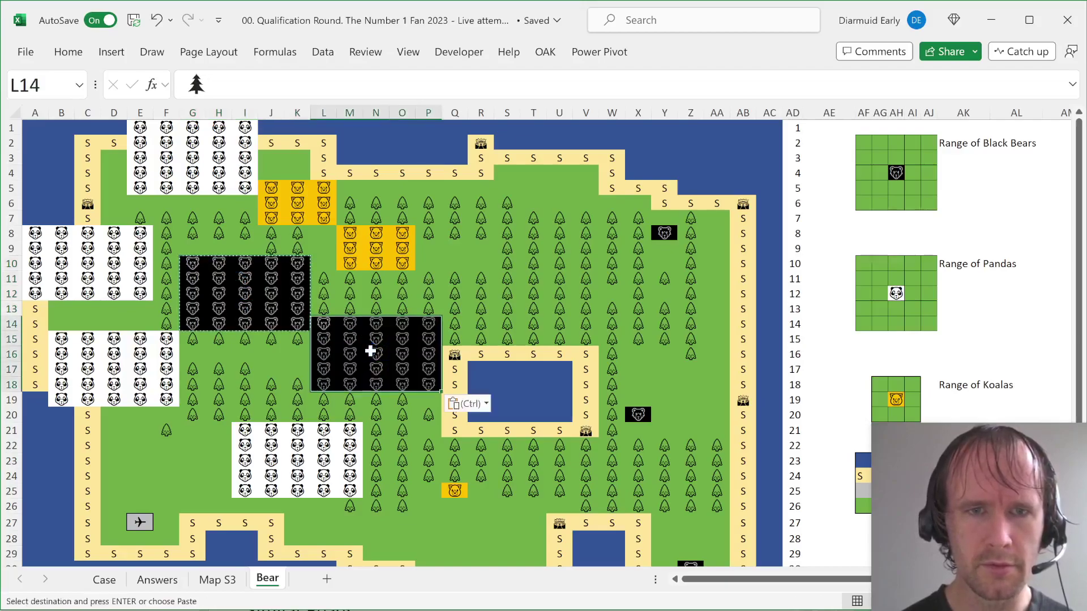
# Step: Paste the black bear block over W6:AA10, the 5x5 range around the bear in Y8
pyautogui.click(662, 232)
pyautogui.press('Up')
pyautogui.press('Left')
pyautogui.press('Up')
pyautogui.press('Left')
pyautogui.hotkey('ctrl', 'v')
# Step: Paste the black bear block over V18:Z22, the 5x5 range around the bear in X20
pyautogui.click(635, 415)
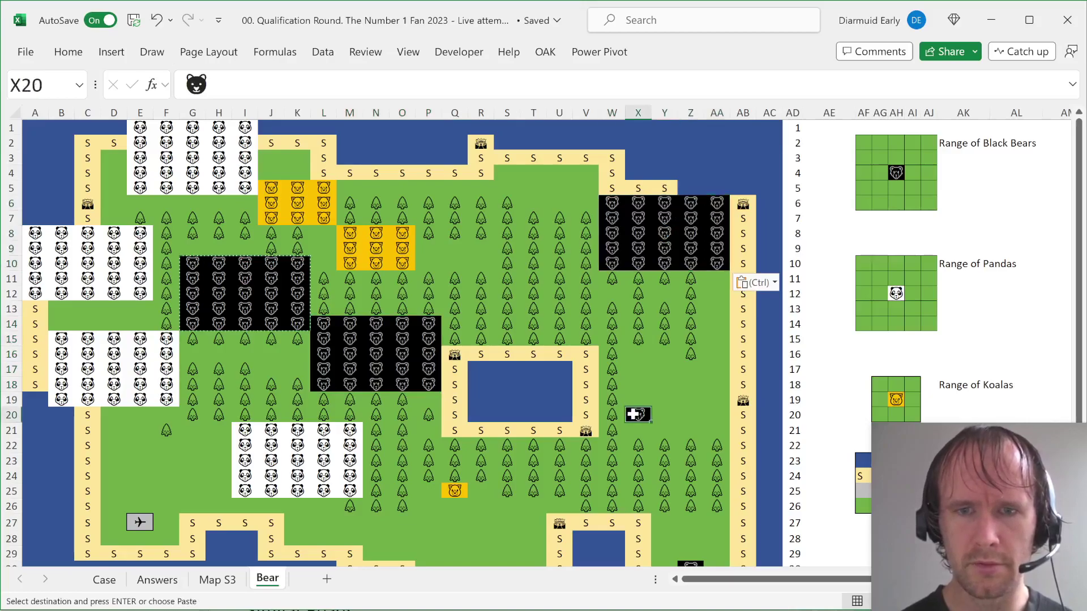
pyautogui.press('Up')
pyautogui.press('Left')
pyautogui.press('Up')
pyautogui.press('Left')
pyautogui.hotkey('ctrl', 'v')
# Step: Paste the black bear block over X28:AB32, the 5x5 range around the bear in Z30
pyautogui.scroll(-3, 694, 478)
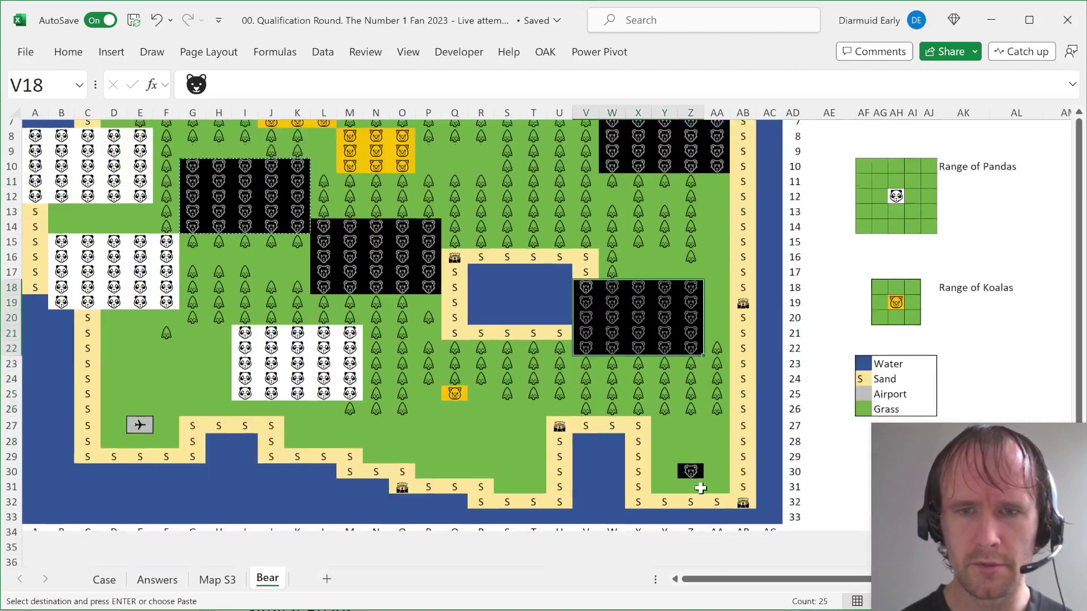
pyautogui.click(691, 439)
pyautogui.press('Up')
pyautogui.press('Up')
pyautogui.press('Left')
pyautogui.press('Left')
pyautogui.hotkey('ctrl', 'v')
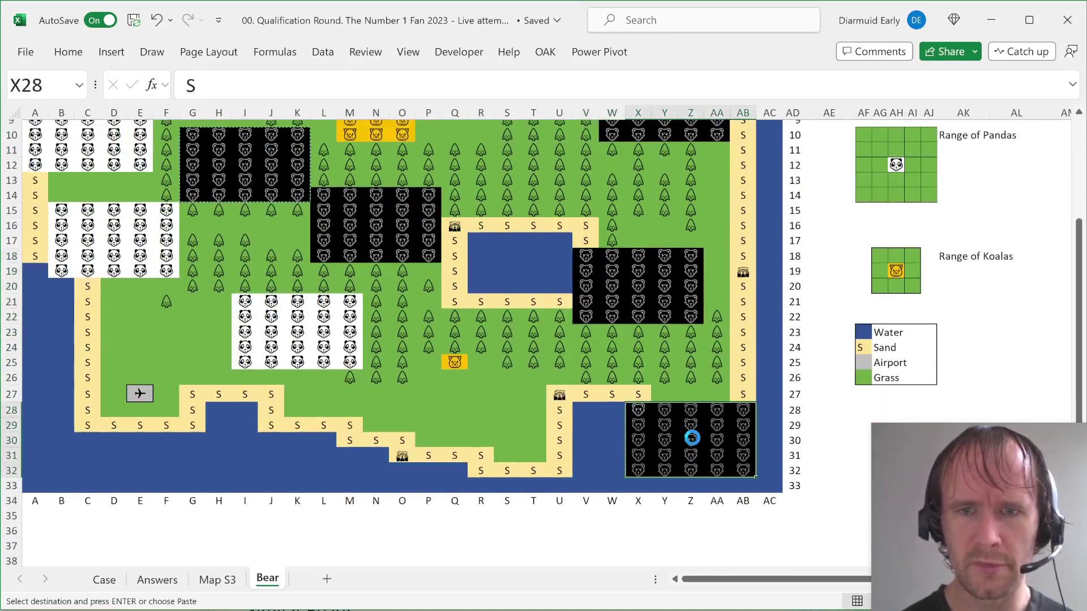
# Step: Reread the animal range rule and the Example3 explanation on the Answers sheet, and return to the Bear sheet
pyautogui.hotkey('ctrl', 'pageup')
pyautogui.hotkey('ctrl', 'pageup')
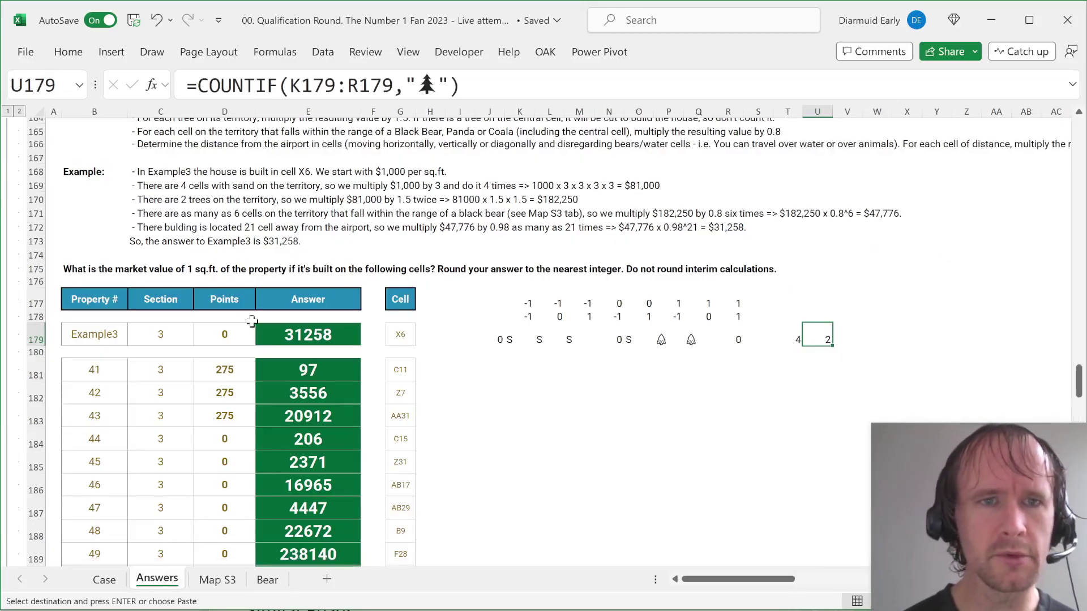
pyautogui.scroll(1, 356, 233)
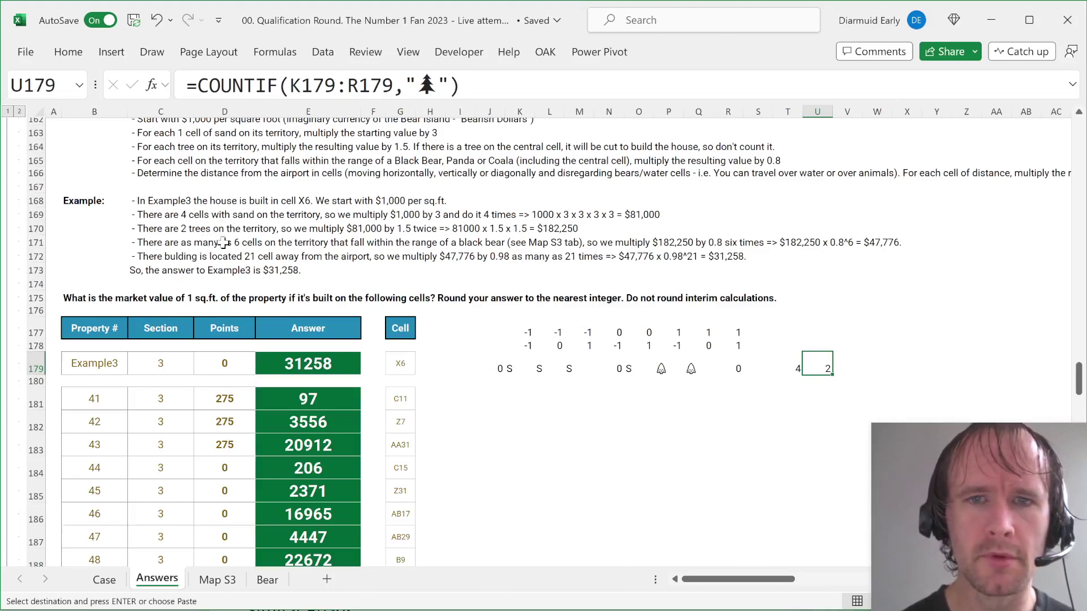
pyautogui.hotkey('ctrl', 'pagedown')
pyautogui.hotkey('ctrl', 'pagedown')
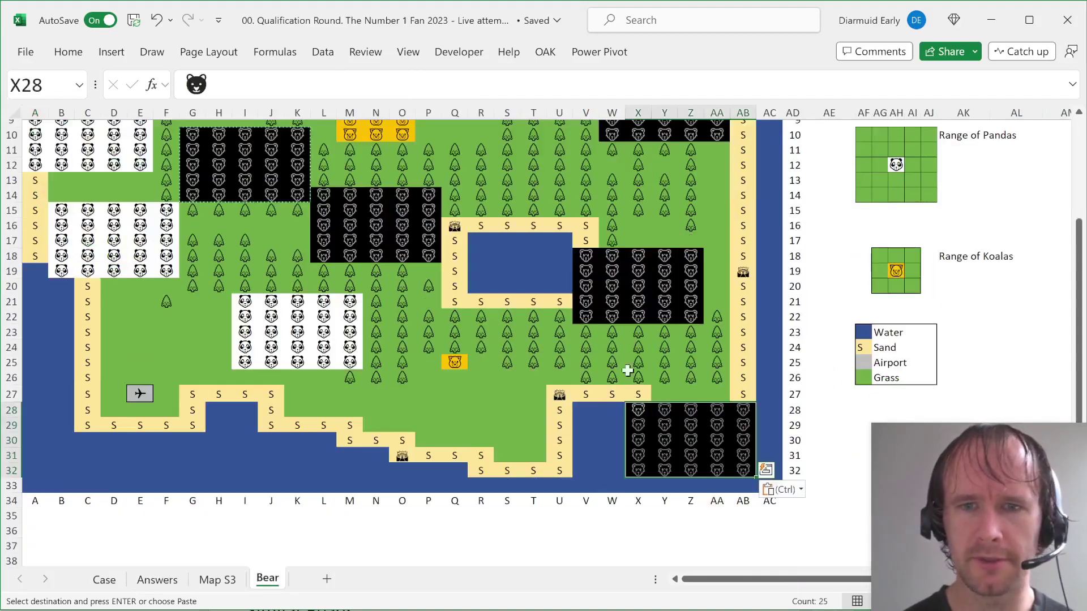
# Step: Replace every black bear symbol on the Bear sheet with the letter B
pyautogui.click(636, 408)
pyautogui.hotkey('ctrl', 'c')
pyautogui.hotkey('ctrl', 'f')
pyautogui.hotkey('ctrl', 'v')
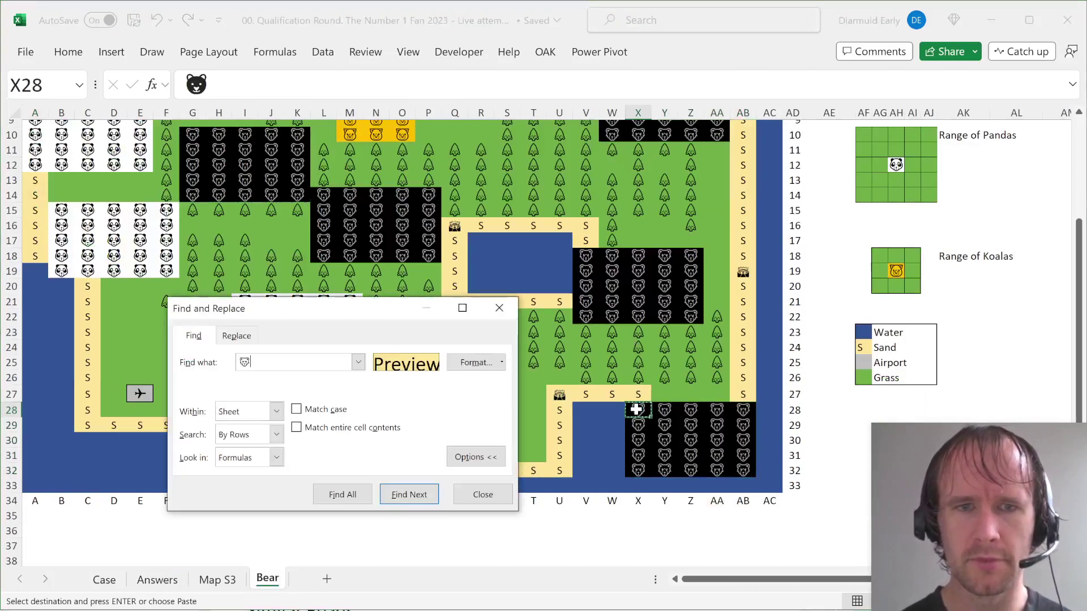
pyautogui.click(502, 362)
pyautogui.click(491, 432)
pyautogui.hotkey('ctrl', 'h')
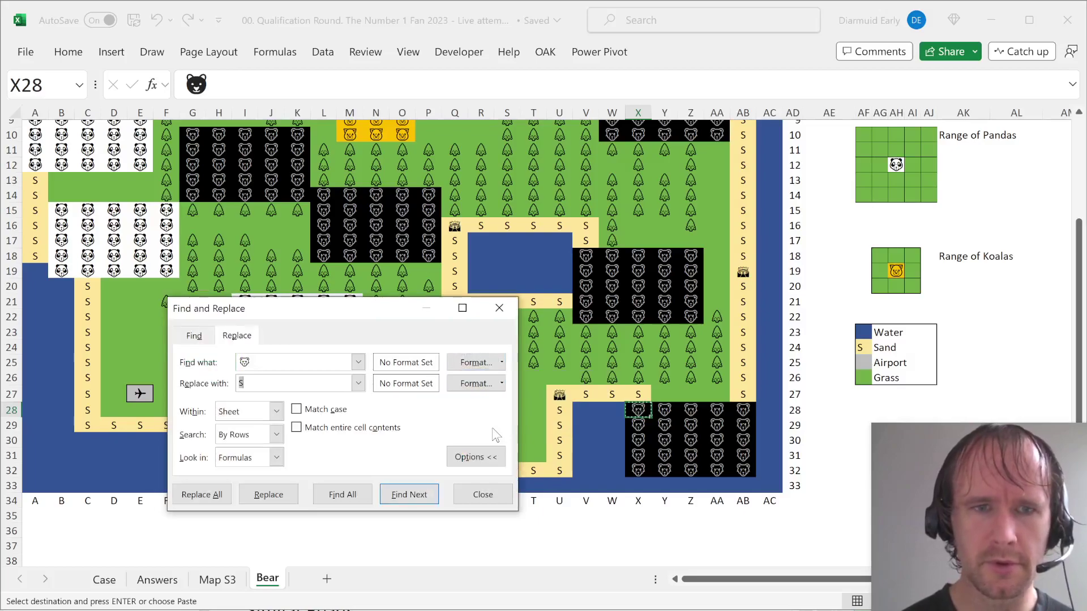
pyautogui.write('B')
pyautogui.hotkey('alt', 'a')
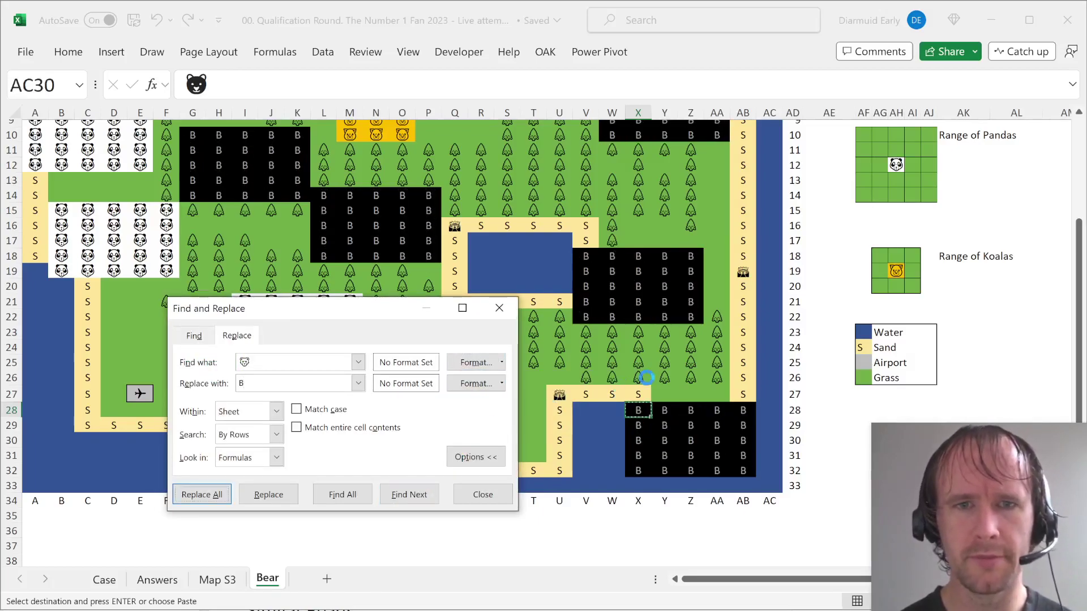
pyautogui.click(473, 346)
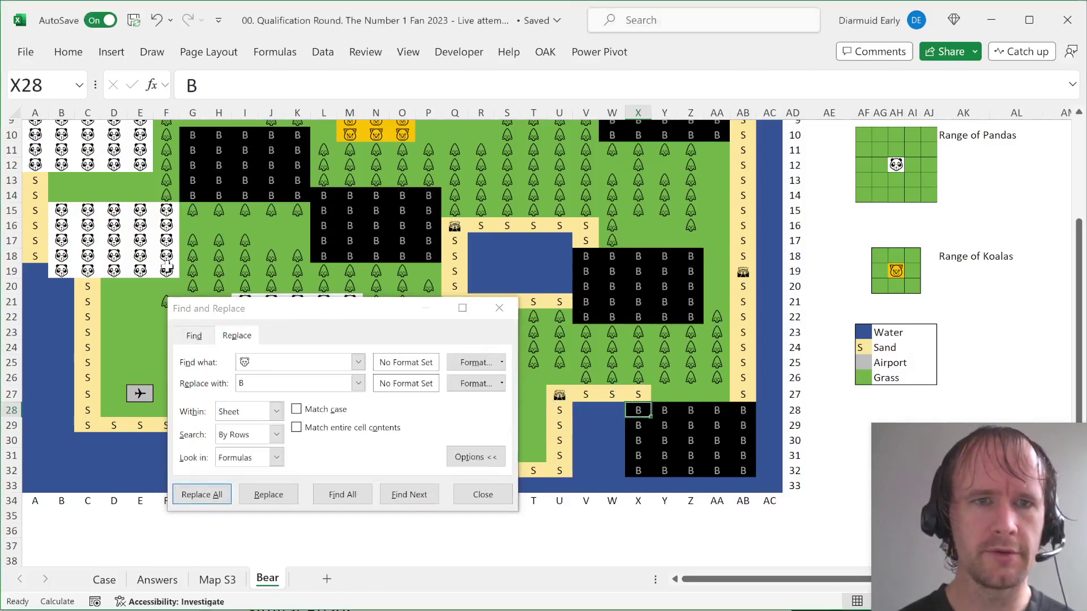
# Step: Replace every panda symbol on the Bear sheet with the letter B
pyautogui.click(164, 240)
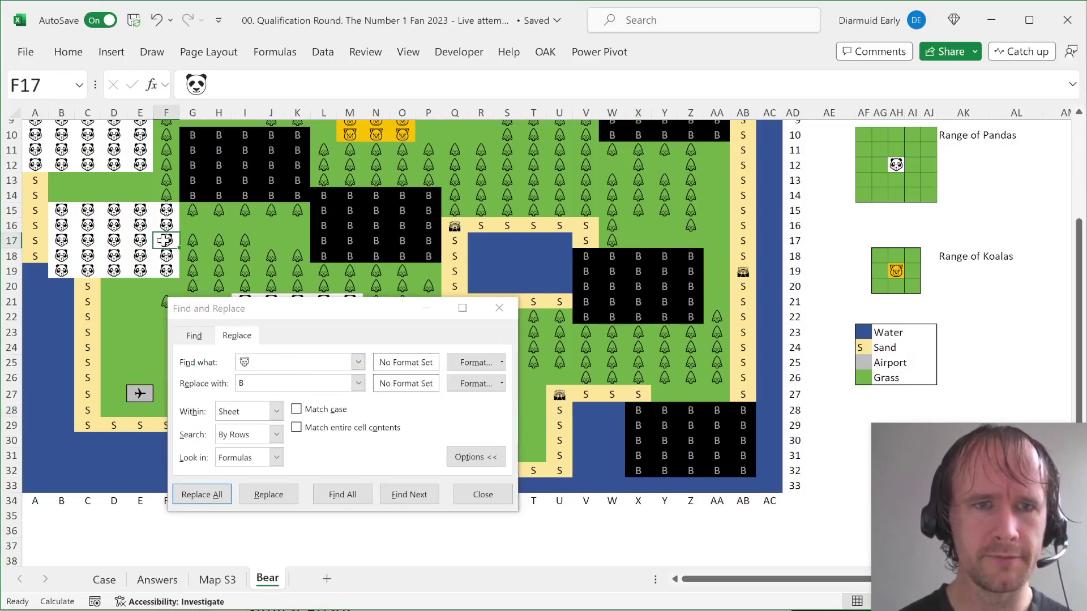
pyautogui.hotkey('ctrl', 'c')
pyautogui.hotkey('ctrl', 'h')
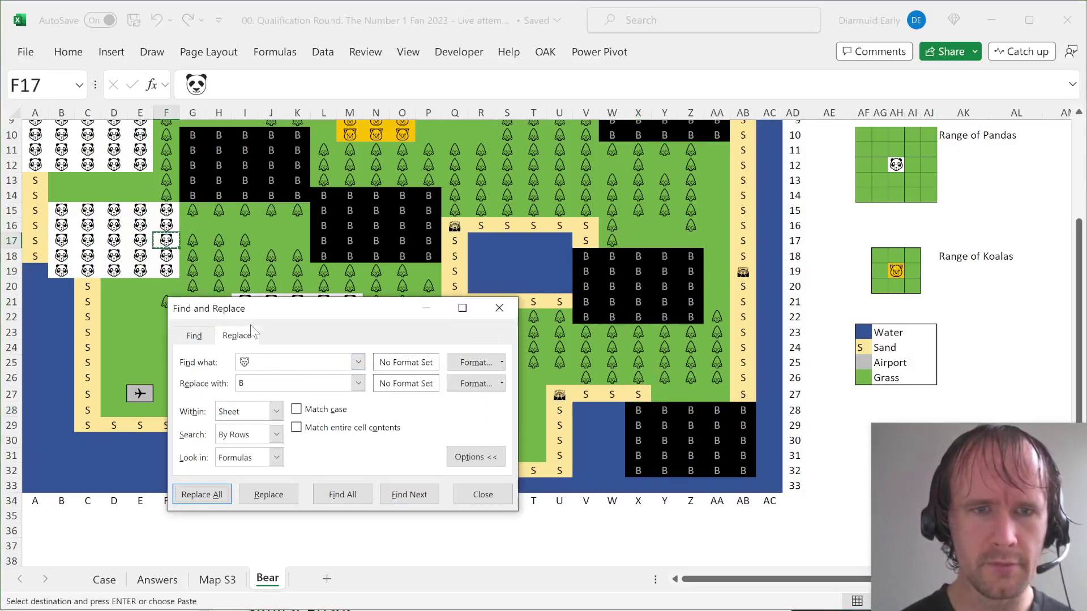
pyautogui.click(273, 363)
pyautogui.hotkey('alt', 'a')
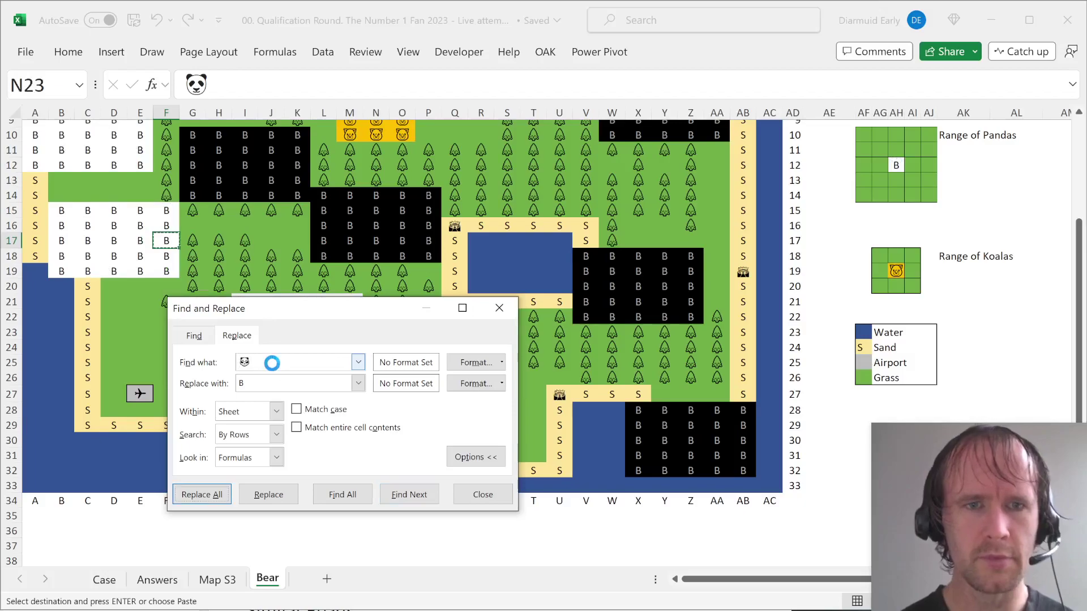
pyautogui.click(478, 352)
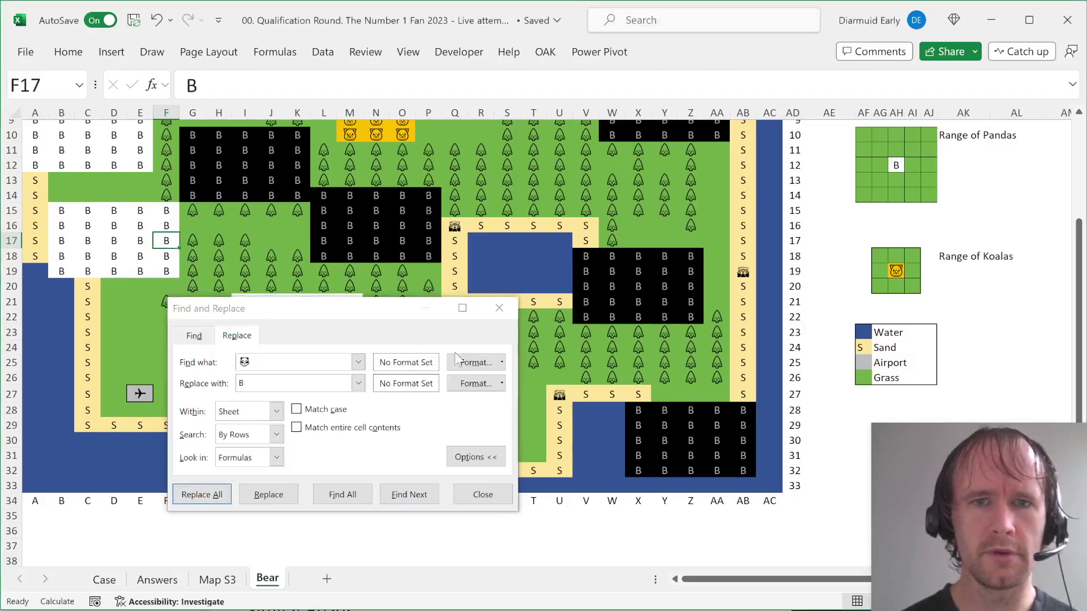
# Step: Replace every koala symbol on the Bear sheet with the letter B and close Find and Replace
pyautogui.click(491, 311)
pyautogui.click(376, 136)
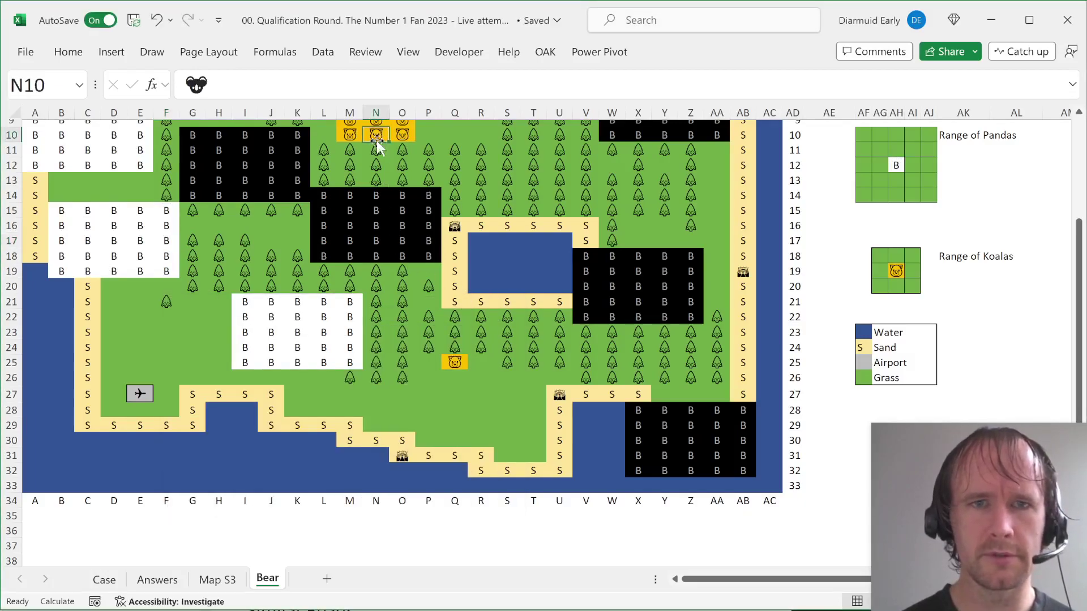
pyautogui.hotkey('ctrl', 'c')
pyautogui.hotkey('ctrl', 'f')
pyautogui.hotkey('ctrl', 'v')
pyautogui.hotkey('alt', 'p')
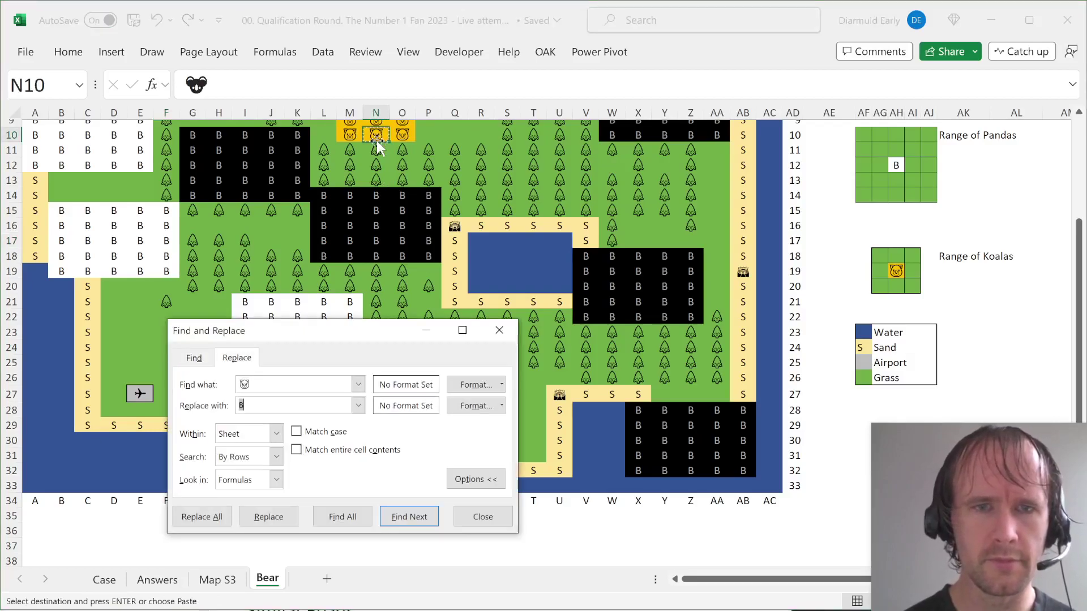
pyautogui.hotkey('alt', 'a')
pyautogui.press('Return')
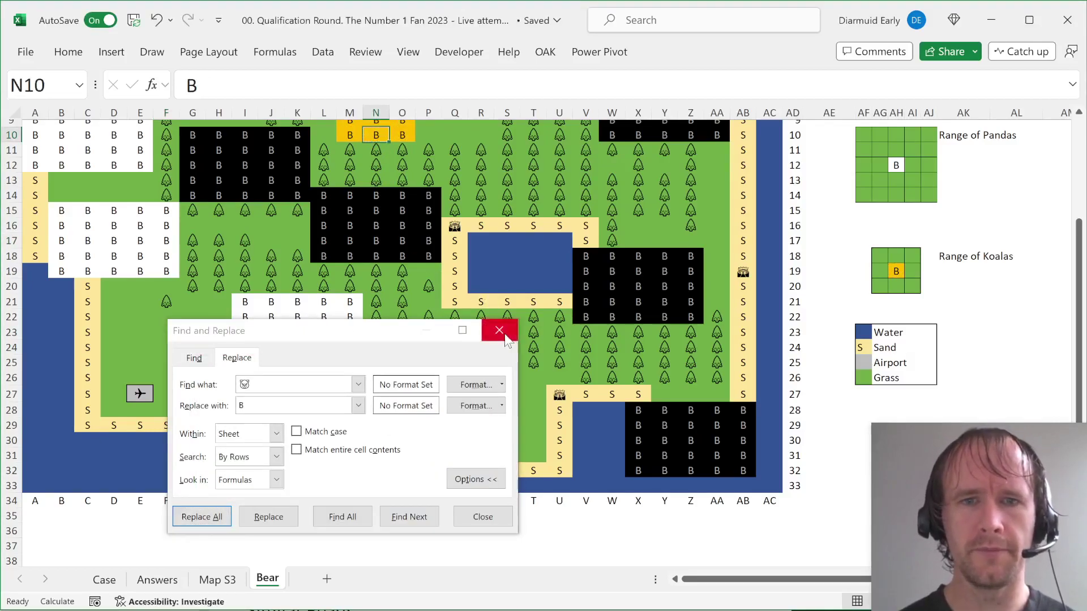
pyautogui.click(500, 328)
# Step: On the Answers sheet, copy the row and column offsets in J177:R178 to the block starting at W177
pyautogui.hotkey('ctrl', 'pageup')
pyautogui.hotkey('ctrl', 'pageup')
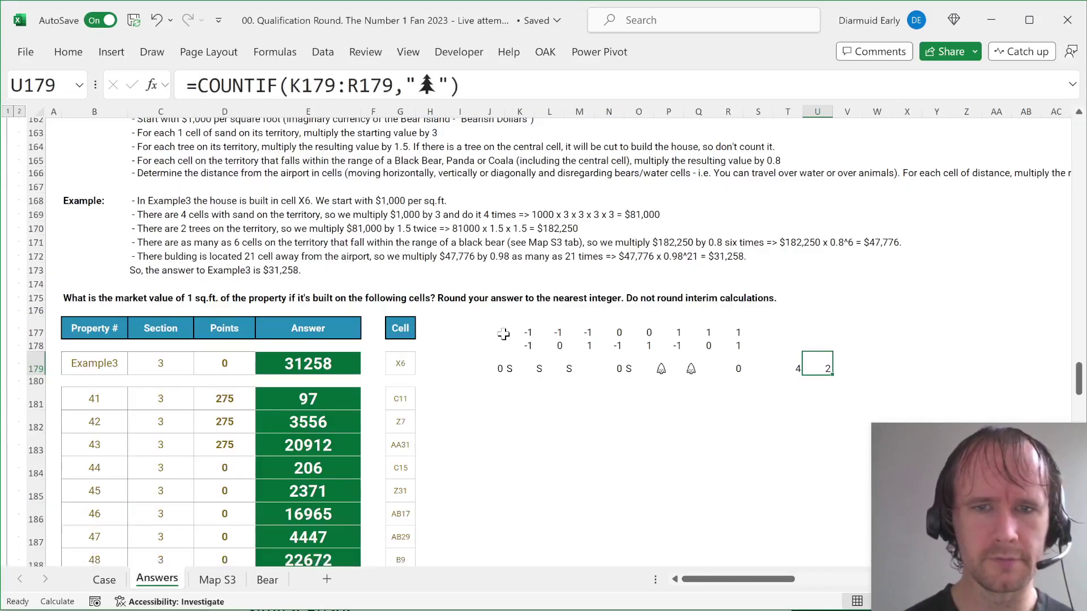
pyautogui.click(540, 369)
pyautogui.press('Up')
pyautogui.press('Left')
pyautogui.press('Up')
pyautogui.hotkey('shift', 'Down')
pyautogui.hotkey('ctrl', 'shift', 'Right')
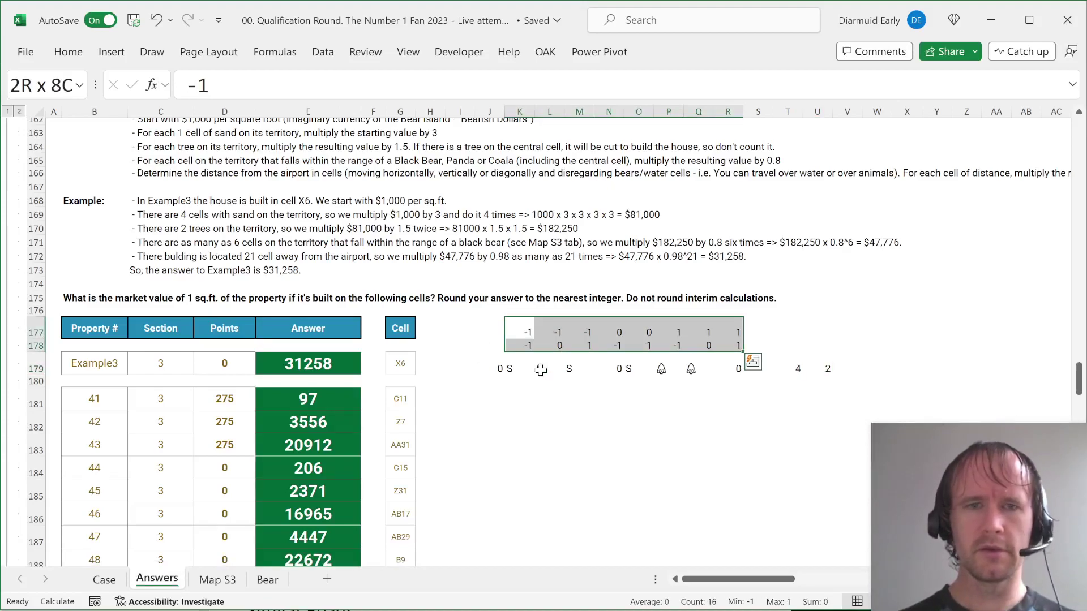
pyautogui.press('Left')
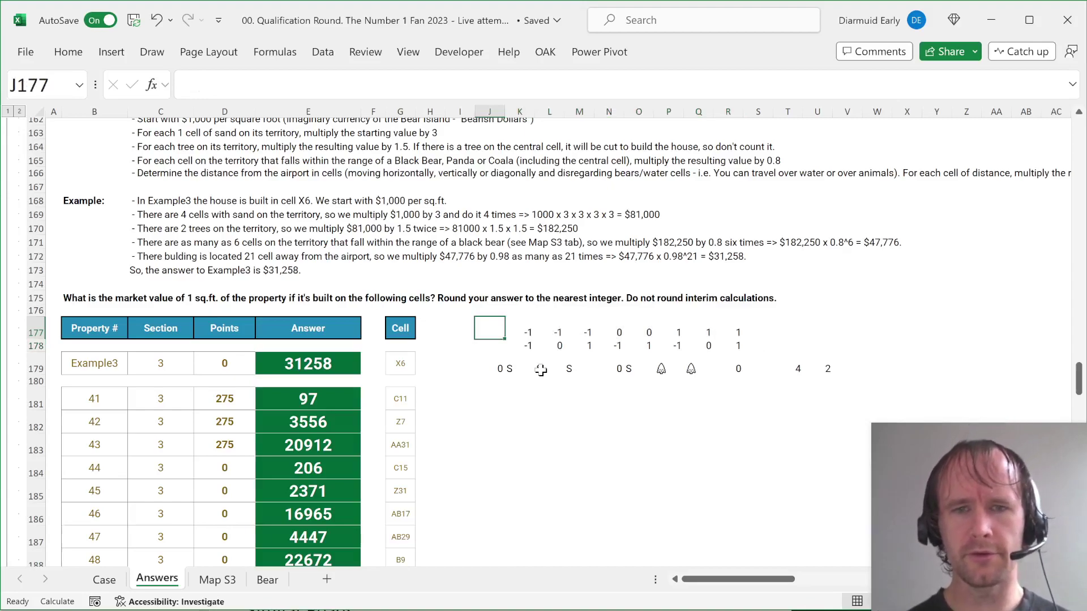
pyautogui.hotkey('shift', 'Down')
pyautogui.hotkey('shift', 'Right')
pyautogui.hotkey('shift', 'Right')
pyautogui.hotkey('shift', 'Right')
pyautogui.hotkey('shift', 'Right')
pyautogui.hotkey('shift', 'Right')
pyautogui.hotkey('shift', 'Right')
pyautogui.hotkey('shift', 'Right')
pyautogui.hotkey('shift', 'Right')
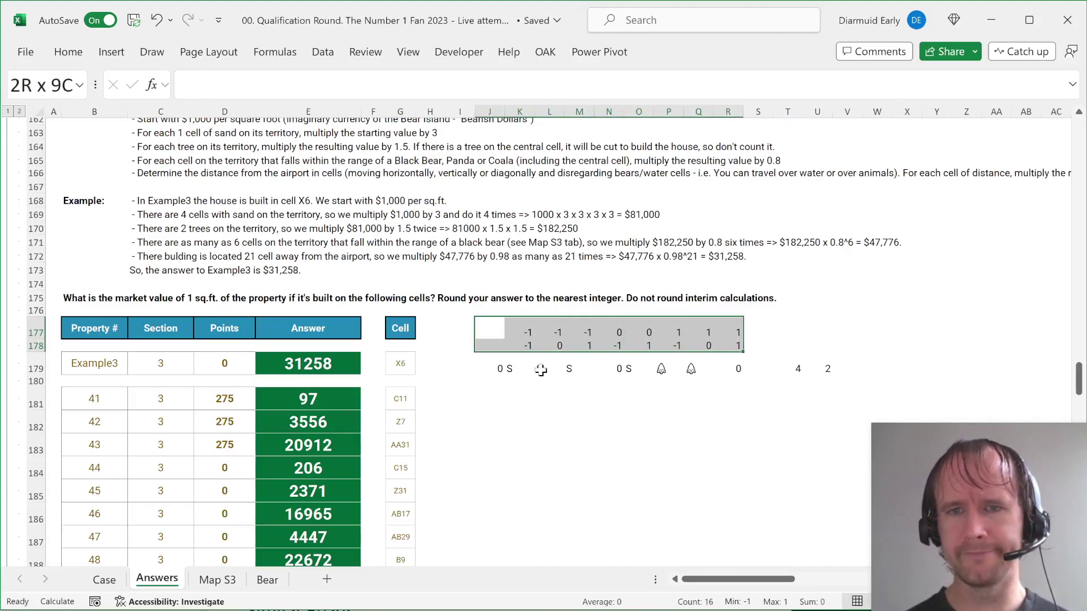
pyautogui.hotkey('ctrl', 'x')
pyautogui.press('Right')
pyautogui.press('Right')
pyautogui.press('Right')
pyautogui.press('Right')
pyautogui.press('Right')
pyautogui.press('Right')
pyautogui.press('Right')
pyautogui.press('Right')
pyautogui.press('Right')
pyautogui.press('Right')
pyautogui.press('Right')
pyautogui.press('Right')
pyautogui.press('Right')
pyautogui.press('Right')
pyautogui.press('Left')
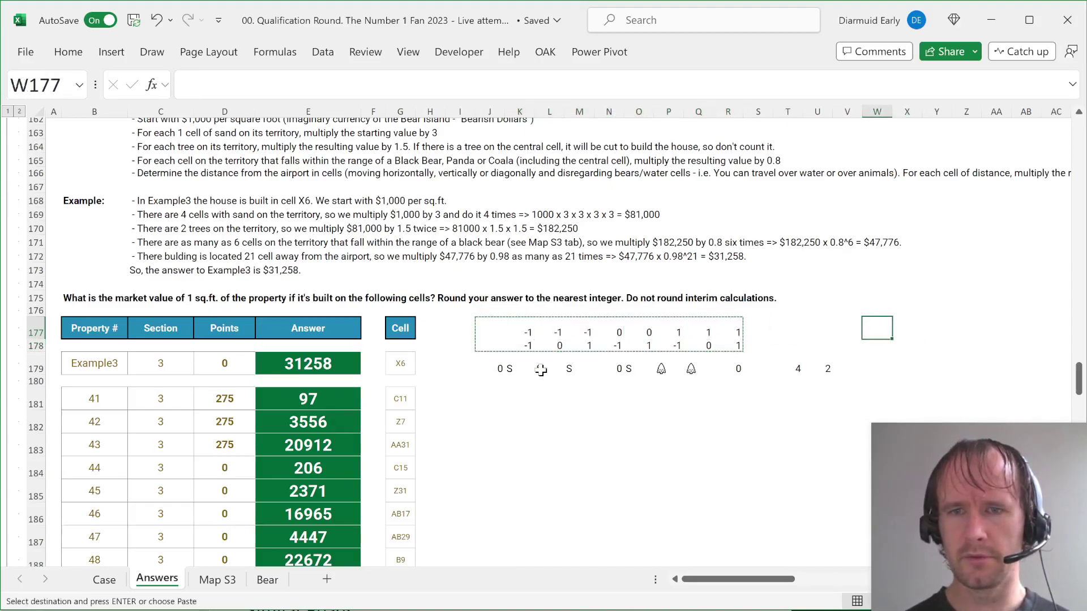
pyautogui.hotkey('ctrl', 'v')
# Step: Copy the territory lookup formulas in J179:R179 to the range starting at X179
pyautogui.press('Left')
pyautogui.press('Left')
pyautogui.press('Left')
pyautogui.hotkey('ctrl', 'Left')
pyautogui.hotkey('ctrl', 'Left')
pyautogui.press('Down')
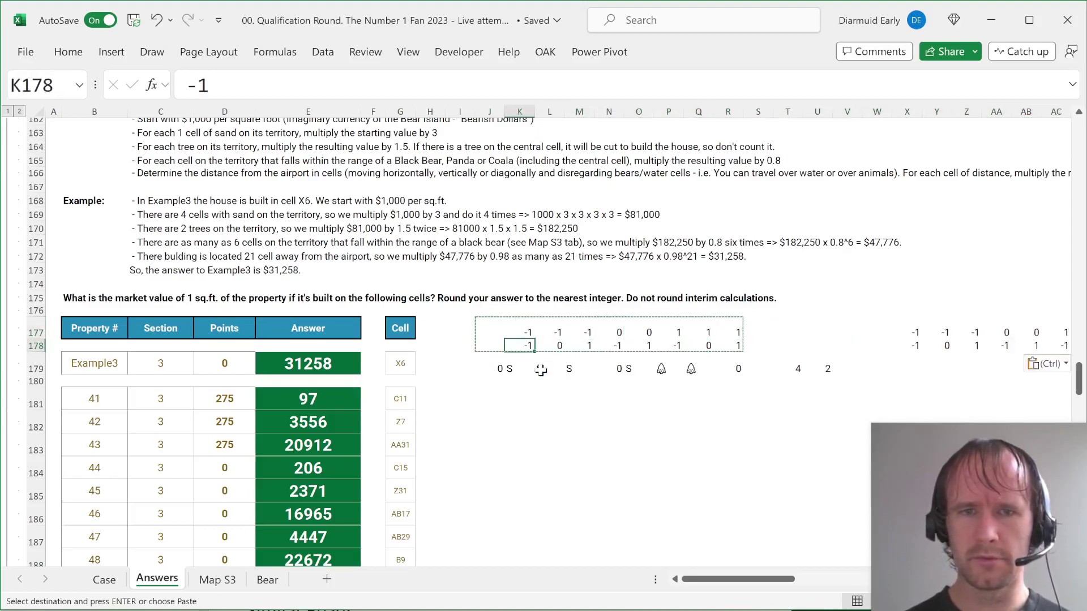
pyautogui.press('Left')
pyautogui.press('Down')
pyautogui.hotkey('shift', 'Right')
pyautogui.hotkey('shift', 'Right')
pyautogui.hotkey('shift', 'Right')
pyautogui.hotkey('shift', 'Right')
pyautogui.hotkey('shift', 'Right')
pyautogui.hotkey('shift', 'Right')
pyautogui.hotkey('shift', 'Right')
pyautogui.hotkey('shift', 'Right')
pyautogui.hotkey('ctrl', 'c')
pyautogui.hotkey('ctrl', 'Right')
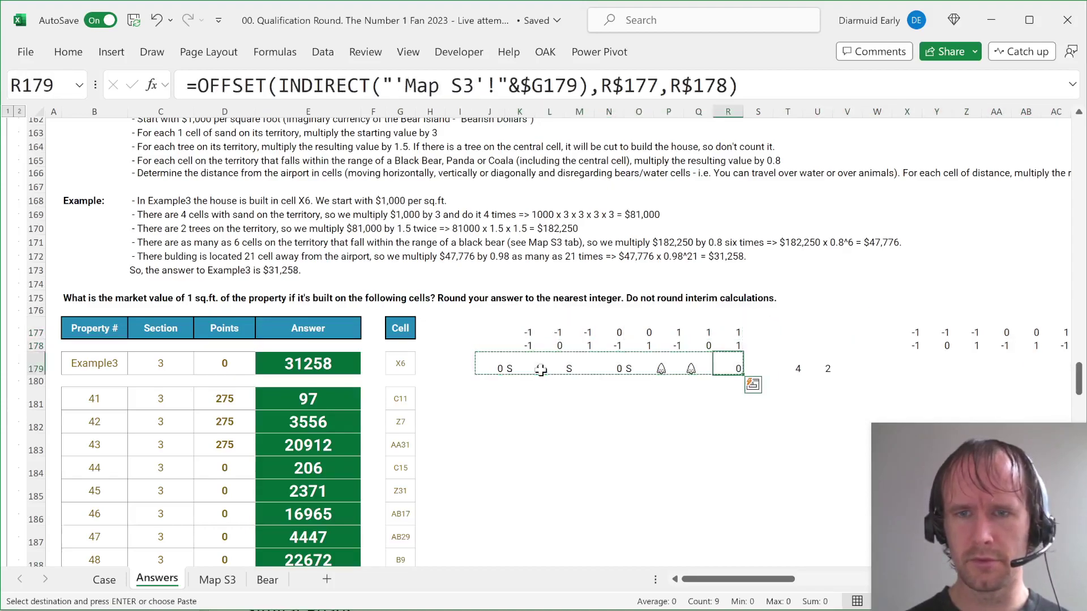
pyautogui.press('Right')
pyautogui.press('Right')
pyautogui.press('Right')
pyautogui.press('Right')
pyautogui.press('Right')
pyautogui.press('Right')
pyautogui.hotkey('ctrl', 'v')
# Step: Look through the pasted territory formulas across row 179, starting from X179
pyautogui.press('Right')
pyautogui.press('Right')
pyautogui.press('Right')
pyautogui.press('Right')
pyautogui.press('Right')
pyautogui.press('Right')
pyautogui.press('Right')
pyautogui.press('Right')
pyautogui.press('Left')
pyautogui.press('Left')
pyautogui.press('Left')
pyautogui.press('Left')
pyautogui.press('Left')
pyautogui.press('Left')
pyautogui.press('Left')
pyautogui.press('Left')
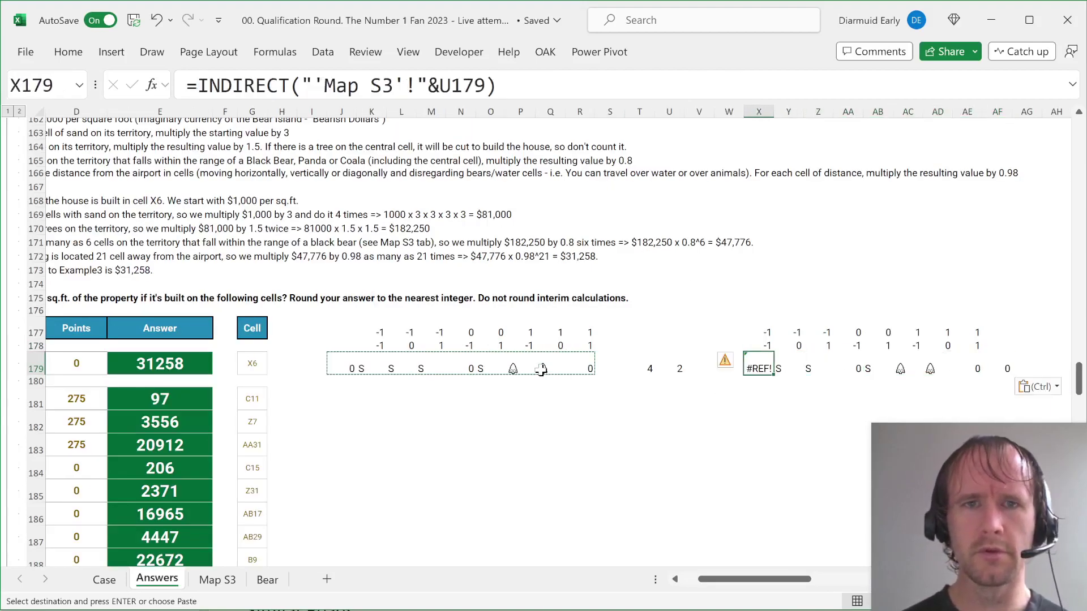
# Step: Change the cell reference in X179's INDIRECT formula to $G179, taken from the formula in Y179
pyautogui.press('Right')
pyautogui.press('Left')
pyautogui.press('Right')
pyautogui.doubleClick(539, 86)
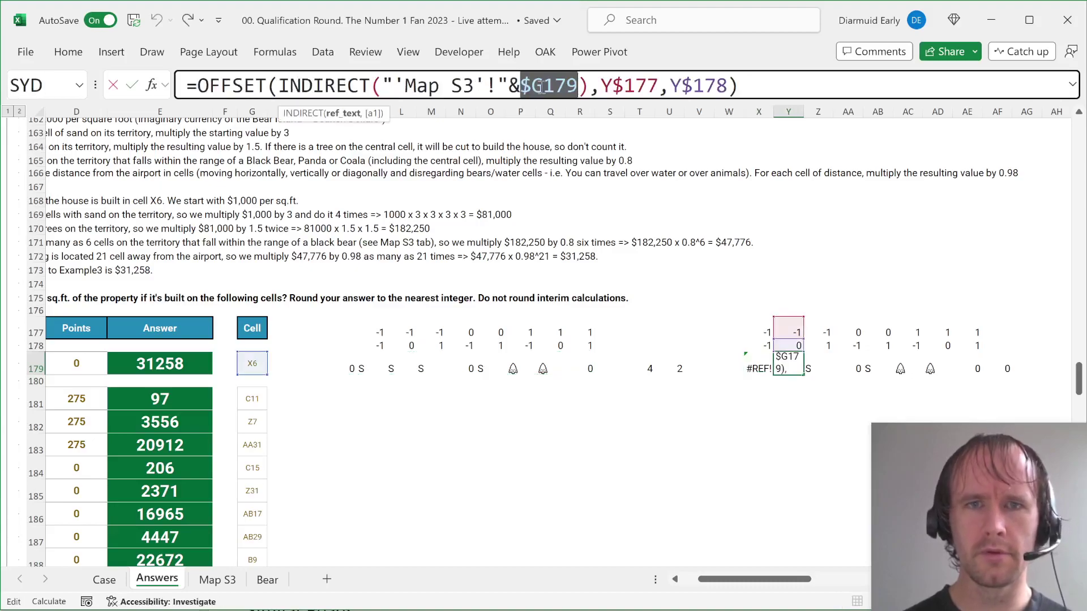
pyautogui.press('Escape')
pyautogui.press('Left')
pyautogui.doubleClick(461, 85)
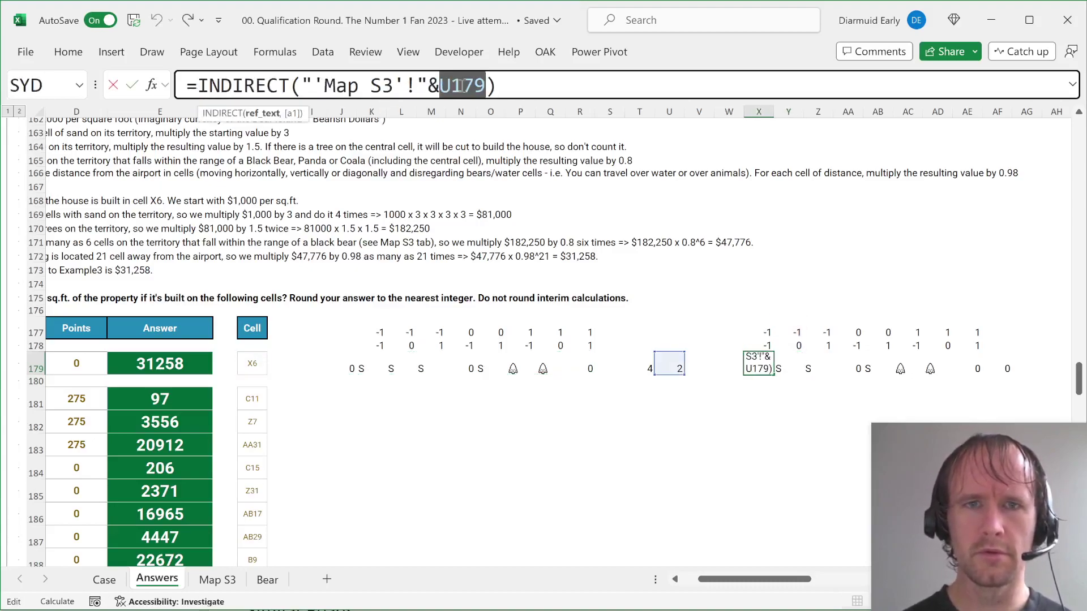
pyautogui.hotkey('ctrl', 'v')
pyautogui.press('Return')
# Step: Check which offset cells the formulas in X179 and Y179 refer to
pyautogui.press('Up')
pyautogui.hotkey('ctrl', 'shift', 'Right')
pyautogui.press('Up')
pyautogui.press('Down')
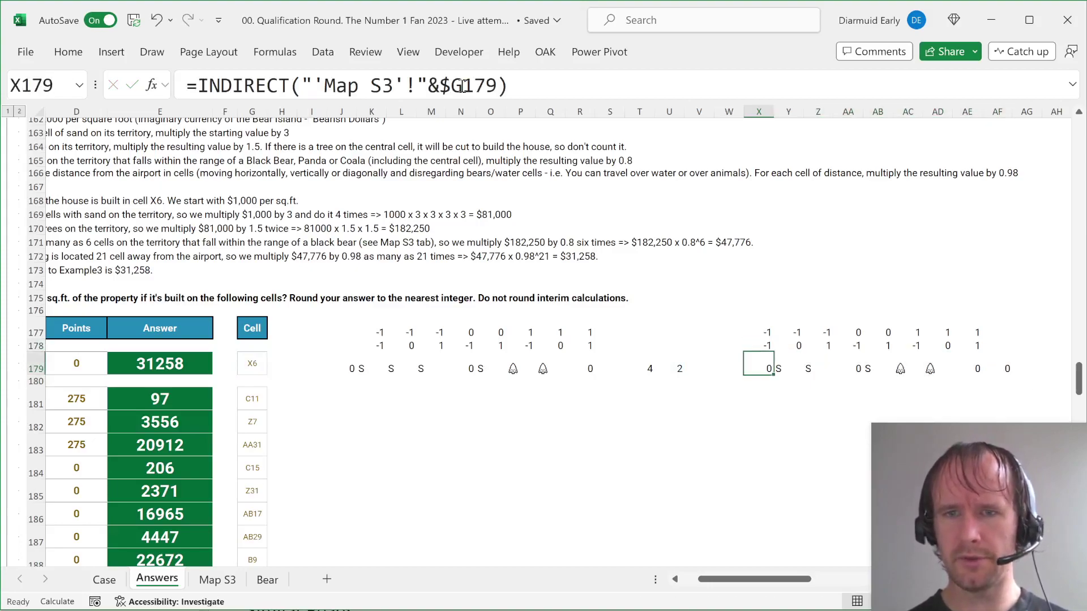
pyautogui.press('F2')
pyautogui.press('Escape')
pyautogui.press('Up')
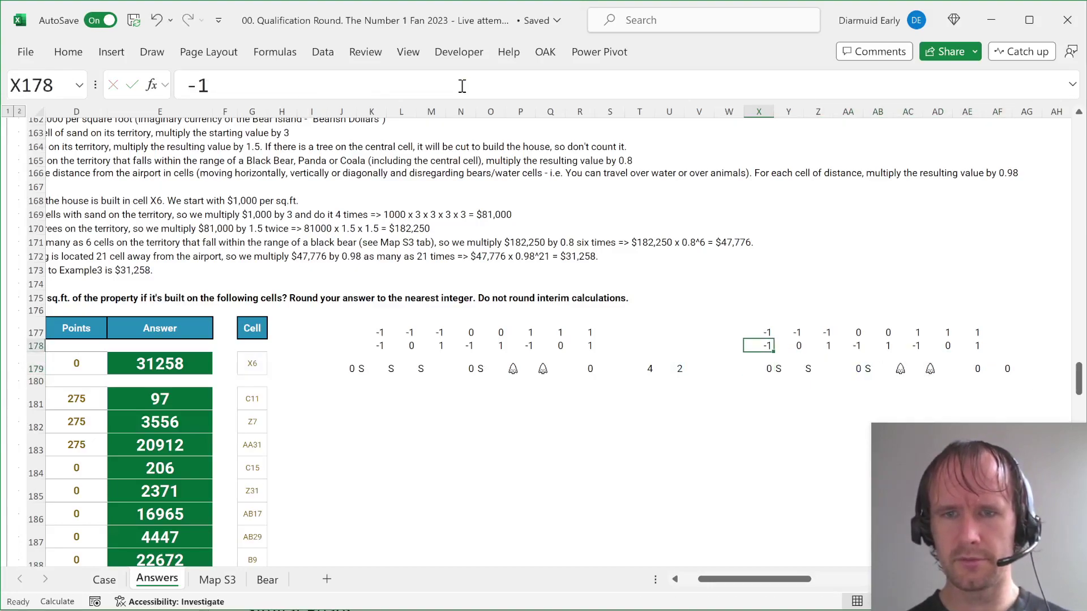
pyautogui.press('Down')
pyautogui.press('Right')
pyautogui.press('F2')
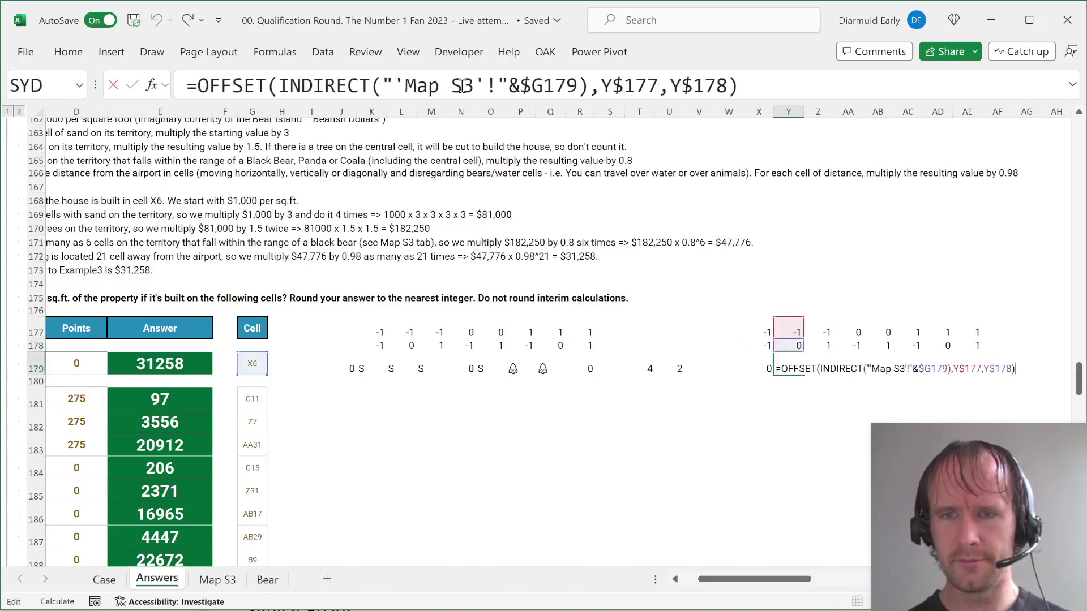
pyautogui.press('Escape')
# Step: Shift the offset values in X177:AE178 one column to start at Y177, and clear X177:X178
pyautogui.press('Up')
pyautogui.press('Left')
pyautogui.press('Up')
pyautogui.hotkey('shift', 'Down')
pyautogui.hotkey('shift', 'Right')
pyautogui.hotkey('ctrl', 'shift', 'Right')
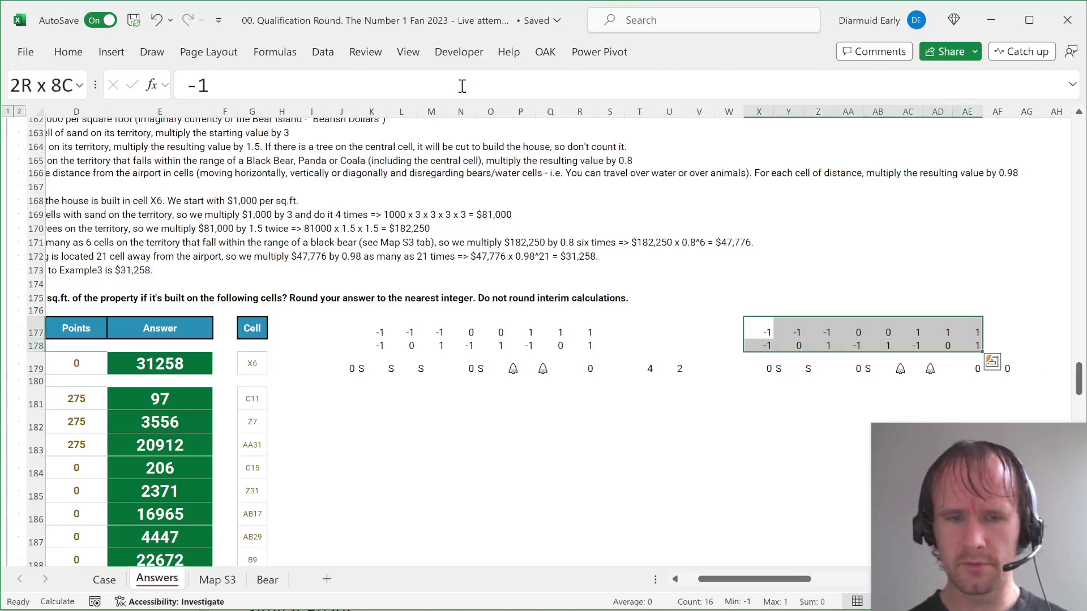
pyautogui.hotkey('ctrl', 'c')
pyautogui.press('Right')
pyautogui.hotkey('ctrl', 'v')
pyautogui.press('Left')
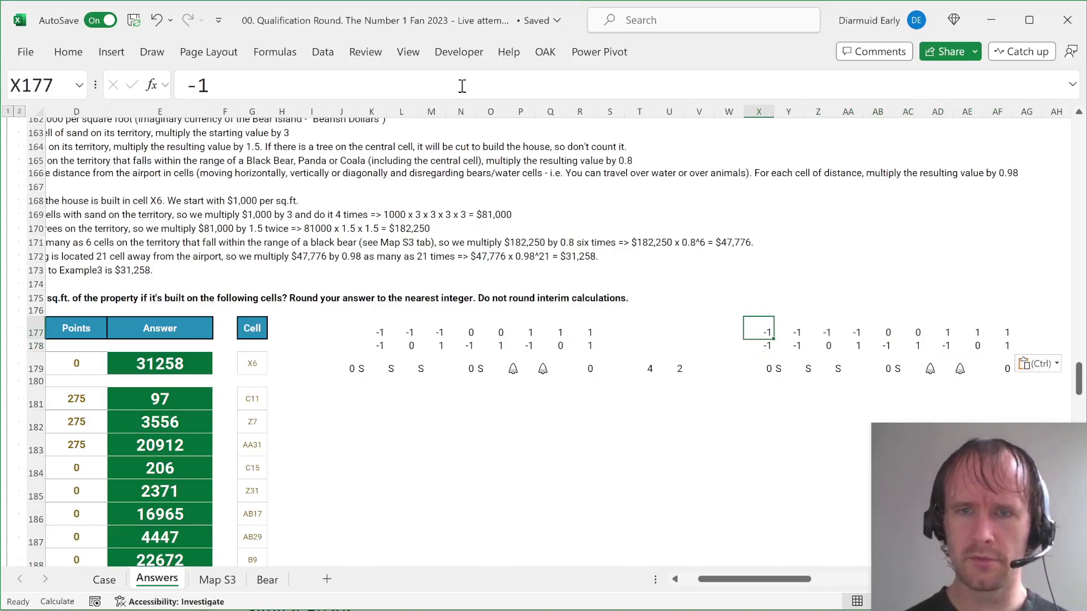
pyautogui.hotkey('shift', 'Down')
pyautogui.press('Delete')
# Step: Check with a temporary formula in Y180 whether Y179:AF179 equals K179:R179, and delete the formula
pyautogui.press('Right')
pyautogui.press('Down')
pyautogui.press('Down')
pyautogui.hotkey('ctrl', 'shift', 'Right')
pyautogui.press('Down')
pyautogui.write('=')
pyautogui.press('Up')
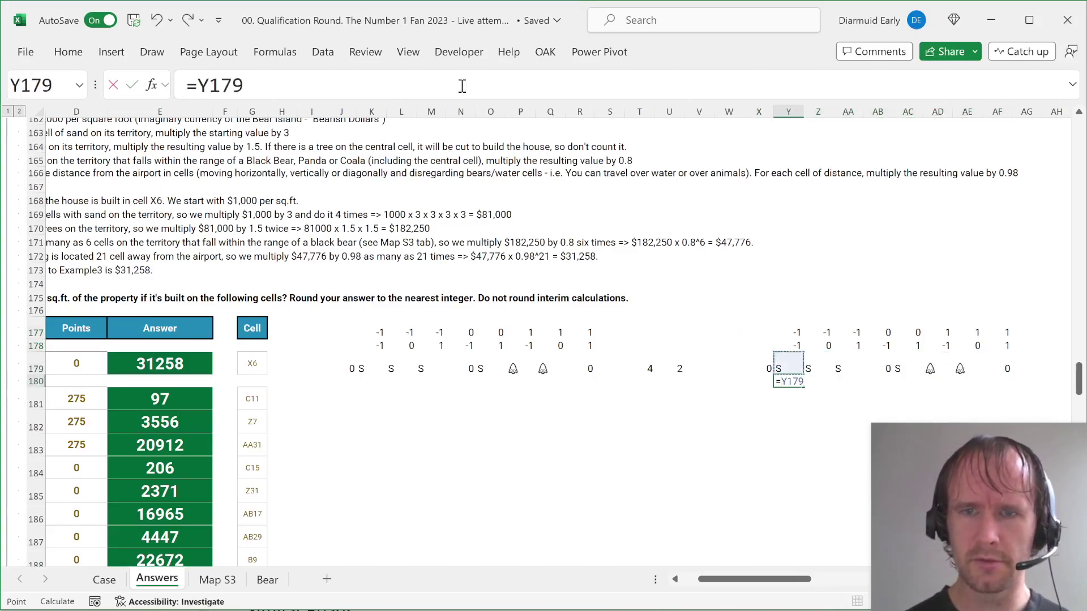
pyautogui.hotkey('ctrl', 'shift', 'Right')
pyautogui.write('=')
pyautogui.press('Up')
pyautogui.press('Left')
pyautogui.press('Left')
pyautogui.press('Left')
pyautogui.press('Left')
pyautogui.press('Left')
pyautogui.press('Left')
pyautogui.press('Left')
pyautogui.hotkey('shift', 'Left')
pyautogui.hotkey('shift', 'Left')
pyautogui.hotkey('shift', 'Left')
pyautogui.hotkey('shift', 'Left')
pyautogui.hotkey('shift', 'Left')
pyautogui.hotkey('shift', 'Left')
pyautogui.hotkey('shift', 'Left')
pyautogui.hotkey('shift', 'Left')
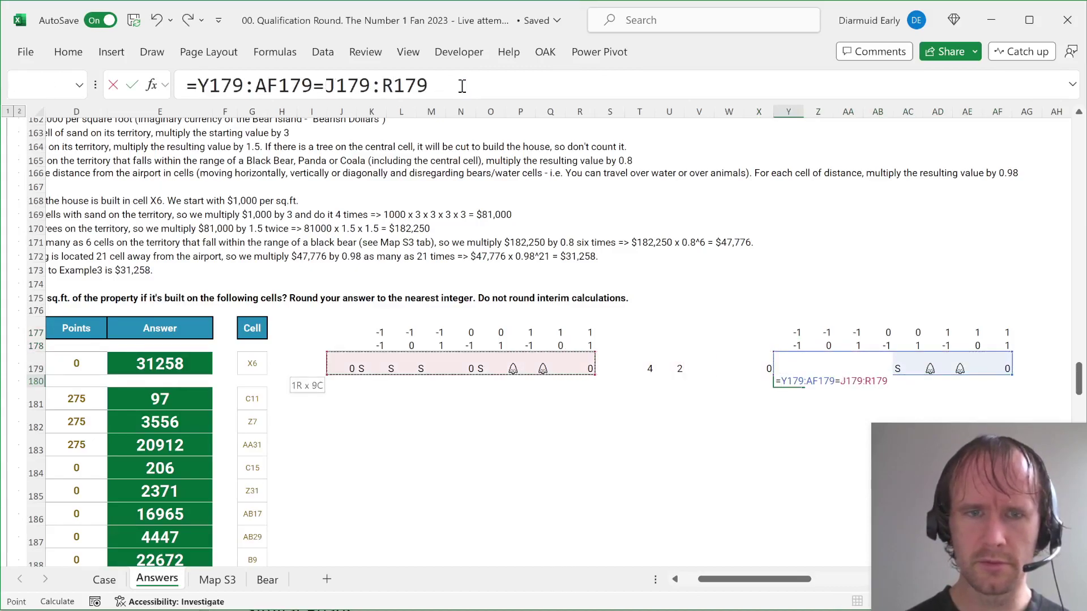
pyautogui.press('Return')
pyautogui.press('Up')
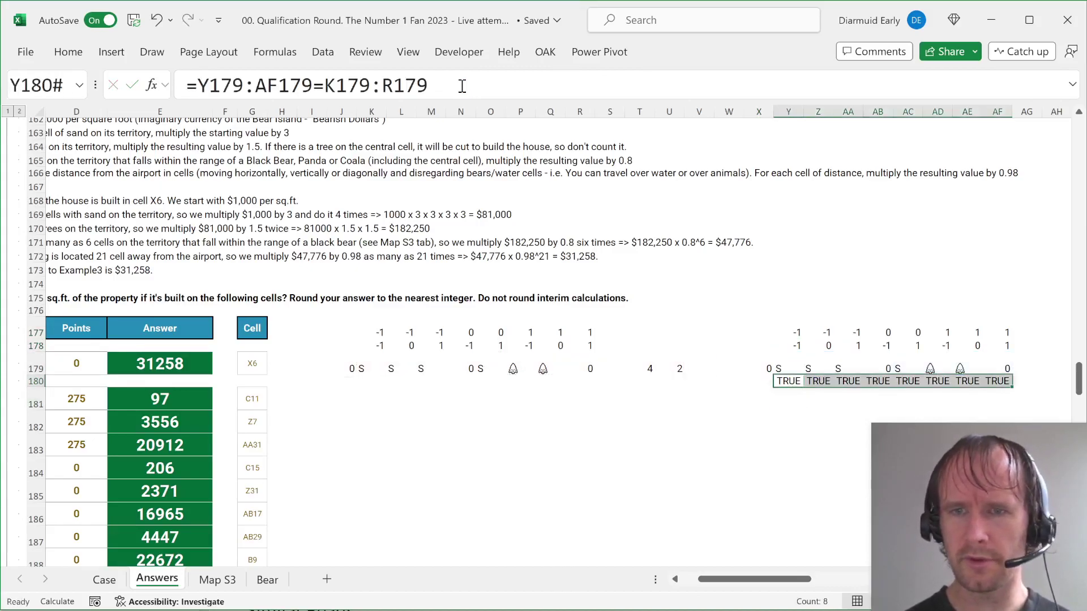
pyautogui.press('Delete')
# Step: Replace "Map S3" with "Bear" in all the formulas of X179:AF179
pyautogui.press('Up')
pyautogui.press('Left')
pyautogui.hotkey('ctrl', 'shift', 'Right')
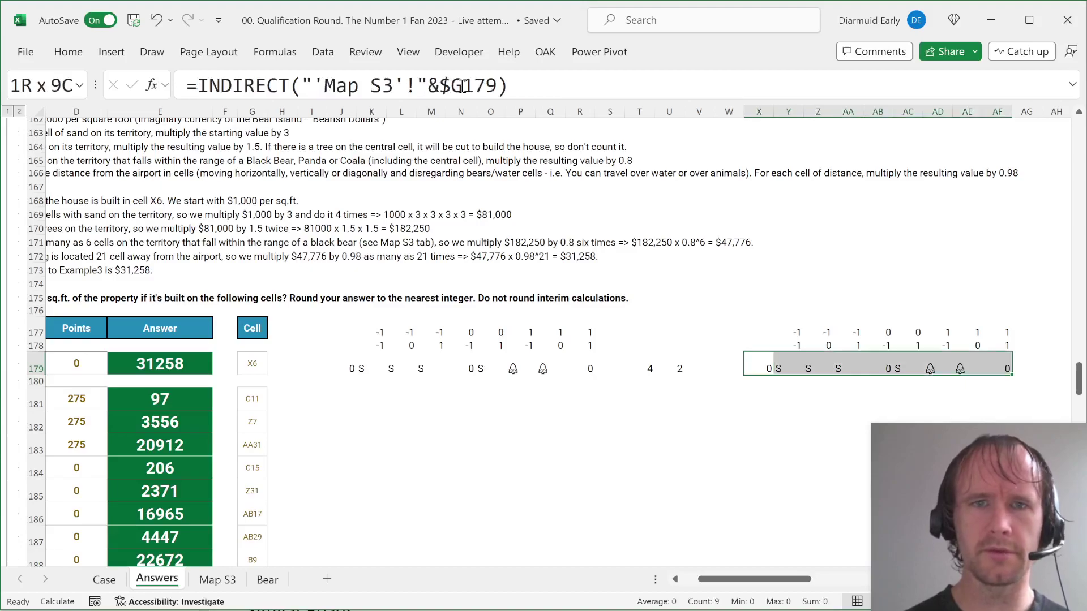
pyautogui.hotkey('ctrl', 'f')
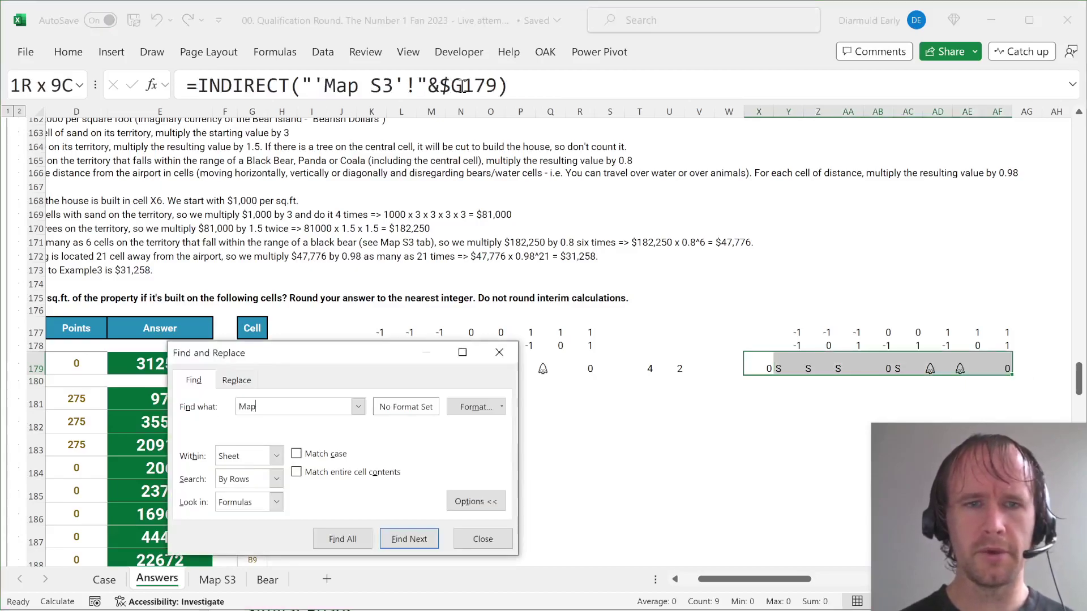
pyautogui.hotkey('alt', 'p')
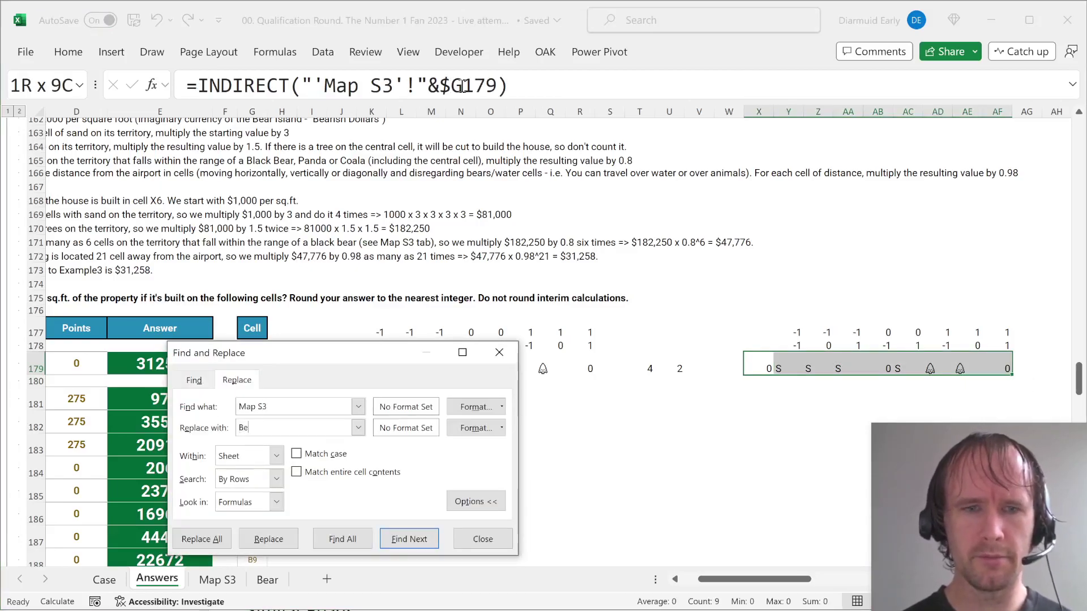
pyautogui.write('Bear')
pyautogui.hotkey('alt', 'a')
pyautogui.press('Return')
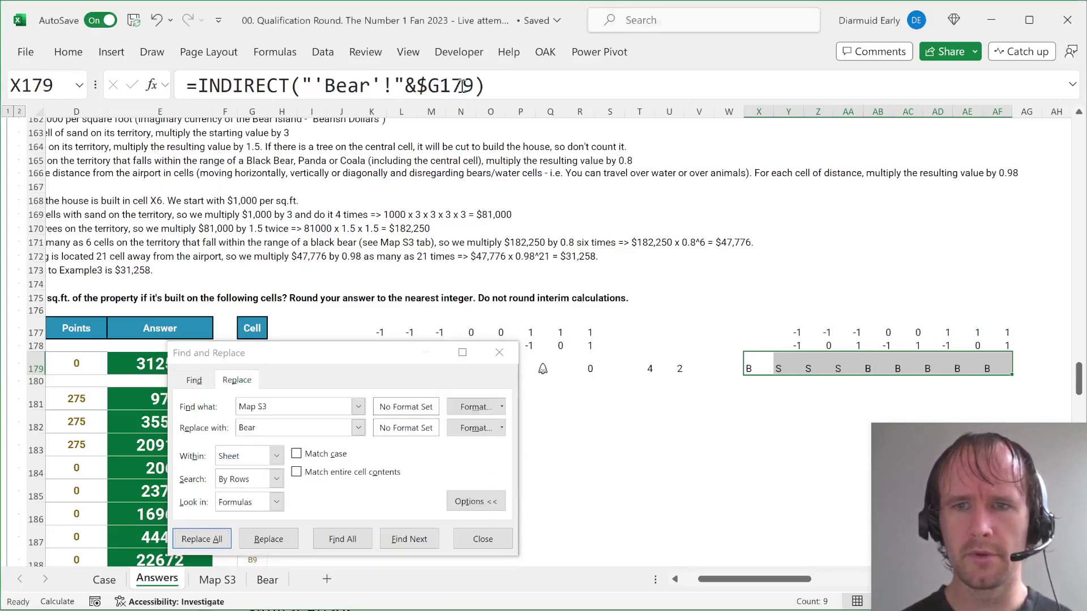
pyautogui.click(500, 352)
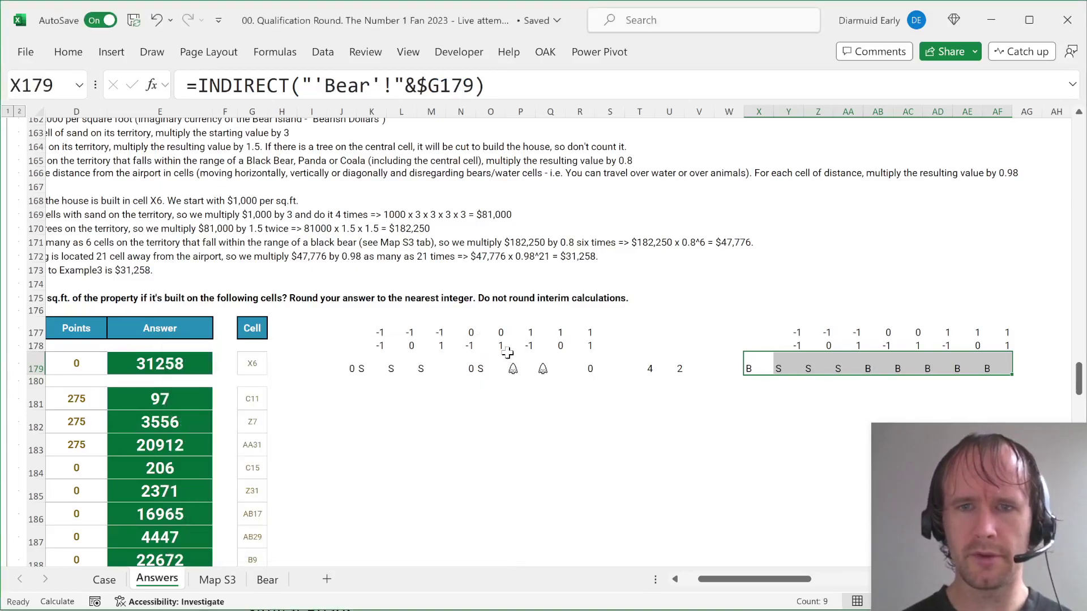
# Step: Label the count columns in T178:V178 as S, T and B
pyautogui.click(647, 349)
pyautogui.write('S')
pyautogui.press('Tab')
pyautogui.press('Tab')
pyautogui.write('B')
pyautogui.click(650, 353)
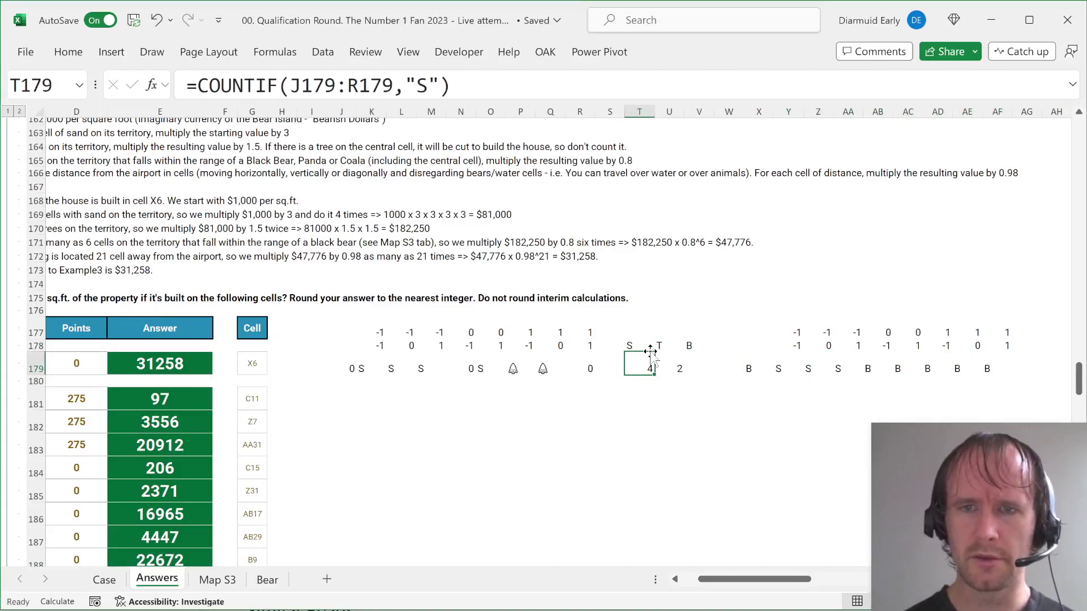
# Step: Examine the animal ranges around cell X6 on the Bear sheet against the lookups in row 179
pyautogui.press('Right')
pyautogui.press('Right')
pyautogui.press('Right')
pyautogui.press('Right')
pyautogui.press('Up')
pyautogui.press('Right')
pyautogui.press('Left')
pyautogui.press('Down')
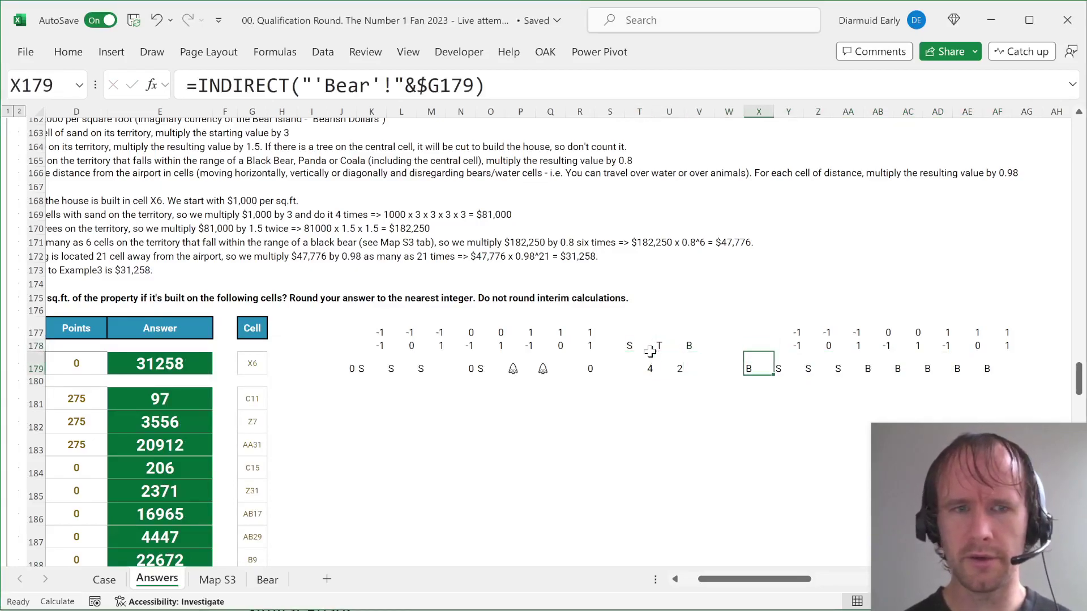
pyautogui.hotkey('ctrl', 'pagedown')
pyautogui.hotkey('ctrl', 'pagedown')
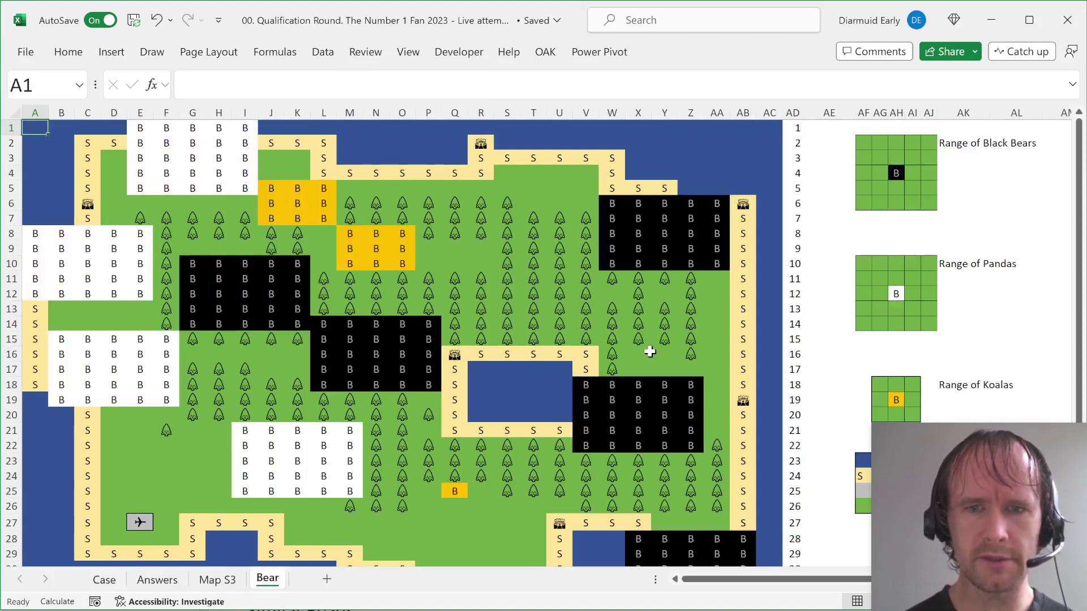
pyautogui.click(632, 216)
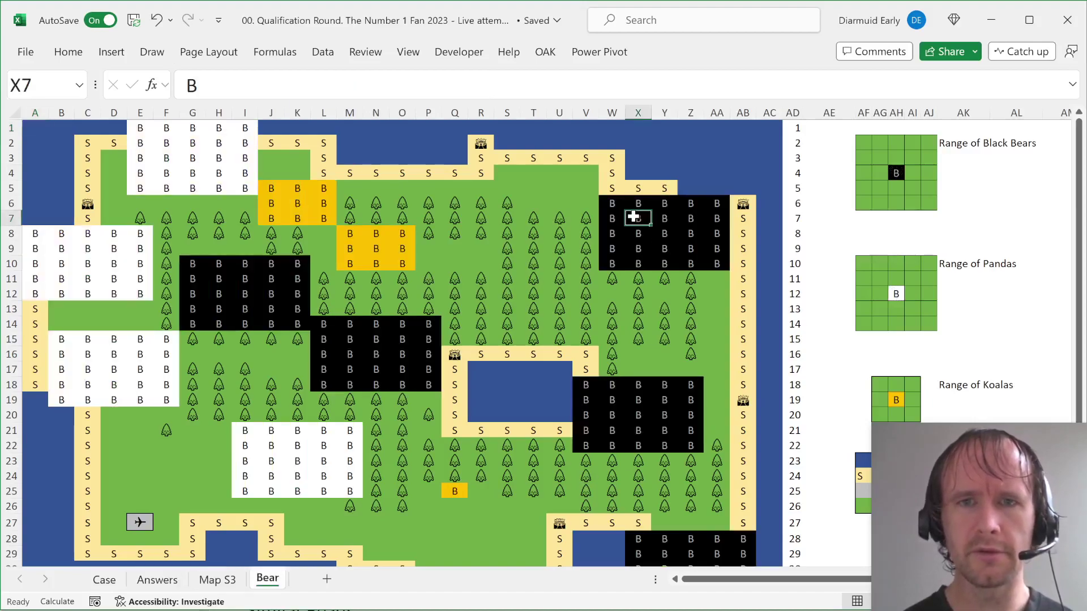
pyautogui.press('Up')
pyautogui.hotkey('ctrl', 'pageup')
pyautogui.hotkey('ctrl', 'pageup')
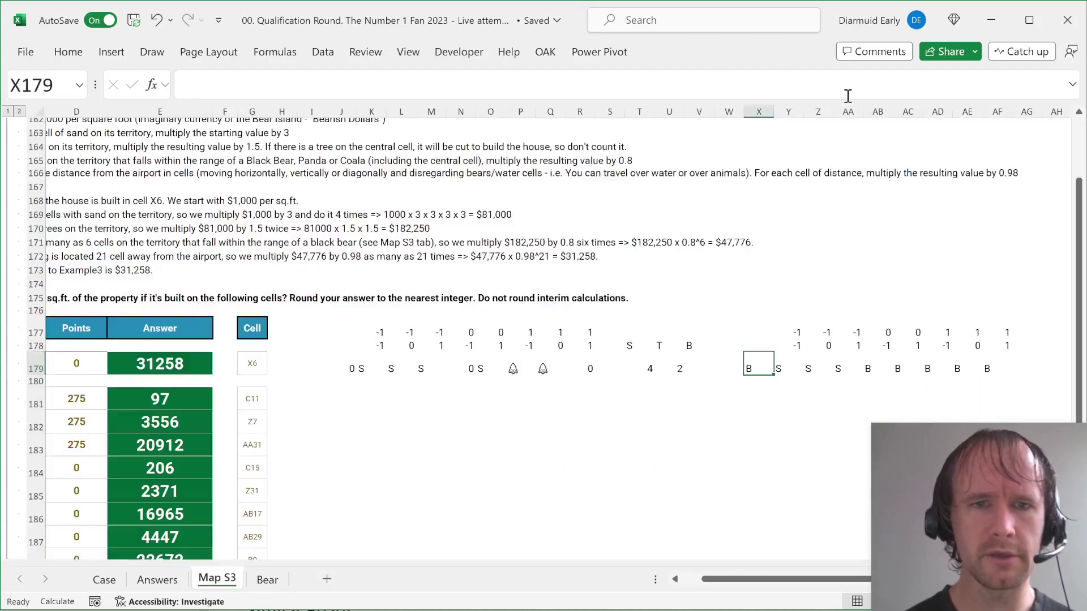
# Step: Look through the Bear sheet lookup formulas from X179 across to AB179
pyautogui.hscroll(-3, 229, 225)
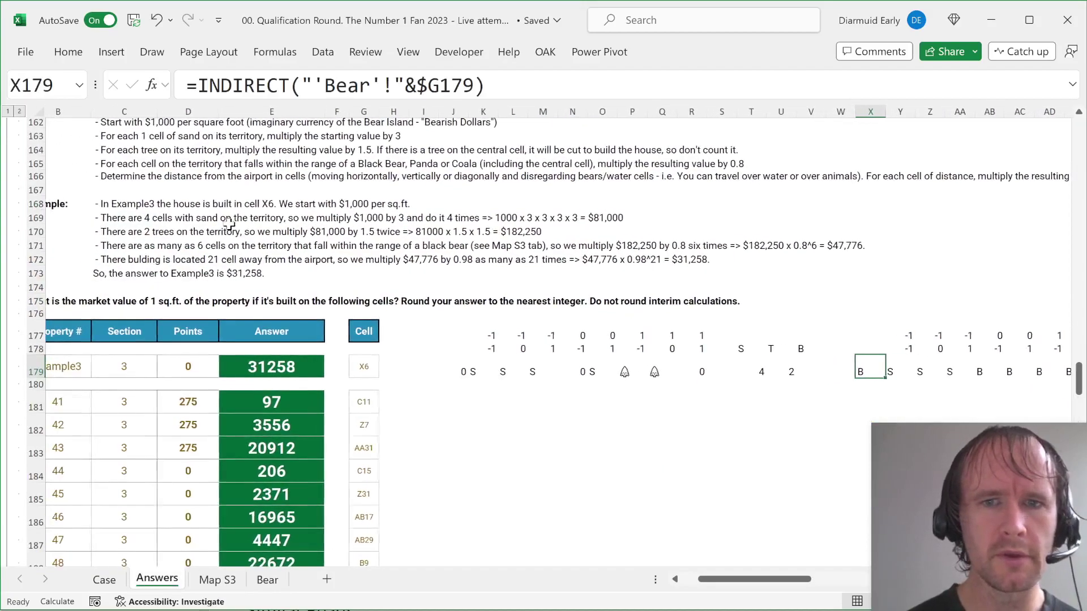
pyautogui.hscroll(5, 229, 225)
pyautogui.press('Right')
pyautogui.press('Right')
pyautogui.press('Right')
pyautogui.press('Right')
pyautogui.press('Right')
pyautogui.press('Right')
pyautogui.press('Right')
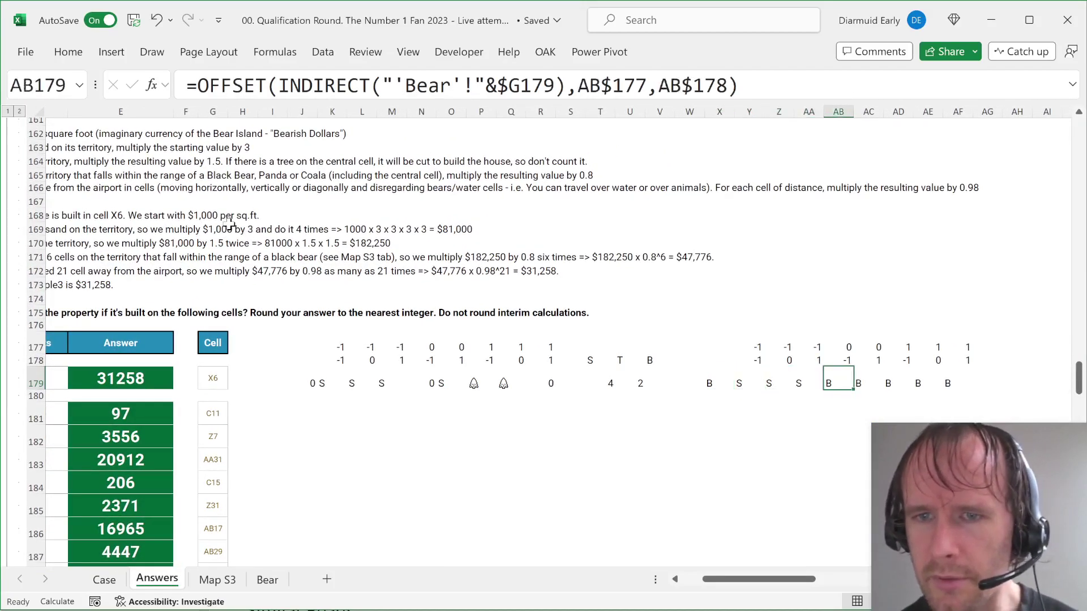
# Step: Enter a COUNTIF formula in V179 that counts "B" cells in X179:AF179
pyautogui.press('Left')
pyautogui.press('Left')
pyautogui.press('Left')
pyautogui.press('Left')
pyautogui.press('Left')
pyautogui.press('Left')
pyautogui.press('Left')
pyautogui.press('Left')
pyautogui.press('Left')
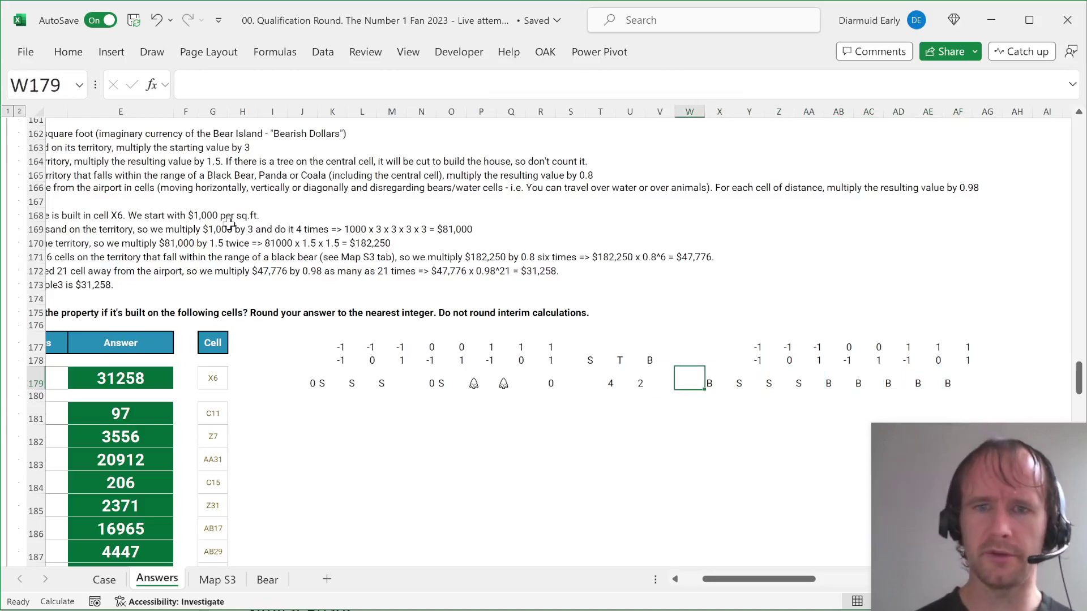
pyautogui.write('=countif')
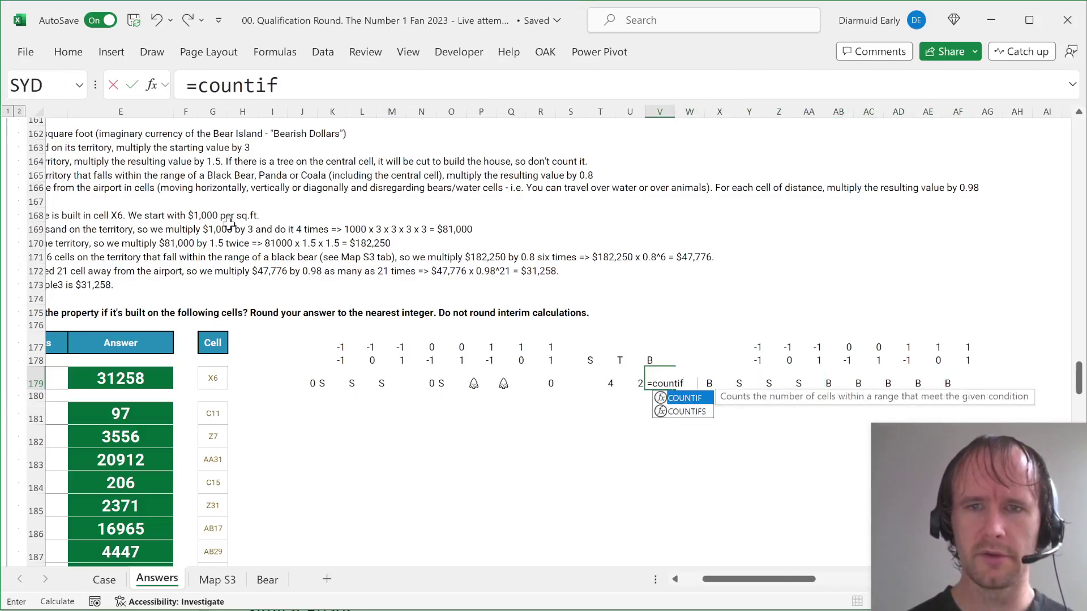
pyautogui.press('Tab')
pyautogui.press('Right')
pyautogui.press('Right')
pyautogui.hotkey('ctrl', 'shift', 'Right')
pyautogui.write(',"B")')
pyautogui.press('Return')
# Step: Move the Bear offset and lookup block X177:AF179 two columns along to start at Z177
pyautogui.press('Up')
pyautogui.press('Right')
pyautogui.press('Right')
pyautogui.press('Right')
pyautogui.press('Left')
pyautogui.press('Up')
pyautogui.press('Up')
pyautogui.hotkey('shift', 'Down')
pyautogui.hotkey('shift', 'Down')
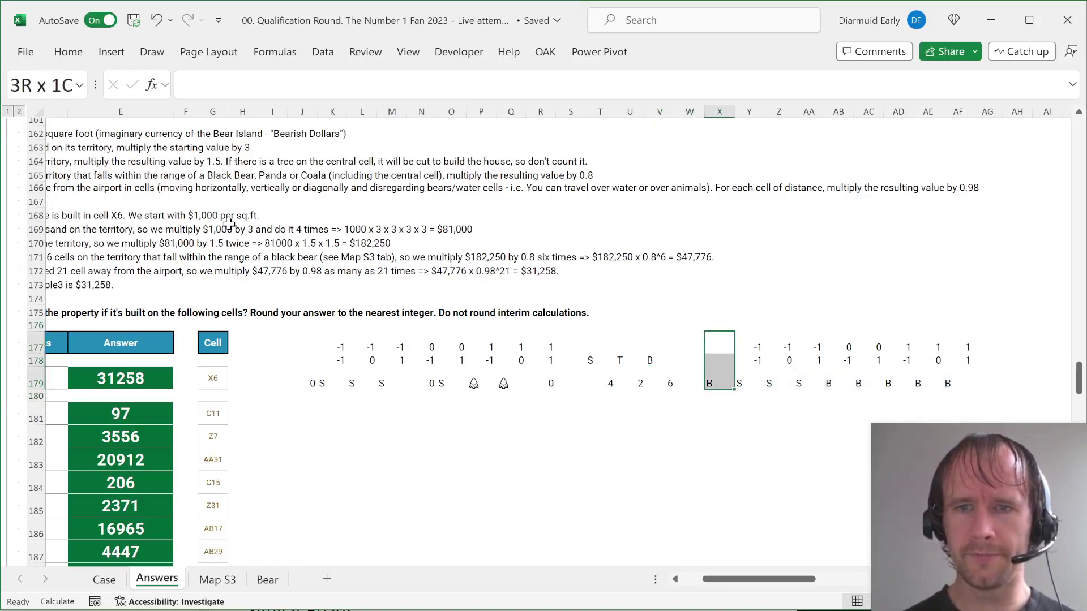
pyautogui.hotkey('shift', 'Right')
pyautogui.hotkey('ctrl', 'shift', 'Right')
pyautogui.hotkey('ctrl', 'x')
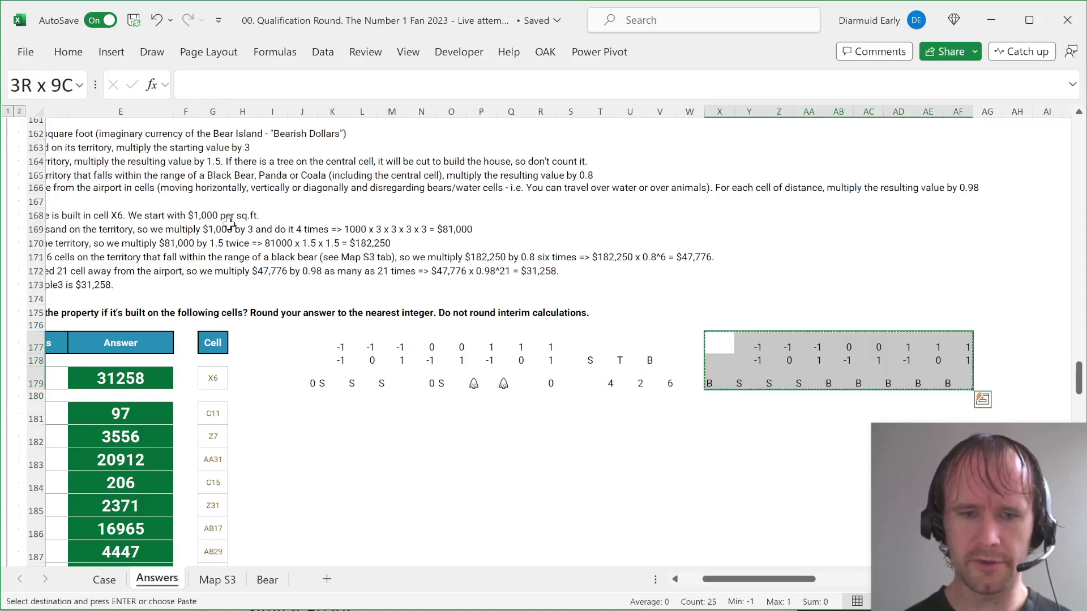
pyautogui.press('Right')
pyautogui.press('Right')
pyautogui.hotkey('ctrl', 'v')
pyautogui.press('Left')
pyautogui.press('Left')
pyautogui.press('Down')
pyautogui.press('Left')
pyautogui.press('Down')
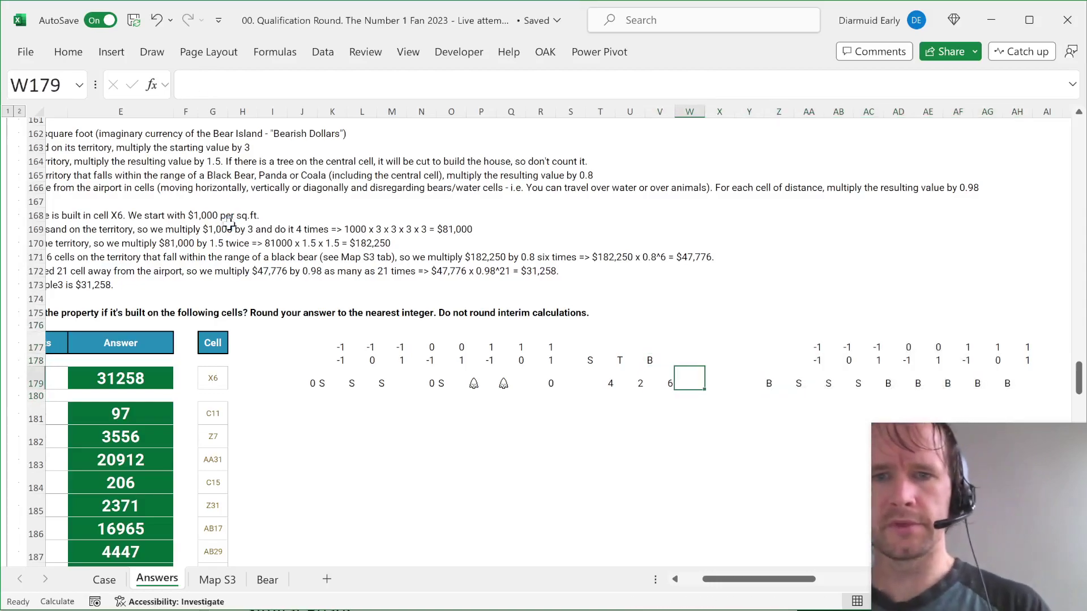
# Step: Move the Bear offset and lookup block Z177:AH179 two more columns along to start at AB177
pyautogui.press('Right')
pyautogui.press('Right')
pyautogui.press('Right')
pyautogui.press('Up')
pyautogui.press('Up')
pyautogui.hotkey('ctrl', 'shift', 'Down')
pyautogui.hotkey('ctrl', 'shift', 'Down')
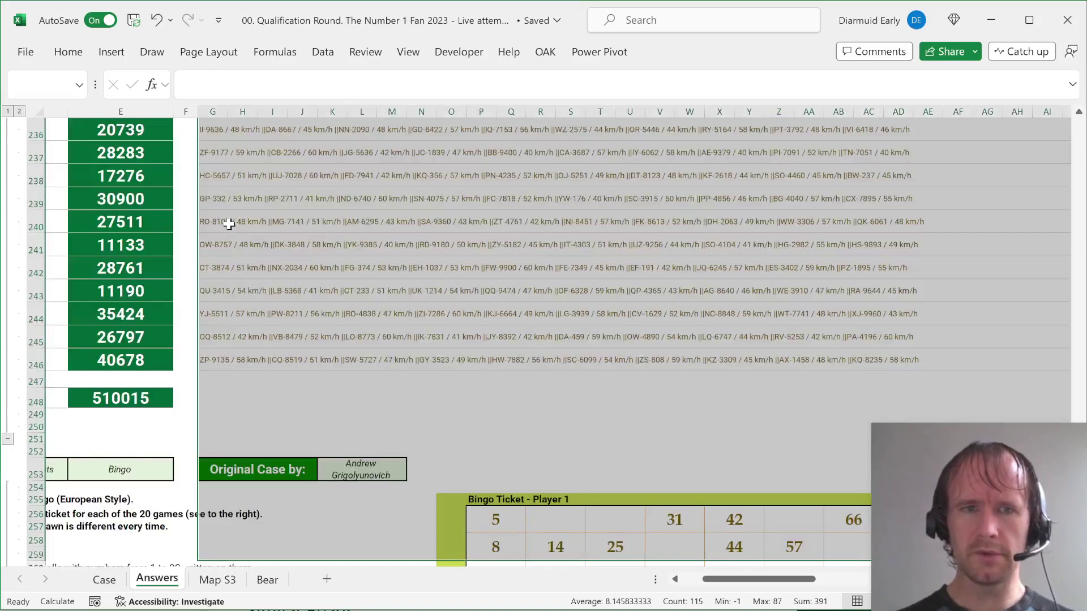
pyautogui.press('Left')
pyautogui.press('Right')
pyautogui.hotkey('ctrl', 'shift', 'Down')
pyautogui.hotkey('ctrl', 'shift', 'Right')
pyautogui.hotkey('ctrl', 'shift', 'Right')
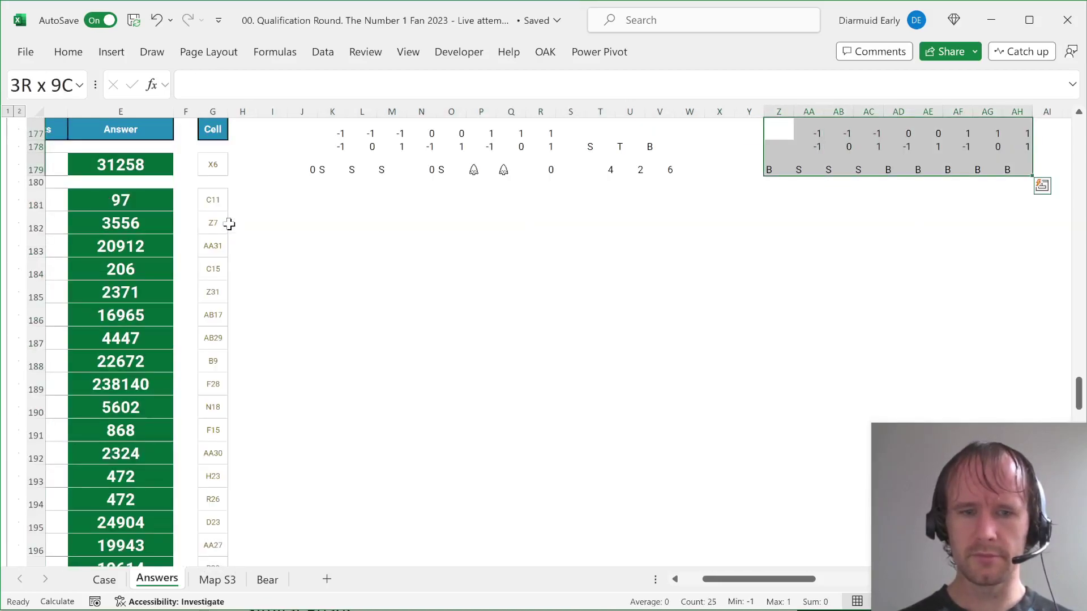
pyautogui.hotkey('ctrl', 'c')
pyautogui.press('Right')
pyautogui.press('Right')
pyautogui.hotkey('ctrl', 'v')
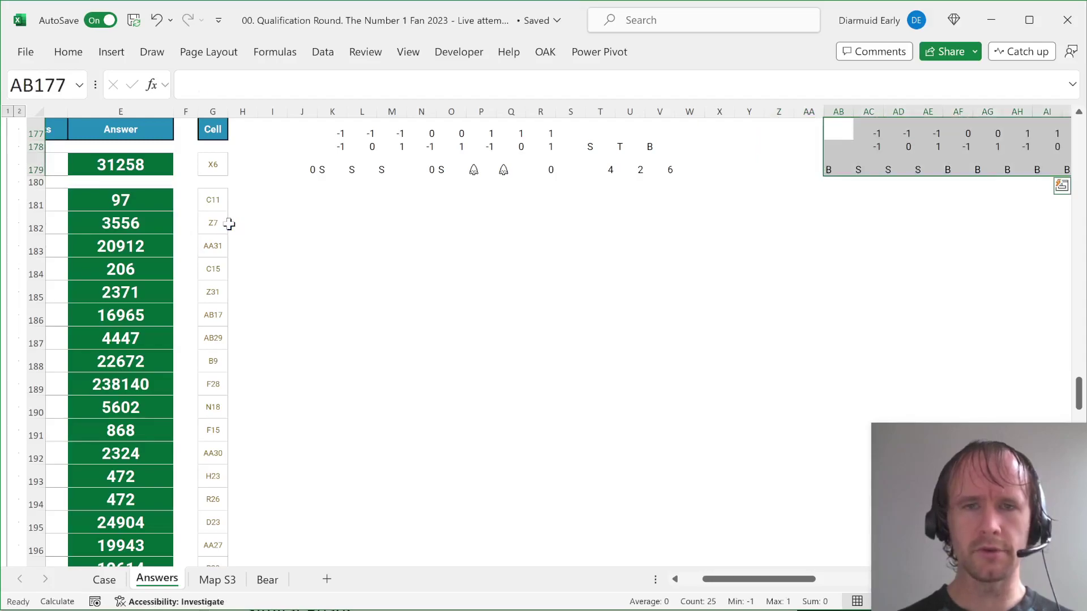
pyautogui.press('Left')
pyautogui.hotkey('ctrl', 'Left')
pyautogui.hotkey('ctrl', 'Left')
pyautogui.hotkey('ctrl', 'Left')
pyautogui.hotkey('ctrl', 'Left')
pyautogui.hotkey('ctrl', 'Left')
pyautogui.press('Left')
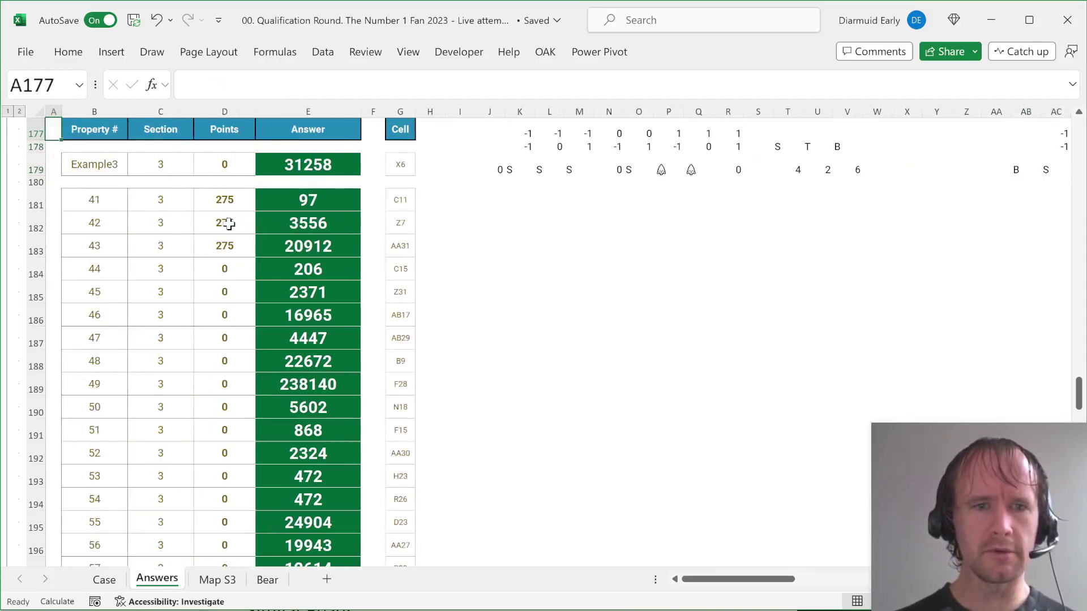
pyautogui.hotkey('ctrl', 'pageup')
pyautogui.hotkey('ctrl', 'pagedown')
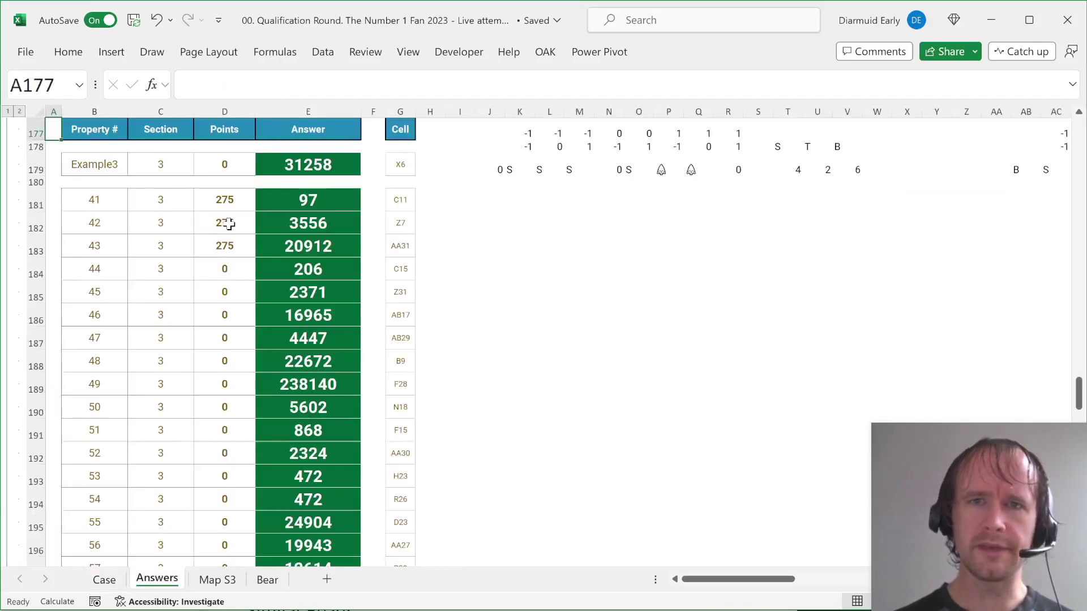
pyautogui.press('Up')
pyautogui.press('Right')
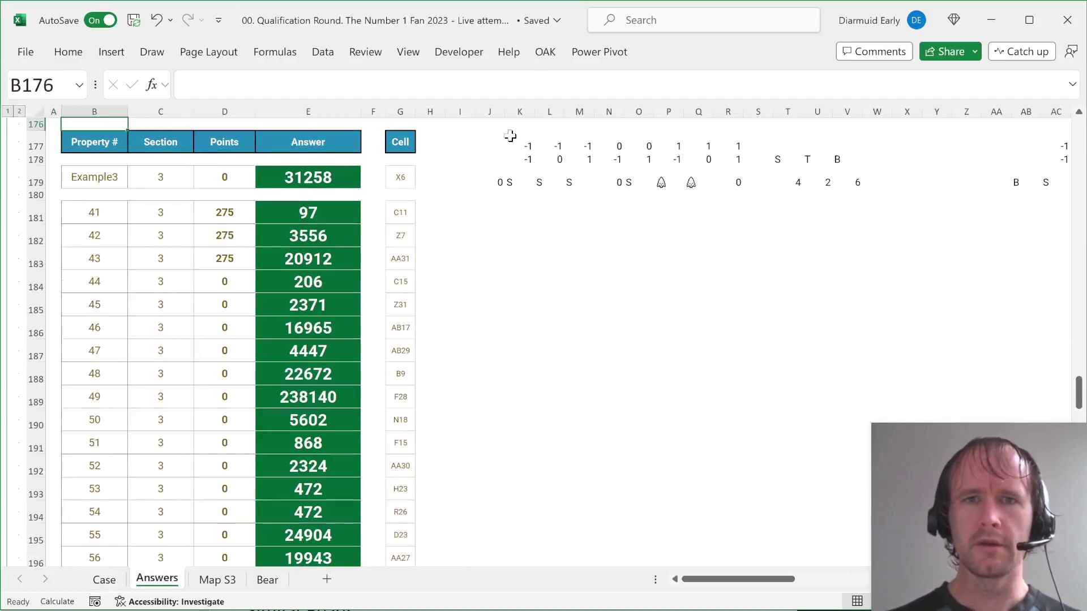
# Step: Copy the offset and lookup blocks in rows 177 to 179, from column J onward, from the Answers sheet to J177 on the Case sheet
pyautogui.click(493, 141)
pyautogui.hotkey('shift', 'Down')
pyautogui.hotkey('shift', 'Right')
pyautogui.hotkey('shift', 'Down')
pyautogui.hotkey('shift', 'Right')
pyautogui.hotkey('shift', 'Right')
pyautogui.hotkey('shift', 'Right')
pyautogui.hotkey('shift', 'Right')
pyautogui.hotkey('shift', 'Right')
pyautogui.hotkey('shift', 'Right')
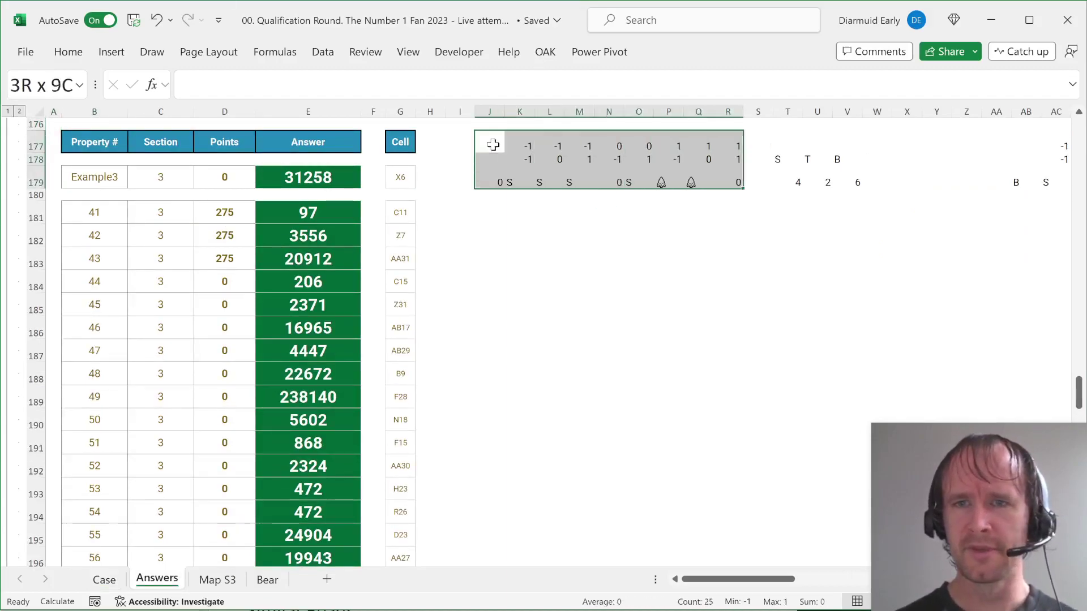
pyautogui.hotkey('shift', 'Right')
pyautogui.hotkey('shift', 'Right')
pyautogui.hotkey('shift', 'Right')
pyautogui.hotkey('shift', 'Right')
pyautogui.hotkey('shift', 'Right')
pyautogui.hotkey('shift', 'Right')
pyautogui.hotkey('shift', 'Right')
pyautogui.hotkey('shift', 'Right')
pyautogui.hotkey('shift', 'Right')
pyautogui.hotkey('shift', 'Right')
pyautogui.hotkey('shift', 'Right')
pyautogui.hotkey('shift', 'Right')
pyautogui.hotkey('shift', 'Right')
pyautogui.hotkey('shift', 'Right')
pyautogui.hotkey('shift', 'Right')
pyautogui.hotkey('shift', 'Right')
pyautogui.hotkey('shift', 'Right')
pyautogui.hotkey('shift', 'Right')
pyautogui.hotkey('shift', 'Right')
pyautogui.hotkey('shift', 'Right')
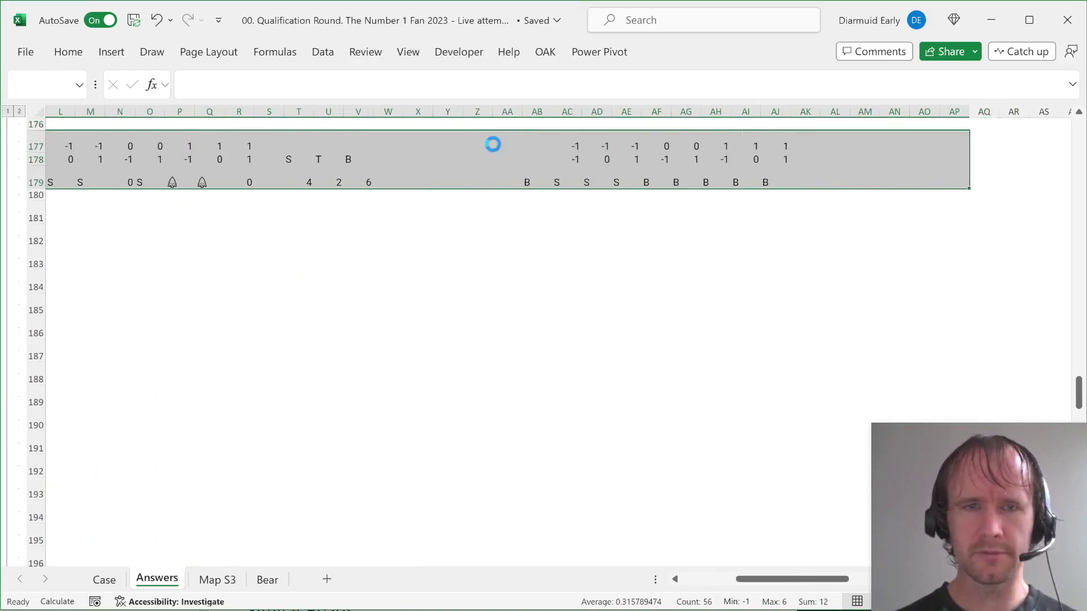
pyautogui.hotkey('ctrl', 'c')
pyautogui.hotkey('ctrl', 'pageup')
pyautogui.scroll(-8, 553, 429)
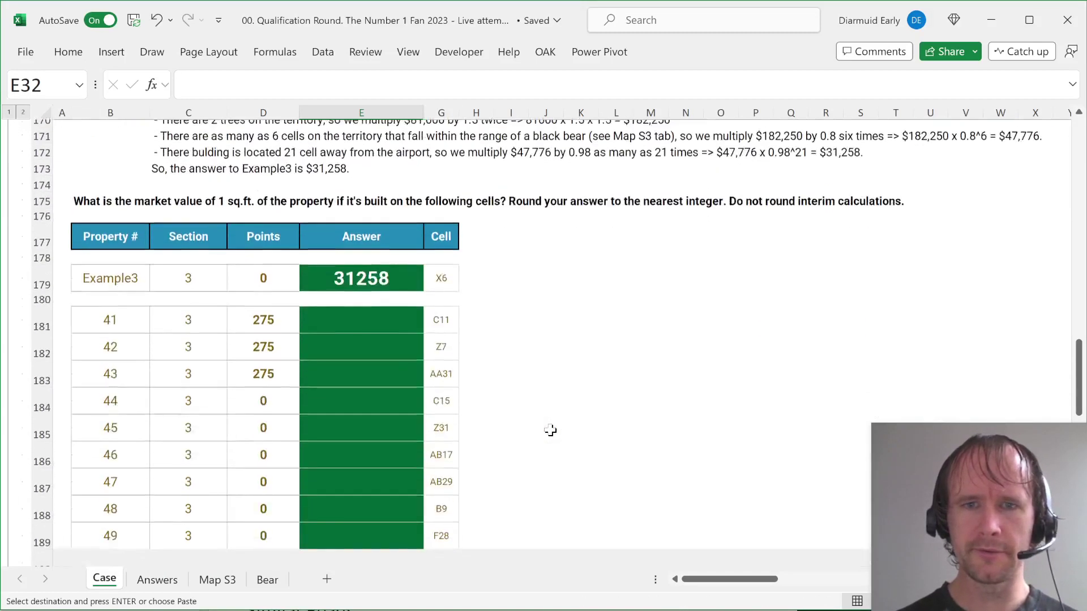
pyautogui.click(514, 198)
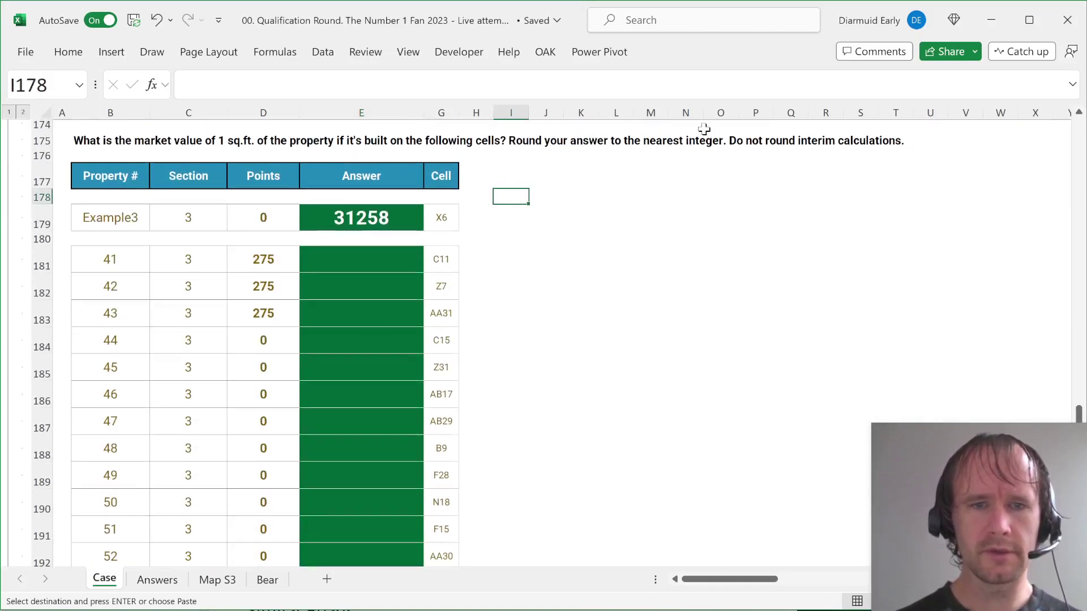
pyautogui.hotkey('ctrl', 'pagedown')
pyautogui.hotkey('ctrl', 'pageup')
pyautogui.press('Up')
pyautogui.press('Right')
pyautogui.hotkey('ctrl', 'v')
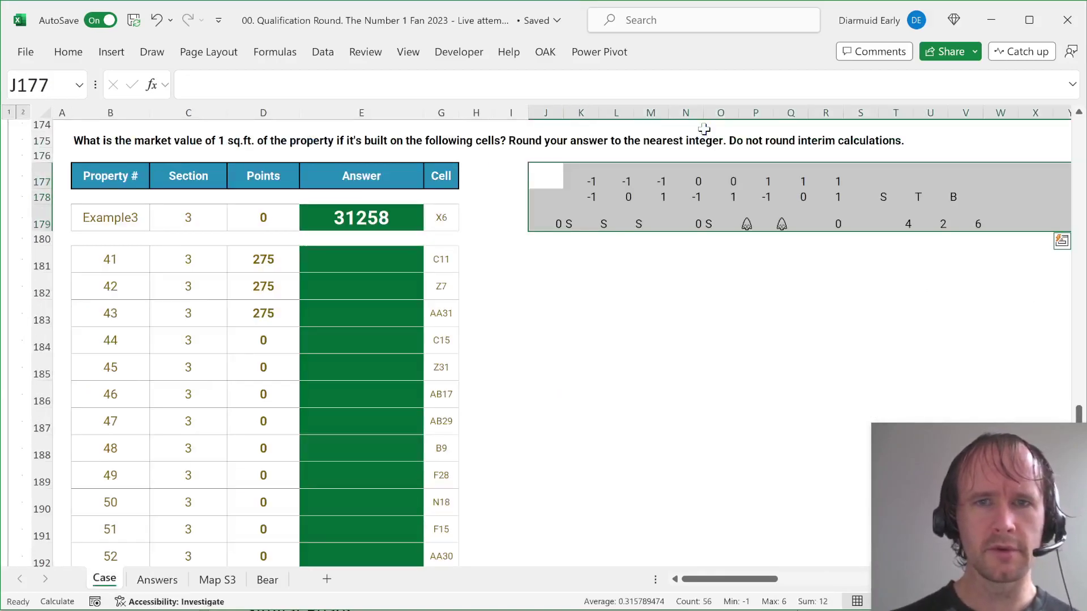
# Step: Hide the Answers sheet
pyautogui.hotkey('ctrl', 'pagedown')
pyautogui.press('l')
pyautogui.press('Return')
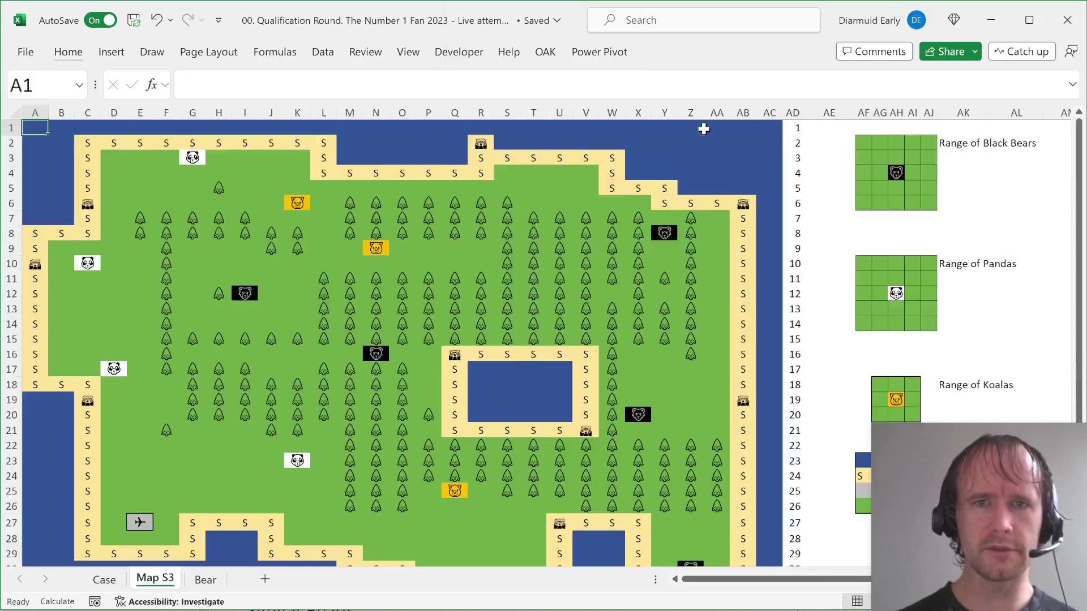
# Step: Add the headers Row and Col in X178 and Y178 of the Case sheet, between the counts and the Bear lookup block
pyautogui.hotkey('ctrl', 'pageup')
pyautogui.press('Right')
pyautogui.press('Right')
pyautogui.hotkey('ctrl', 'Right')
pyautogui.press('Right')
pyautogui.hotkey('ctrl', 'Right')
pyautogui.press('Left')
pyautogui.press('Left')
pyautogui.press('Down')
pyautogui.press('Left')
pyautogui.press('Left')
pyautogui.press('Left')
pyautogui.press('Left')
pyautogui.press('Left')
pyautogui.press('Left')
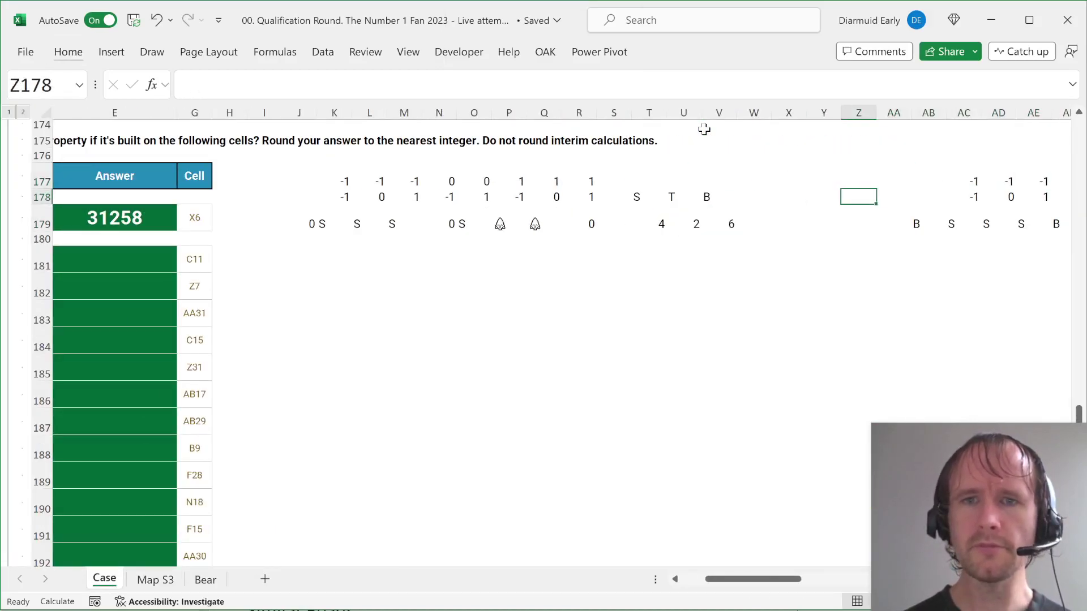
pyautogui.press('Left')
pyautogui.press('Right')
pyautogui.press('Right')
pyautogui.write('Row')
pyautogui.press('Right')
pyautogui.write('Col')
pyautogui.press('Return')
# Step: Enter a formula in X179 that wraps J179's INDIRECT lookup into Map S3 in ROW
pyautogui.press('Left')
pyautogui.hotkey('ctrl', 'Left')
pyautogui.hotkey('ctrl', 'Left')
pyautogui.hotkey('ctrl', 'Left')
pyautogui.hotkey('ctrl', 'Left')
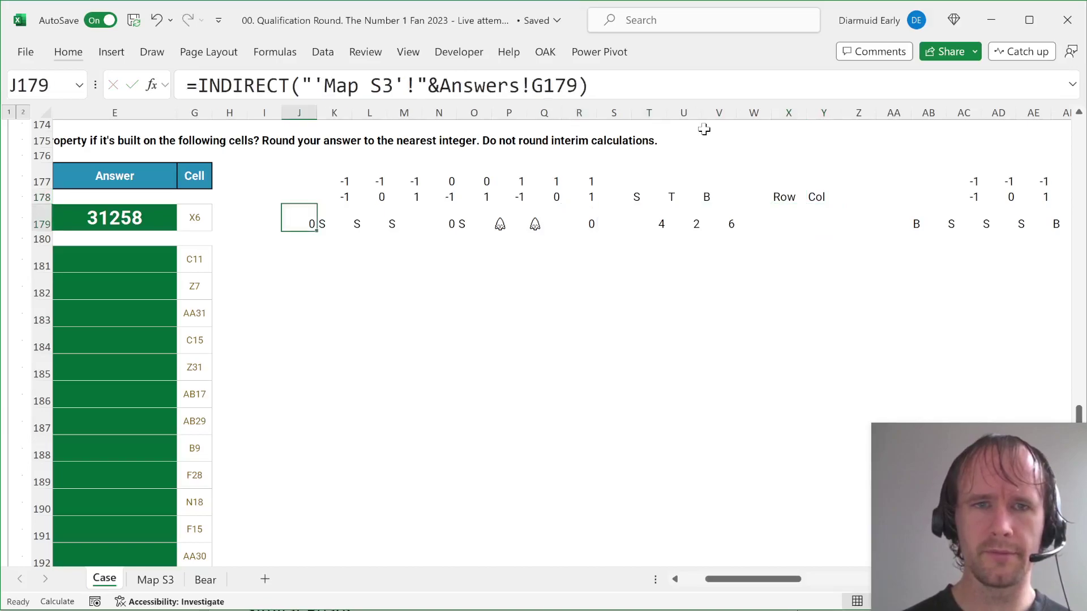
pyautogui.moveTo(617, 85); pyautogui.dragTo(123, 88)
pyautogui.press('Escape')
pyautogui.press('Right')
pyautogui.press('Right')
pyautogui.press('Right')
pyautogui.press('Right')
pyautogui.press('Right')
pyautogui.press('Right')
pyautogui.press('Right')
pyautogui.press('Right')
pyautogui.press('Right')
pyautogui.press('Right')
pyautogui.press('Right')
pyautogui.press('Right')
pyautogui.press('Right')
pyautogui.press('Right')
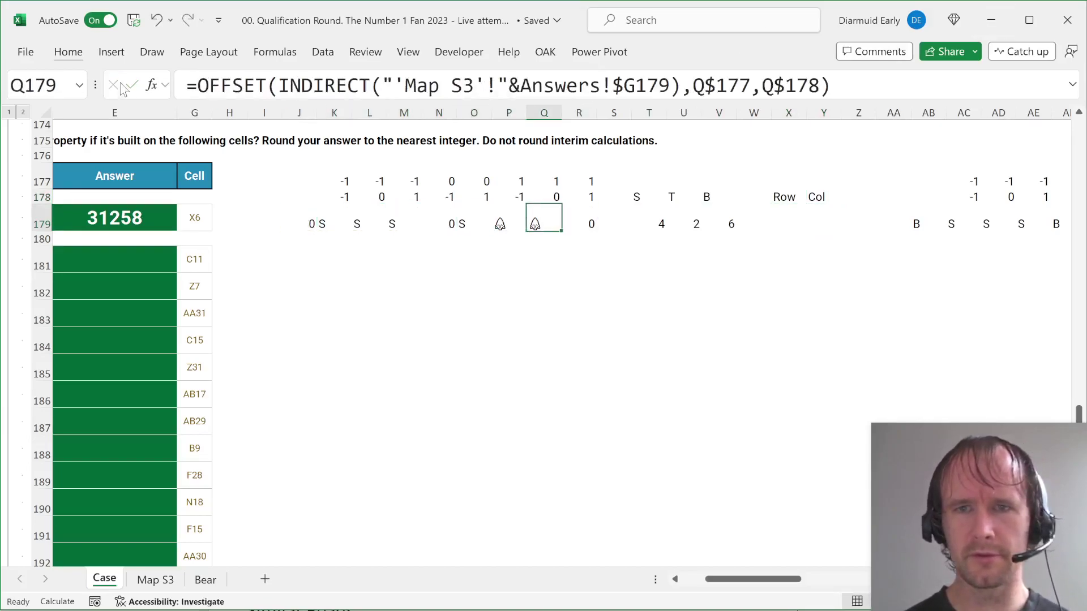
pyautogui.click(208, 73)
pyautogui.write('=INDIRECT("\'Map S3\'!"&Answers!G179)')
pyautogui.click(195, 84)
pyautogui.write('row(')
pyautogui.press('End')
pyautogui.write(')')
pyautogui.hotkey('ctrl', 'Return')
pyautogui.press('Right')
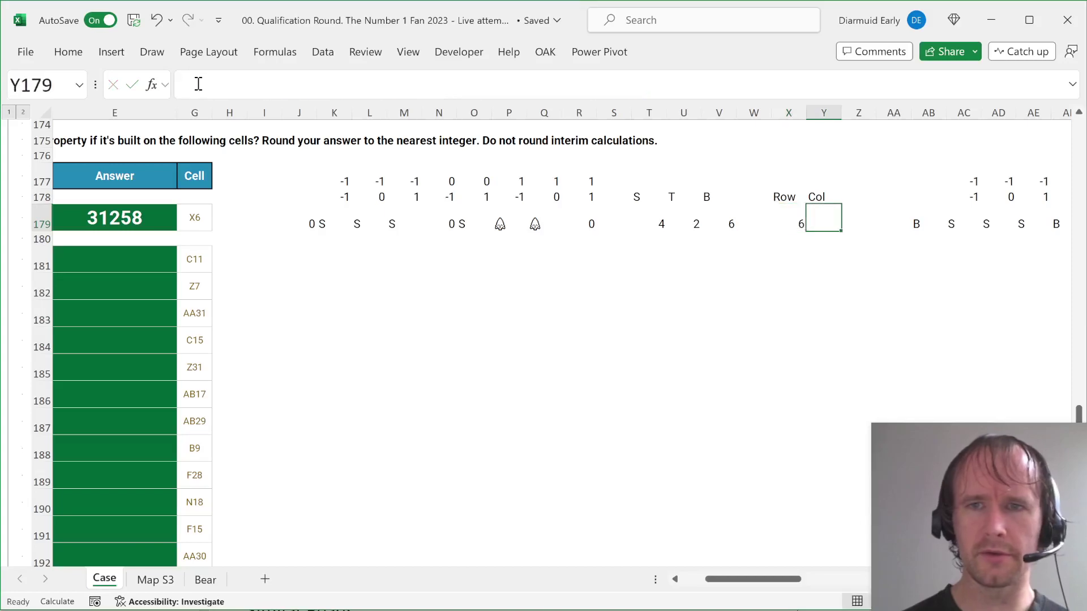
# Step: Enter a formula in Y179 that wraps the same INDIRECT lookup into Map S3 in COLUMN
pyautogui.write('=col')
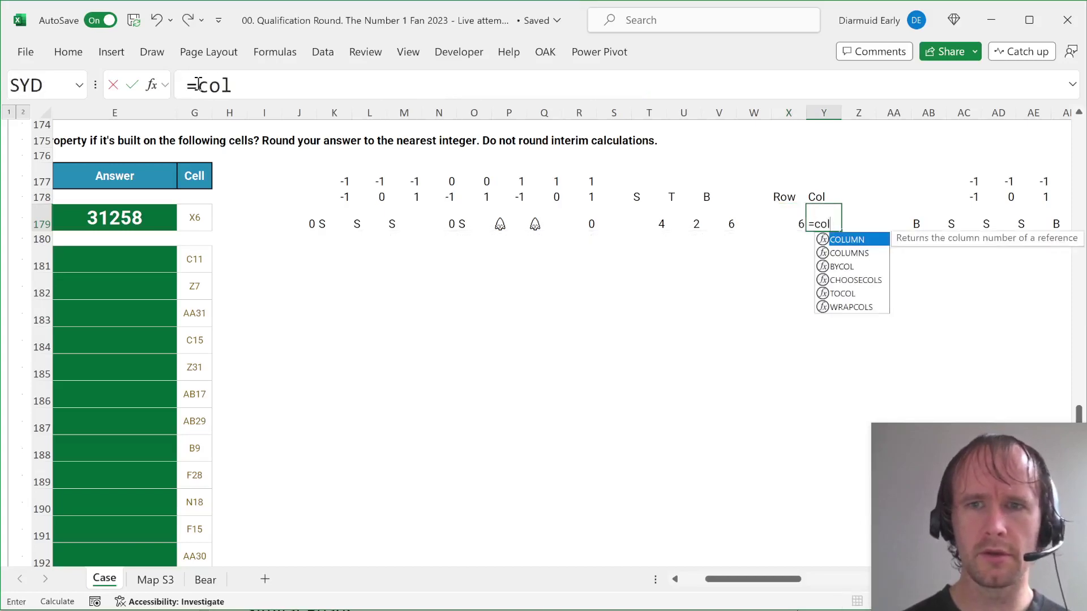
pyautogui.press('Tab')
pyautogui.write('=INDIRECT("\'Map S3\'!"&Answers!G179)')
pyautogui.write(')')
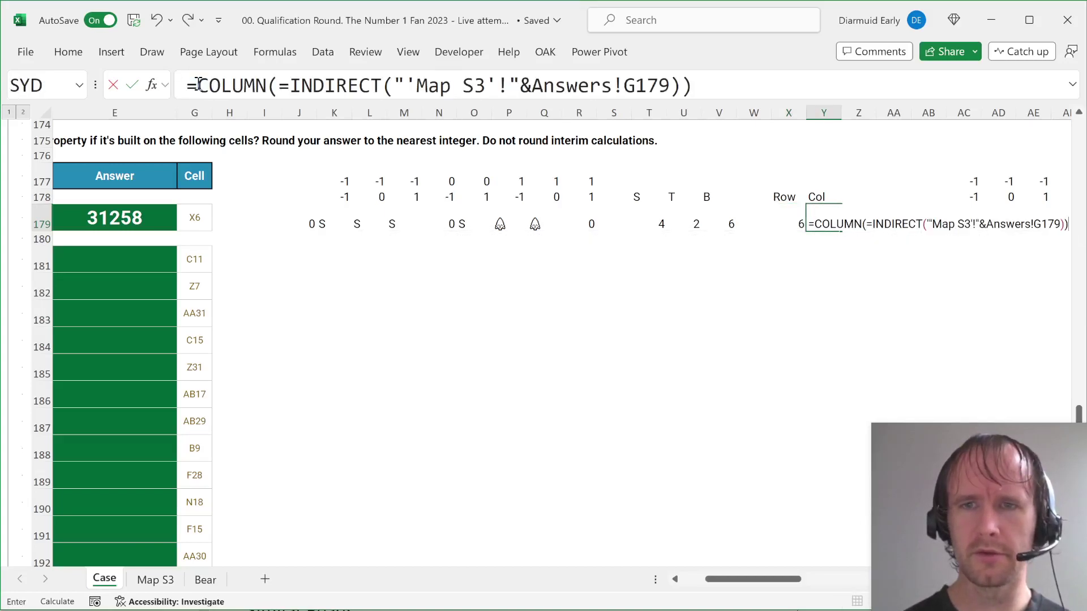
pyautogui.click(288, 79)
pyautogui.press('BackSpace')
pyautogui.press('Return')
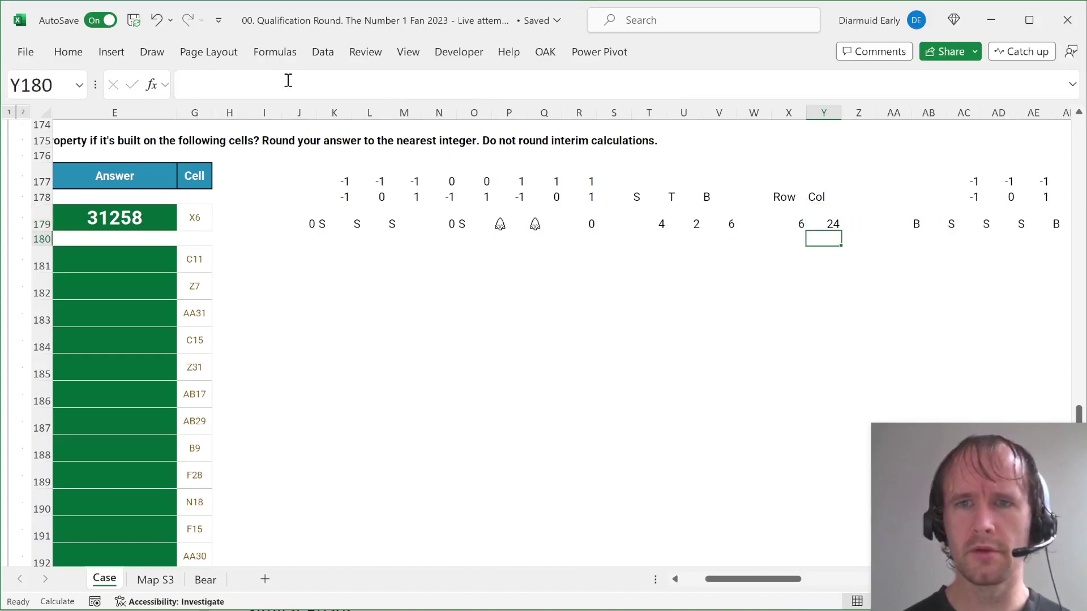
# Step: Move the Row and Col block X178:Y179 one column along to start at Y178
pyautogui.press('Up')
pyautogui.press('Up')
pyautogui.press('Right')
pyautogui.press('Left')
pyautogui.press('Left')
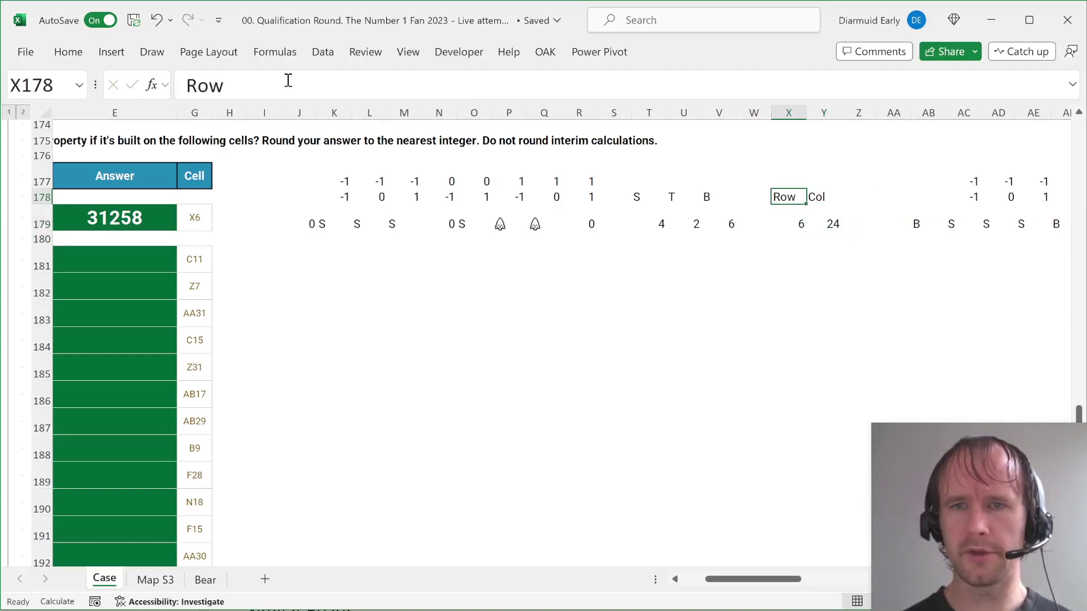
pyautogui.hotkey('shift', 'Right')
pyautogui.hotkey('shift', 'Down')
pyautogui.hotkey('ctrl', 'x')
pyautogui.press('Right')
pyautogui.press('Return')
# Step: Add the header Dist in W178, directly after the B count
pyautogui.press('Left')
pyautogui.press('Left')
pyautogui.press('Left')
pyautogui.press('Right')
pyautogui.write('V')
pyautogui.press('BackSpace')
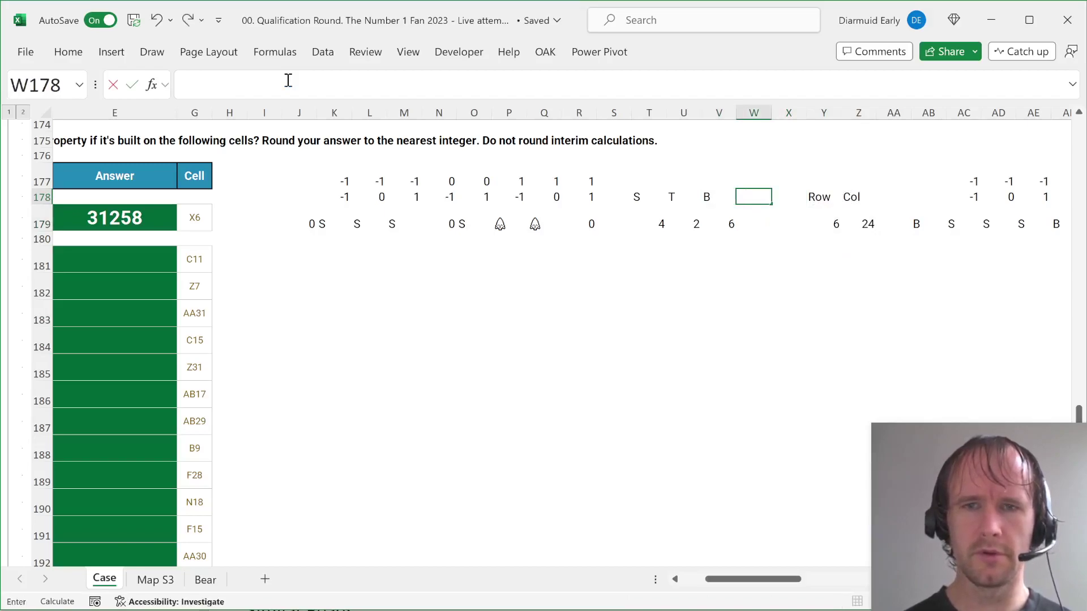
pyautogui.write('Dist')
pyautogui.press('Return')
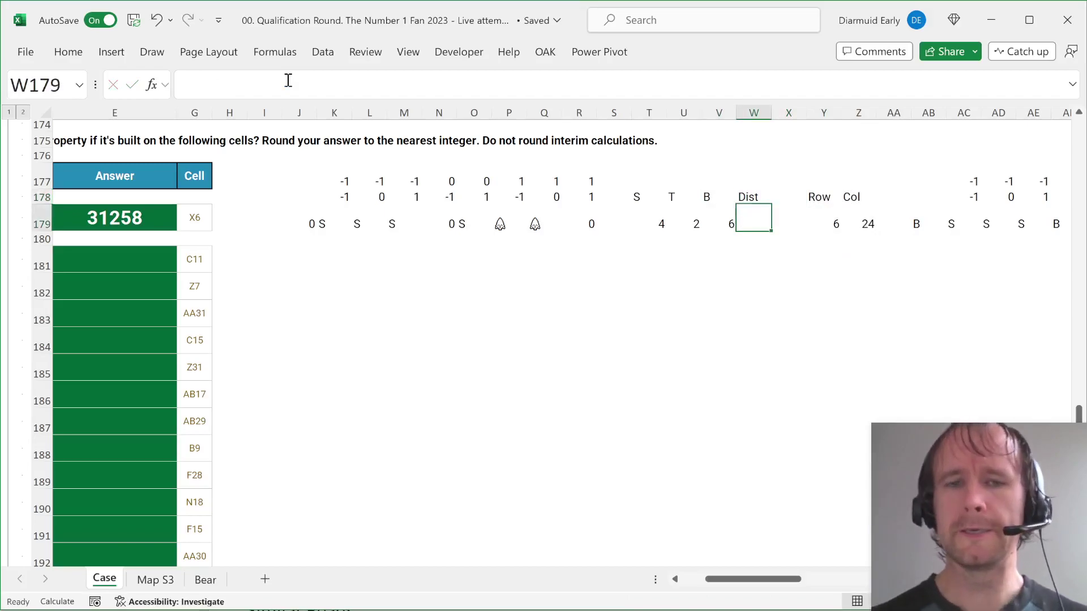
# Step: Check the airport's cell on Map S3 and enter 27 in Y177 and 7 in Z177 as its row and column
pyautogui.hotkey('ctrl', 'pagedown')
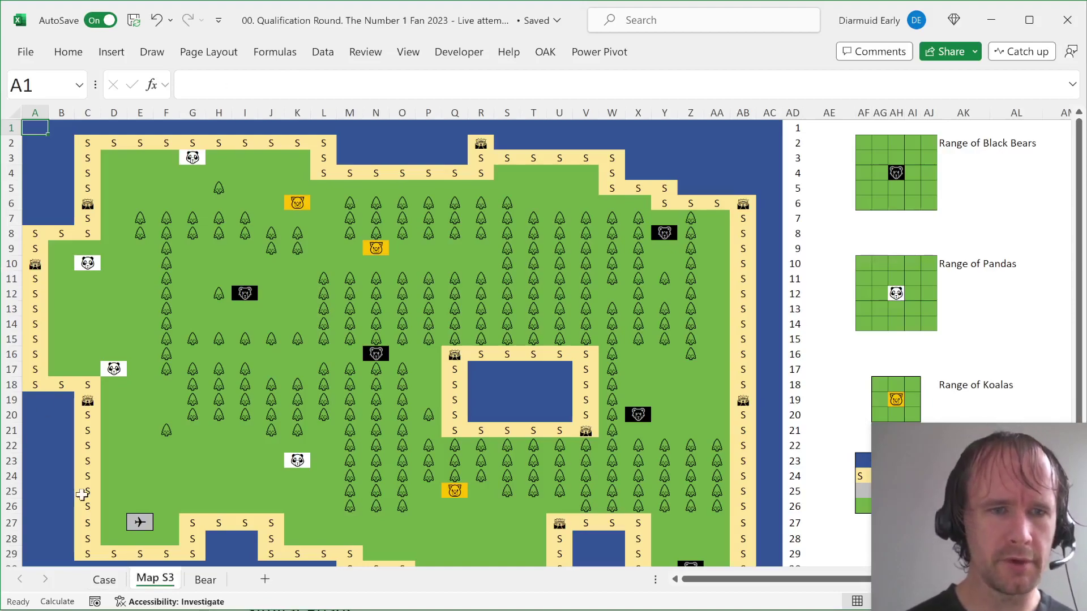
pyautogui.click(139, 523)
pyautogui.hotkey('ctrl', 'pageup')
pyautogui.press('Down')
pyautogui.press('Right')
pyautogui.press('Up')
pyautogui.press('Right')
pyautogui.press('Up')
pyautogui.press('Up')
pyautogui.write('27')
pyautogui.press('Tab')
pyautogui.write('7')
pyautogui.press('Down')
pyautogui.press('Down')
pyautogui.press('Left')
pyautogui.press('Left')
pyautogui.press('Left')
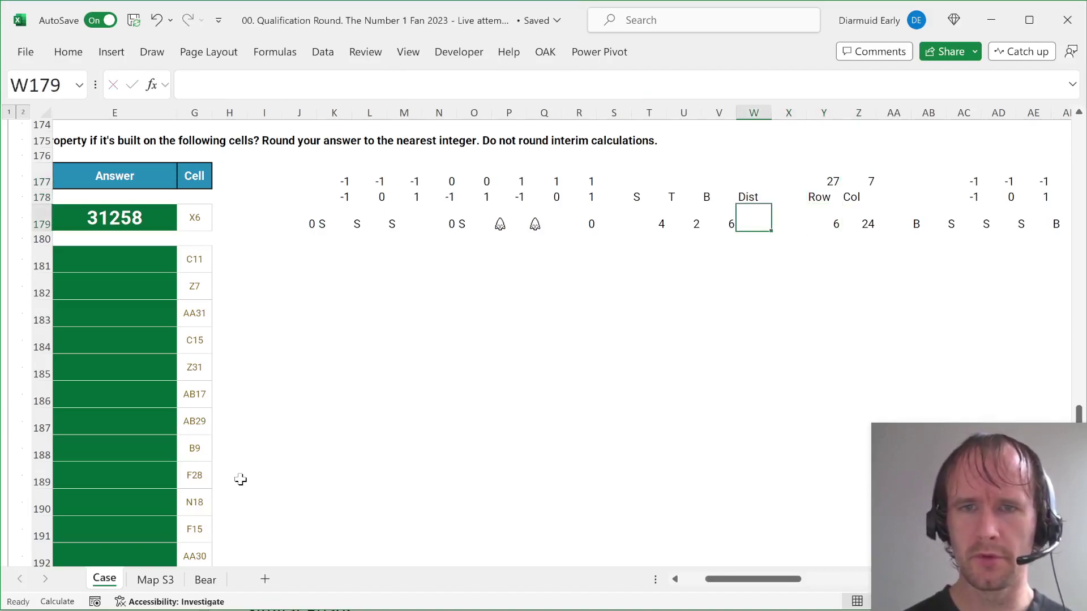
# Step: Start a MAX formula in W179 with the absolute difference between the property row Y179 and airport row Y$177
pyautogui.write('=max')
pyautogui.press('Tab')
pyautogui.write('ab')
pyautogui.press('Tab')
pyautogui.press('Right')
pyautogui.press('Right')
pyautogui.write('-')
pyautogui.press('Up')
pyautogui.press('Right')
pyautogui.press('Right')
pyautogui.press('Up')
pyautogui.press('Up')
pyautogui.press('Down')
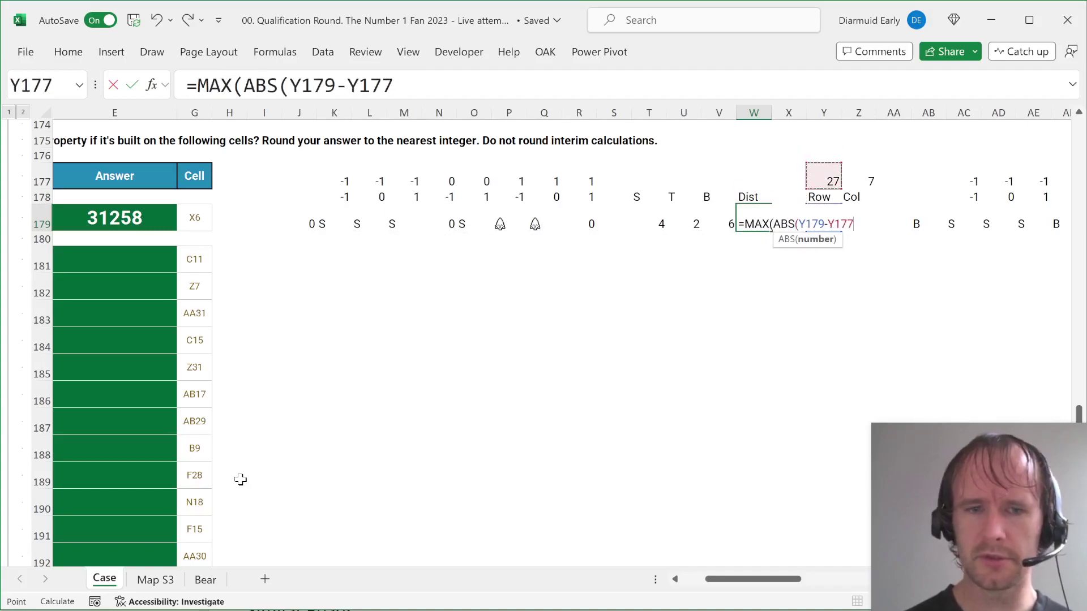
pyautogui.press('F4')
pyautogui.press('F4')
# Step: Complete the W179 formula with ABS(Z179-Z$177) as the second MAX argument, locking the airport row reference in both terms
pyautogui.write('),ab')
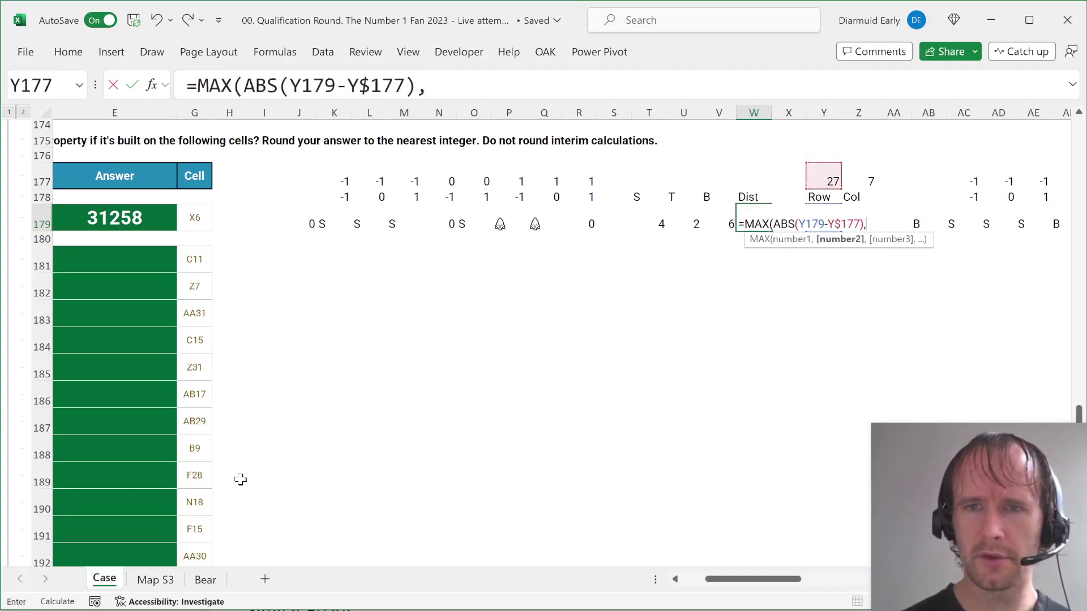
pyautogui.press('Tab')
pyautogui.press('Right')
pyautogui.press('Right')
pyautogui.press('Right')
pyautogui.write(',')
pyautogui.press('Up')
pyautogui.press('Right')
pyautogui.press('Up')
pyautogui.press('Right')
pyautogui.press('Right')
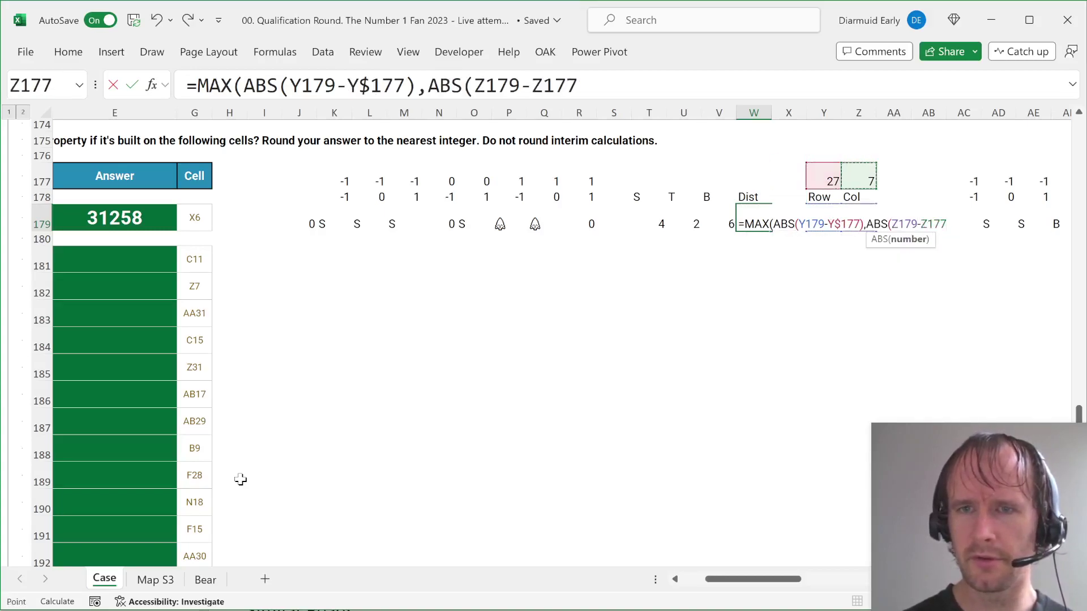
pyautogui.press('F4')
pyautogui.press('F4')
pyautogui.write(')')
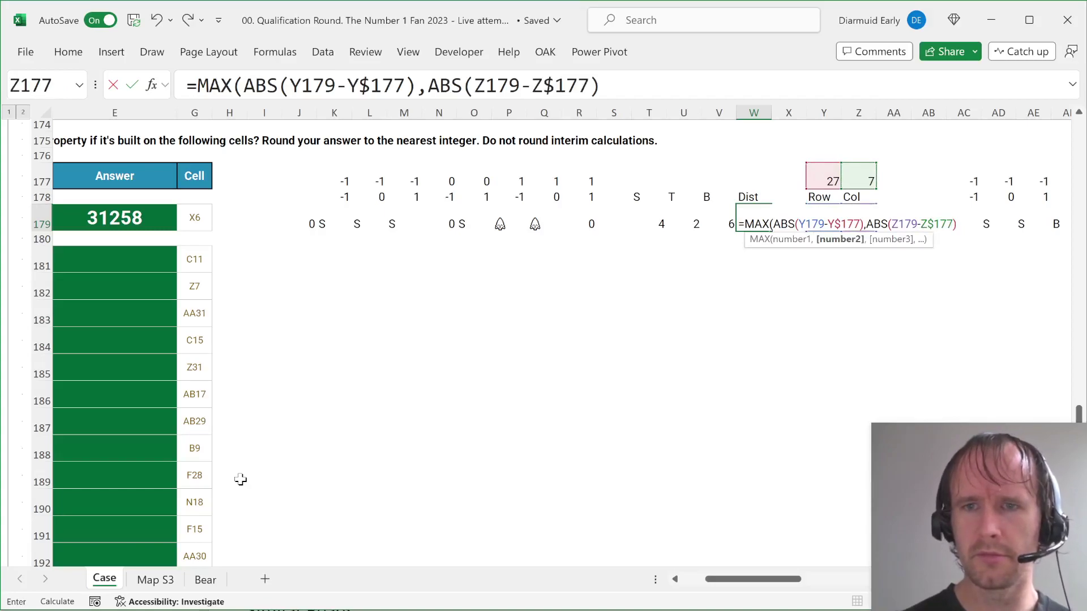
pyautogui.press('Return')
# Step: Check the Example3 explanation and enter the multipliers 3, 1.5, 0.8 and 0.98 in T177:W177 above S, T, B and Dist
pyautogui.press('Up')
pyautogui.press('Up')
pyautogui.press('Up')
pyautogui.press('Up')
pyautogui.press('Up')
pyautogui.press('Up')
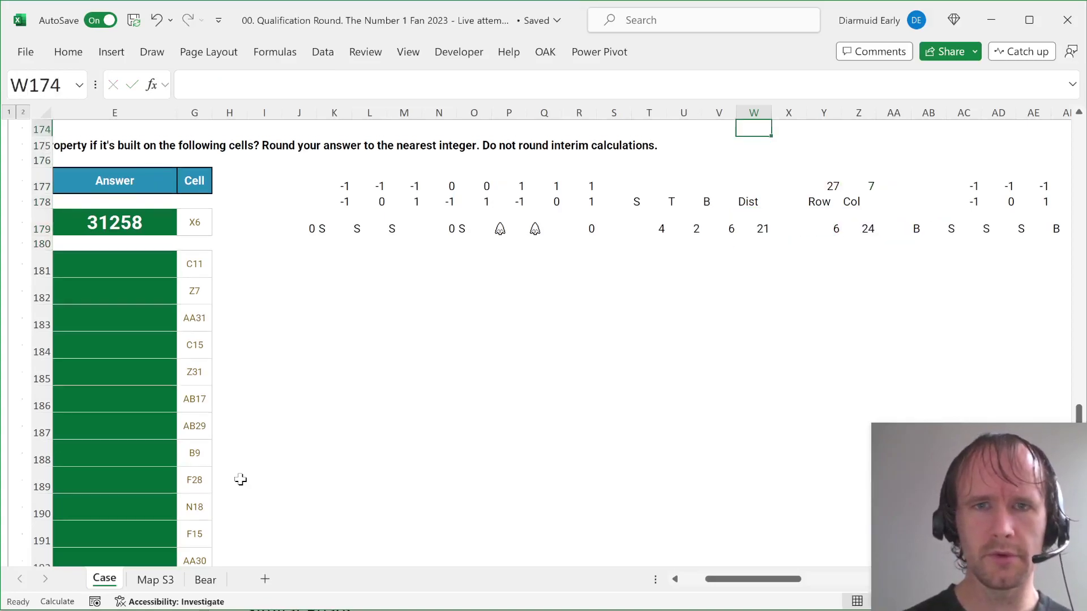
pyautogui.press('Up')
pyautogui.press('Up')
pyautogui.press('Up')
pyautogui.press('Up')
pyautogui.hotkey('shift', 'Home')
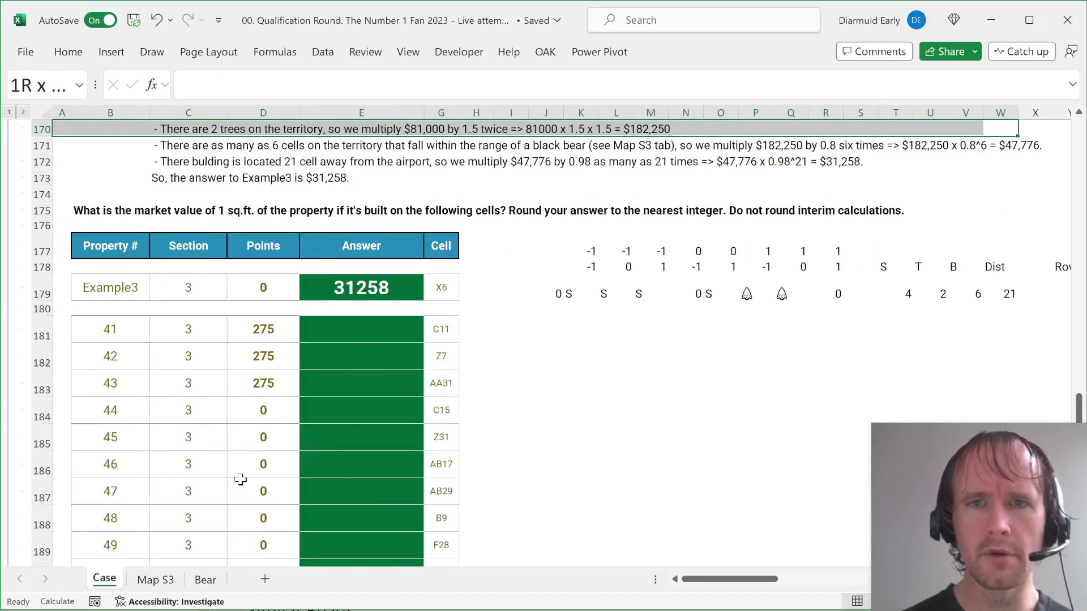
pyautogui.click(962, 280)
pyautogui.press('Right')
pyautogui.press('Right')
pyautogui.press('Right')
pyautogui.press('Right')
pyautogui.press('Left')
pyautogui.press('Left')
pyautogui.press('Left')
pyautogui.press('Left')
pyautogui.press('Up')
pyautogui.press('Left')
pyautogui.press('Left')
pyautogui.press('Down')
pyautogui.press('Up')
pyautogui.press('Right')
pyautogui.press('Left')
pyautogui.press('Up')
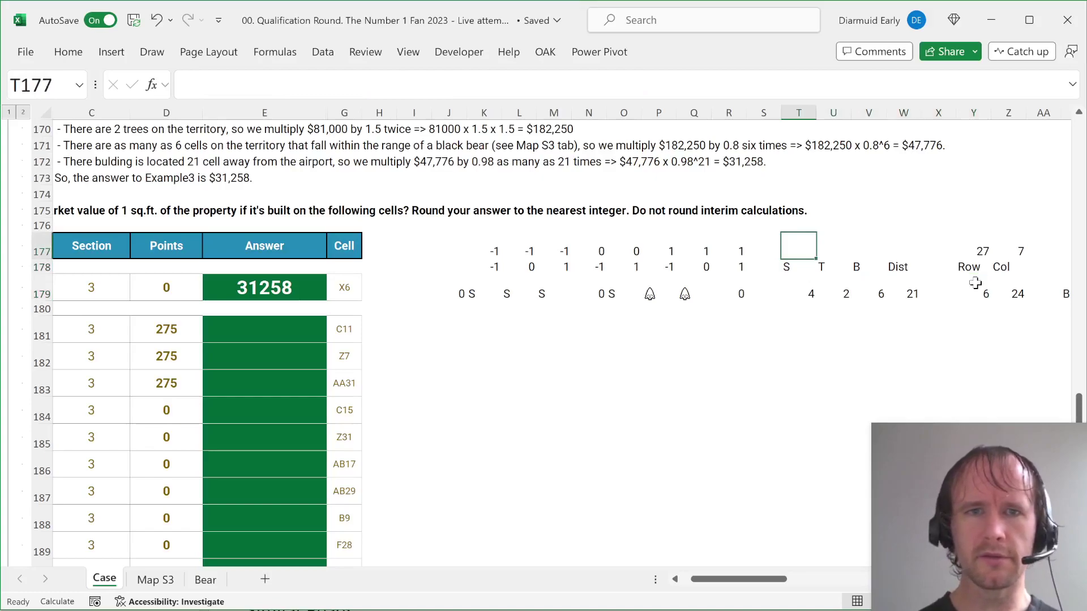
pyautogui.scroll(1, 663, 302)
pyautogui.write('3')
pyautogui.press('Tab')
pyautogui.write('1.5')
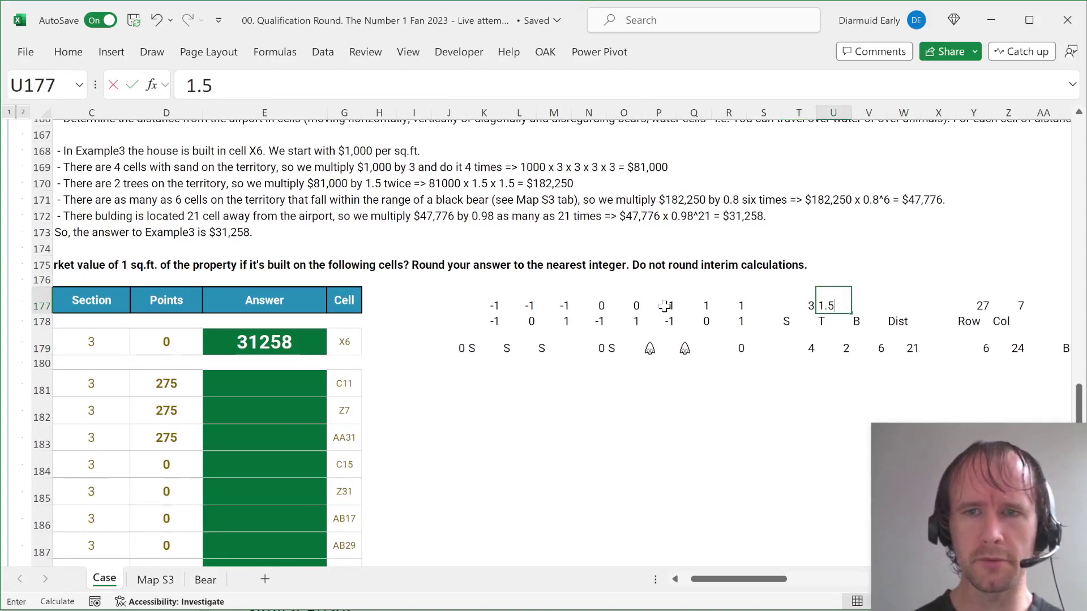
pyautogui.press('Tab')
pyautogui.write('0.8')
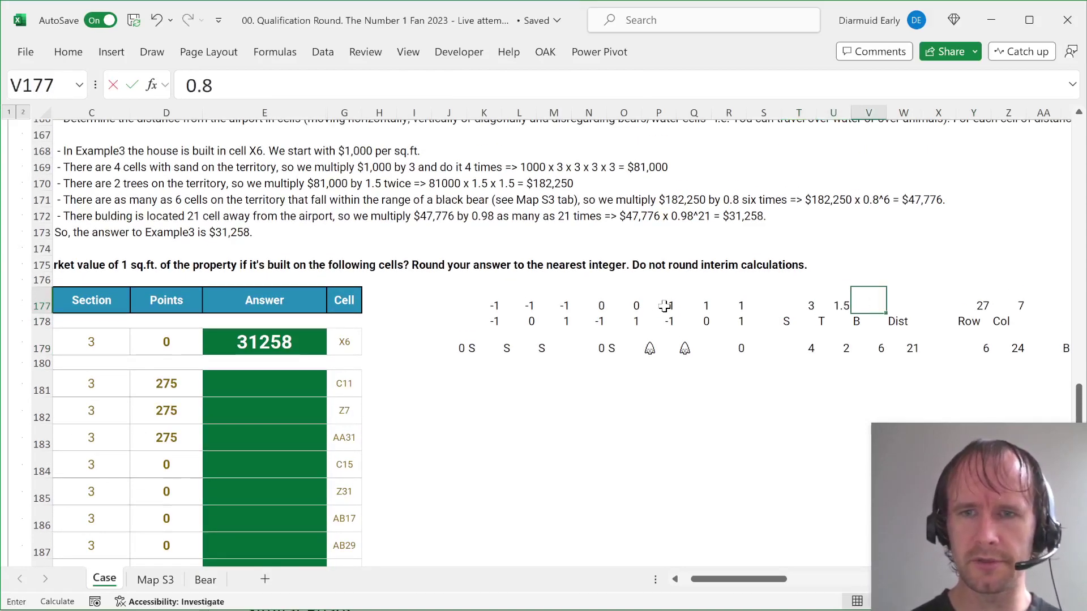
pyautogui.press('Tab')
pyautogui.write('0.')
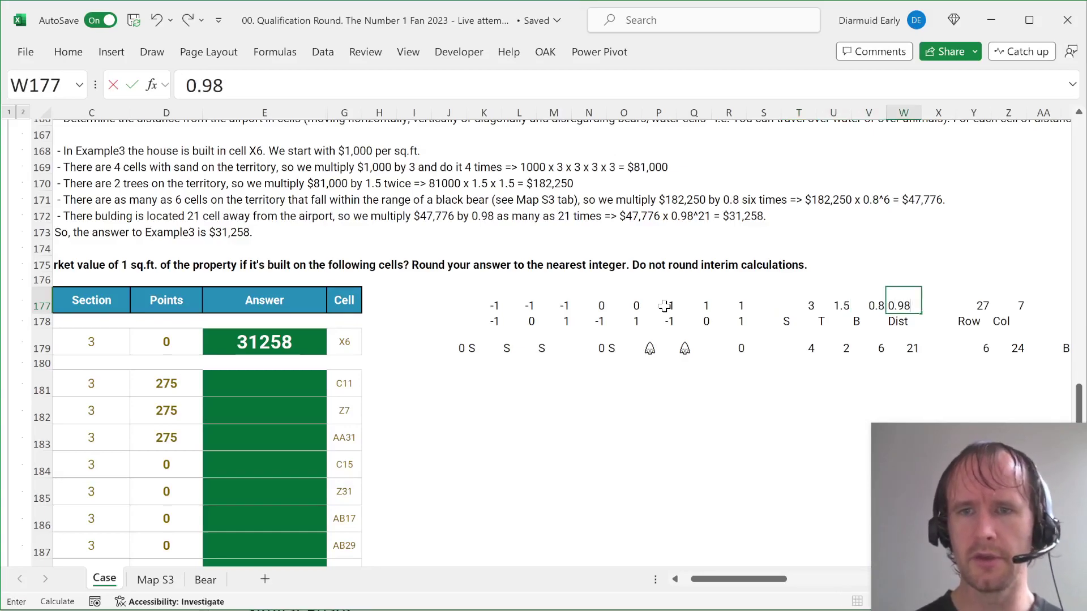
pyautogui.write('98')
pyautogui.press('Return')
# Step: Write a value formula in H179 multiplying 1000 by the PRODUCT of T177:W177 raised to the powers in T179:W179
pyautogui.press('Down')
pyautogui.press('Left')
pyautogui.press('Left')
pyautogui.press('Left')
pyautogui.press('Left')
pyautogui.press('Left')
pyautogui.press('Left')
pyautogui.press('Left')
pyautogui.press('Left')
pyautogui.press('Left')
pyautogui.press('Left')
pyautogui.press('Left')
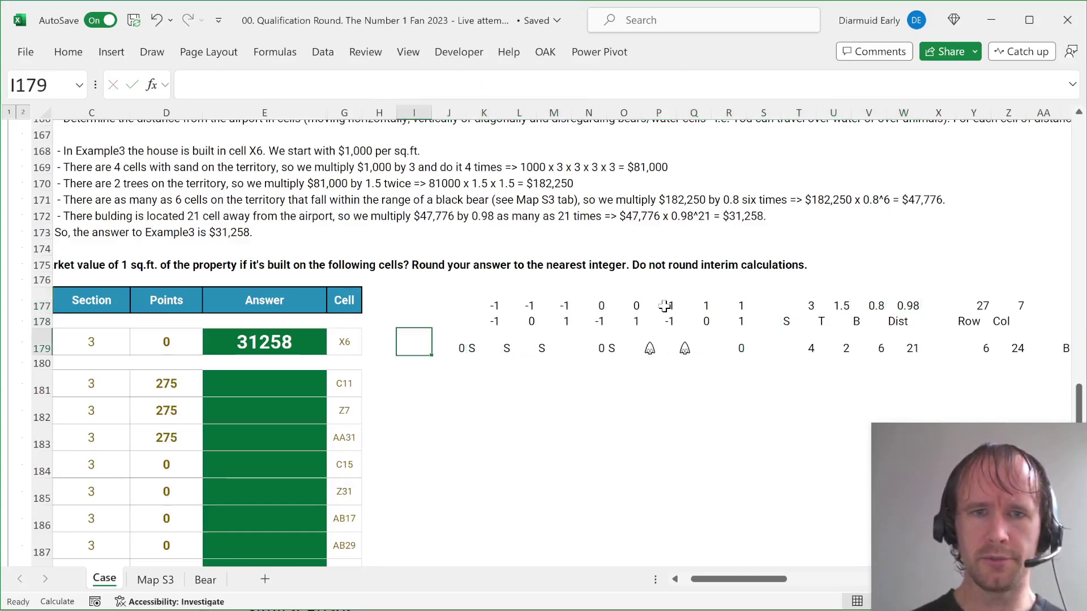
pyautogui.press('Left')
pyautogui.write('=1000')
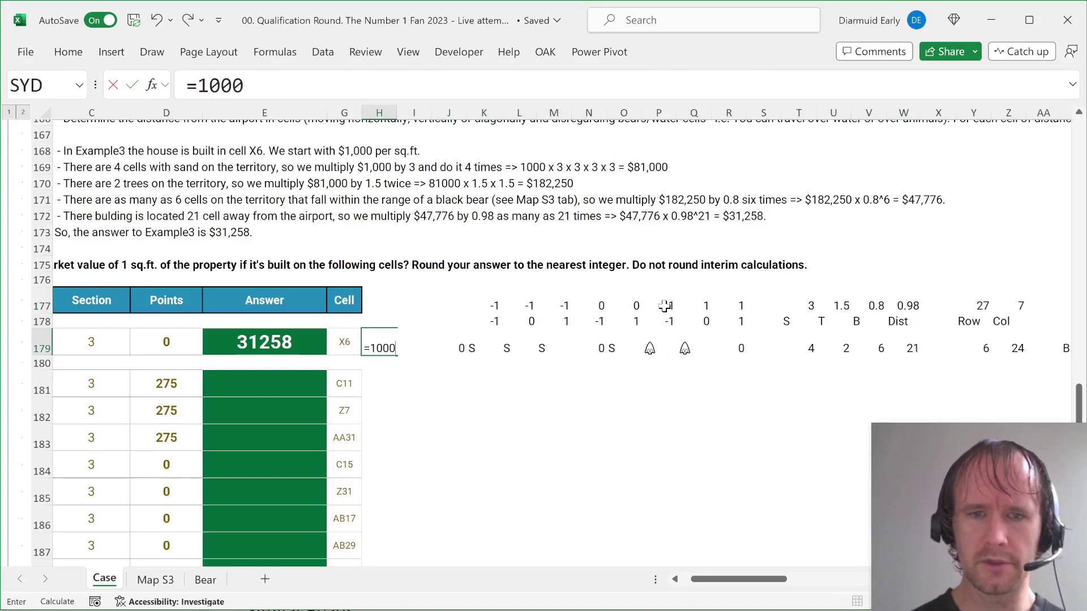
pyautogui.write('*pro')
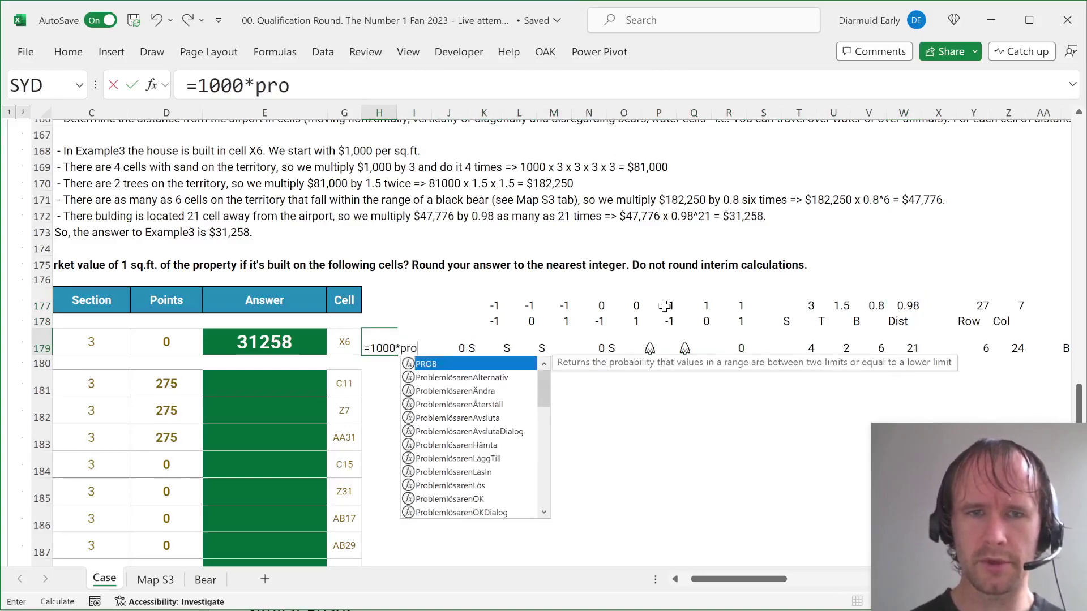
pyautogui.write('d')
pyautogui.press('Tab')
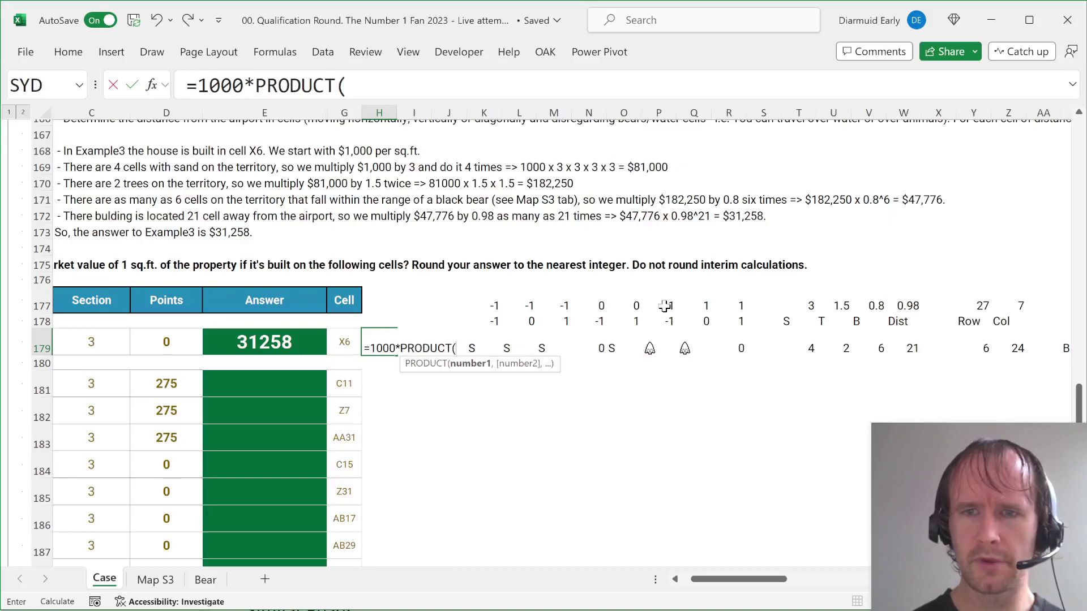
pyautogui.click(803, 305)
pyautogui.hotkey('shift', 'Right')
pyautogui.hotkey('shift', 'Right')
pyautogui.hotkey('shift', 'Right')
pyautogui.write('&')
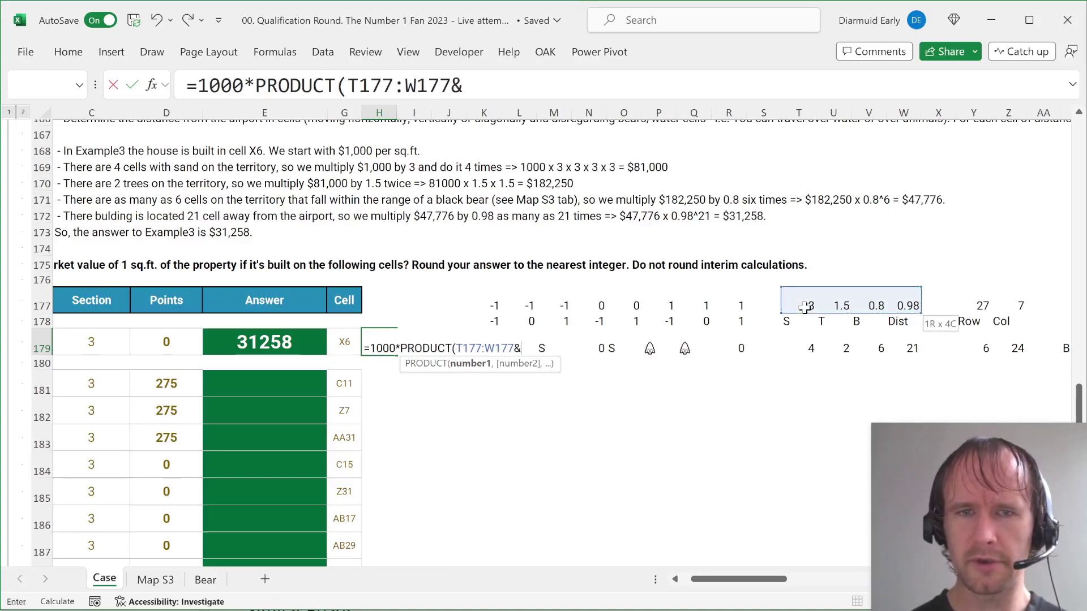
pyautogui.press('BackSpace')
pyautogui.press('BackSpace')
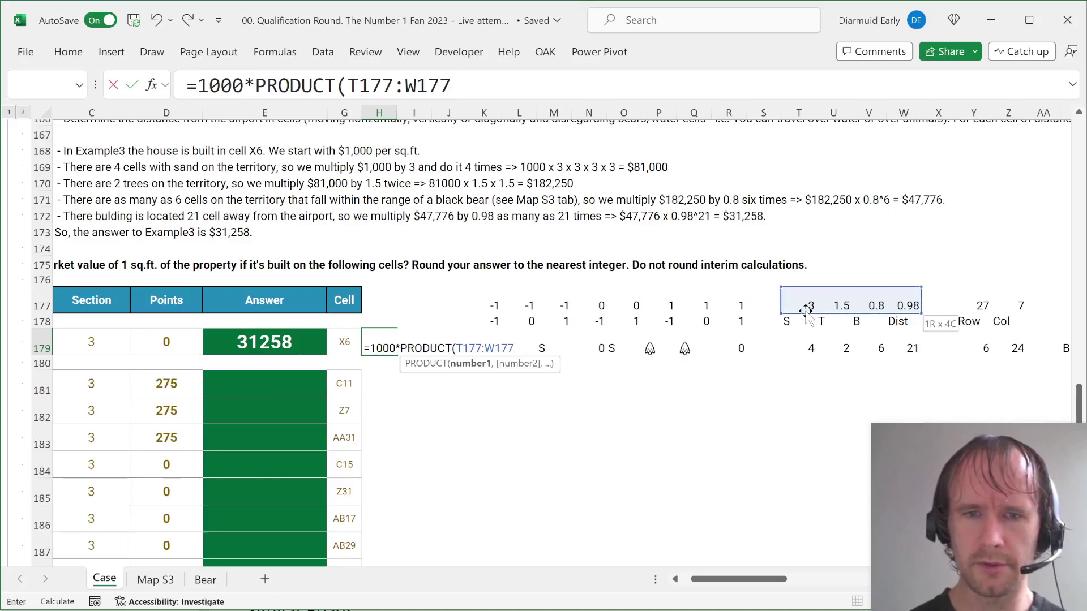
pyautogui.write('^')
pyautogui.click(802, 349)
pyautogui.hotkey('shift', 'Right')
pyautogui.hotkey('shift', 'Right')
pyautogui.hotkey('shift', 'Right')
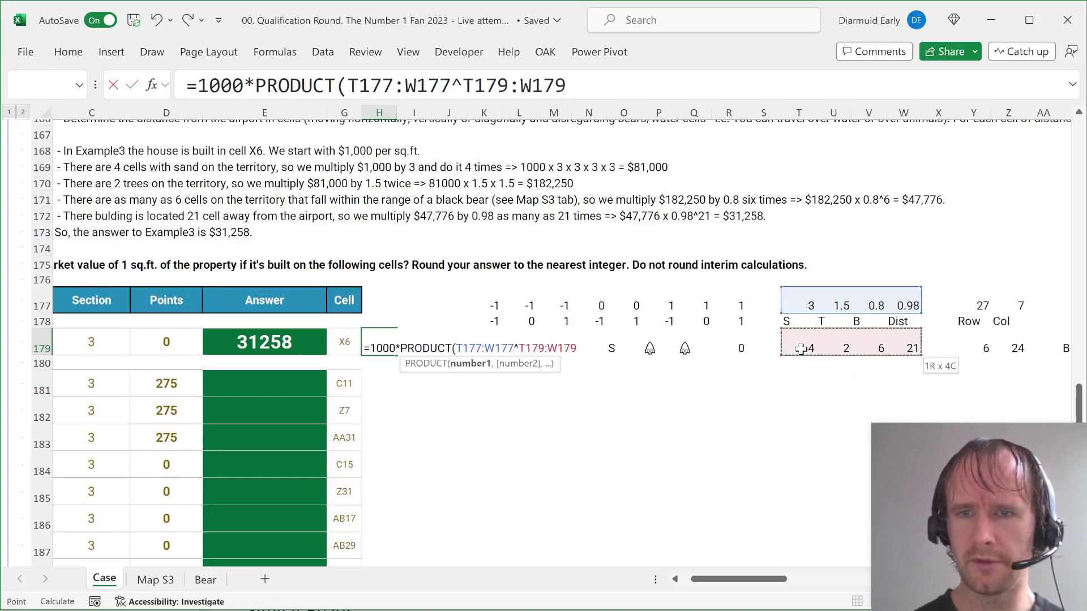
pyautogui.write(')')
# Step: Make the multiplier range in the H179 formula absolute as $T$177:$W$177 and commit the formula
pyautogui.moveTo(456, 348); pyautogui.dragTo(513, 348)
pyautogui.press('F4')
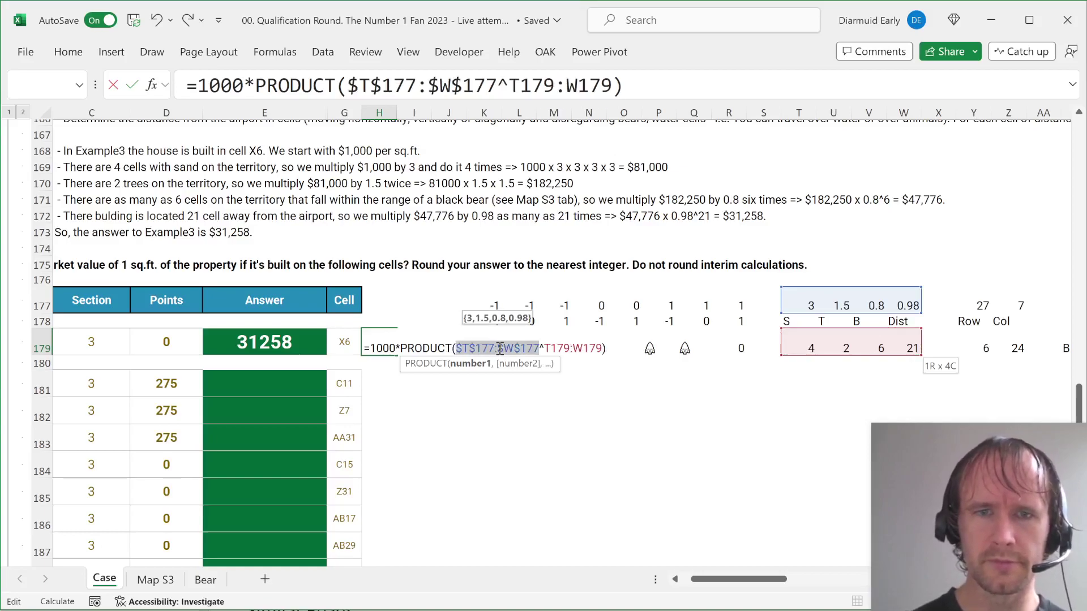
pyautogui.press('Return')
# Step: Autofit column H and format H179 with a thousands separator and no decimals
pyautogui.press('Up')
pyautogui.hotkey('alt', 'h')
pyautogui.press('o')
pyautogui.press('i')
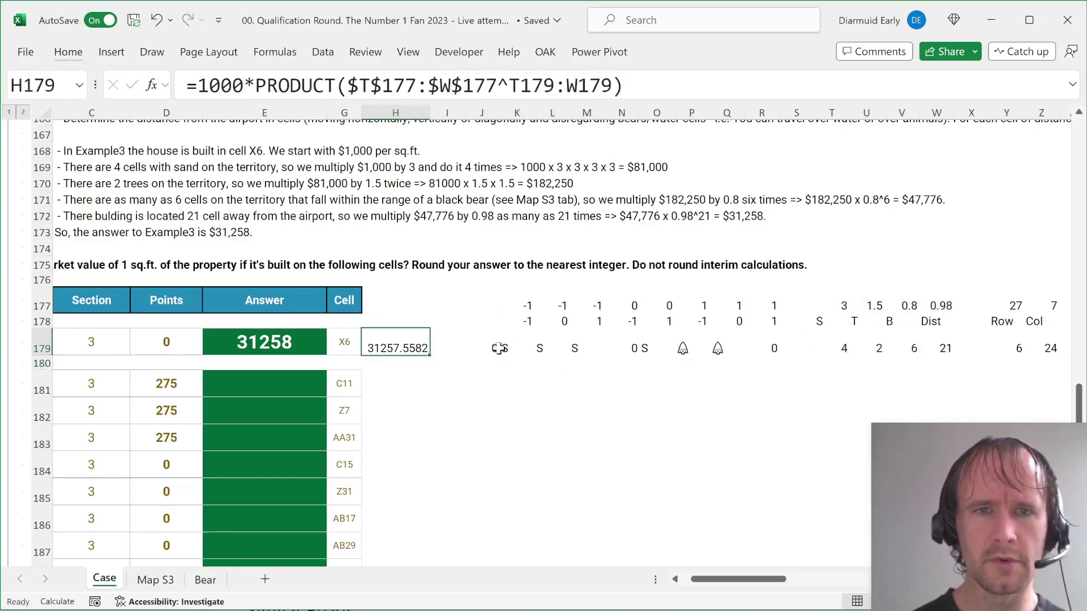
pyautogui.hotkey('ctrl', 'shift', '1')
pyautogui.hotkey('alt', 'h')
pyautogui.press('9')
pyautogui.press('F4')
# Step: Copy the formula text from H179 and enter it in the Example3 answer cell E179, replacing the hard-coded value
pyautogui.moveTo(640, 85); pyautogui.dragTo(97, 71)
pyautogui.hotkey('ctrl', 'c')
pyautogui.press('Escape')
pyautogui.press('Left')
pyautogui.press('Left')
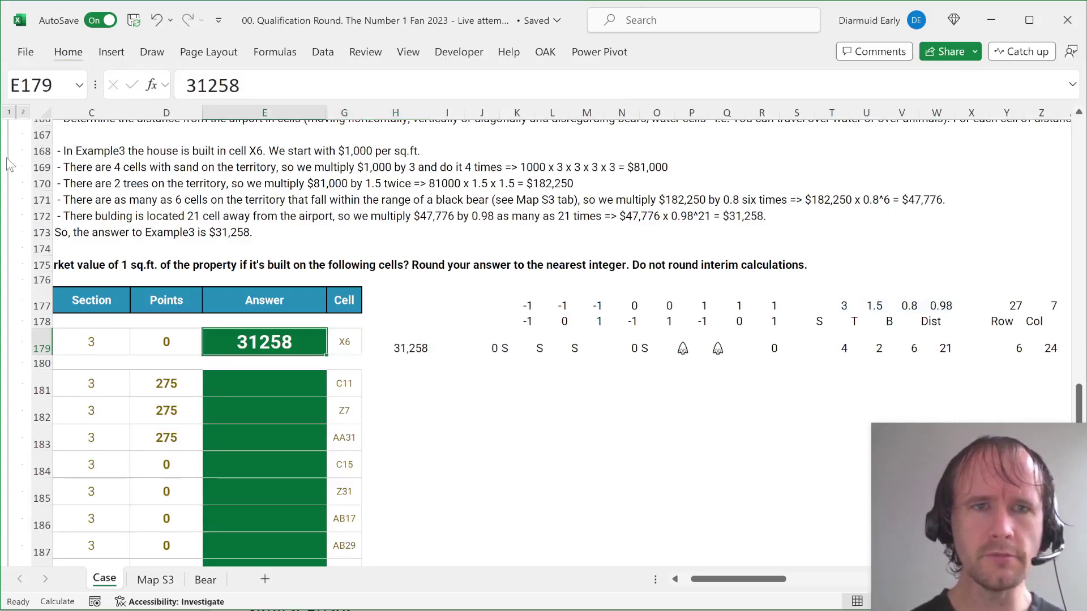
pyautogui.doubleClick(245, 88)
pyautogui.hotkey('ctrl', 'v')
pyautogui.press('Return')
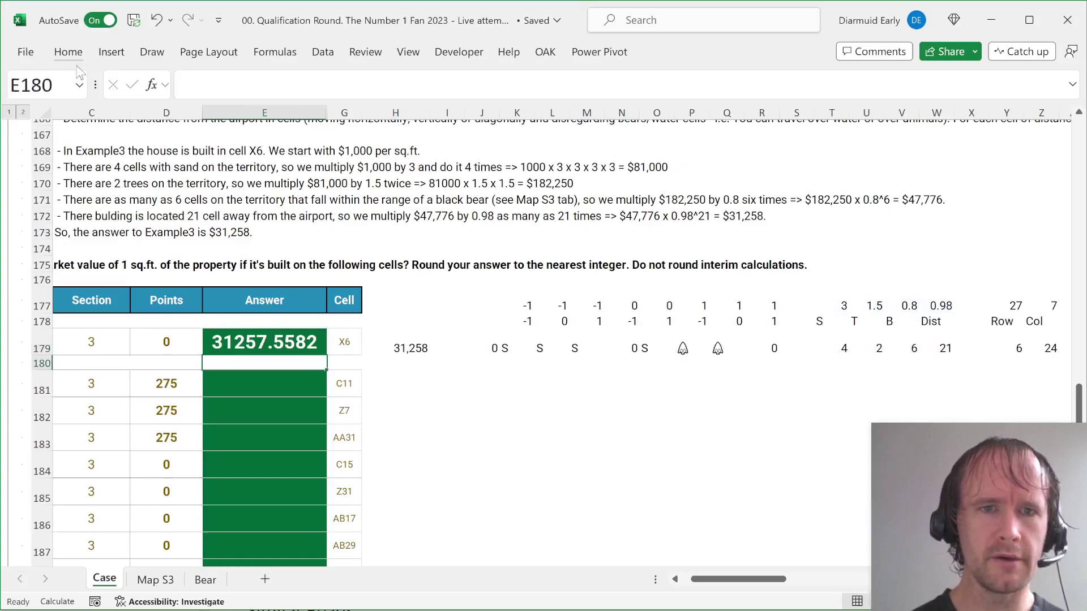
# Step: Format the answer in E179 with a thousands separator and no decimals
pyautogui.press('Up')
pyautogui.hotkey('ctrl', 'c')
pyautogui.hotkey('ctrl', 'shift', '1')
pyautogui.hotkey('alt', 'h')
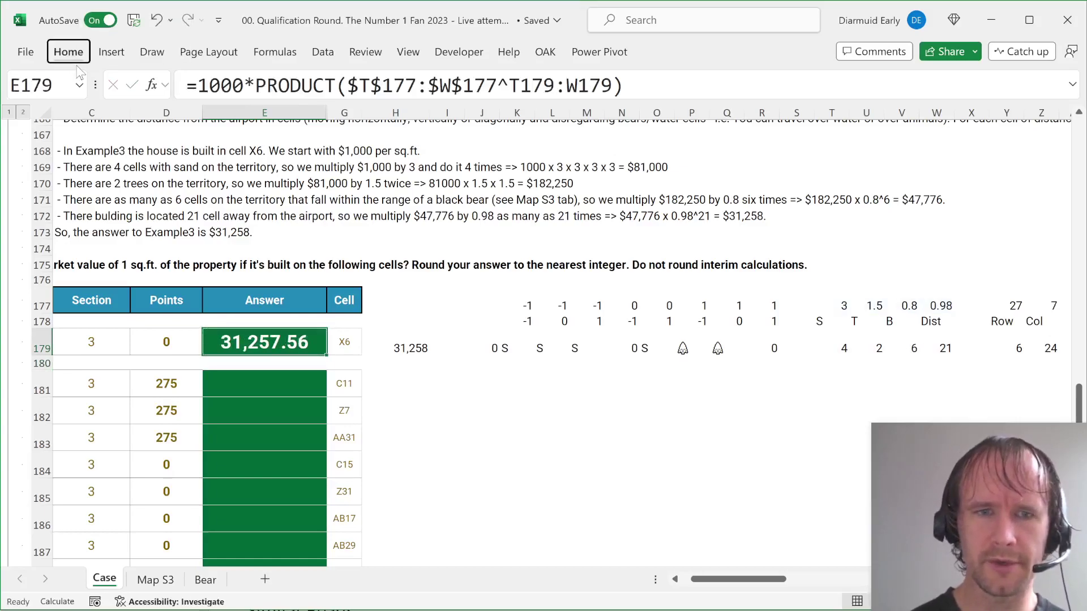
pyautogui.press('9')
pyautogui.press('F4')
# Step: Copy the E179 answer formula to all the Section 3 answer cells E181:E200
pyautogui.hotkey('ctrl', 'c')
pyautogui.press('Down')
pyautogui.press('Down')
pyautogui.press('Left')
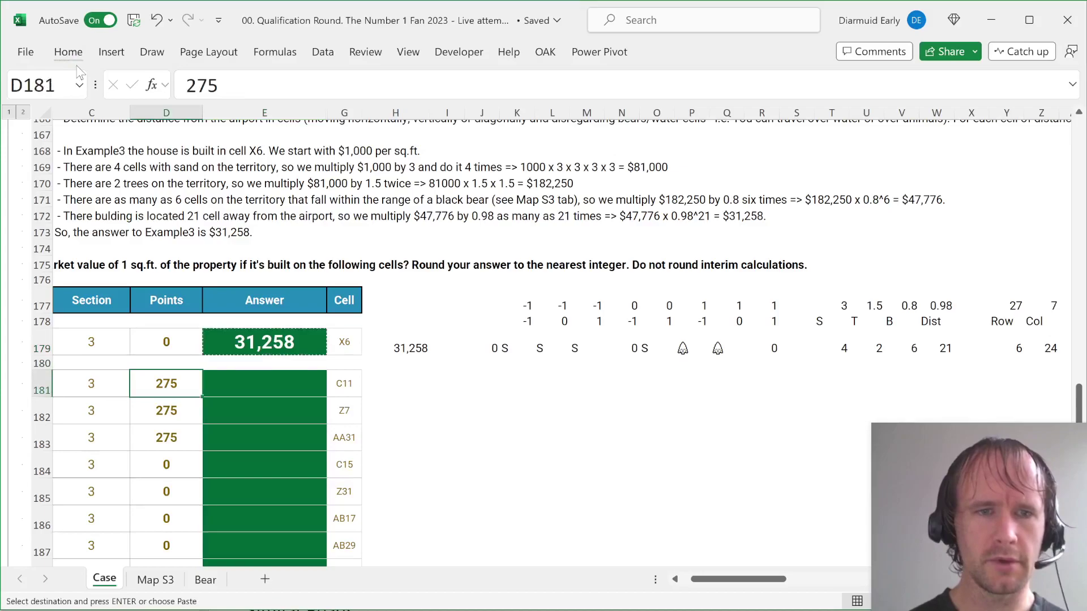
pyautogui.hotkey('ctrl', 'Down')
pyautogui.press('Right')
pyautogui.hotkey('ctrl', 'shift', 'Up')
pyautogui.hotkey('ctrl', 'v')
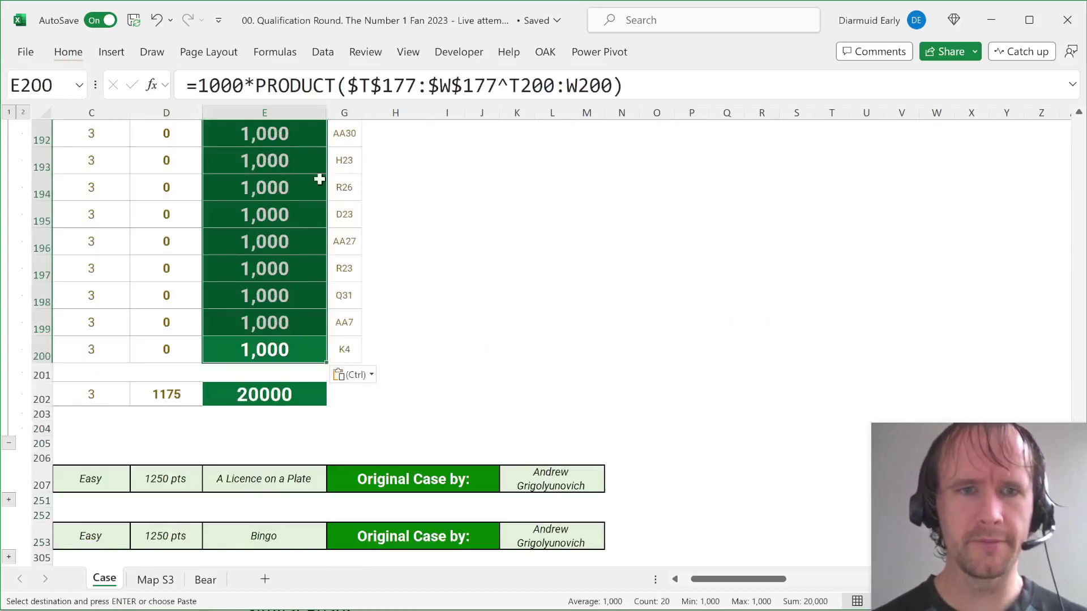
# Step: Copy the Example3 helper formulas from H179:AJ179 into all the Section 3 property rows, H181:AJ200
pyautogui.scroll(5, 286, 275)
pyautogui.scroll(1, 289, 279)
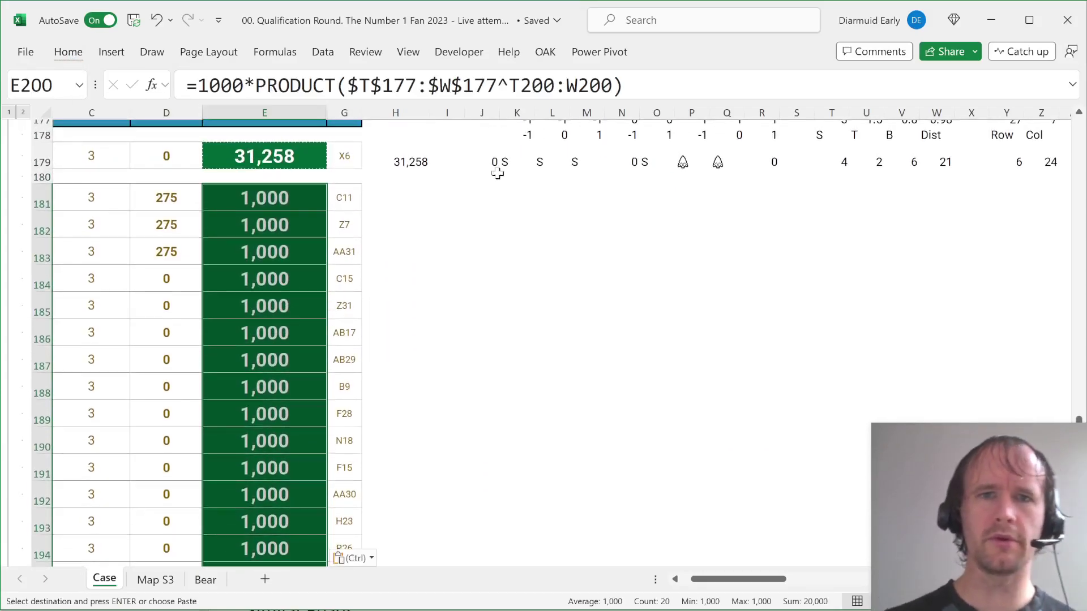
pyautogui.click(417, 162)
pyautogui.hotkey('shift', 'Right')
pyautogui.hotkey('shift', 'Right')
pyautogui.hotkey('shift', 'Right')
pyautogui.hotkey('shift', 'Right')
pyautogui.hotkey('shift', 'Right')
pyautogui.hotkey('shift', 'Right')
pyautogui.hotkey('shift', 'Right')
pyautogui.hotkey('shift', 'Right')
pyautogui.hotkey('shift', 'Right')
pyautogui.hotkey('shift', 'Right')
pyautogui.hotkey('shift', 'Right')
pyautogui.hotkey('shift', 'Right')
pyautogui.hotkey('shift', 'Right')
pyautogui.hotkey('shift', 'Right')
pyautogui.hotkey('shift', 'Right')
pyautogui.hotkey('shift', 'Right')
pyautogui.hotkey('shift', 'Right')
pyautogui.hotkey('shift', 'Right')
pyautogui.hotkey('shift', 'Right')
pyautogui.hotkey('shift', 'Right')
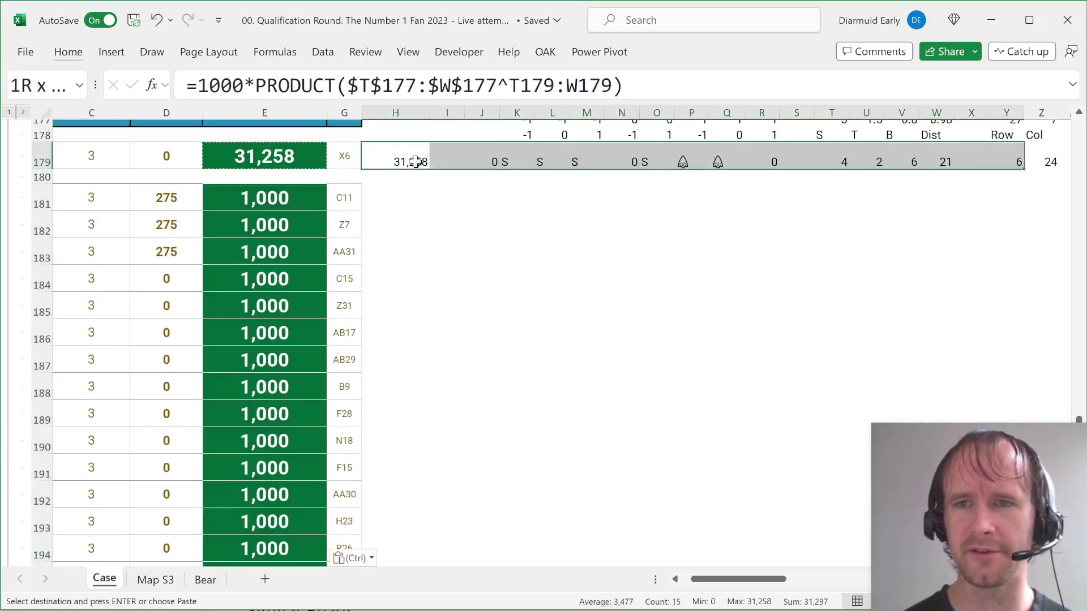
pyautogui.hotkey('ctrl', 'shift', 'Right')
pyautogui.hotkey('ctrl', 'shift', 'Right')
pyautogui.hotkey('ctrl', 'shift', 'Left')
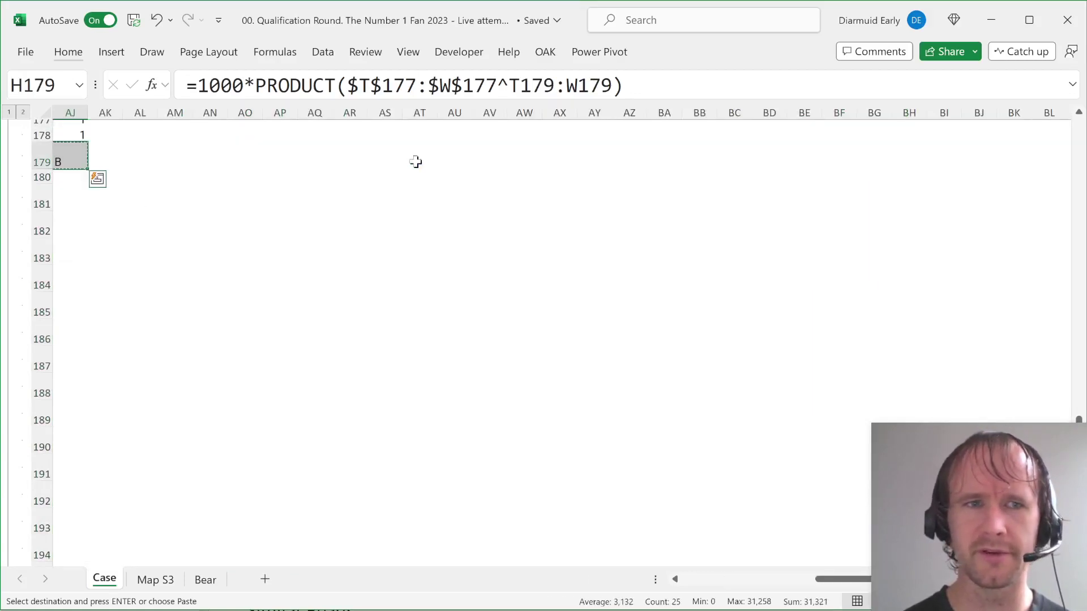
pyautogui.hotkey('ctrl', 'c')
pyautogui.press('Down')
pyautogui.press('Down')
pyautogui.press('Left')
pyautogui.press('Left')
pyautogui.press('Right')
pyautogui.hotkey('ctrl', 'shift', 'Down')
pyautogui.hotkey('shift', 'Right')
pyautogui.hotkey('ctrl', '.')
pyautogui.hotkey('ctrl', '.')
pyautogui.hotkey('shift', 'Right')
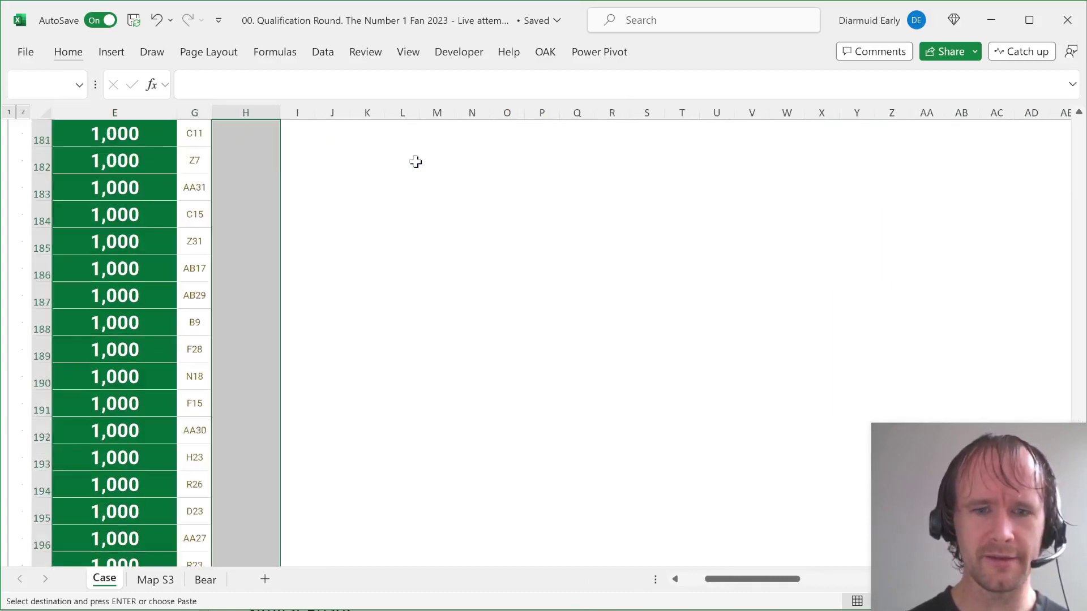
pyautogui.hotkey('ctrl', 'v')
pyautogui.scroll(4, 256, 226)
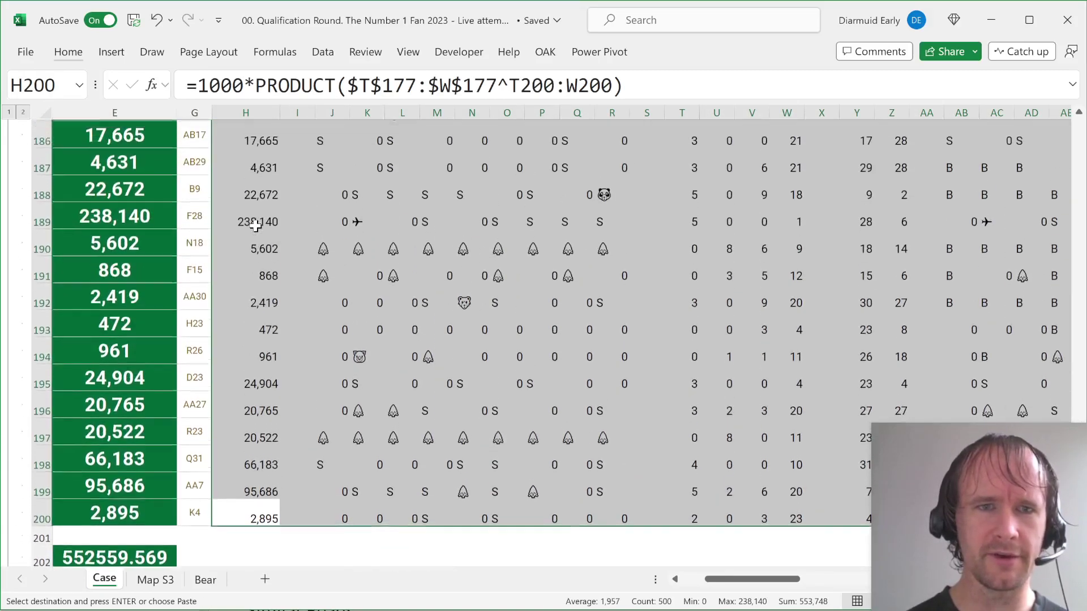
pyautogui.scroll(1, 256, 226)
pyautogui.hscroll(-2, 254, 224)
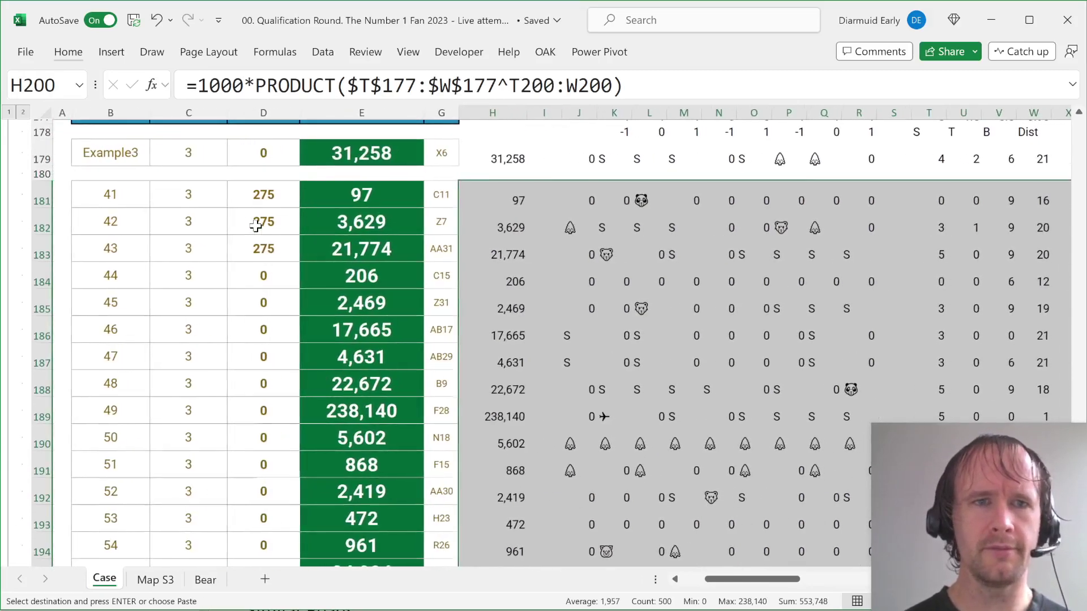
# Step: Collapse all the outline groups on the Case sheet and bring the bonus questions into view
pyautogui.scroll(3, 254, 223)
pyautogui.scroll(3, 27, 162)
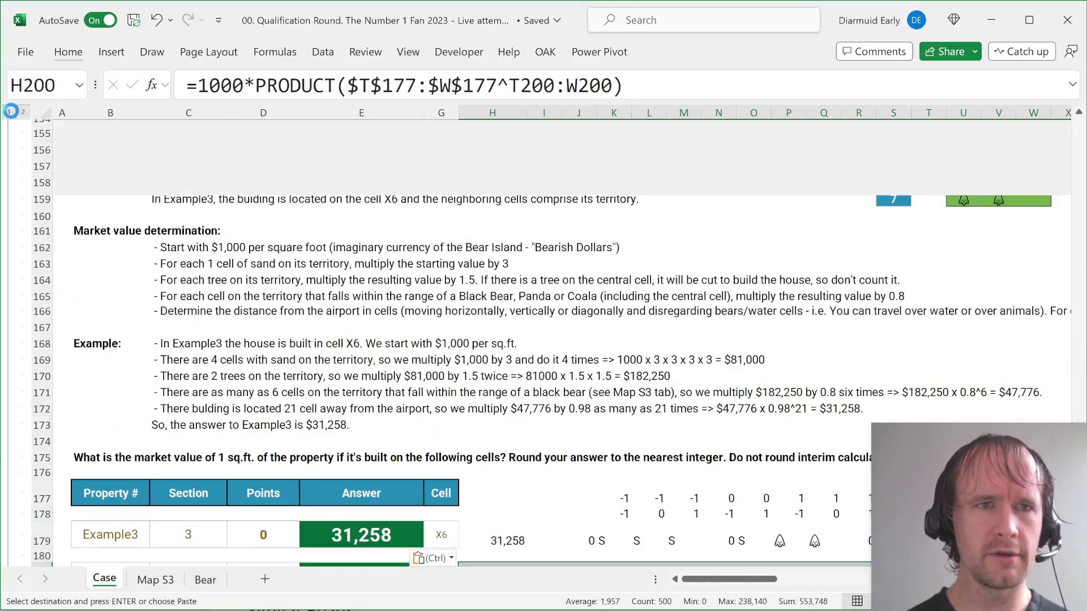
pyautogui.scroll(-15, 27, 170)
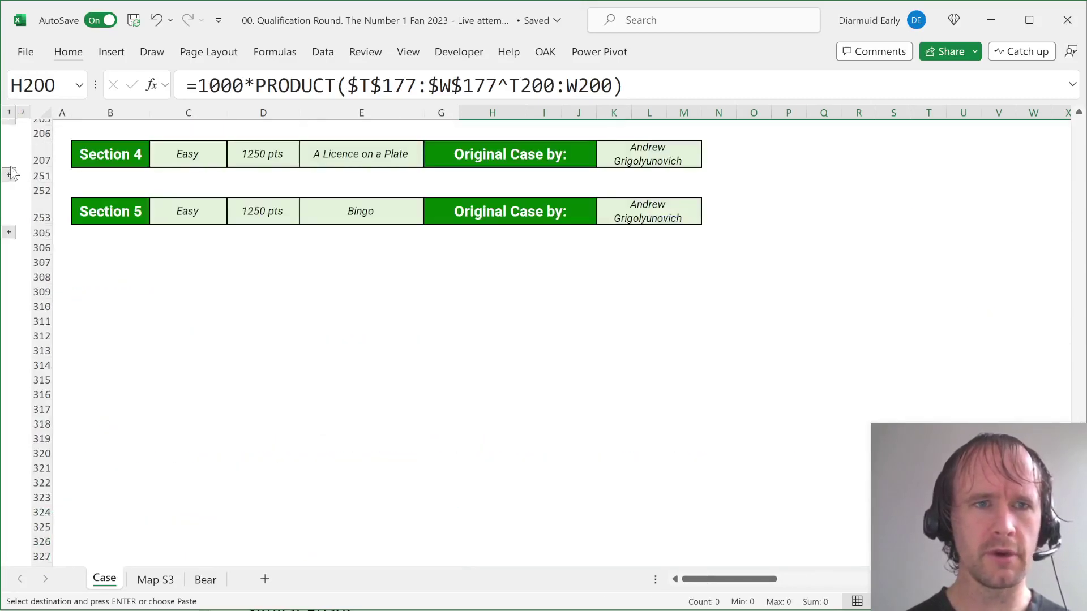
pyautogui.click(9, 175)
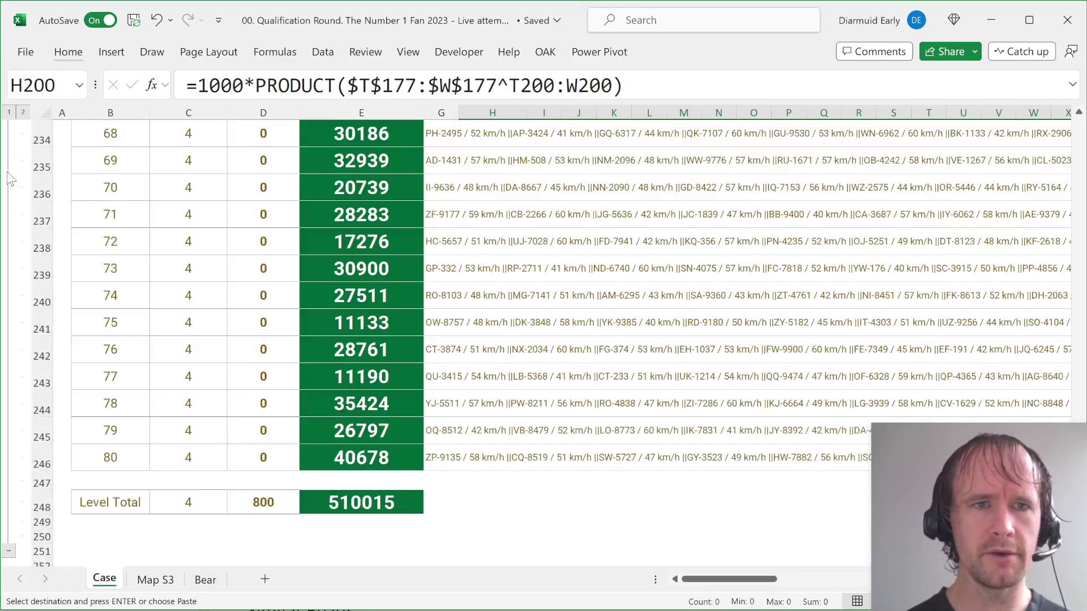
pyautogui.click(10, 112)
pyautogui.scroll(6, 160, 227)
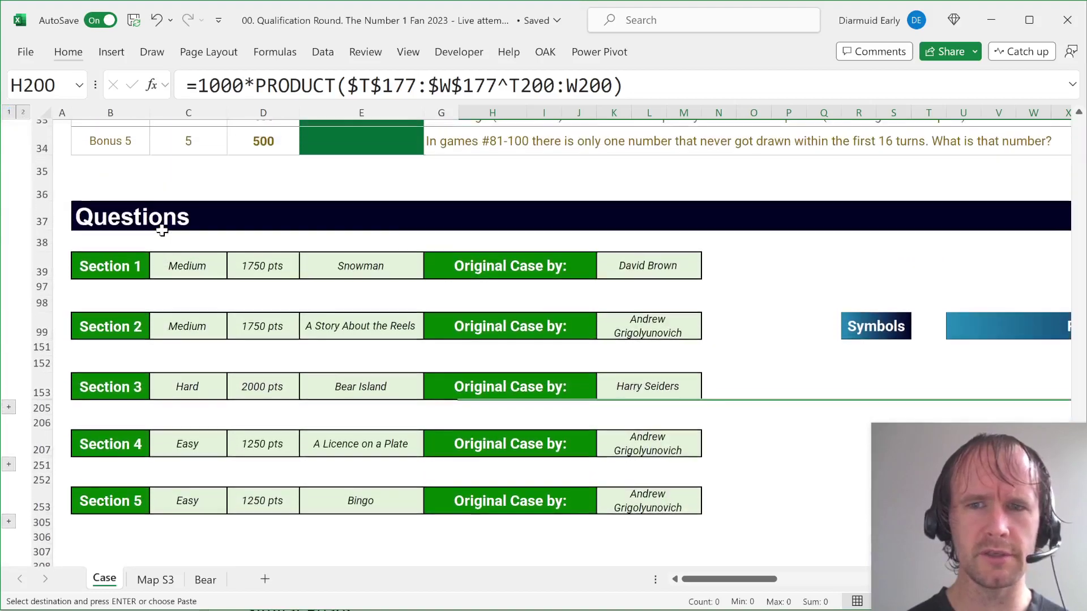
pyautogui.scroll(2, 162, 230)
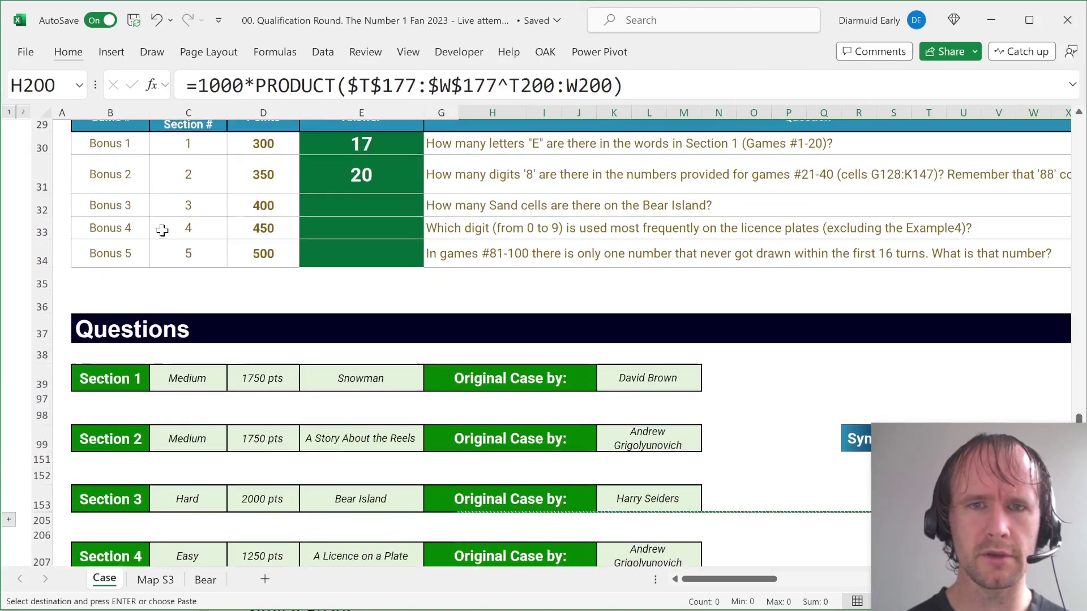
# Step: Enter =COUNTIFS('Map S3'!A1:AC33,"S") as the Bonus 3 answer in E32 to count the island's sand cells
pyautogui.click(357, 204)
pyautogui.write('=countifs')
pyautogui.press('Tab')
pyautogui.hotkey('ctrl', 'pagedown')
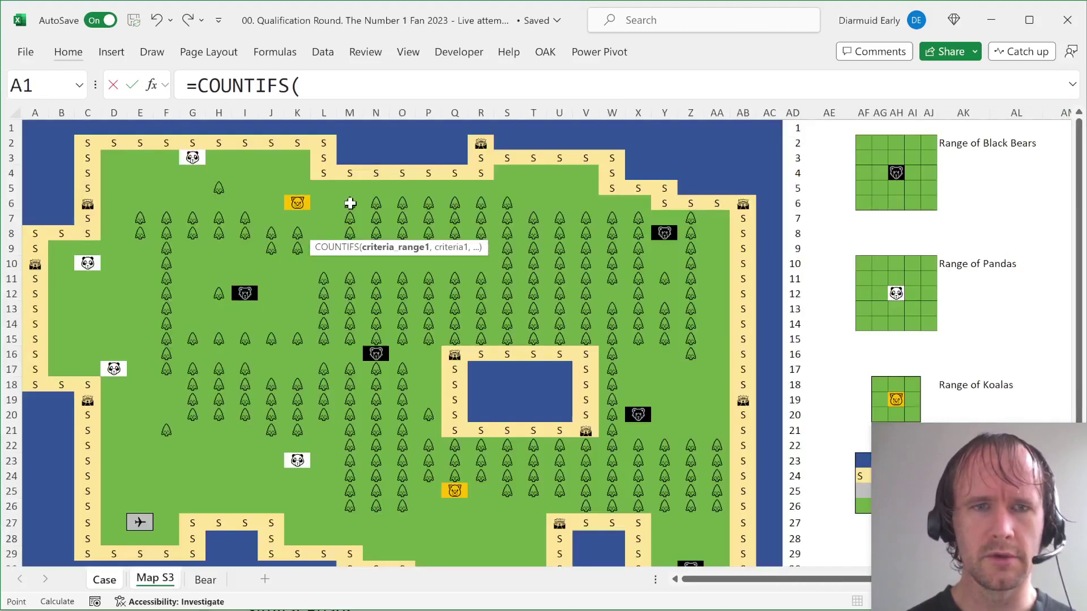
pyautogui.scroll(-5, 730, 451)
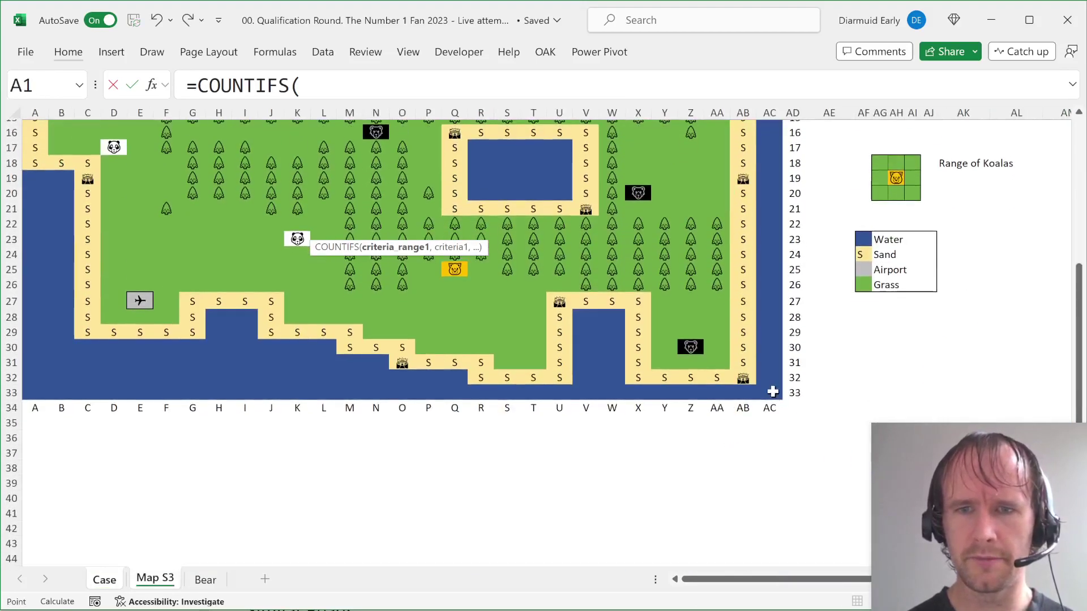
pyautogui.click(773, 391)
pyautogui.hotkey('ctrl', 'shift', 'Up')
pyautogui.hotkey('ctrl', 'shift', 'Left')
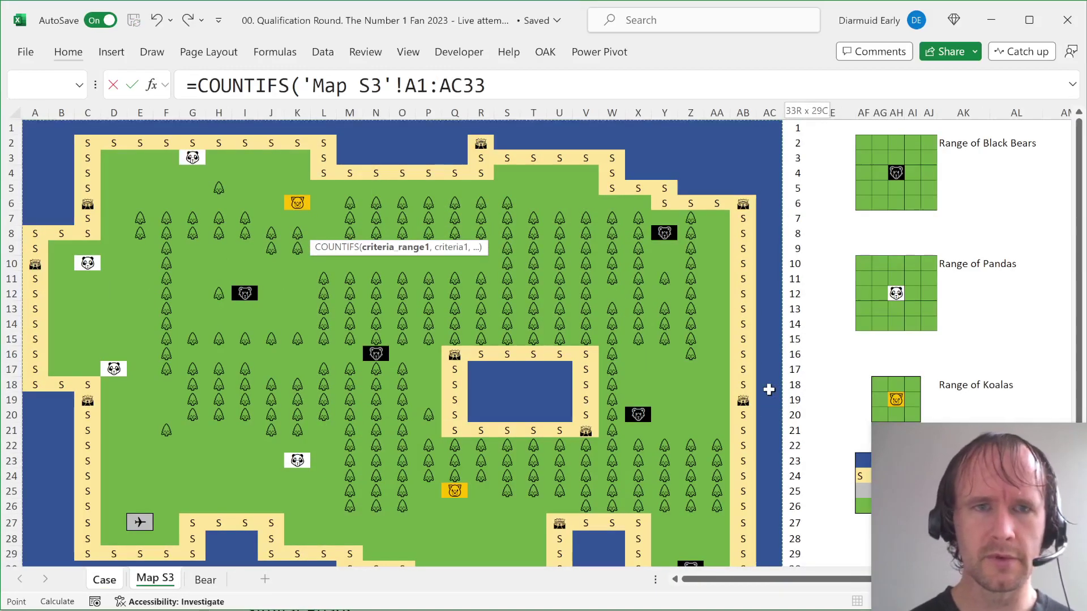
pyautogui.write(',"S")')
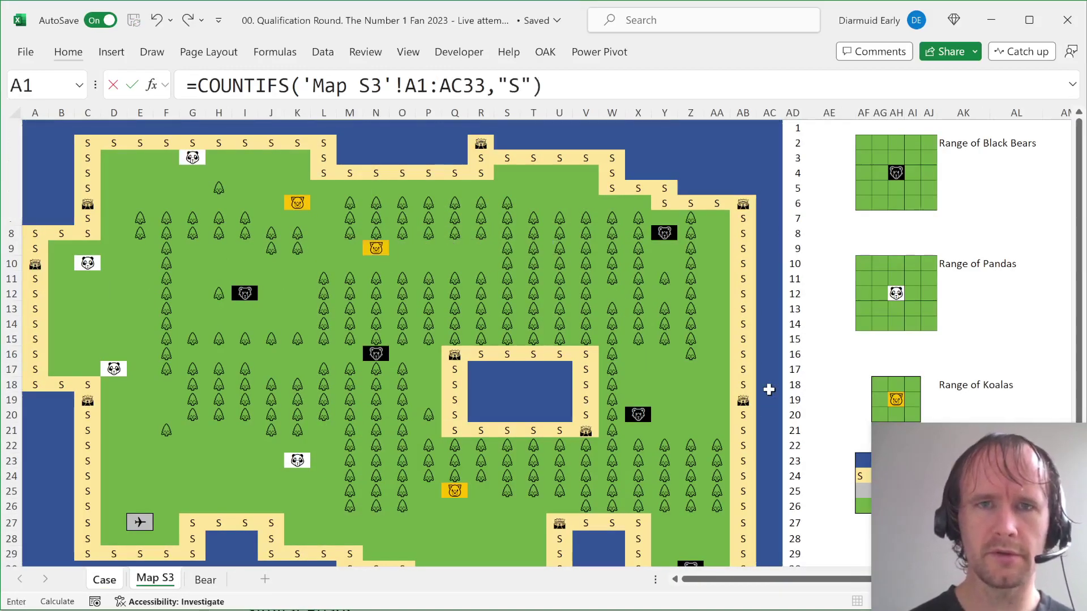
pyautogui.press('Return')
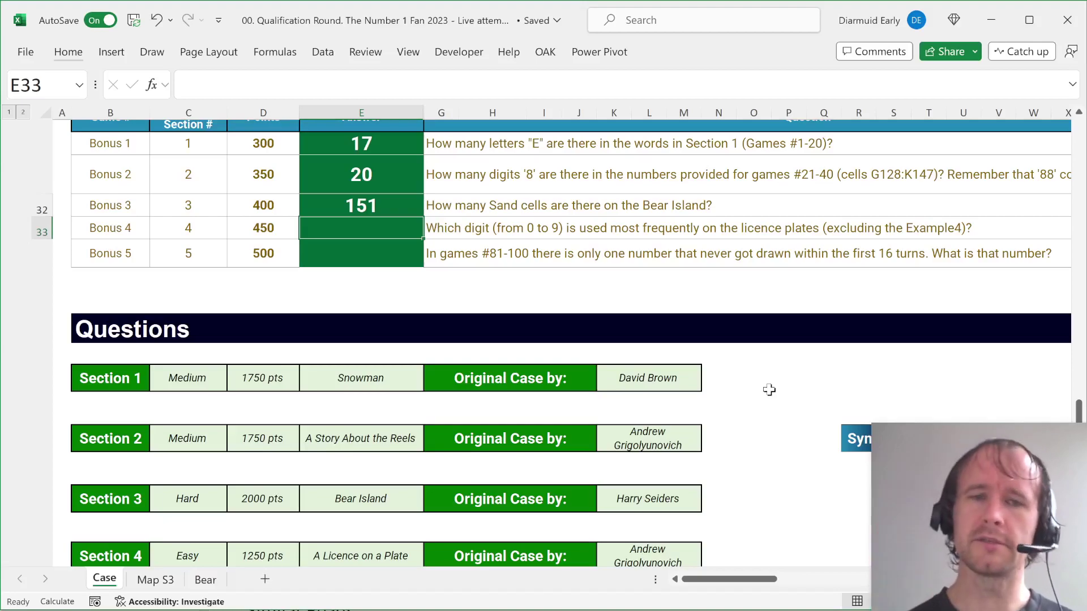
# Step: Expand the Section 4 rows, A Licence on a Plate, to show the answers and data transcripts
pyautogui.press('pagedown')
pyautogui.scroll(3, 374, 223)
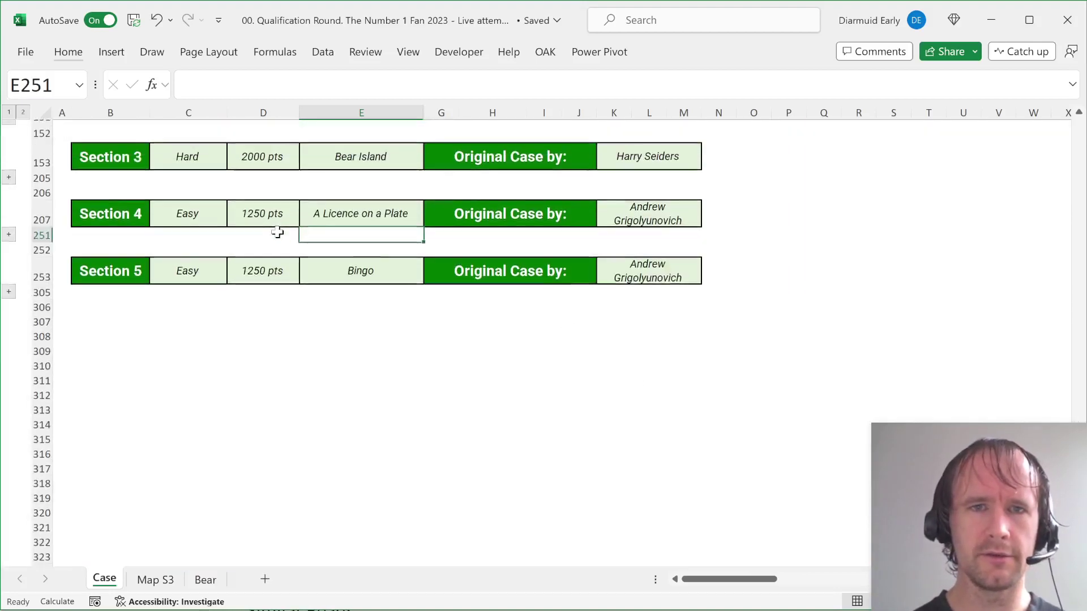
pyautogui.click(9, 320)
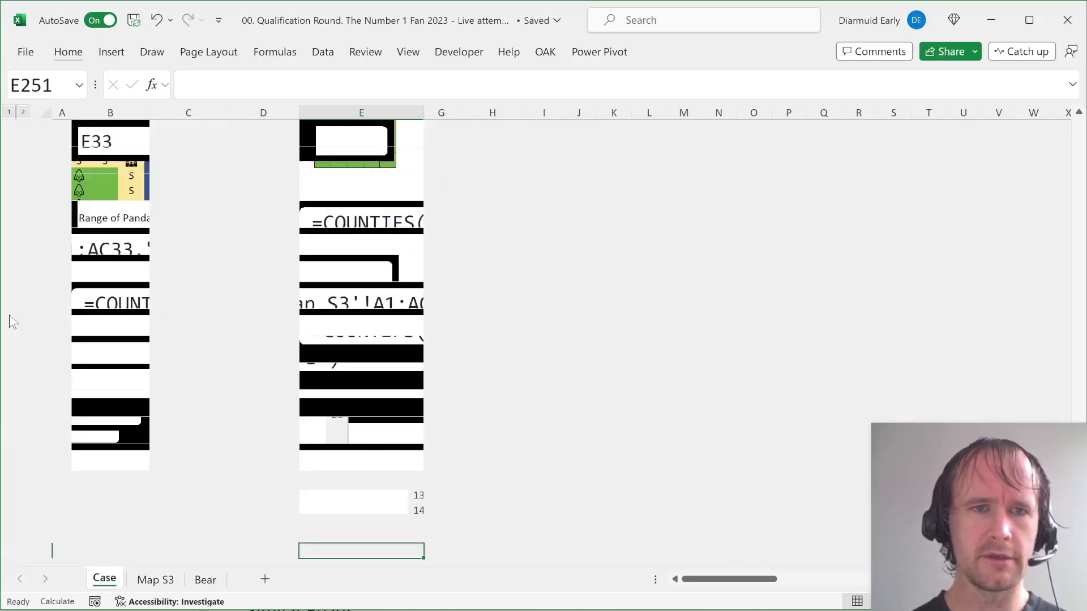
pyautogui.scroll(5, 432, 306)
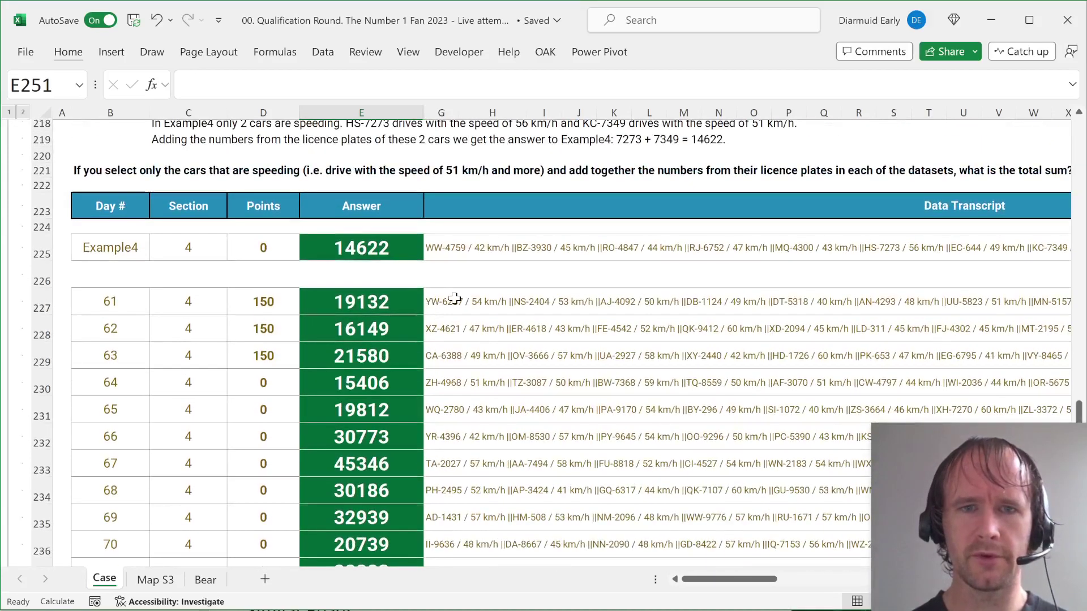
# Step: Enlarge the formula bar and copy the full Python code from the day 61 answer in E227, leaving that cell unedited
pyautogui.click(455, 300)
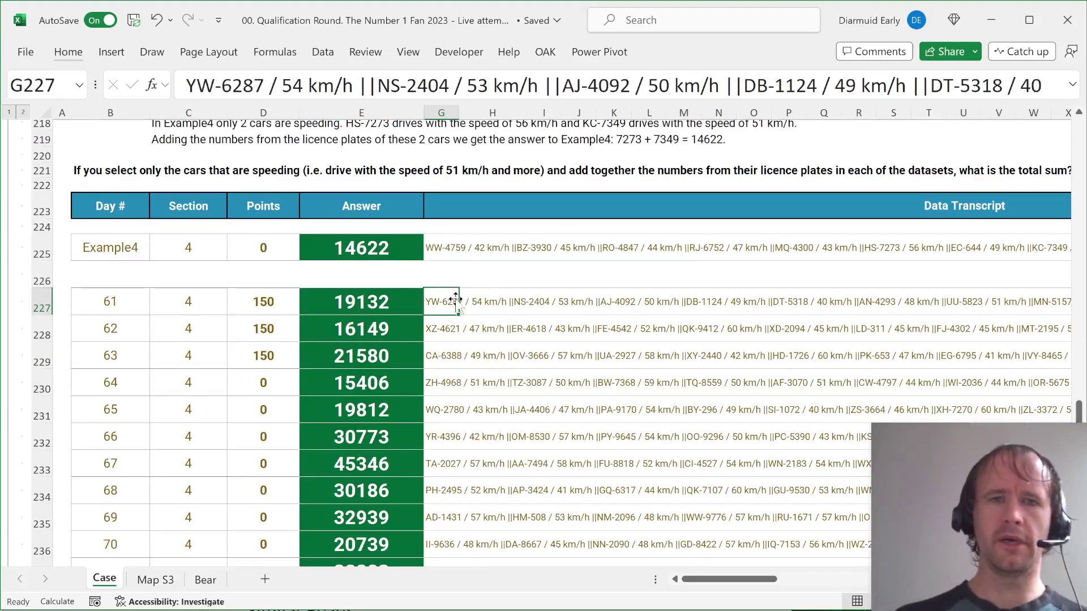
pyautogui.press('Up')
pyautogui.press('Right')
pyautogui.press('Left')
pyautogui.press('Up')
pyautogui.press('Up')
pyautogui.press('Down')
pyautogui.press('Down')
pyautogui.press('Down')
pyautogui.press('Left')
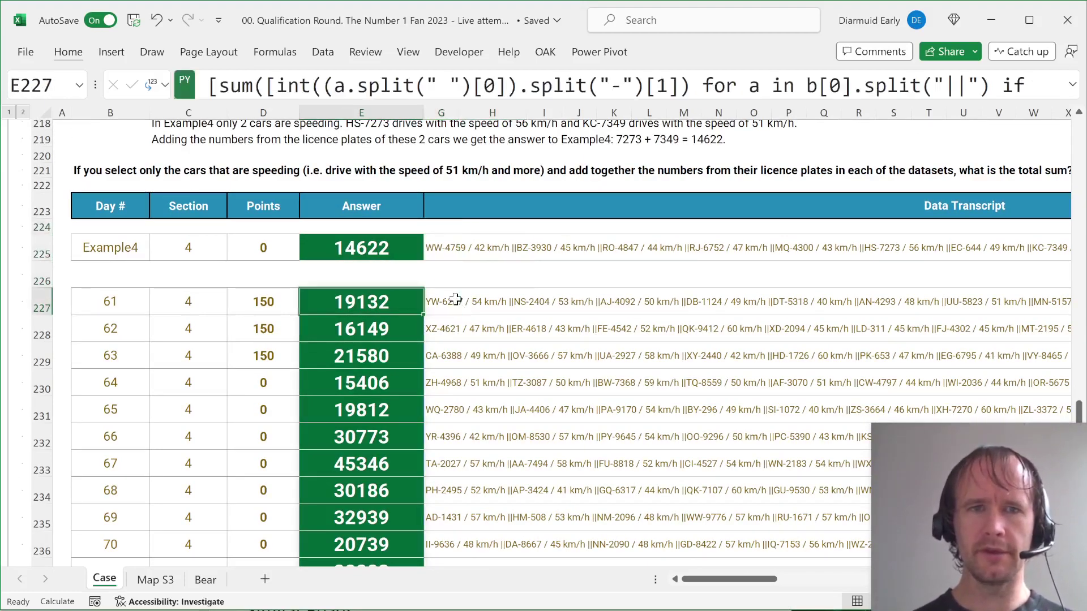
pyautogui.moveTo(318, 106); pyautogui.dragTo(318, 190)
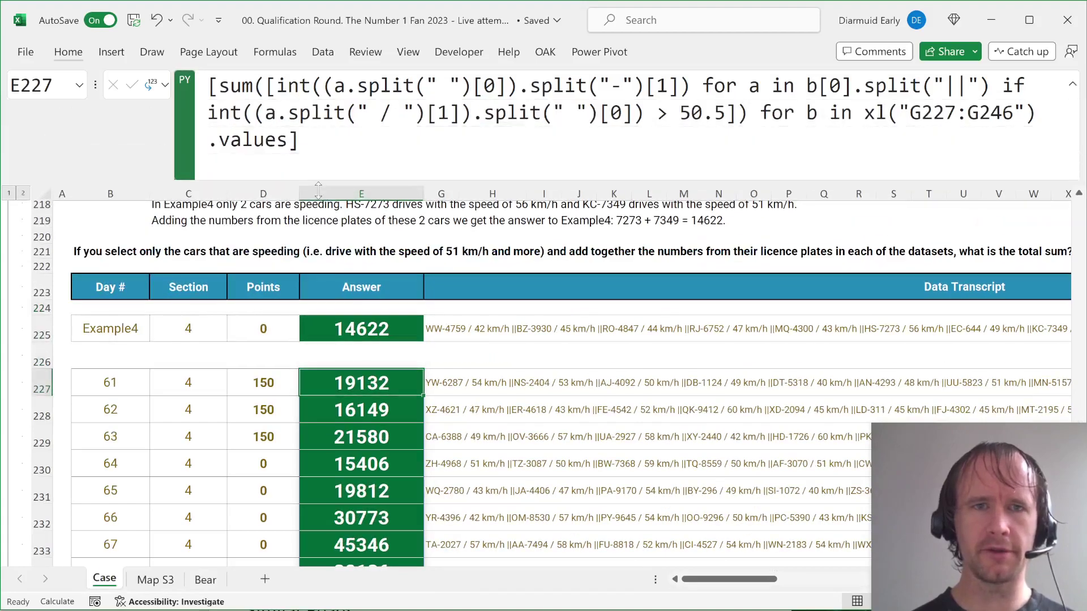
pyautogui.click(329, 132)
pyautogui.hotkey('ctrl', 'a')
pyautogui.hotkey('ctrl', 'c')
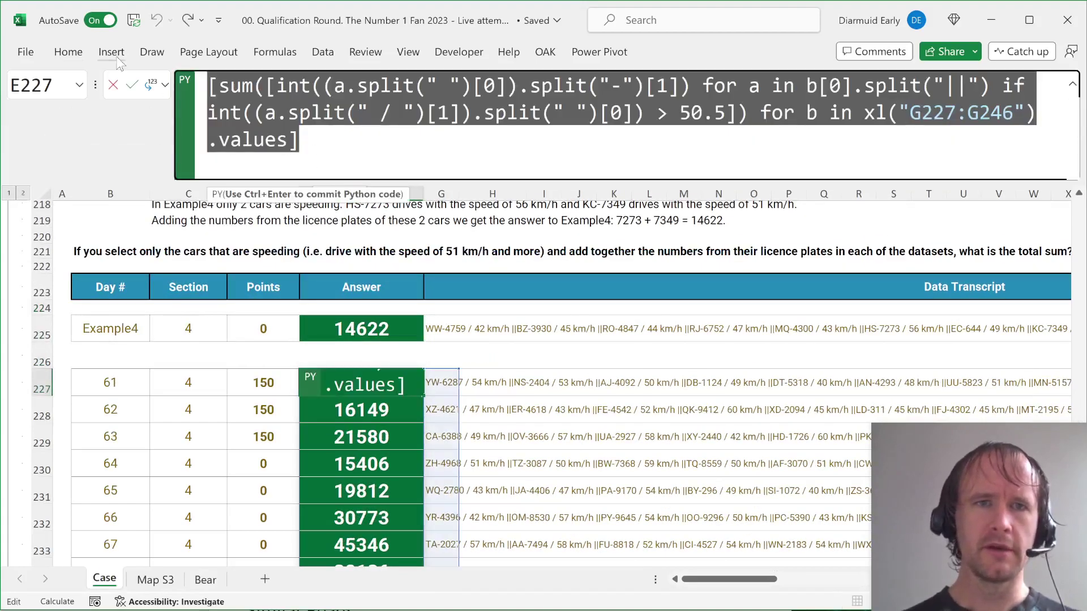
pyautogui.press('Escape')
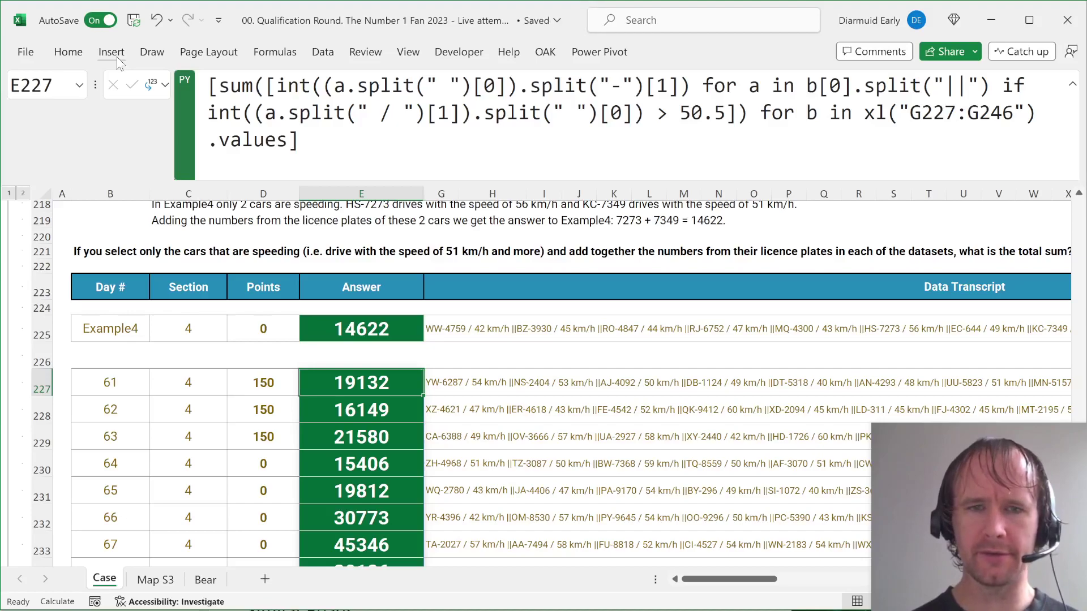
# Step: Start a Python formula in L227 and paste the code copied from E227 into it
pyautogui.press('Right')
pyautogui.press('Right')
pyautogui.press('Right')
pyautogui.press('Right')
pyautogui.press('Right')
pyautogui.press('Right')
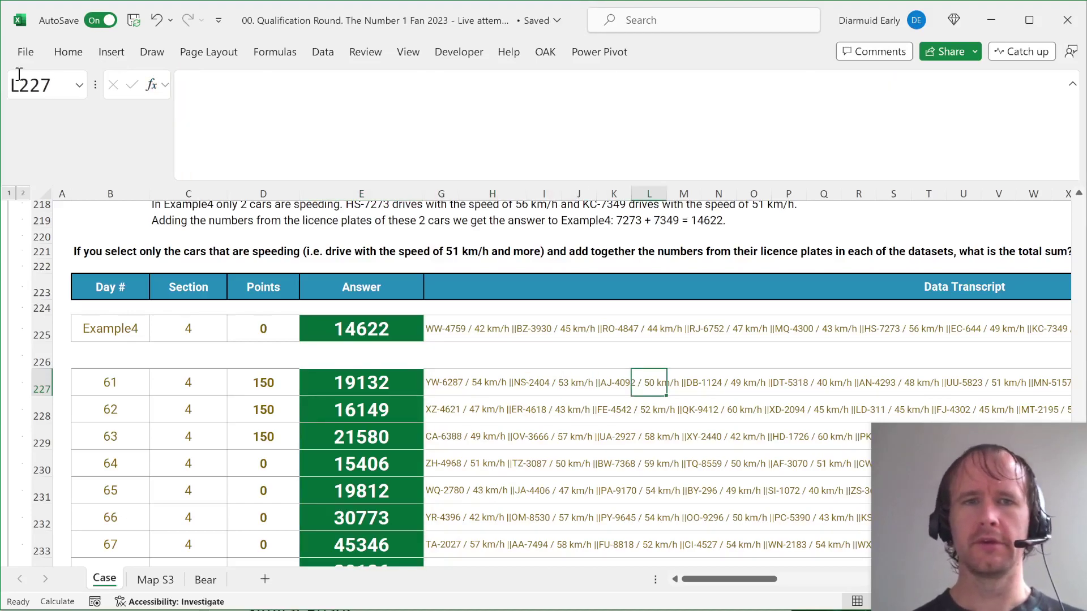
pyautogui.write('=py')
pyautogui.press('Tab')
pyautogui.hotkey('ctrl', 'v')
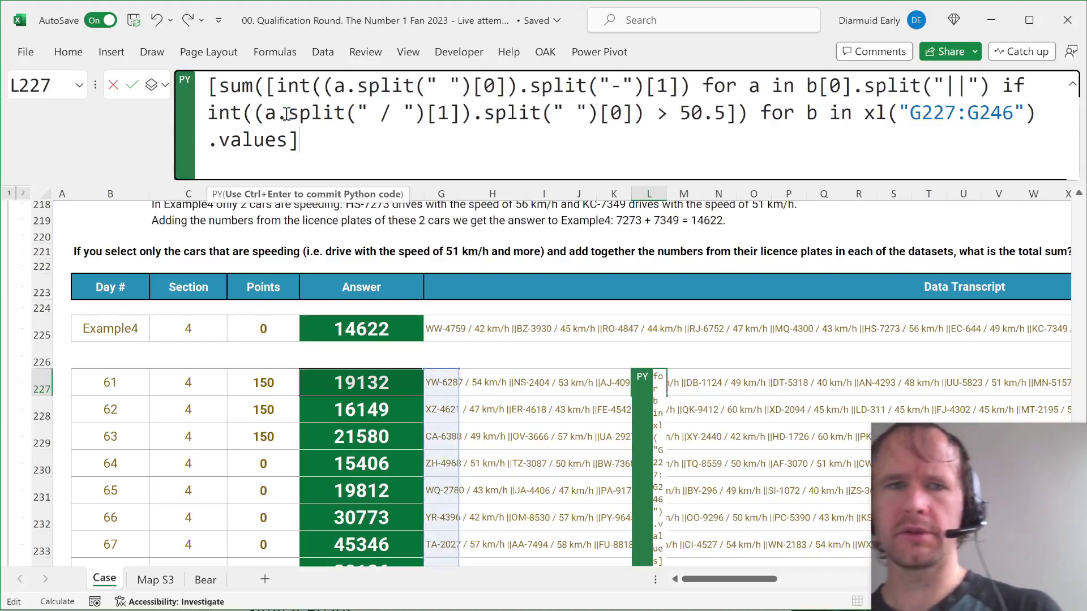
# Step: Strip the sum( and int( wrappers from the start of the L227 code, including int's closing parenthesis before "for a"
pyautogui.moveTo(265, 85); pyautogui.dragTo(219, 85)
pyautogui.press('BackSpace')
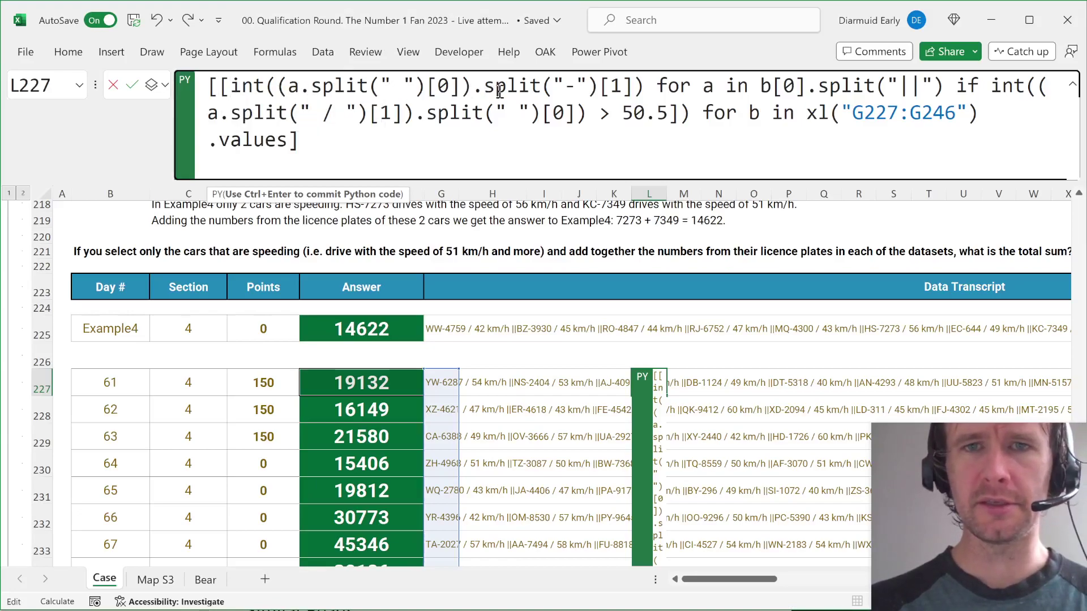
pyautogui.hotkey('shift', 'Right')
pyautogui.hotkey('shift', 'Right')
pyautogui.hotkey('shift', 'Right')
pyautogui.hotkey('shift', 'Right')
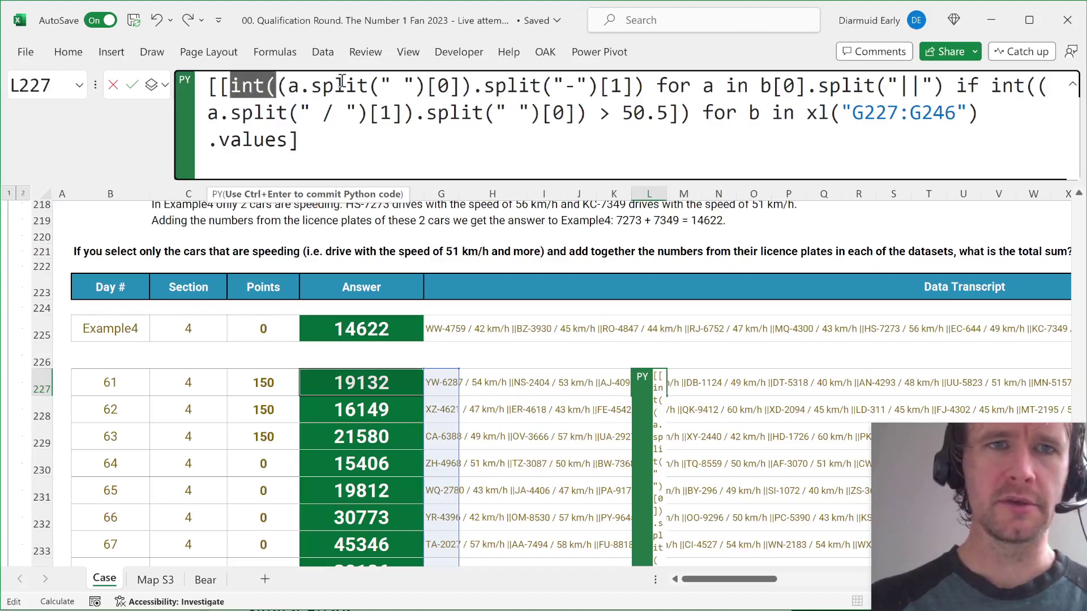
pyautogui.press('Delete')
pyautogui.click(599, 89)
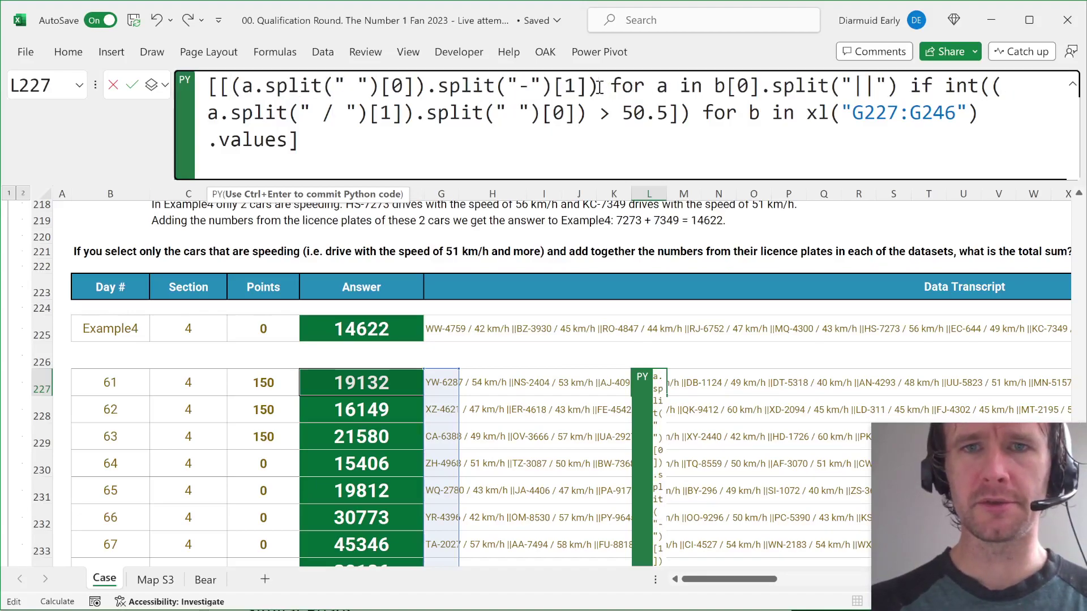
pyautogui.press('BackSpace')
# Step: Delete the speed condition from "if int((" through "> 50.5])" in the L227 Python code and commit it
pyautogui.click(893, 89)
pyautogui.hotkey('ctrl', 'shift', 'Right')
pyautogui.hotkey('ctrl', 'shift', 'Right')
pyautogui.hotkey('ctrl', 'shift', 'Right')
pyautogui.hotkey('ctrl', 'shift', 'Right')
pyautogui.hotkey('ctrl', 'shift', 'Right')
pyautogui.hotkey('ctrl', 'shift', 'Right')
pyautogui.hotkey('ctrl', 'shift', 'Right')
pyautogui.hotkey('ctrl', 'shift', 'Right')
pyautogui.hotkey('ctrl', 'shift', 'Right')
pyautogui.hotkey('ctrl', 'shift', 'Right')
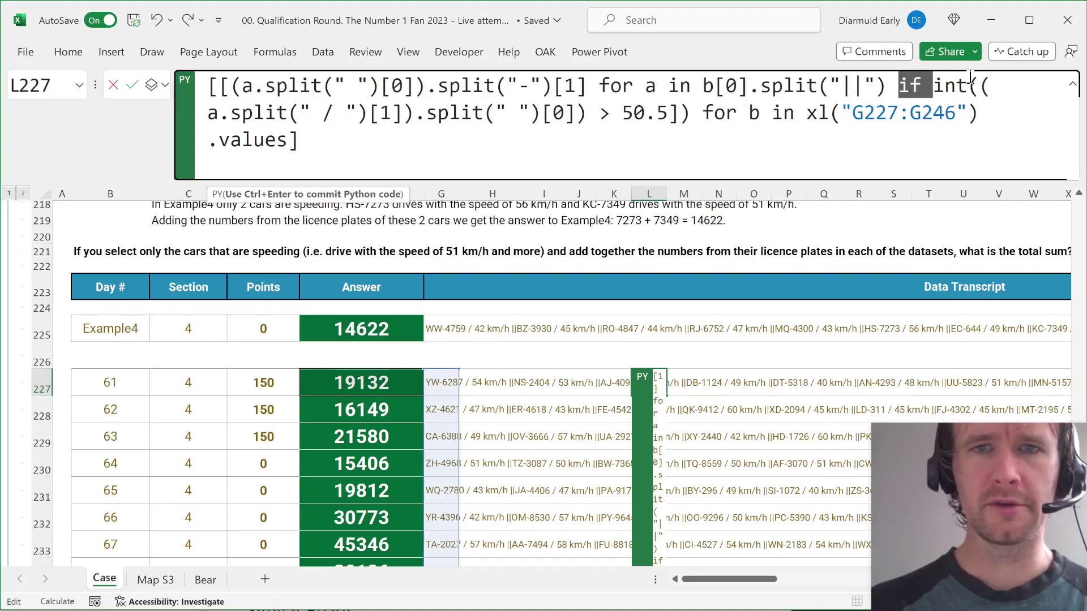
pyautogui.hotkey('ctrl', 'shift', 'Left')
pyautogui.hotkey('shift', 'Left')
pyautogui.hotkey('shift', 'Left')
pyautogui.hotkey('shift', 'Left')
pyautogui.hotkey('shift', 'Right')
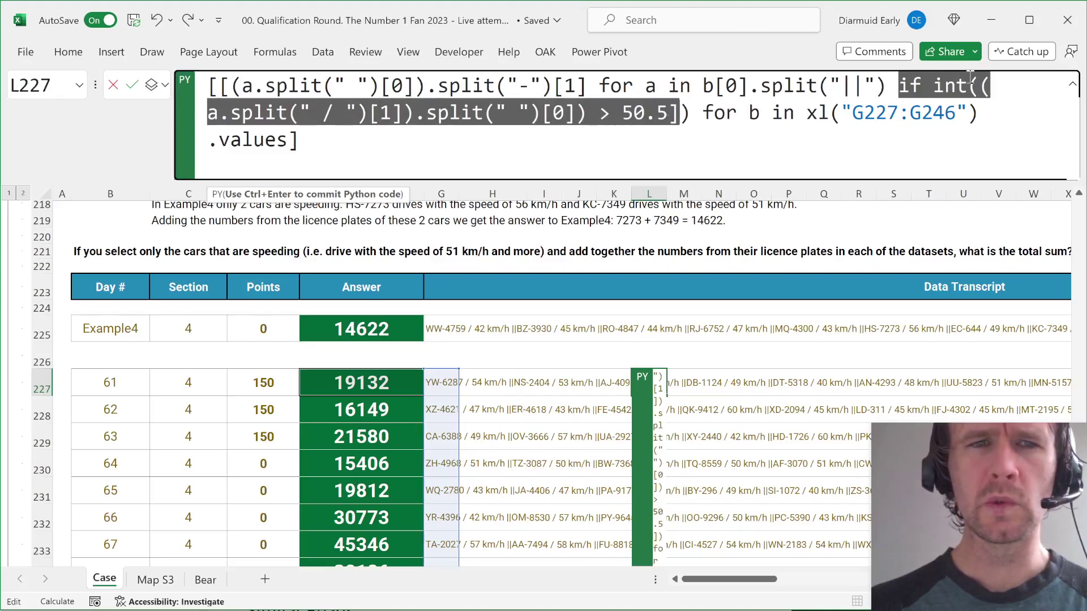
pyautogui.hotkey('shift', 'Right')
pyautogui.press('Delete')
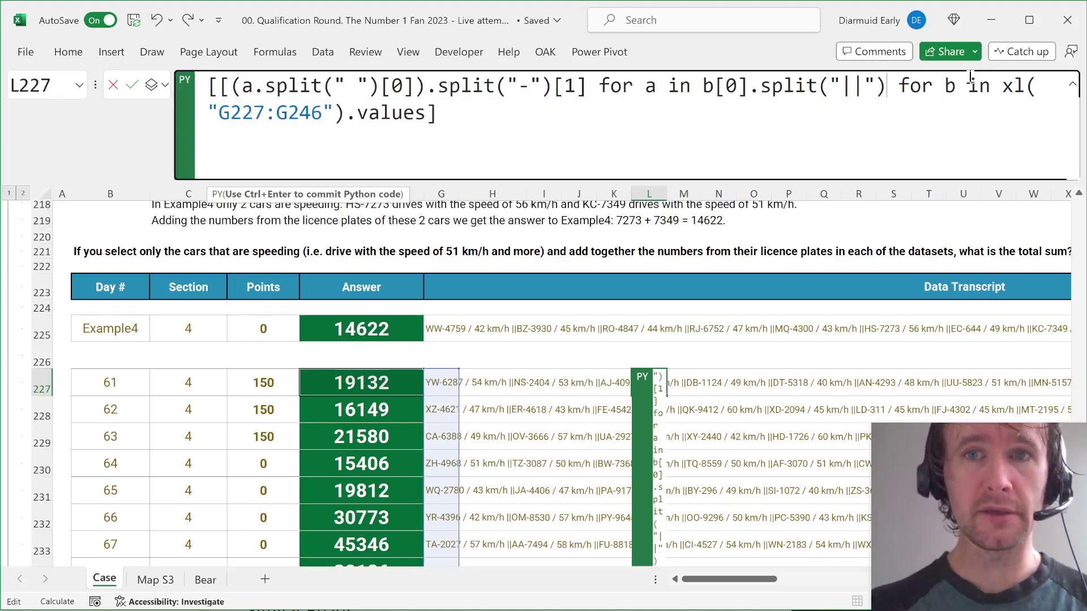
pyautogui.hotkey('ctrl', 'Return')
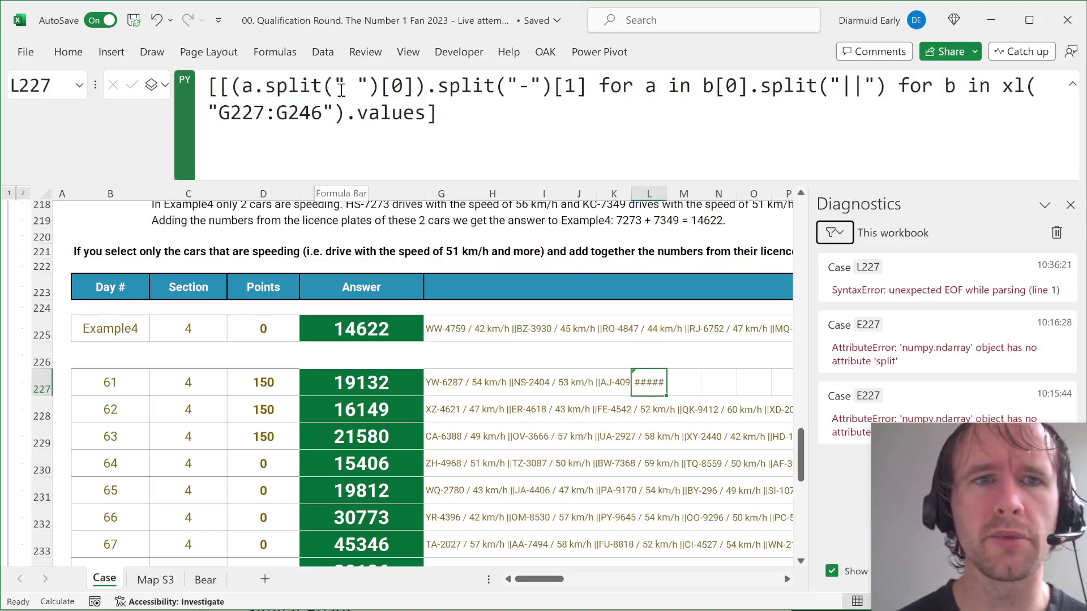
# Step: Add the missing closing bracket after split("||") in the L227 Python code, commit it and preview the resulting list
pyautogui.click(249, 86)
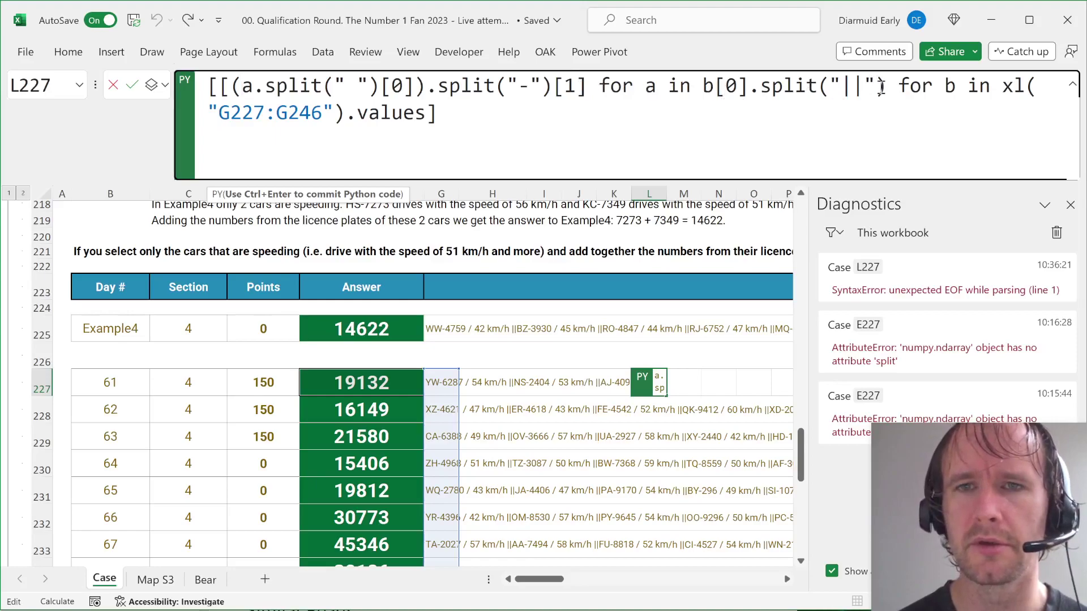
pyautogui.write(']')
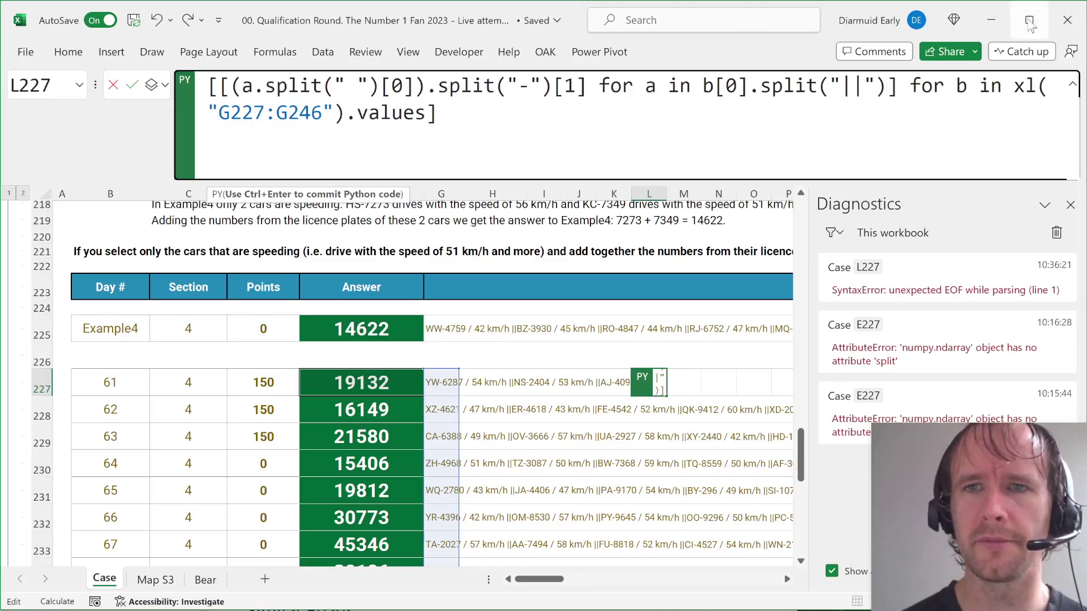
pyautogui.hotkey('ctrl', 'Return')
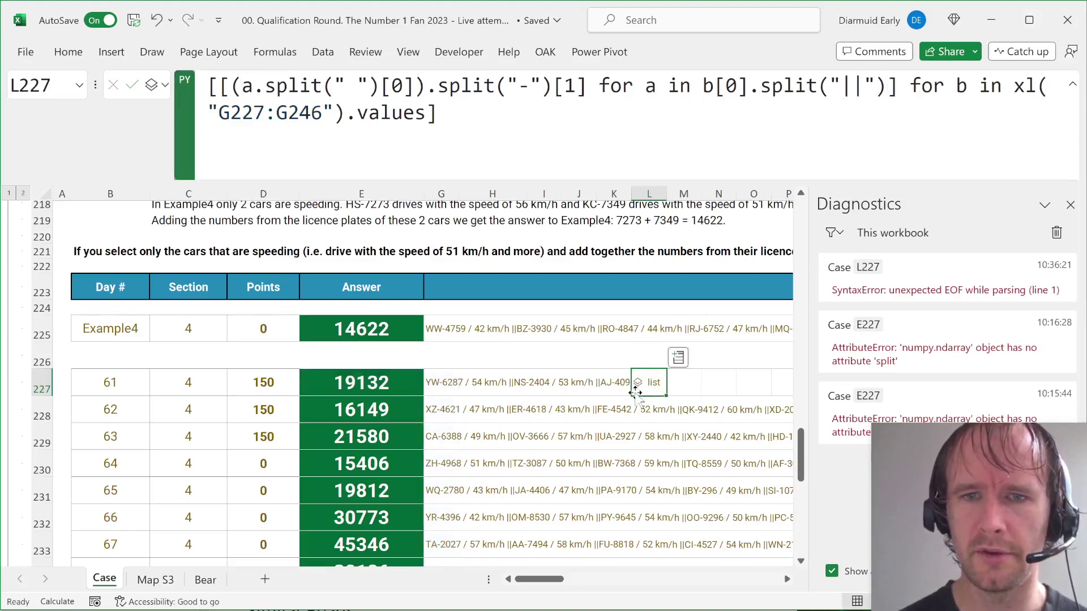
pyautogui.click(639, 388)
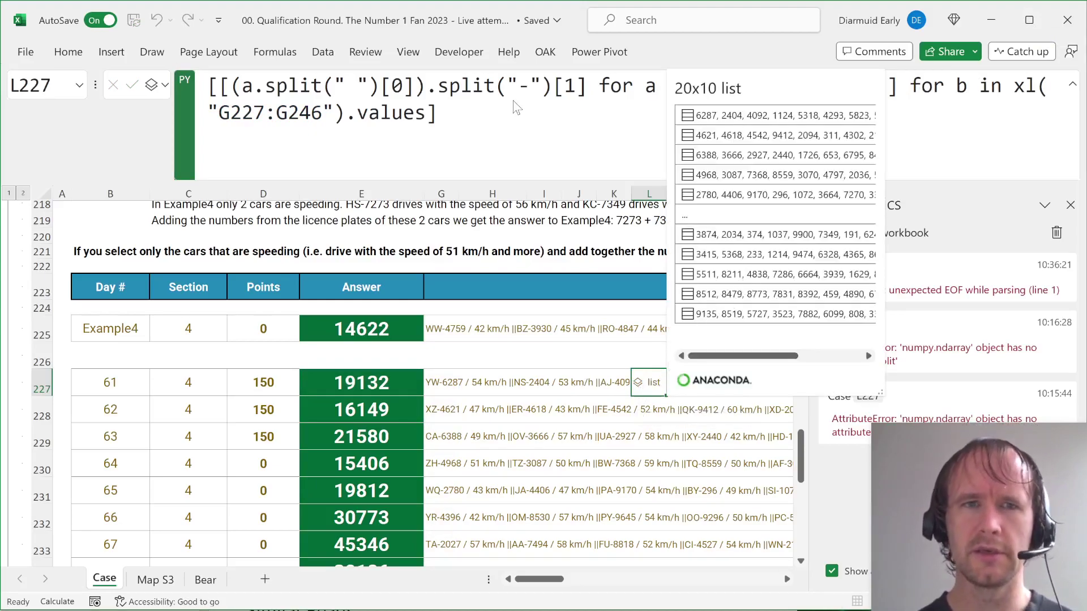
# Step: Try to flatten the nested list in L227 by appending .flatten() to the Python code, and undo that change
pyautogui.click(446, 117)
pyautogui.write('.')
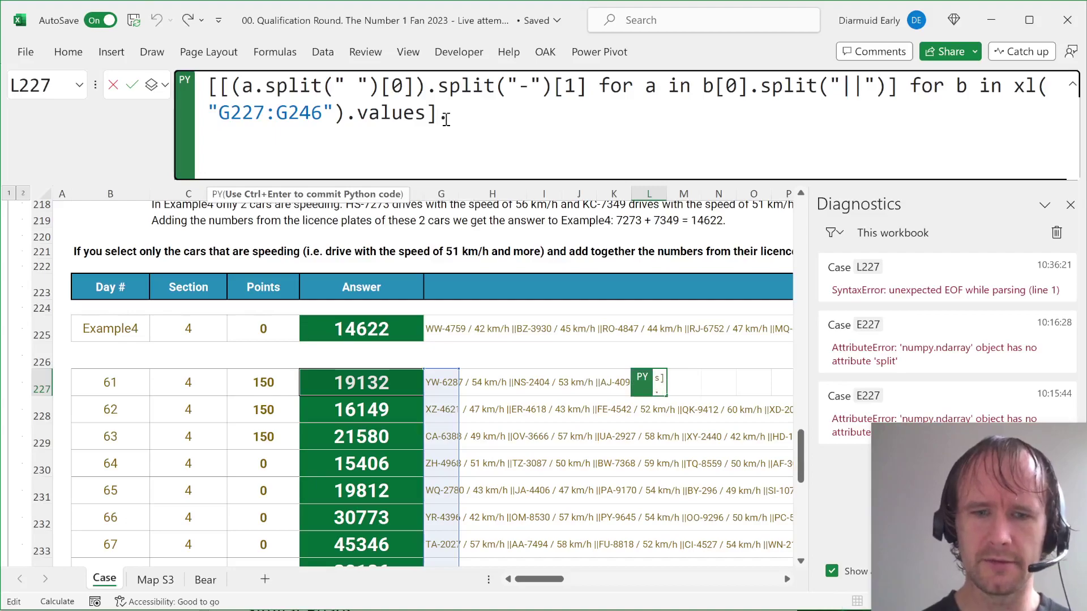
pyautogui.write('flattn')
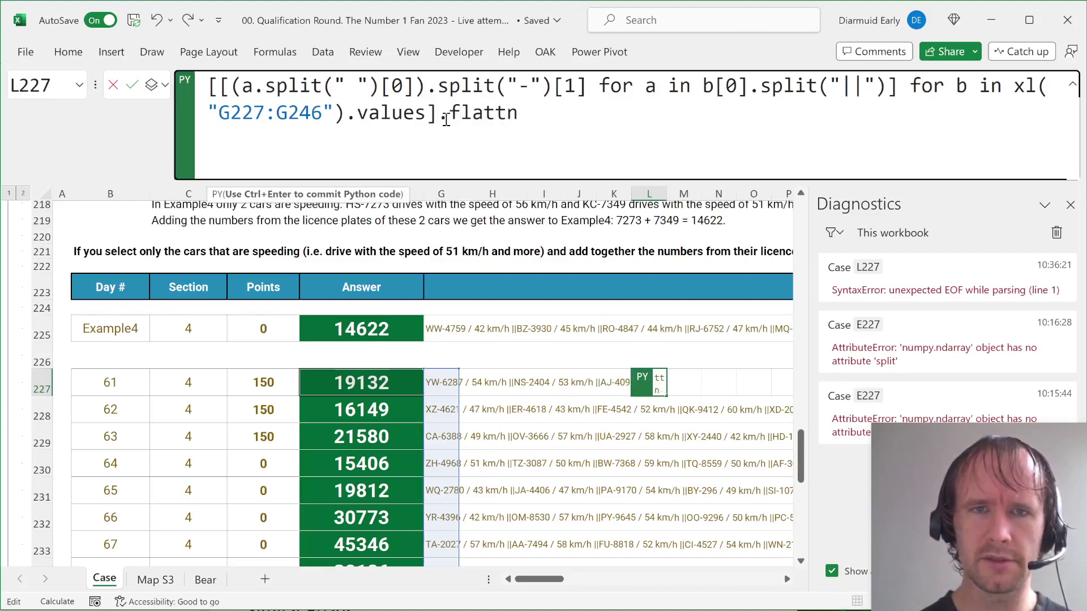
pyautogui.press('BackSpace')
pyautogui.write('en()')
pyautogui.hotkey('ctrl', 'Return')
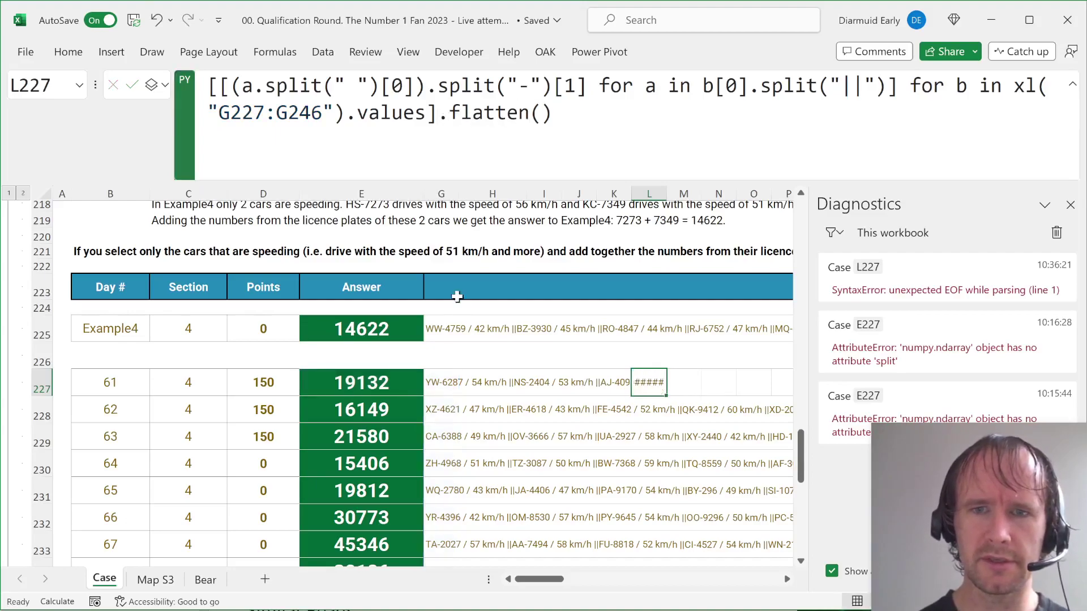
pyautogui.hotkey('ctrl', 'z')
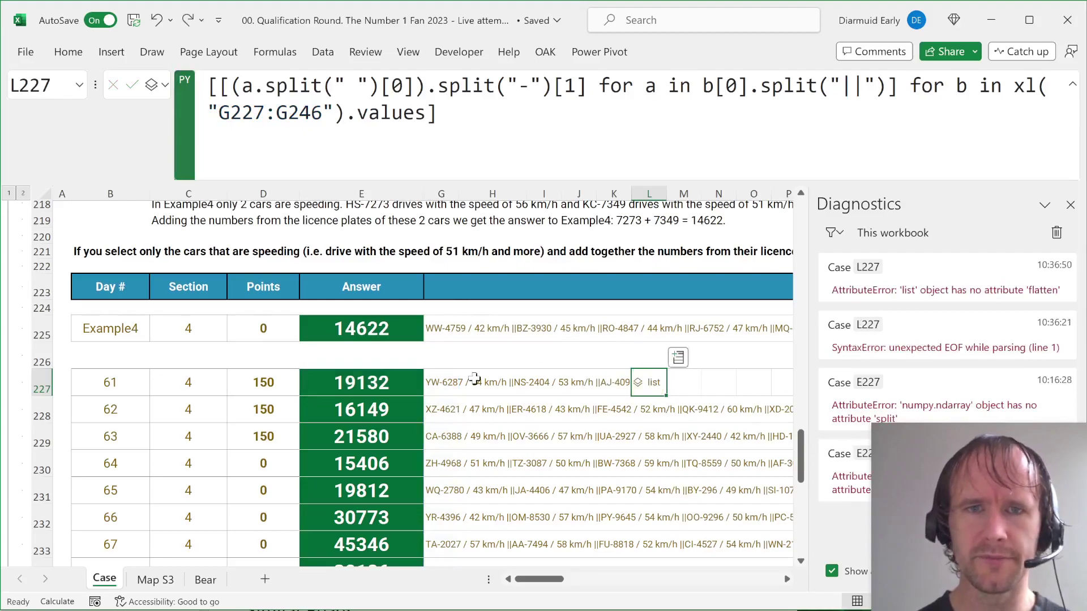
# Step: Switch to the browser, search for "python flatten list" and open the datagy article on flattening lists of lists
pyautogui.hotkey('alt', 'Tab')
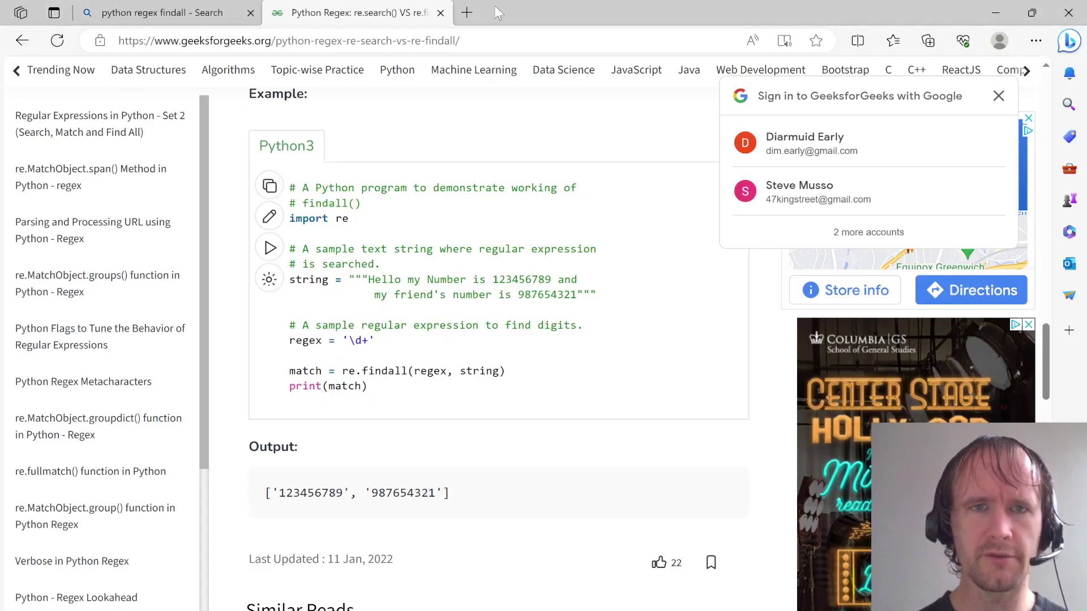
pyautogui.click(404, 40)
pyautogui.write('python flatten')
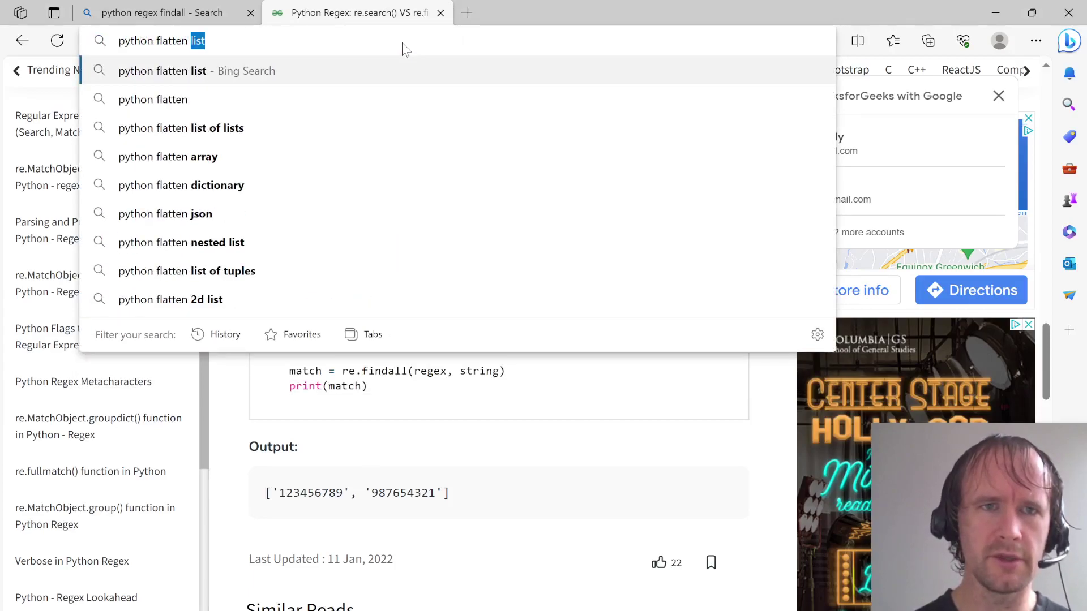
pyautogui.press('Return')
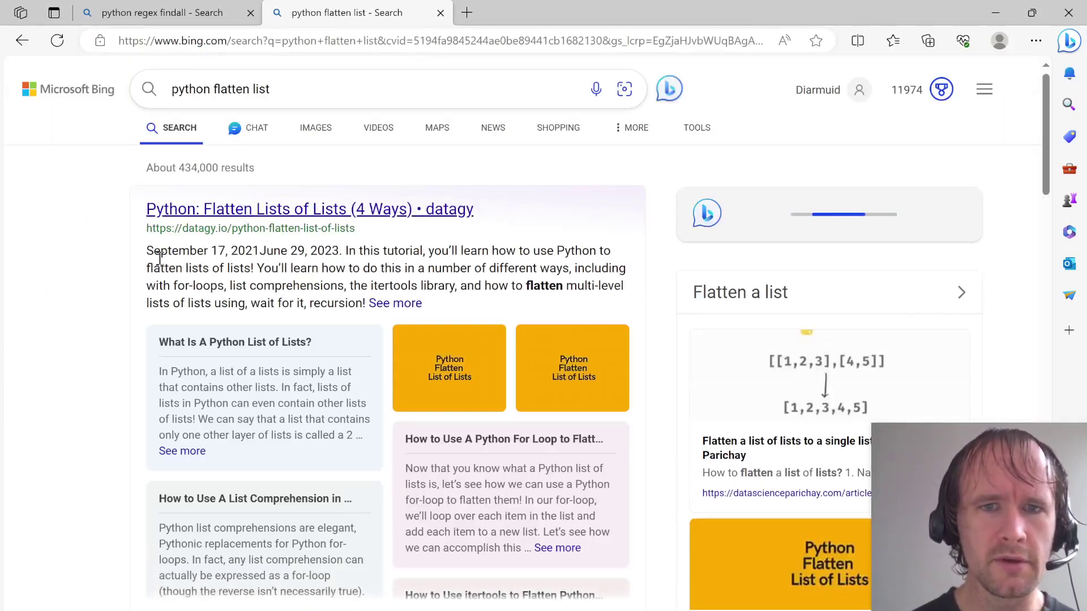
pyautogui.click(253, 209)
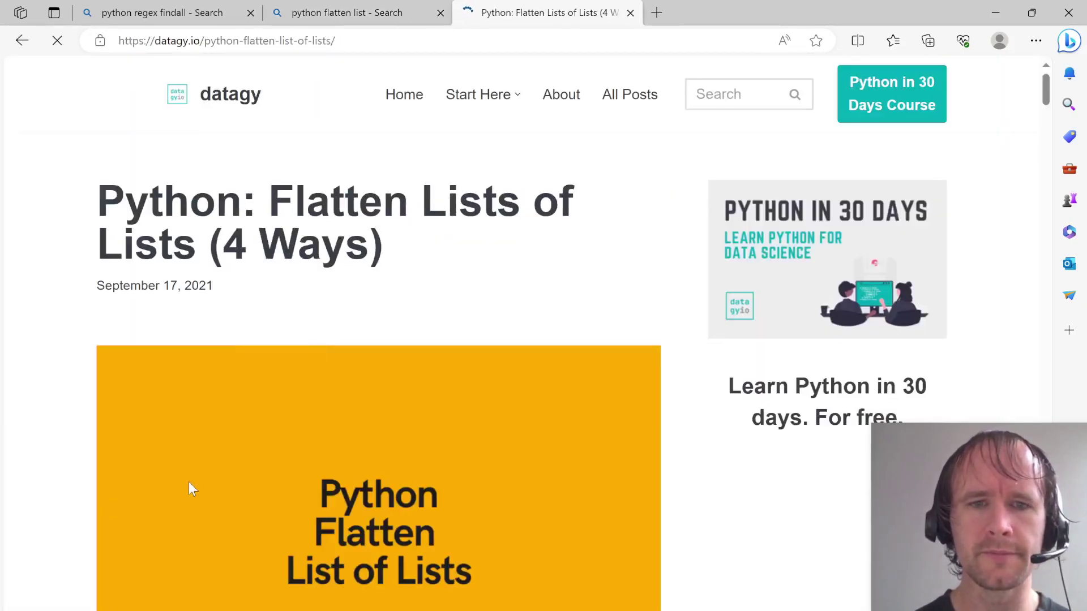
# Step: Examine the article's for-loop and list comprehension examples for flattening a list of lists, and return to the search results
pyautogui.scroll(-10, 190, 486)
pyautogui.scroll(-10, 190, 488)
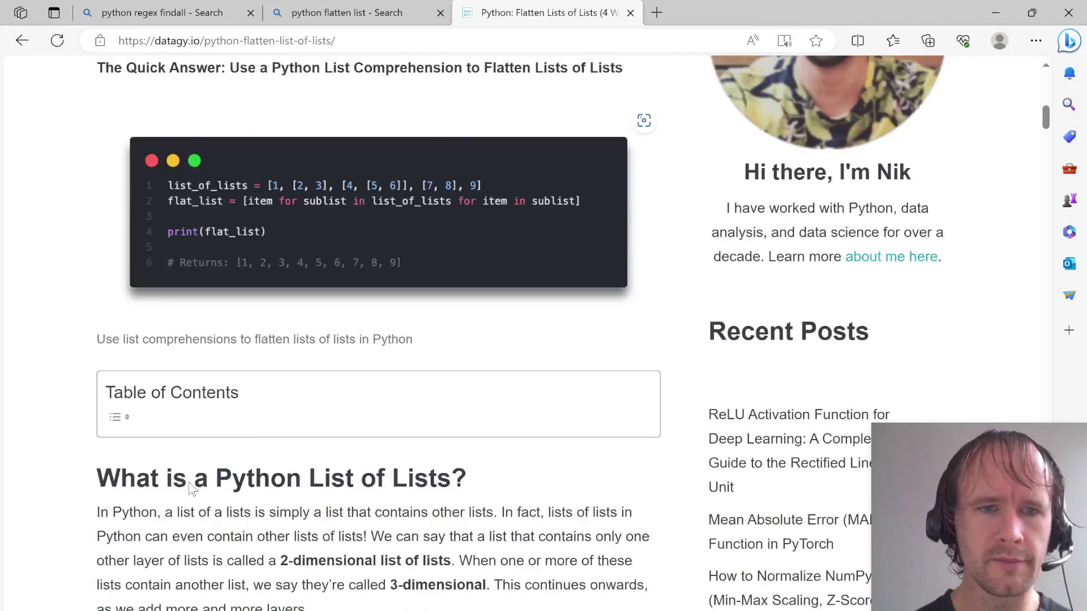
pyautogui.scroll(-5, 190, 486)
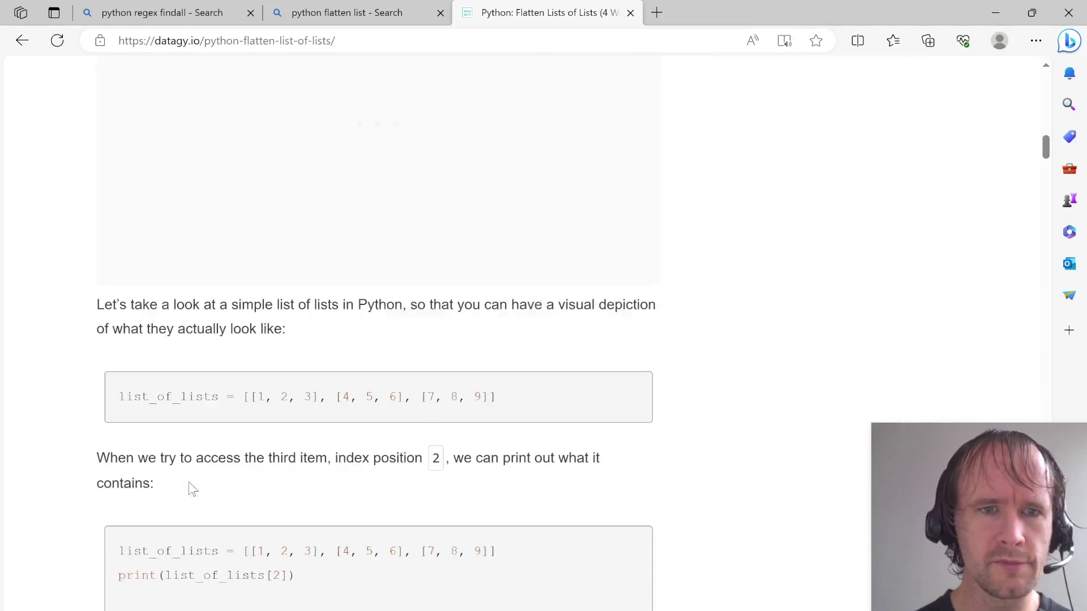
pyautogui.scroll(-2, 192, 489)
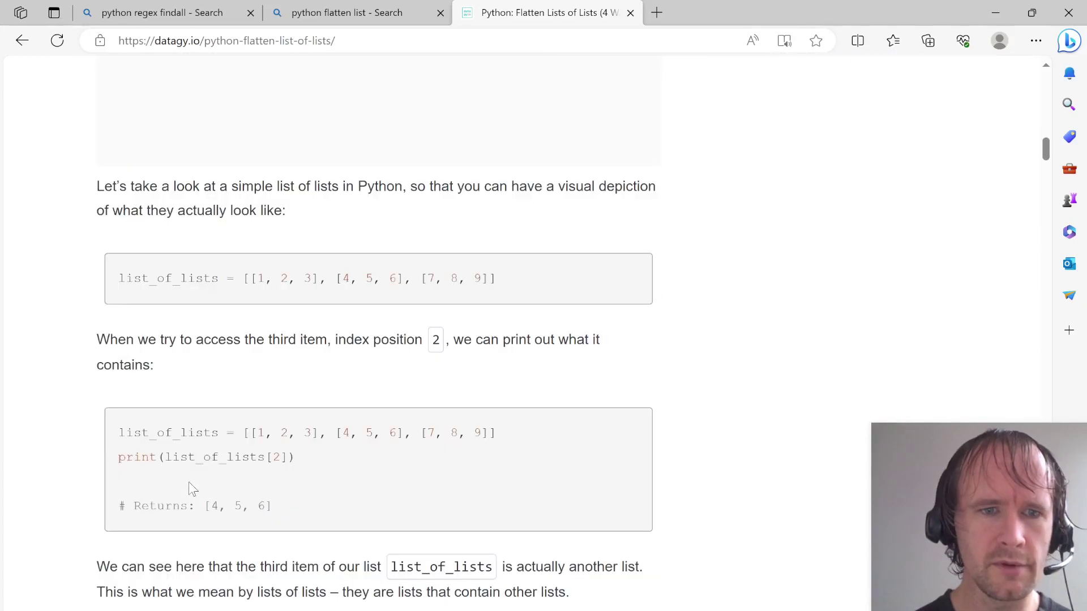
pyautogui.scroll(-4, 217, 487)
pyautogui.scroll(-11, 217, 487)
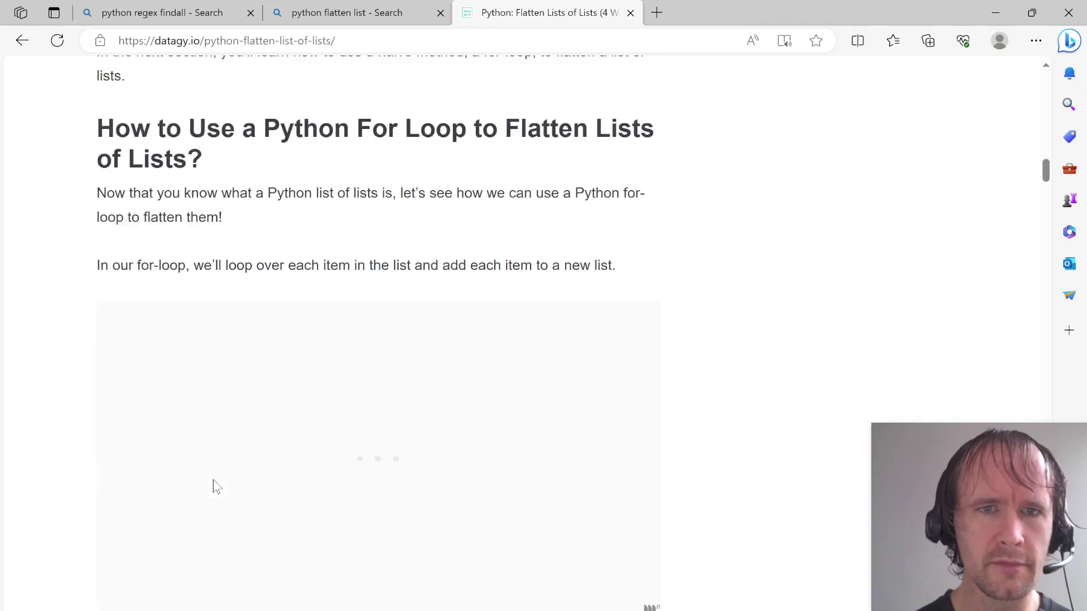
pyautogui.scroll(-5, 213, 480)
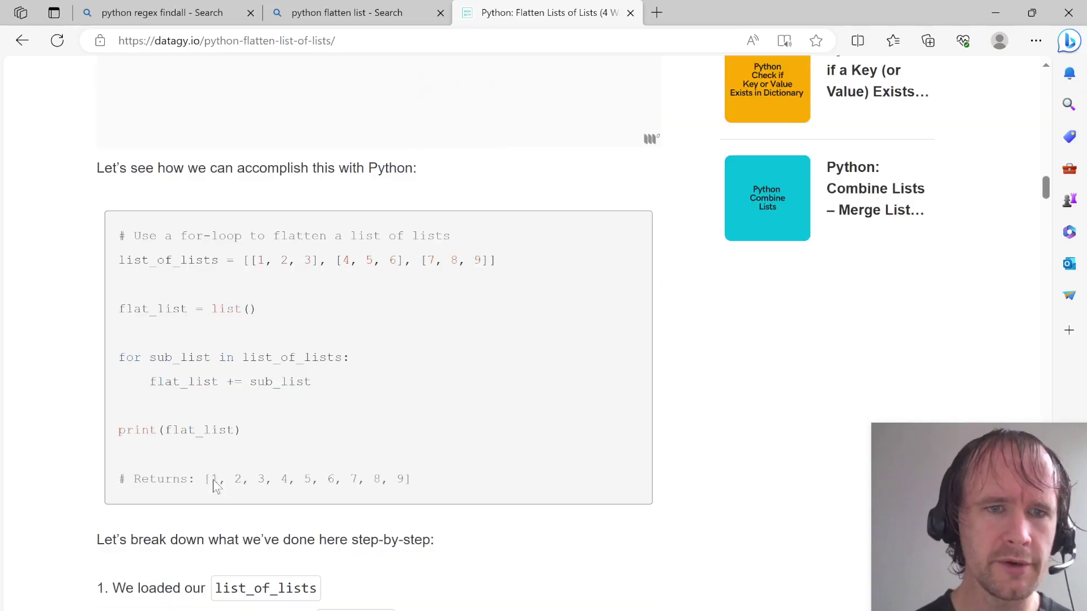
pyautogui.scroll(-1, 215, 485)
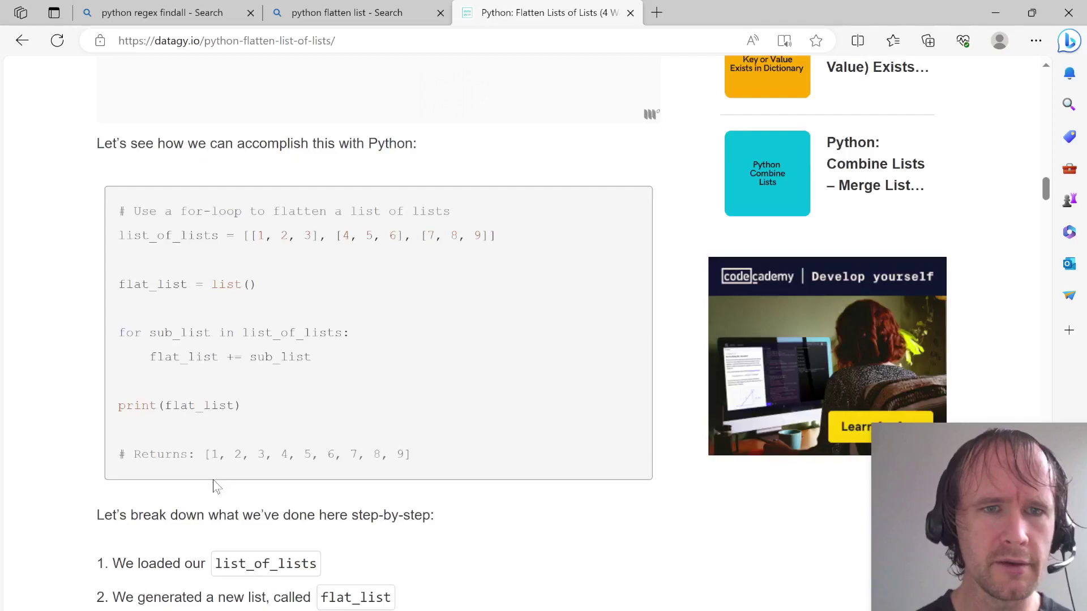
pyautogui.scroll(-9, 215, 487)
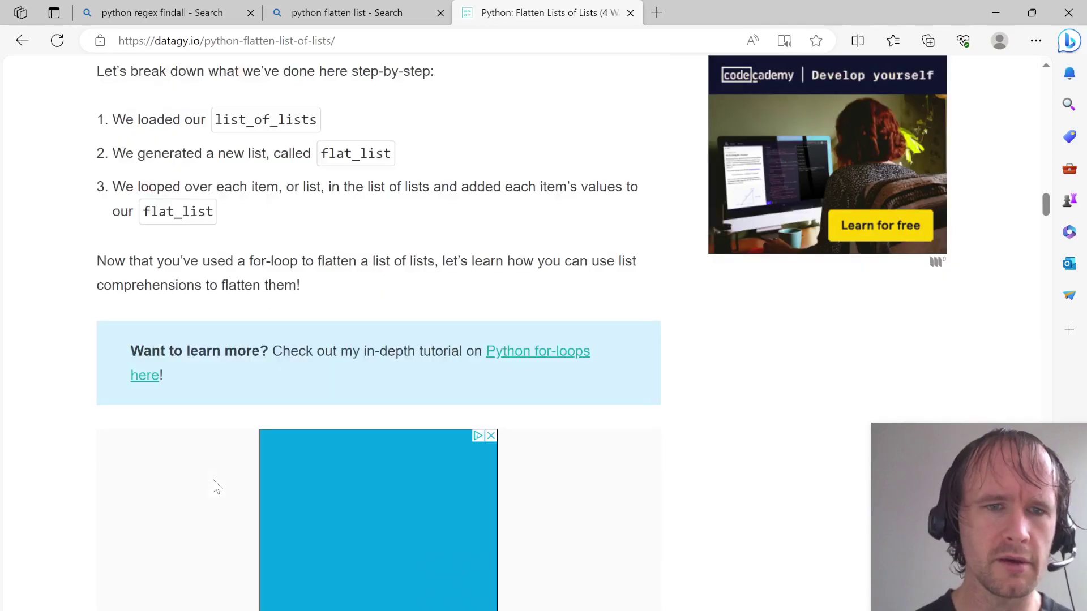
pyautogui.scroll(-8, 215, 486)
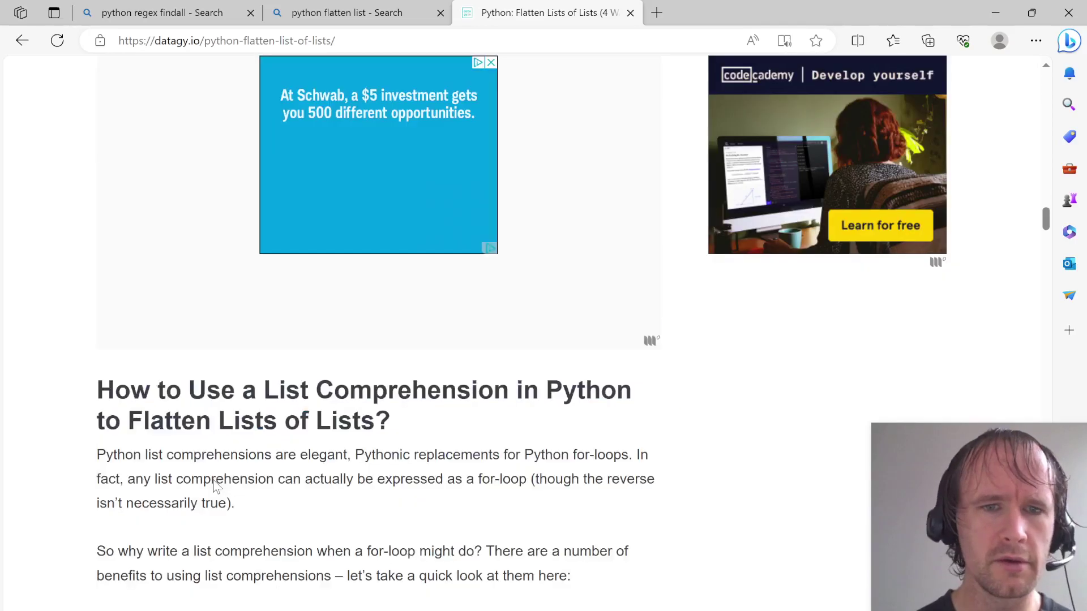
pyautogui.scroll(-7, 215, 487)
pyautogui.hotkey('ctrl', 'shift', 'Tab')
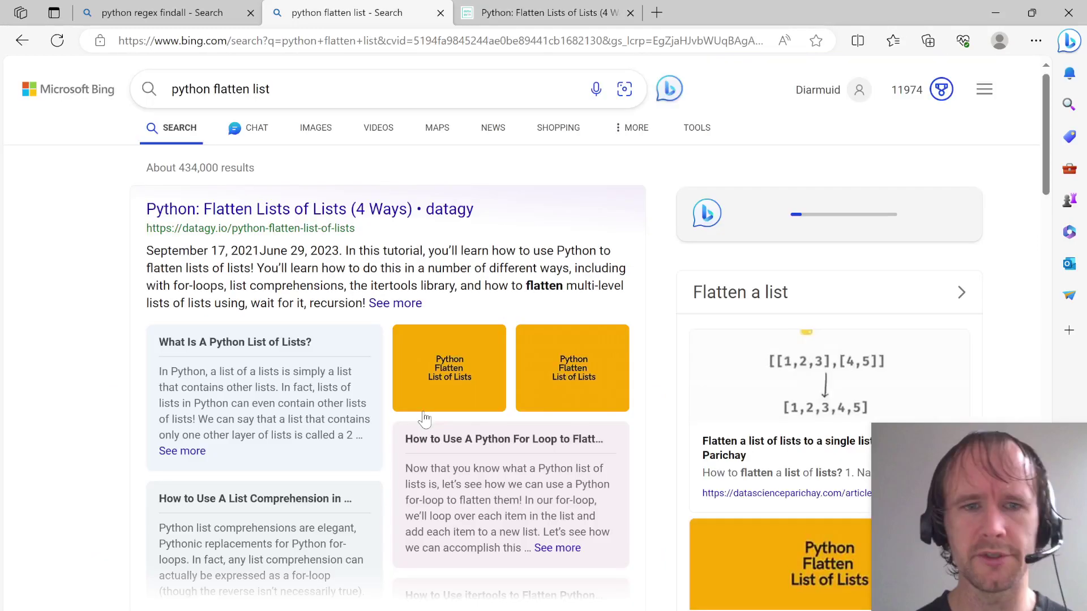
# Step: Switch back to Excel, assign the L227 nested list expression to a variable named lol and start a new code line below it
pyautogui.hotkey('alt', 'Tab')
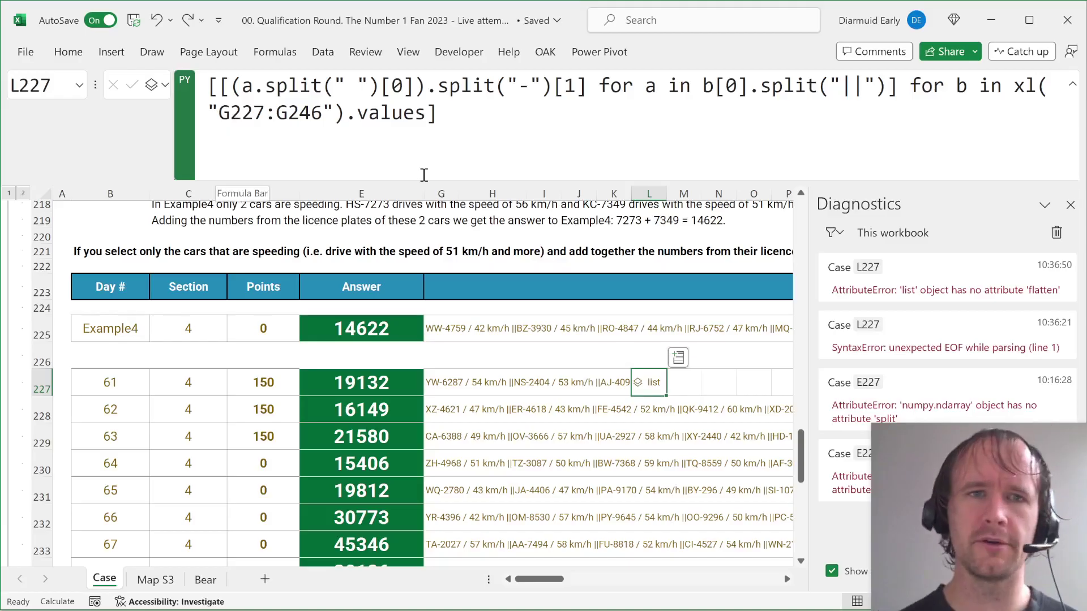
pyautogui.click(210, 85)
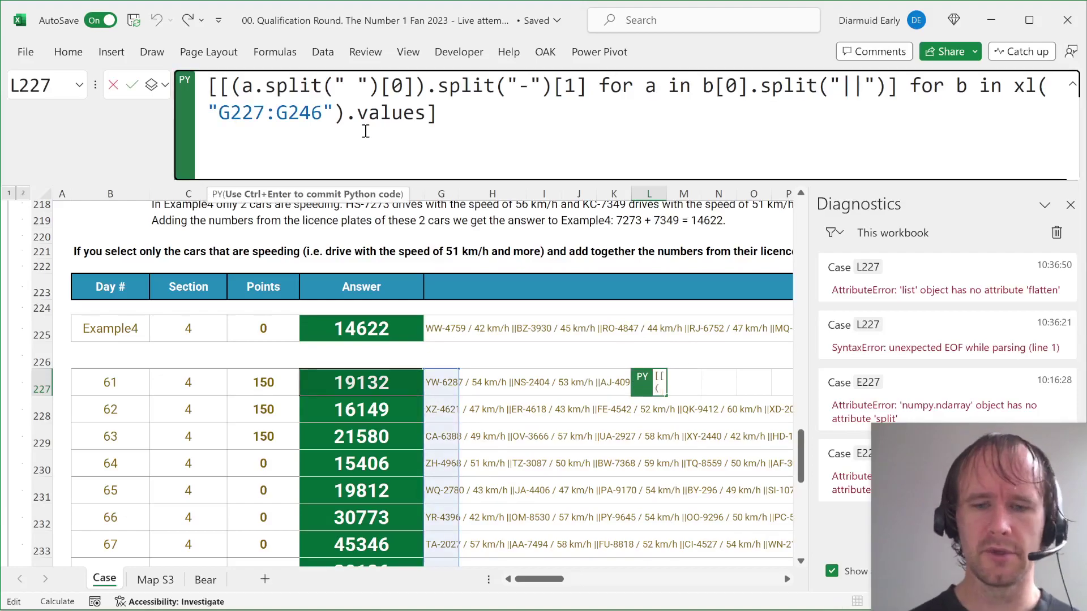
pyautogui.write('lol =')
pyautogui.click(555, 118)
pyautogui.press('Return')
# Step: Write the comprehension [c for c in d for d in lol] as the second line of the L227 code and commit it
pyautogui.write('[(')
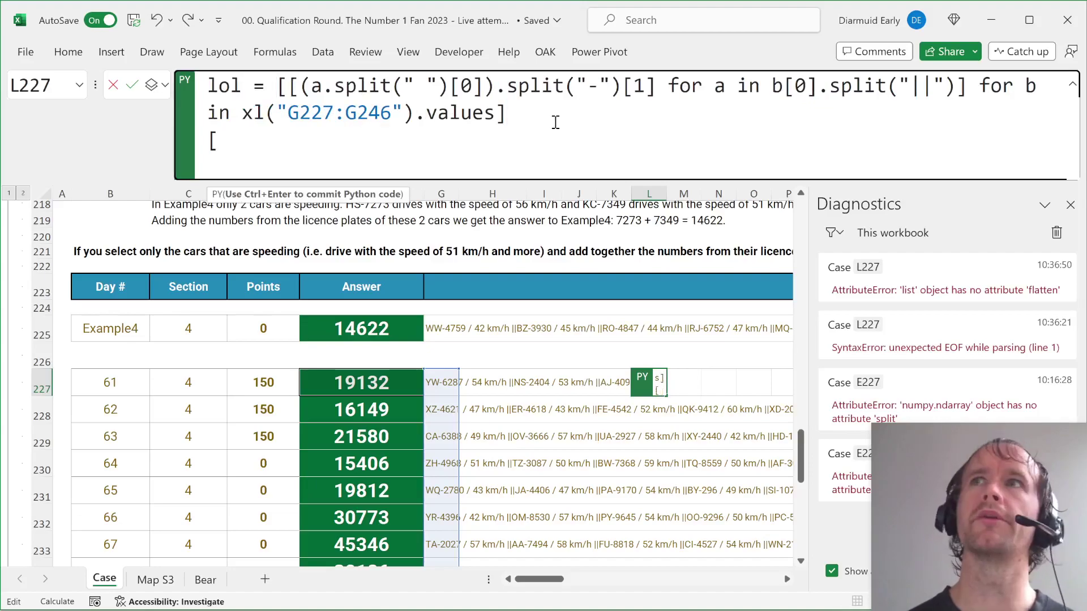
pyautogui.write('a')
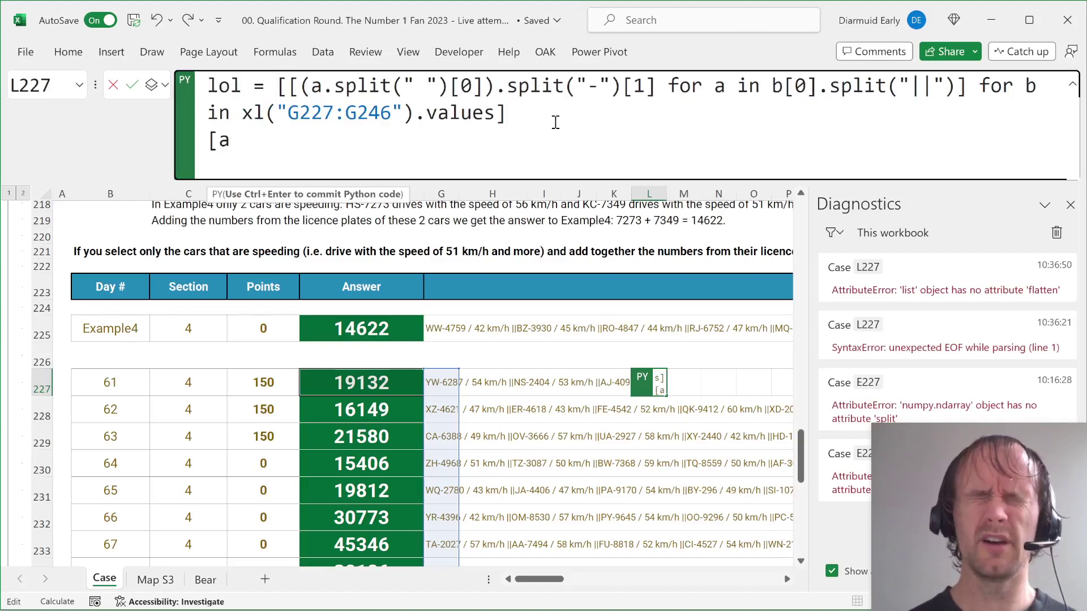
pyautogui.press('BackSpace')
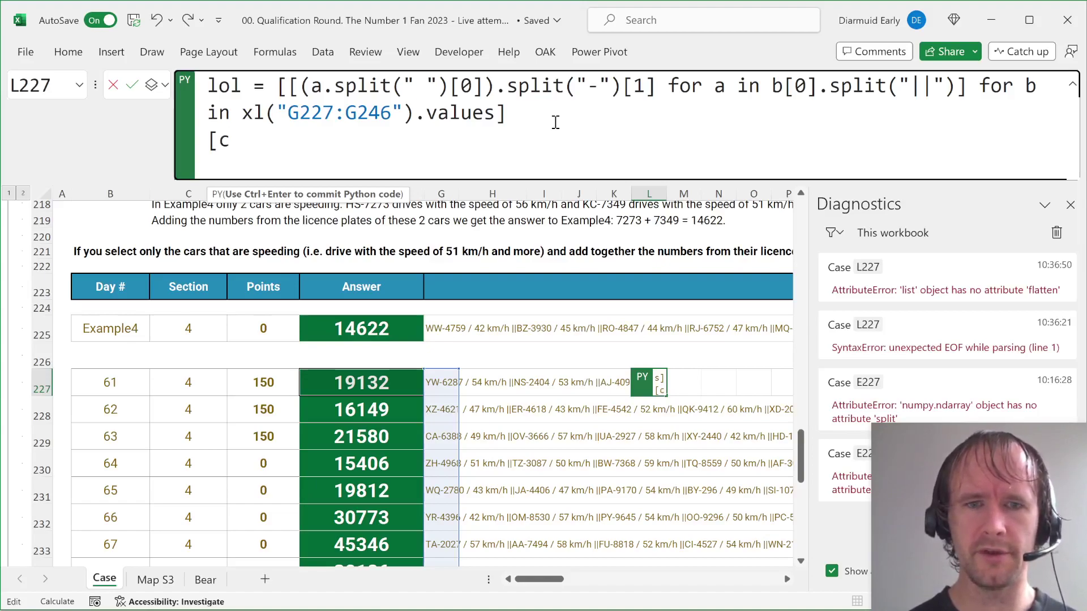
pyautogui.write('for')
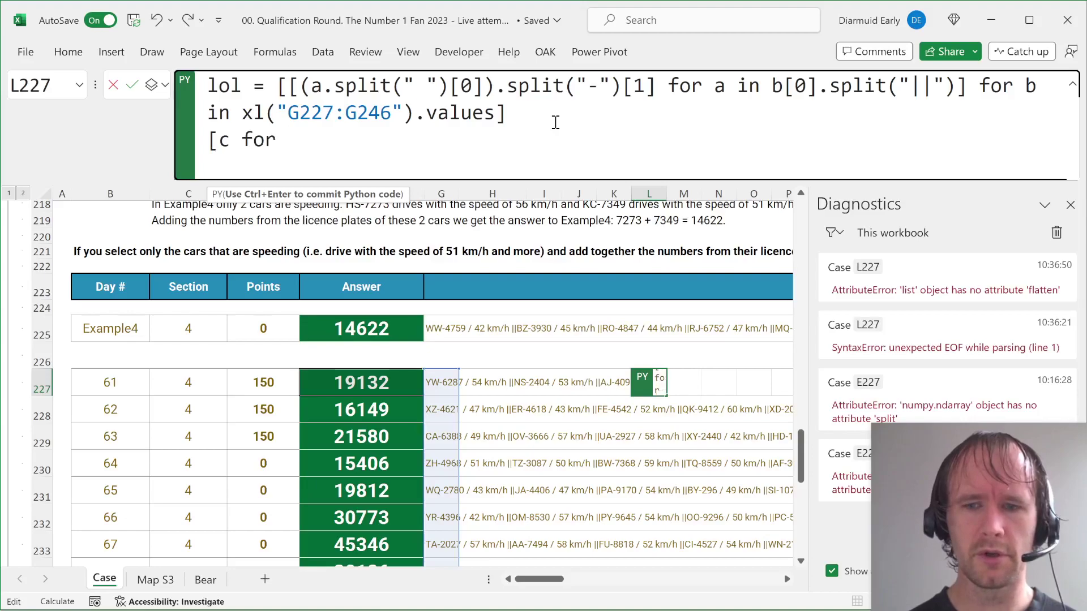
pyautogui.write(' c in')
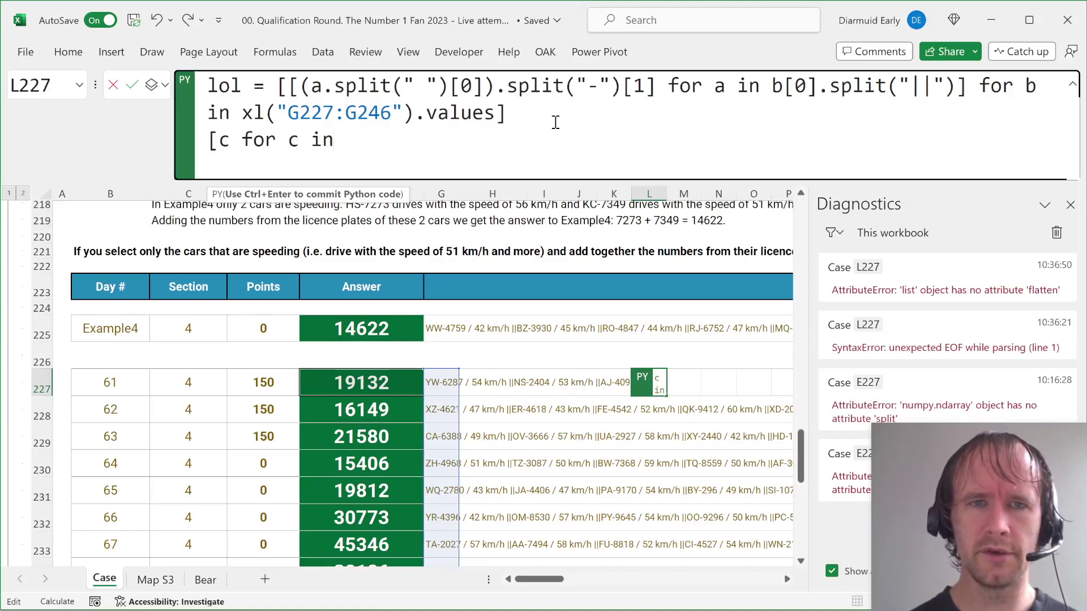
pyautogui.write(' d for ')
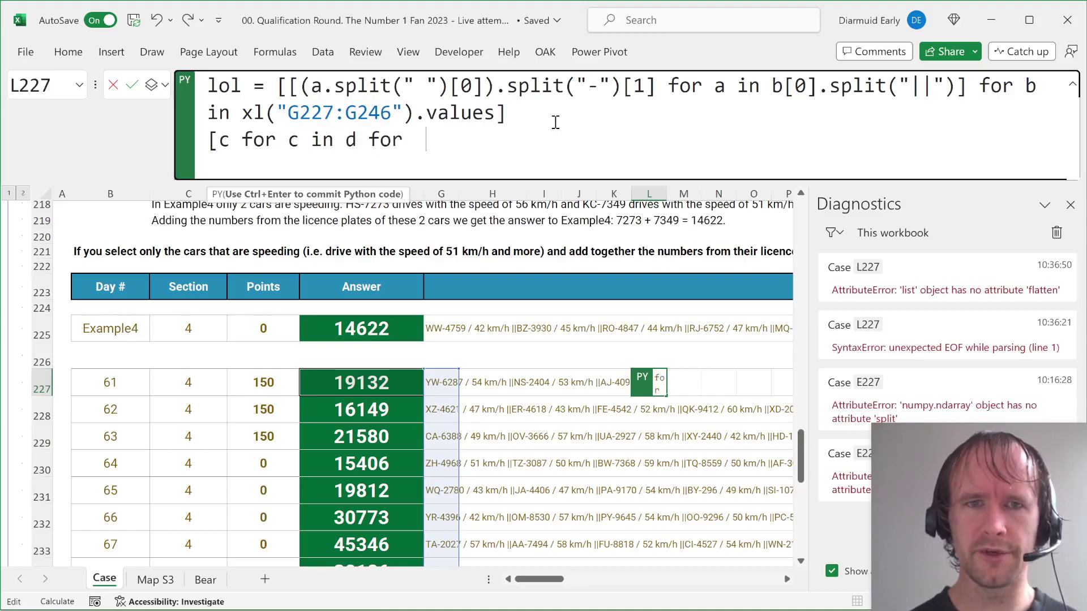
pyautogui.write('d in lol]')
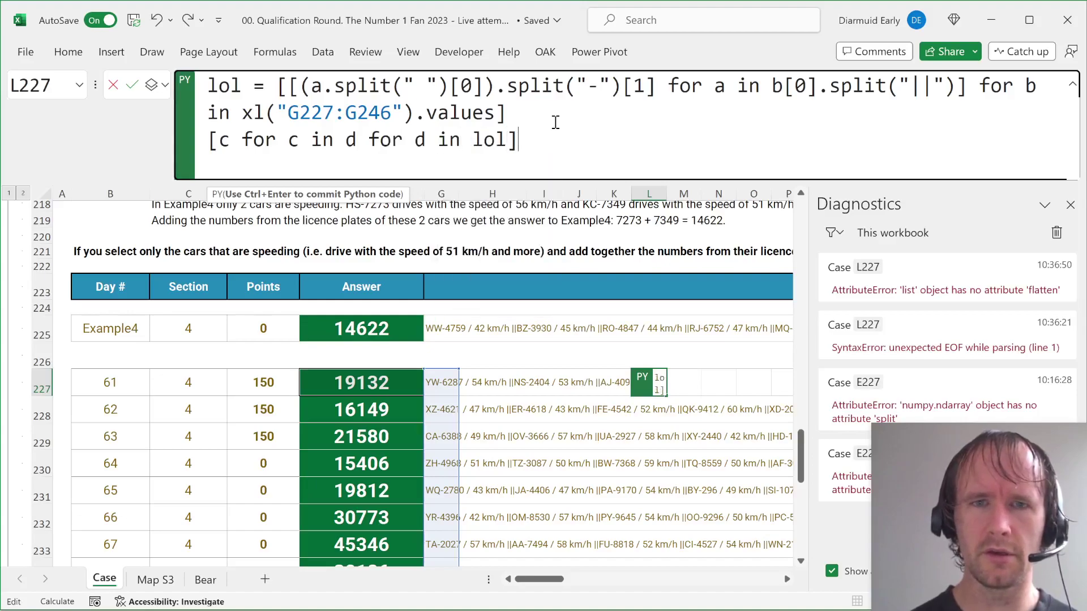
pyautogui.hotkey('ctrl', 'Return')
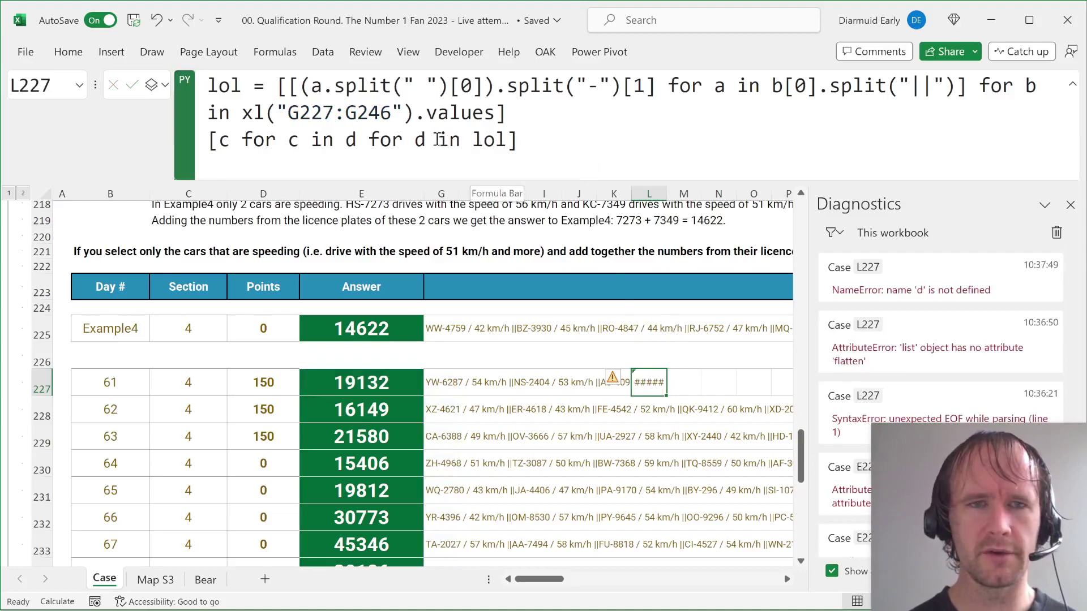
# Step: Move "for c in d" behind "for d in lol" so the second line of the L227 code reads [c for d in lol for c in d]
pyautogui.click(294, 140)
pyautogui.click(294, 140)
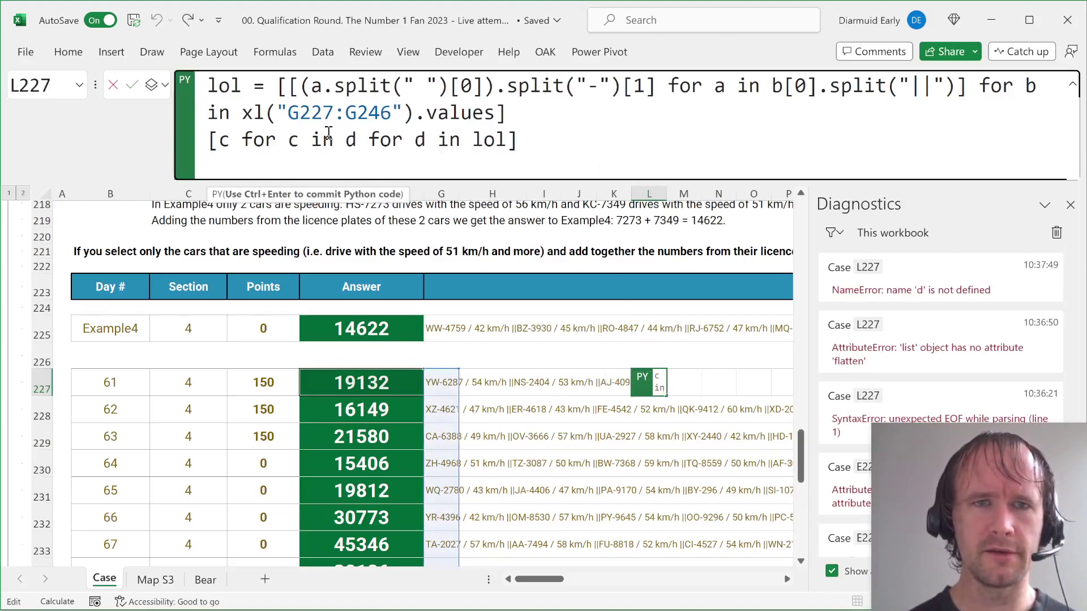
pyautogui.press('Left')
pyautogui.press('Left')
pyautogui.press('Left')
pyautogui.press('Left')
pyautogui.hotkey('shift', 'Right')
pyautogui.hotkey('shift', 'Right')
pyautogui.hotkey('shift', 'Right')
pyautogui.hotkey('shift', 'Right')
pyautogui.hotkey('shift', 'Right')
pyautogui.hotkey('shift', 'Right')
pyautogui.hotkey('shift', 'Right')
pyautogui.hotkey('shift', 'Right')
pyautogui.hotkey('shift', 'Right')
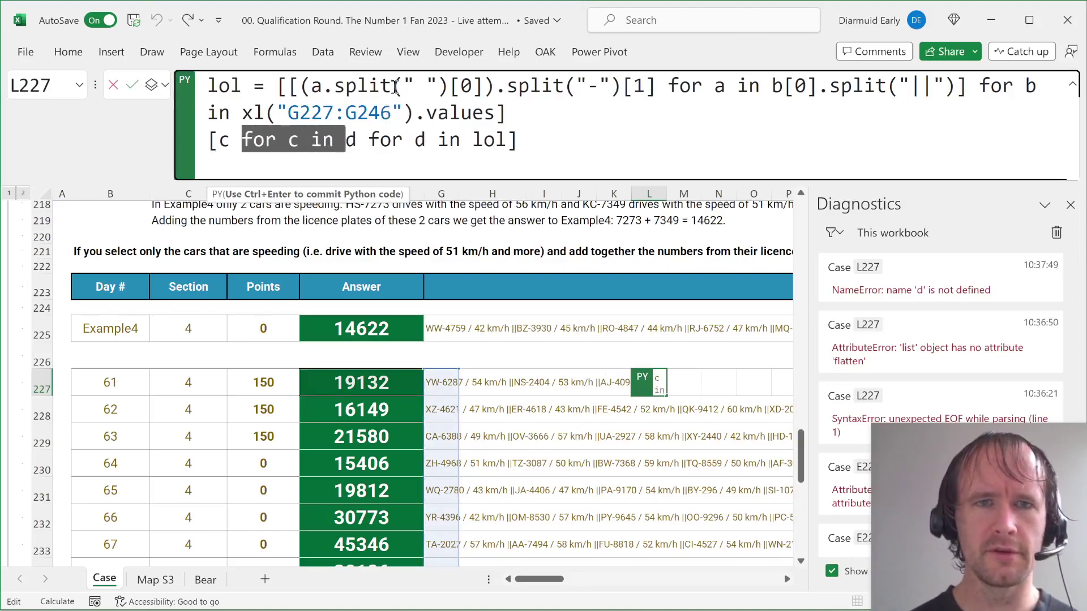
pyautogui.hotkey('shift', 'Right')
pyautogui.hotkey('shift', 'Right')
pyautogui.hotkey('ctrl', 'c')
pyautogui.press('Delete')
pyautogui.press('Right')
pyautogui.press('Right')
pyautogui.press('Right')
pyautogui.press('Right')
pyautogui.press('Right')
pyautogui.press('Right')
pyautogui.press('Right')
pyautogui.press('Right')
pyautogui.press('Right')
pyautogui.press('Right')
pyautogui.press('Right')
pyautogui.press('Right')
pyautogui.hotkey('ctrl', 'v')
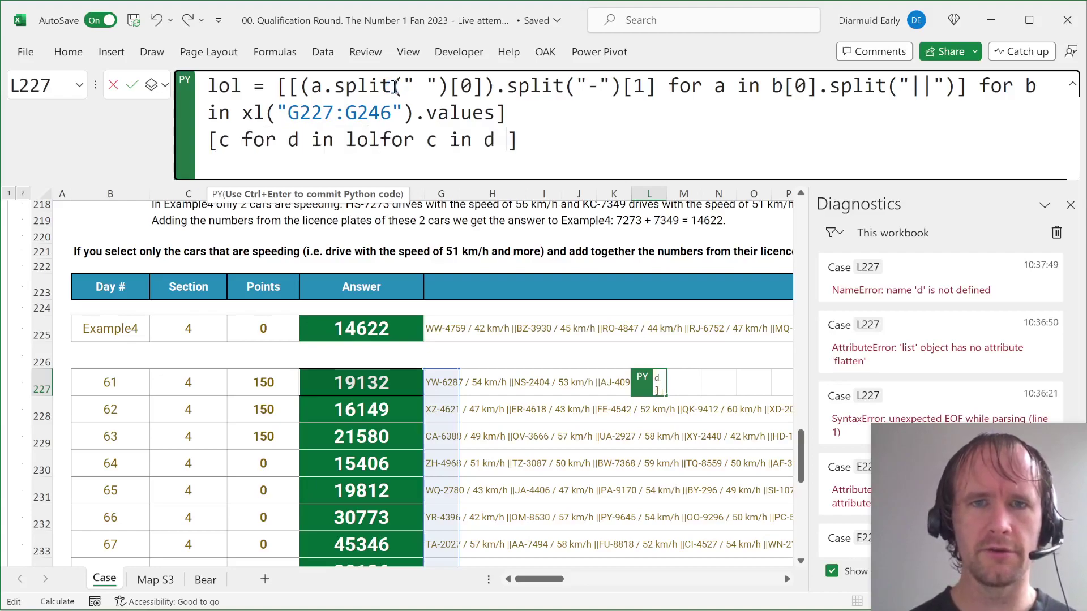
pyautogui.press('BackSpace')
pyautogui.click(380, 139)
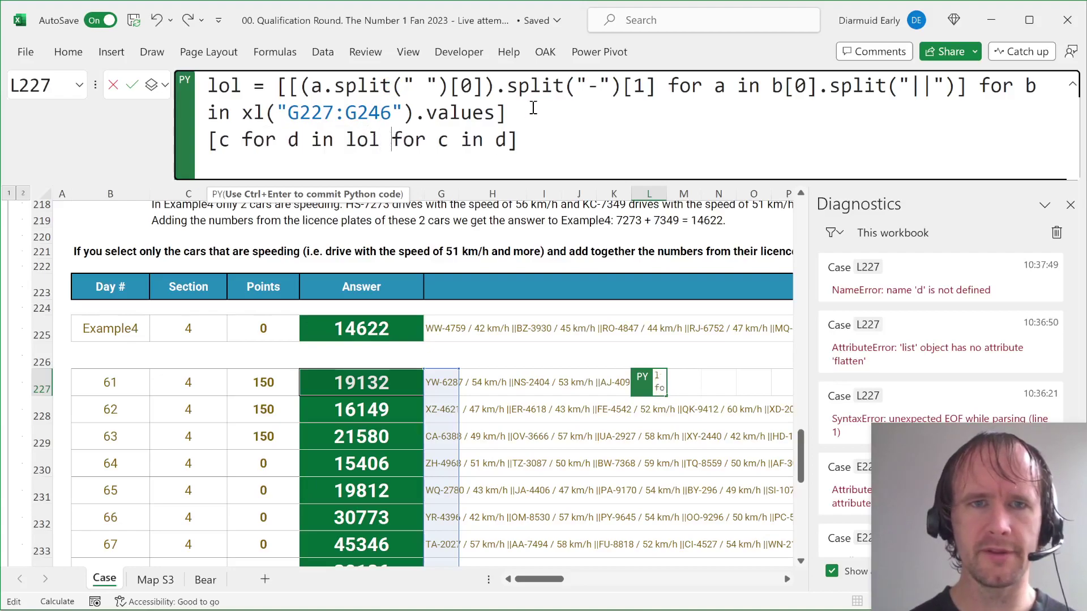
# Step: Commit the flattening comprehension in L227 and preview the contents of the resulting list
pyautogui.hotkey('ctrl', 'Return')
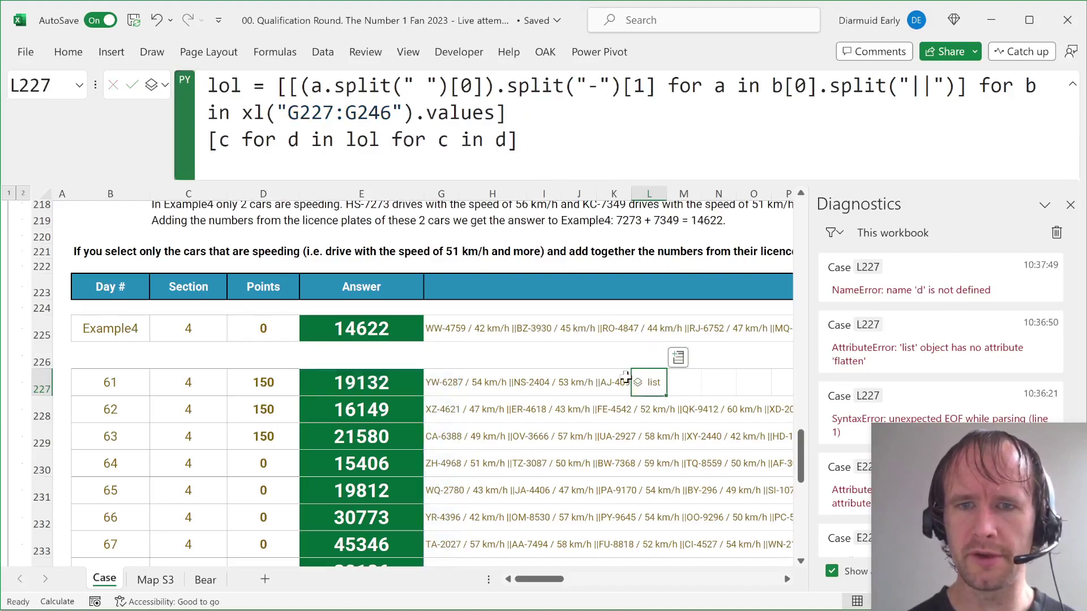
pyautogui.click(638, 383)
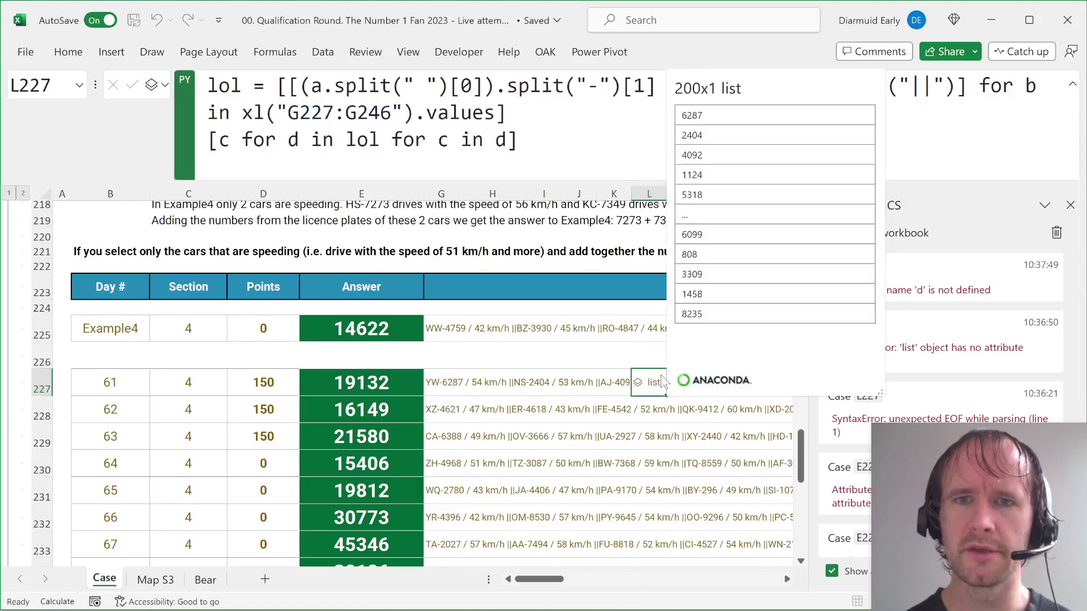
pyautogui.click(588, 344)
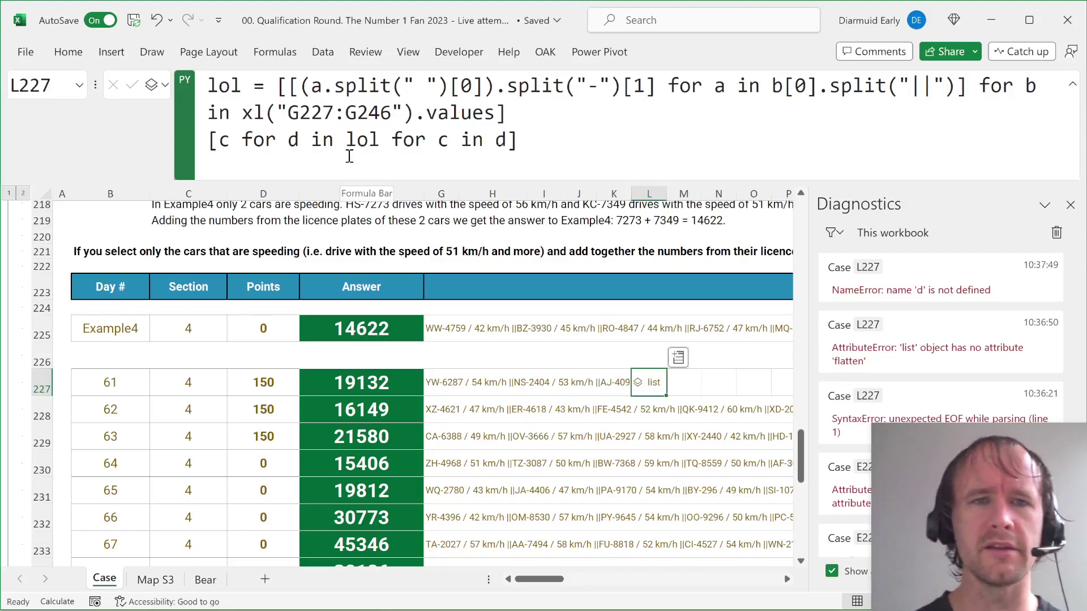
# Step: Wrap the comprehension on the second line of the L227 code in "".join( ) and commit it
pyautogui.click(211, 140)
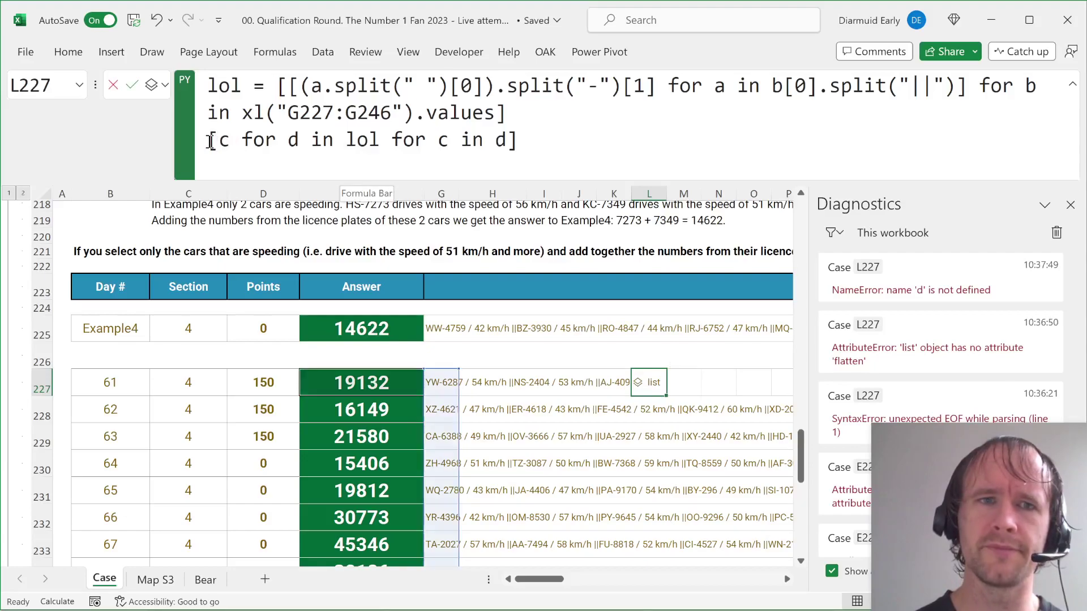
pyautogui.write('""')
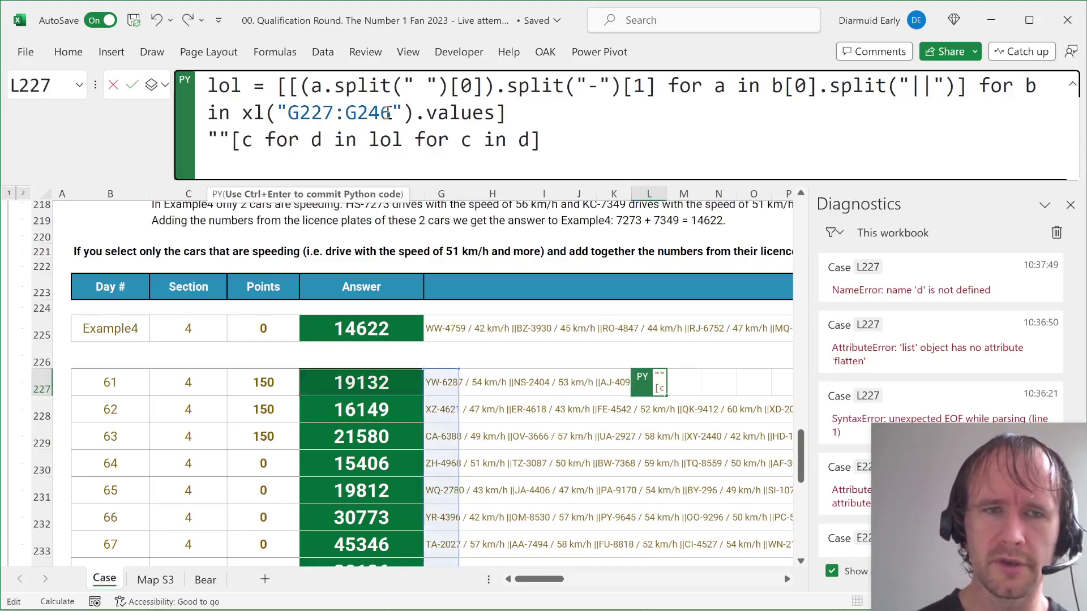
pyautogui.write('.join(')
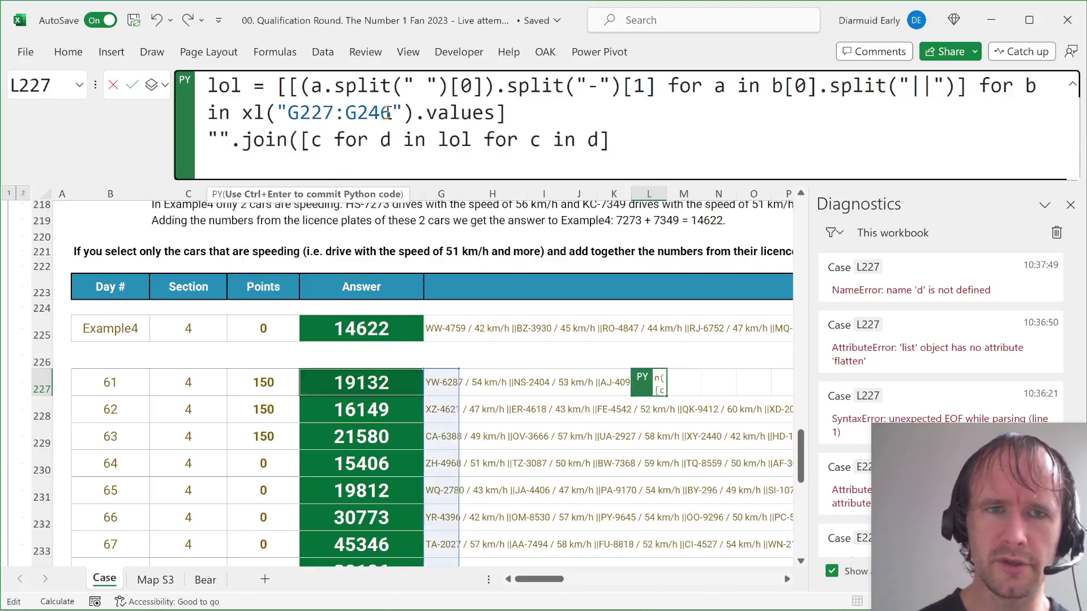
pyautogui.click(632, 145)
pyautogui.write(')')
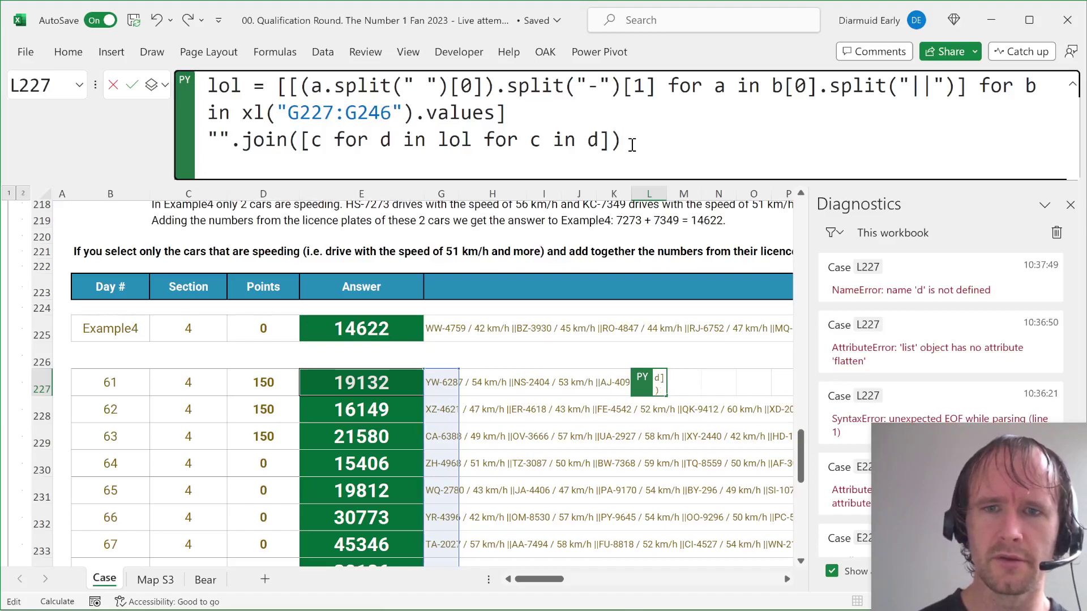
pyautogui.hotkey('ctrl', 'Return')
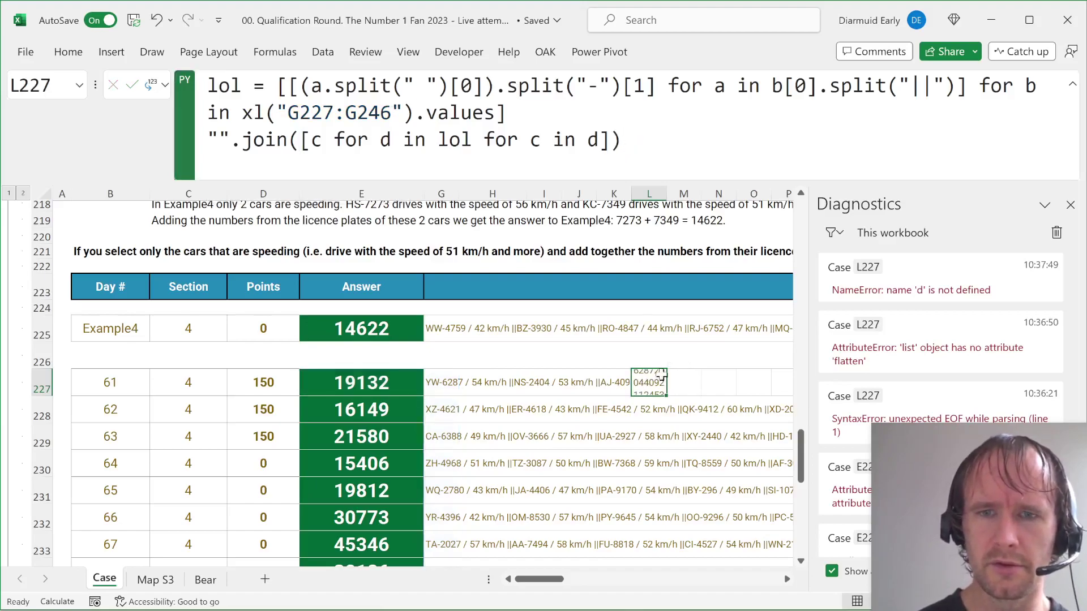
# Step: Turn off text wrapping in L227 and look along the joined digit string
pyautogui.hotkey('alt', 'h')
pyautogui.press('w')
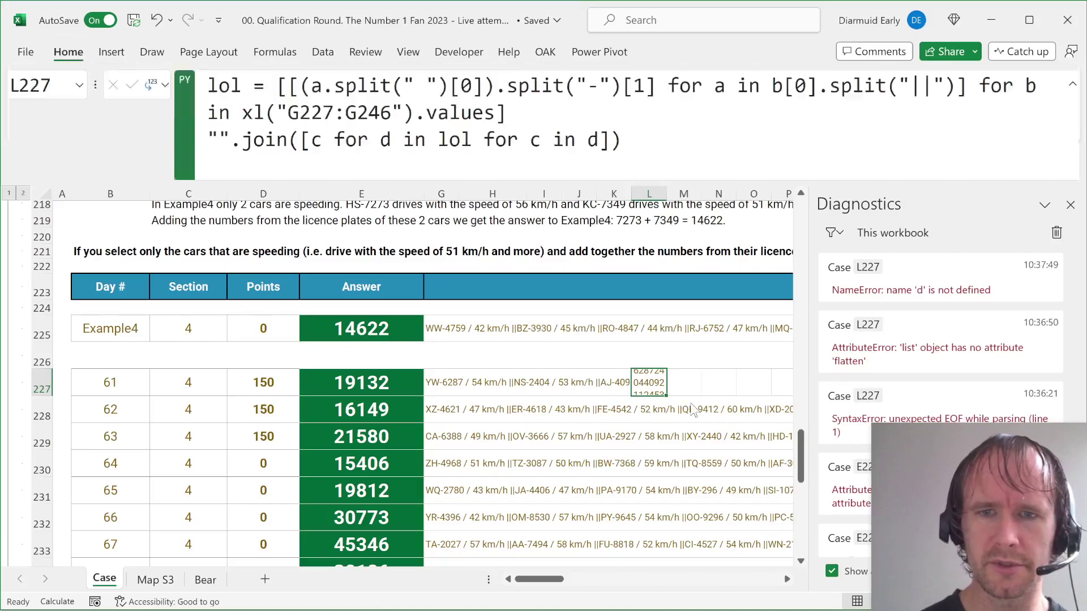
pyautogui.hscroll(2, 684, 416)
pyautogui.hscroll(3, 683, 419)
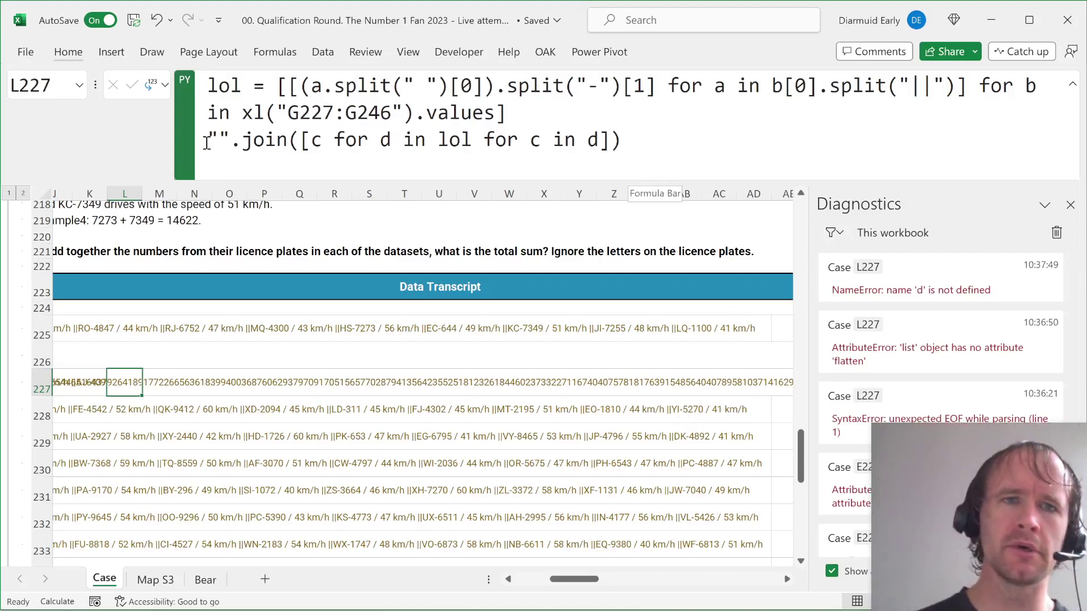
# Step: Append .count("1") to the join expression in the L227 code and commit it
pyautogui.click(649, 146)
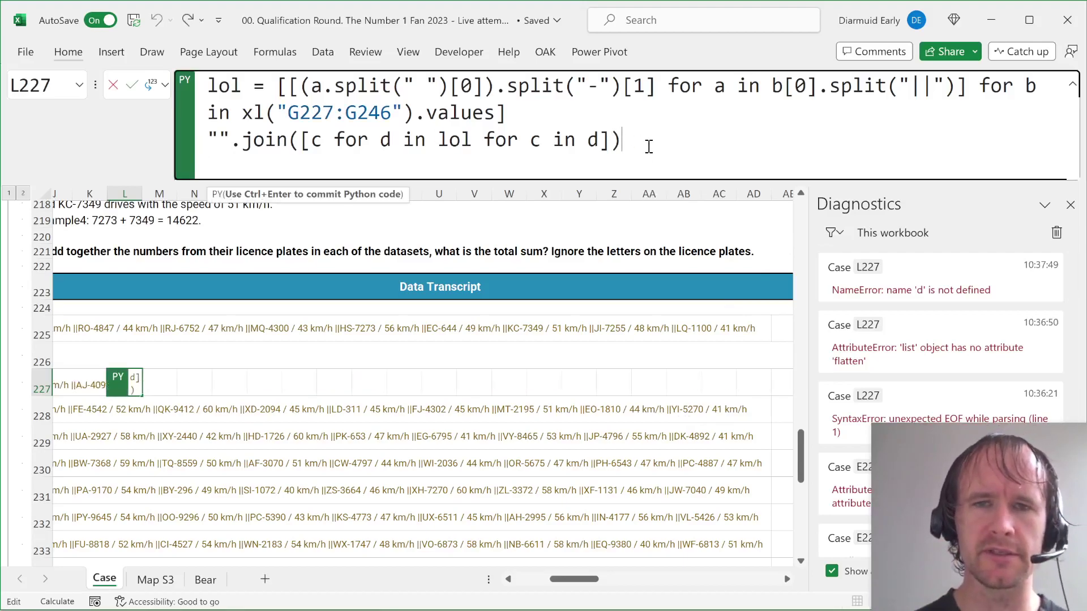
pyautogui.write('.coun')
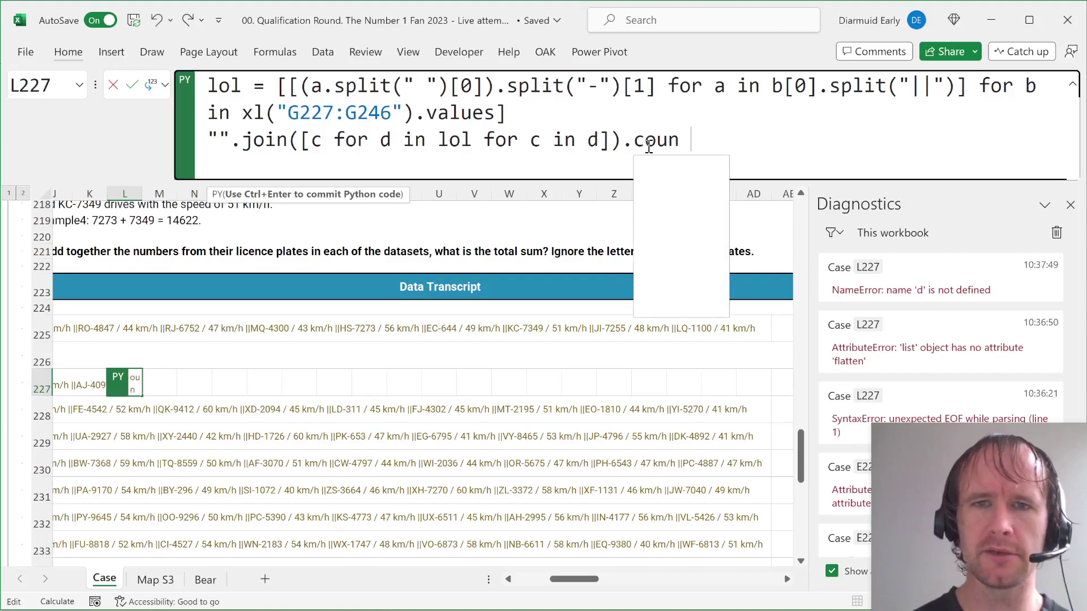
pyautogui.write('t("1')
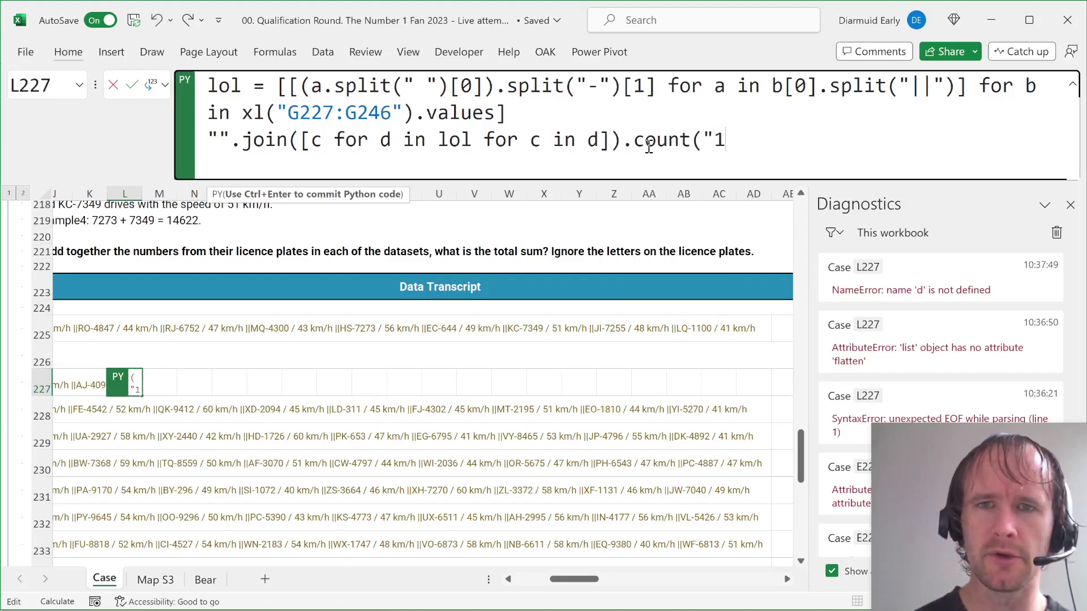
pyautogui.write('")')
pyautogui.hotkey('ctrl', 'Return')
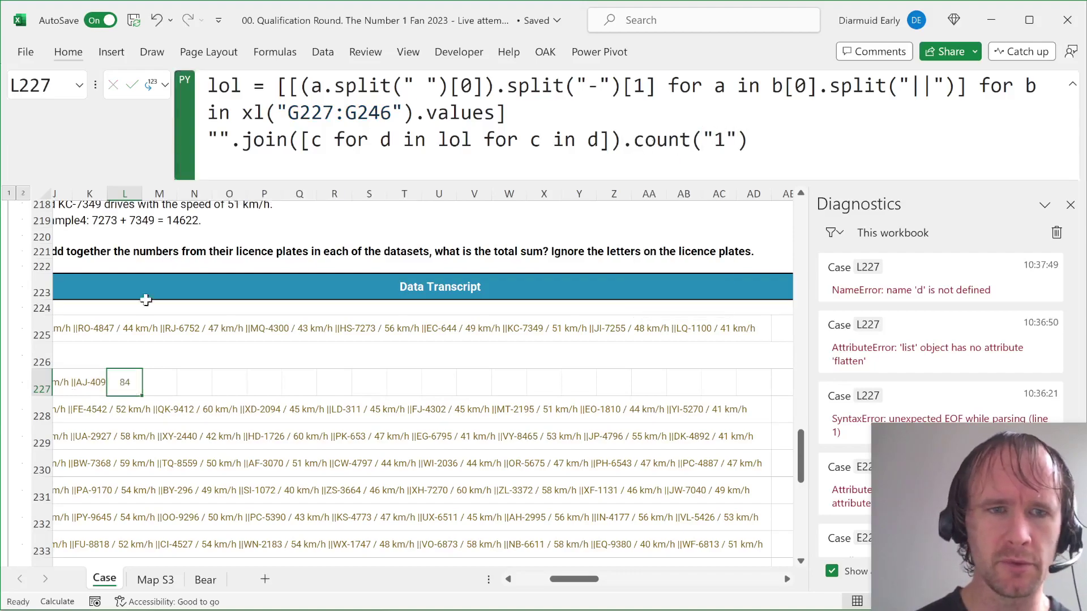
# Step: Start turning the count line into a list comprehension: add an opening bracket, replace "1" with num and append "for num in"
pyautogui.click(208, 140)
pyautogui.write('[')
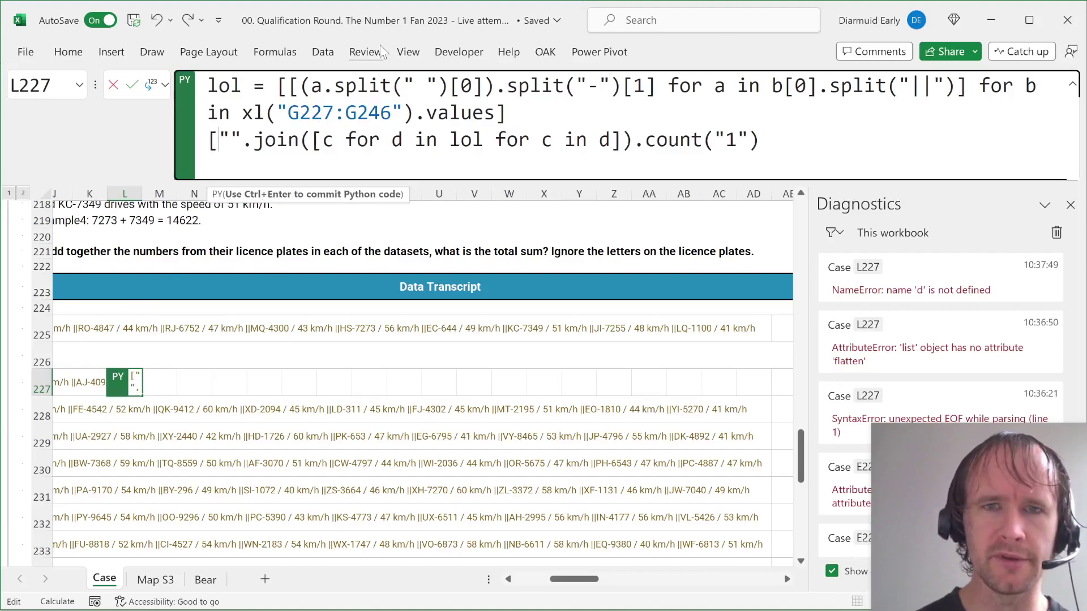
pyautogui.click(749, 140)
pyautogui.press('BackSpace')
pyautogui.press('BackSpace')
pyautogui.press('BackSpace')
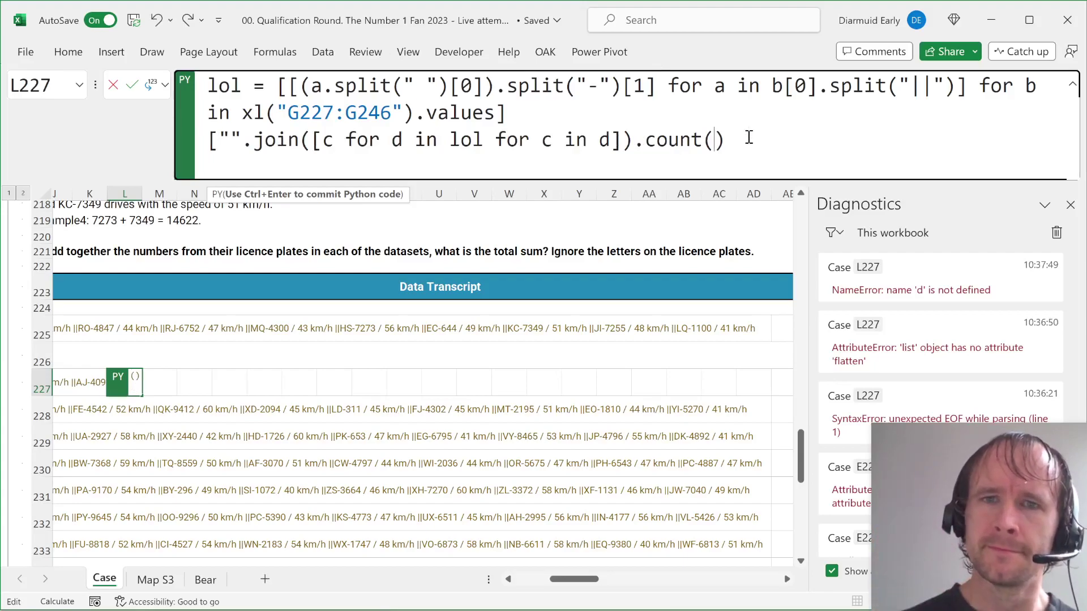
pyautogui.write('num')
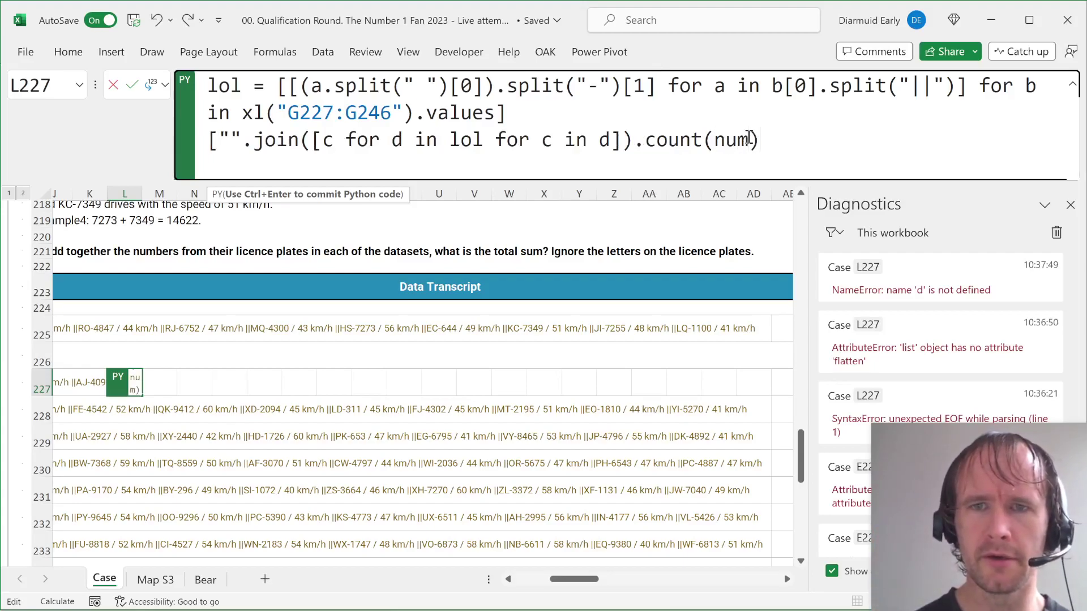
pyautogui.press('Right')
pyautogui.write('for nu')
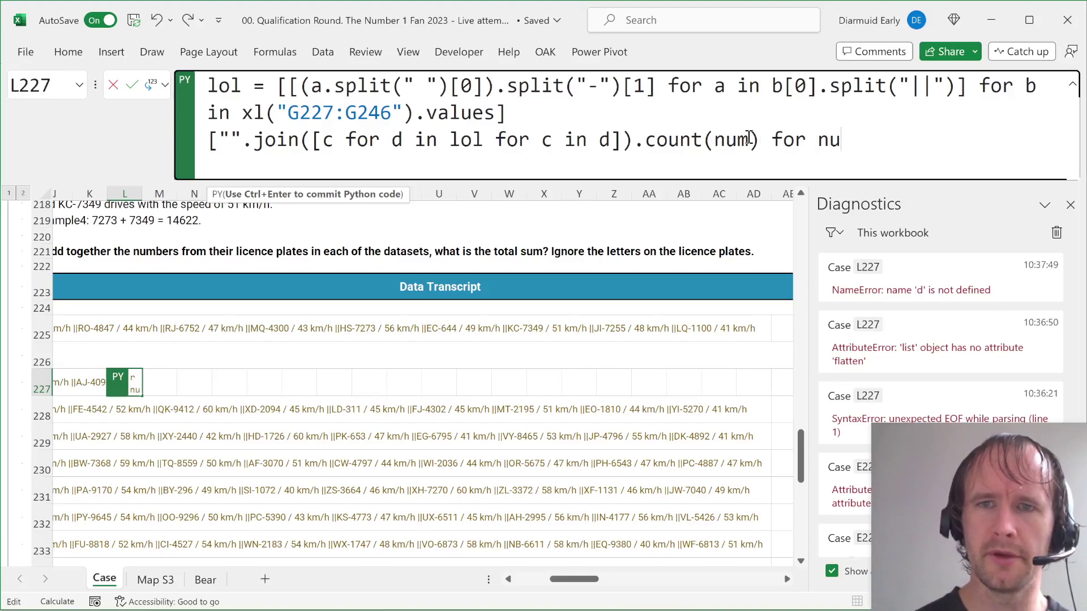
pyautogui.write('m i n')
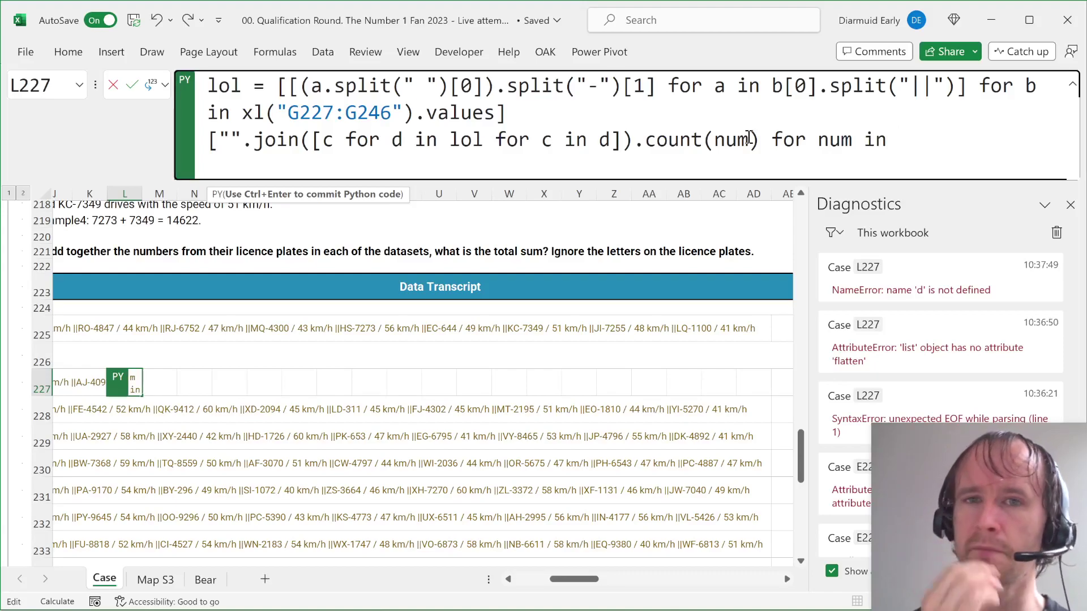
# Step: Make each comprehension element a [num, count] pair and start the digit string "0123456 as the sequence for num
pyautogui.click(211, 140)
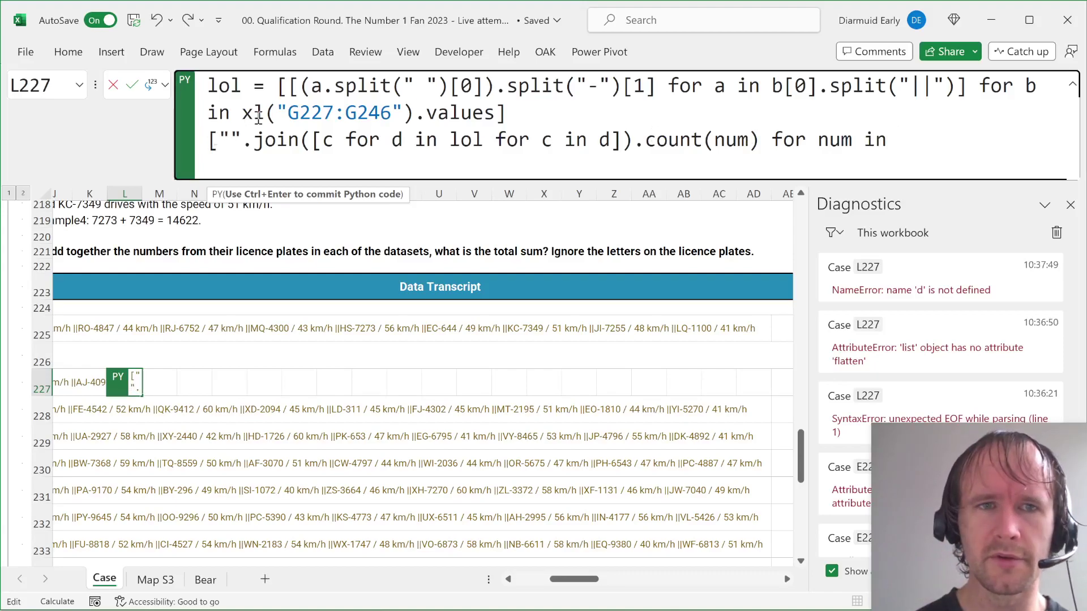
pyautogui.write('[')
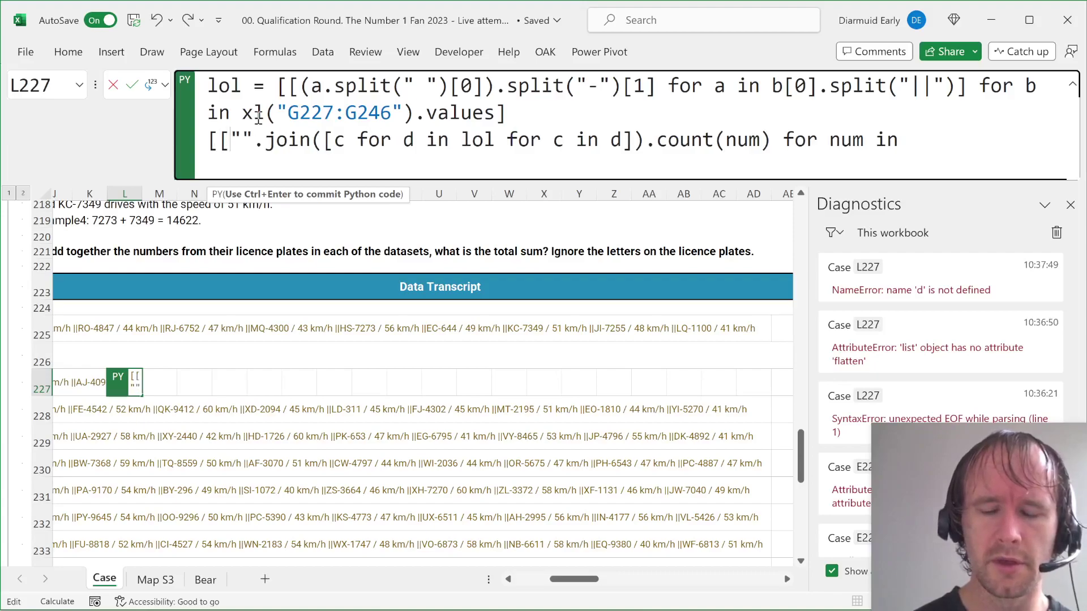
pyautogui.write('num,')
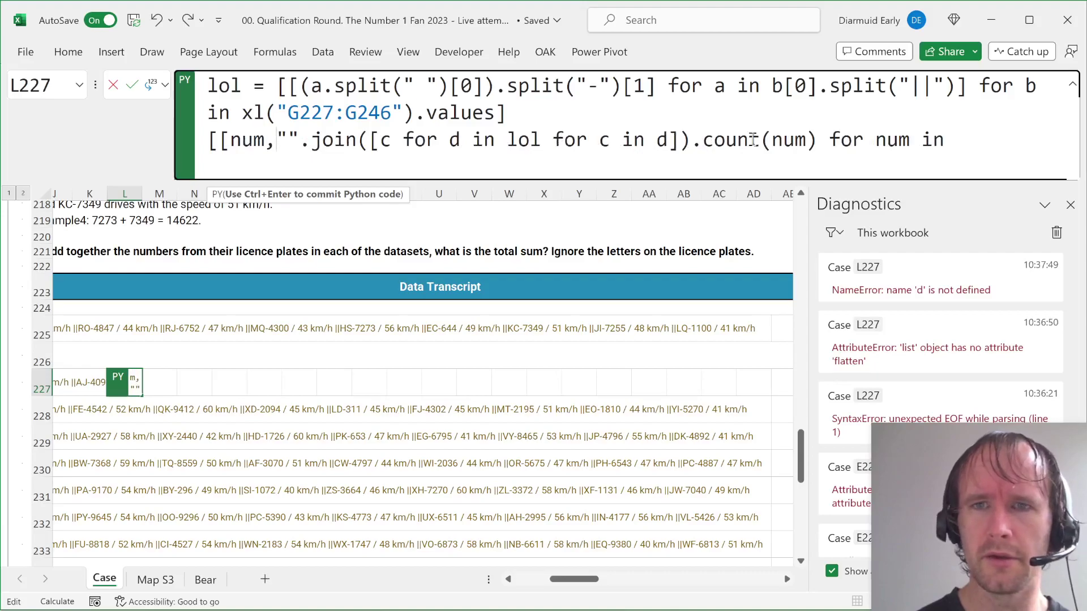
pyautogui.click(816, 140)
pyautogui.write('] for num in ')
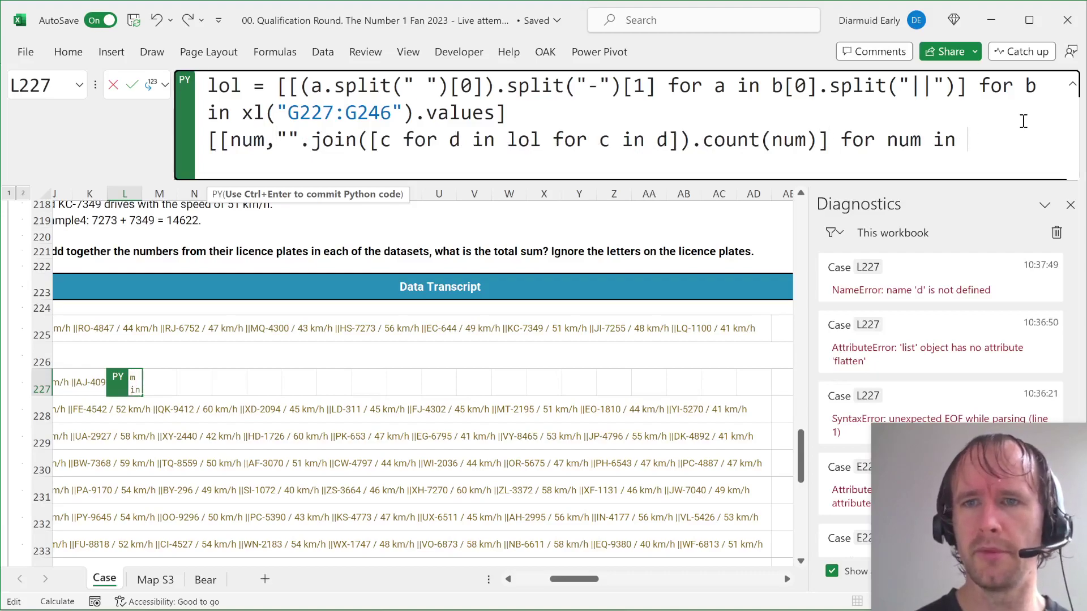
pyautogui.write('"0123456')
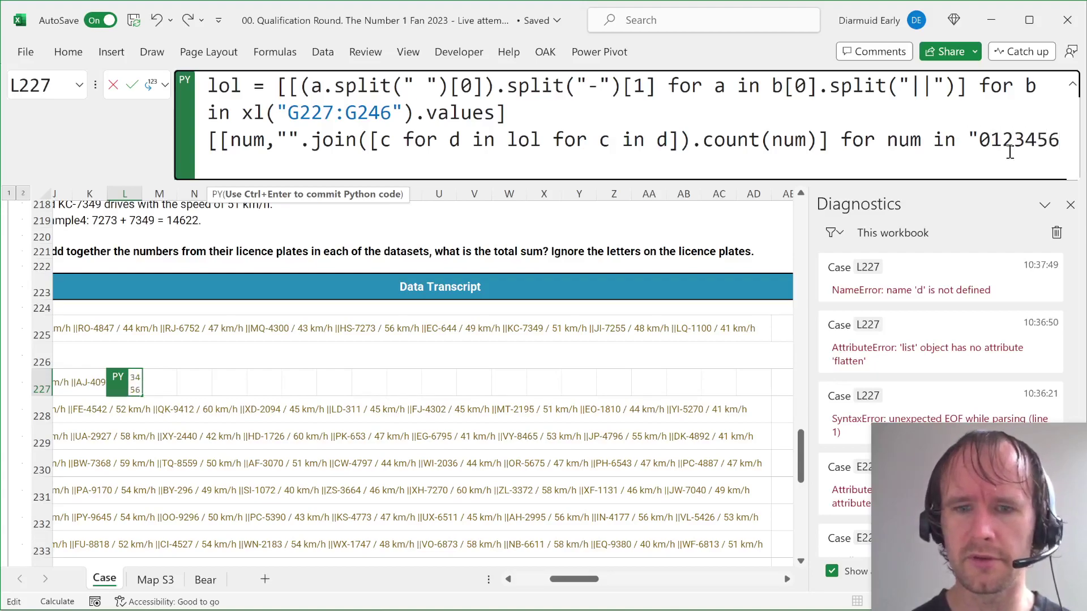
pyautogui.write('789"]')
pyautogui.hotkey('ctrl', 'Return')
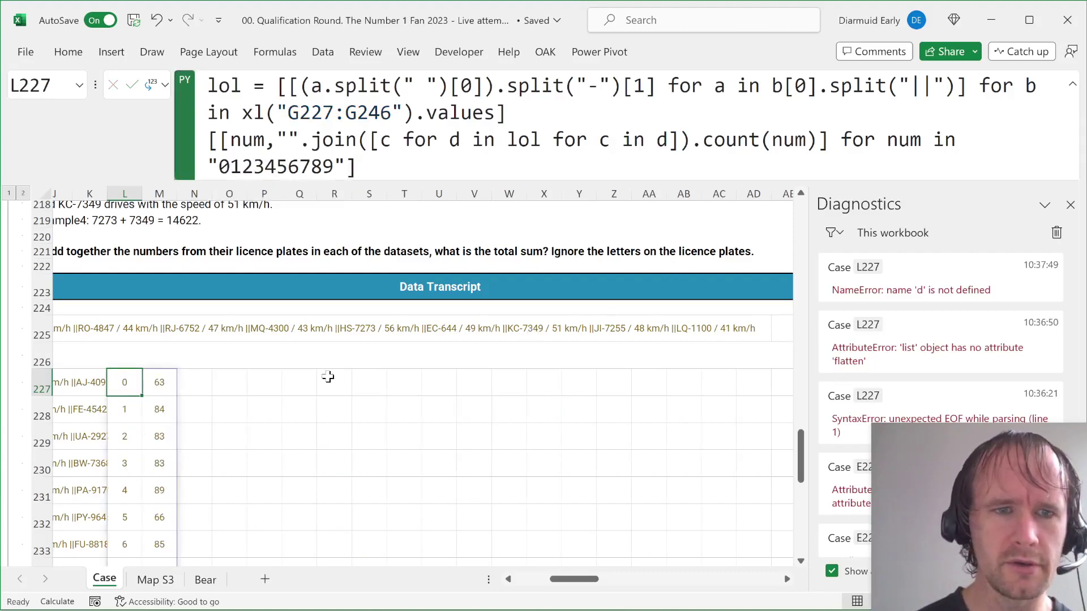
pyautogui.press('Right')
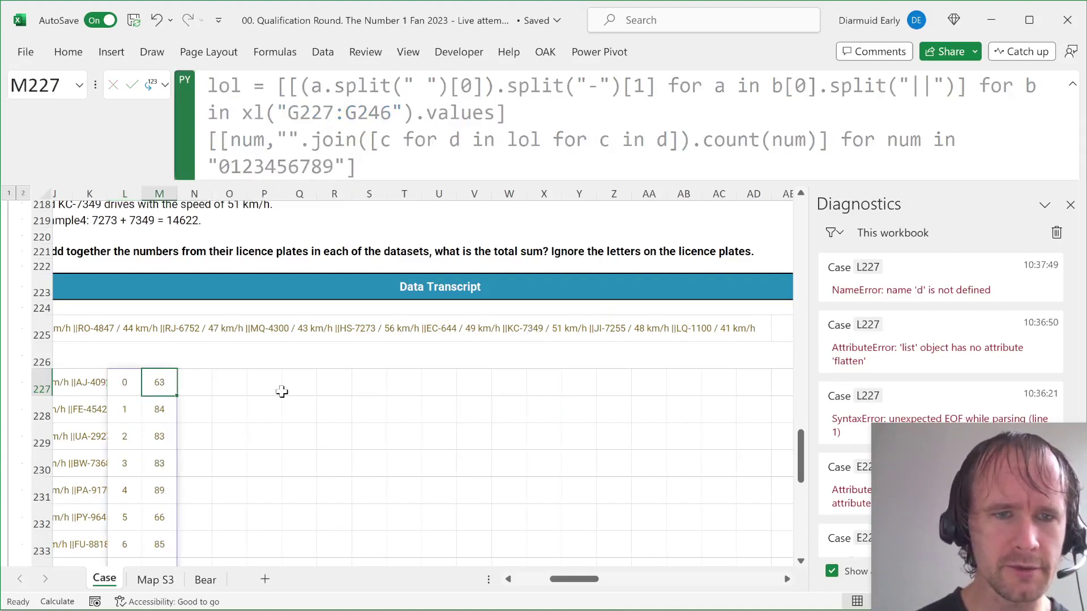
pyautogui.hotkey('ctrl', 'shift', 'Down')
pyautogui.press('Left')
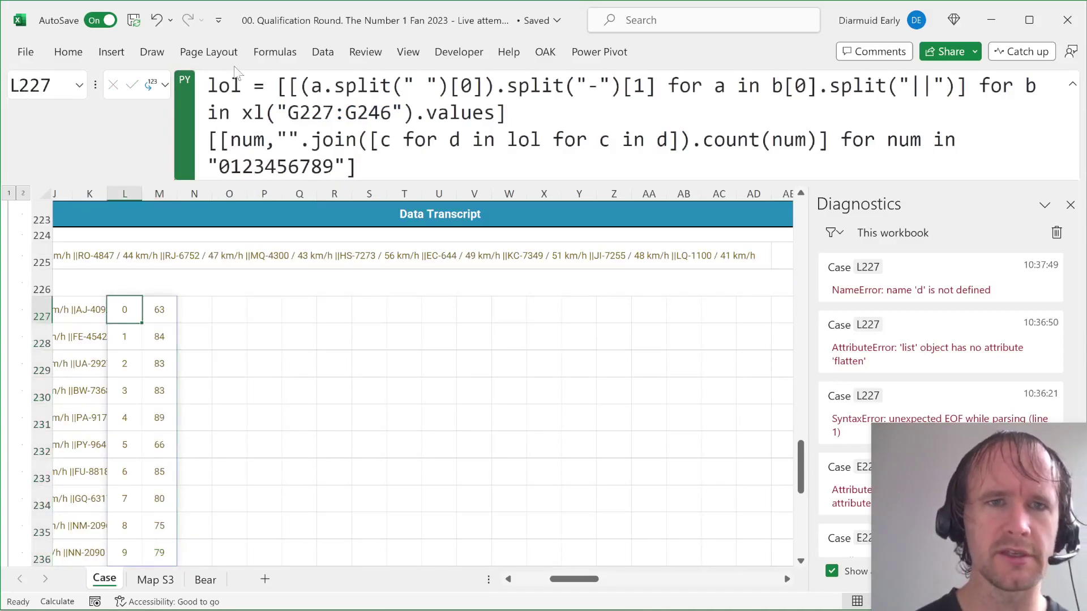
# Step: Wrap the digit-count list in the L227 Python formula in sorted() and run it
pyautogui.press('F2')
pyautogui.press('Up')
pyautogui.press('Home')
pyautogui.write('sorted(')
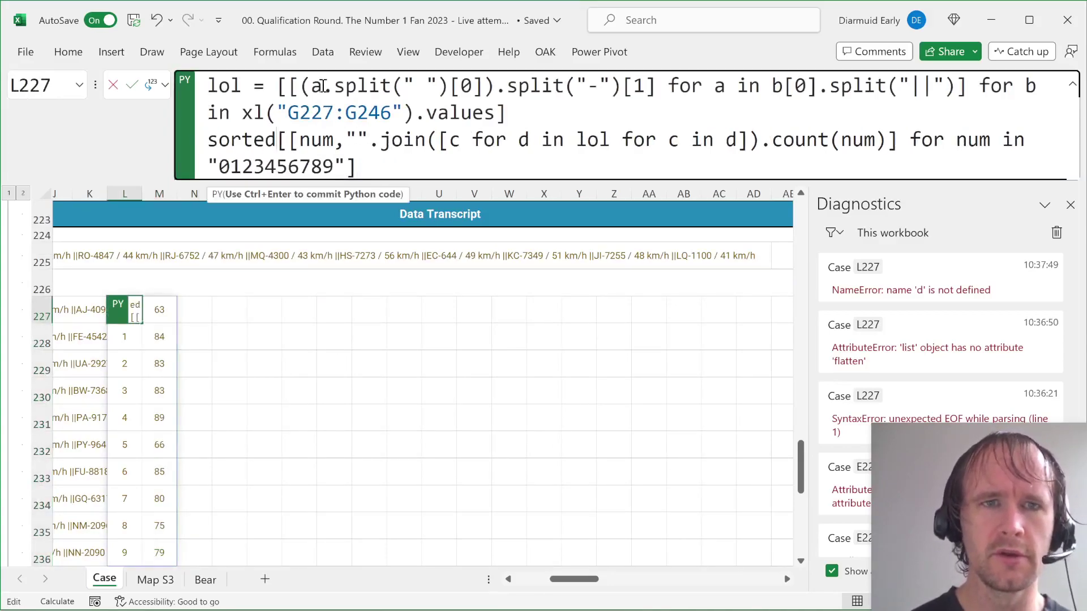
pyautogui.click(385, 173)
pyautogui.write(')')
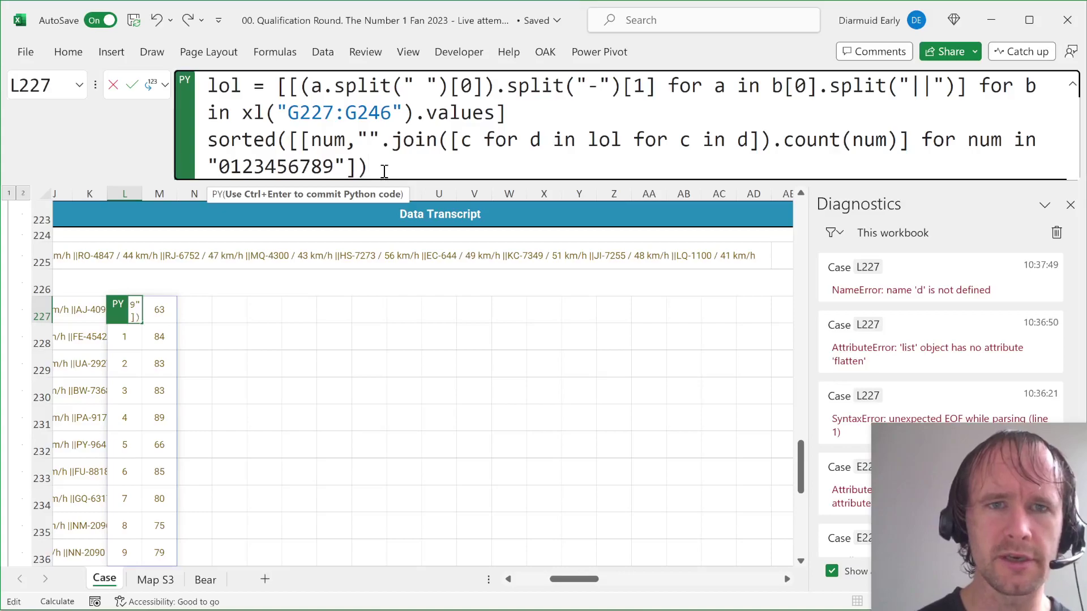
pyautogui.hotkey('ctrl', 'Return')
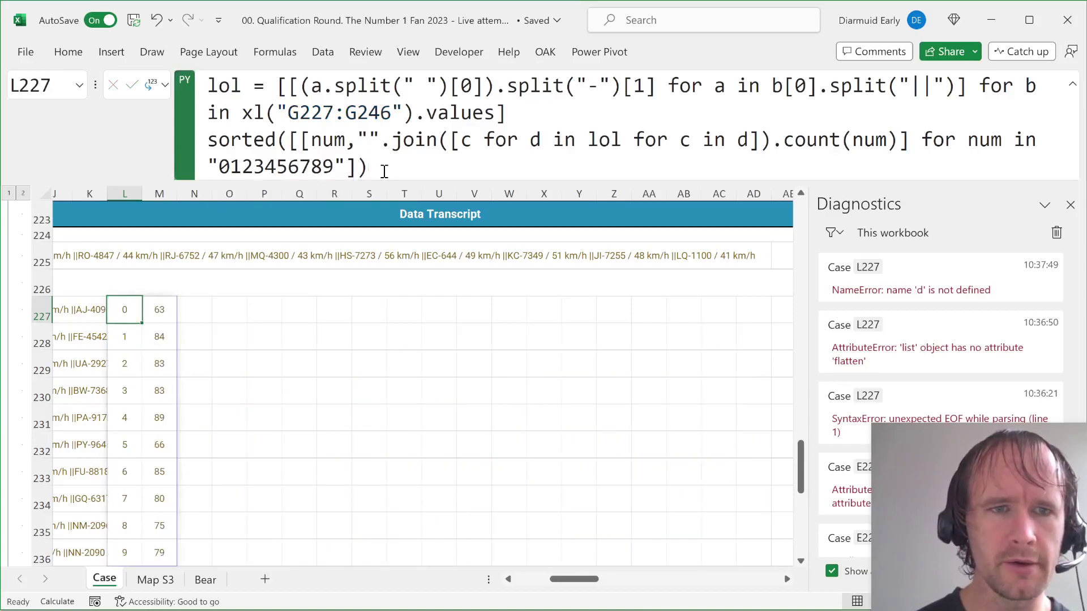
# Step: Reorder each pair in the sorted L227 list so the count comes before num, and rerun the formula
pyautogui.click(312, 143)
pyautogui.doubleClick(313, 142)
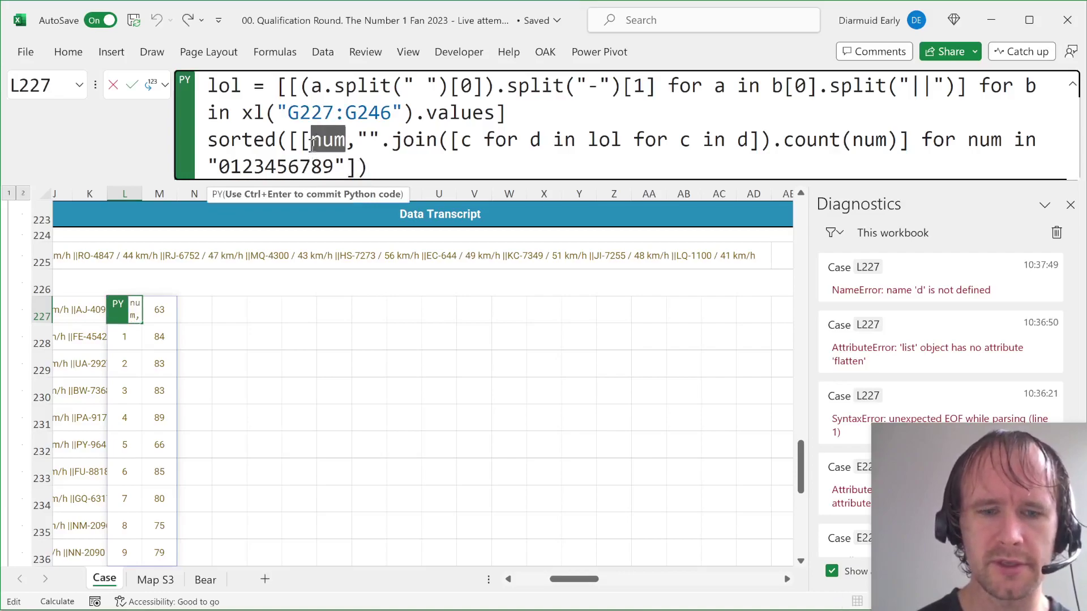
pyautogui.press('Delete')
pyautogui.press('Delete')
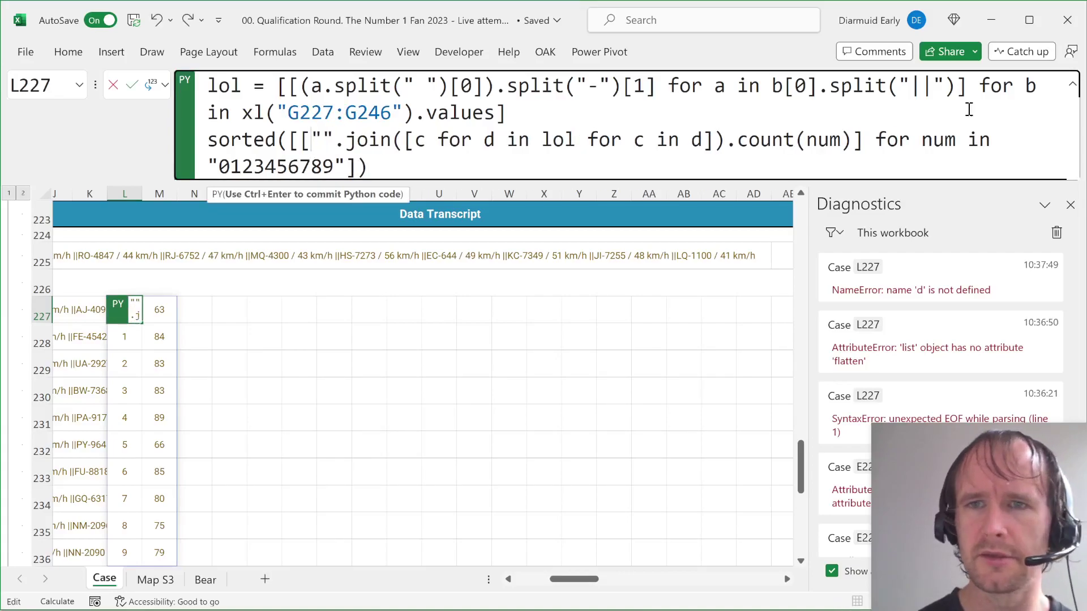
pyautogui.press('BackSpace')
pyautogui.write(', num]')
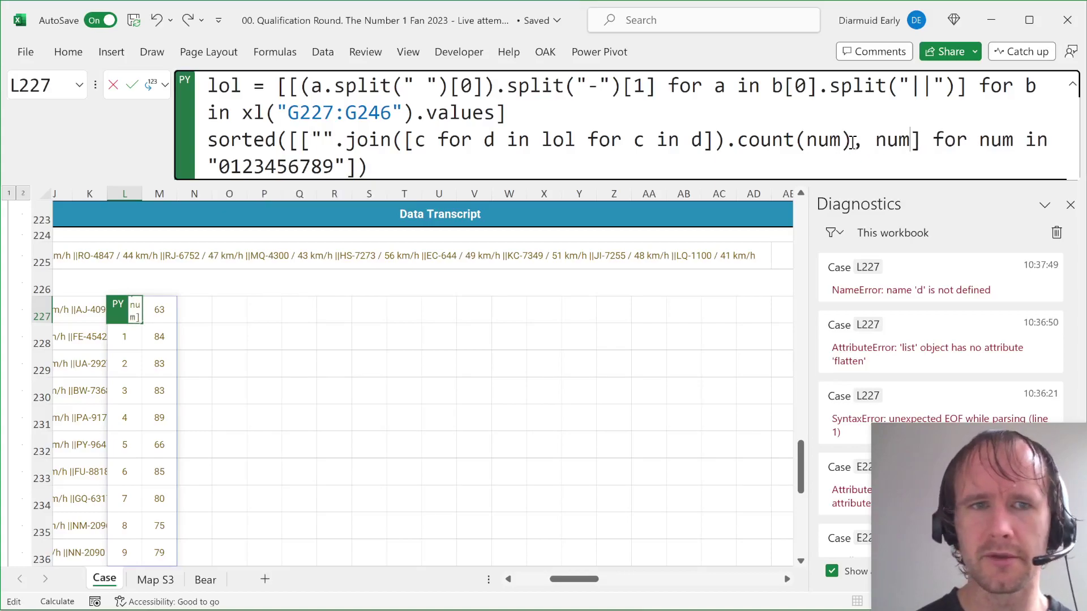
pyautogui.hotkey('ctrl', 'Return')
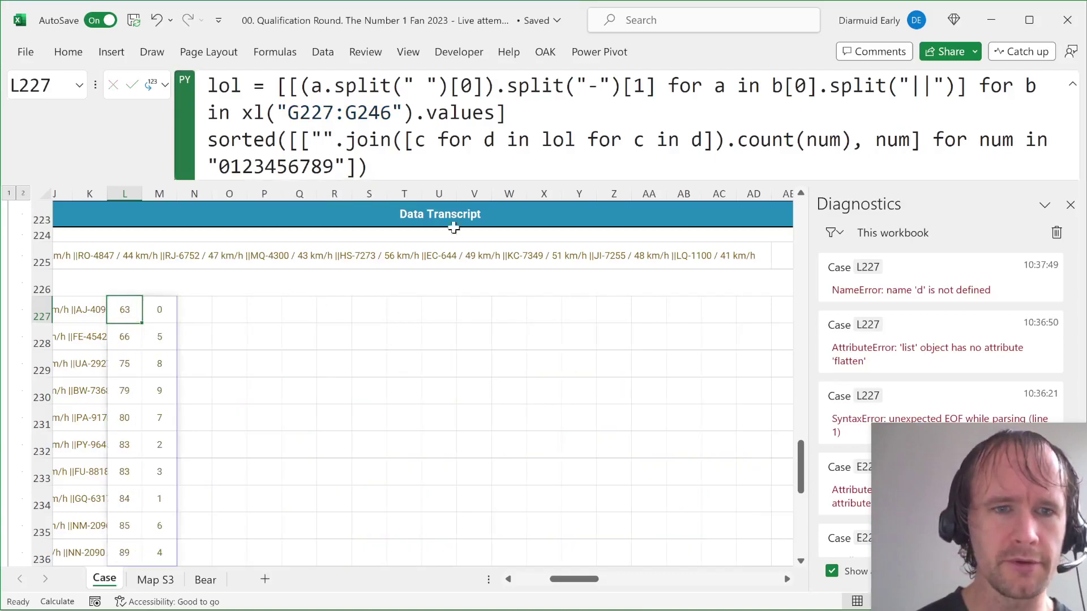
# Step: Try adding -1 as a second argument of sorted() in L227, run it, and undo that edit
pyautogui.click(371, 166)
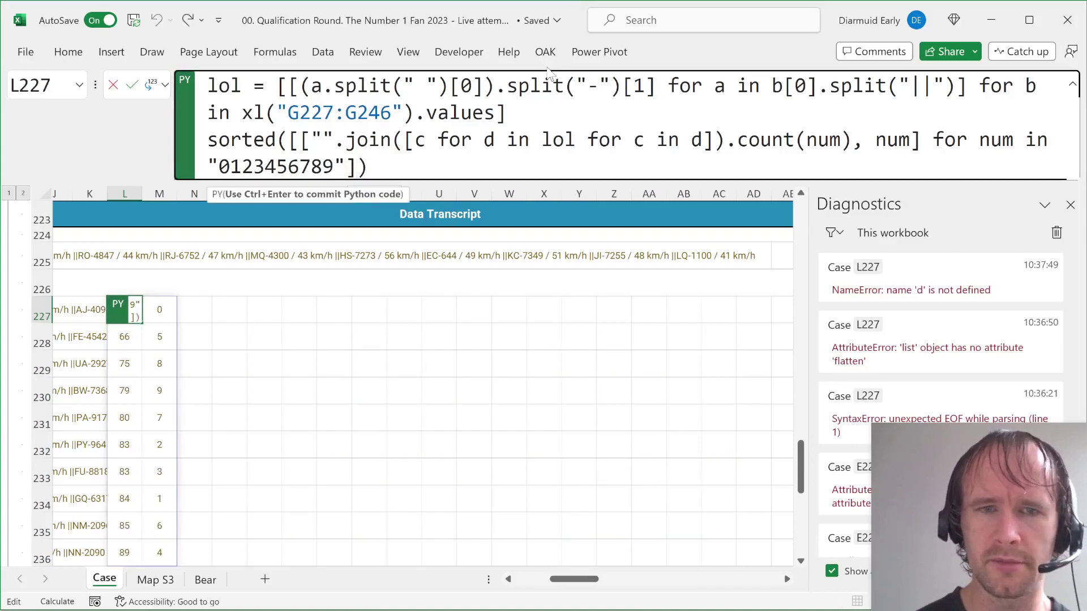
pyautogui.press('Left')
pyautogui.write(',')
pyautogui.press('BackSpace')
pyautogui.press('BackSpace')
pyautogui.press('Right')
pyautogui.write(',')
pyautogui.press('BackSpace')
pyautogui.press('BackSpace')
pyautogui.write(',')
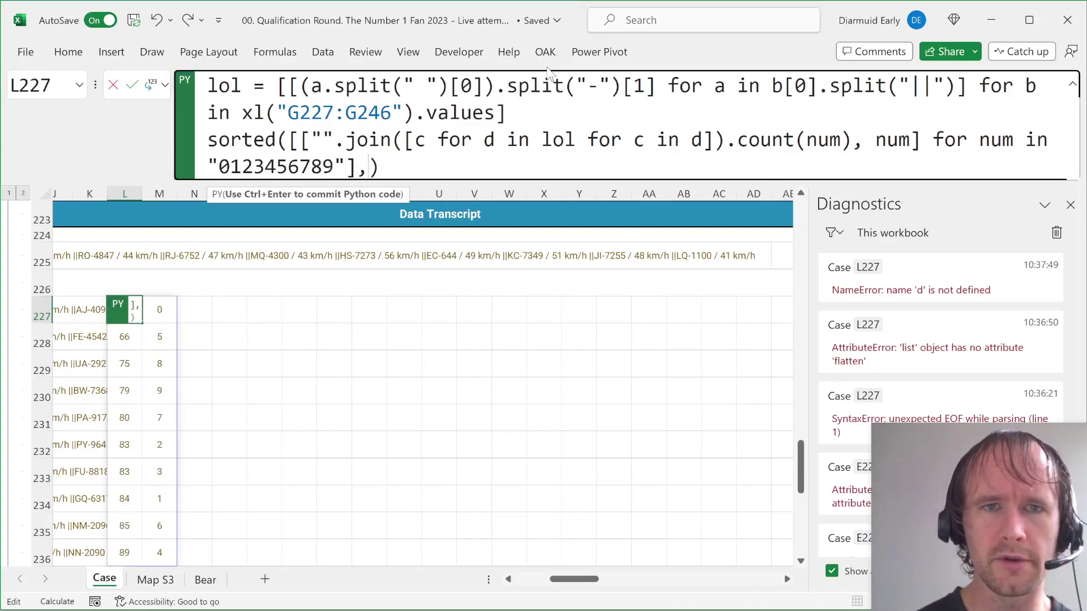
pyautogui.write(' -1')
pyautogui.hotkey('ctrl', 'Return')
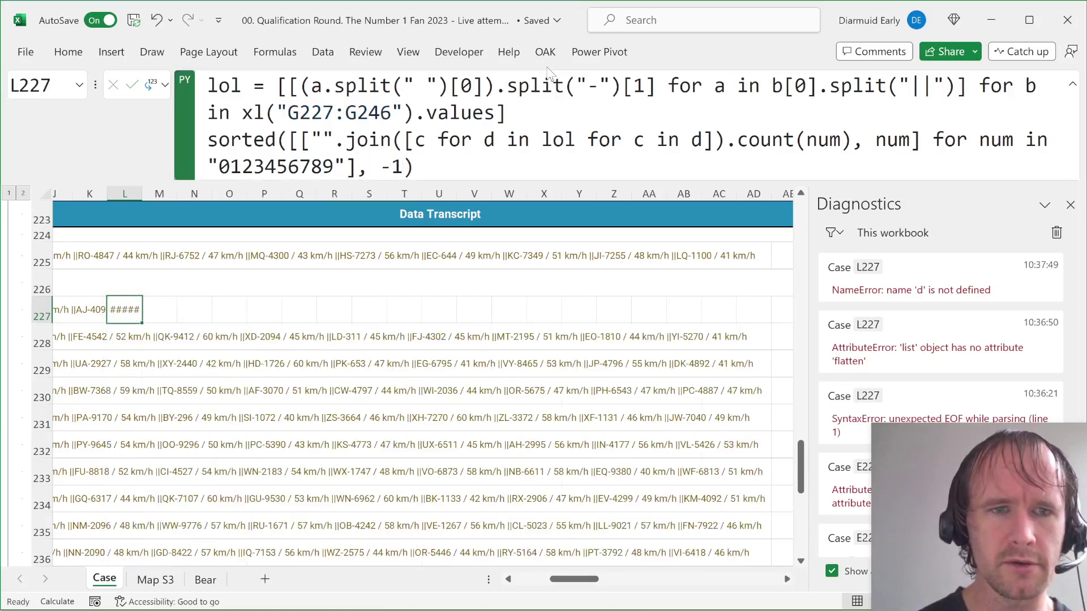
pyautogui.hotkey('ctrl', 'z')
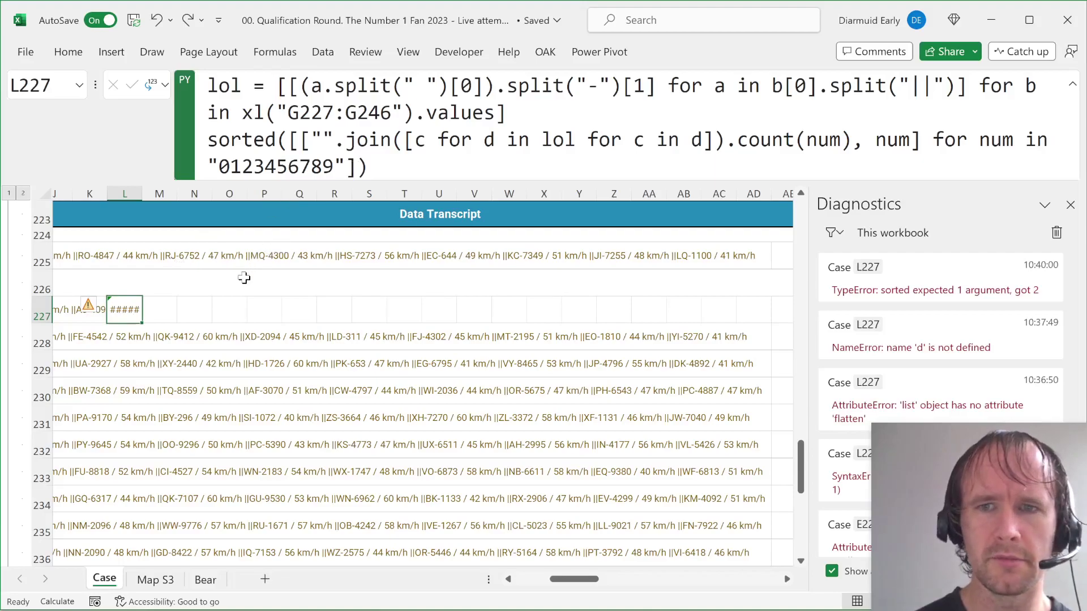
# Step: Undo the sorting and pair-reordering edits in L227 and rerun the restored Python formula
pyautogui.click(357, 164)
pyautogui.press('Escape')
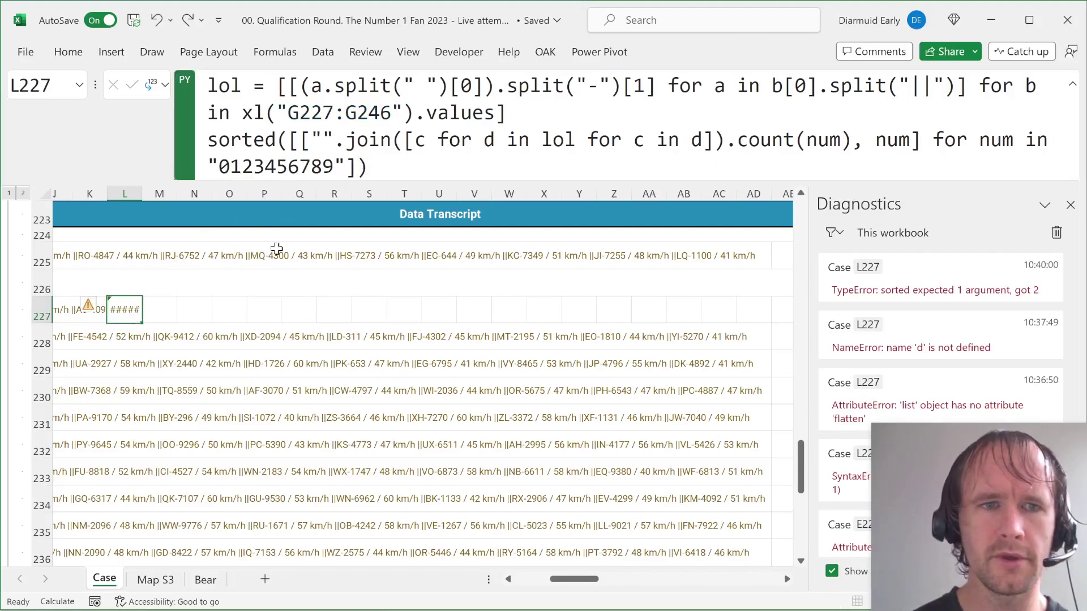
pyautogui.hotkey('ctrl', 'z')
pyautogui.hotkey('ctrl', 'z')
pyautogui.hotkey('ctrl', 'z')
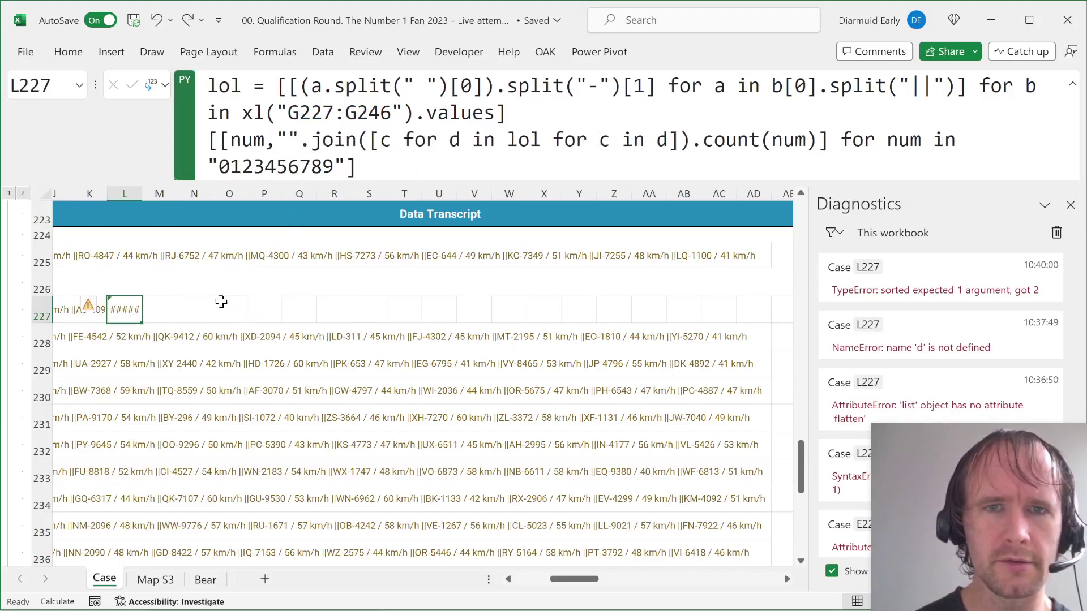
pyautogui.press('F2')
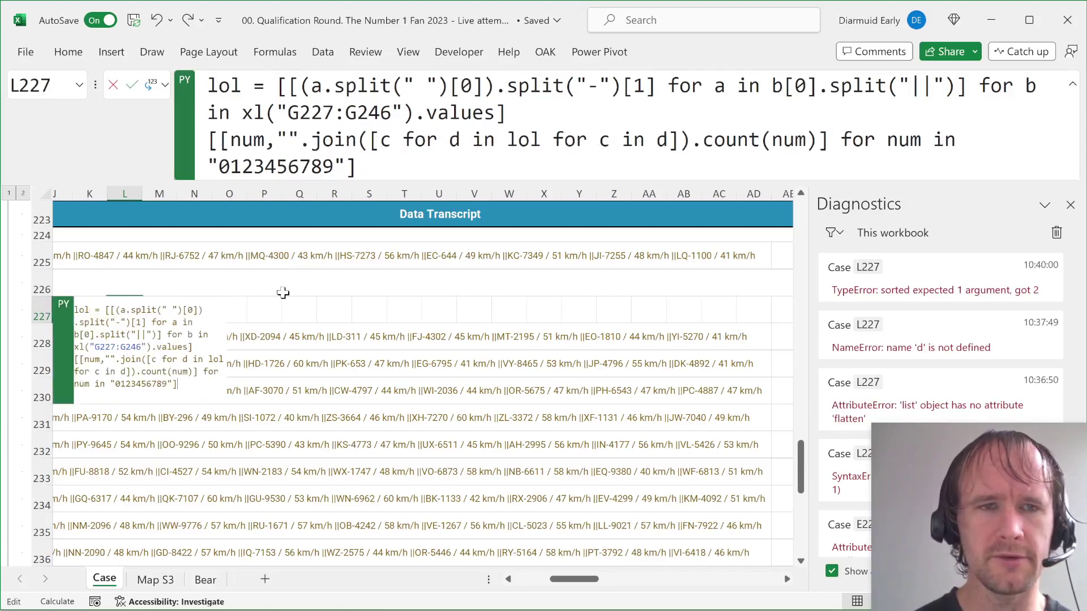
pyautogui.hotkey('ctrl', 'Return')
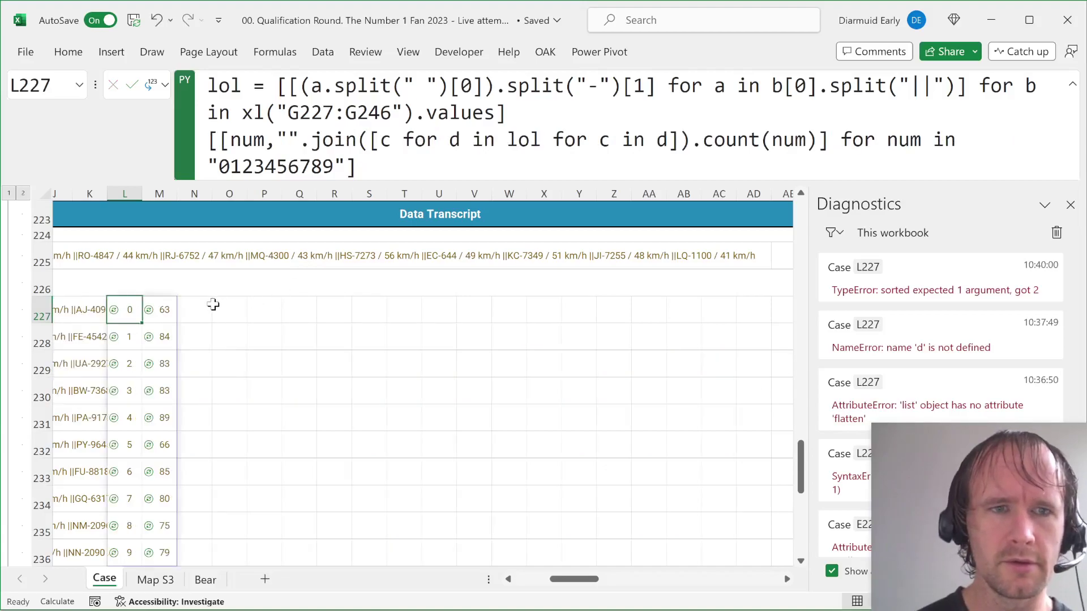
# Step: Rewrite the L227 formula so each pair lists the count before num, wrap the list in sorted(), and run it
pyautogui.click(205, 139)
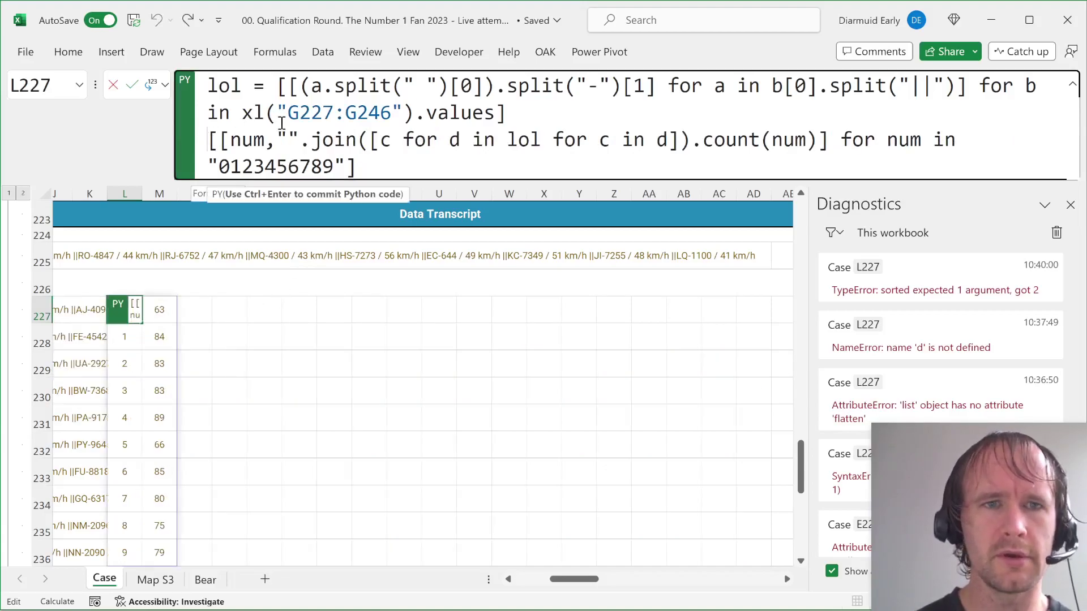
pyautogui.hotkey('ctrl', 'Return')
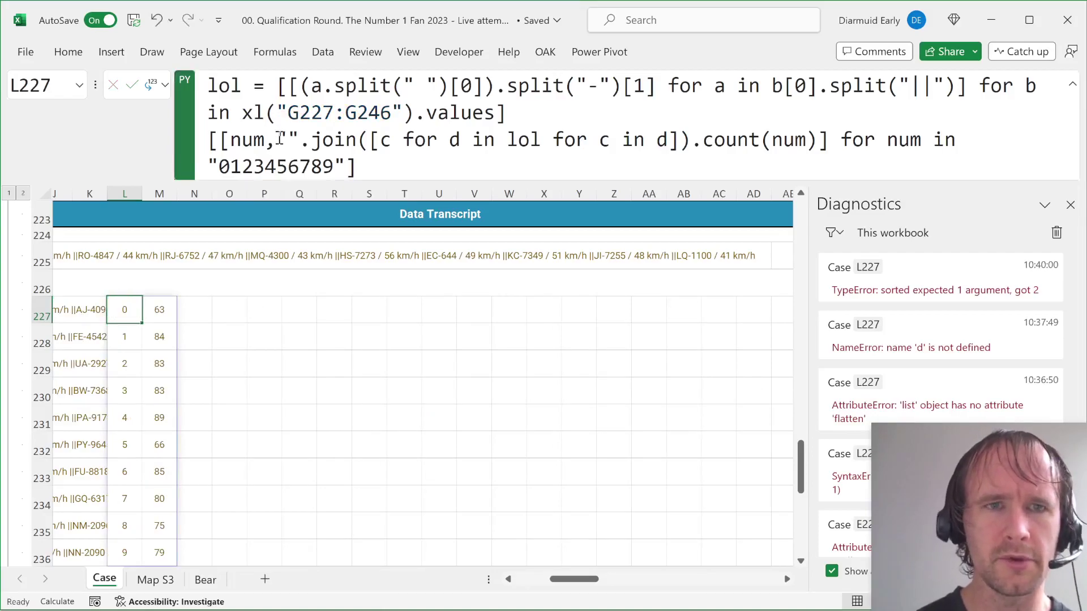
pyautogui.click(267, 140)
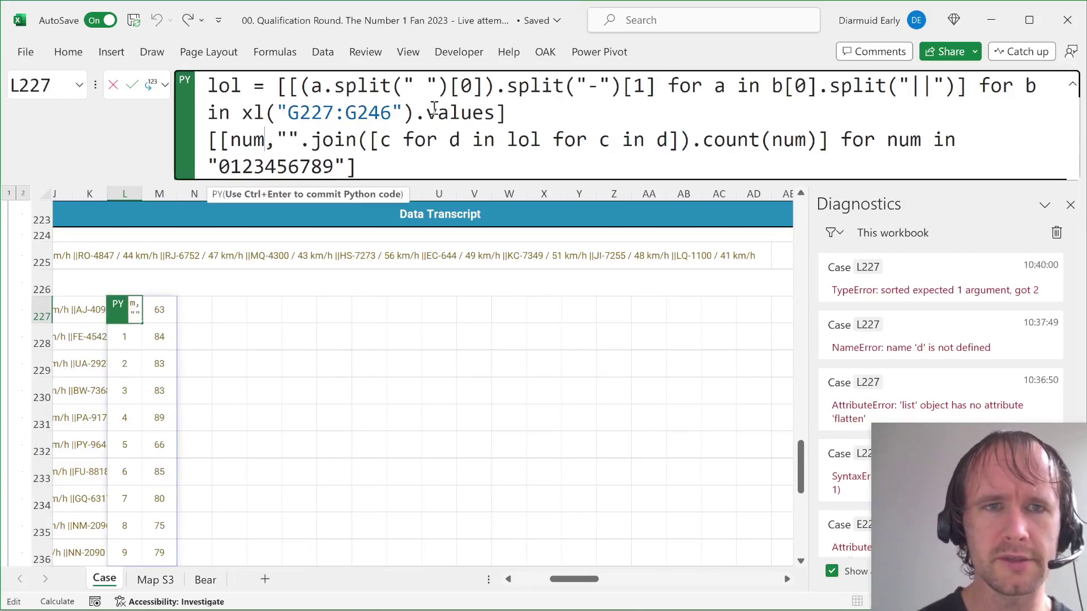
pyautogui.press('Delete')
pyautogui.hotkey('ctrl', 'shift', 'Left')
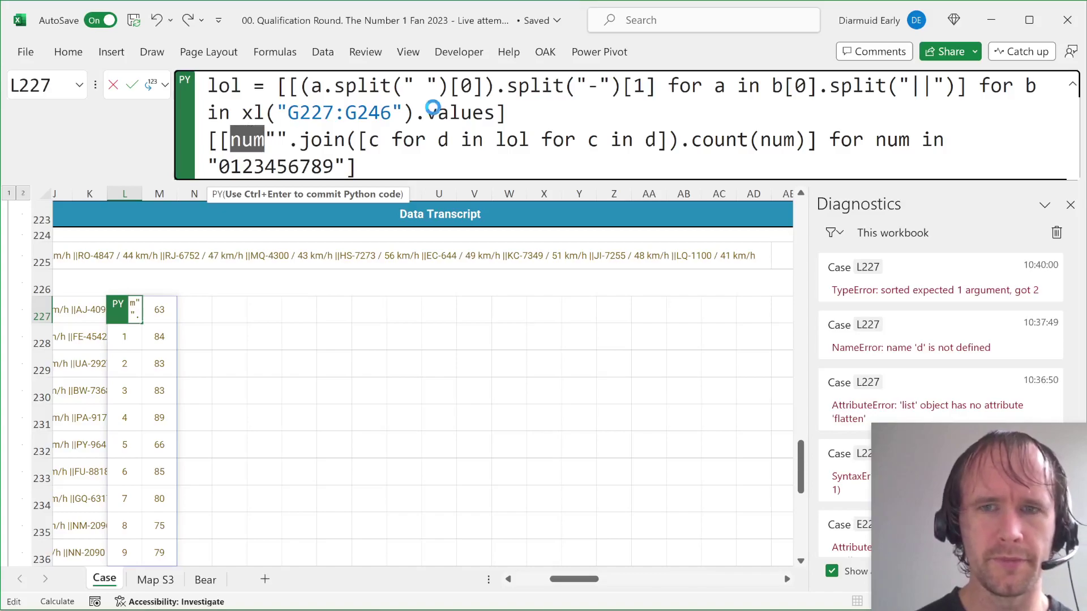
pyautogui.press('BackSpace')
pyautogui.click(772, 143)
pyautogui.write(', num')
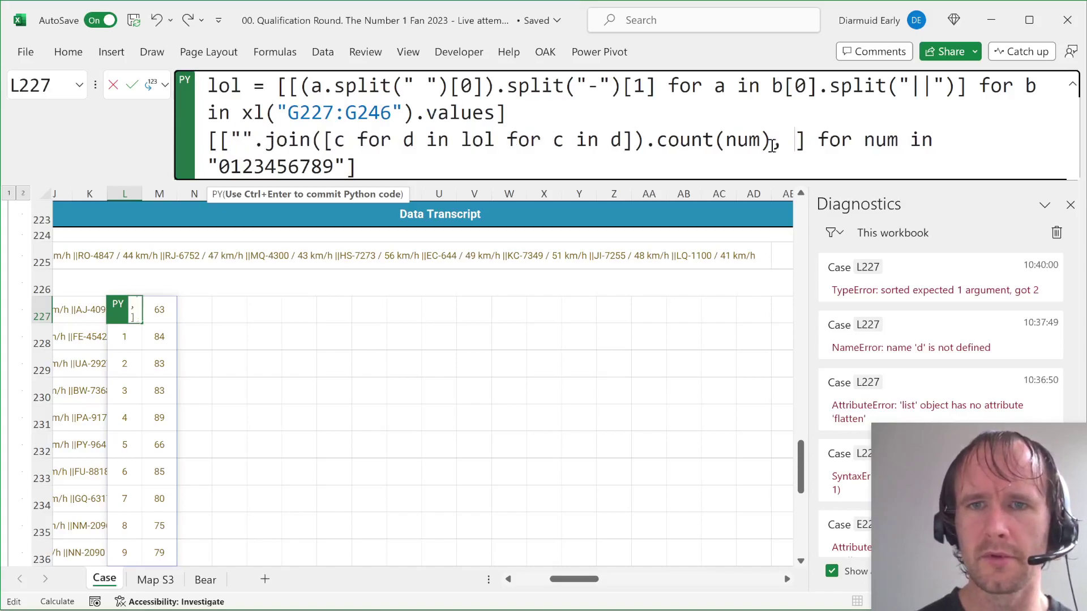
pyautogui.click(208, 140)
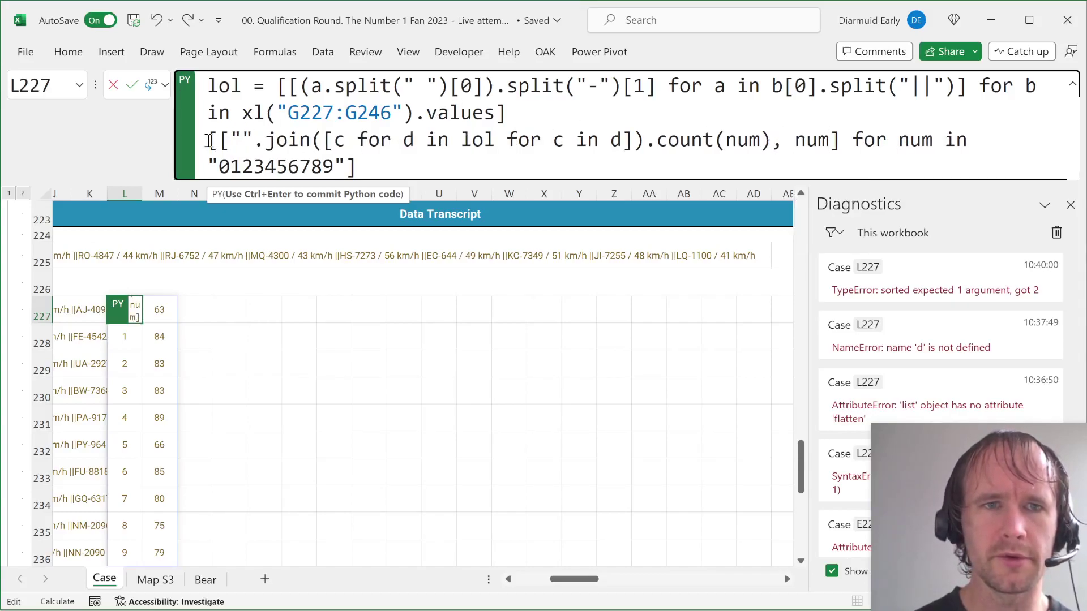
pyautogui.write('sorted(')
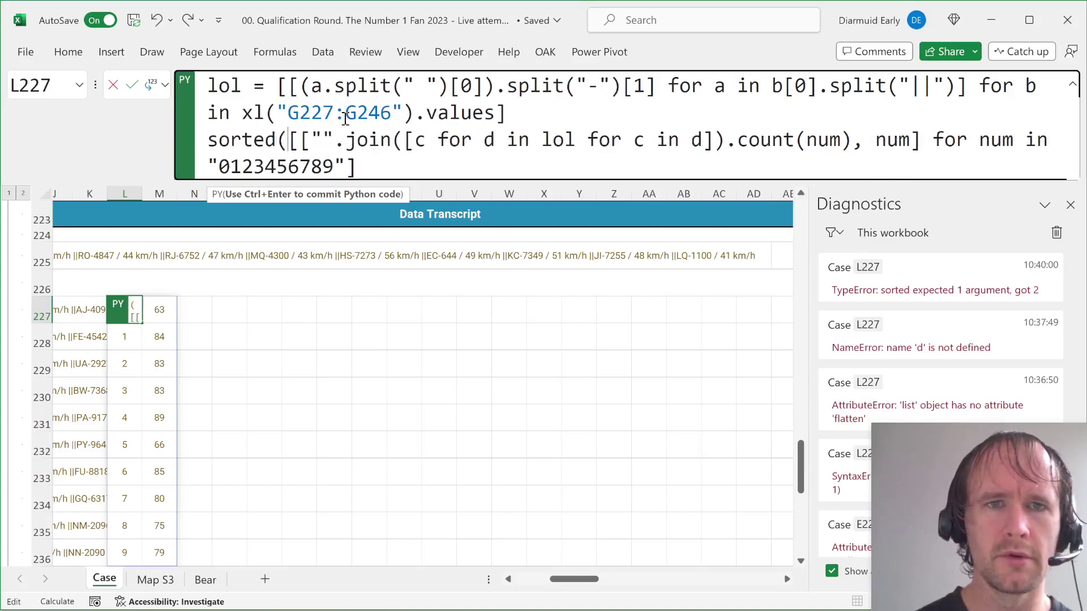
pyautogui.hotkey('ctrl', 'Return')
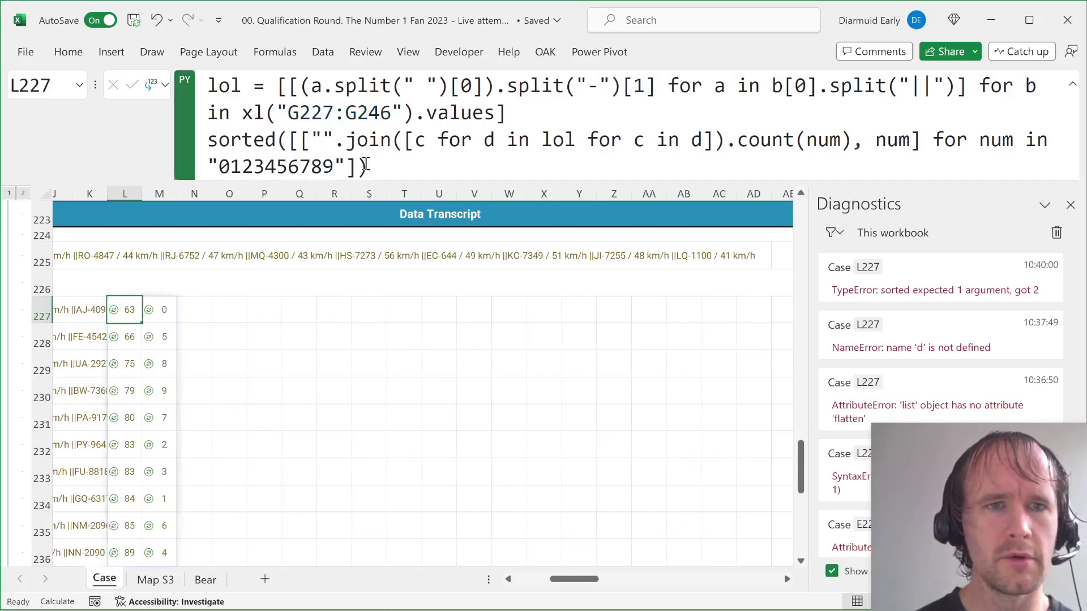
# Step: Check the last row of the sorted digit counts and try indexing the sorted list in L227 with [-1,1]
pyautogui.hotkey('ctrl', 'Down')
pyautogui.press('Right')
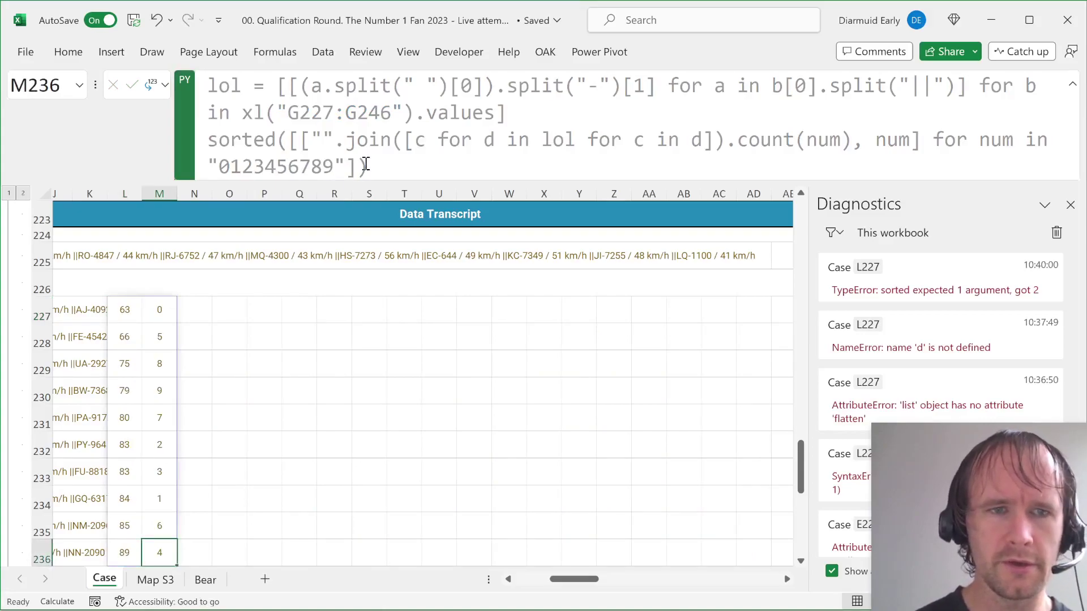
pyautogui.press('Left')
pyautogui.hotkey('ctrl', 'Up')
pyautogui.click(380, 166)
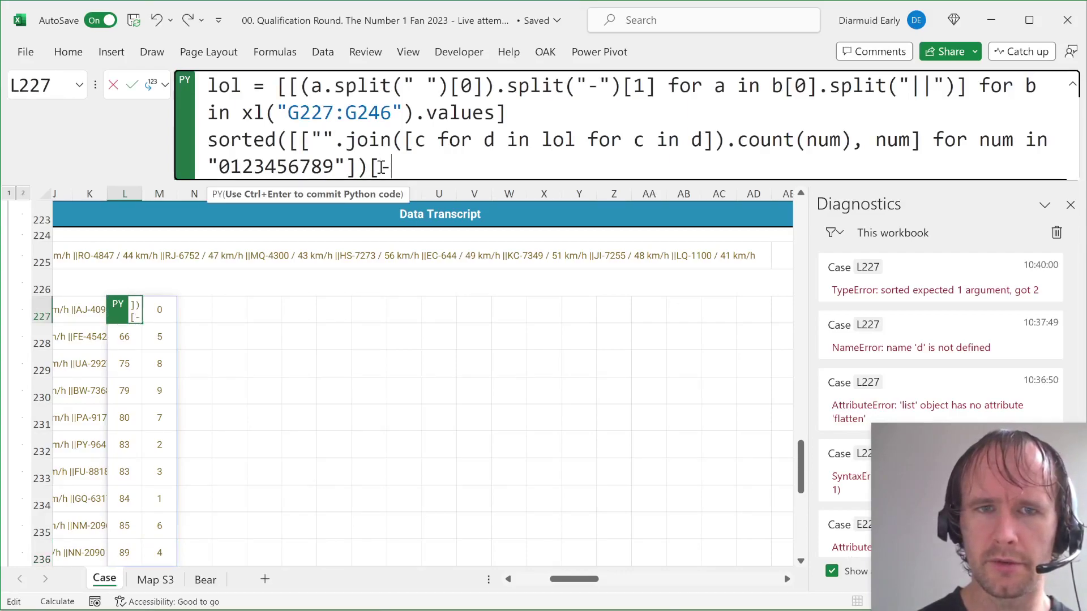
pyautogui.write('[-1')
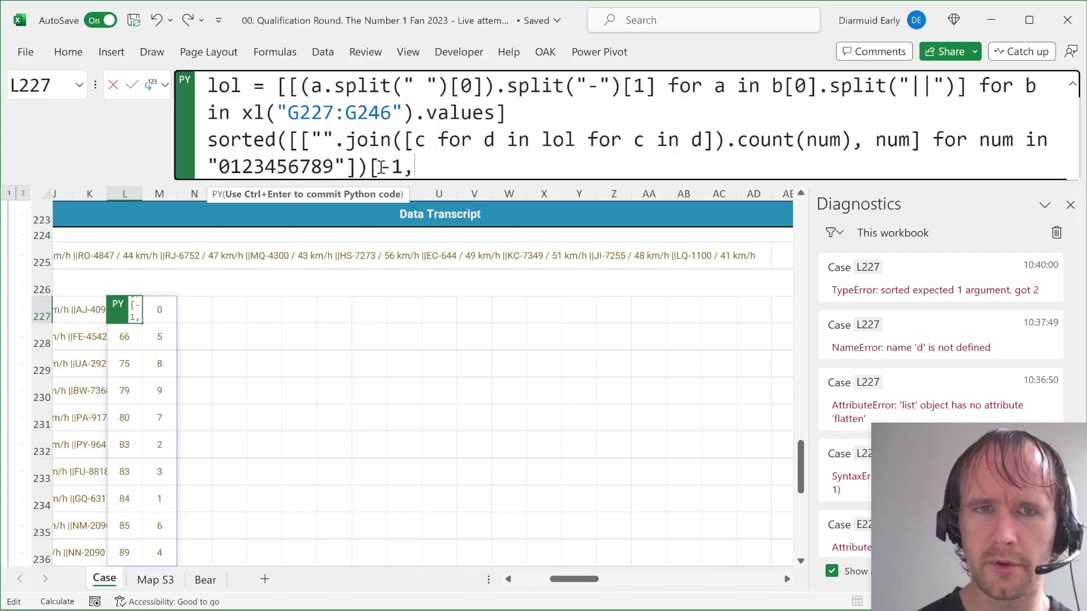
pyautogui.write(',1]')
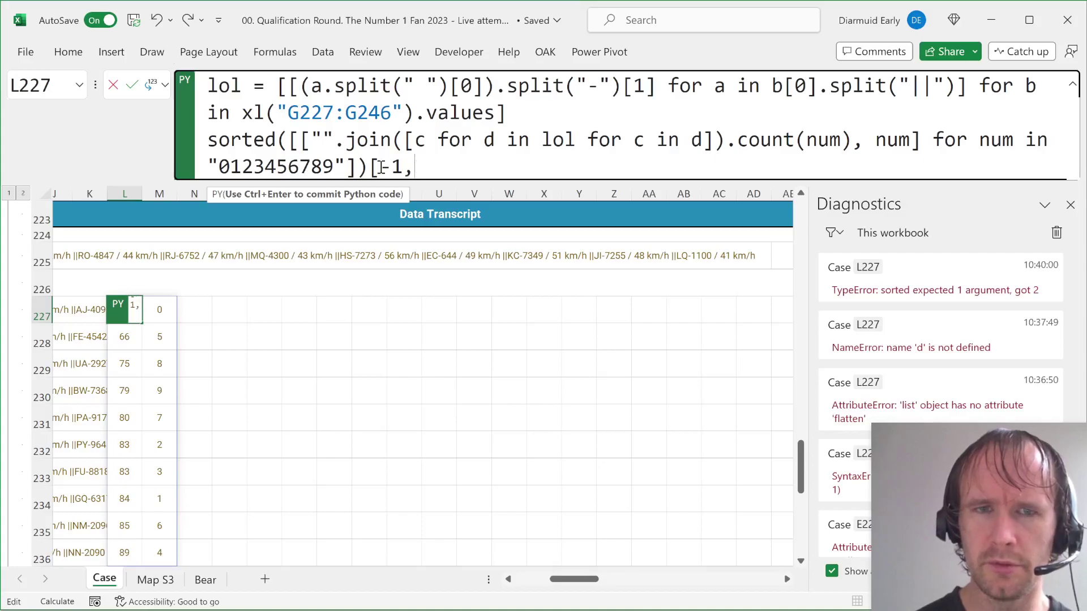
pyautogui.hotkey('ctrl', 'Return')
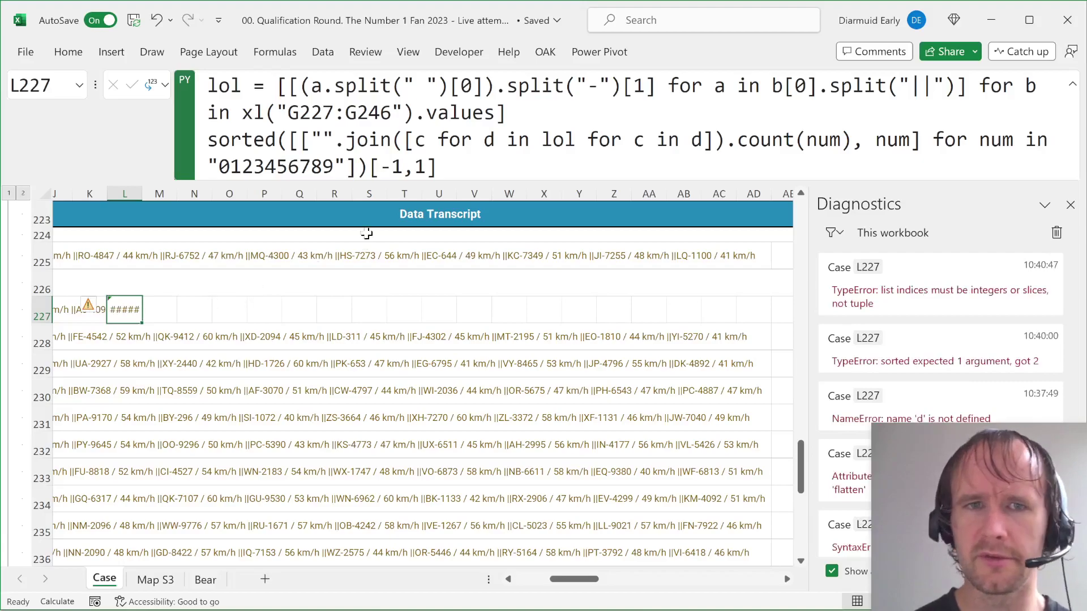
# Step: Replace the index at the end of the L227 Python formula with [-1] and run it
pyautogui.moveTo(369, 168); pyautogui.dragTo(437, 168)
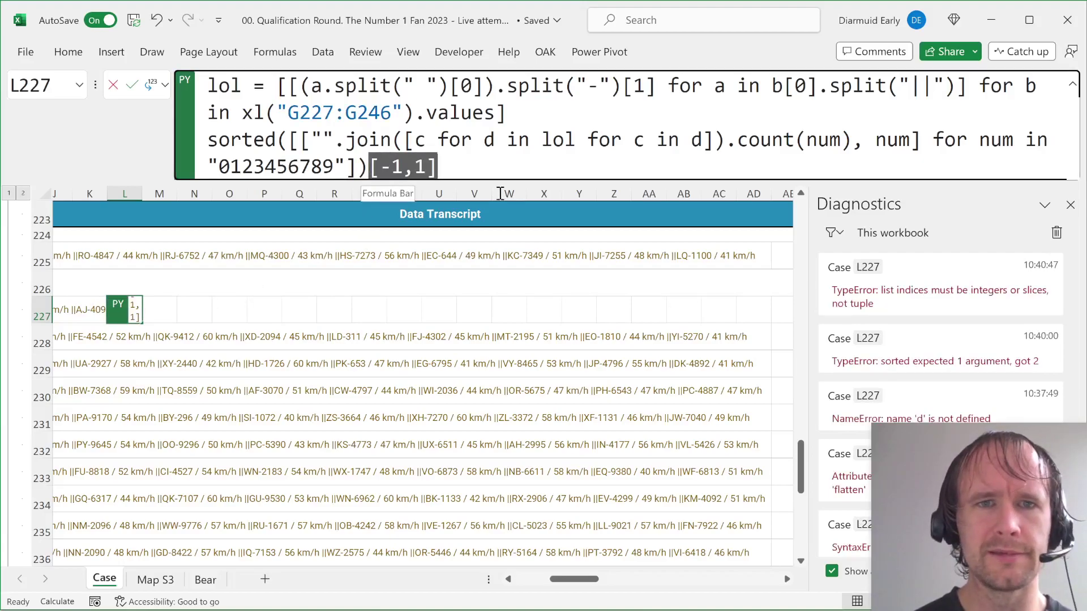
pyautogui.write('[-1]')
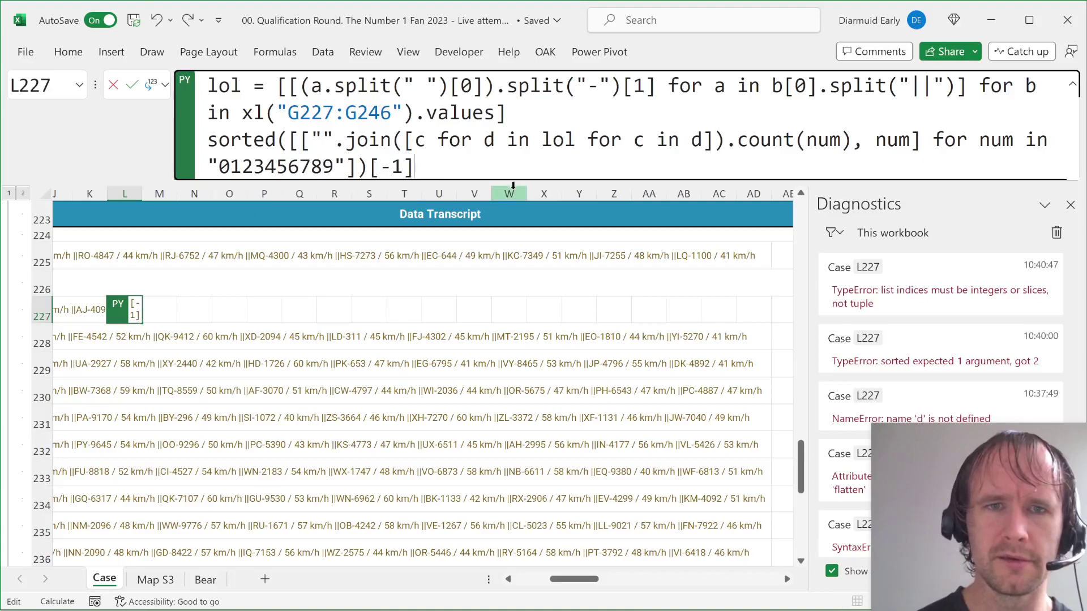
pyautogui.hotkey('ctrl', 'Return')
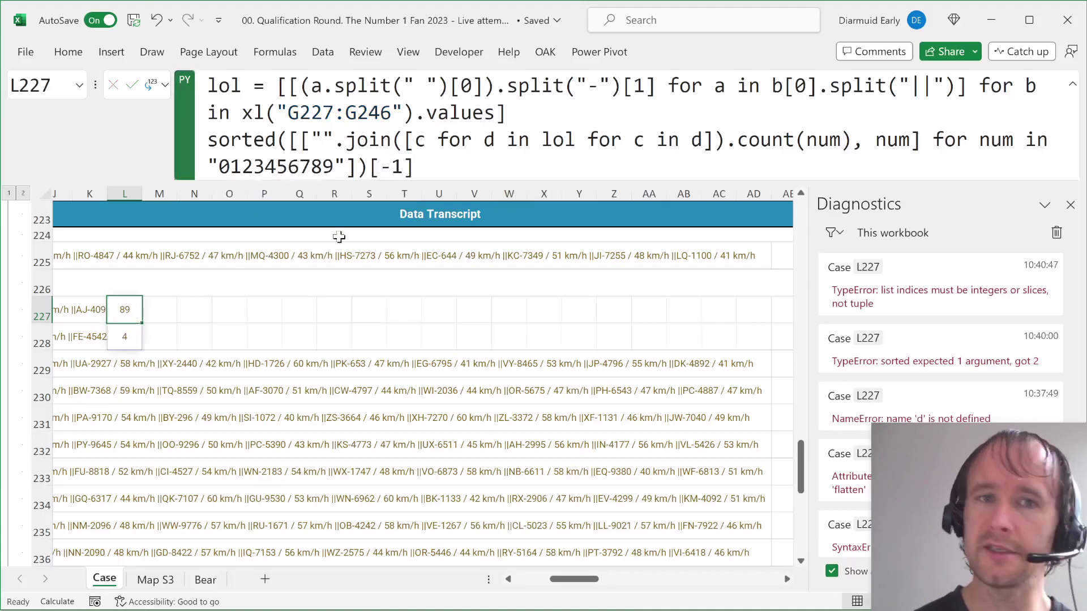
# Step: Append a second index to the end of the L227 Python formula, trying [2] and replacing it with [1], and run it
pyautogui.write('[2]')
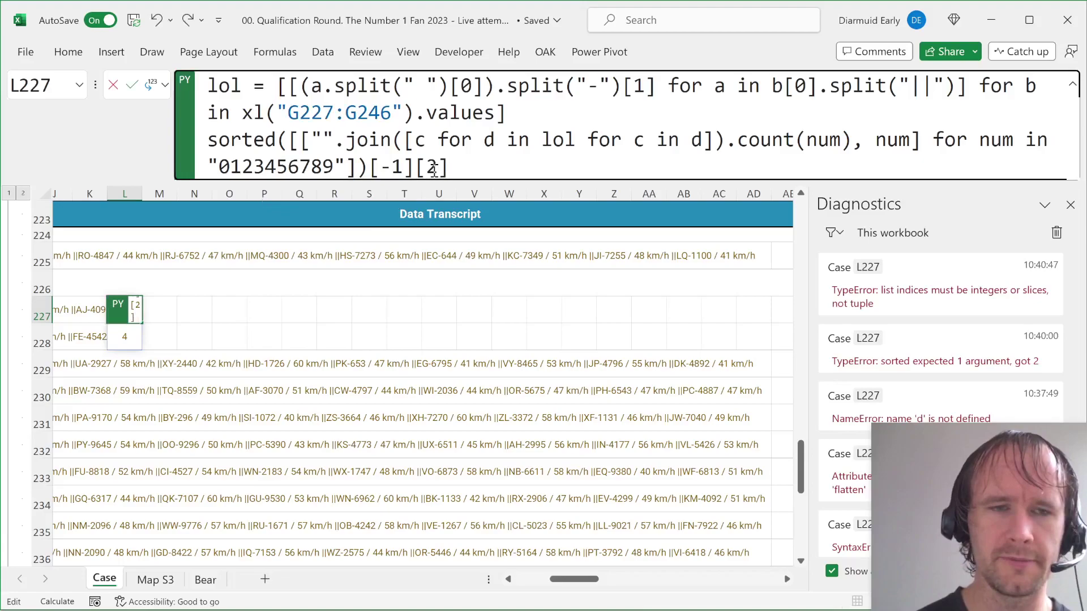
pyautogui.hotkey('ctrl', 'Return')
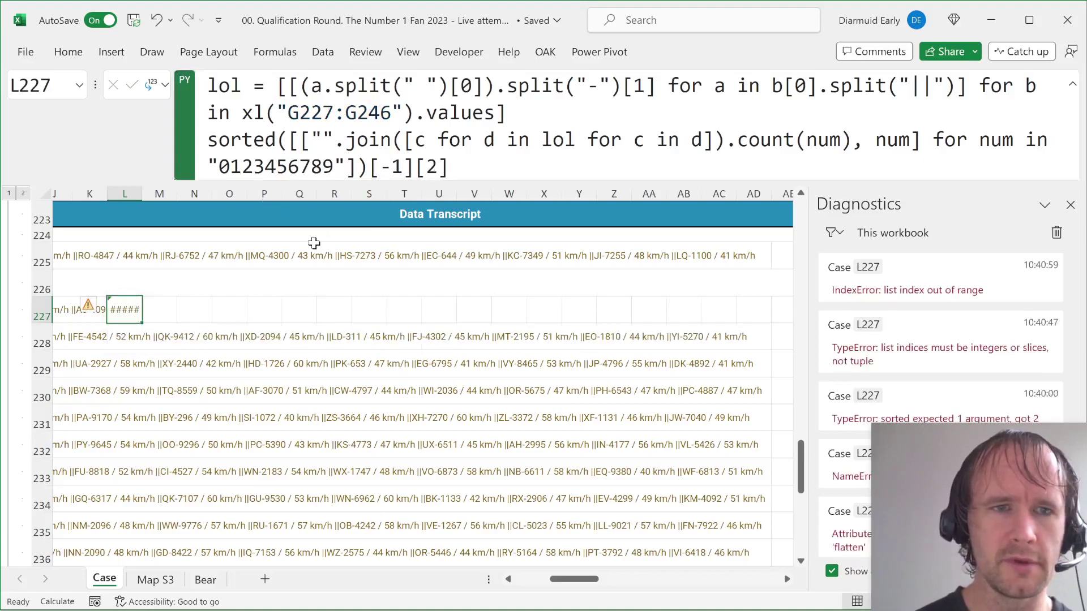
pyautogui.click(437, 164)
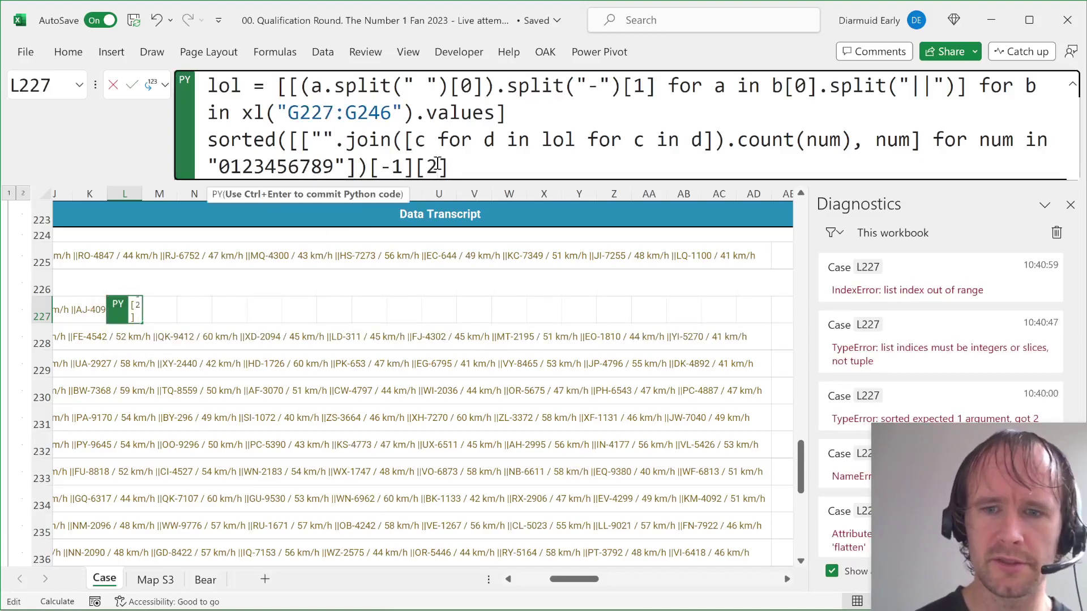
pyautogui.press('BackSpace')
pyautogui.write('1')
pyautogui.hotkey('ctrl', 'Return')
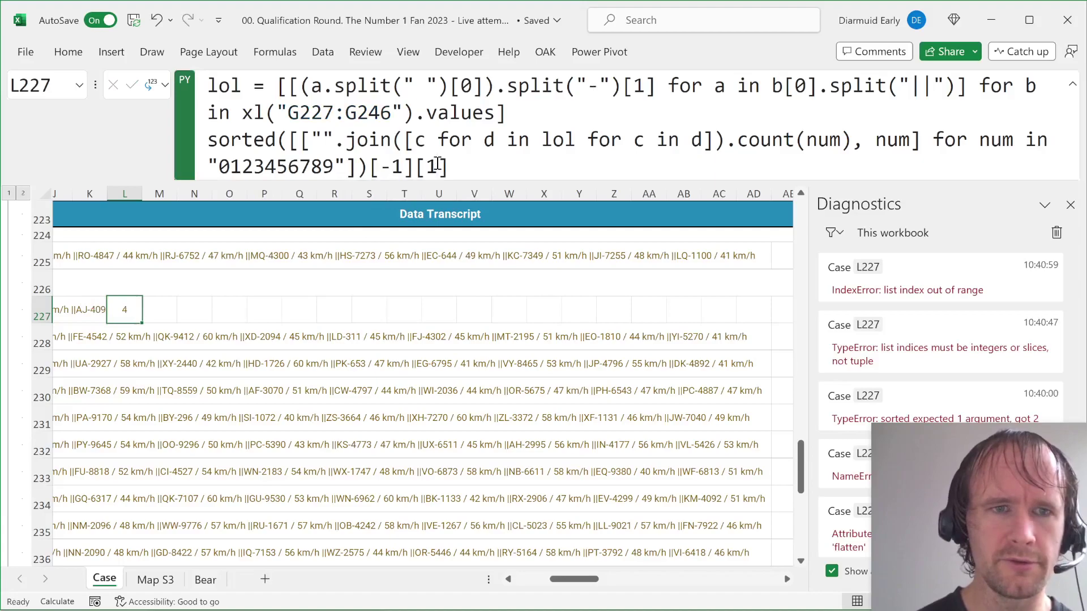
pyautogui.click(459, 167)
pyautogui.hotkey('ctrl', 'a')
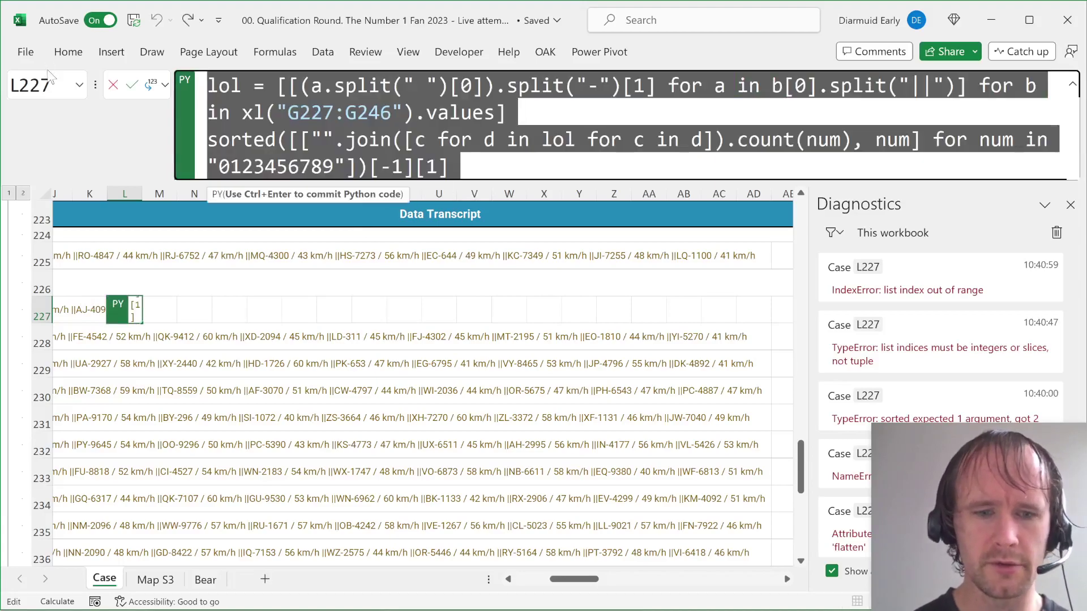
pyautogui.press('BackSpace')
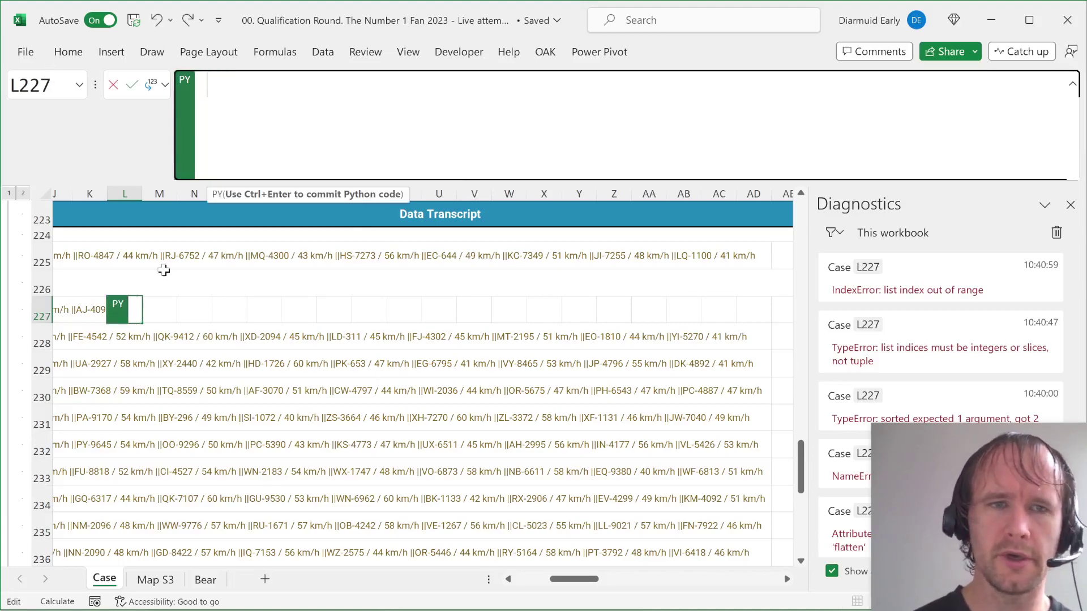
pyautogui.click(194, 336)
pyautogui.press('Escape')
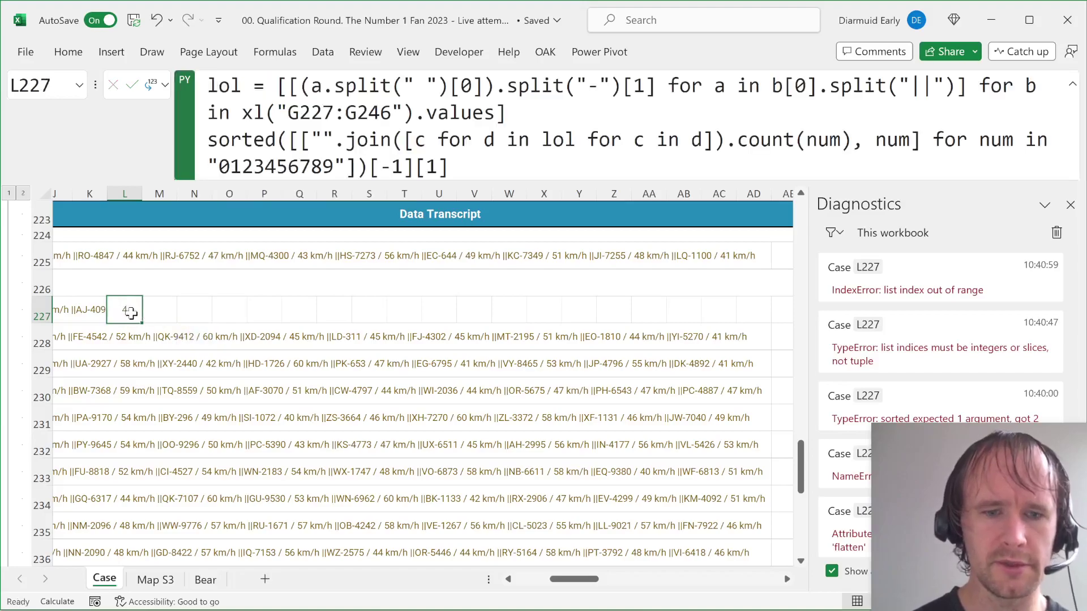
# Step: Copy the complete Python code from L227 and clear that cell
pyautogui.moveTo(469, 168); pyautogui.dragTo(60, 35)
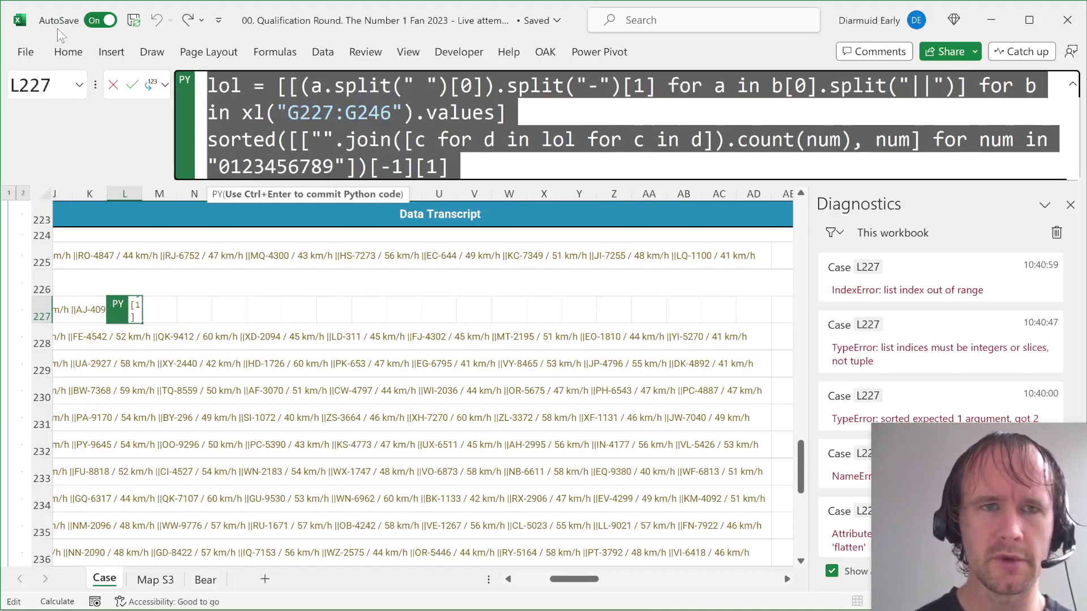
pyautogui.press('Delete')
pyautogui.press('Escape')
pyautogui.press('Delete')
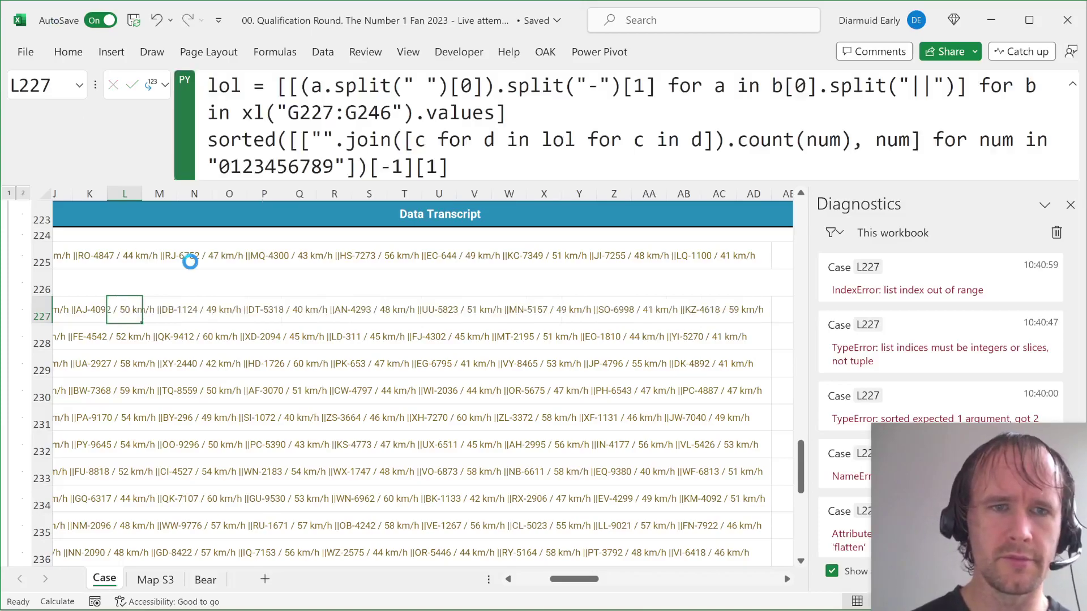
# Step: Create a Python formula in the Bonus 4 answer cell E33, paste the copied digit-count code into it and run it
pyautogui.hotkey('ctrl', 'Home')
pyautogui.scroll(-10, 297, 406)
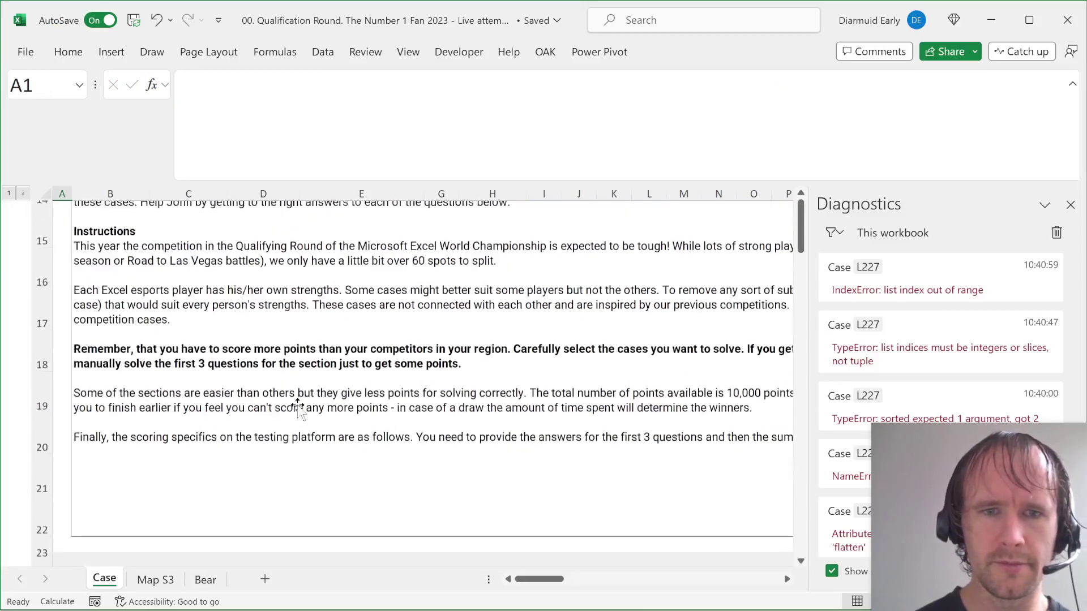
pyautogui.click(380, 328)
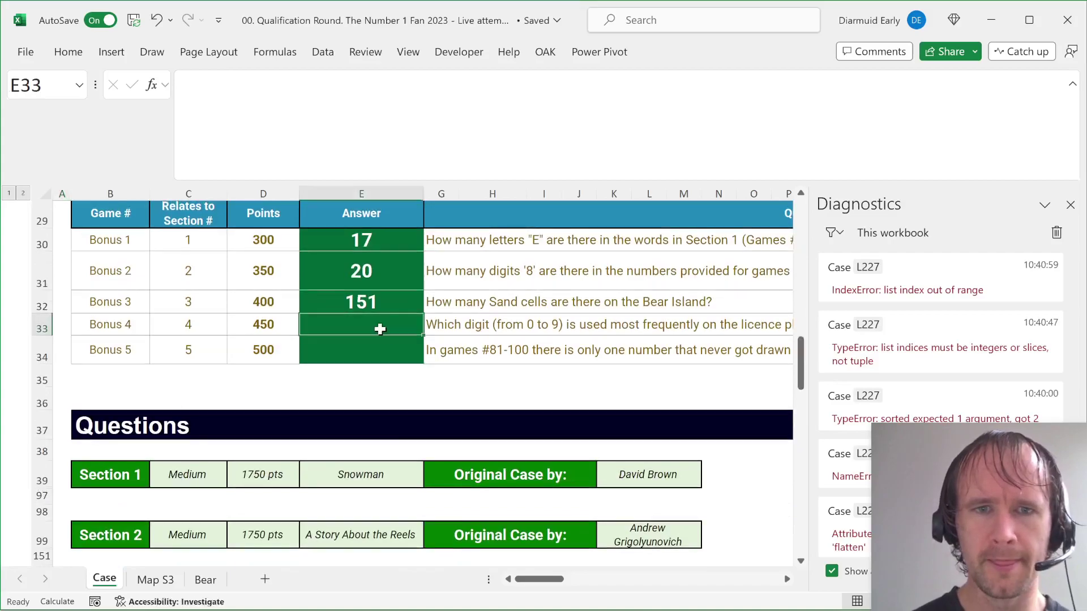
pyautogui.write('=py')
pyautogui.press('Tab')
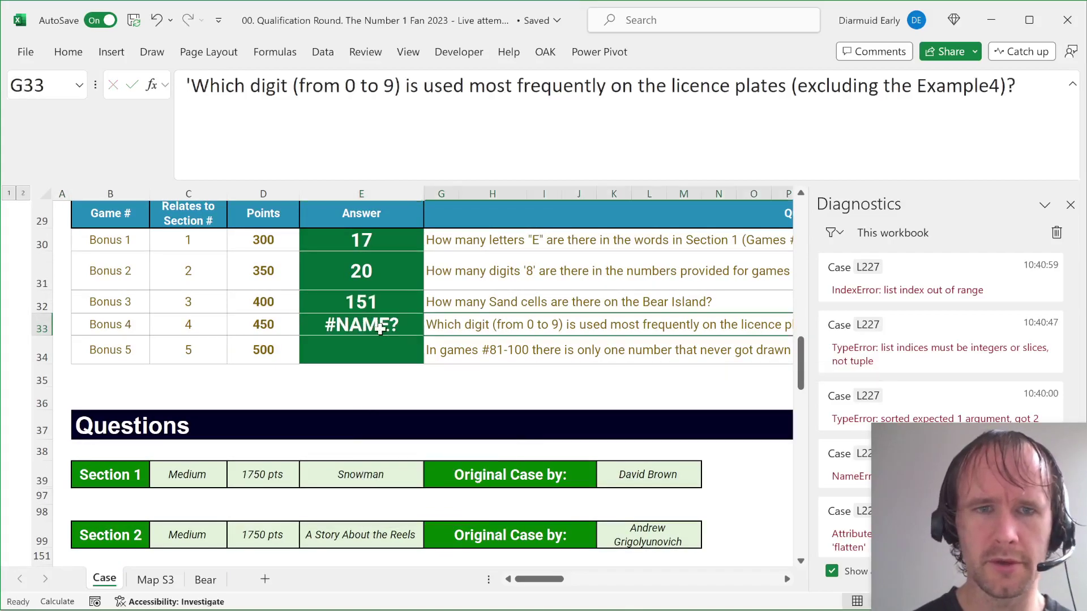
pyautogui.press('Left')
pyautogui.press('F2')
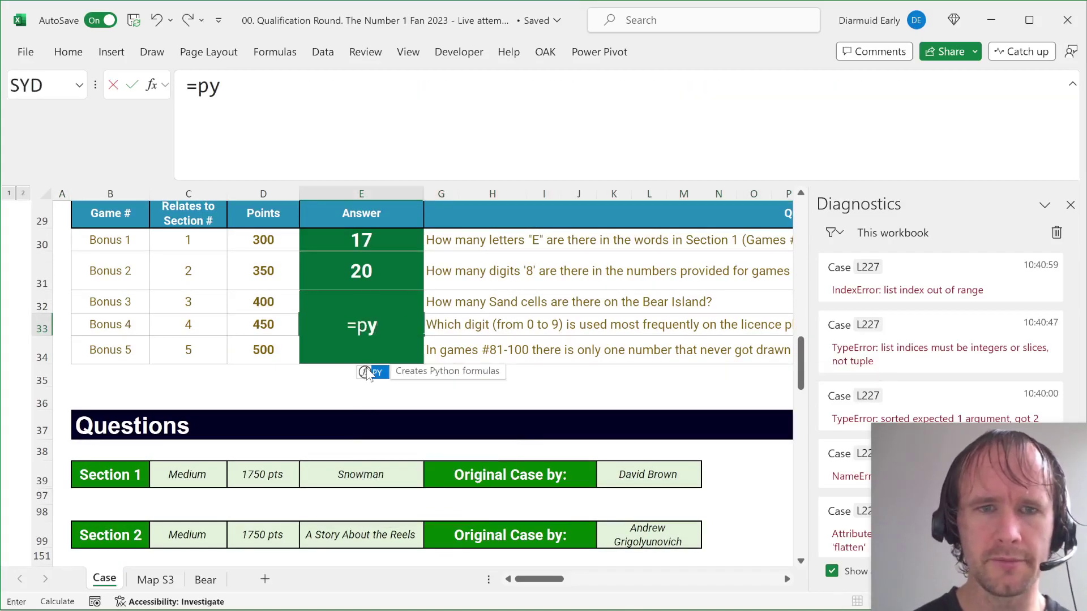
pyautogui.press('Tab')
pyautogui.click(315, 111)
pyautogui.hotkey('ctrl', 'v')
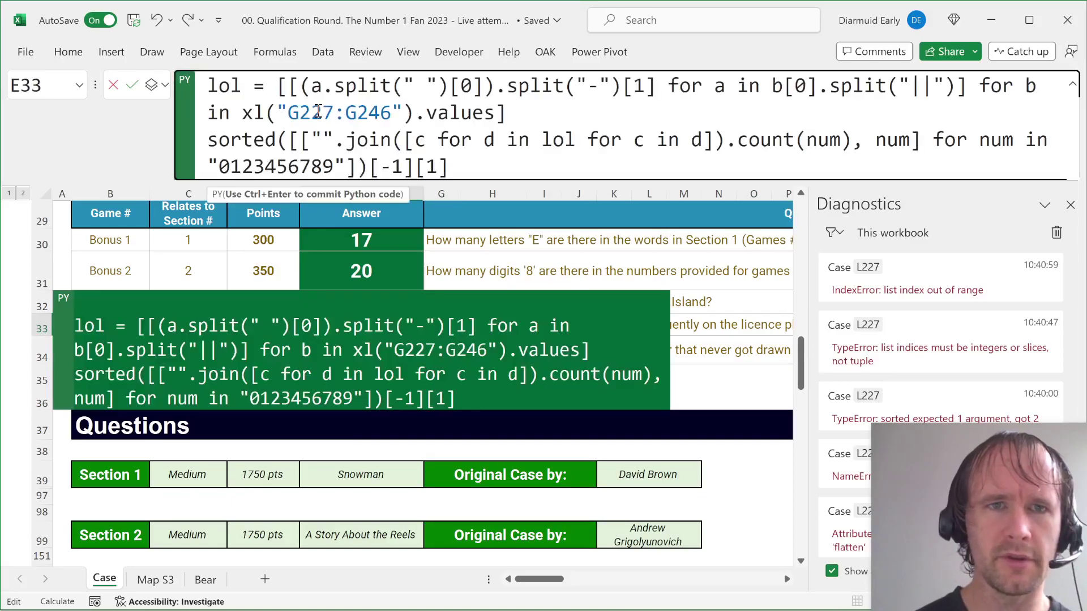
pyautogui.hotkey('ctrl', 'Return')
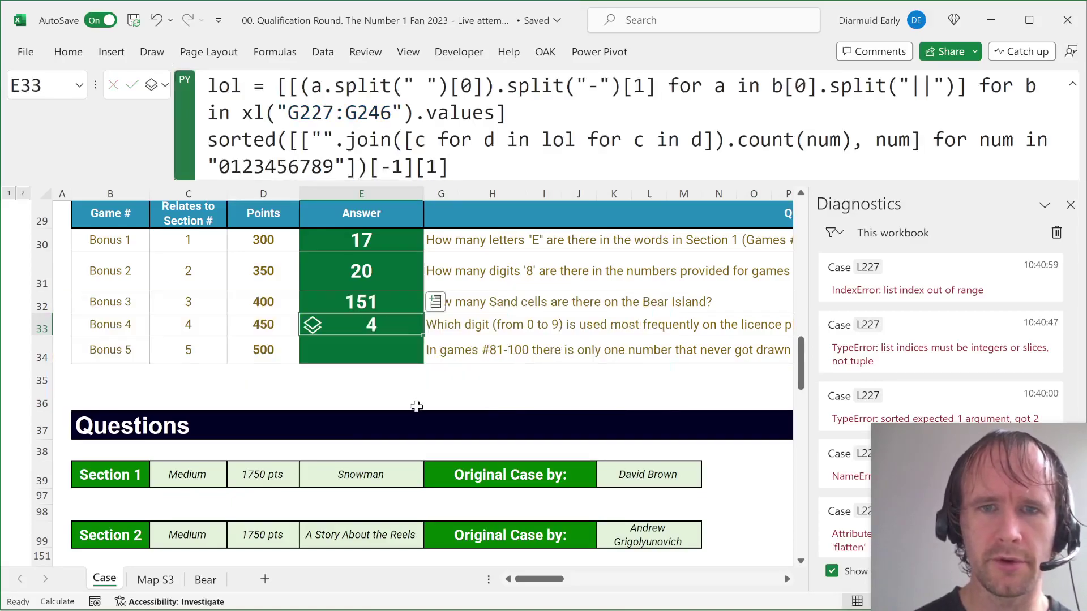
# Step: Collapse all the section row groups and expand only the Section 5 Bingo group
pyautogui.scroll(-5, 417, 406)
pyautogui.scroll(6, 417, 407)
pyautogui.hscroll(3, 416, 406)
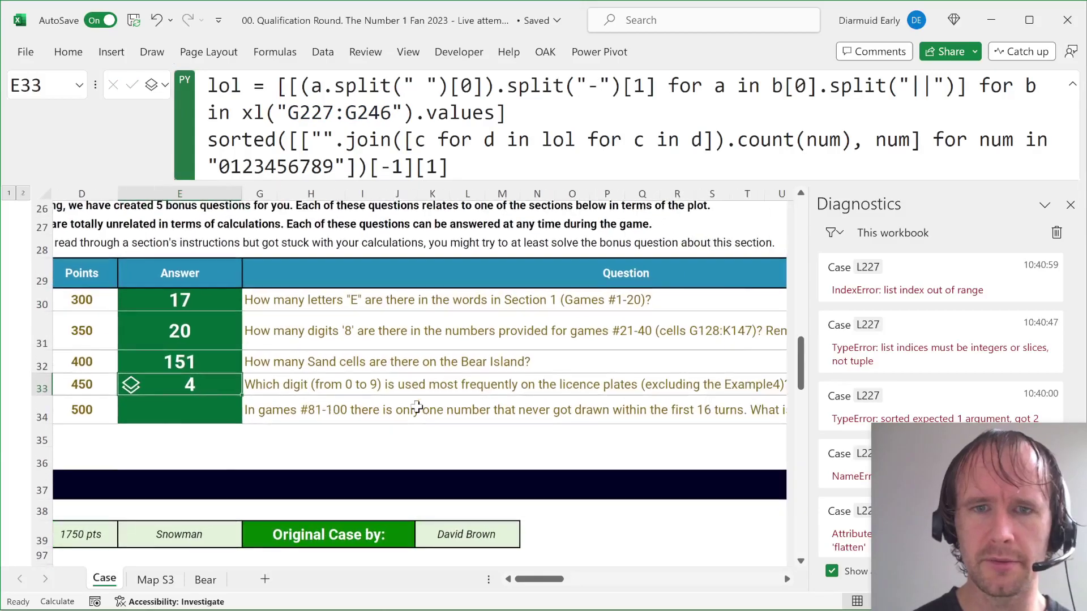
pyautogui.hscroll(3, 416, 406)
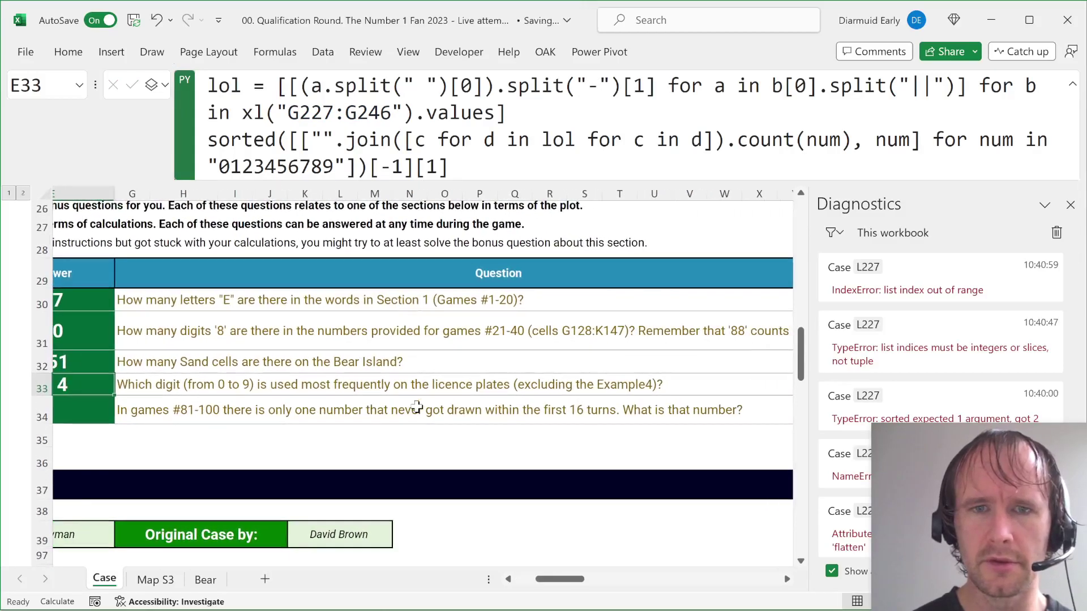
pyautogui.hscroll(-4, 416, 406)
pyautogui.scroll(-10, 417, 406)
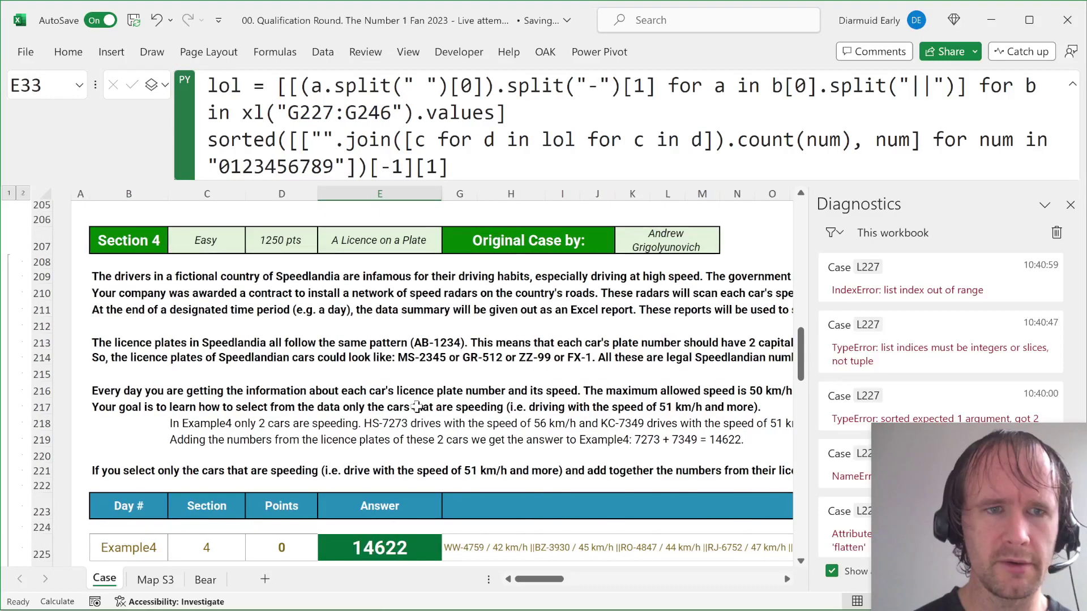
pyautogui.click(8, 193)
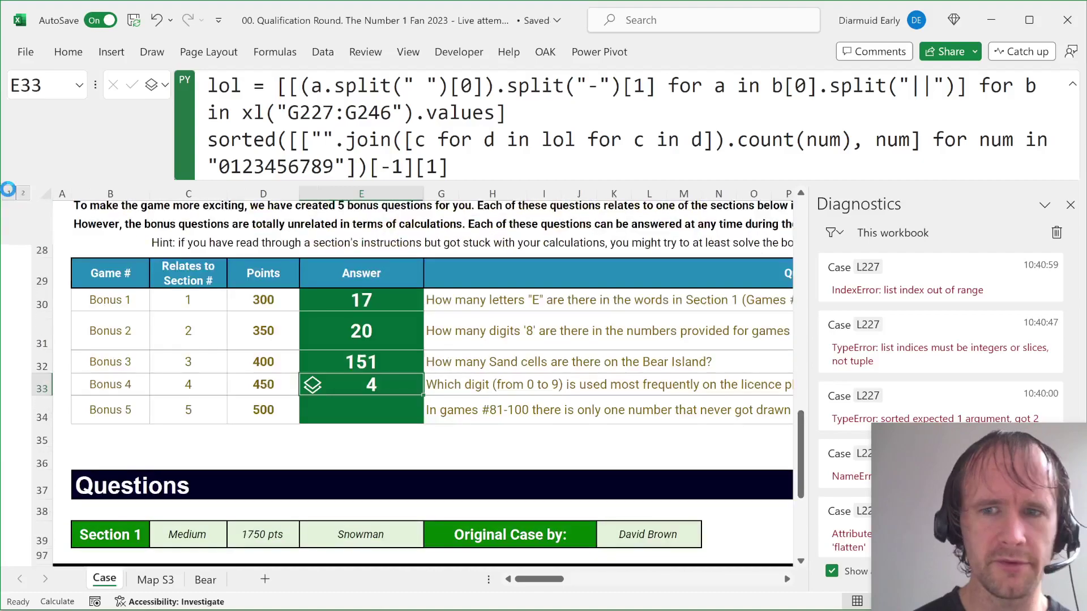
pyautogui.scroll(-5, 77, 465)
pyautogui.scroll(2, 78, 465)
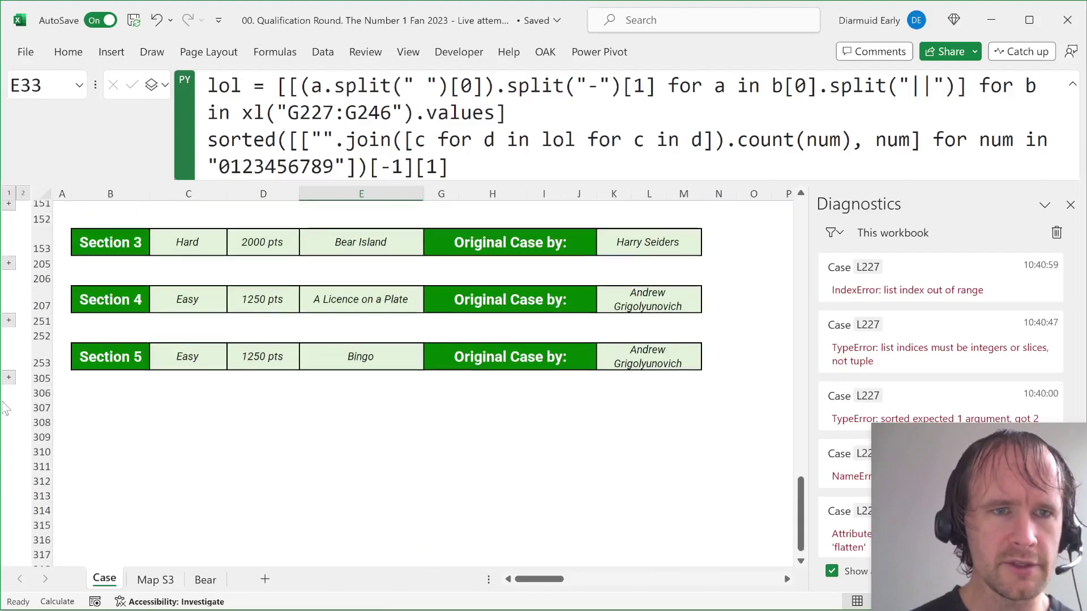
pyautogui.click(9, 378)
# Step: Examine the Section 5 bingo rules, both players' tickets, the worked example and the game number table
pyautogui.scroll(-15, 113, 379)
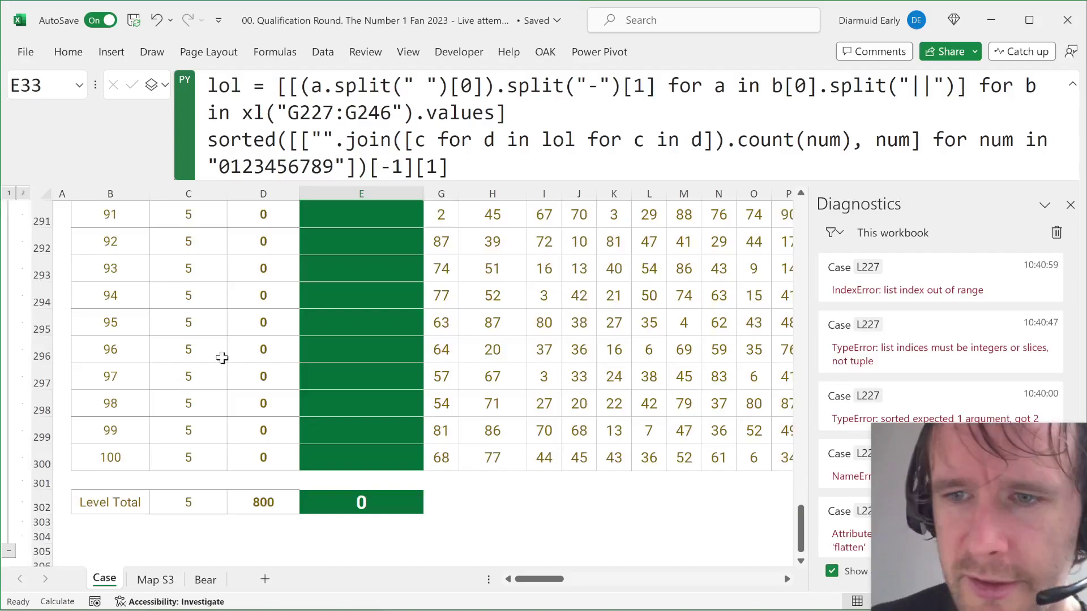
pyautogui.scroll(12, 423, 322)
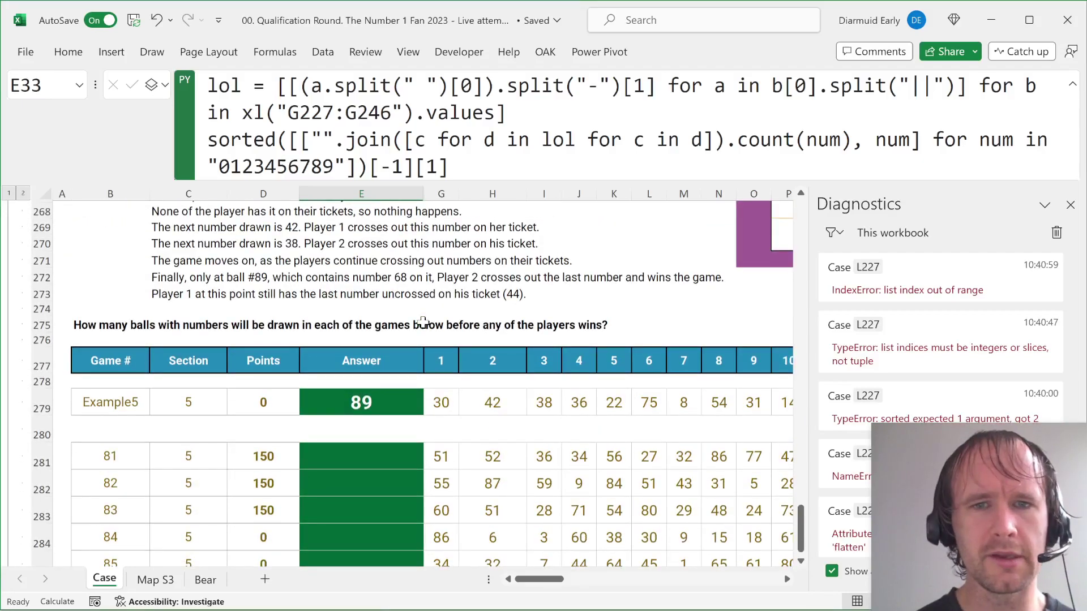
pyautogui.scroll(1, 424, 322)
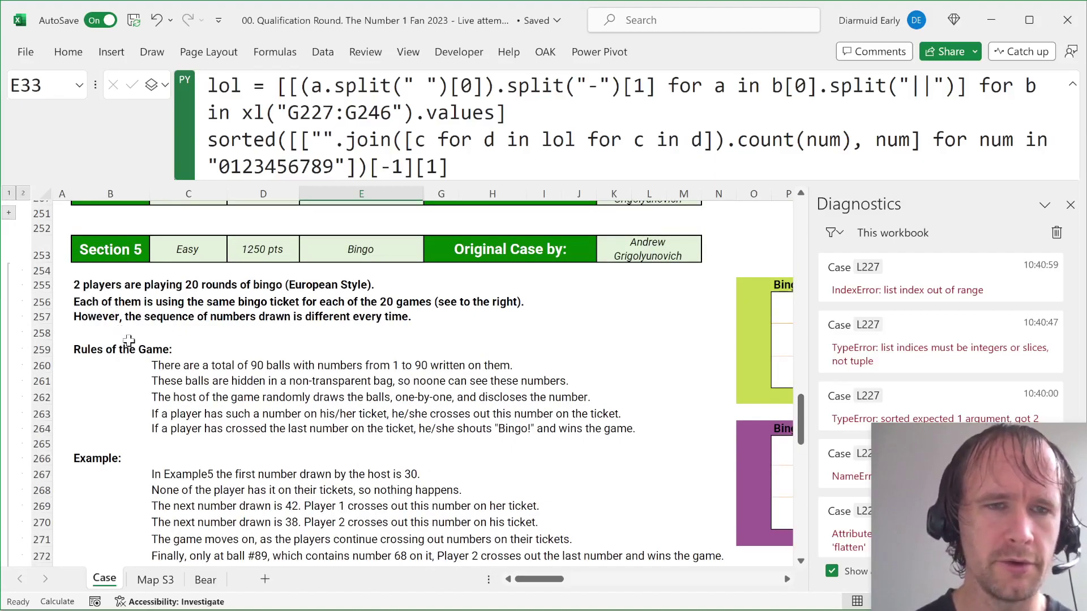
pyautogui.hscroll(6, 373, 391)
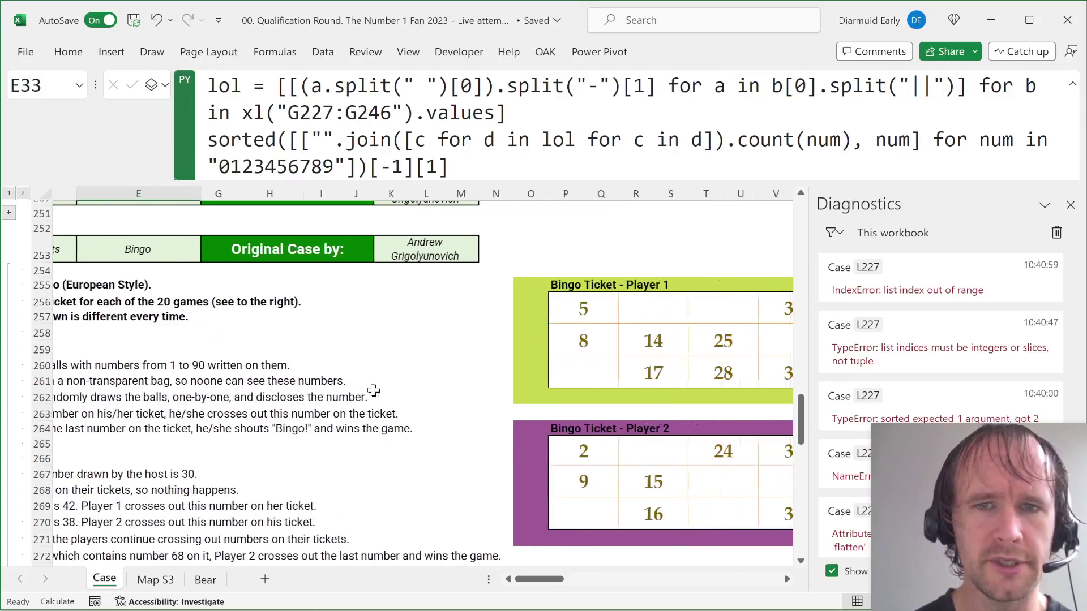
pyautogui.hscroll(3, 373, 391)
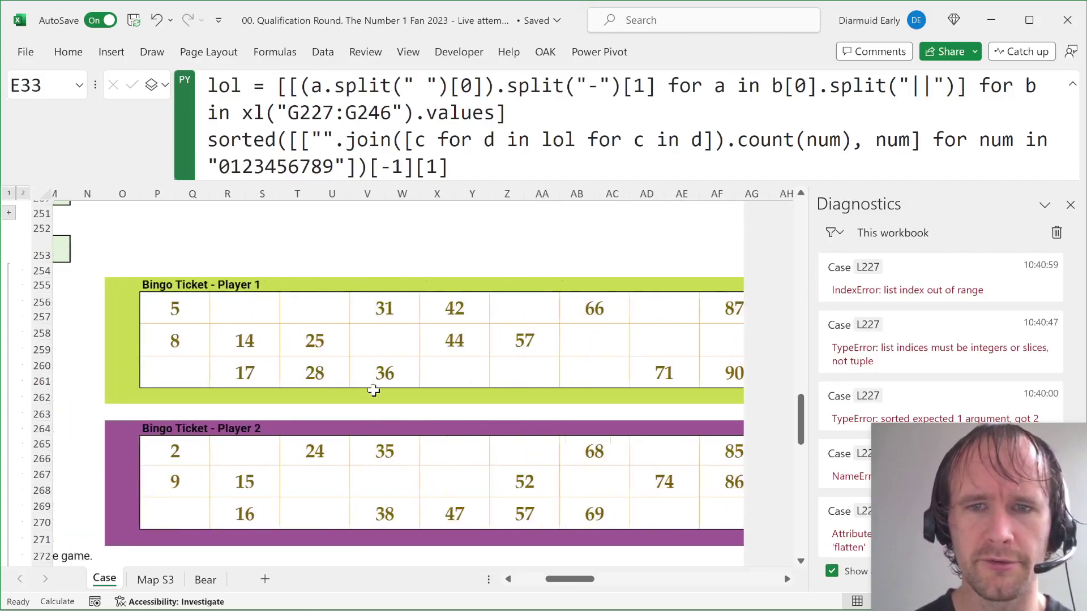
pyautogui.hscroll(-6, 373, 391)
pyautogui.hscroll(-4, 374, 391)
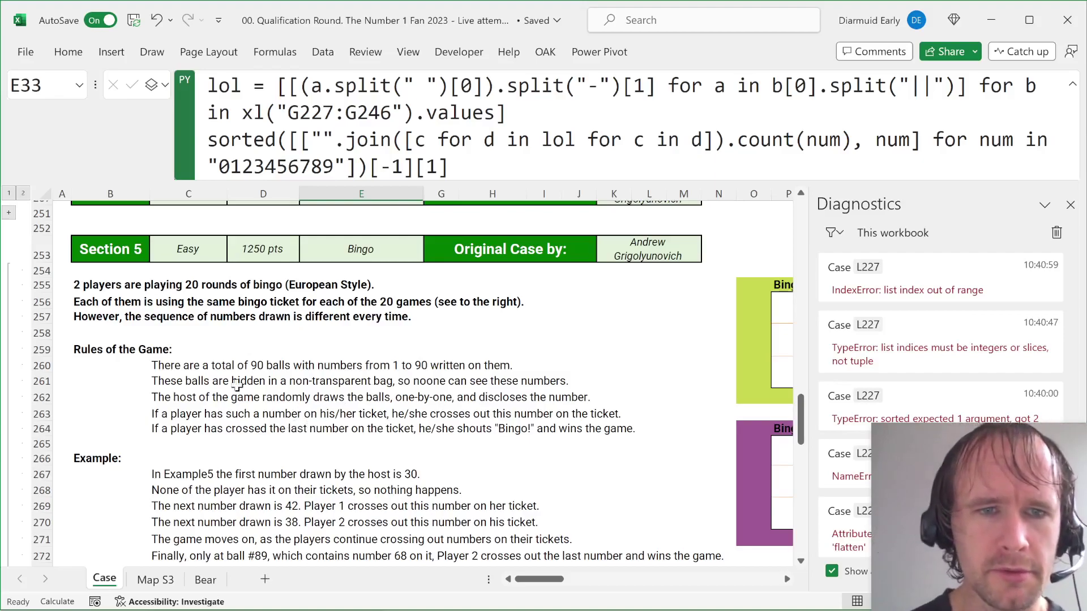
pyautogui.click(153, 402)
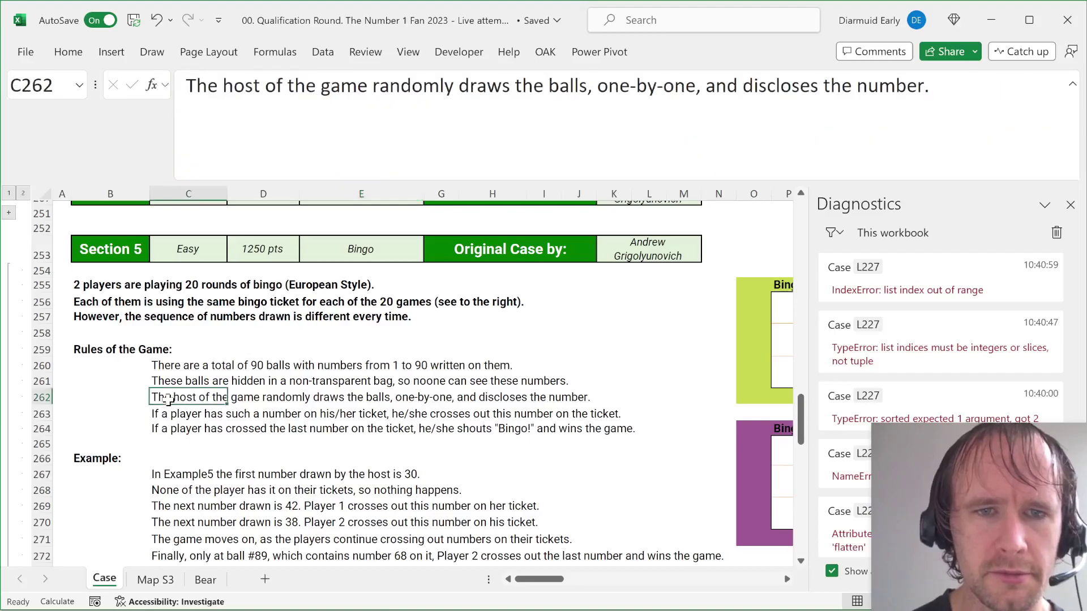
pyautogui.scroll(-3, 93, 412)
pyautogui.scroll(-2, 94, 412)
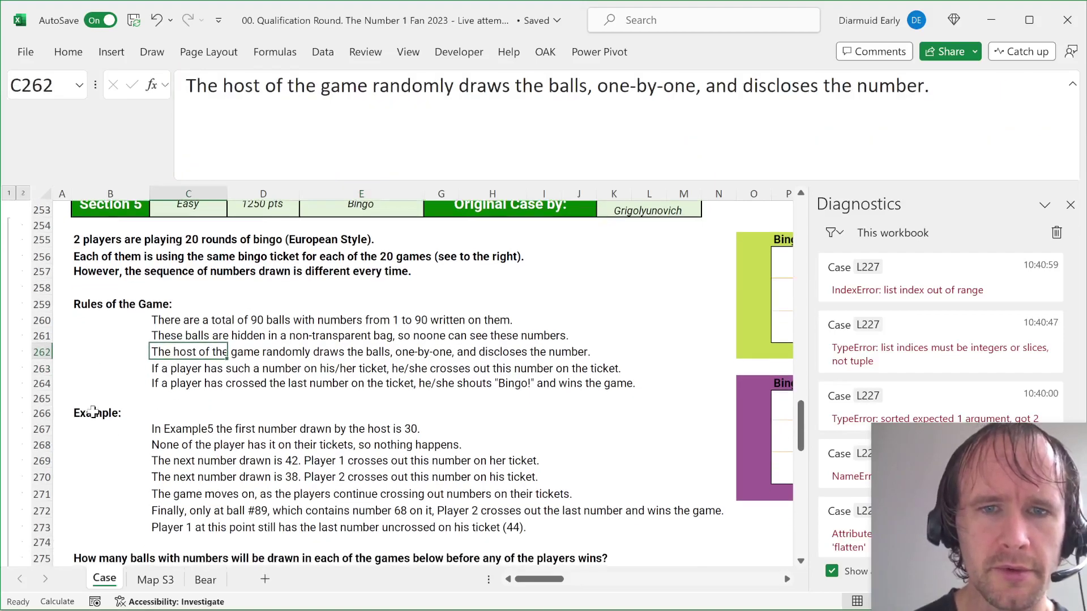
pyautogui.scroll(-2, 93, 412)
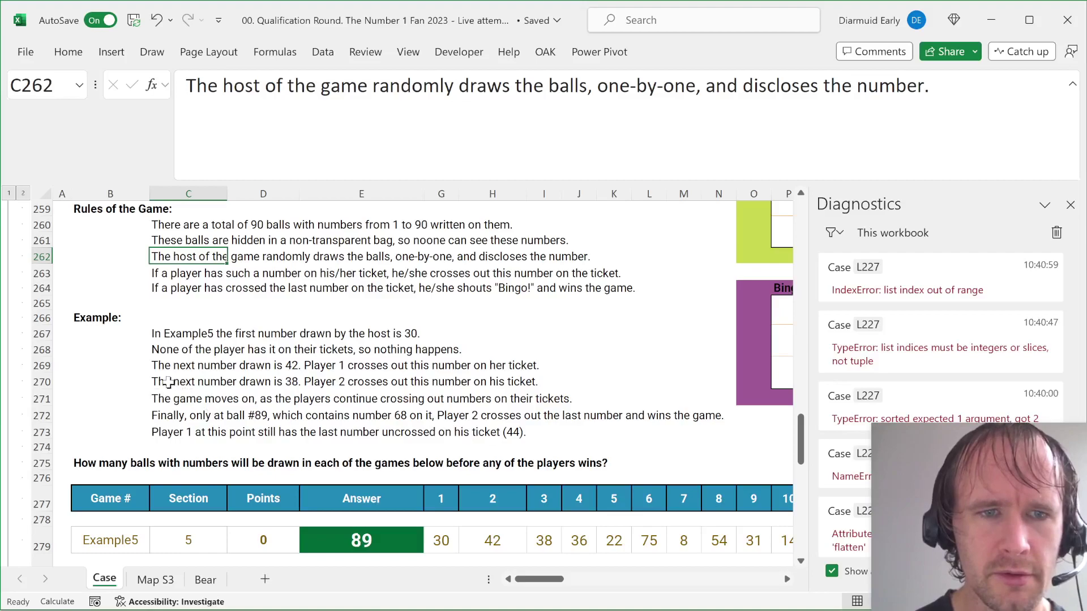
pyautogui.click(164, 417)
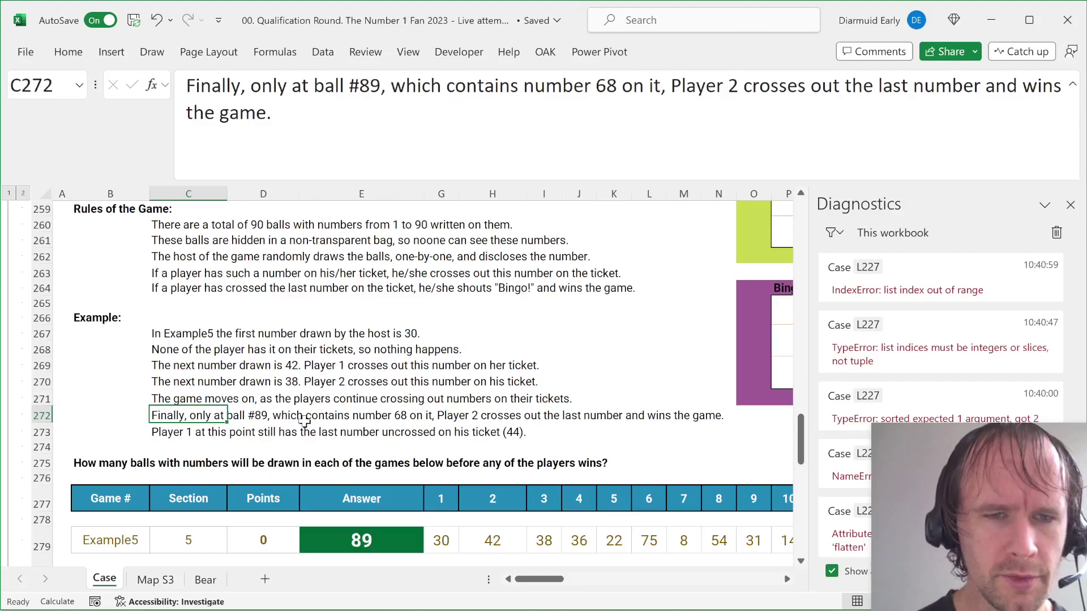
pyautogui.scroll(-2, 461, 419)
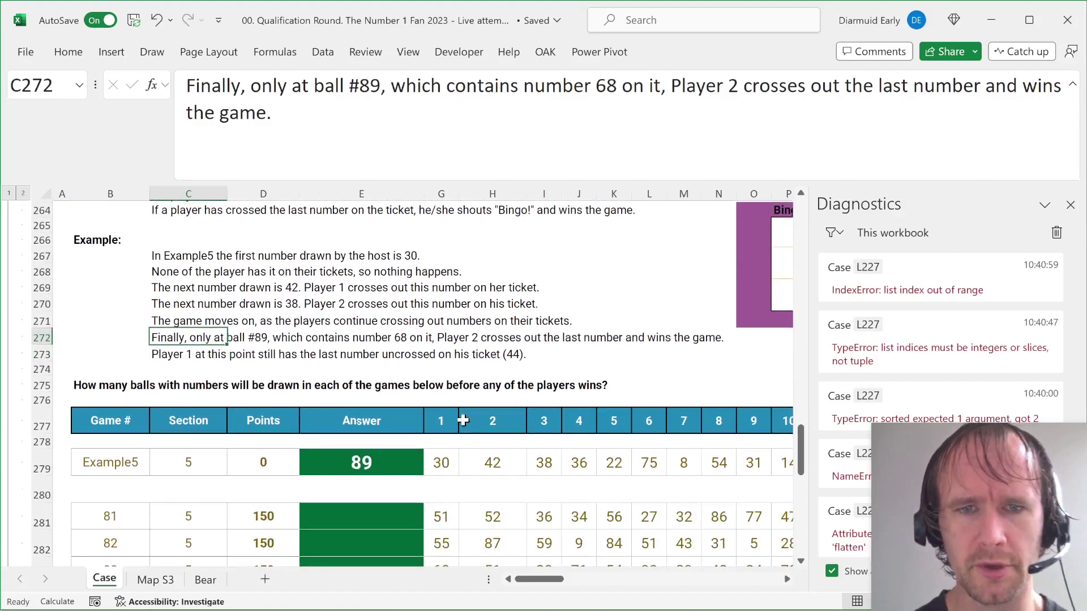
# Step: Start an IF formula in E280 that tests Player 1's ticket P256:AG261=0 and returns 1000 for blank cells
pyautogui.click(378, 481)
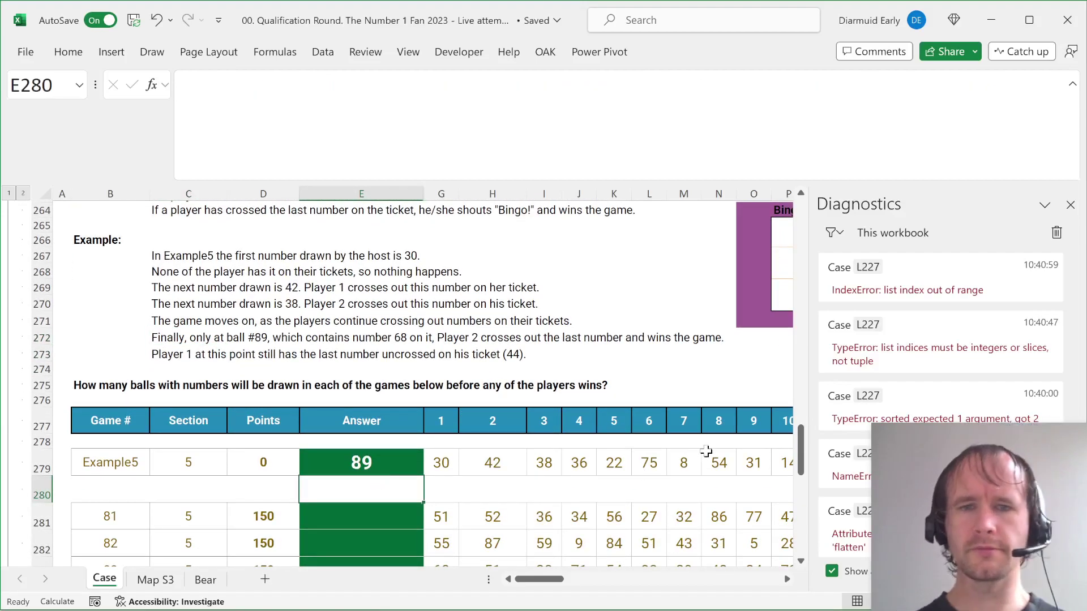
pyautogui.hscroll(3, 708, 451)
pyautogui.write('=if')
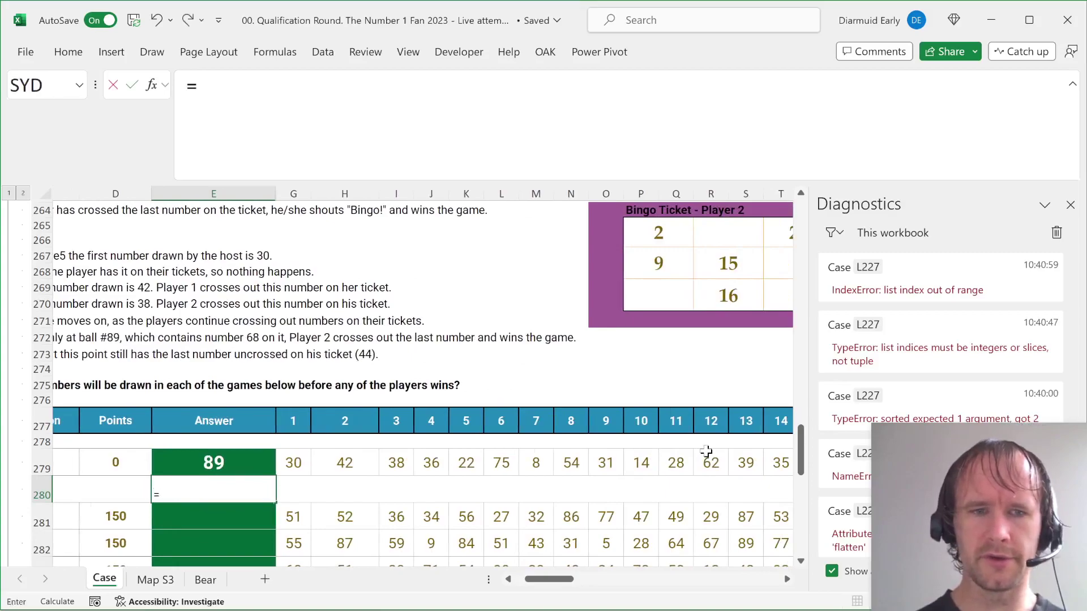
pyautogui.press('Tab')
pyautogui.scroll(4, 706, 451)
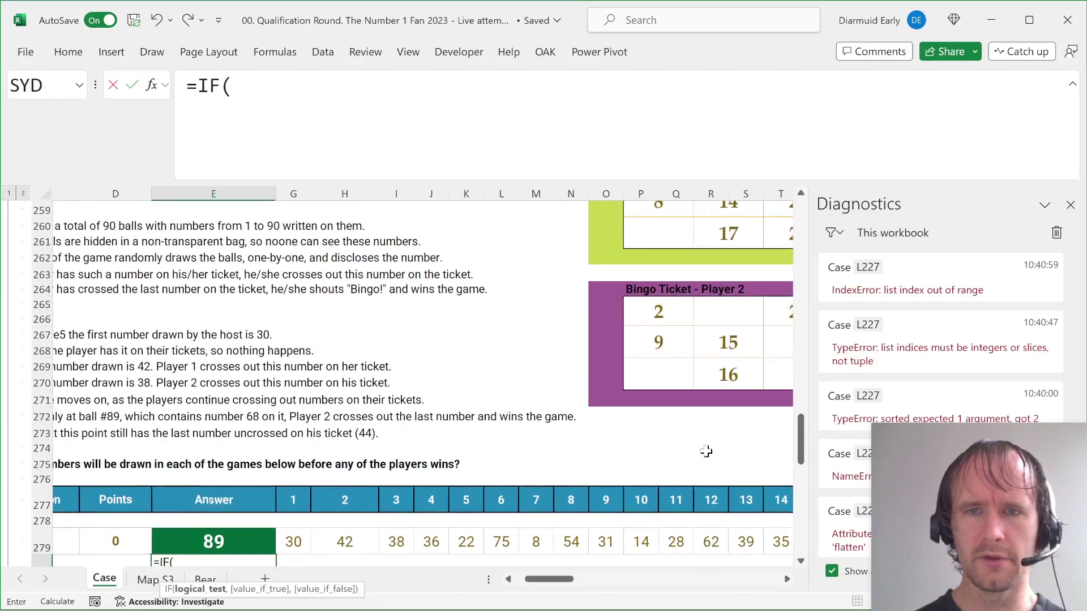
pyautogui.hscroll(3, 706, 451)
pyautogui.moveTo(417, 258); pyautogui.dragTo(734, 326)
pyautogui.write('=0')
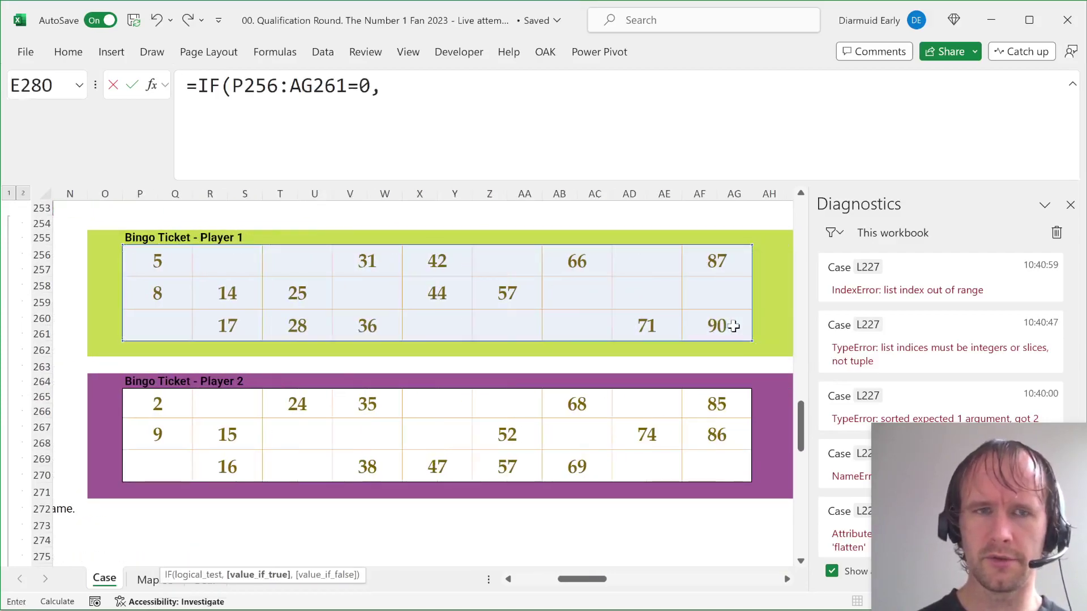
pyautogui.write(',1000,')
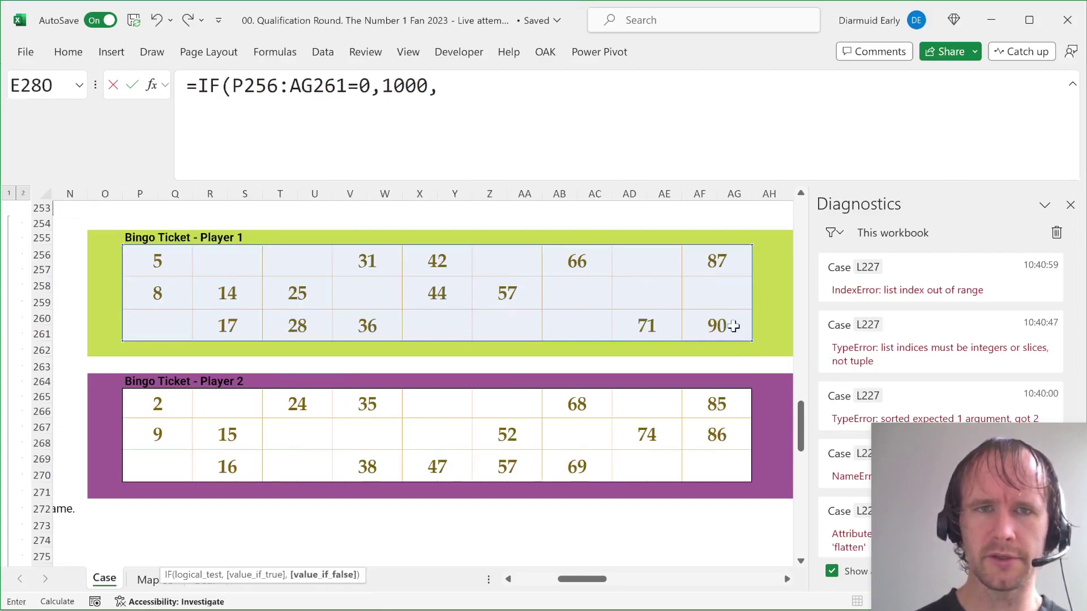
# Step: Add XMATCH(P256:AG261,G279:CR279) as the IF's false result and close the formula
pyautogui.write('xmatch(')
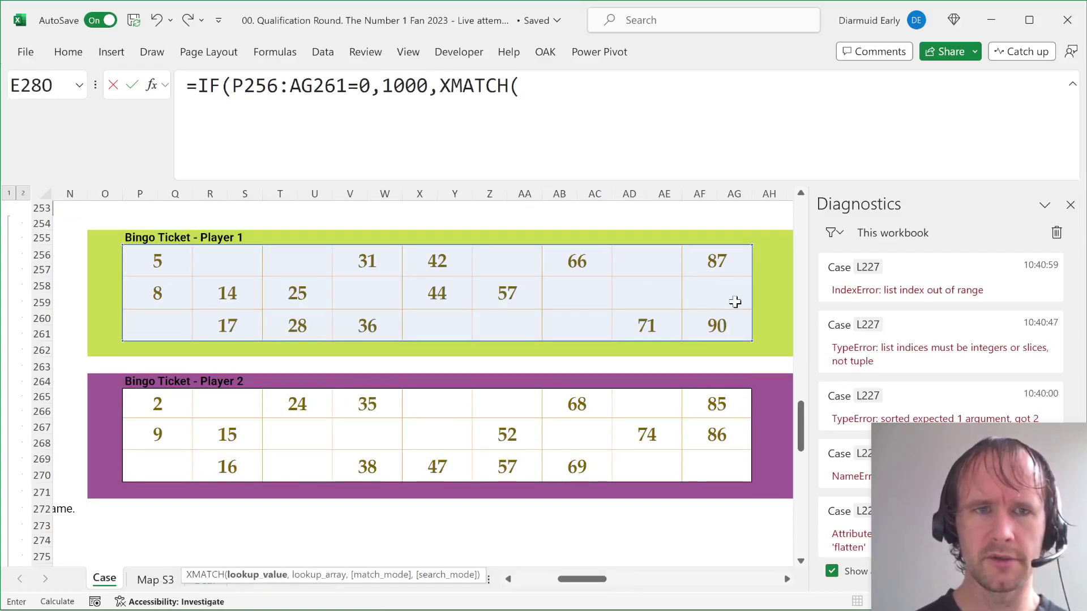
pyautogui.moveTo(159, 259); pyautogui.dragTo(686, 313)
pyautogui.write(',')
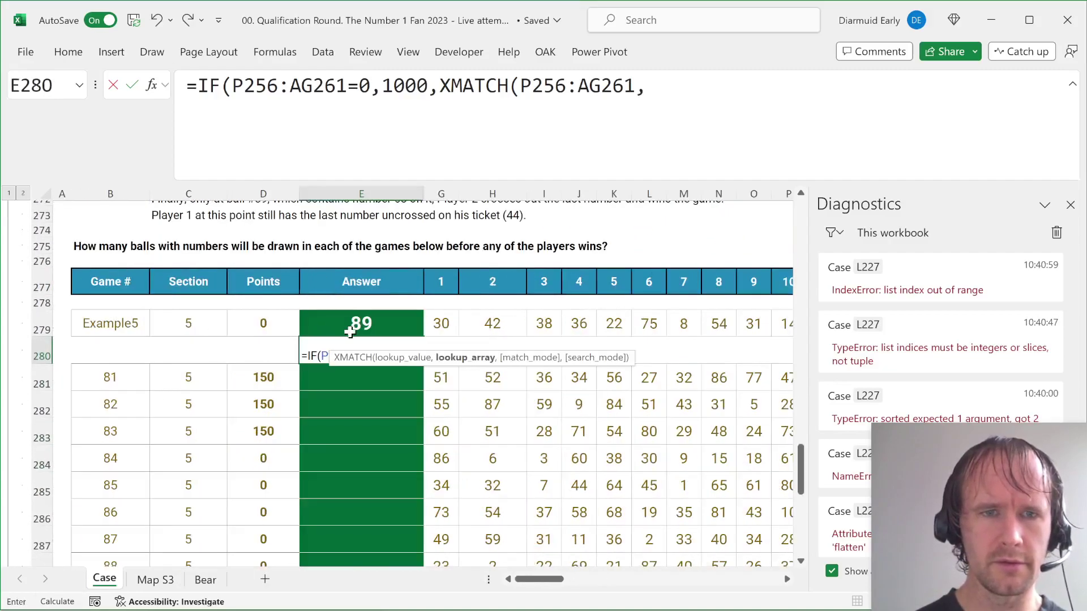
pyautogui.click(437, 326)
pyautogui.hotkey('ctrl', 'shift', 'Right')
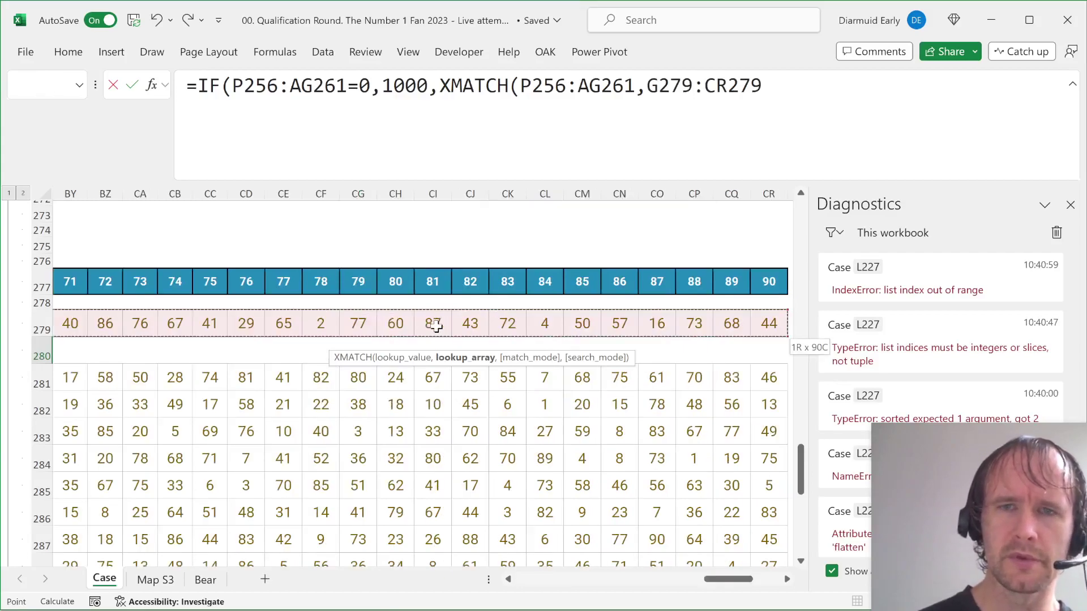
pyautogui.write('))')
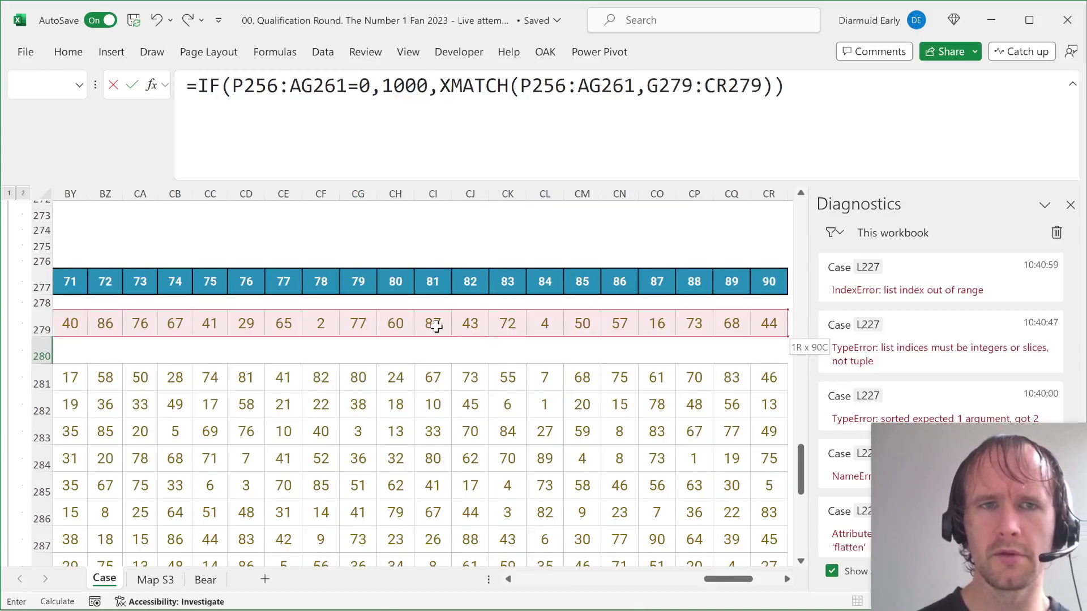
# Step: Set the IF's value for blank cells to 0, wrap the formula in MAX and enter it in E280
pyautogui.click(200, 97)
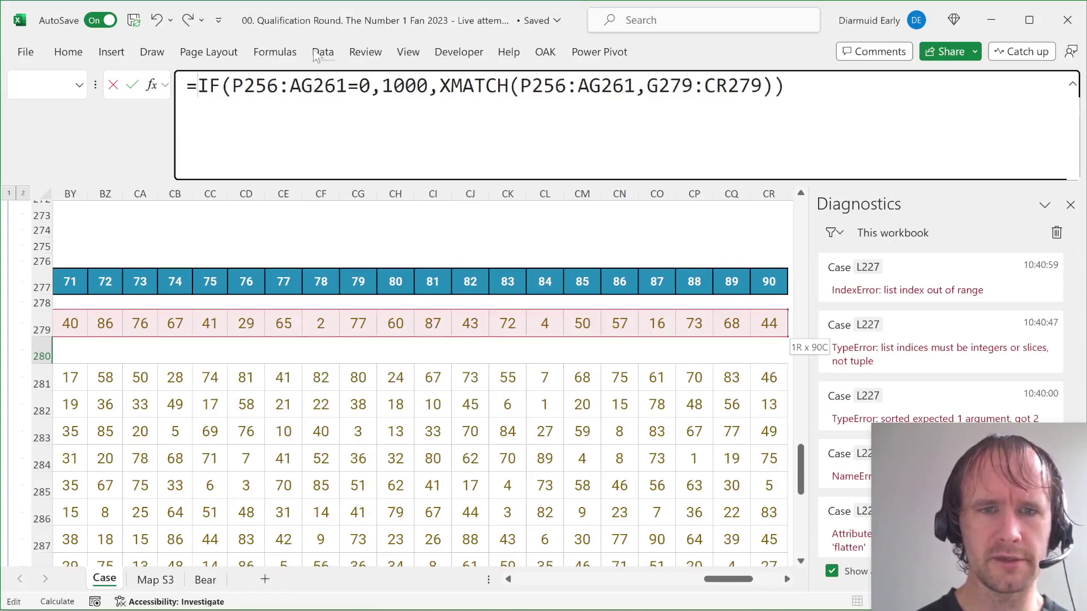
pyautogui.doubleClick(399, 85)
pyautogui.write('0')
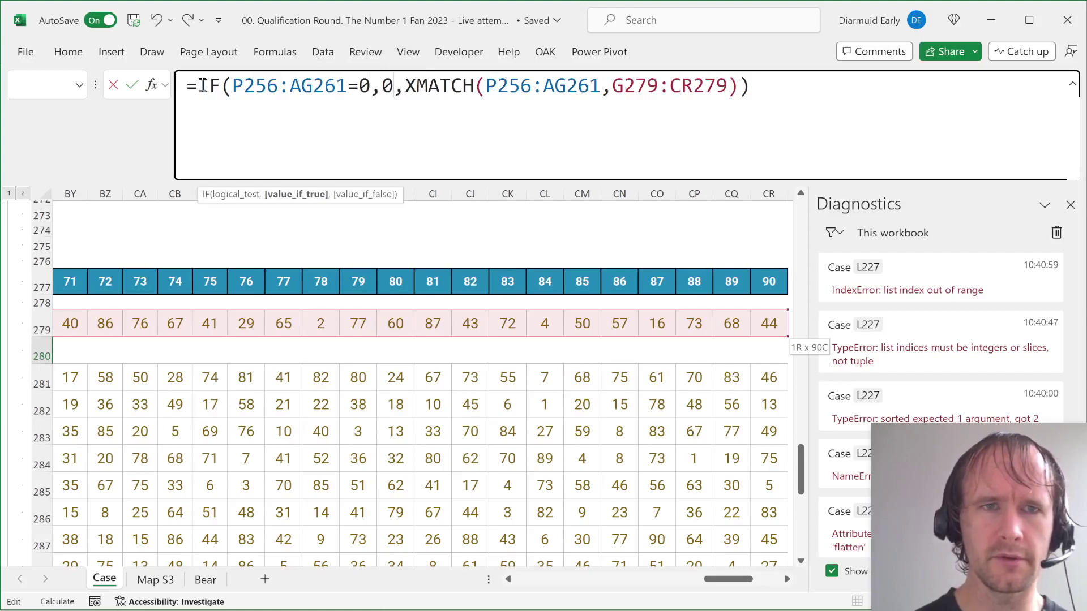
pyautogui.write('max')
pyautogui.press('Tab')
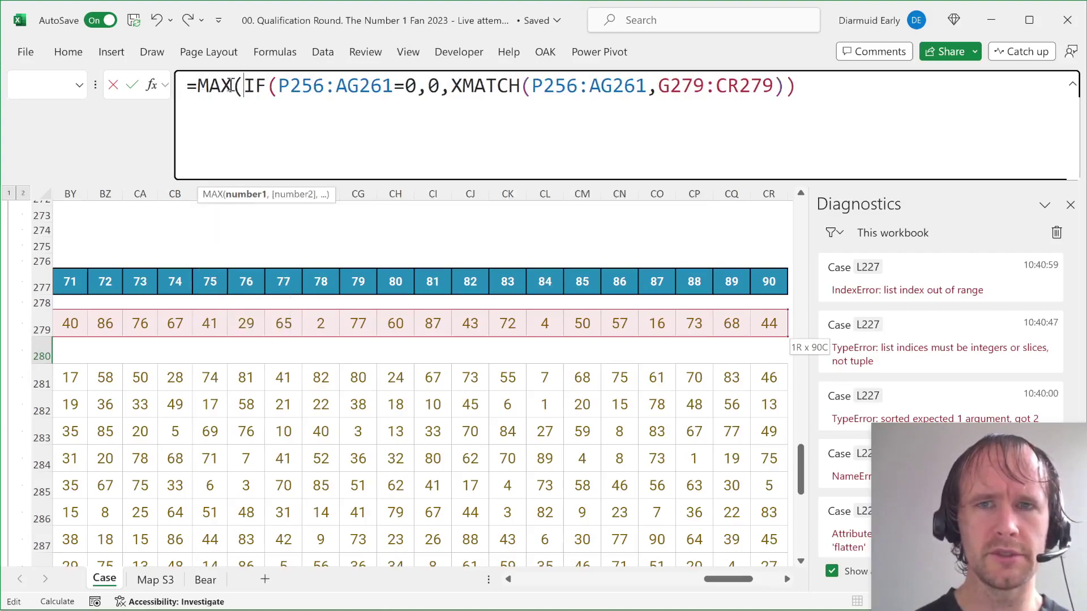
pyautogui.write(')')
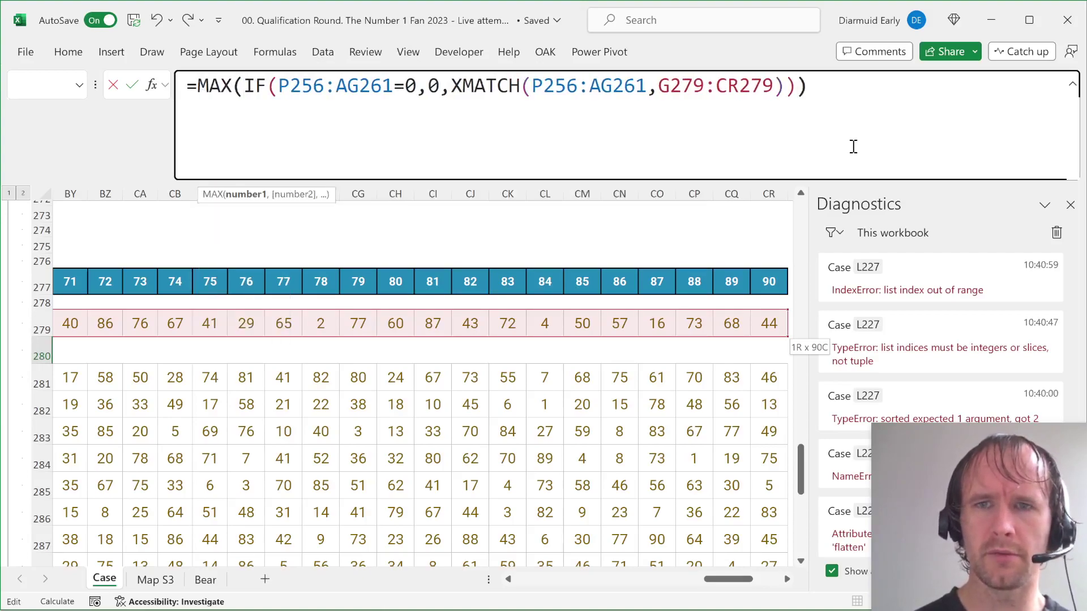
pyautogui.press('Return')
pyautogui.press('Left')
pyautogui.press('Up')
pyautogui.press('Right')
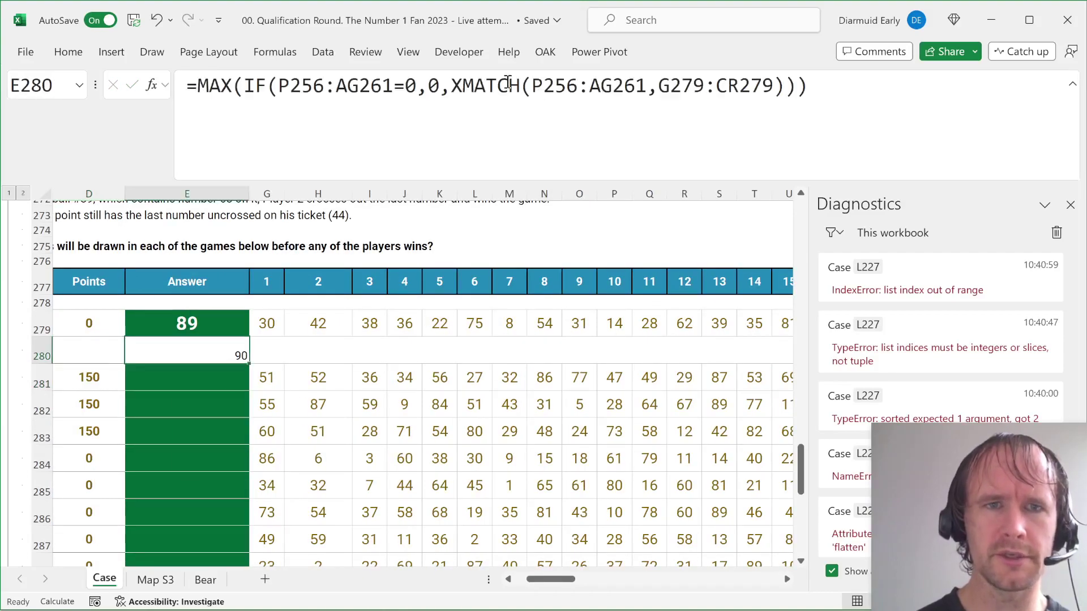
pyautogui.click(196, 85)
pyautogui.moveTo(196, 85); pyautogui.dragTo(913, 132)
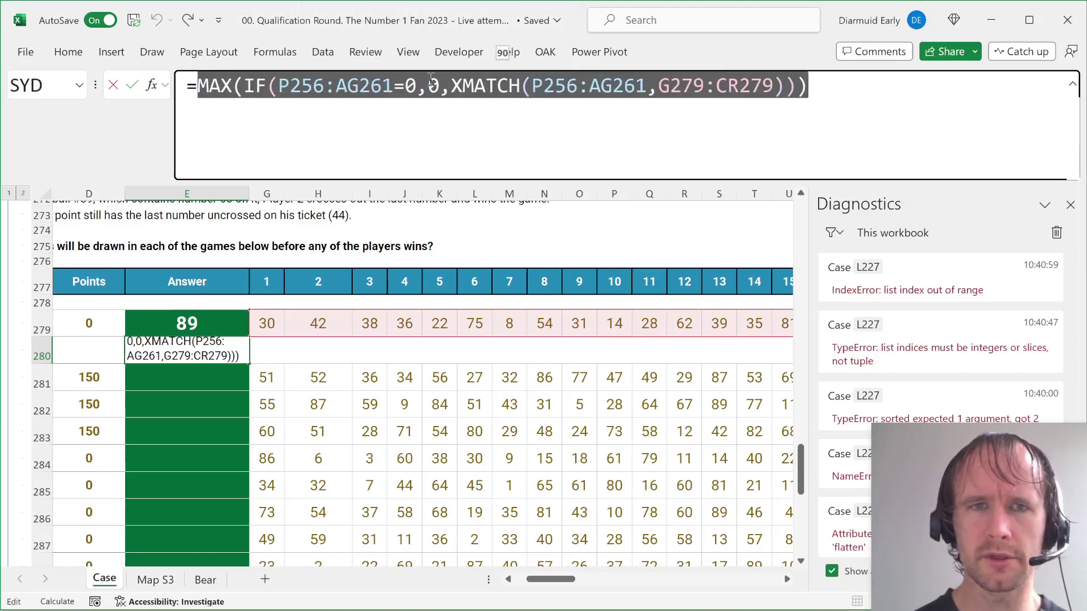
pyautogui.click(273, 90)
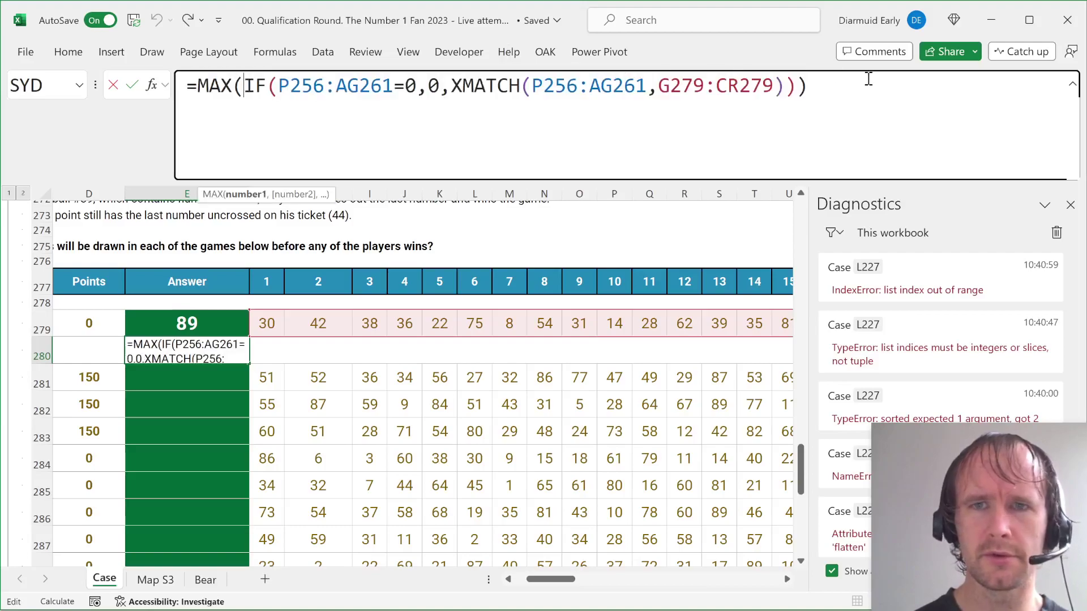
pyautogui.keyDown('shift'); pyautogui.click(797, 88); pyautogui.keyUp('shift')
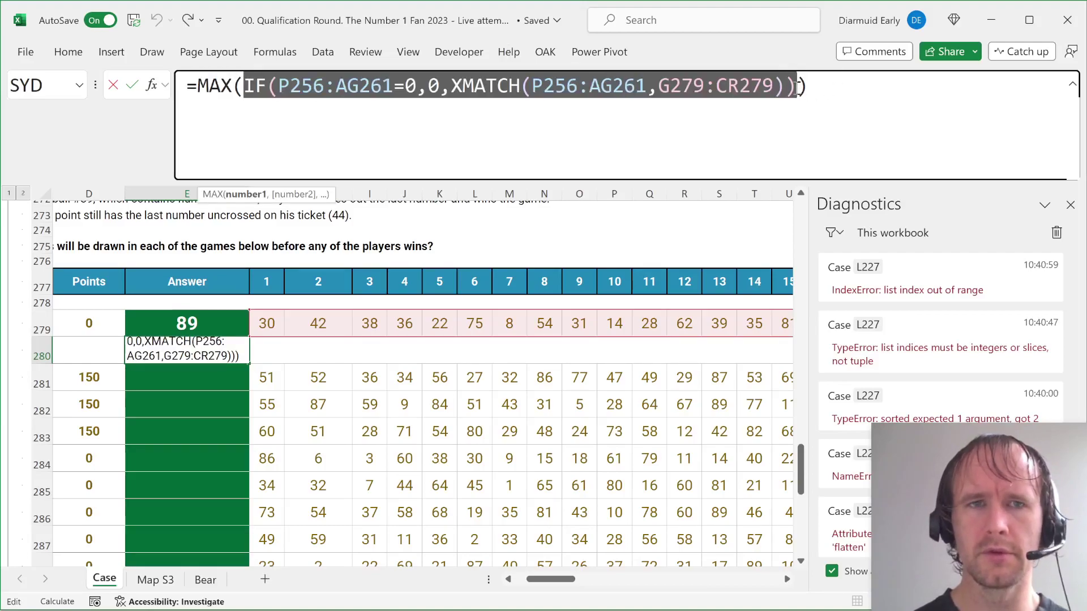
pyautogui.press('Escape')
pyautogui.scroll(5, 669, 276)
pyautogui.hscroll(3, 669, 275)
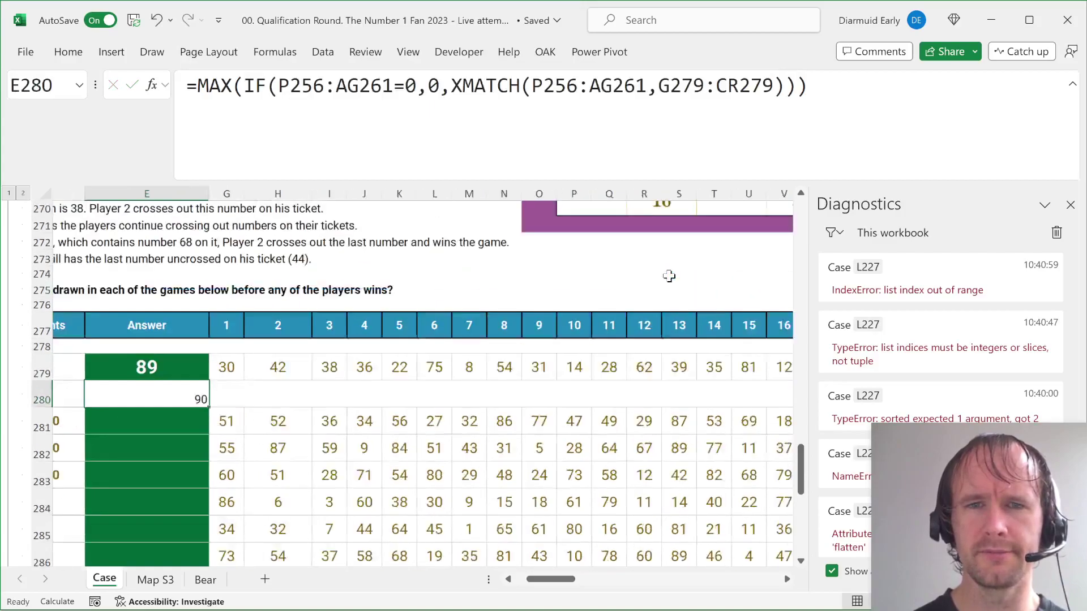
pyautogui.scroll(-2, 669, 275)
pyautogui.hscroll(-2, 669, 276)
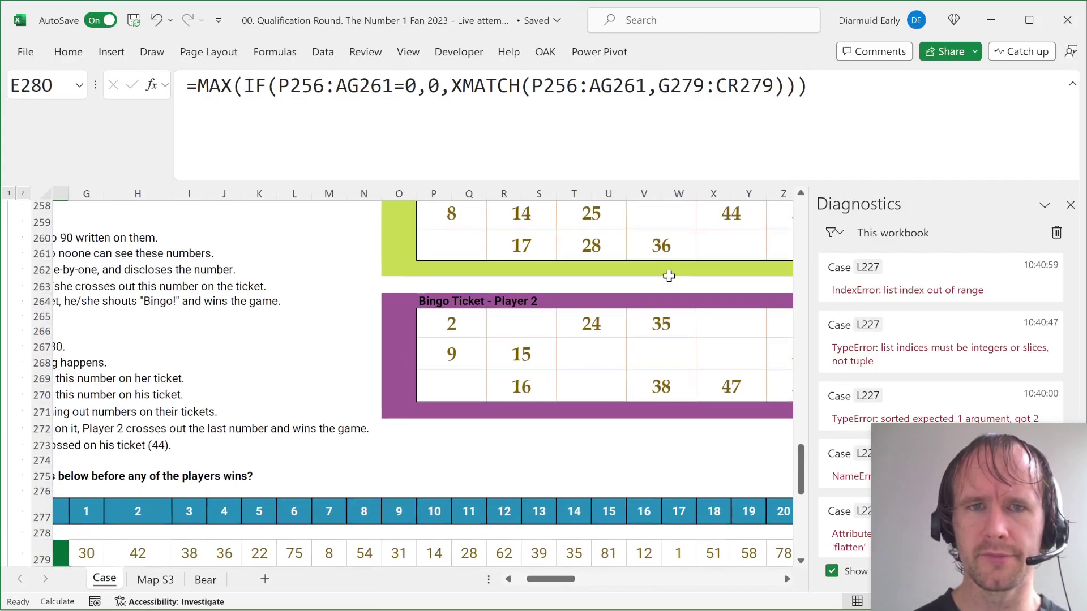
# Step: Duplicate the whole IF expression inside E280's MAX formula as its second argument
pyautogui.moveTo(249, 77); pyautogui.dragTo(802, 77)
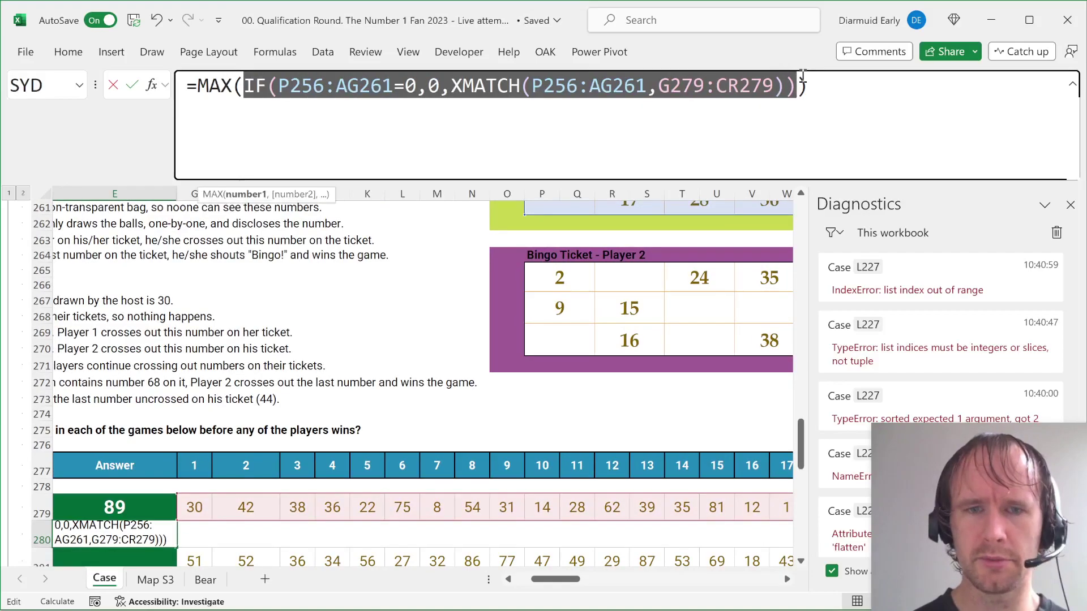
pyautogui.hotkey('ctrl', 'c')
pyautogui.press('Right')
pyautogui.write(',')
pyautogui.hotkey('ctrl', 'v')
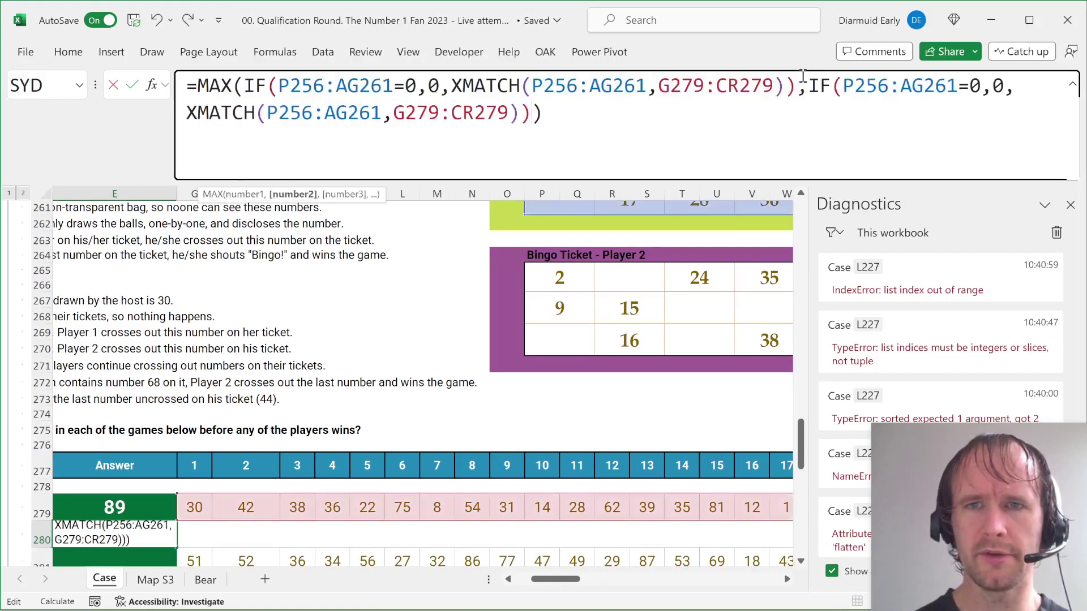
# Step: Replace both ticket ranges in the duplicated IF expression with Player 2's ticket P265:AG270 and enter the formula
pyautogui.click(869, 91)
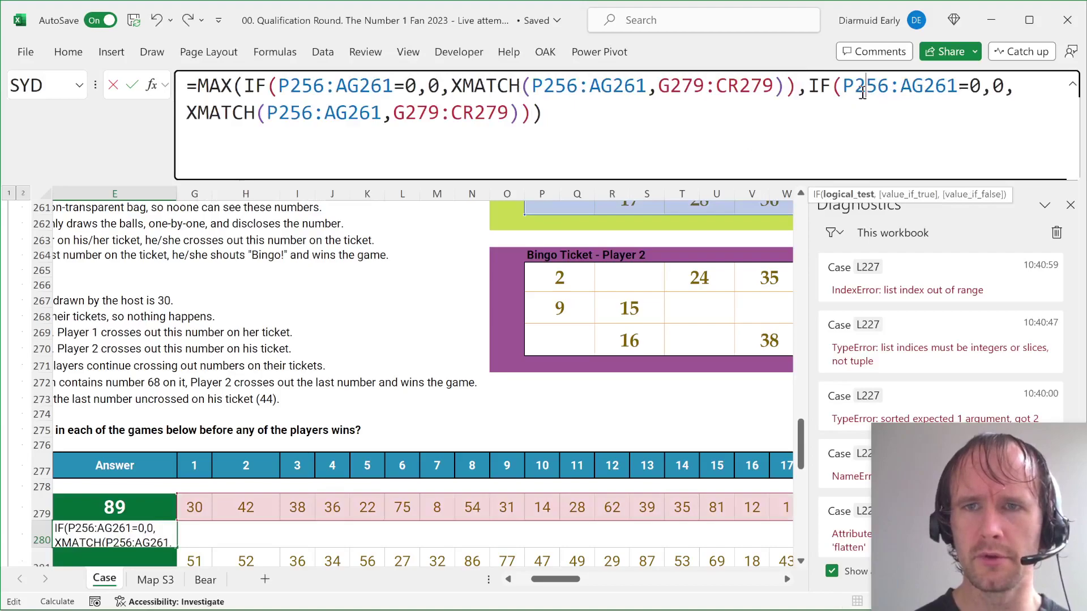
pyautogui.moveTo(843, 85); pyautogui.dragTo(959, 91)
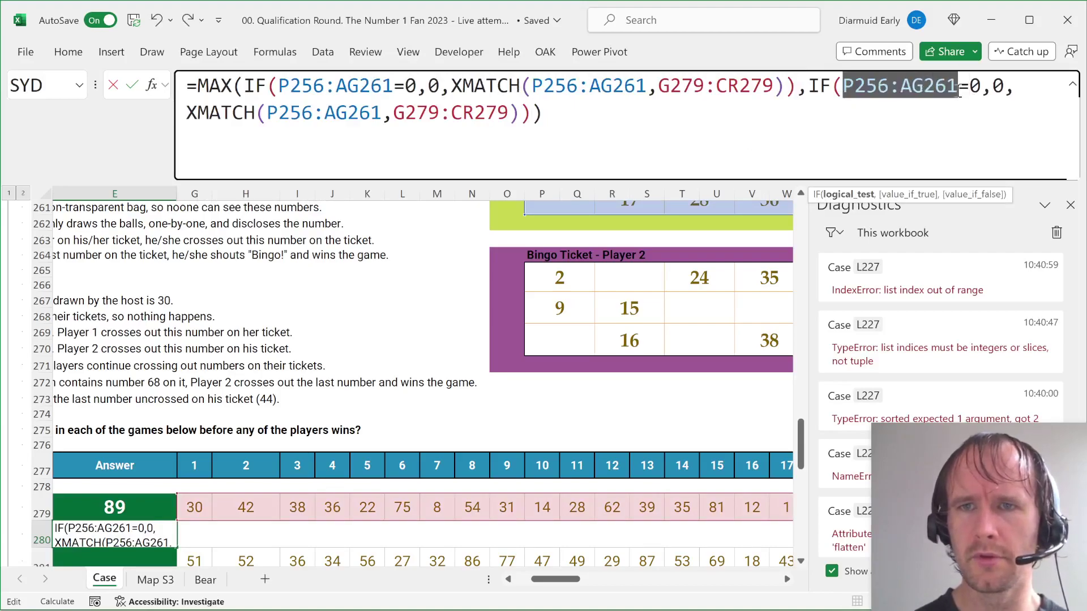
pyautogui.moveTo(559, 276)
pyautogui.mouseDown()
pyautogui.moveTo(629, 317)
pyautogui.moveTo(562, 272)
pyautogui.mouseUp()
pyautogui.keyDown('shift'); pyautogui.click(844, 85); pyautogui.keyUp('shift')
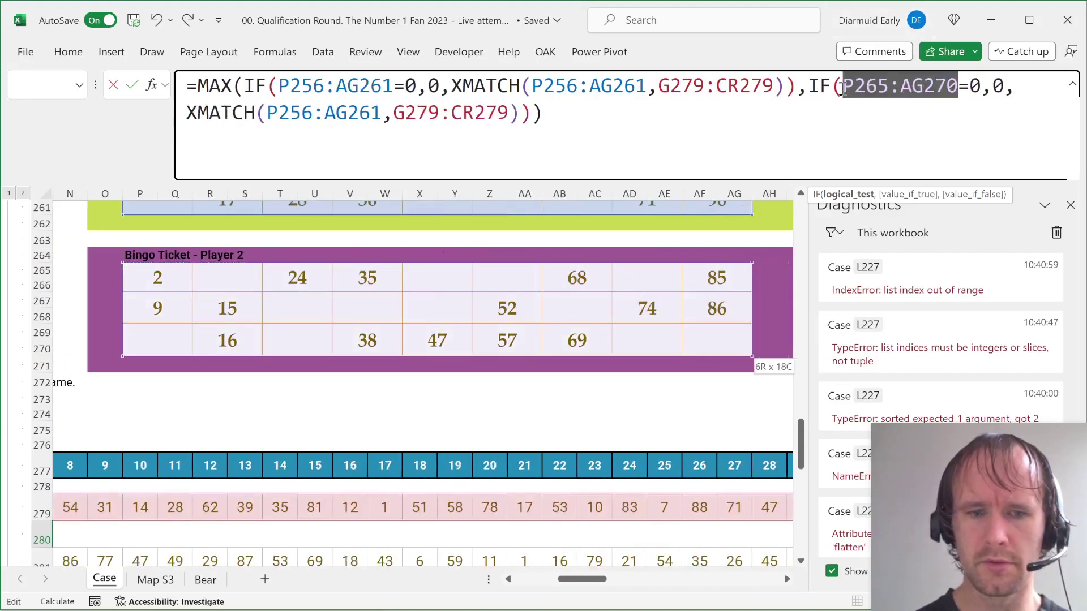
pyautogui.moveTo(267, 113); pyautogui.dragTo(382, 117)
pyautogui.hotkey('ctrl', 'v')
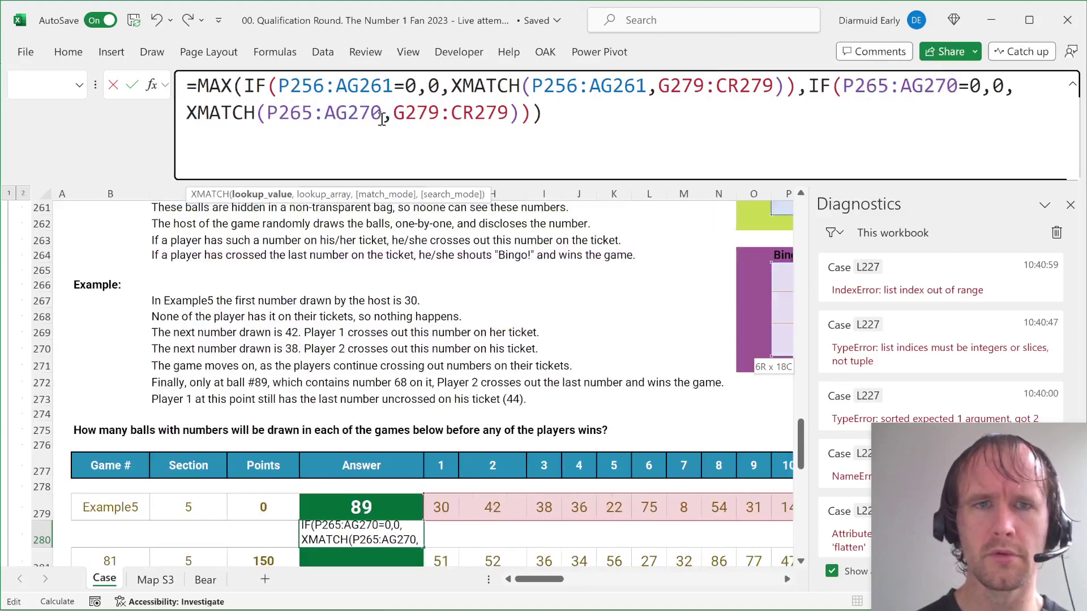
pyautogui.hotkey('ctrl', 'Return')
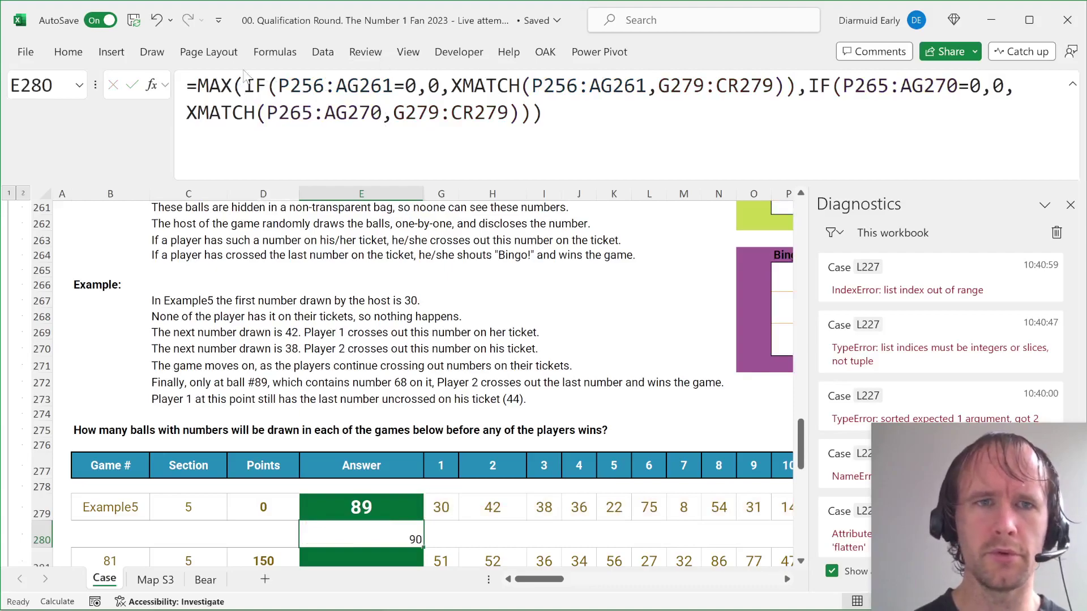
# Step: Give each player's IF expression its own MAX and wrap both in MIN, then enter the E280 formula
pyautogui.click(799, 86)
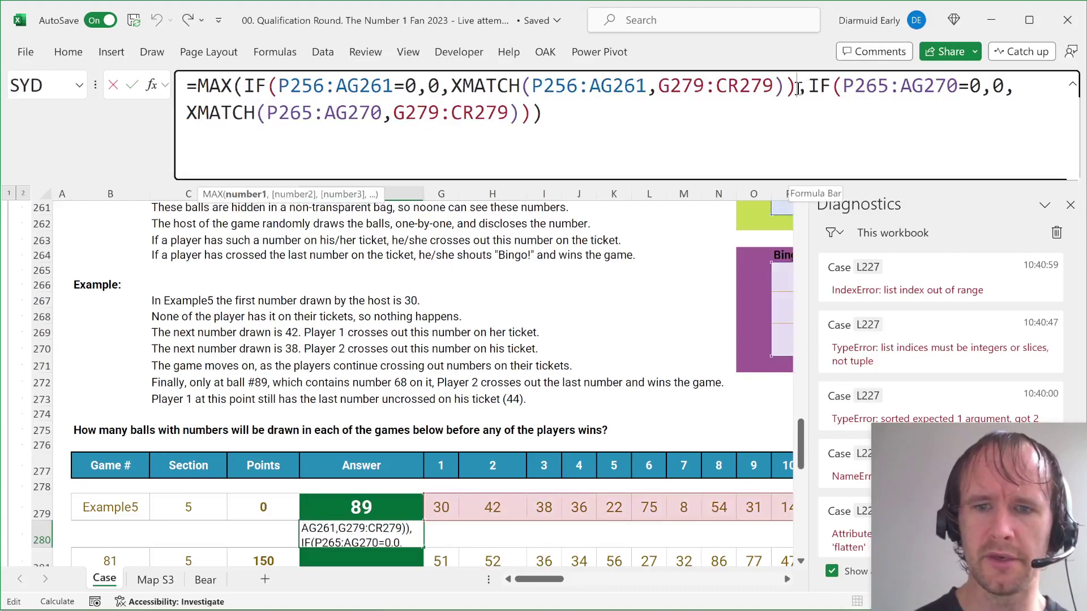
pyautogui.write('max(')
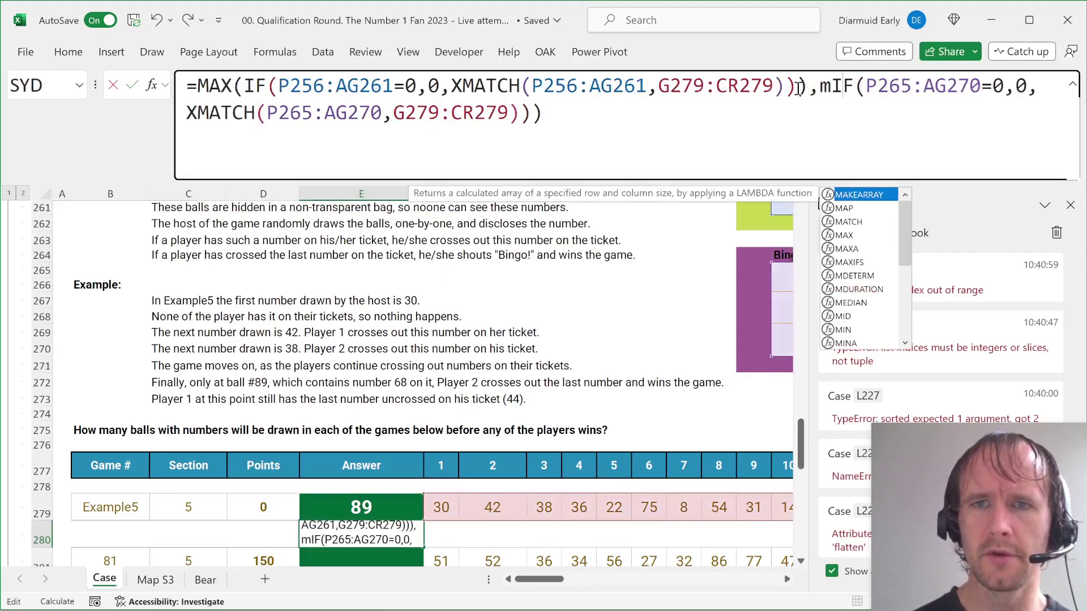
pyautogui.click(637, 112)
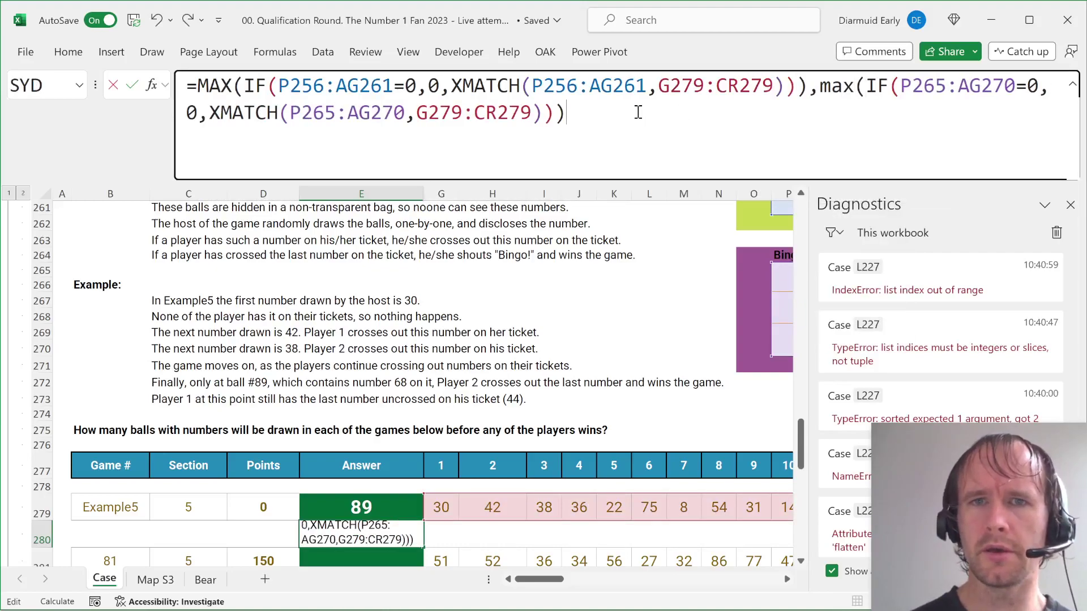
pyautogui.click(192, 85)
pyautogui.write('min(')
pyautogui.press('Return')
pyautogui.press('Up')
# Step: Move the MIN formula text from E280 into the Example5 answer cell E279, keeping its references
pyautogui.moveTo(669, 139); pyautogui.dragTo(3, 26)
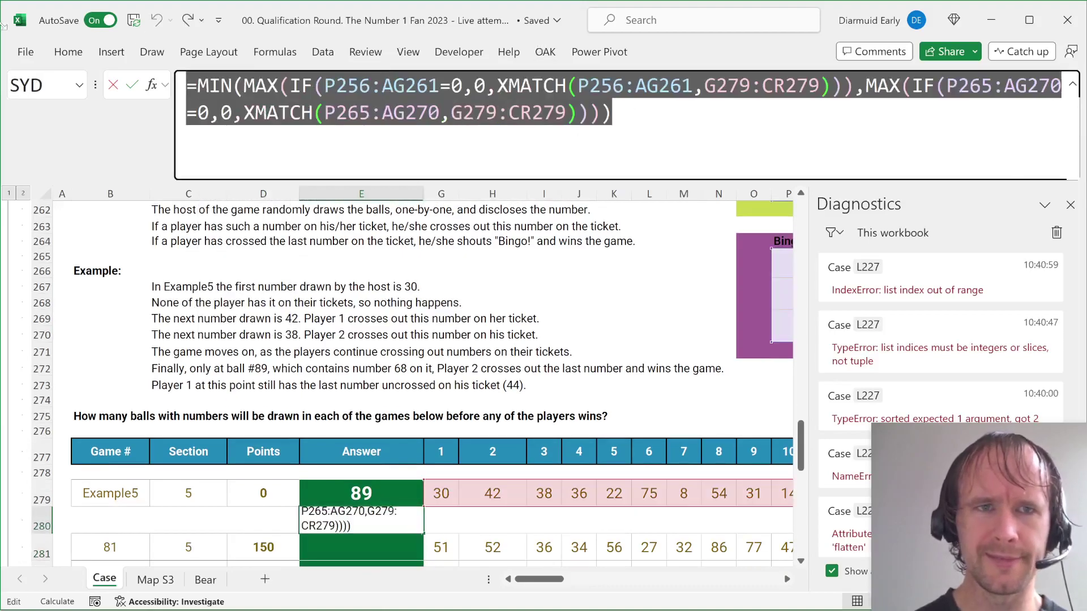
pyautogui.hotkey('ctrl', 'x')
pyautogui.hotkey('shift', 'Return')
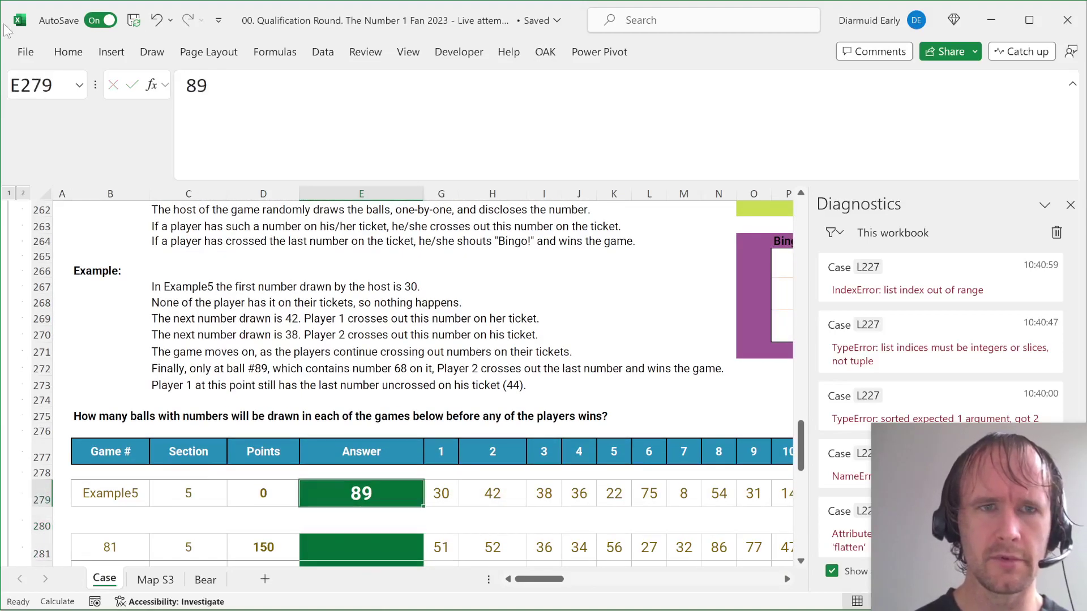
pyautogui.moveTo(283, 130); pyautogui.dragTo(29, 55)
pyautogui.hotkey('ctrl', 'v')
pyautogui.press('Return')
# Step: Copy the Example5 formula from E279 into the answer cells E281:E300 for games 81 to 100 and check them
pyautogui.press('Up')
pyautogui.hotkey('ctrl', 'c')
pyautogui.press('Left')
pyautogui.press('Down')
pyautogui.press('Down')
pyautogui.hotkey('ctrl', 'shift', 'Down')
pyautogui.hotkey('shift', 'Right')
pyautogui.hotkey('shift', 'Tab')
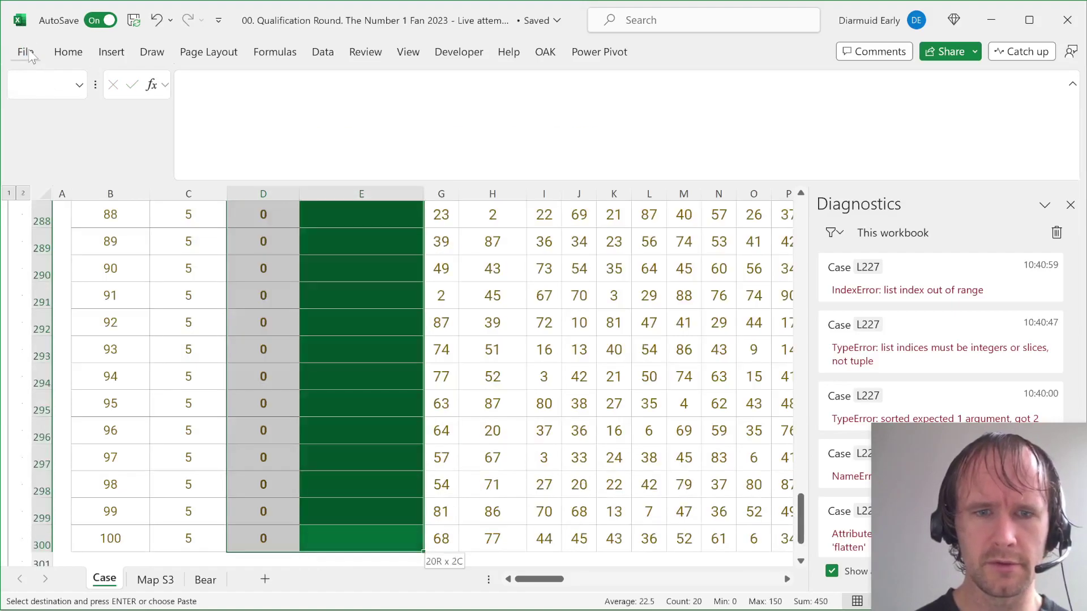
pyautogui.hotkey('shift', 'Right')
pyautogui.hotkey('ctrl', 'v')
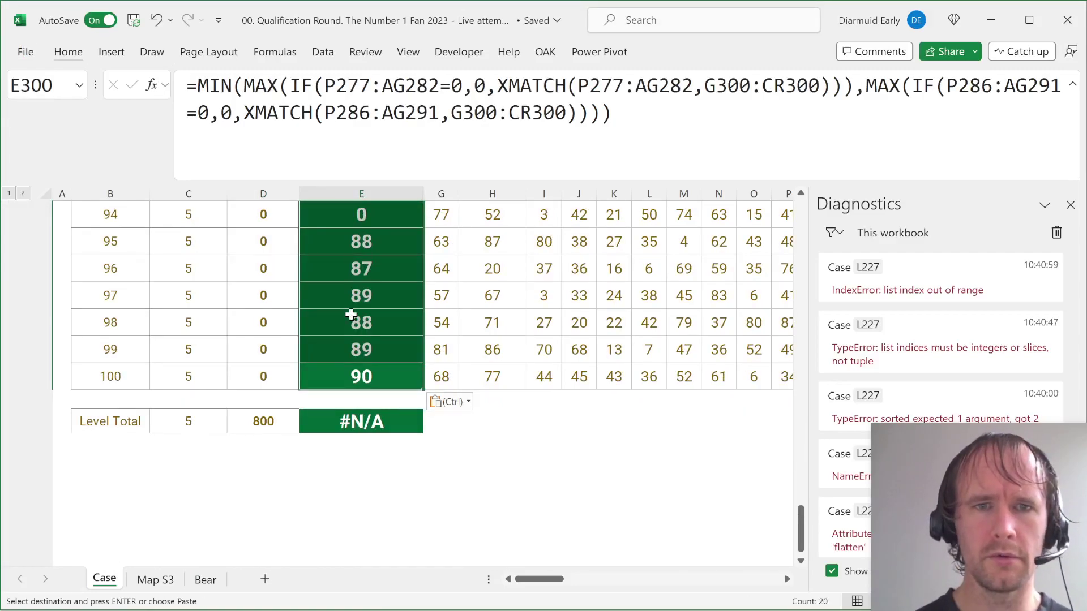
pyautogui.scroll(6, 351, 314)
pyautogui.scroll(1, 351, 314)
pyautogui.scroll(-1, 351, 315)
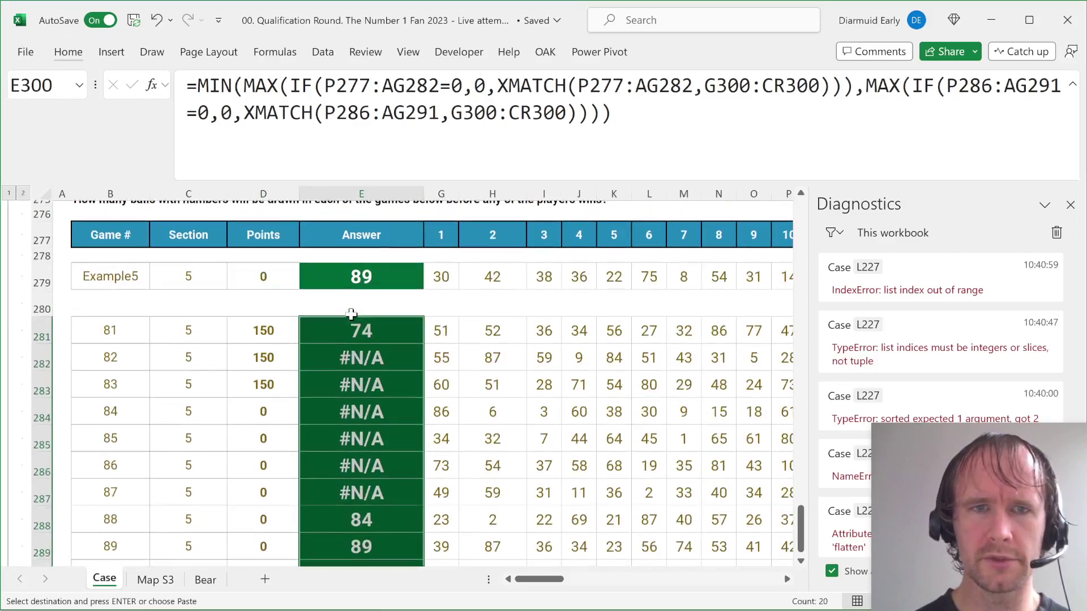
pyautogui.click(364, 328)
pyautogui.press('Right')
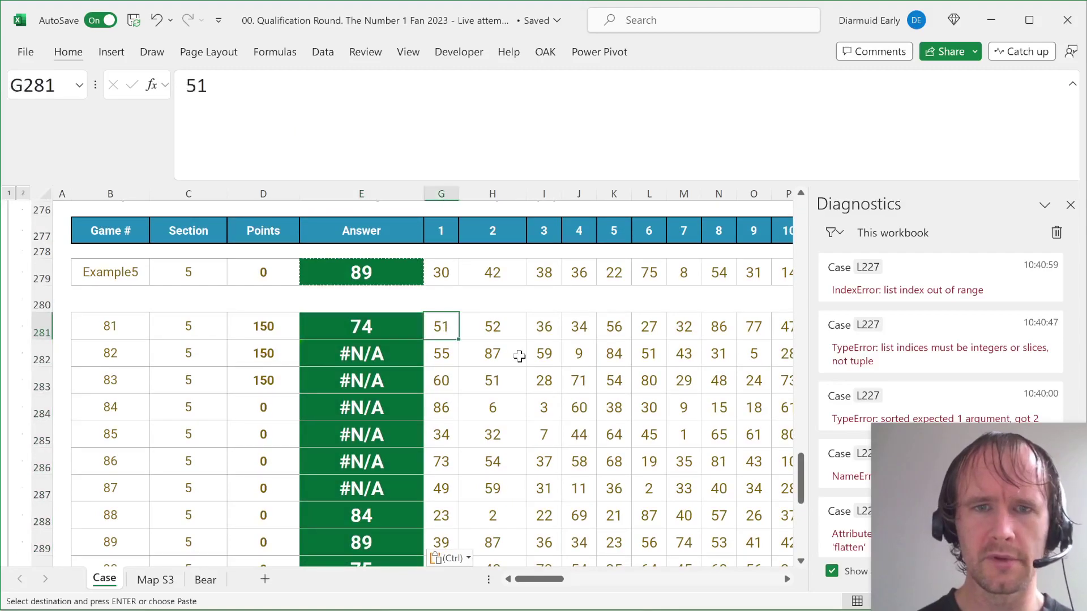
# Step: Examine game 81's drawn numbers, the Section 5 example text and the ticket references in the E282 formula
pyautogui.hotkey('ctrl', 'shift', 'Right')
pyautogui.press('Left')
pyautogui.press('Left')
pyautogui.press('Left')
pyautogui.press('Left')
pyautogui.press('Left')
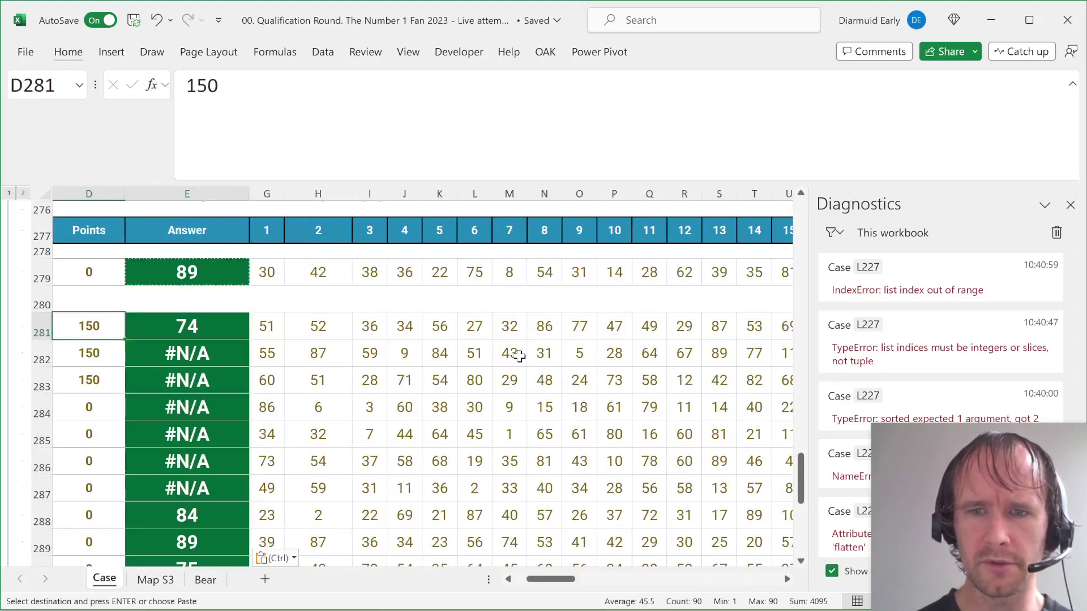
pyautogui.scroll(4, 480, 309)
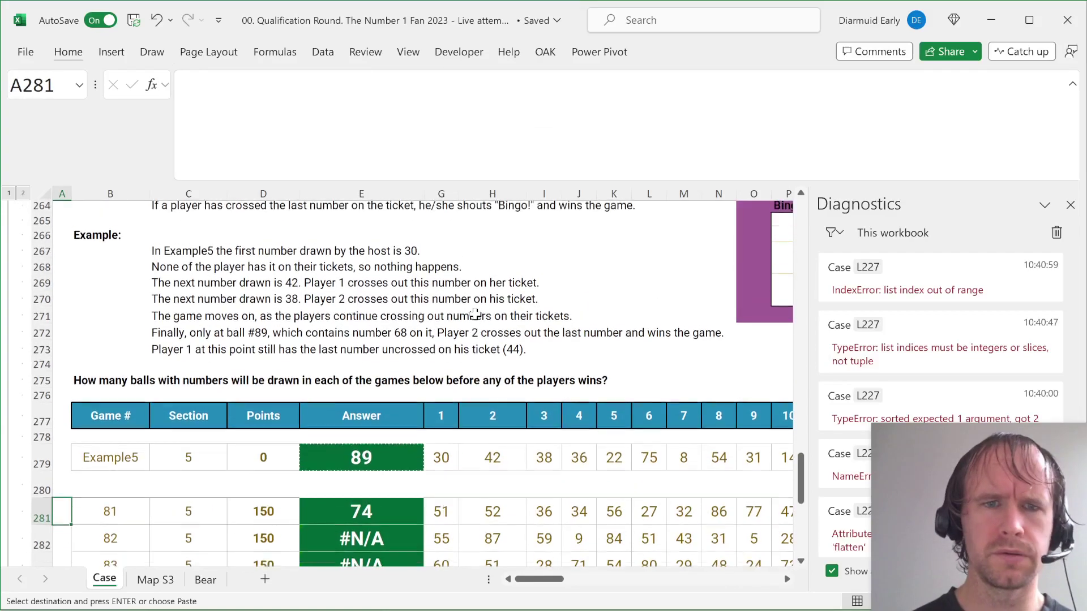
pyautogui.scroll(-2, 476, 314)
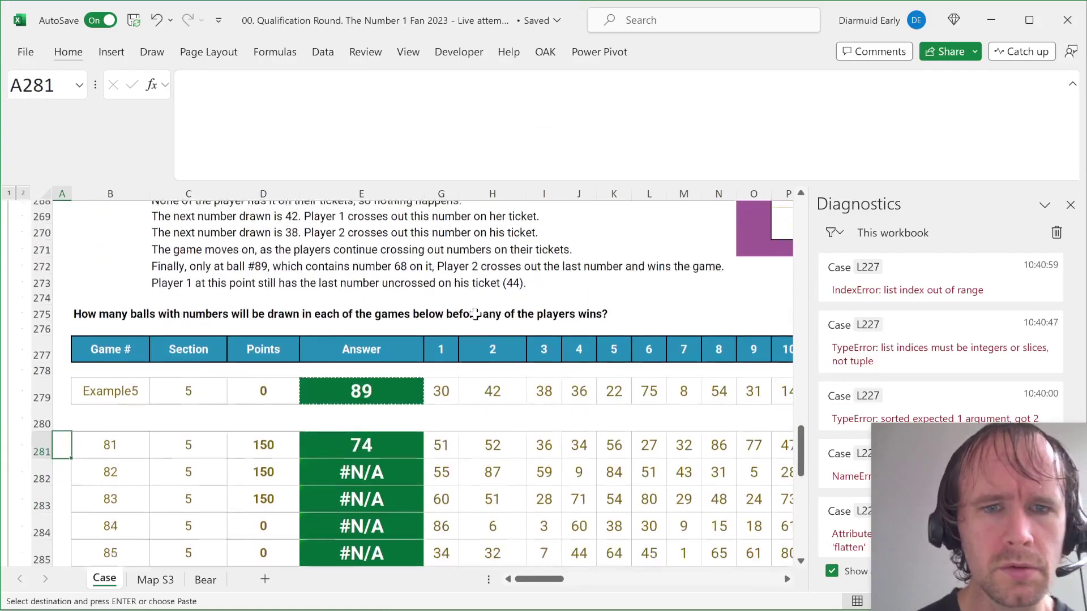
pyautogui.click(392, 439)
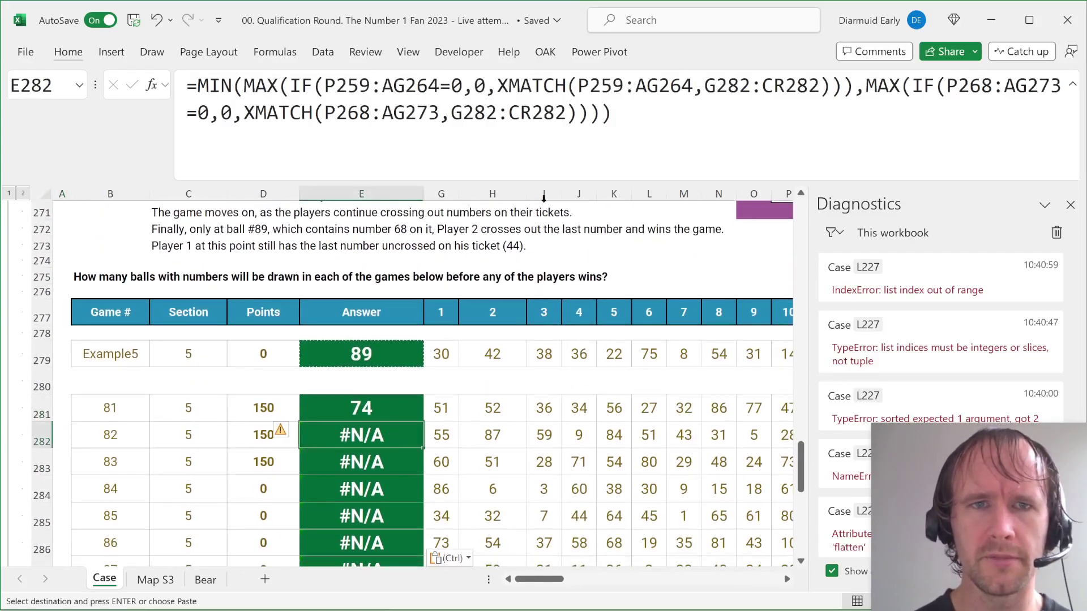
# Step: Make both Player 1 ticket ranges in the E279 formula absolute as $P$256:$AG$261
pyautogui.press('Escape')
pyautogui.press('Up')
pyautogui.press('Up')
pyautogui.press('Up')
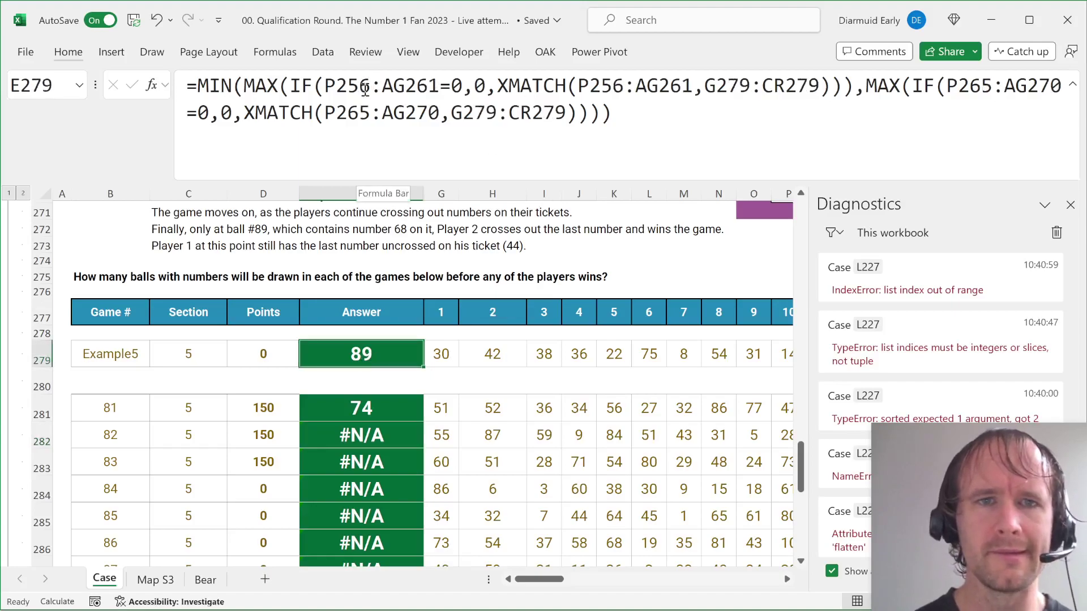
pyautogui.moveTo(364, 85); pyautogui.dragTo(378, 85)
pyautogui.press('F4')
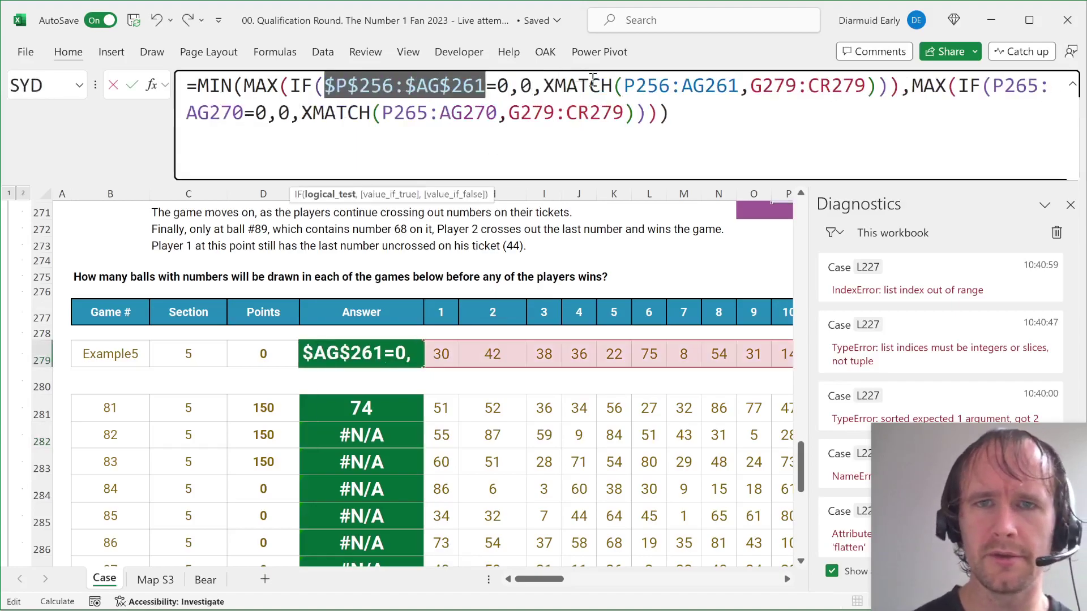
pyautogui.moveTo(658, 86); pyautogui.dragTo(694, 96)
pyautogui.press('F4')
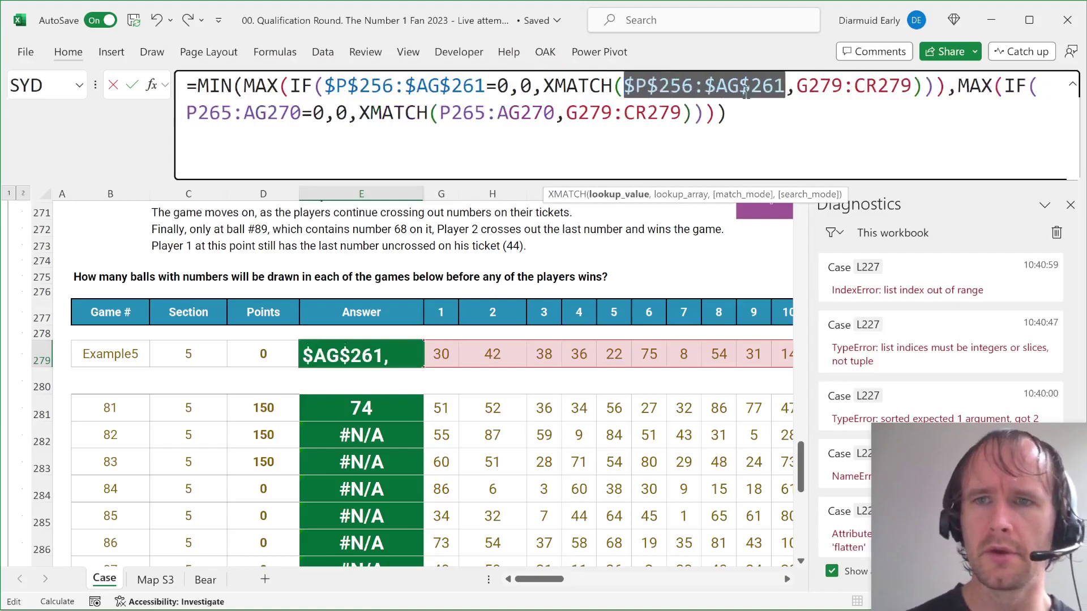
# Step: Make both Player 2 ticket ranges in the E279 formula absolute as $P$265:$AG$270 and enter the formula
pyautogui.moveTo(221, 113); pyautogui.dragTo(264, 120)
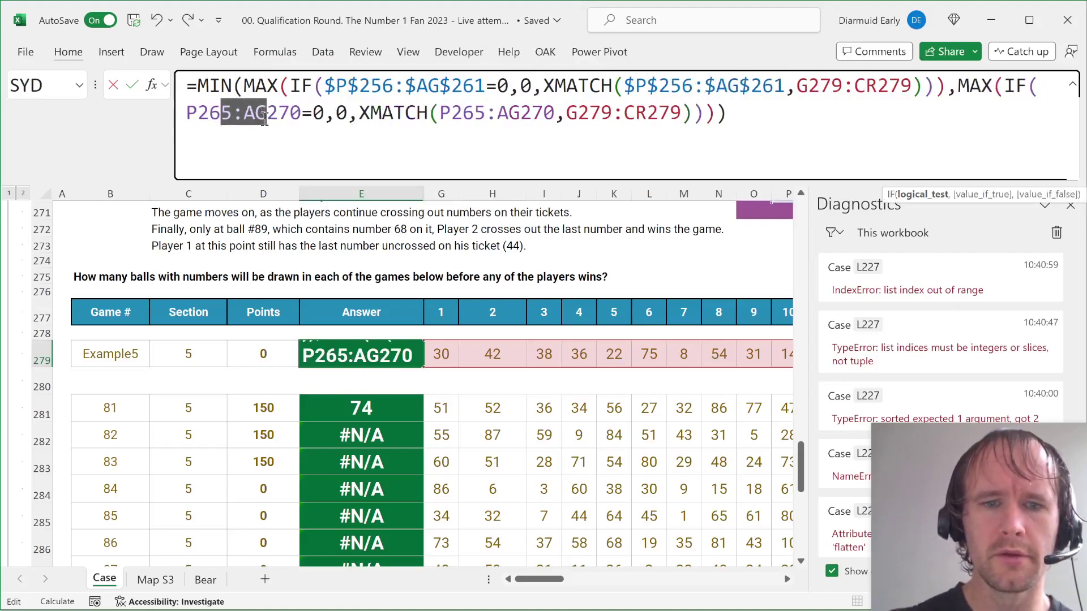
pyautogui.press('F4')
pyautogui.click(530, 119)
pyautogui.moveTo(520, 118); pyautogui.dragTo(567, 122)
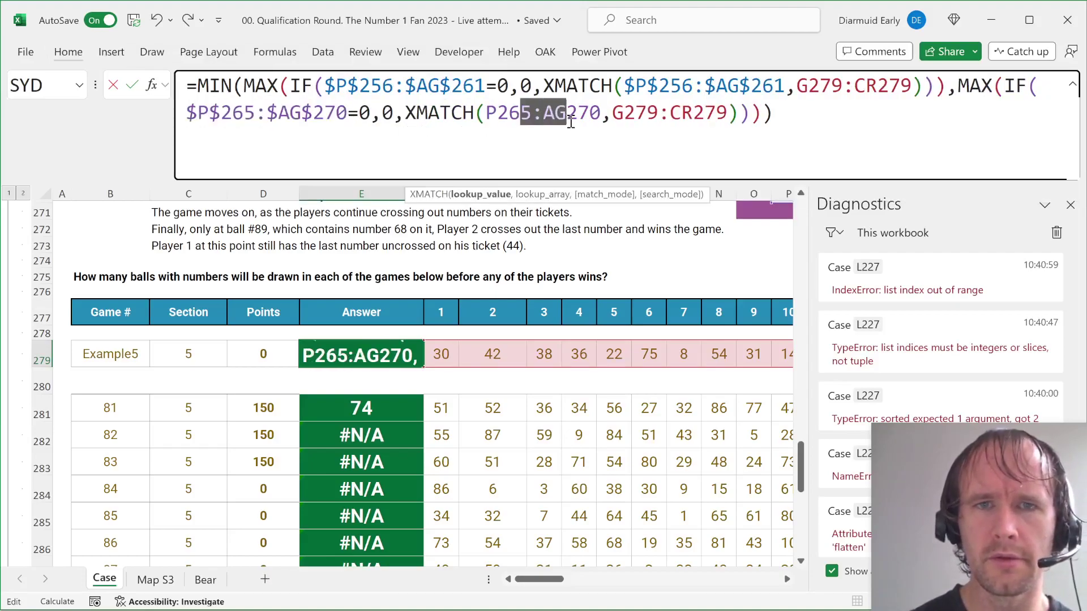
pyautogui.press('F4')
pyautogui.press('Return')
# Step: Copy the corrected Example5 formula over the answer cells E281:E300 and look through the results
pyautogui.hotkey('ctrl', 'c')
pyautogui.hotkey('ctrl', 'Down')
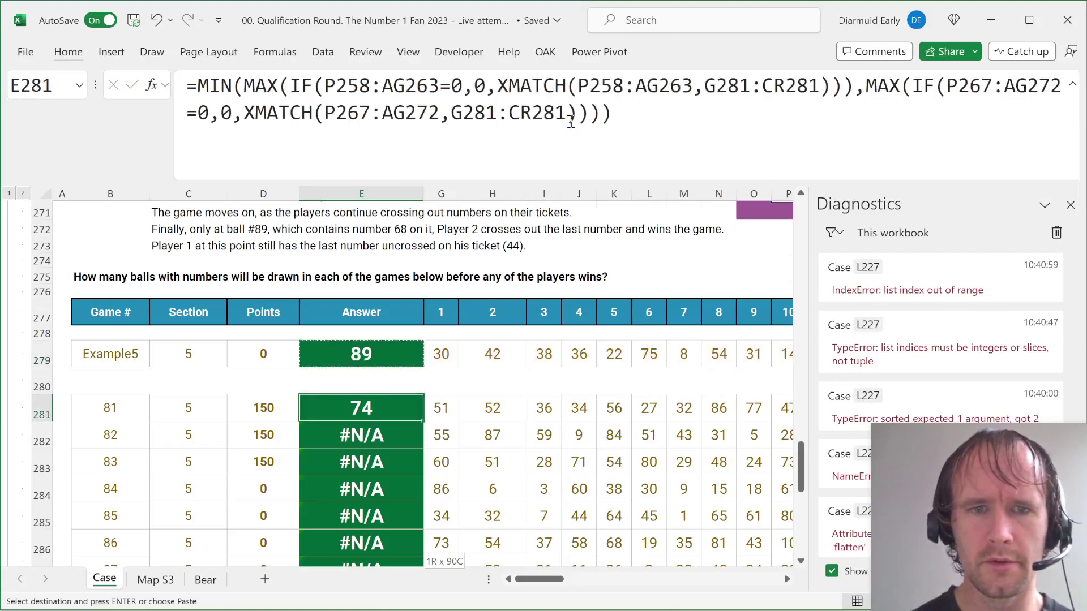
pyautogui.hotkey('ctrl', 'shift', 'Down')
pyautogui.hotkey('ctrl', 'v')
pyautogui.hotkey('shift', 'BackSpace')
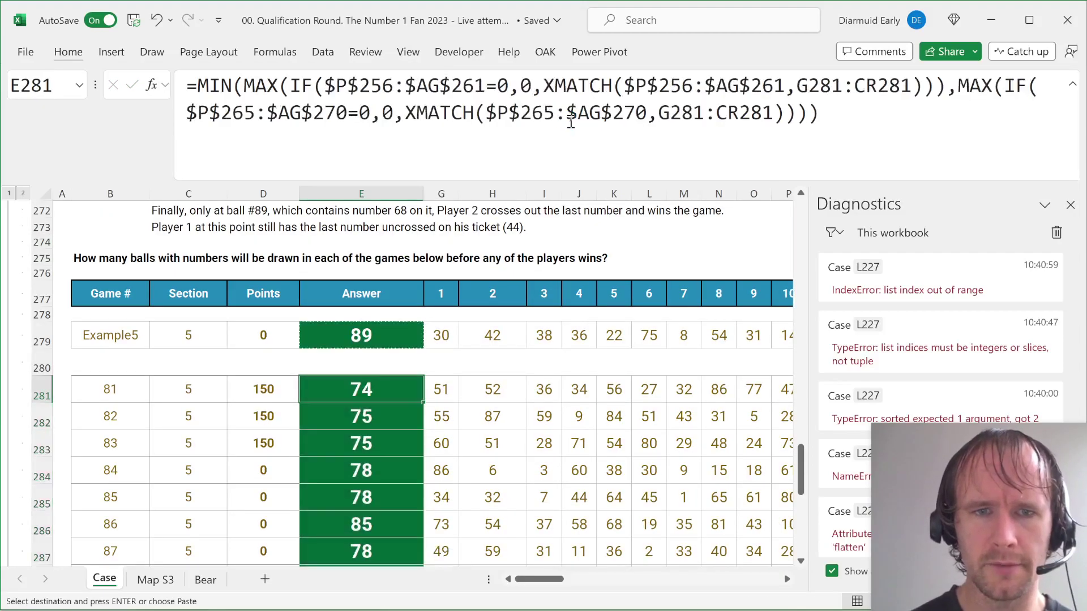
pyautogui.press('pagedown')
pyautogui.press('pagedown')
pyautogui.press('pageup')
pyautogui.press('pageup')
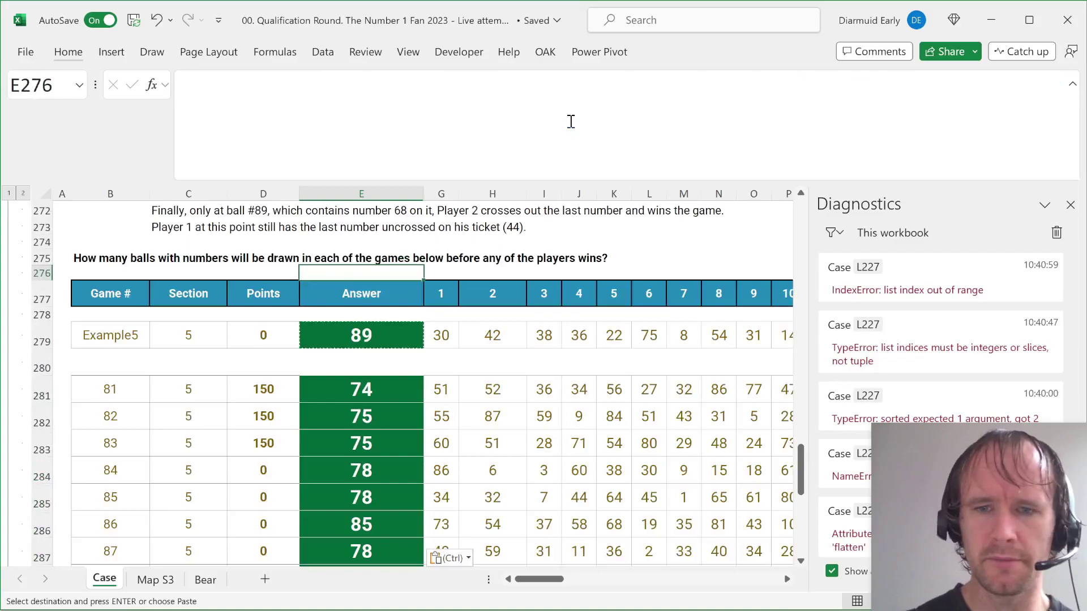
# Step: Read the full Bonus 5 question in G34 in the Bonus Questions table
pyautogui.hotkey('ctrl', 'Home')
pyautogui.scroll(-6, 325, 447)
pyautogui.scroll(-3, 325, 447)
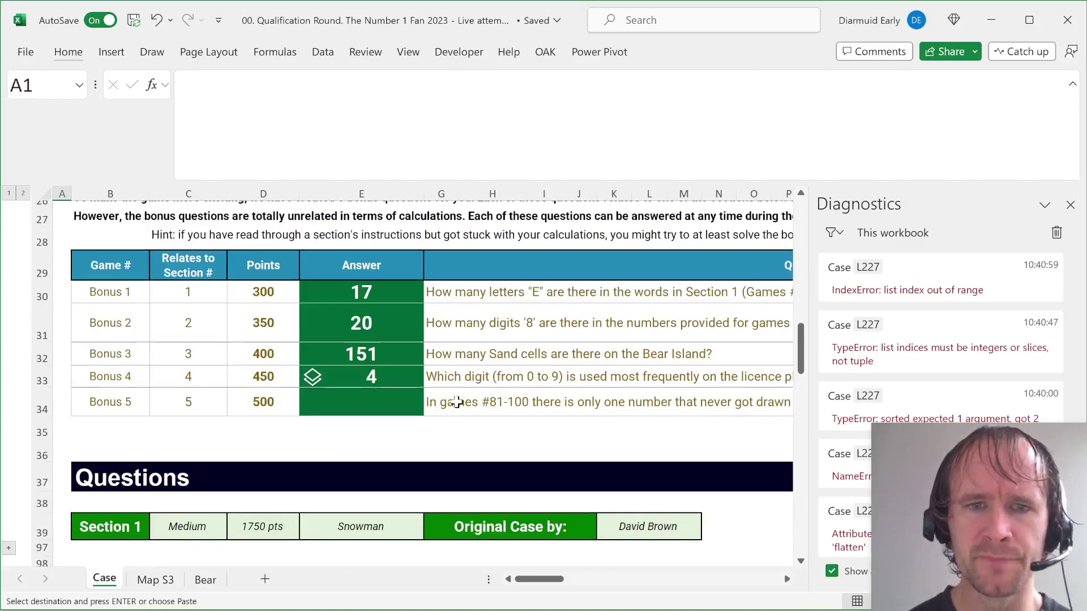
pyautogui.click(457, 402)
pyautogui.press('Right')
pyautogui.press('Left')
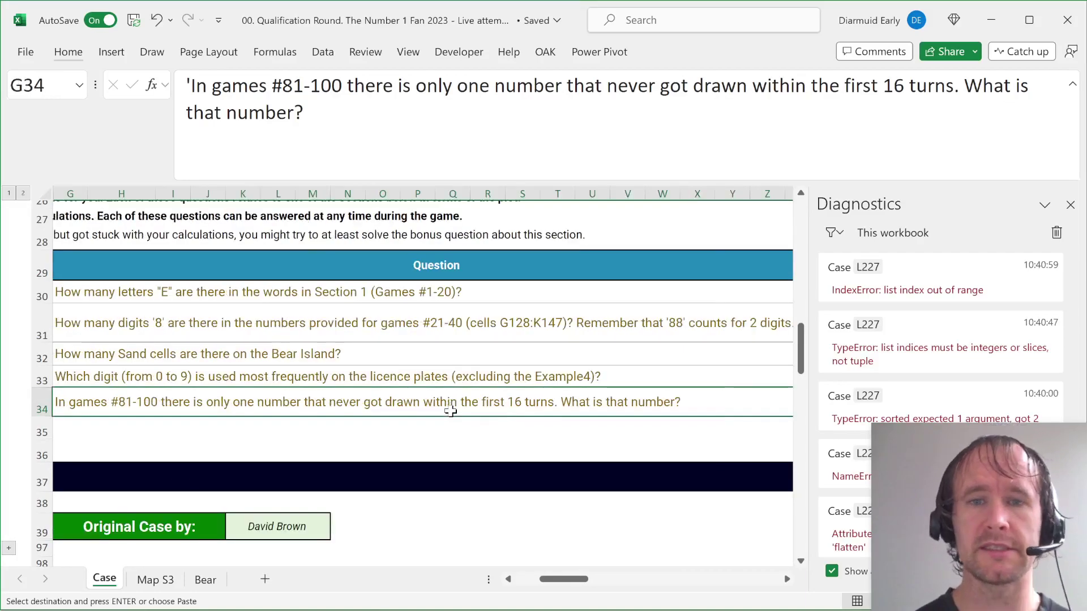
# Step: Look over the Section 5 draw table for games 81 to 100 and its turn-number header row
pyautogui.hotkey('ctrl', 'Down')
pyautogui.hotkey('ctrl', 'Down')
pyautogui.hotkey('ctrl', 'Down')
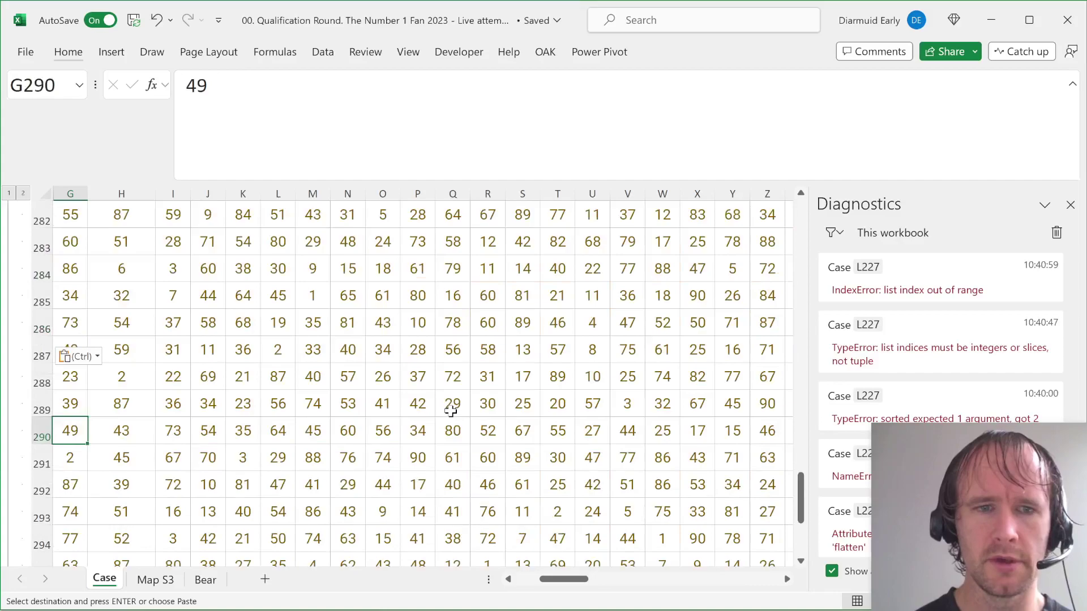
pyautogui.press('Left')
pyautogui.press('Left')
pyautogui.press('Left')
pyautogui.click(334, 379)
pyautogui.hotkey('ctrl', 'Up')
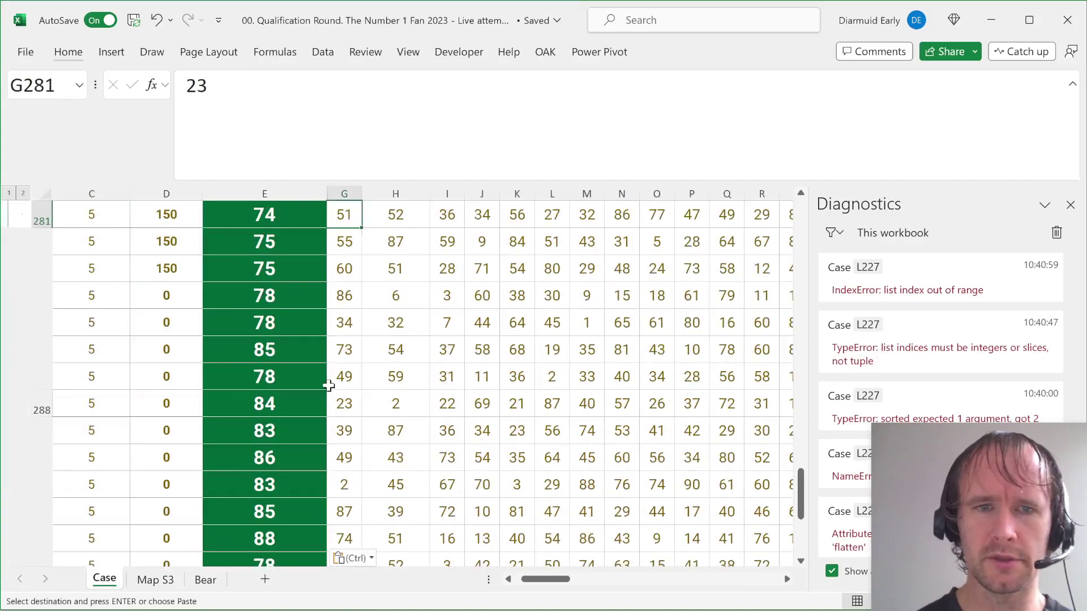
pyautogui.hotkey('ctrl', 'Up')
pyautogui.hotkey('ctrl', 'Up')
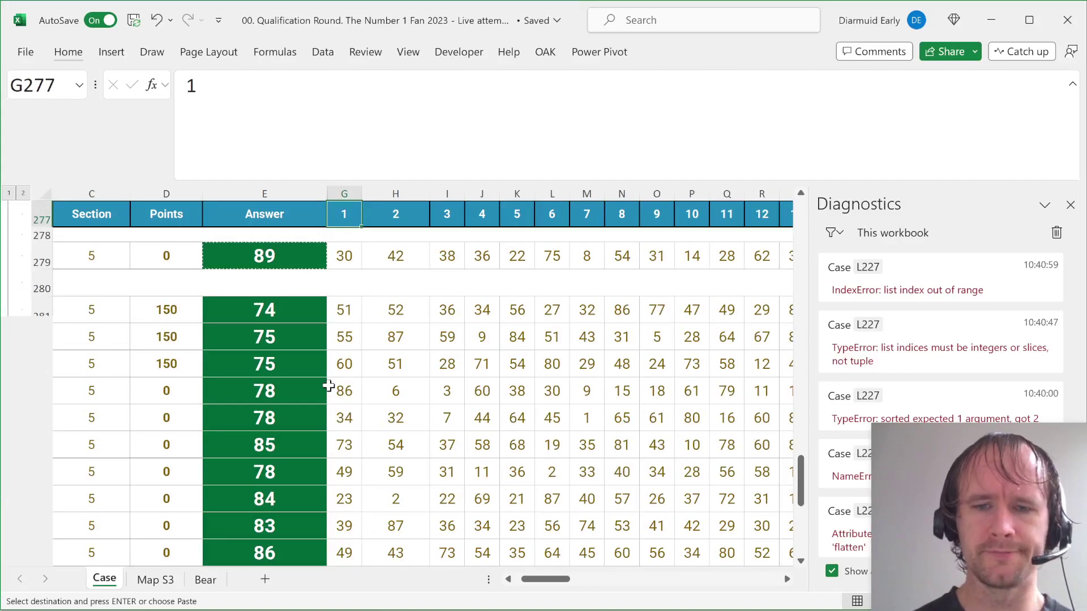
# Step: Start the Bonus 5 answer in E34 with =FILTER(SEQUENCE(90),COUNTIFS(
pyautogui.hotkey('ctrl', 'Home')
pyautogui.scroll(-6, 347, 512)
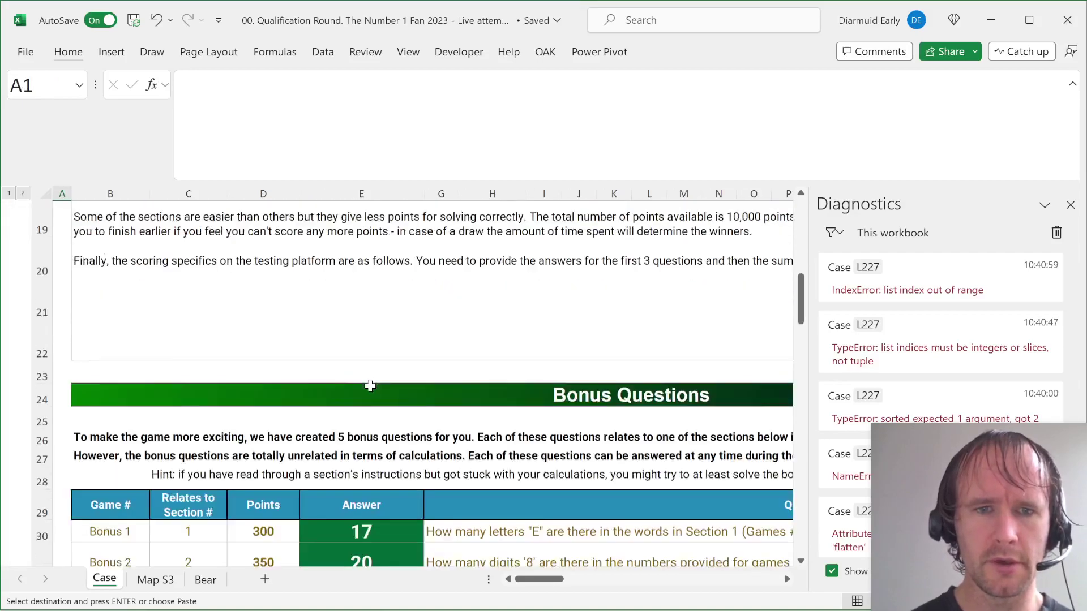
pyautogui.scroll(-3, 370, 386)
pyautogui.click(349, 313)
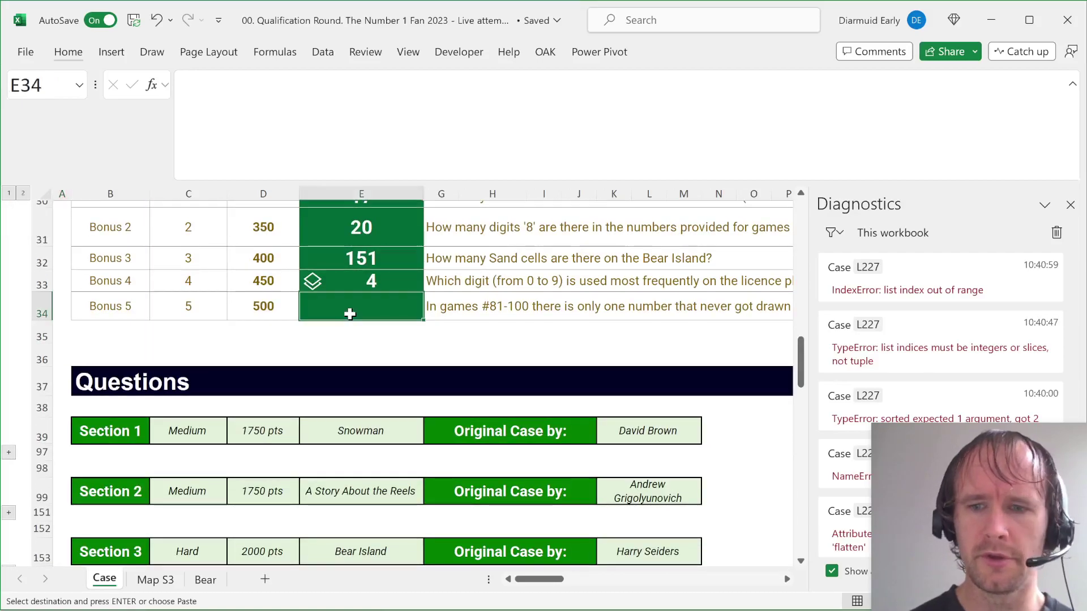
pyautogui.write('=fil')
pyautogui.press('Tab')
pyautogui.write('seq')
pyautogui.press('Tab')
pyautogui.write('90),countifs')
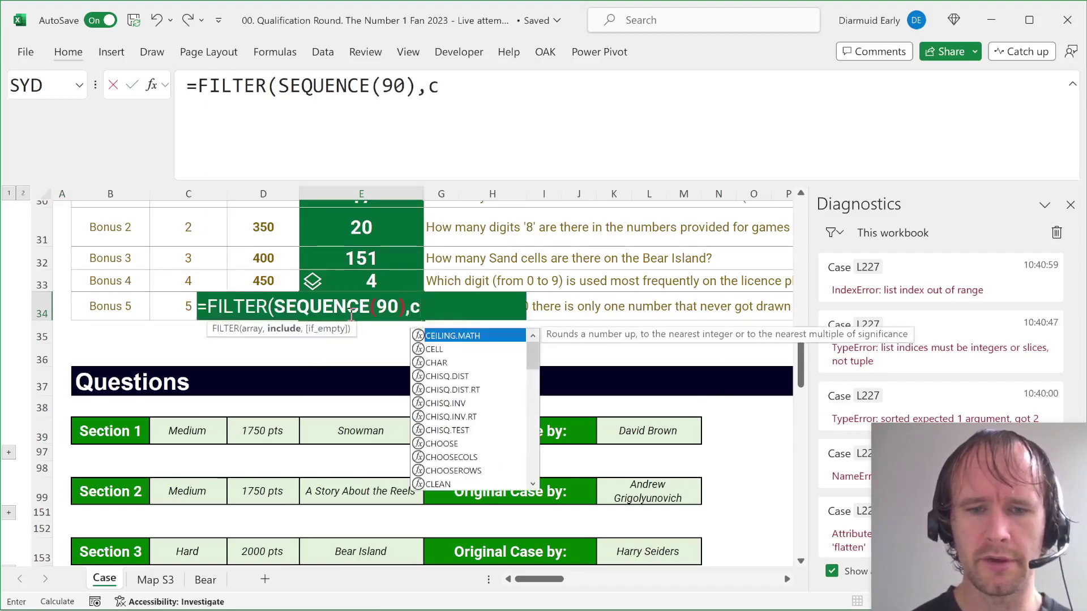
pyautogui.press('Tab')
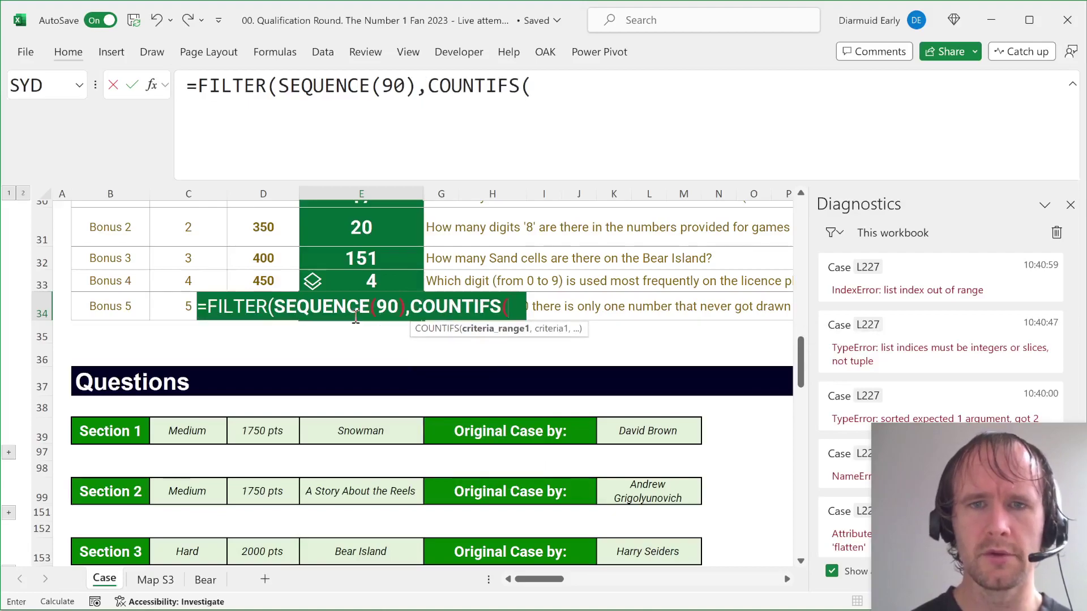
# Step: Set the COUNTIFS range to G281:V300, the first 16 draws of games 81 to 100
pyautogui.hotkey('ctrl', 'Down')
pyautogui.hotkey('ctrl', 'Down')
pyautogui.hotkey('ctrl', 'Down')
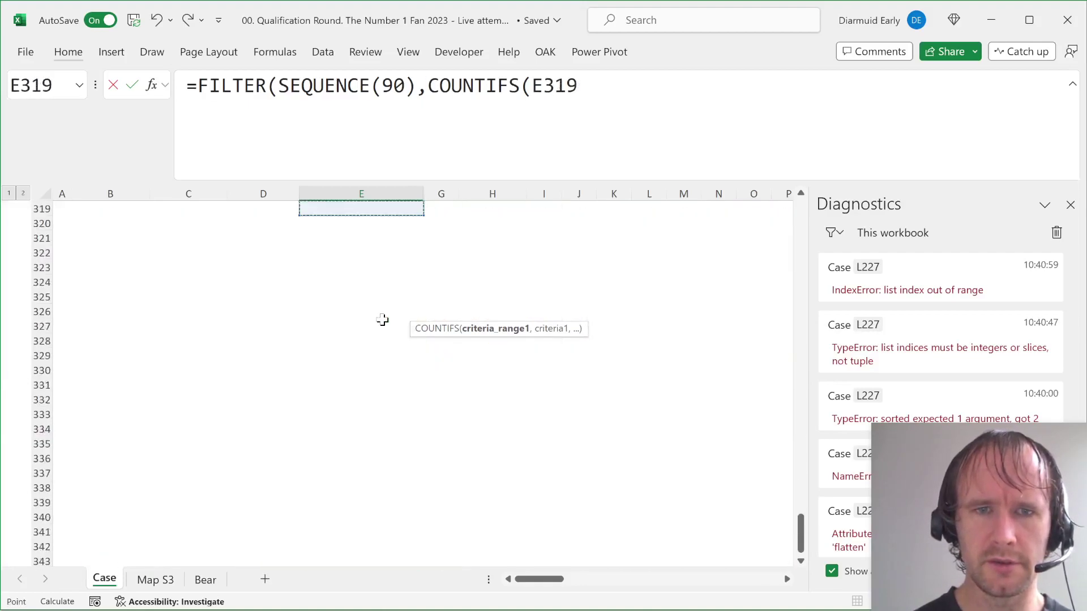
pyautogui.press('Right')
pyautogui.hotkey('ctrl', 'Up')
pyautogui.hotkey('ctrl', 'Up')
pyautogui.press('Up')
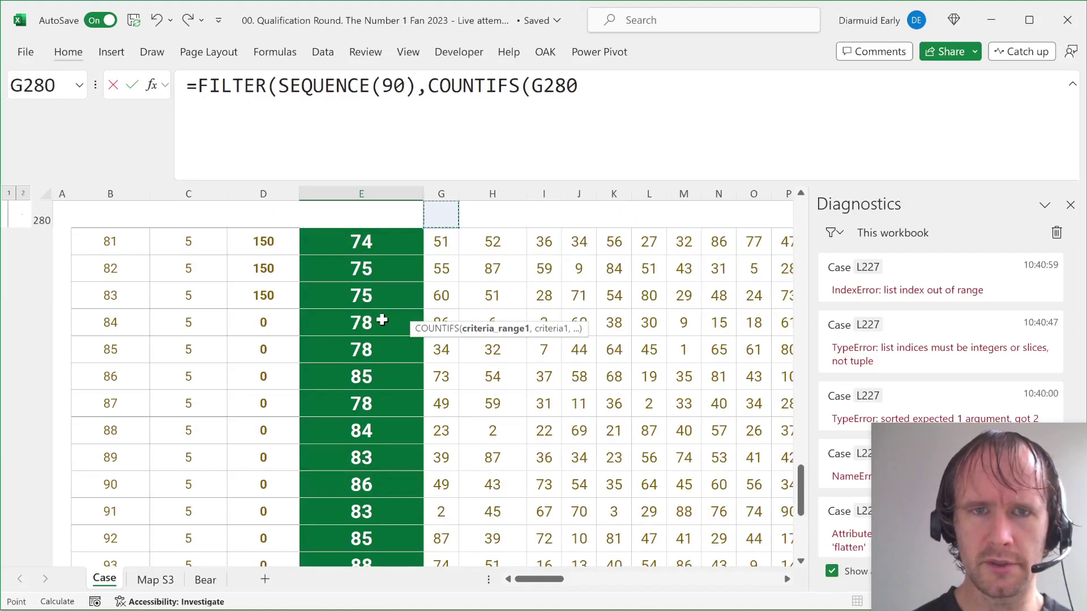
pyautogui.press('Up')
pyautogui.press('Up')
pyautogui.press('Up')
pyautogui.press('Up')
pyautogui.press('Down')
pyautogui.press('Down')
pyautogui.press('Down')
pyautogui.press('Down')
pyautogui.press('Down')
pyautogui.press('Down')
pyautogui.press('Up')
pyautogui.hotkey('shift', 'Right')
pyautogui.hotkey('shift', 'Right')
pyautogui.hotkey('shift', 'Right')
pyautogui.hotkey('shift', 'Right')
pyautogui.hotkey('shift', 'Right')
pyautogui.hotkey('shift', 'Right')
pyautogui.hotkey('shift', 'Right')
pyautogui.hotkey('shift', 'Right')
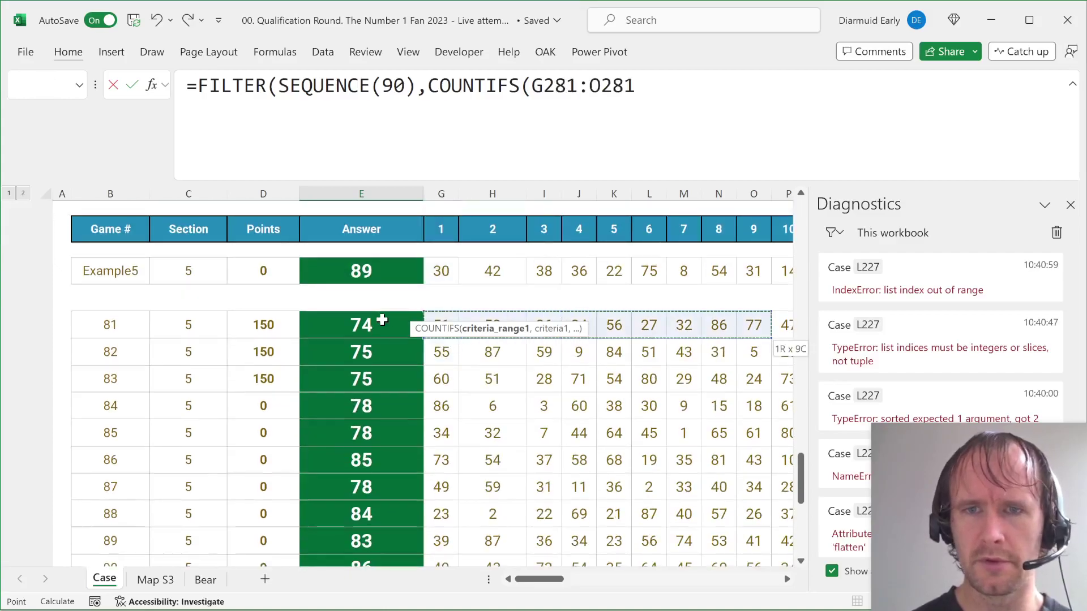
pyautogui.hotkey('shift', 'Right')
pyautogui.hotkey('shift', 'Right')
pyautogui.hotkey('shift', 'Right')
pyautogui.hotkey('shift', 'Right')
pyautogui.hotkey('shift', 'Right')
pyautogui.hotkey('shift', 'Right')
pyautogui.hotkey('shift', 'Right')
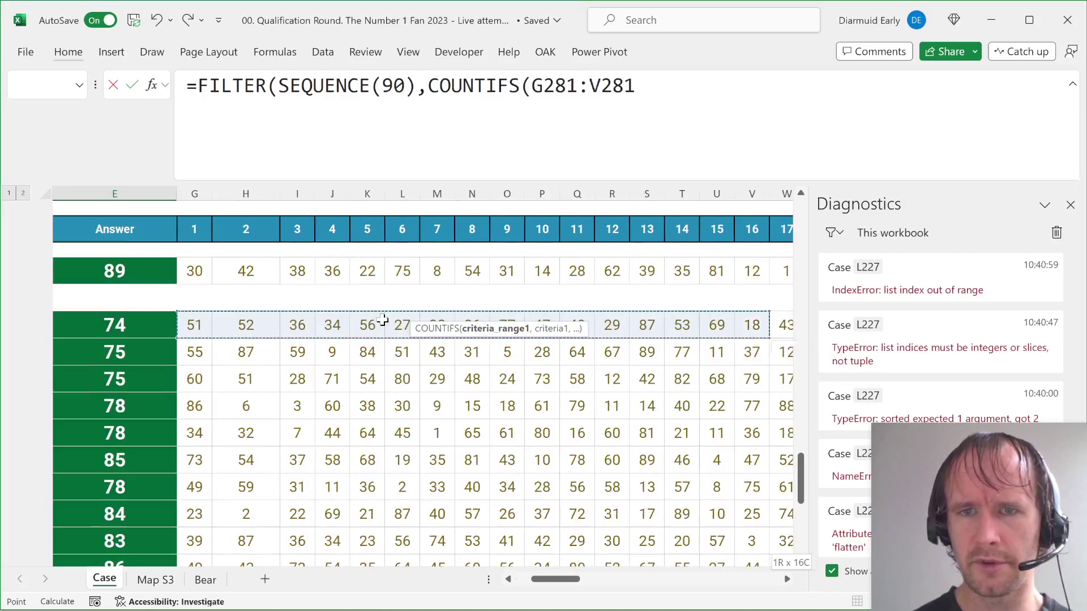
pyautogui.hotkey('ctrl', 'shift', 'Down')
# Step: Complete the E34 formula with SEQUENCE(90) as the criteria and =0 as the filter condition, enter it and check the bonus answers
pyautogui.write(',seq')
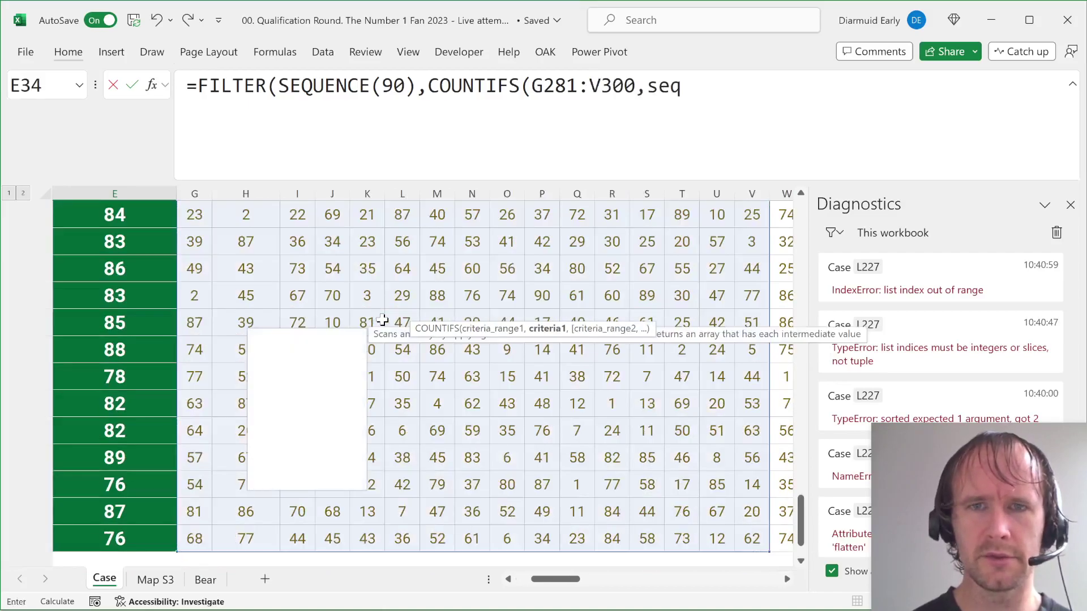
pyautogui.press('Tab')
pyautogui.write('90)')
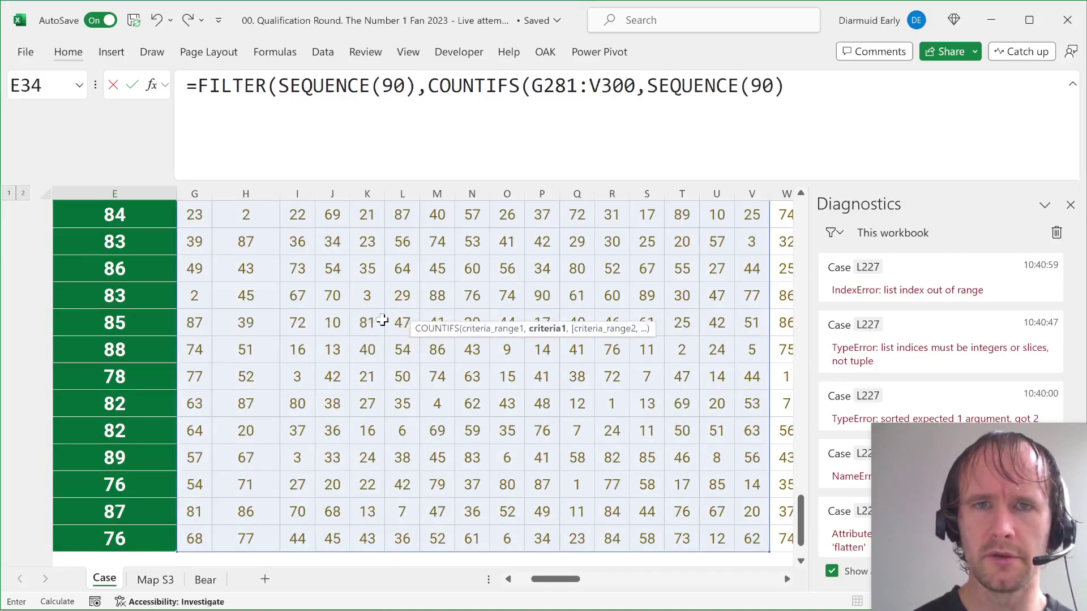
pyautogui.write(')=0)')
pyautogui.press('Return')
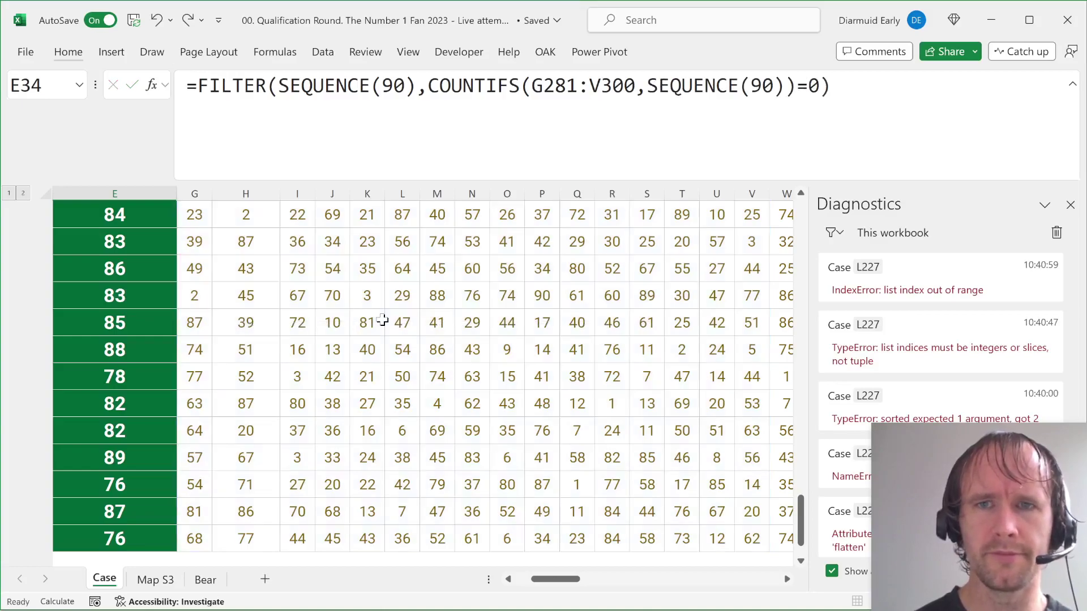
pyautogui.press('Up')
pyautogui.press('Down')
pyautogui.press('Left')
pyautogui.press('Left')
pyautogui.press('Left')
pyautogui.press('Left')
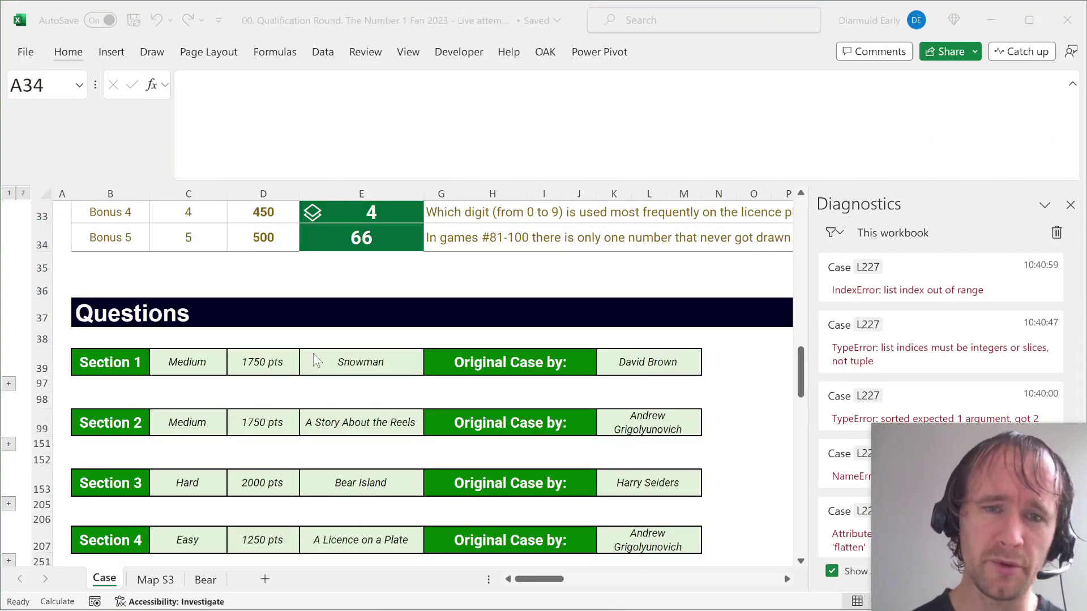
pyautogui.scroll(3, 433, 363)
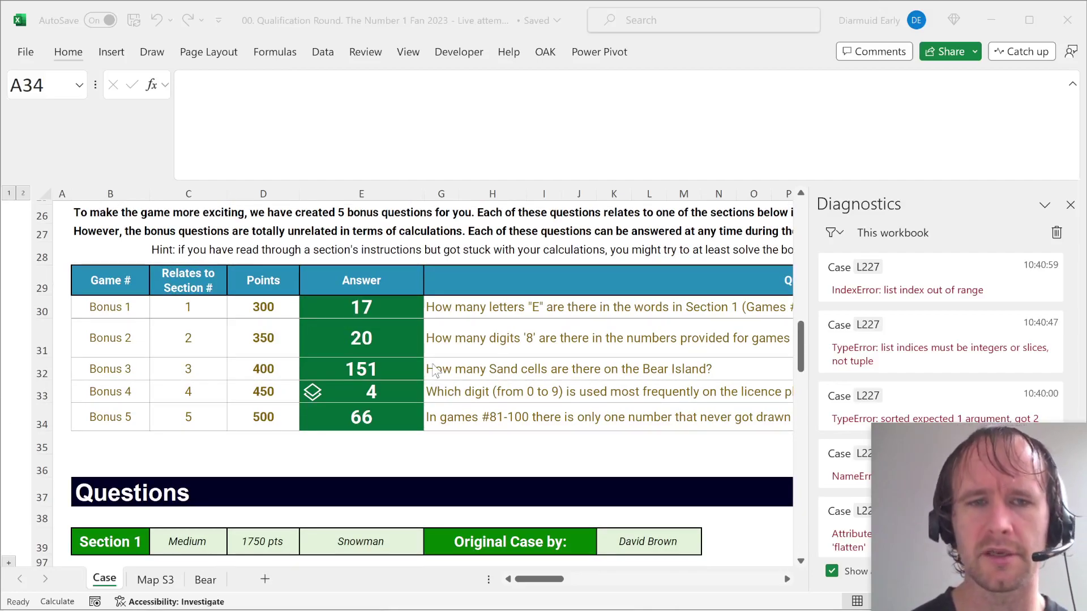
# Step: Switch the Bonus 4 Python cell E33 to output an Excel value and reread its question
pyautogui.click(355, 392)
pyautogui.hotkey('ctrl', 'alt', 'shift', 'm')
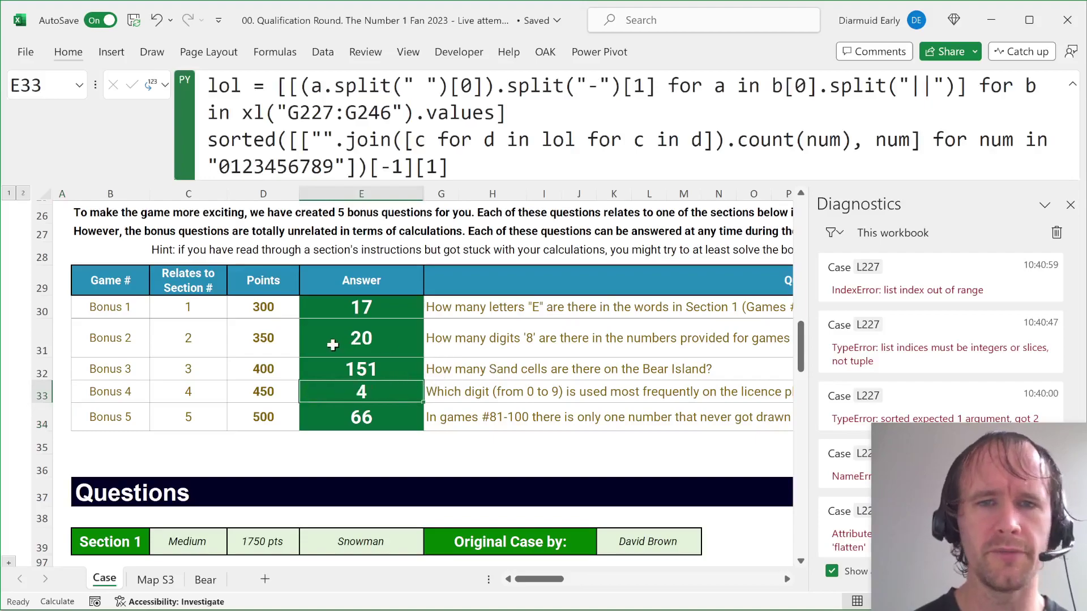
pyautogui.hotkey('ctrl', 'shift', 'Right')
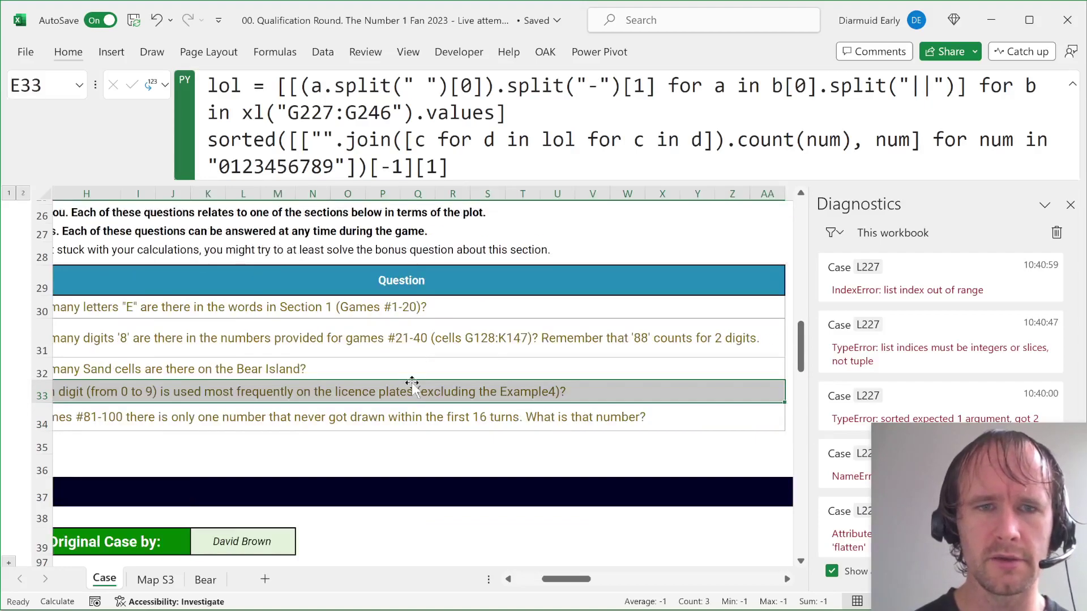
pyautogui.hscroll(-3, 347, 433)
pyautogui.scroll(-2, 346, 433)
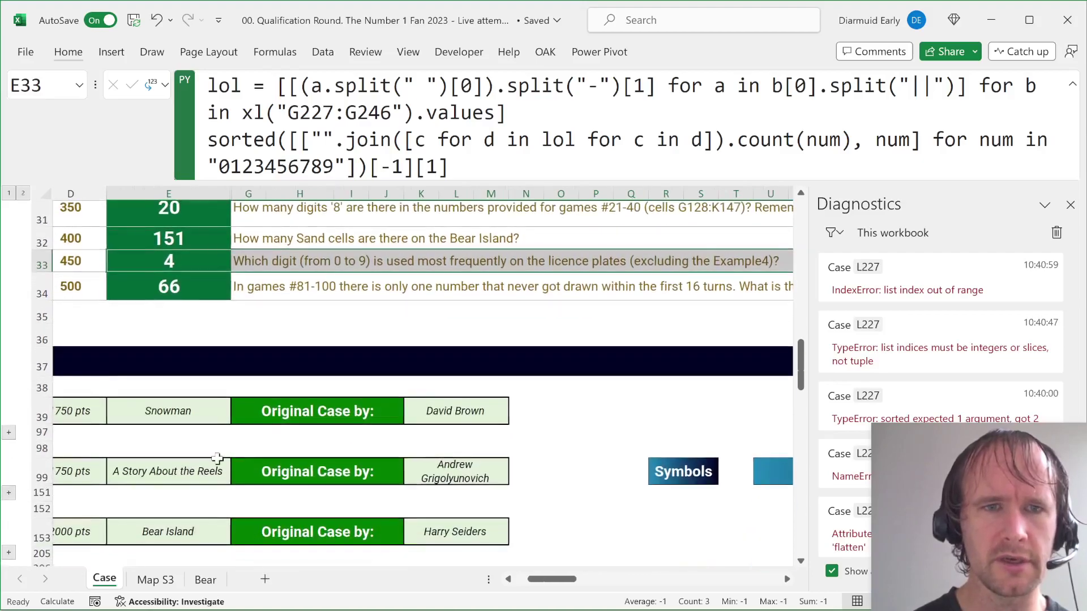
# Step: Unhide all hidden columns on the Case sheet, including the answer-check column F
pyautogui.click(222, 310)
pyautogui.hotkey('ctrl', 'a')
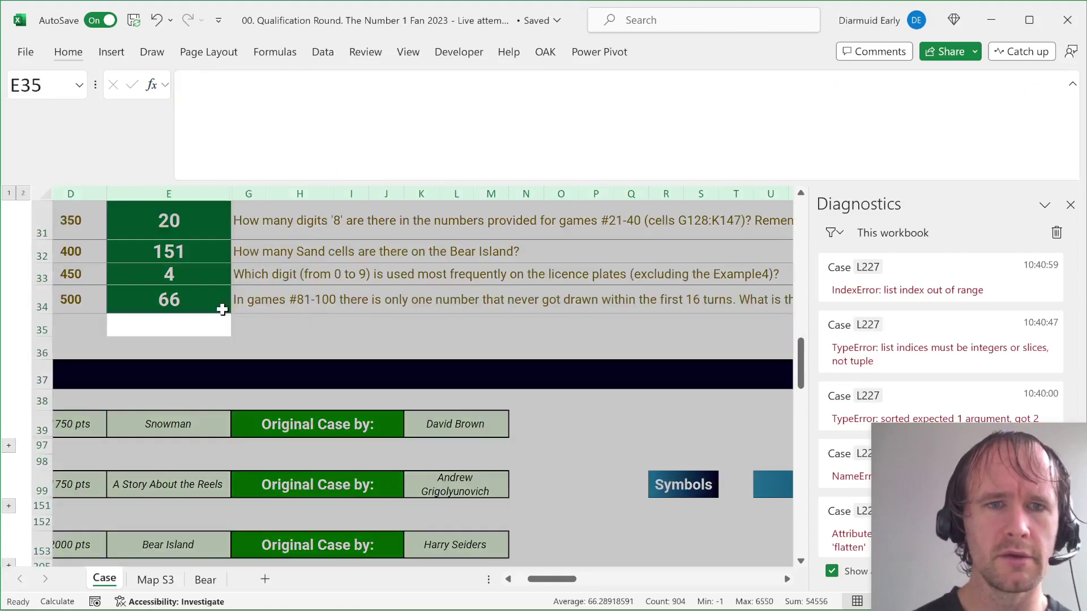
pyautogui.hotkey('ctrl', 'shift', '0')
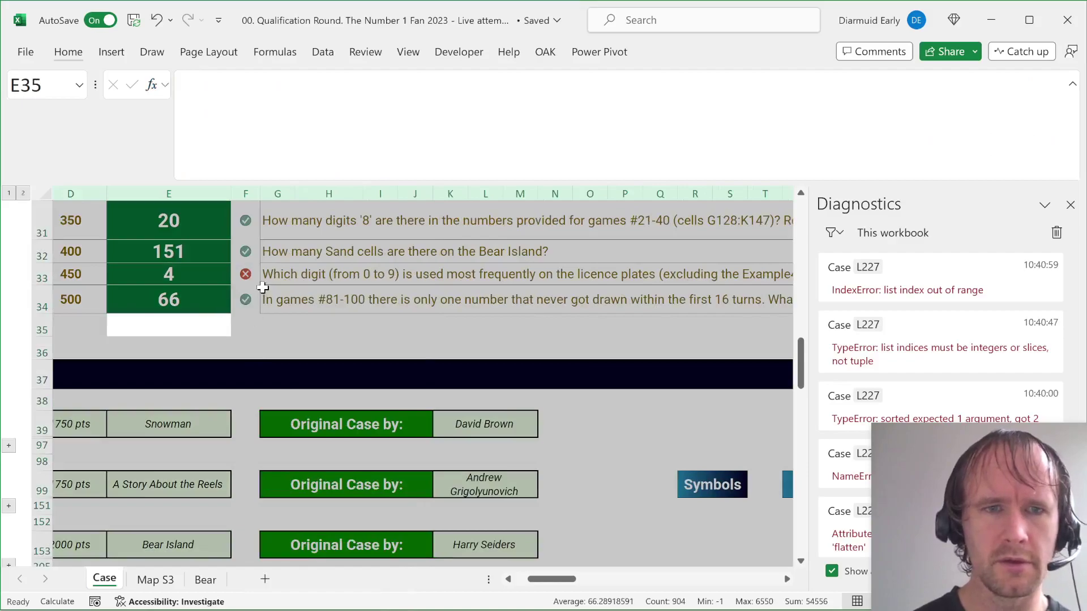
# Step: Inspect the check formula in F33 and the answer checks in column F for the Section 5 Bingo games
pyautogui.click(249, 274)
pyautogui.scroll(1, 309, 293)
pyautogui.scroll(-2, 257, 409)
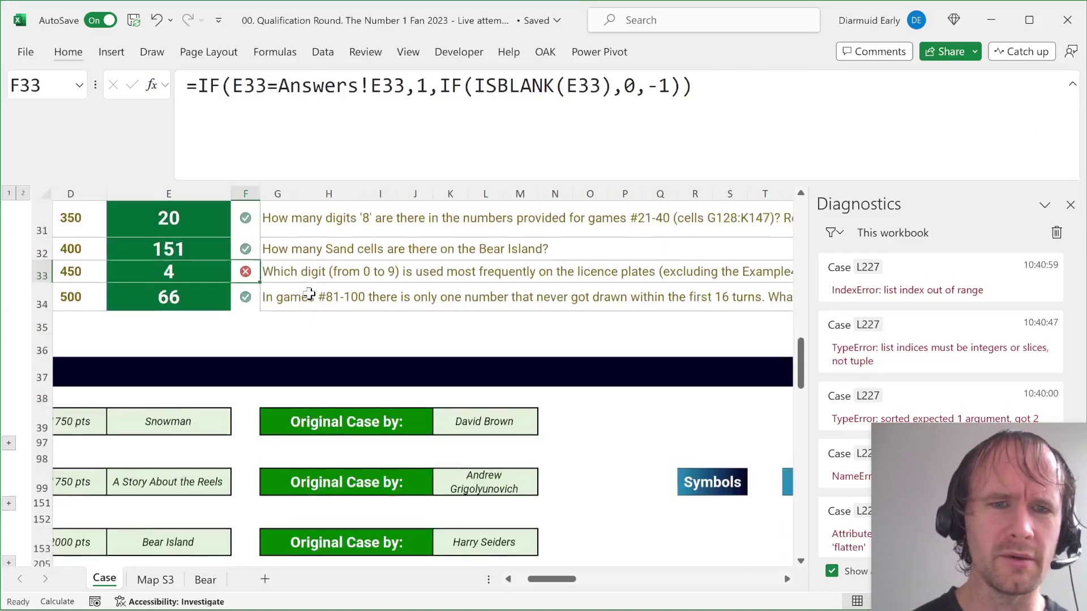
pyautogui.click(247, 418)
pyautogui.hotkey('ctrl', 'Down')
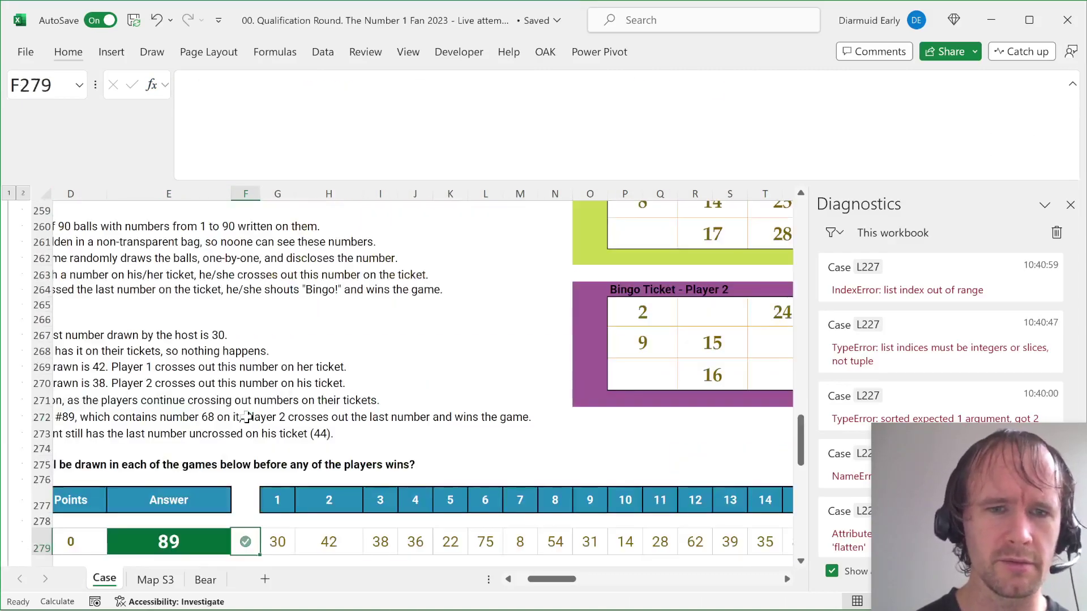
pyautogui.hotkey('ctrl', 'Down')
pyautogui.hotkey('ctrl', 'Down')
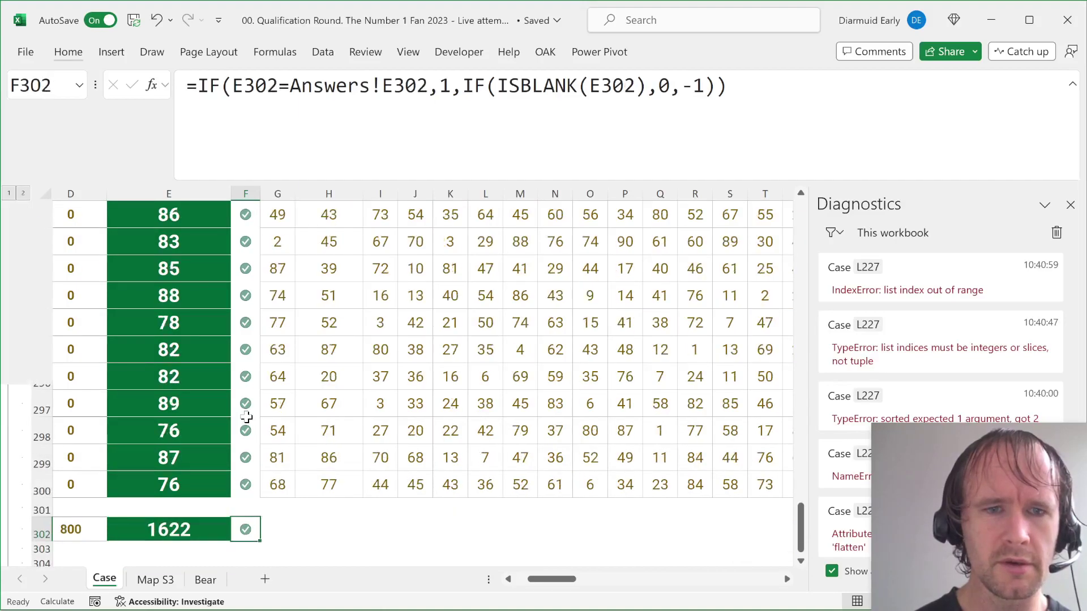
pyautogui.hotkey('ctrl', 'Down')
pyautogui.hotkey('ctrl', 'Up')
pyautogui.hotkey('ctrl', 'Home')
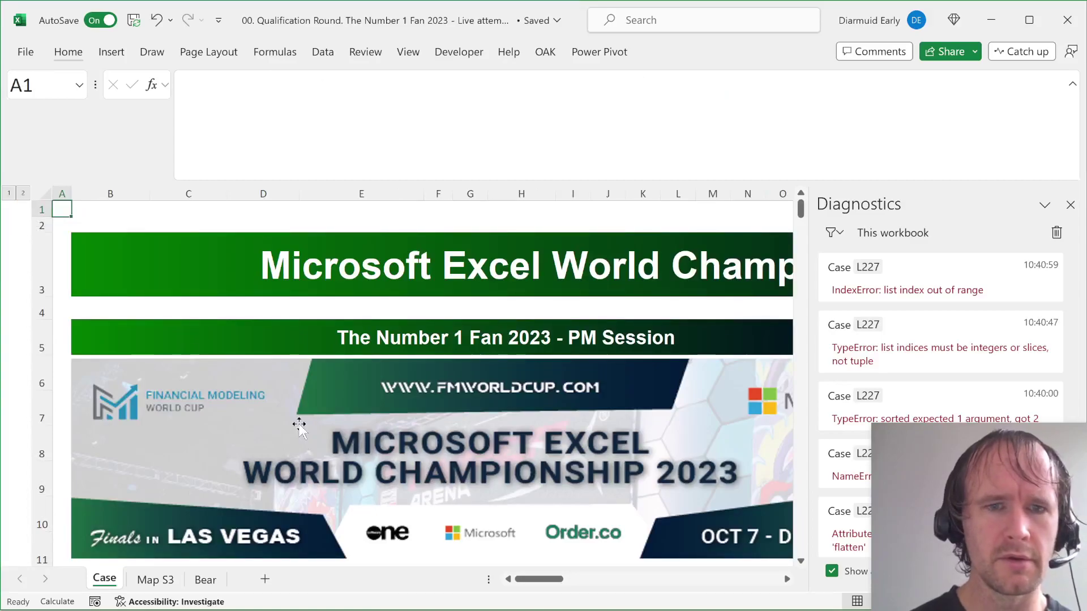
# Step: Review the column F check marks for all sections from the start of the Case sheet
pyautogui.scroll(-10, 299, 424)
pyautogui.scroll(-4, 313, 482)
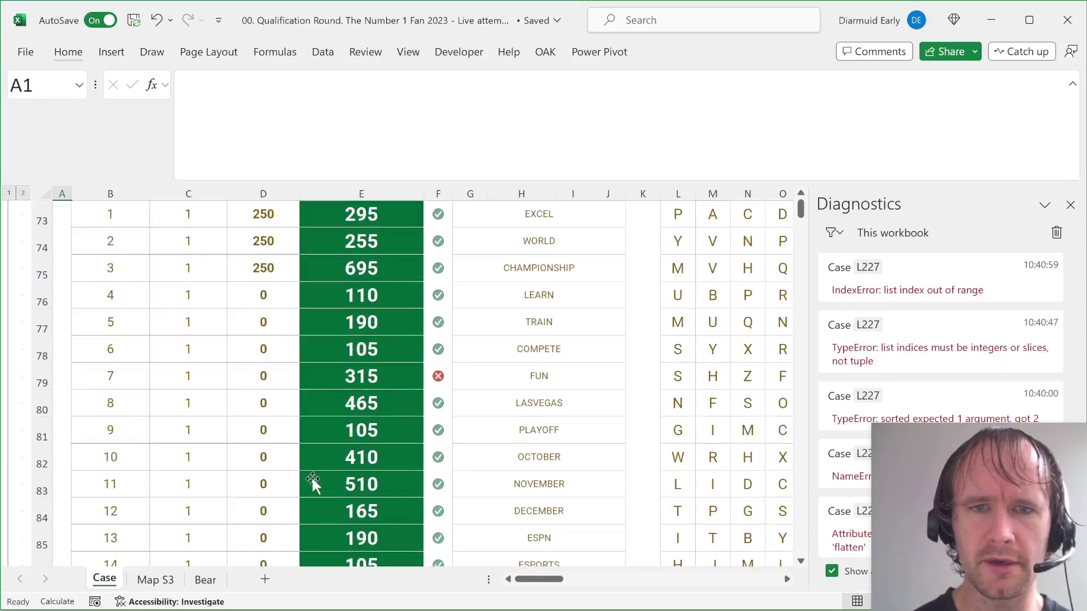
pyautogui.scroll(-3, 313, 480)
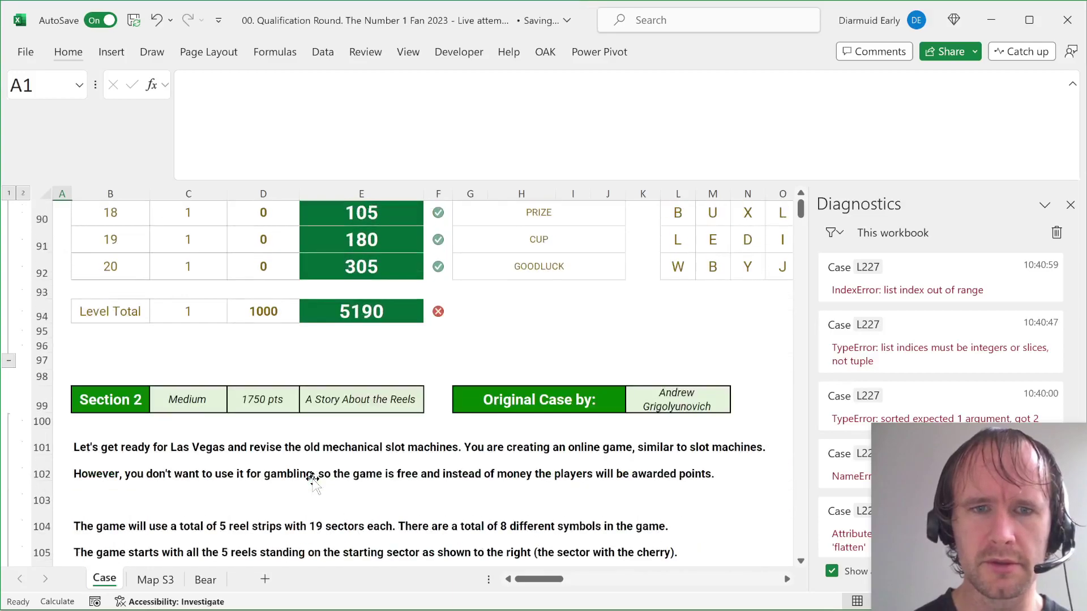
pyautogui.scroll(-8, 313, 479)
pyautogui.scroll(-12, 313, 480)
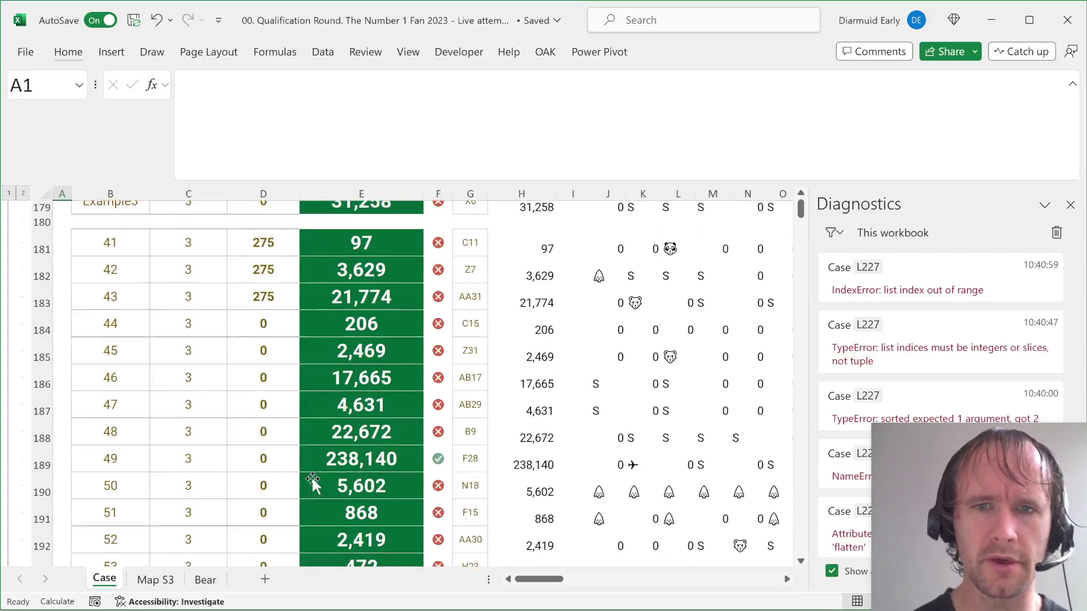
pyautogui.scroll(-1, 313, 480)
pyautogui.scroll(-20, 313, 480)
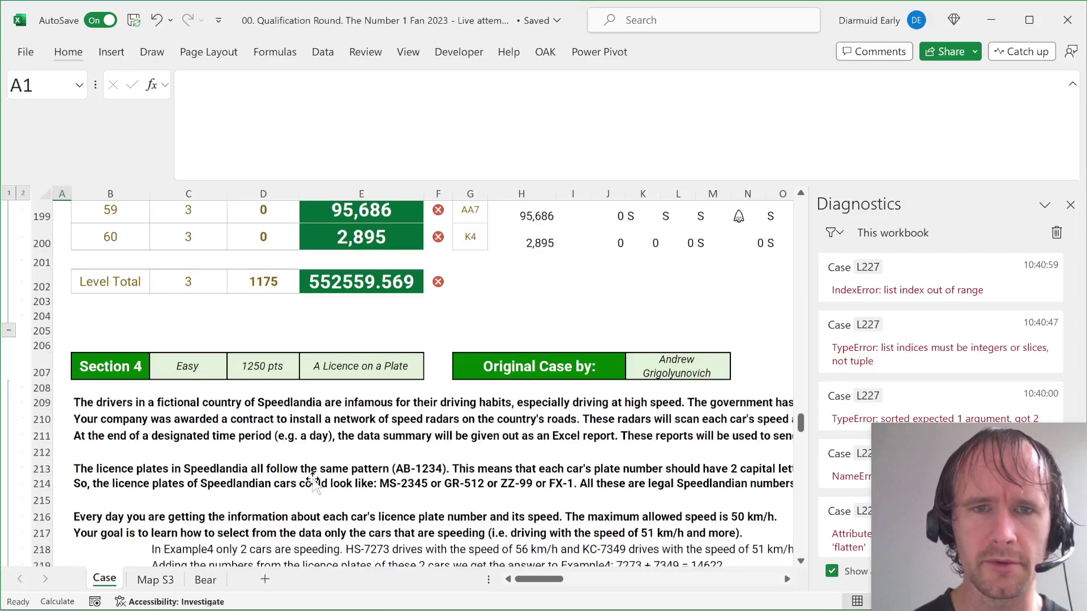
pyautogui.scroll(-3, 313, 480)
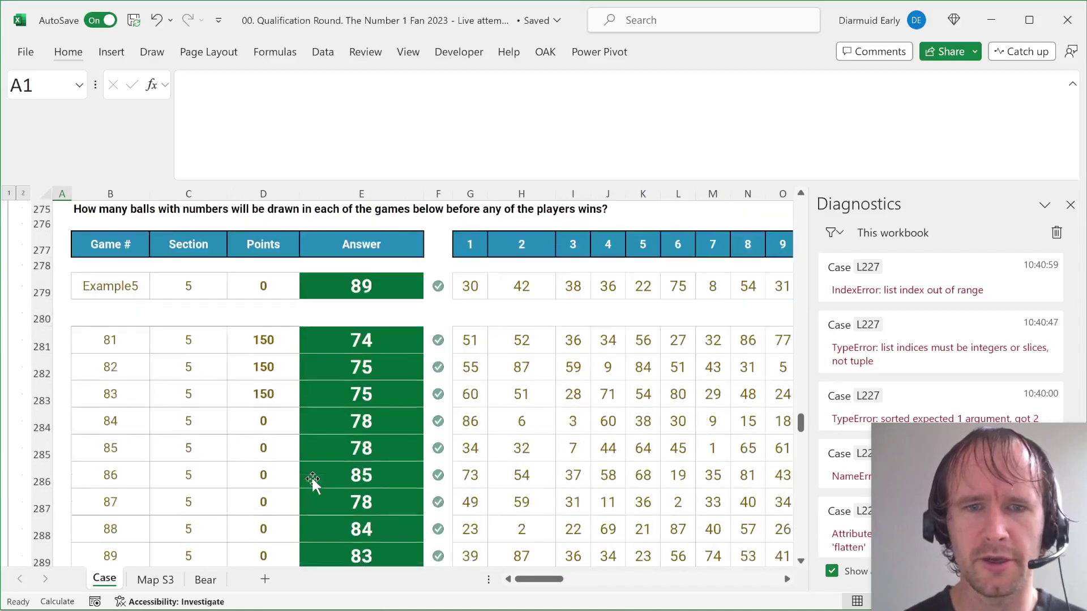
pyautogui.scroll(-8, 313, 480)
pyautogui.scroll(14, 313, 480)
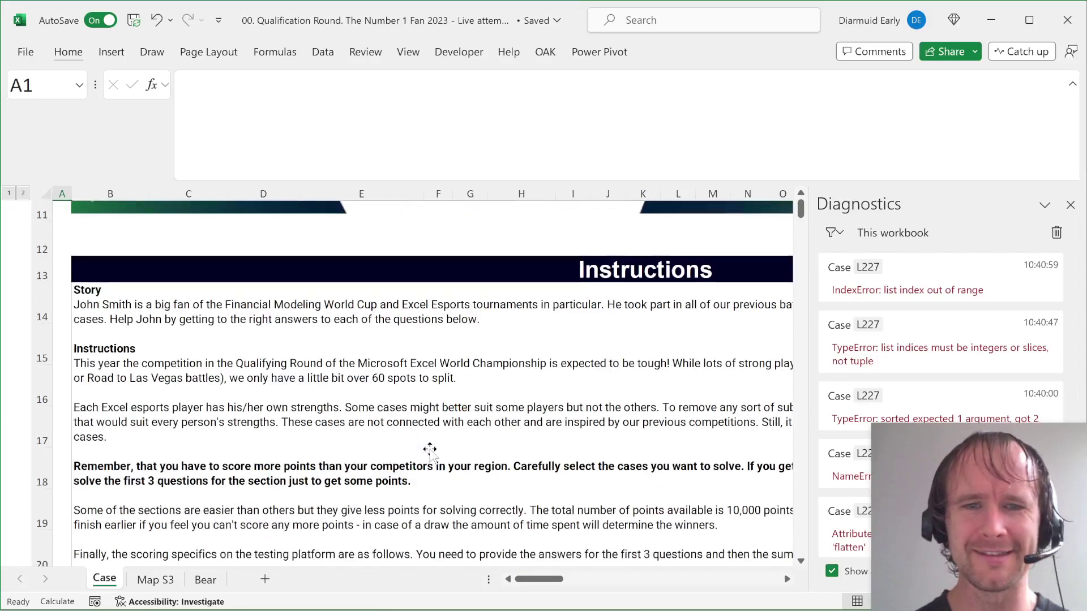
# Step: Reread the bonus questions alongside their checks, especially the licence-plate digit question in row 33
pyautogui.click(498, 479)
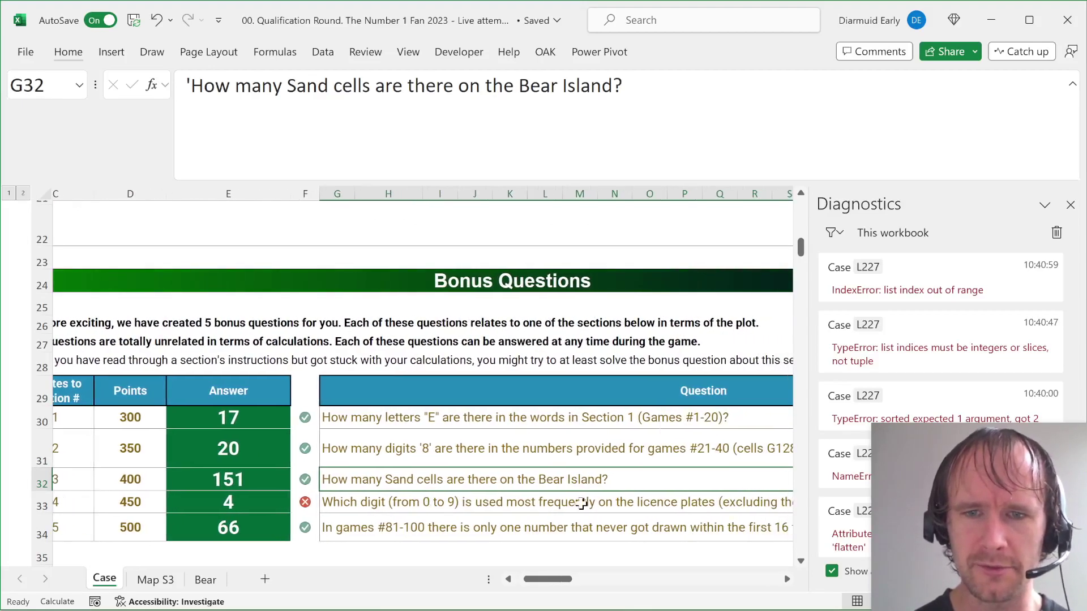
pyautogui.hscroll(1, 582, 503)
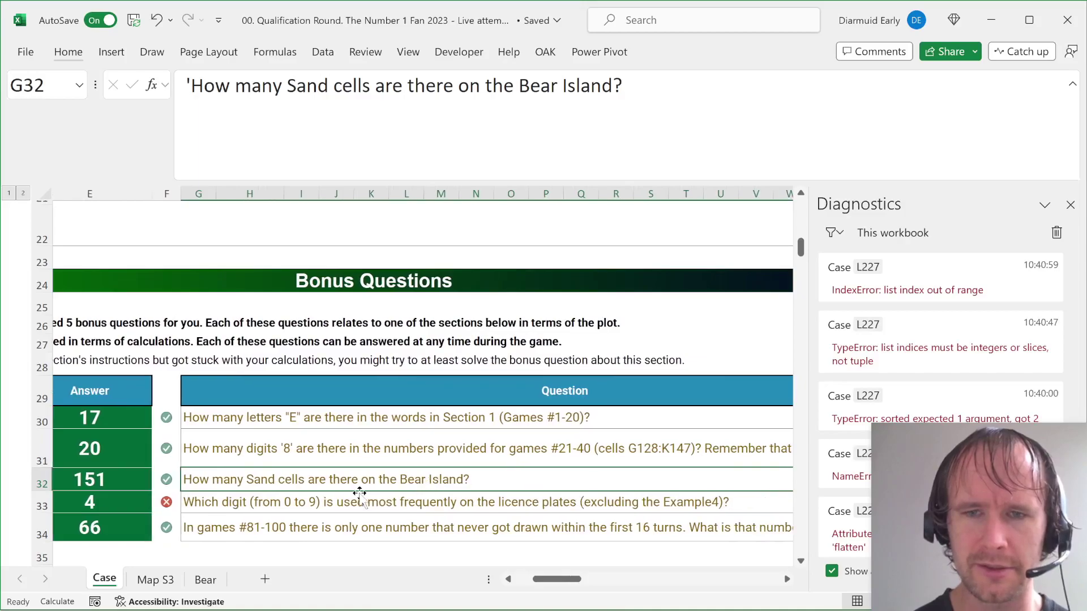
pyautogui.hscroll(-3, 360, 494)
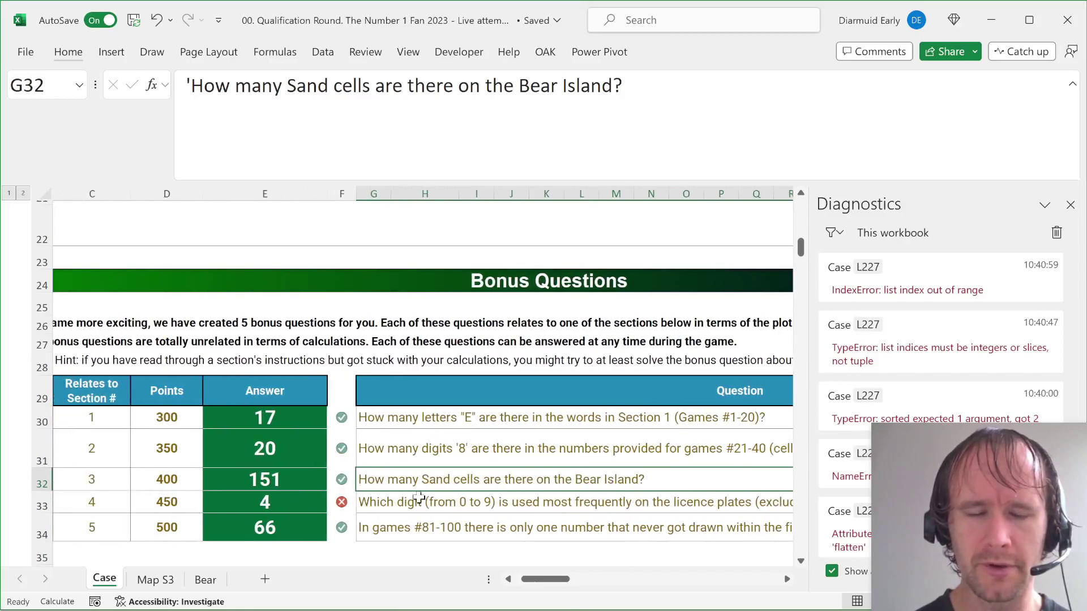
# Step: Go back over the checks for Sections 2 to 5, returning to the Section 1 Snowman answers
pyautogui.scroll(-5, 419, 498)
pyautogui.scroll(-20, 418, 498)
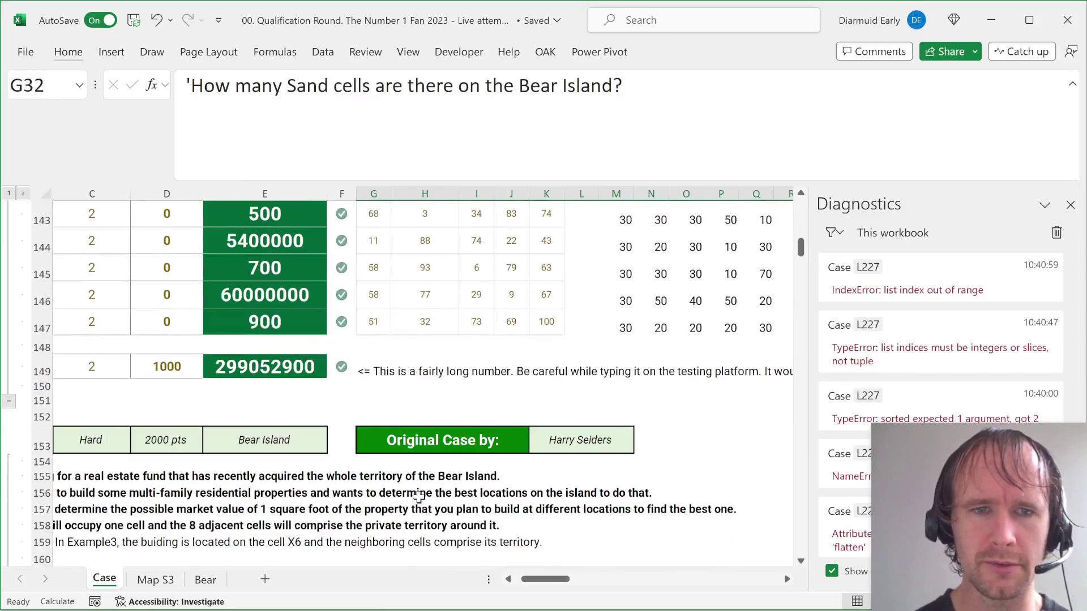
pyautogui.scroll(-2, 418, 499)
pyautogui.scroll(2, 419, 498)
pyautogui.scroll(-13, 419, 498)
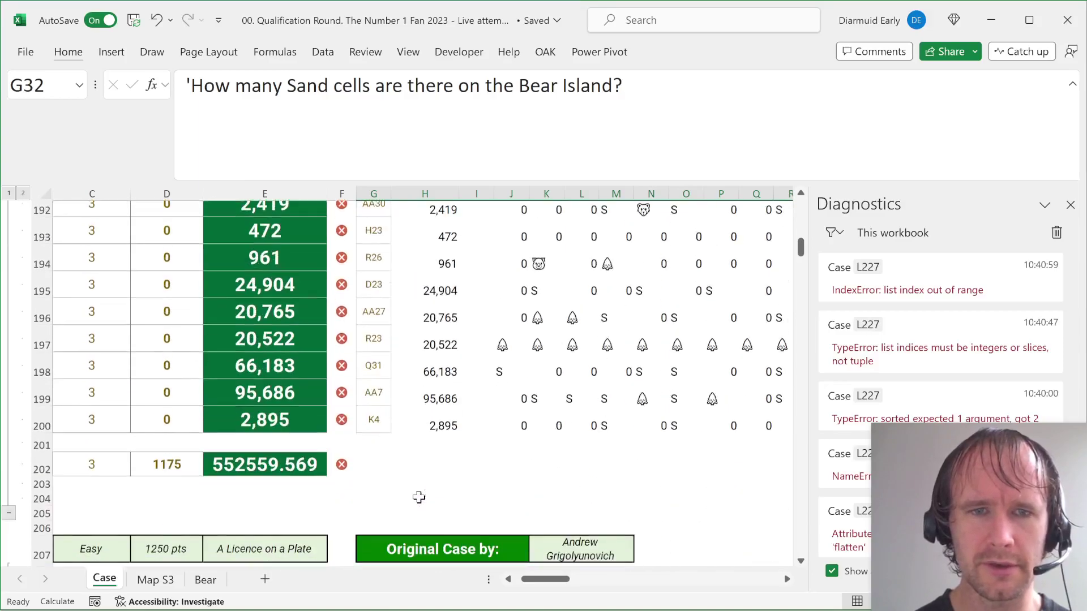
pyautogui.scroll(-15, 419, 497)
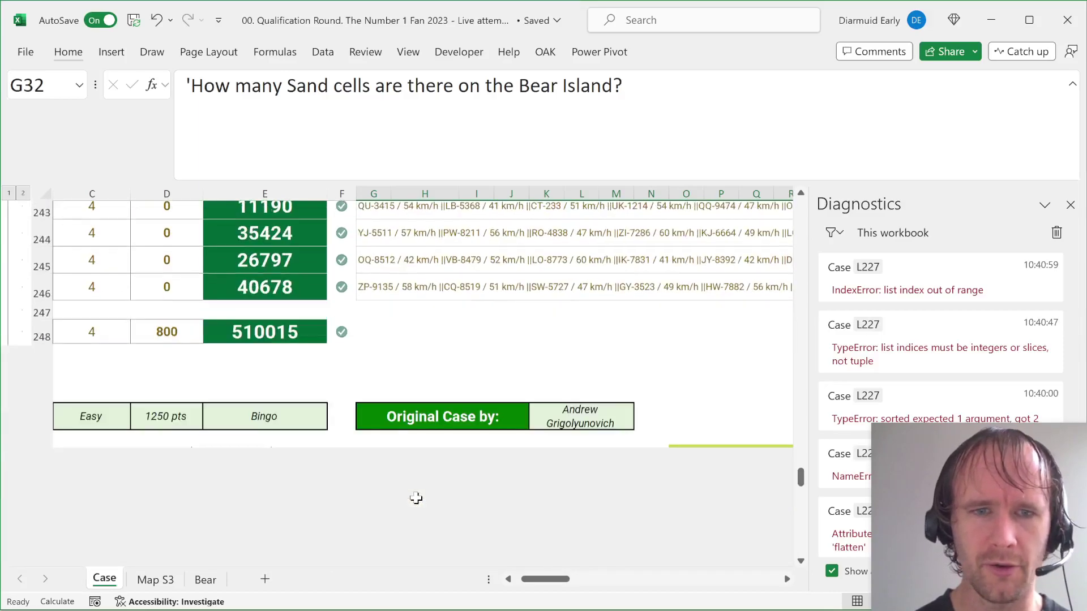
pyautogui.scroll(-2, 416, 498)
pyautogui.scroll(1, 416, 498)
pyautogui.scroll(-15, 416, 498)
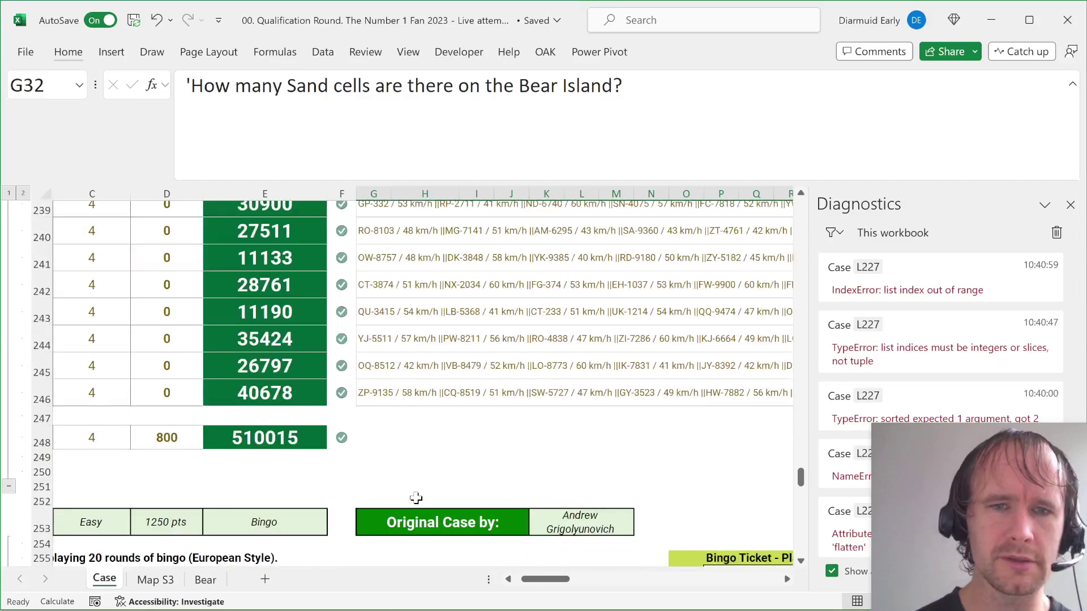
pyautogui.scroll(15, 416, 498)
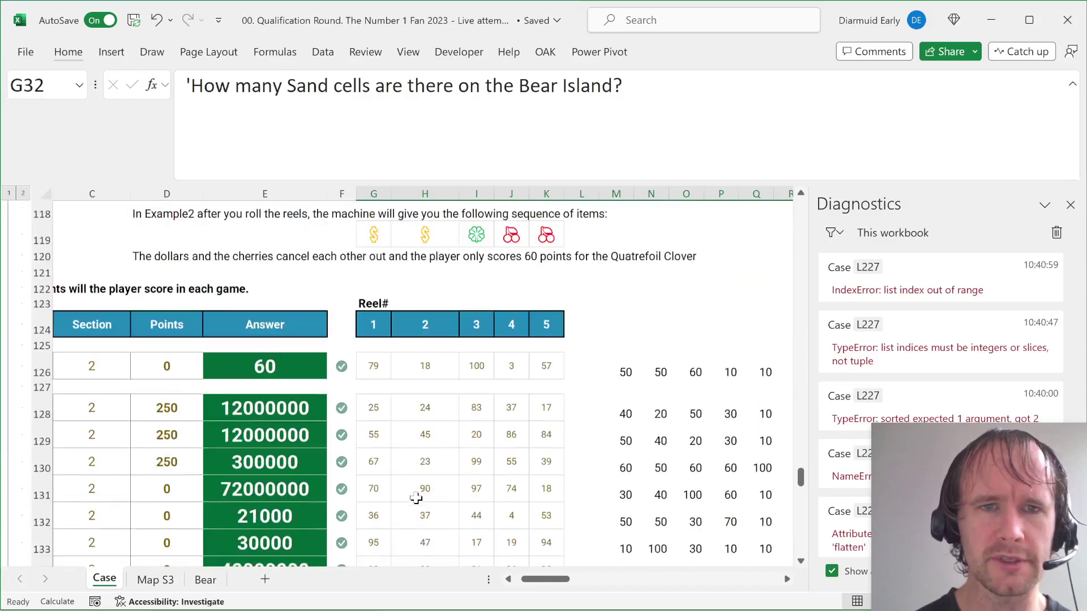
pyautogui.scroll(12, 416, 499)
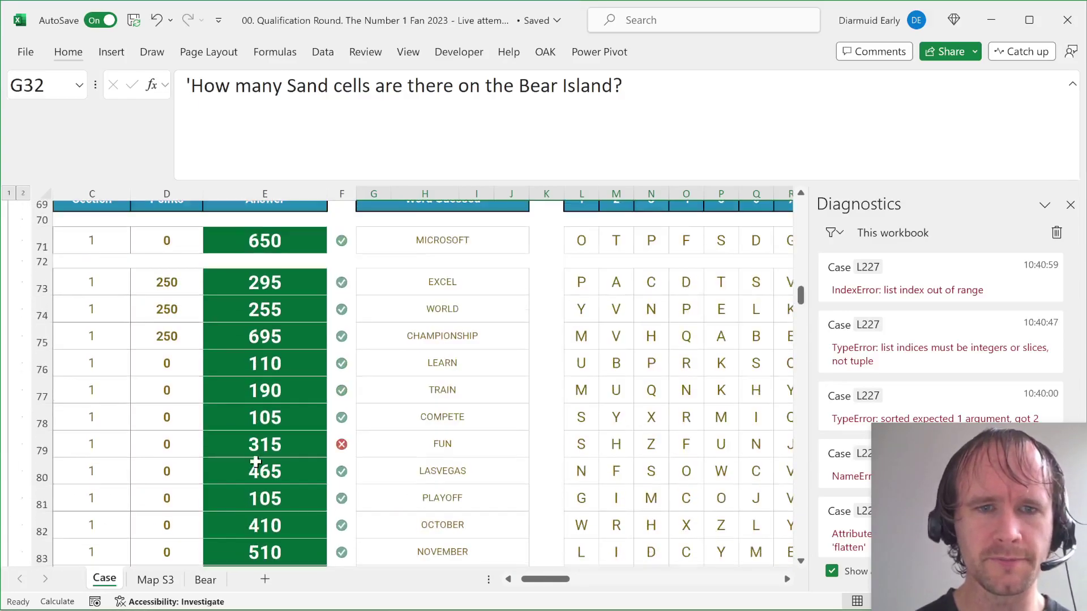
# Step: Examine game 7 with the word FUN in row 79, highlighting its guessed letters F, U, N in O79:Q79
pyautogui.click(244, 456)
pyautogui.press('Right')
pyautogui.press('Right')
pyautogui.press('Right')
pyautogui.press('Right')
pyautogui.press('Right')
pyautogui.press('Right')
pyautogui.press('Right')
pyautogui.press('Right')
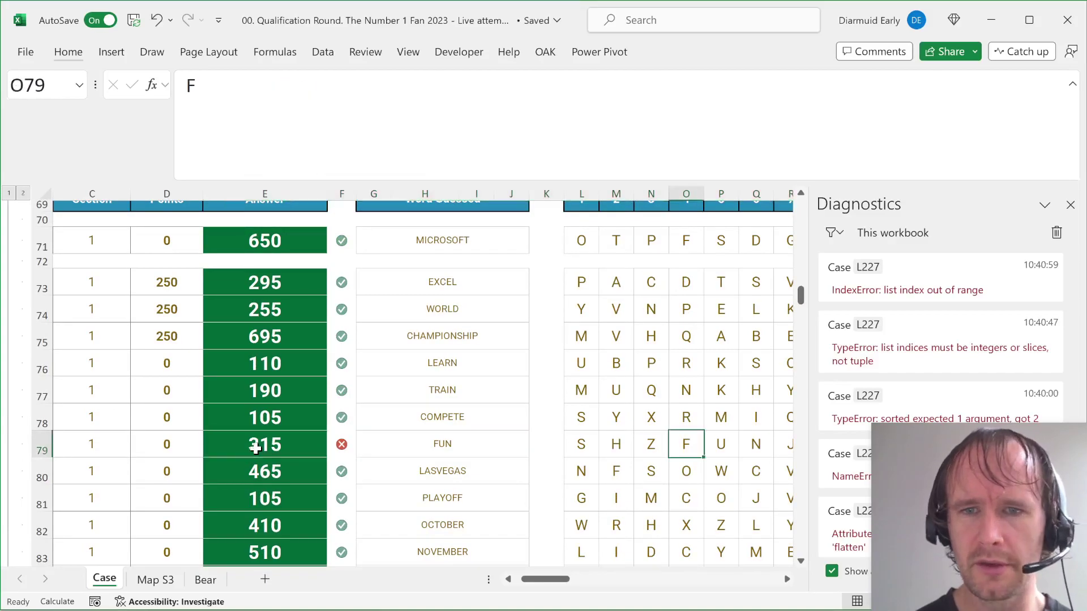
pyautogui.press('Left')
pyautogui.hotkey('shift', 'Right')
pyautogui.hotkey('shift', 'Right')
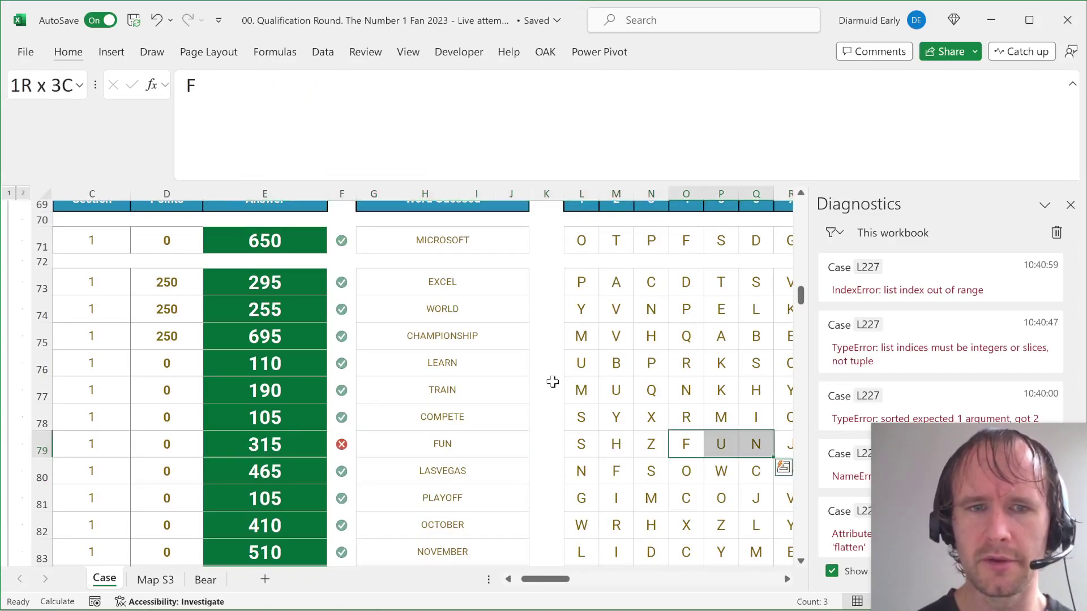
pyautogui.scroll(1, 552, 383)
pyautogui.scroll(-1, 552, 382)
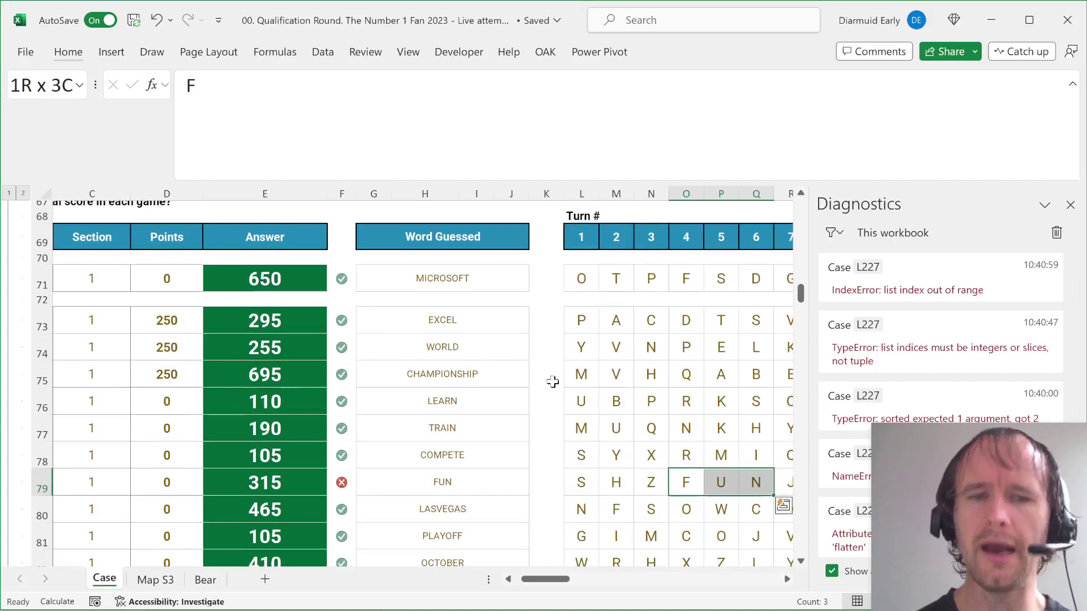
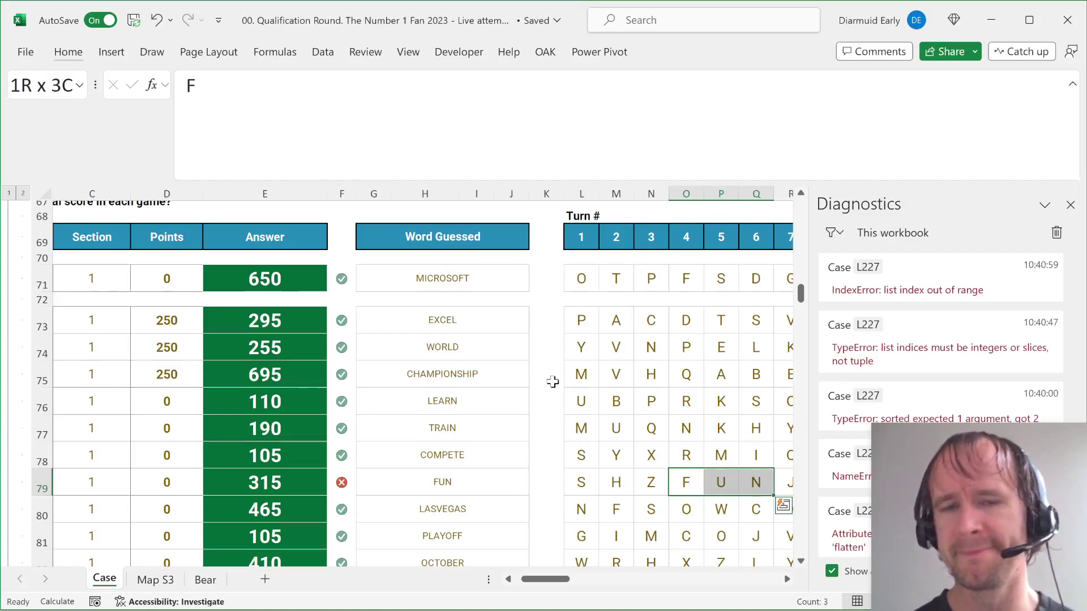
# Step: Study the Section 1 example and scoring rules, and examine the LET formula in E71
pyautogui.press('Left')
pyautogui.press('Left')
pyautogui.press('Left')
pyautogui.press('Left')
pyautogui.press('Left')
pyautogui.press('Up')
pyautogui.press('Up')
pyautogui.press('Up')
pyautogui.press('Up')
pyautogui.press('Up')
pyautogui.press('Up')
pyautogui.press('Up')
pyautogui.press('Up')
pyautogui.press('Up')
pyautogui.press('Right')
pyautogui.press('Right')
pyautogui.press('Right')
pyautogui.press('Right')
pyautogui.press('Down')
pyautogui.press('Right')
pyautogui.press('Up')
pyautogui.press('Up')
pyautogui.press('Up')
pyautogui.press('Up')
pyautogui.press('Up')
pyautogui.press('Up')
pyautogui.press('Up')
pyautogui.press('Up')
pyautogui.press('Down')
pyautogui.press('Down')
pyautogui.press('Down')
pyautogui.press('Down')
pyautogui.press('Down')
pyautogui.press('Down')
pyautogui.press('Down')
pyautogui.press('Down')
pyautogui.press('Left')
pyautogui.press('Left')
pyautogui.press('Left')
pyautogui.press('Left')
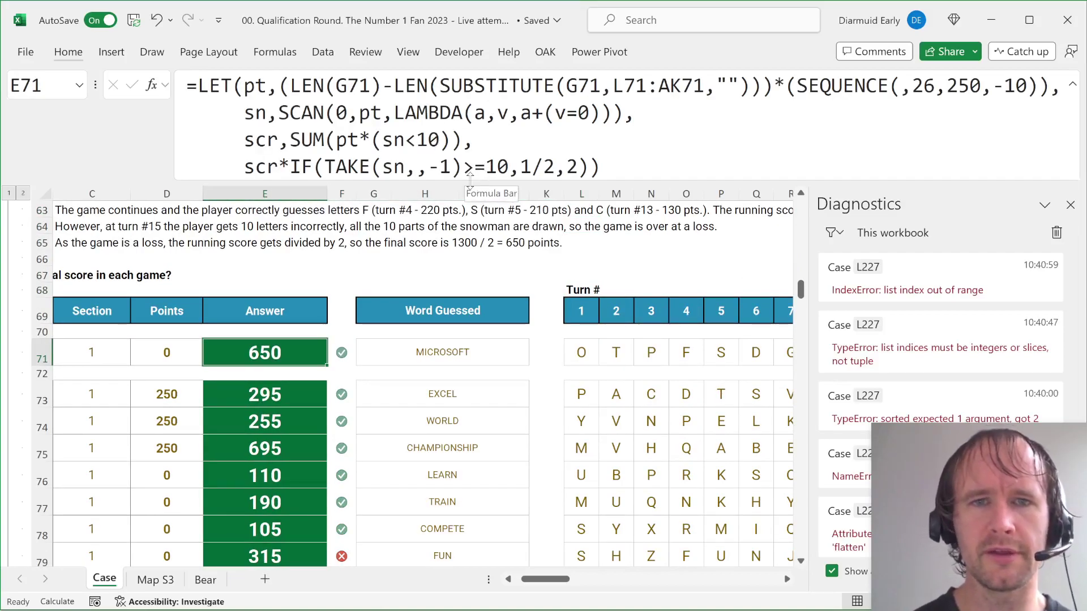
# Step: Enlarge the formula editing area and replace the TAKE function with INDEX in the E71 formula's IF test
pyautogui.moveTo(463, 182); pyautogui.dragTo(449, 239)
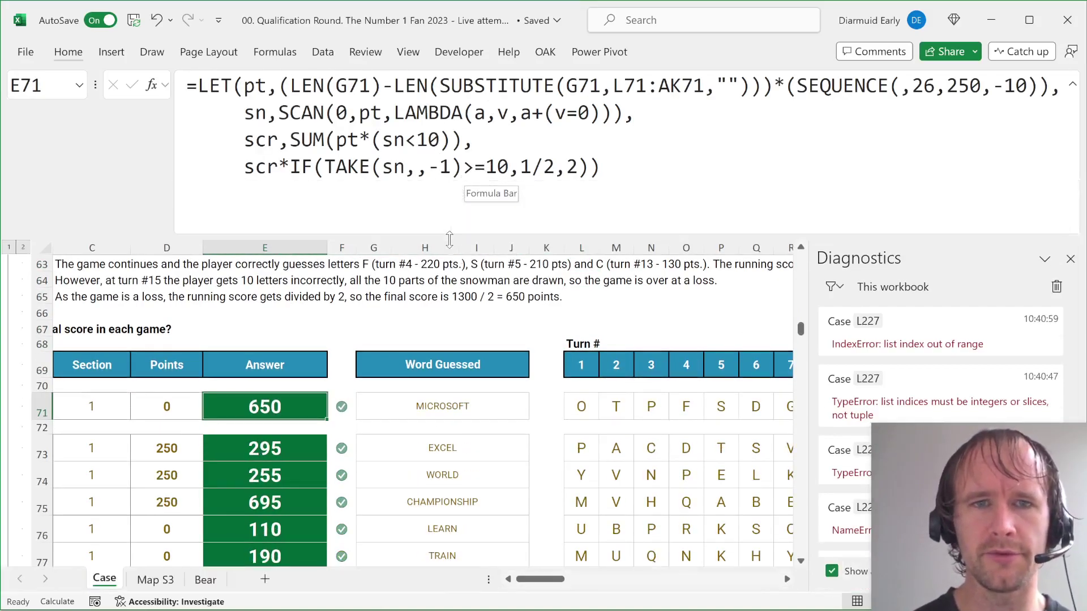
pyautogui.click(446, 167)
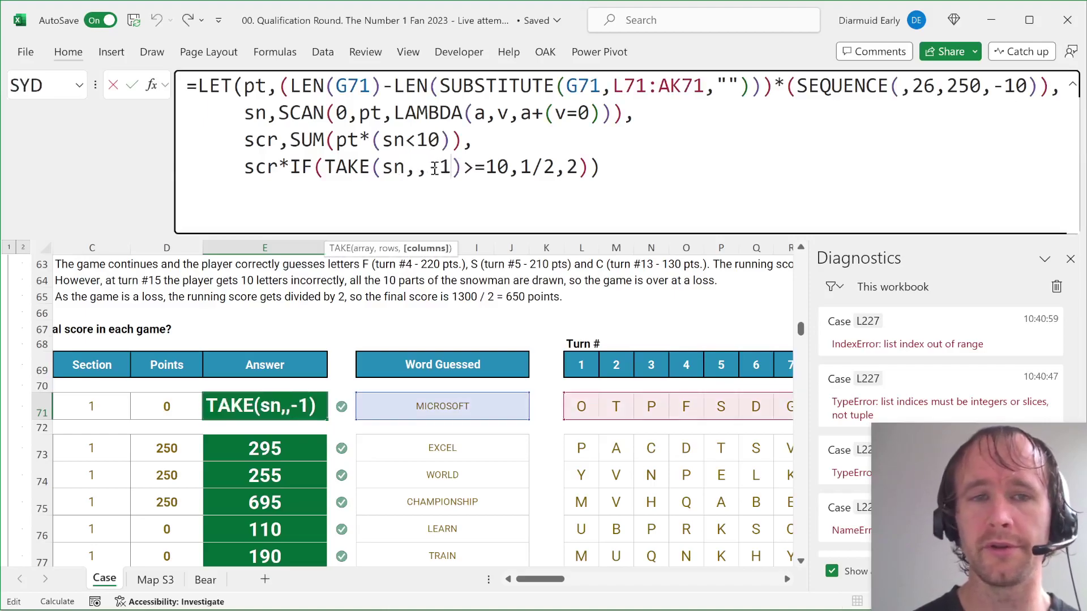
pyautogui.click(327, 167)
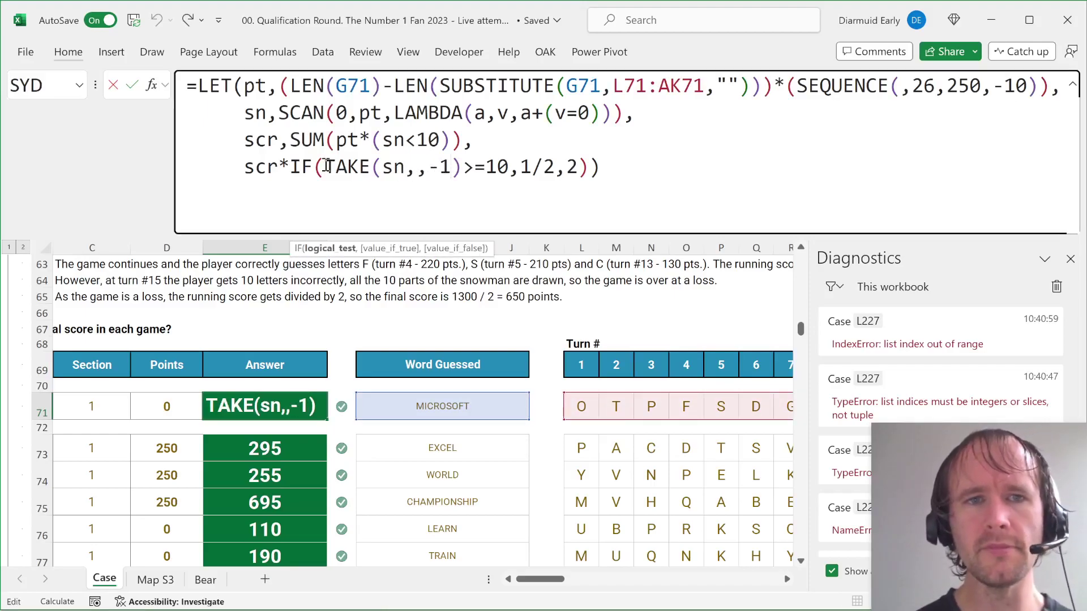
pyautogui.hotkey('ctrl', 'shift', 'Right')
pyautogui.write('ind')
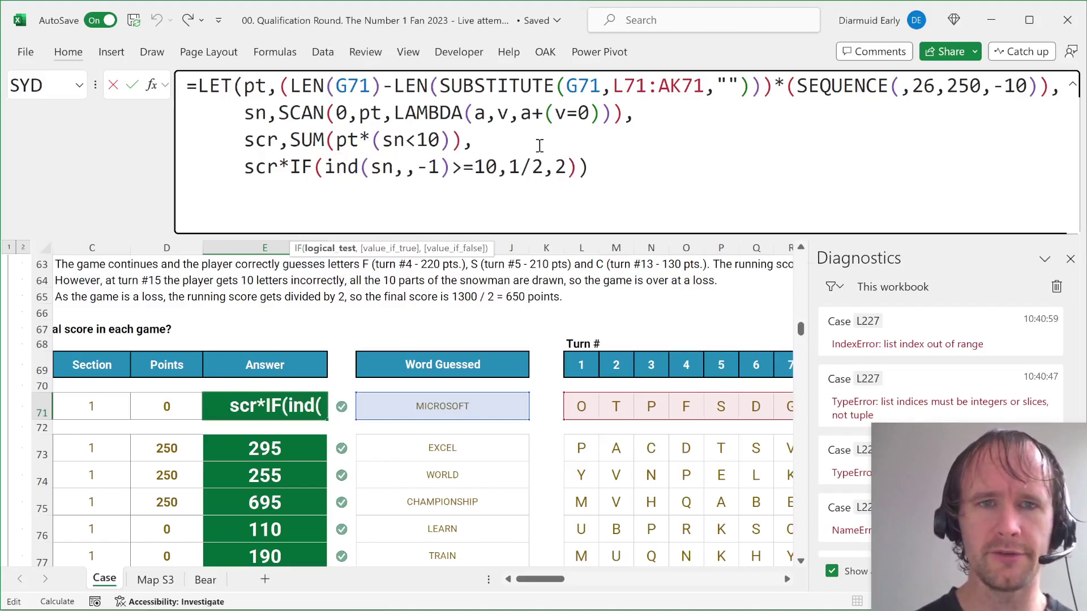
pyautogui.press('Tab')
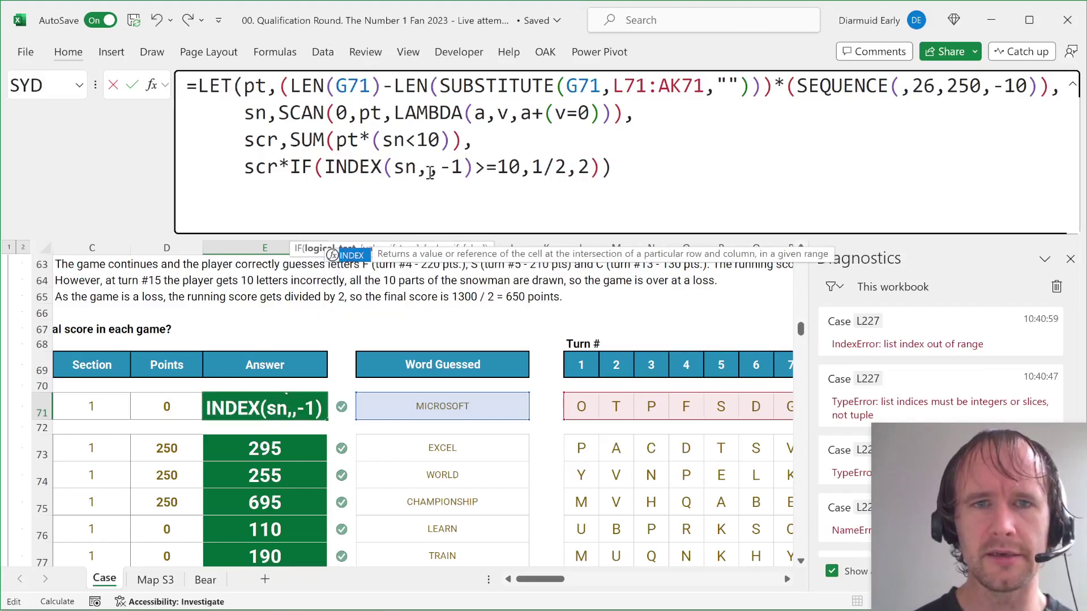
# Step: Replace the last INDEX argument in the E71 formula with an XMATCH that looks for TRUE in pt>0
pyautogui.moveTo(429, 170); pyautogui.dragTo(463, 179)
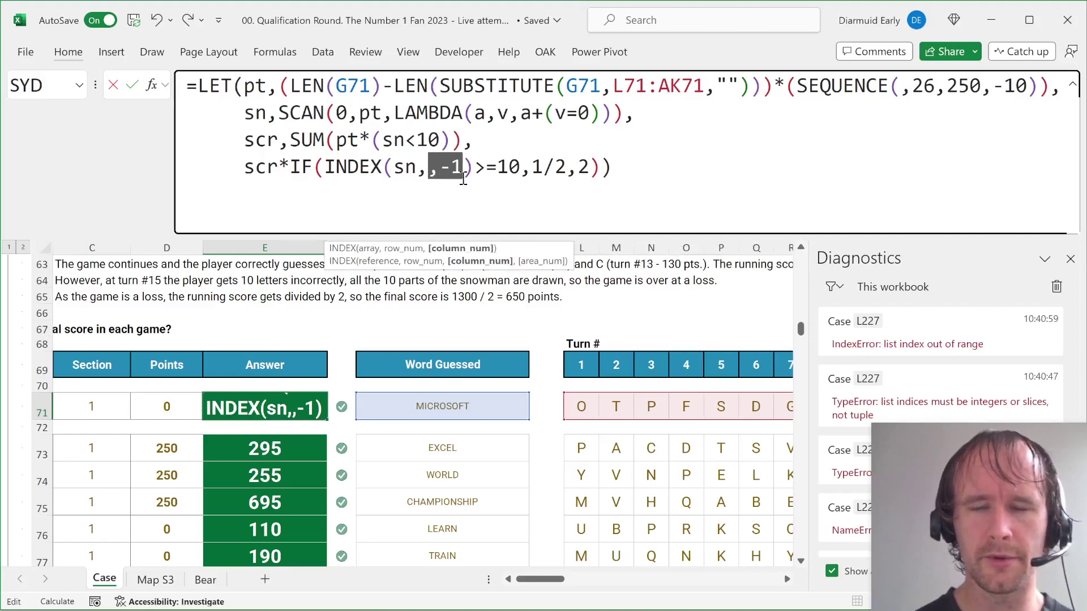
pyautogui.write('xm')
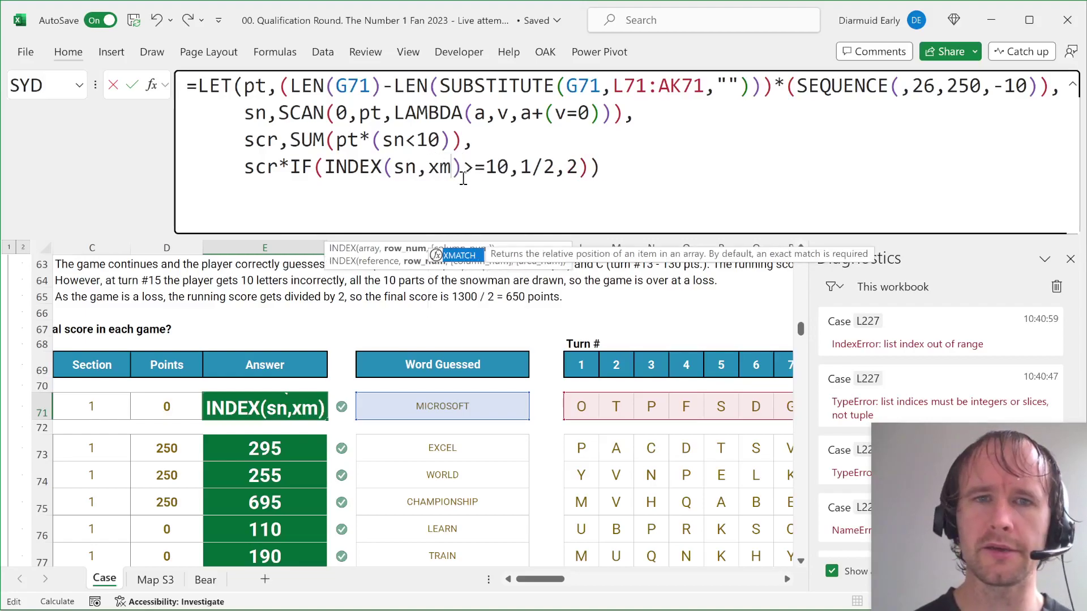
pyautogui.press('Tab')
pyautogui.write('true,')
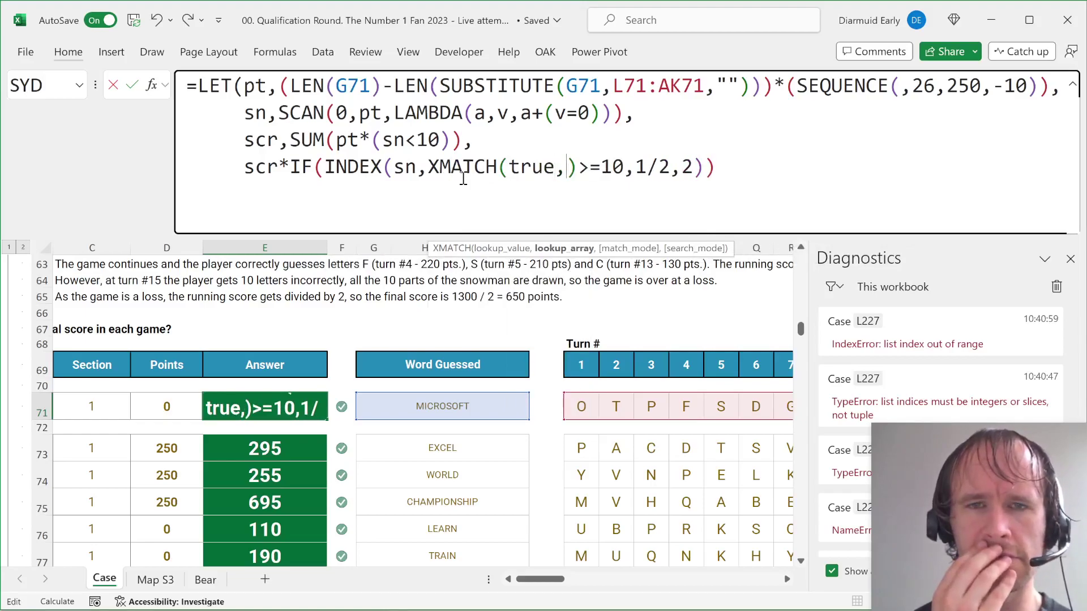
pyautogui.press('BackSpace')
pyautogui.press('BackSpace')
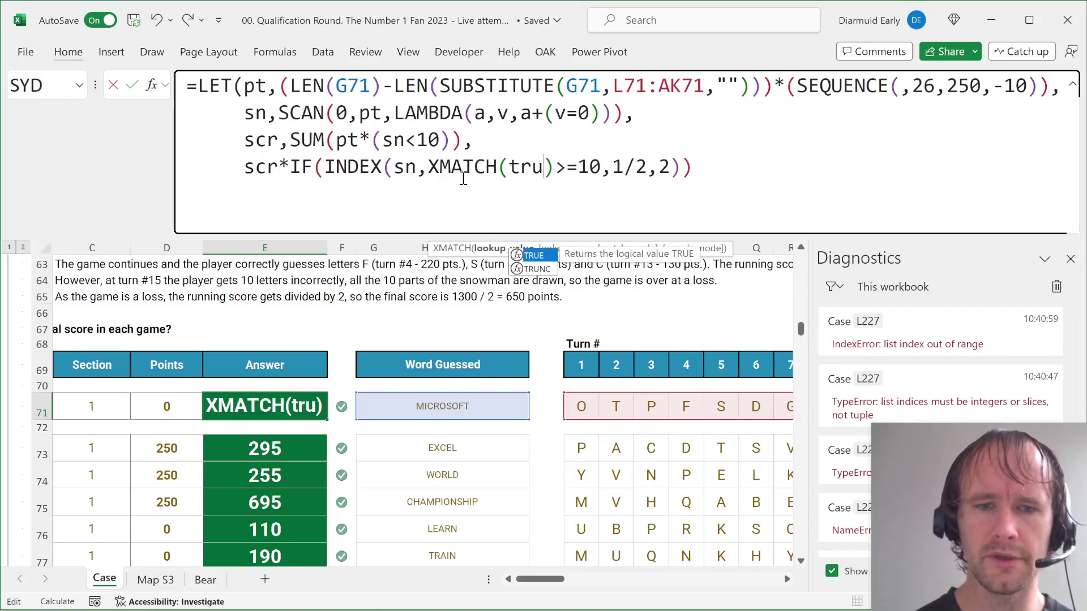
pyautogui.write('e,pt?')
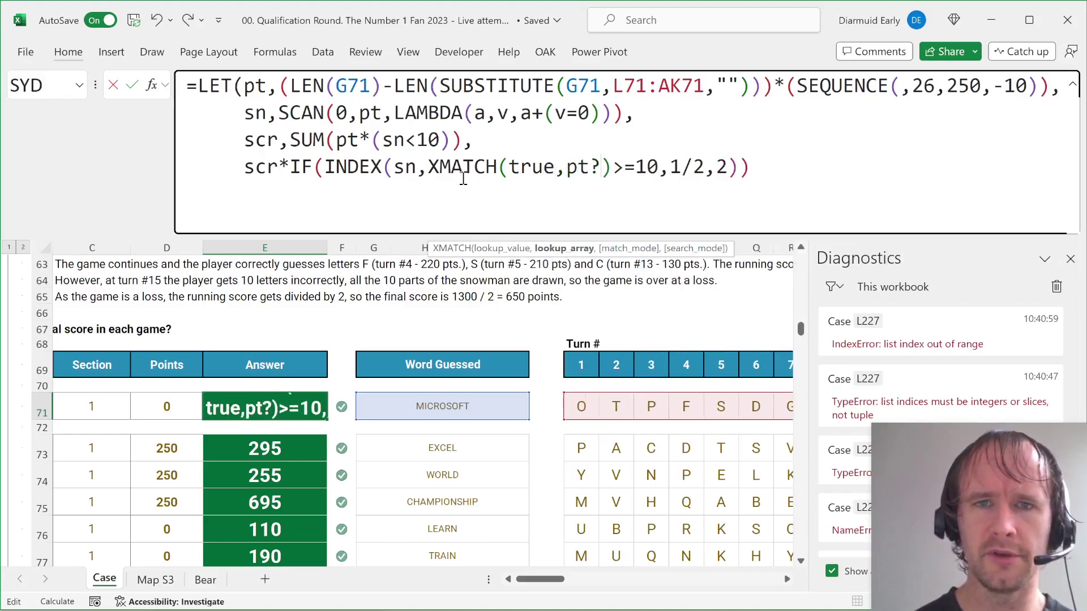
pyautogui.press('BackSpace')
pyautogui.write('>0,')
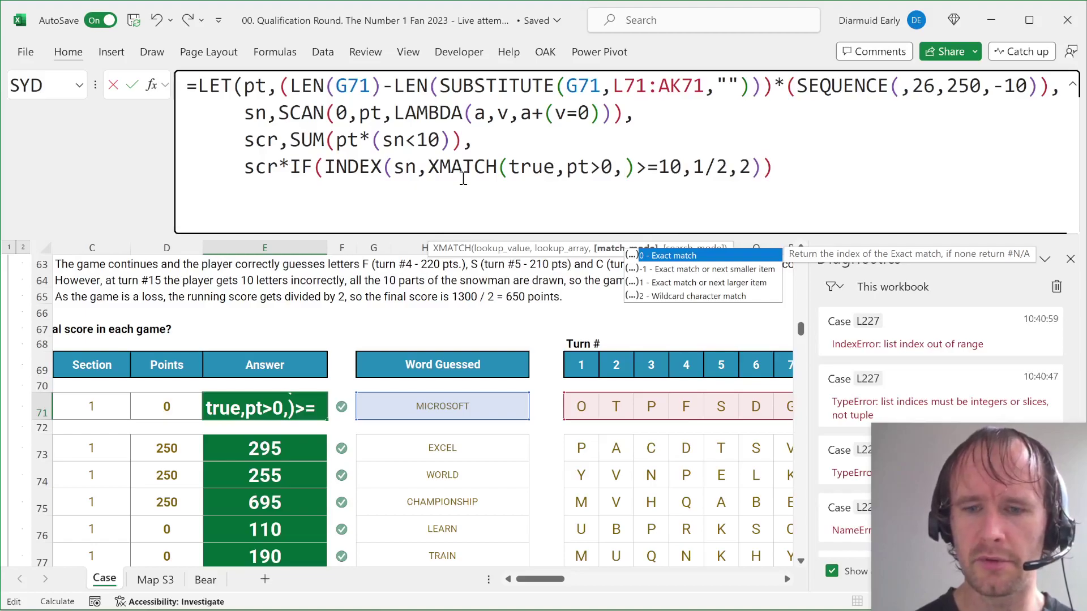
# Step: Make the XMATCH skip the match mode and search last-to-first with -1, completing the E71 formula
pyautogui.write(',')
pyautogui.press('Down')
pyautogui.press('Tab')
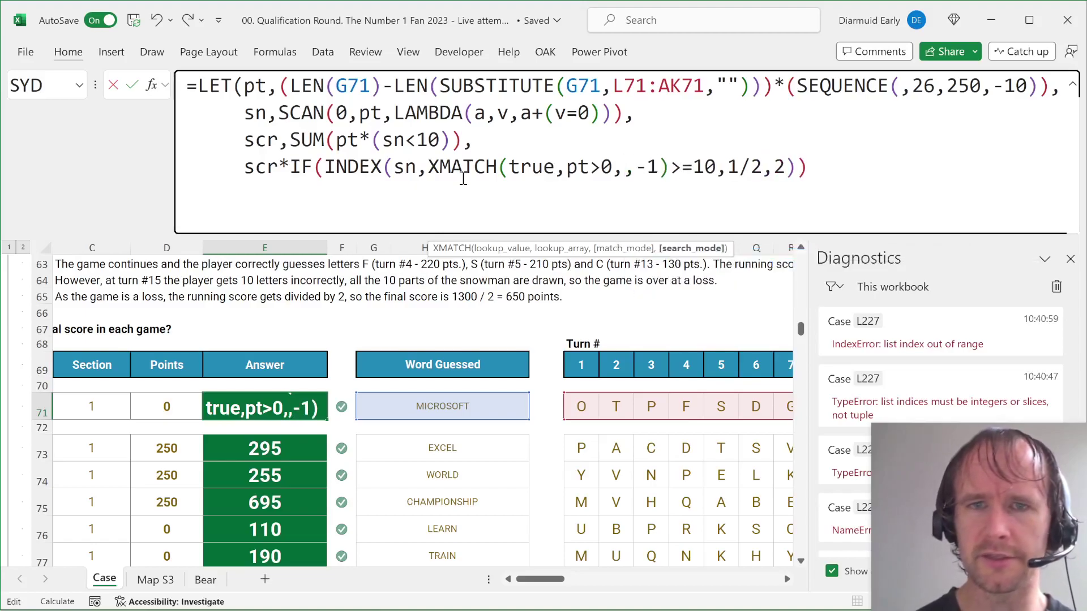
pyautogui.write(')')
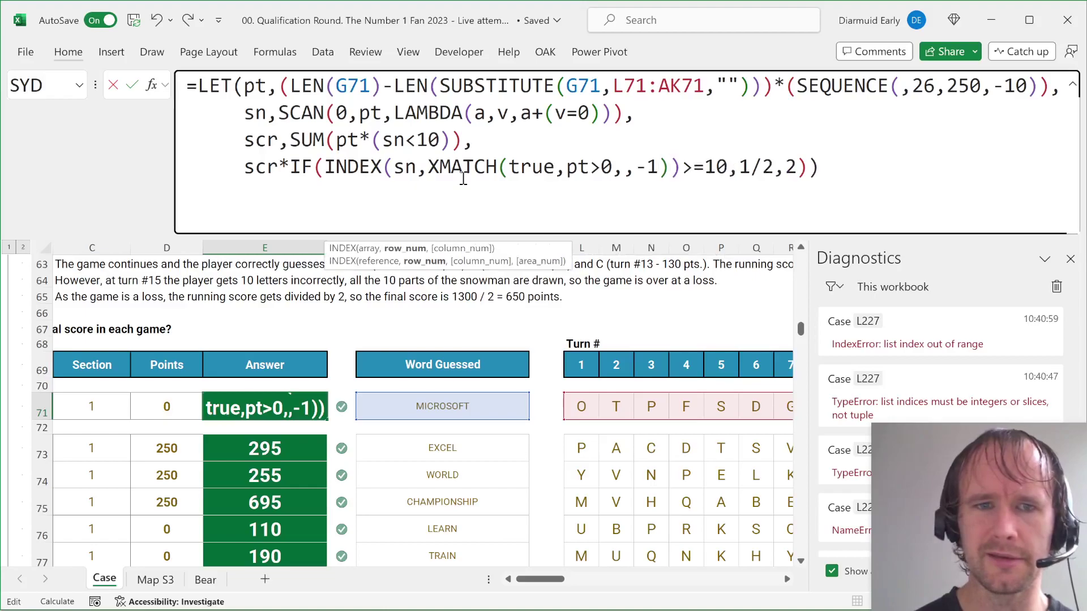
pyautogui.hotkey('ctrl', 'Return')
# Step: Copy the revised E71 formula into the Section 1 answers E73:E78
pyautogui.hotkey('ctrl', 'c')
pyautogui.press('Down')
pyautogui.press('Down')
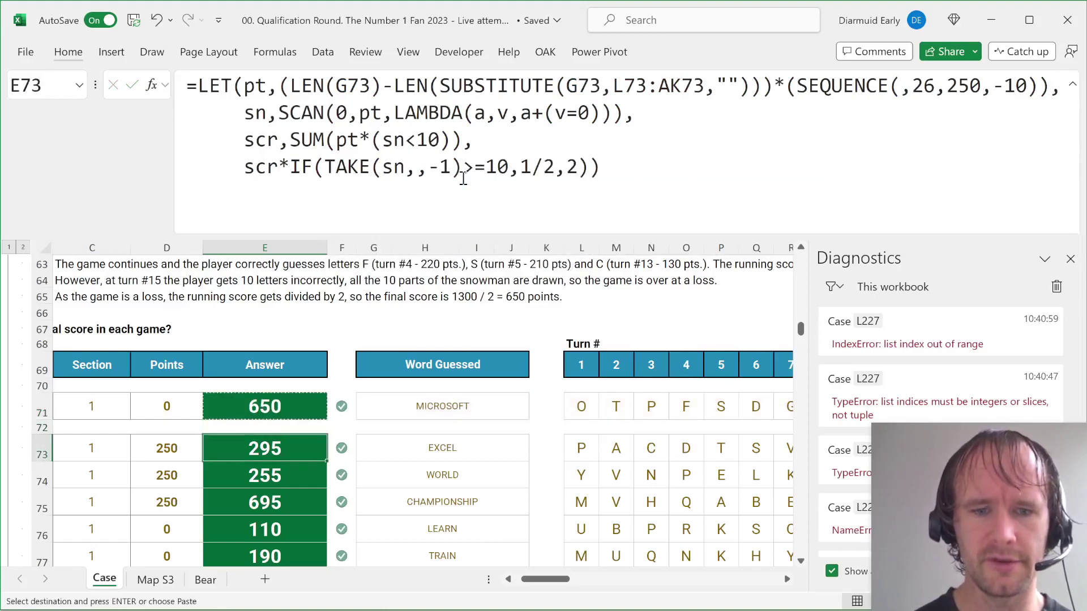
pyautogui.hotkey('ctrl', 'v')
pyautogui.hotkey('shift', 'Down')
pyautogui.hotkey('shift', 'Down')
pyautogui.hotkey('shift', 'Down')
pyautogui.hotkey('shift', 'Down')
pyautogui.hotkey('shift', 'Down')
pyautogui.hotkey('shift', 'Down')
pyautogui.hotkey('shift', 'Down')
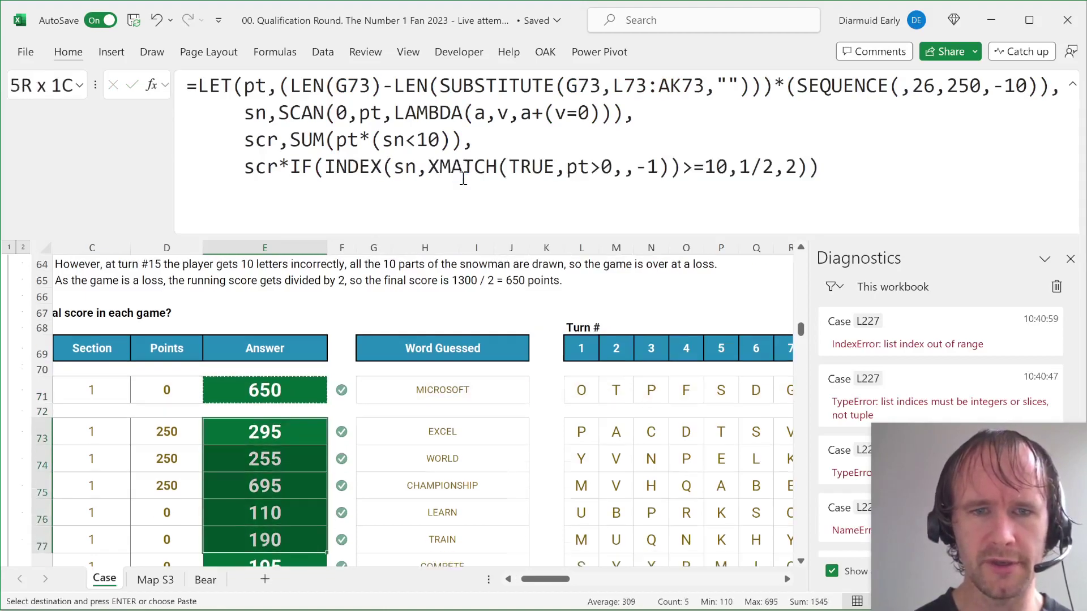
pyautogui.hotkey('shift', 'Down')
pyautogui.hotkey('shift', 'Down')
pyautogui.hotkey('shift', 'Up')
pyautogui.hotkey('shift', 'Up')
pyautogui.hotkey('shift', 'Up')
pyautogui.hotkey('shift', 'Up')
pyautogui.hotkey('shift', 'Up')
pyautogui.hotkey('shift', 'Down')
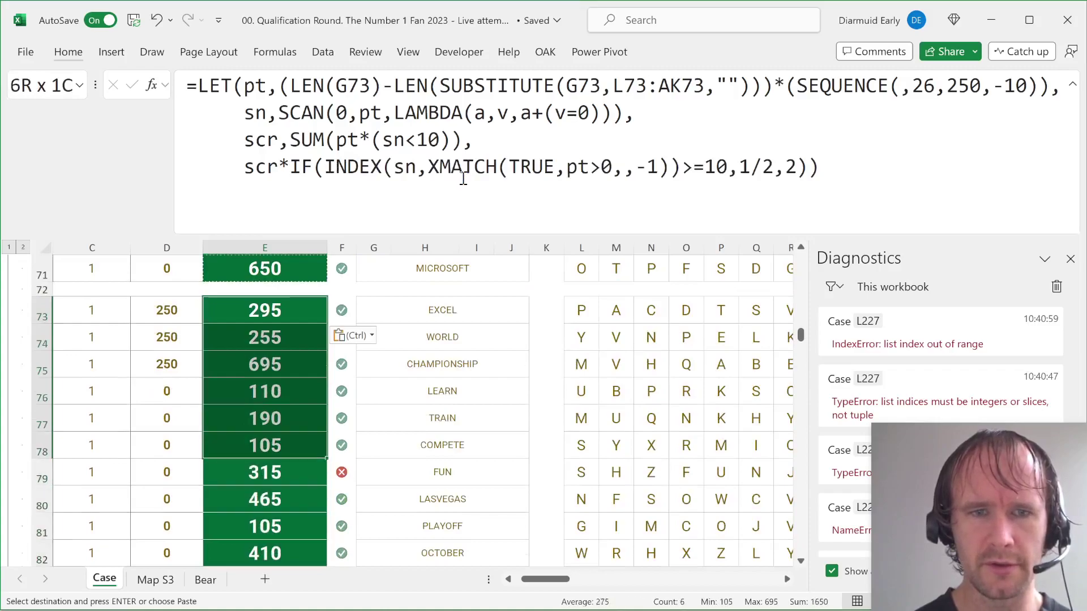
pyautogui.press('Return')
# Step: Fill the E73 formula down over the FUN game and the remaining Section 1 answers
pyautogui.hotkey('shift', 'Down')
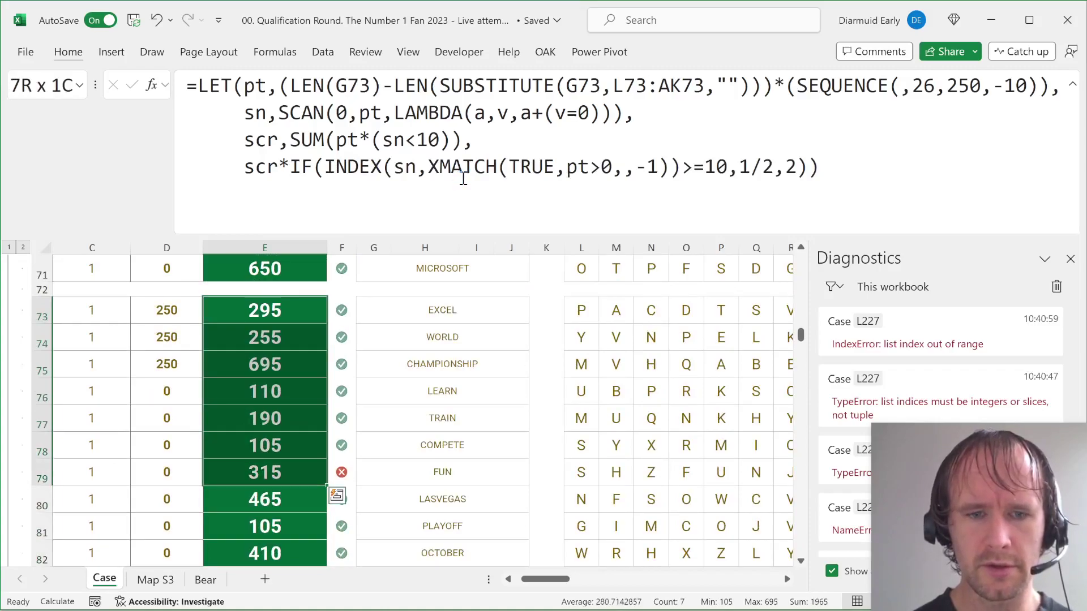
pyautogui.hotkey('ctrl', 'd')
pyautogui.hotkey('ctrl', 'shift', 'Down')
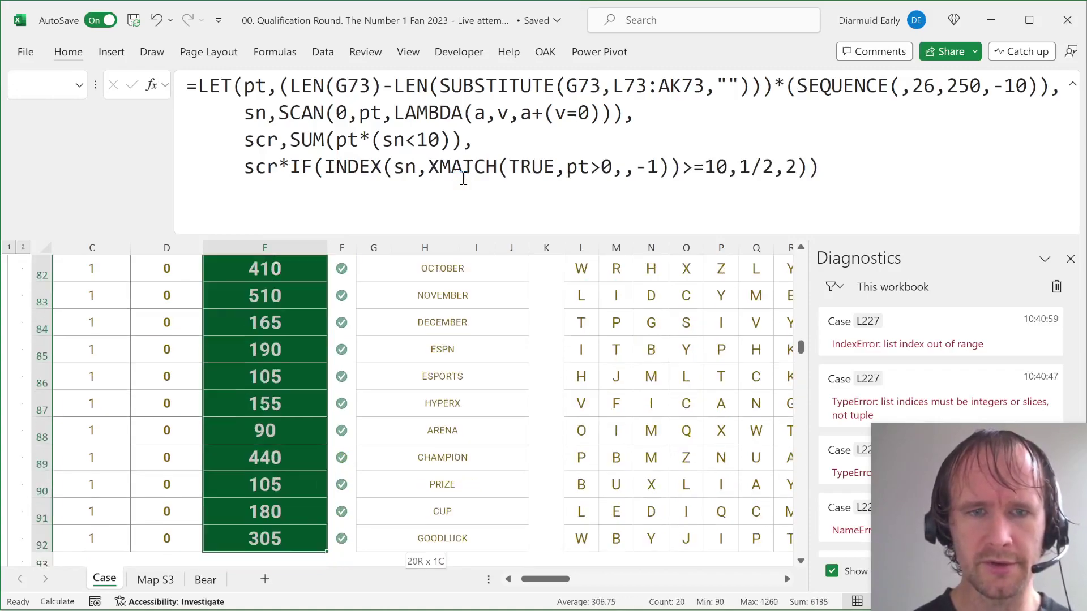
# Step: Review the answer checks from the Section 1 total down through Sections 2, 3 and 4
pyautogui.press('Right')
pyautogui.press('Up')
pyautogui.press('pagedown')
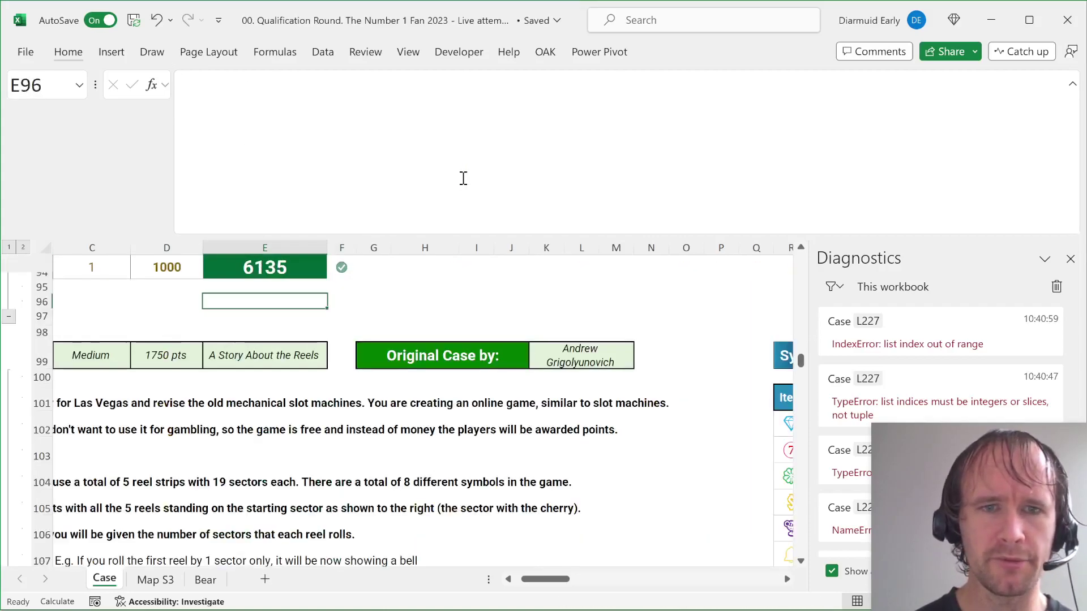
pyautogui.press('pagedown')
pyautogui.press('pagedown')
pyautogui.press('pagedown')
pyautogui.press('pagedown')
pyautogui.press('pagedown')
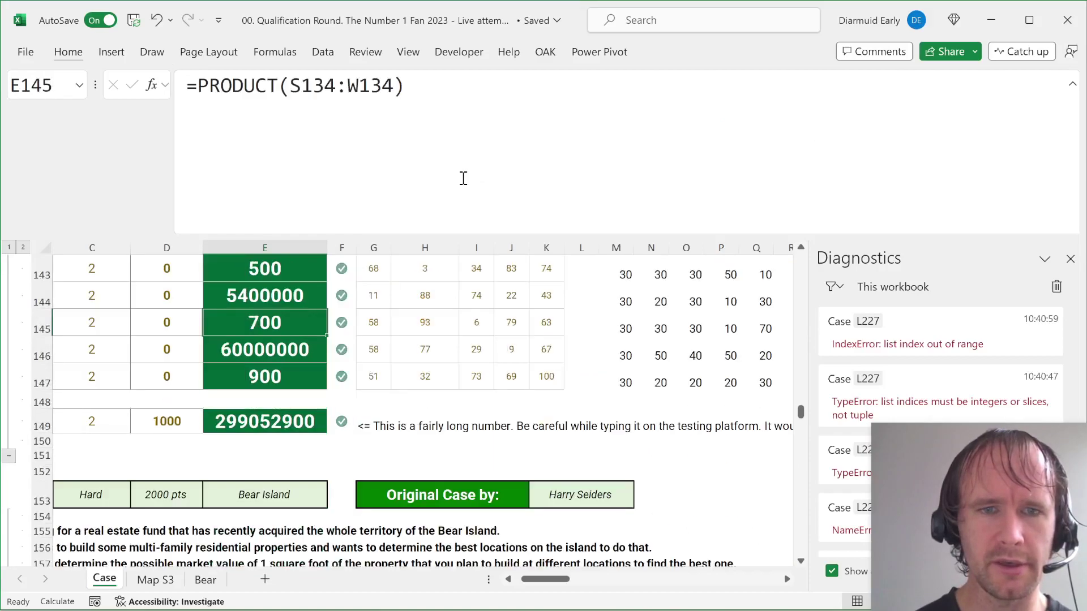
pyautogui.press('pagedown')
pyautogui.press('pagedown')
pyautogui.press('pagedown')
pyautogui.press('pagedown')
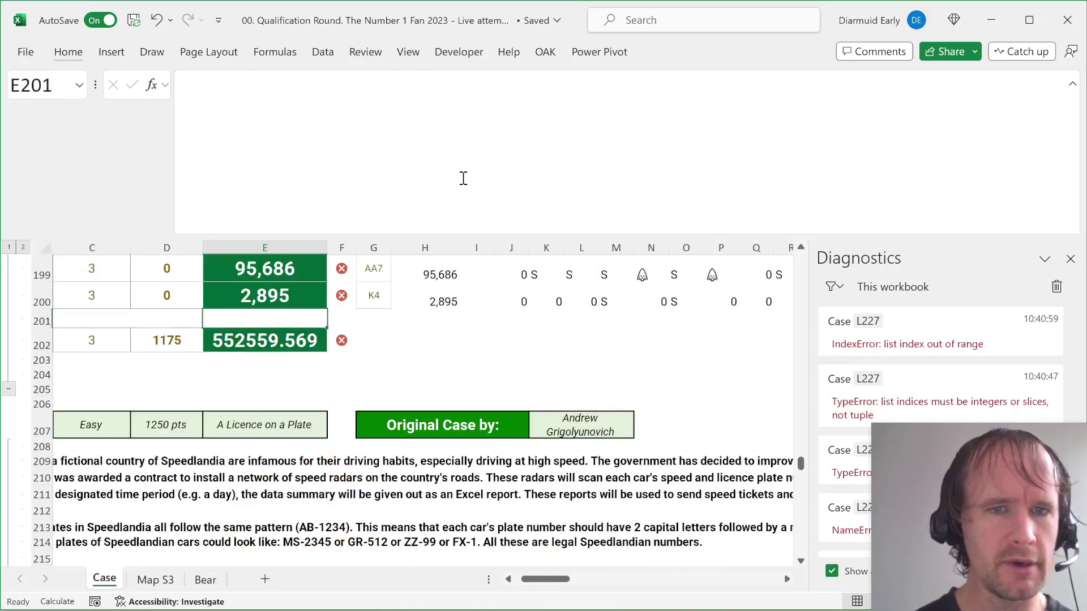
pyautogui.press('pagedown')
pyautogui.press('Right')
pyautogui.press('Up')
pyautogui.press('Up')
pyautogui.press('Up')
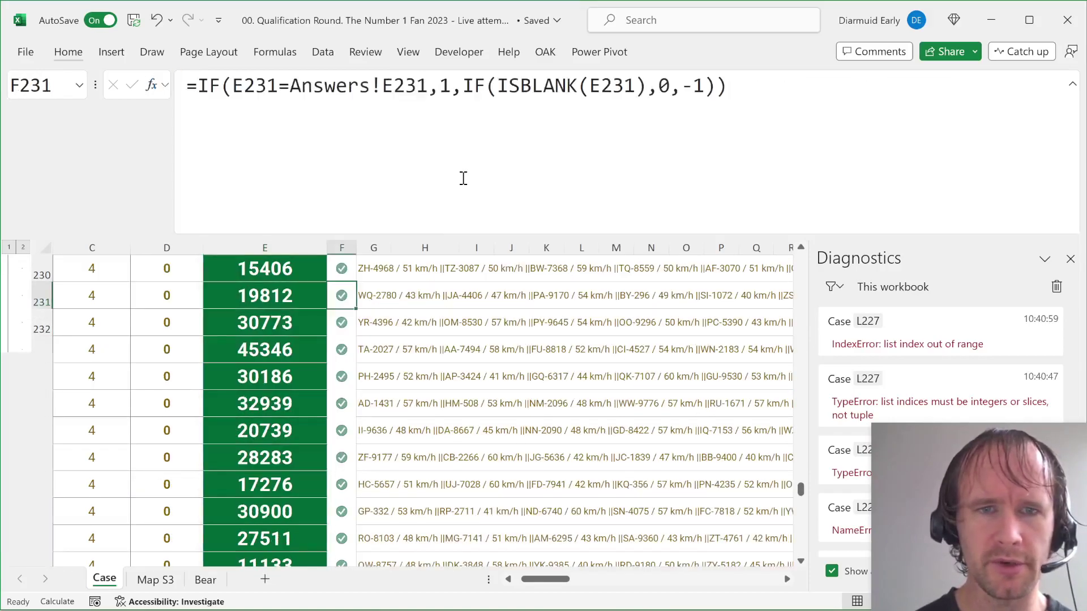
# Step: Examine the Section 4 answers and their speed-radar data transcripts around rows 225 to 227
pyautogui.press('Right')
pyautogui.press('Up')
pyautogui.press('Up')
pyautogui.press('Up')
pyautogui.press('Right')
pyautogui.press('Right')
pyautogui.press('Right')
pyautogui.press('Left')
pyautogui.press('Left')
pyautogui.press('Up')
pyautogui.press('Up')
pyautogui.press('Left')
pyautogui.press('Left')
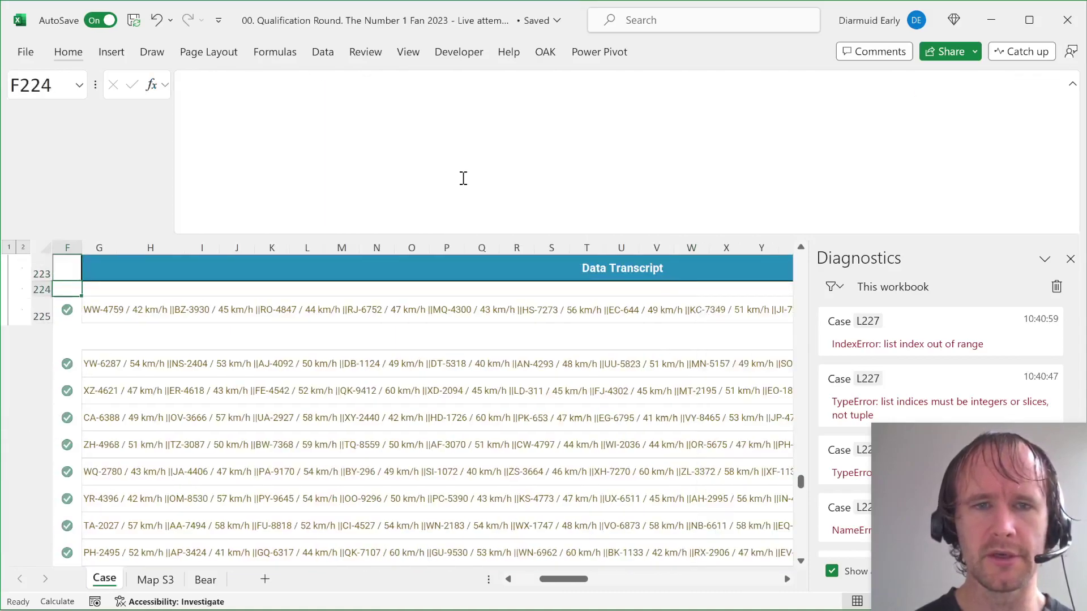
pyautogui.press('Down')
pyautogui.press('Right')
pyautogui.press('Down')
pyautogui.press('Down')
pyautogui.press('Right')
pyautogui.press('Right')
pyautogui.press('Right')
pyautogui.press('Right')
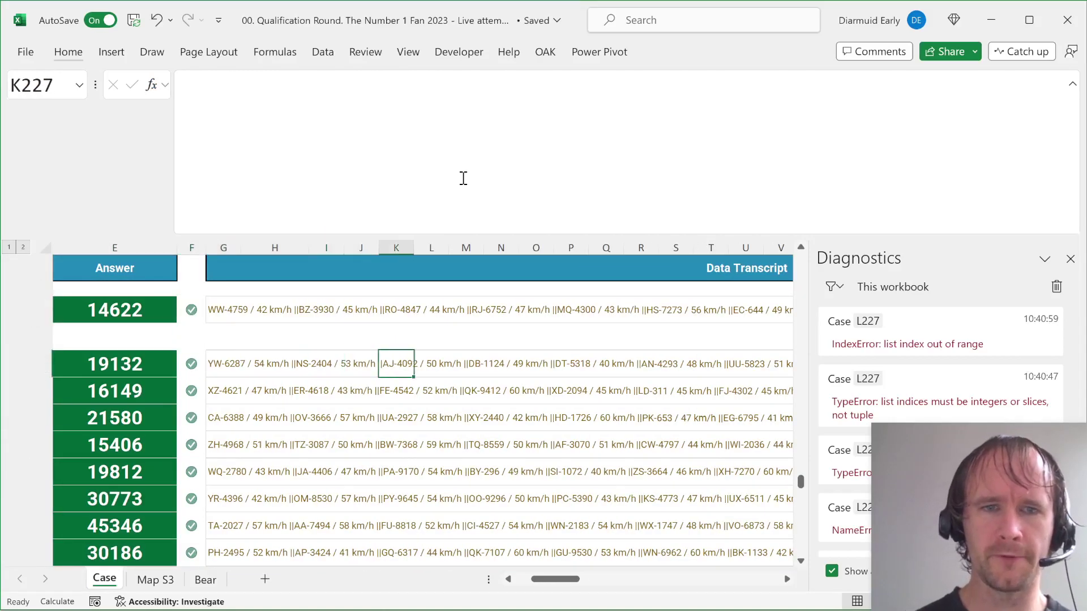
pyautogui.press('Left')
pyautogui.press('Left')
pyautogui.press('Left')
pyautogui.press('Left')
pyautogui.press('Left')
pyautogui.press('Right')
pyautogui.press('Right')
pyautogui.press('Right')
pyautogui.press('Right')
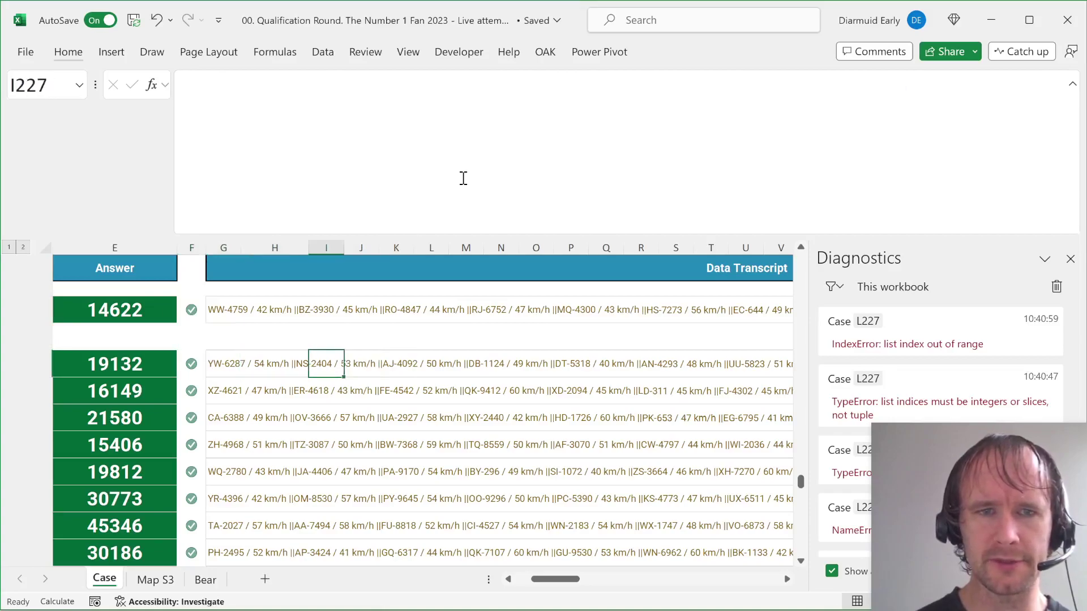
# Step: Try to join the Section 4 transcripts in J227 with =TEXTJOIN(G227:G246,"||")
pyautogui.write('=textt')
pyautogui.press('BackSpace')
pyautogui.write('j')
pyautogui.press('Tab')
pyautogui.press('Left')
pyautogui.press('Left')
pyautogui.press('Left')
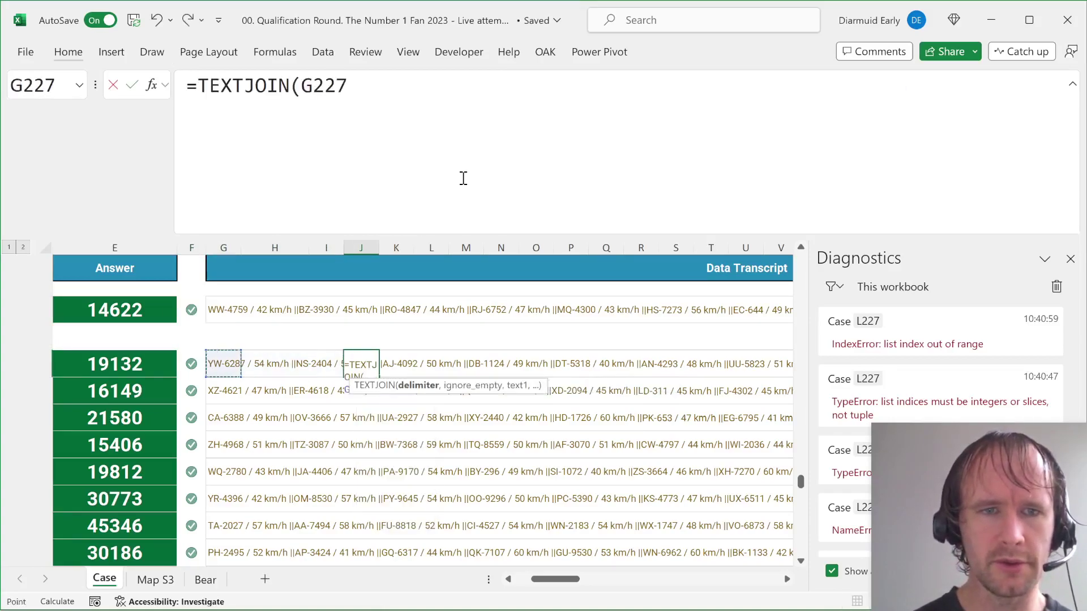
pyautogui.hotkey('ctrl', 'shift', 'Down')
pyautogui.write(',"||")')
pyautogui.press('Return')
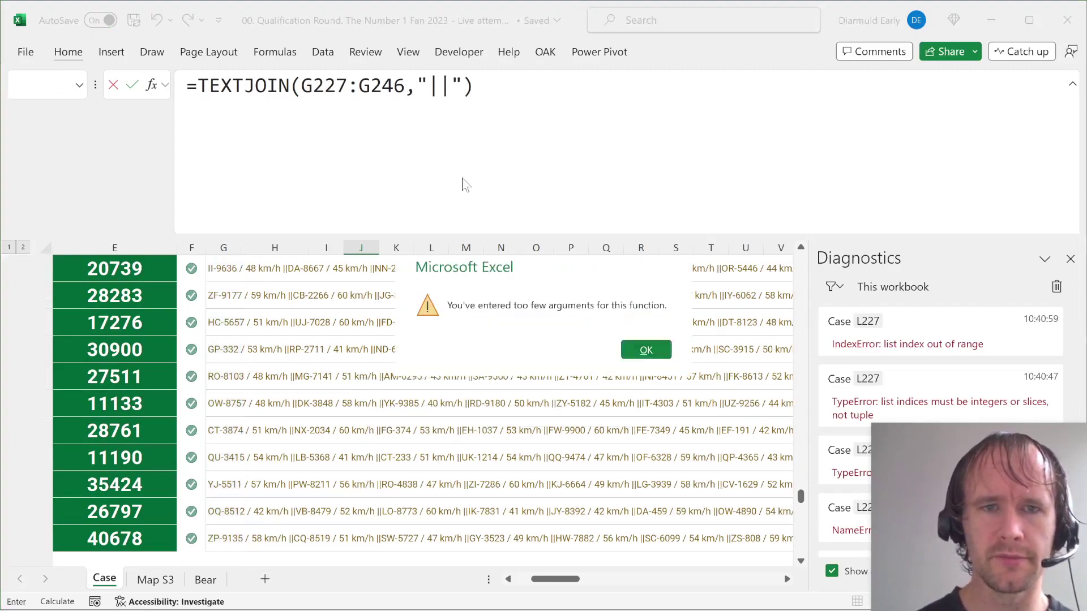
pyautogui.press('Return')
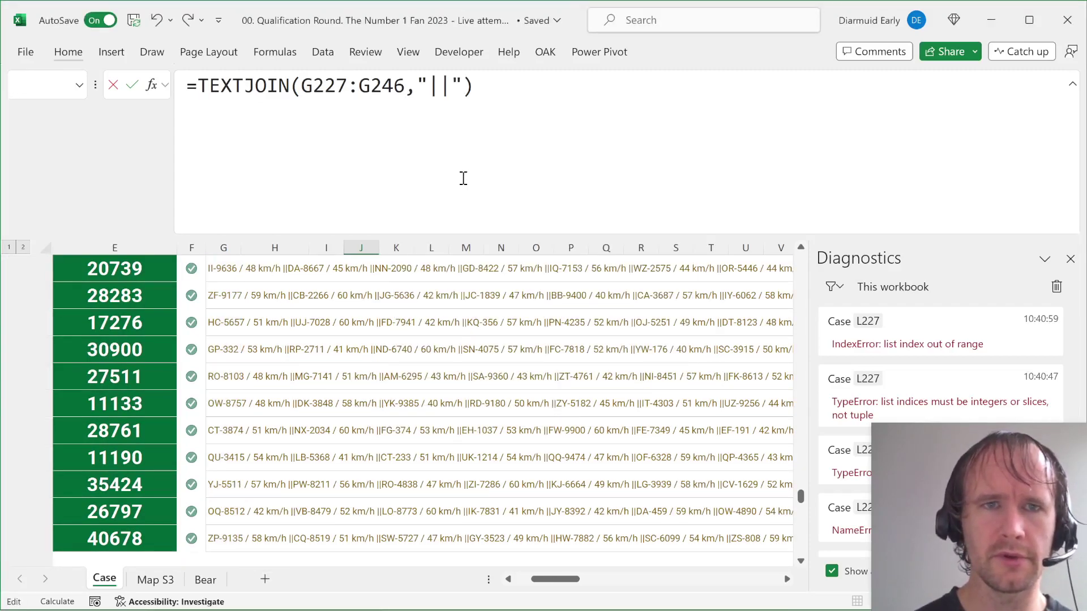
# Step: Correct the argument order in J227 to =TEXTJOIN("||",,G227:G246)
pyautogui.click(461, 85)
pyautogui.hotkey('shift', 'Left')
pyautogui.hotkey('shift', 'Left')
pyautogui.hotkey('shift', 'Left')
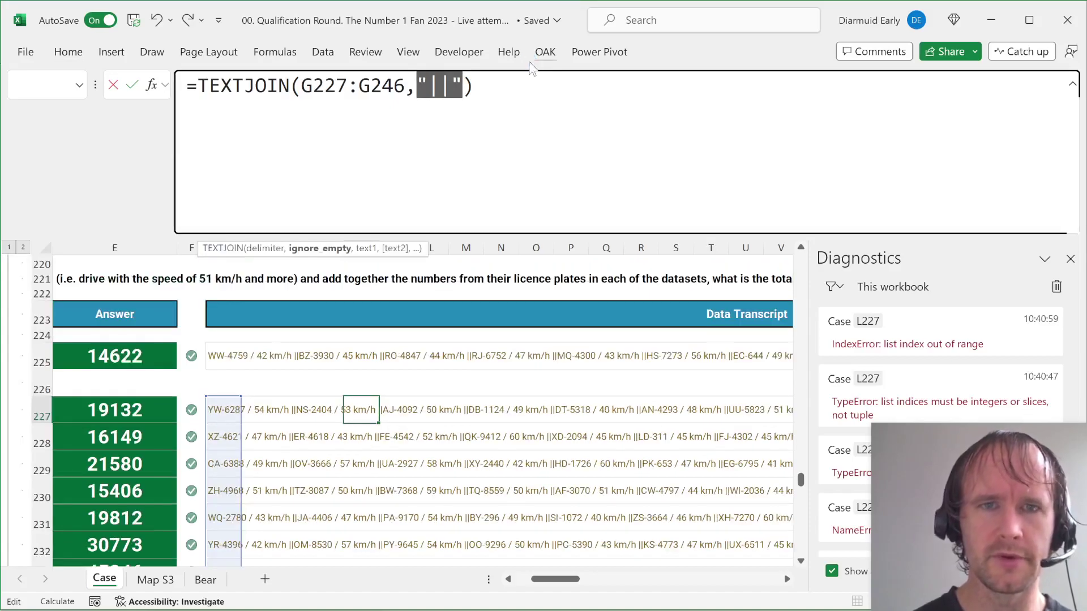
pyautogui.press('BackSpace')
pyautogui.press('BackSpace')
pyautogui.write('"||",,')
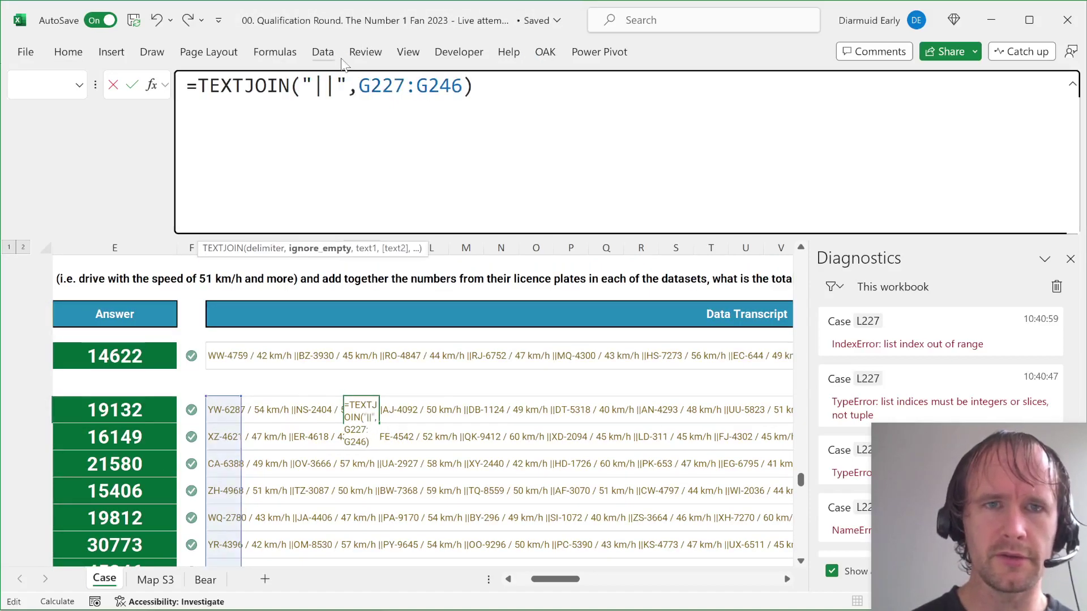
pyautogui.hotkey('ctrl', 'Return')
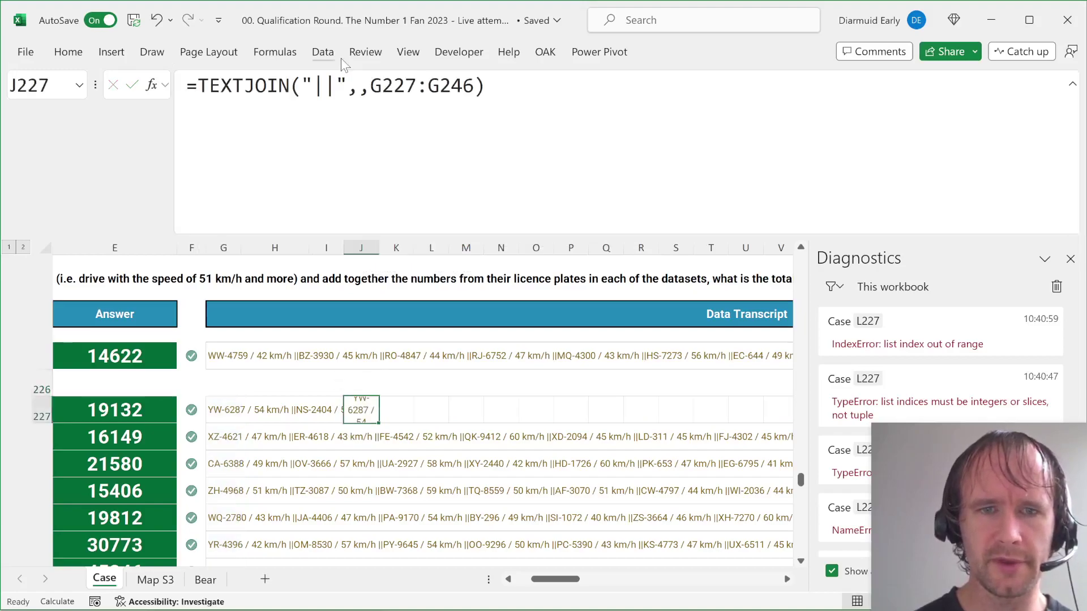
# Step: Wrap the J227 formula in TEXTSPLIT, with " / " as column delimiter and "||" as row delimiter
pyautogui.click(198, 83)
pyautogui.write('texts')
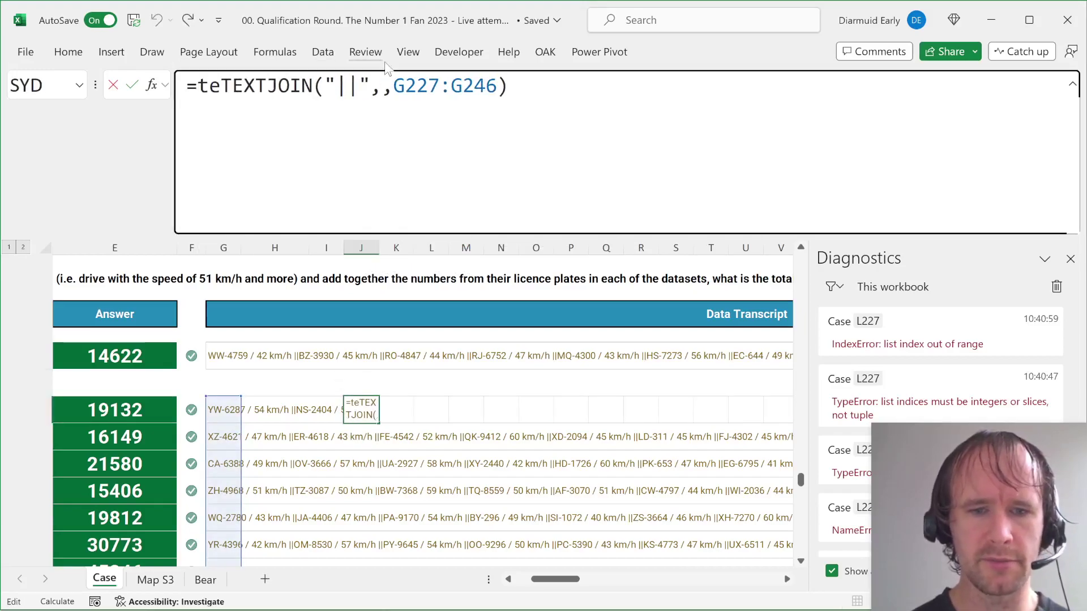
pyautogui.press('Tab')
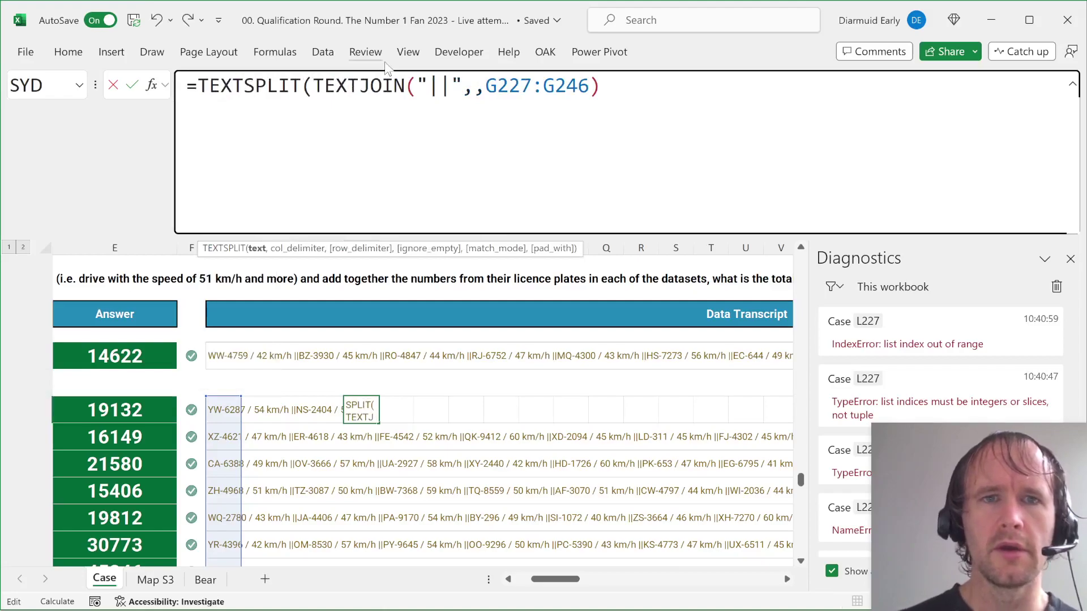
pyautogui.write(',')
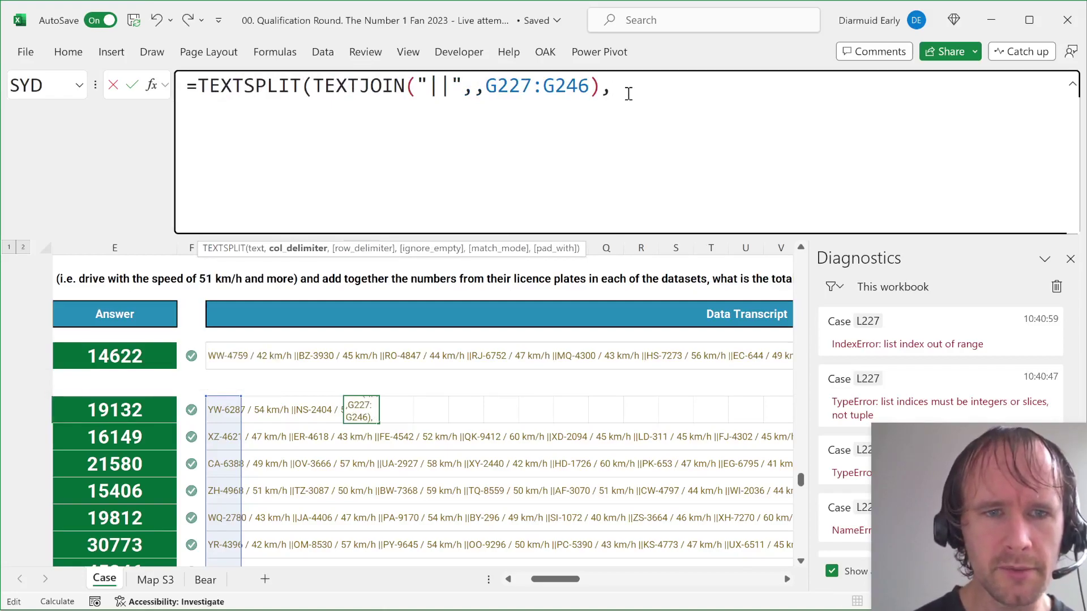
pyautogui.write('" / :')
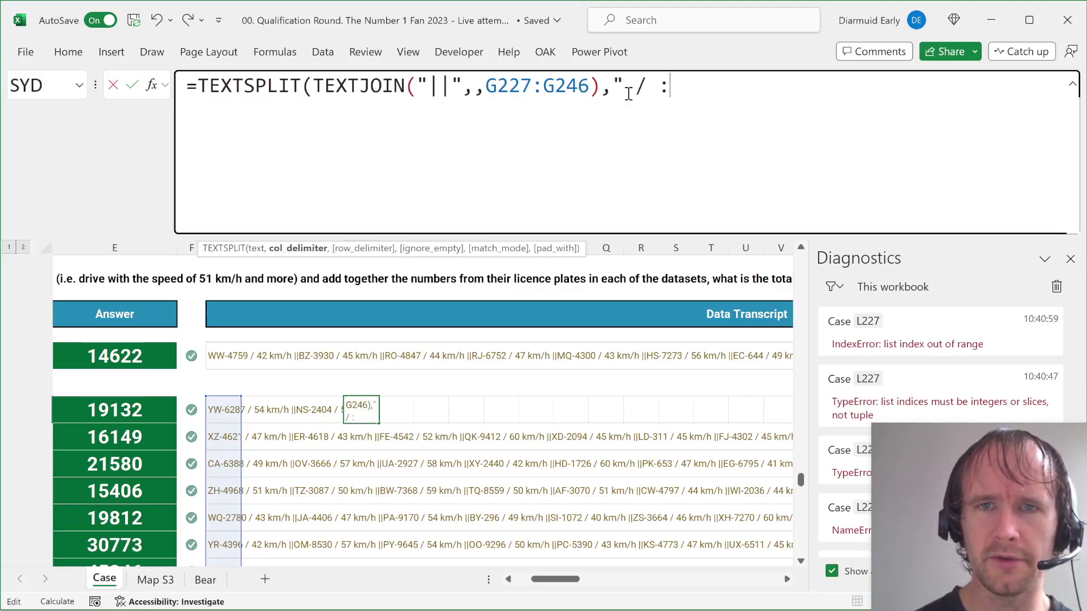
pyautogui.press('BackSpace')
pyautogui.write('","||')
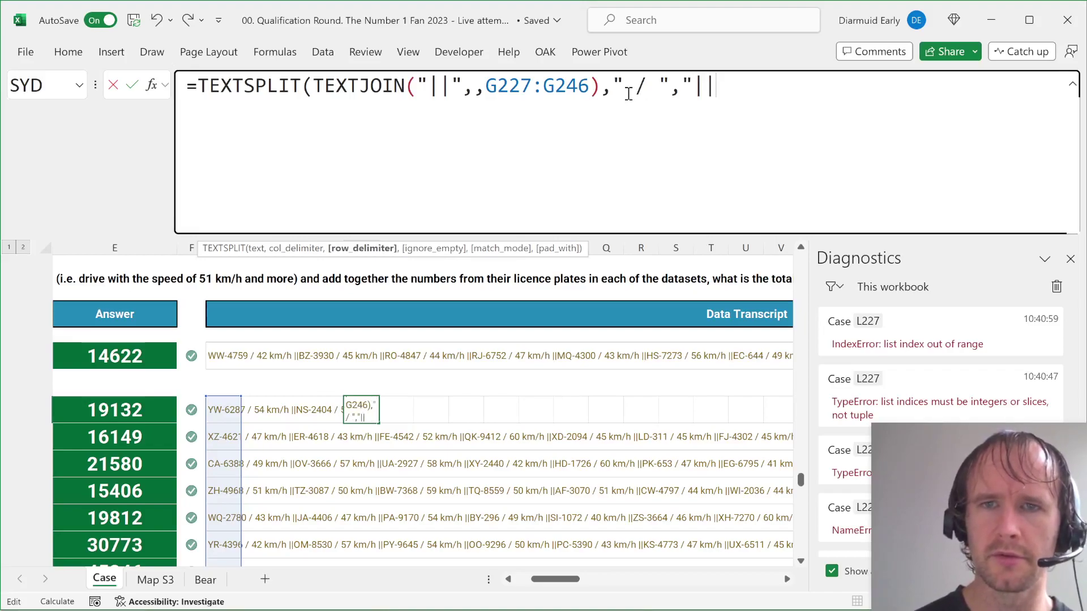
pyautogui.write('")')
pyautogui.press('Return')
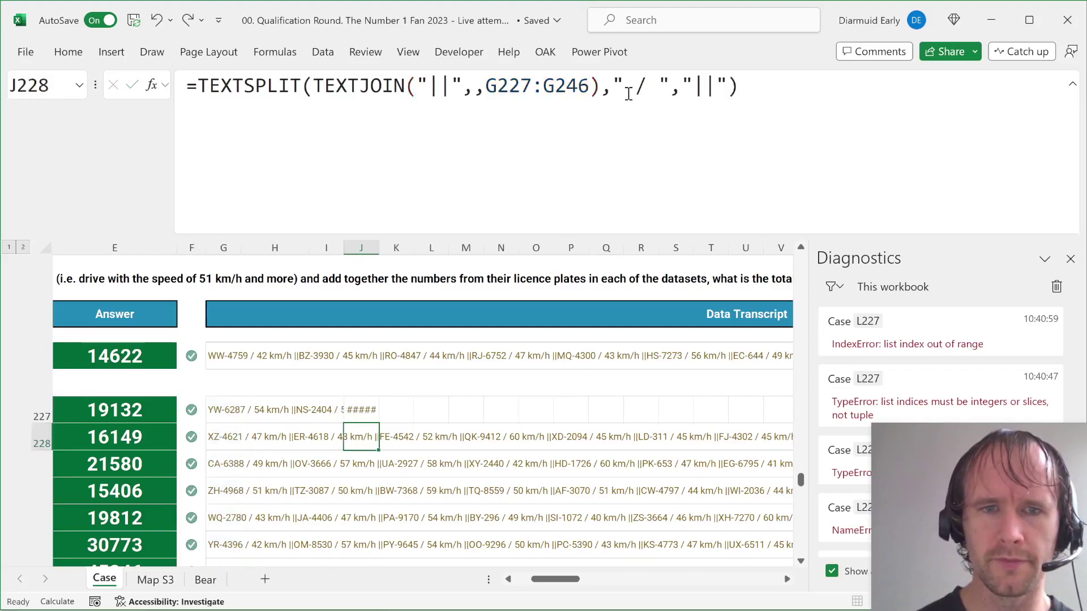
# Step: Copy the J227 TEXTSPLIT formula into CK227, away from the transcript data
pyautogui.press('Up')
pyautogui.hotkey('ctrl', 'c')
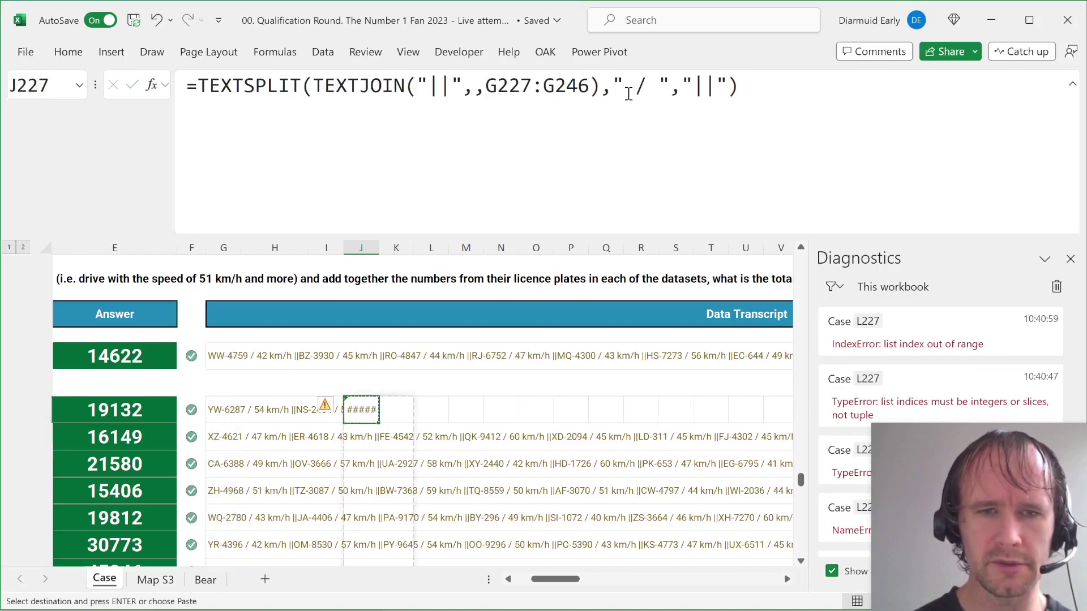
pyautogui.hotkey('alt', 'pagedown')
pyautogui.hotkey('alt', 'pagedown')
pyautogui.hotkey('alt', 'pagedown')
pyautogui.hotkey('alt', 'pagedown')
pyautogui.press('Return')
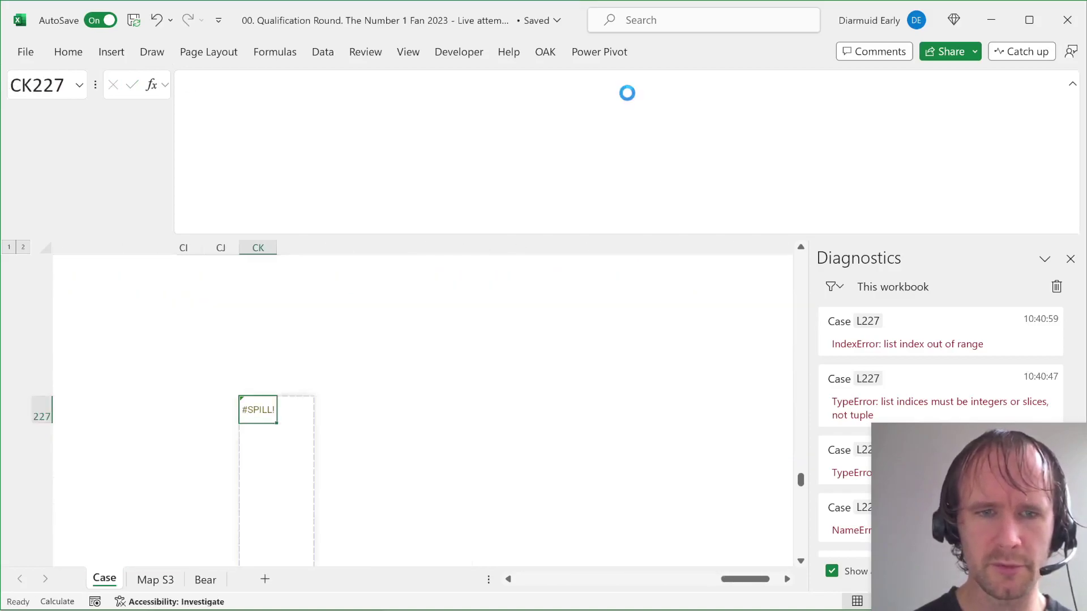
# Step: Copy the TEXTSPLIT formula from CK227 into EU227, further away from the existing data
pyautogui.hotkey('ctrl', 'c')
pyautogui.hotkey('alt', 'pagedown')
pyautogui.hotkey('alt', 'pagedown')
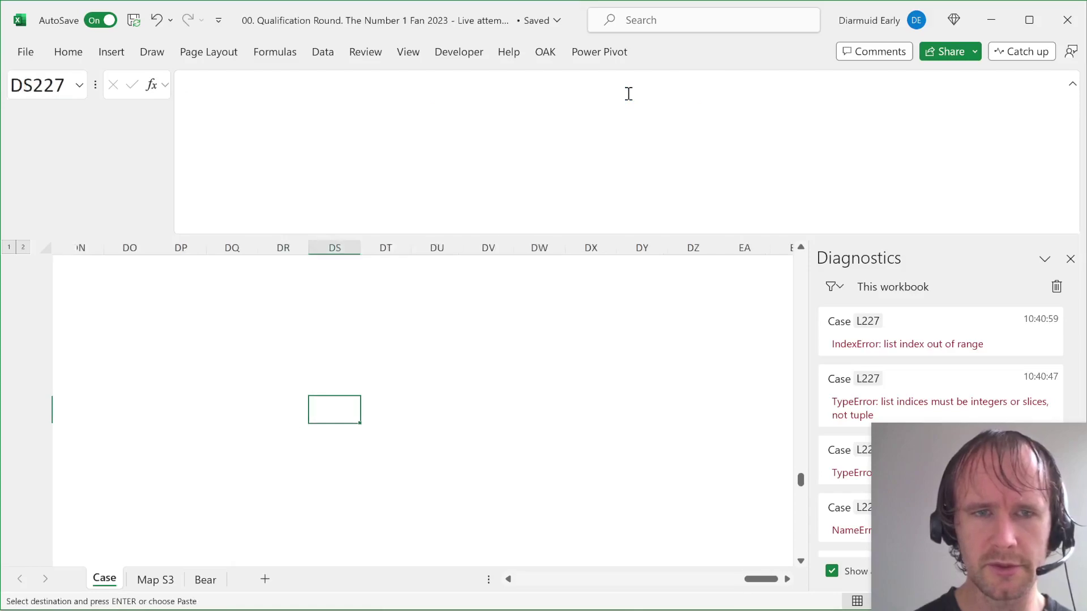
pyautogui.press('Return')
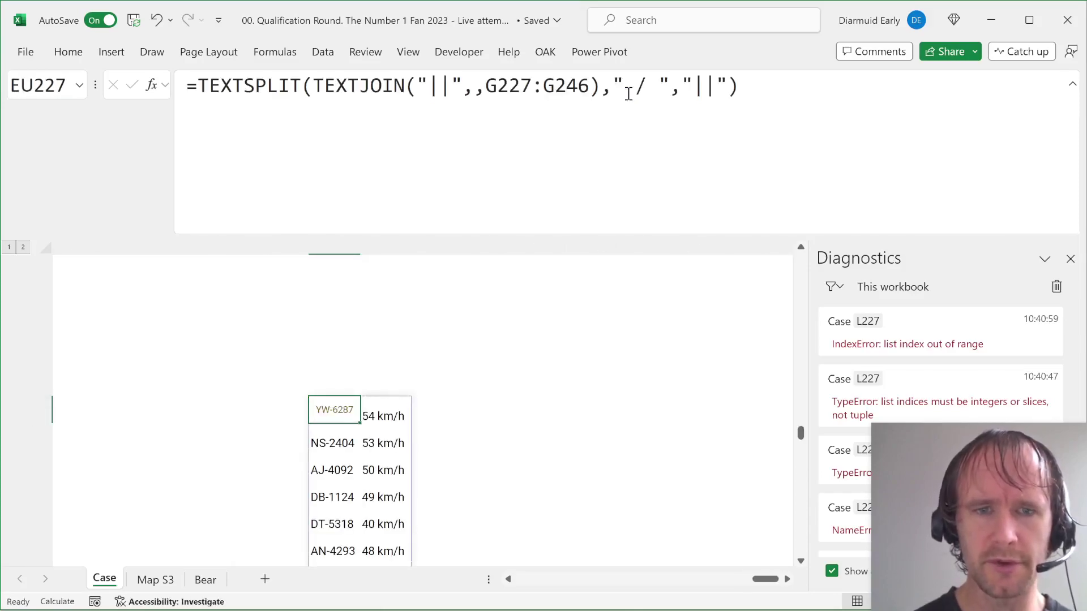
# Step: Wrap the EU227 formula in TAKE to keep only its first column, the licence plates
pyautogui.click(195, 88)
pyautogui.write('ta')
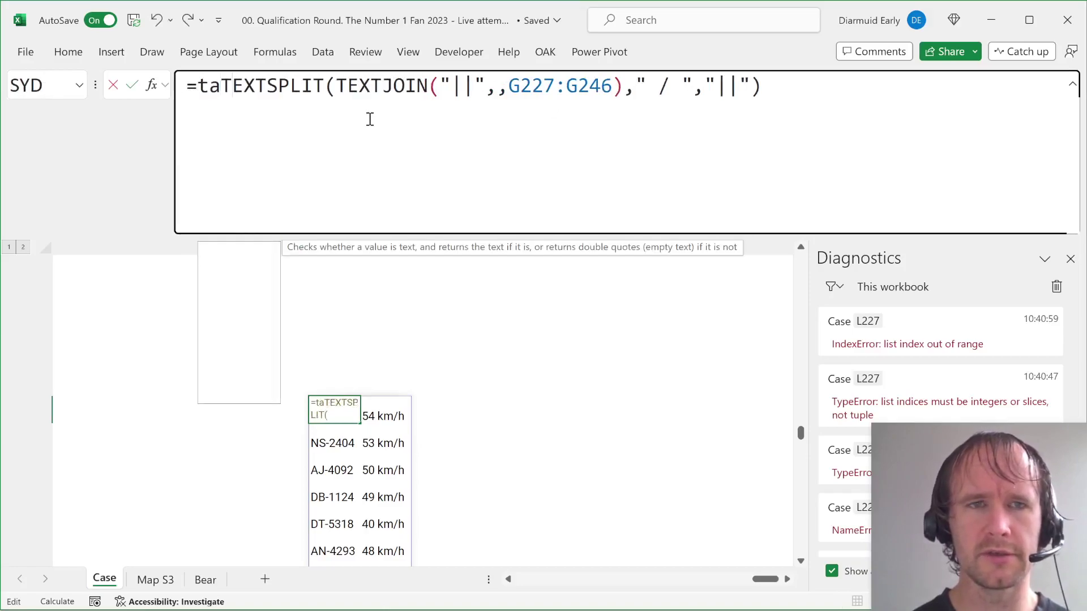
pyautogui.write('ke')
pyautogui.press('Tab')
pyautogui.press('End')
pyautogui.write(',,1)')
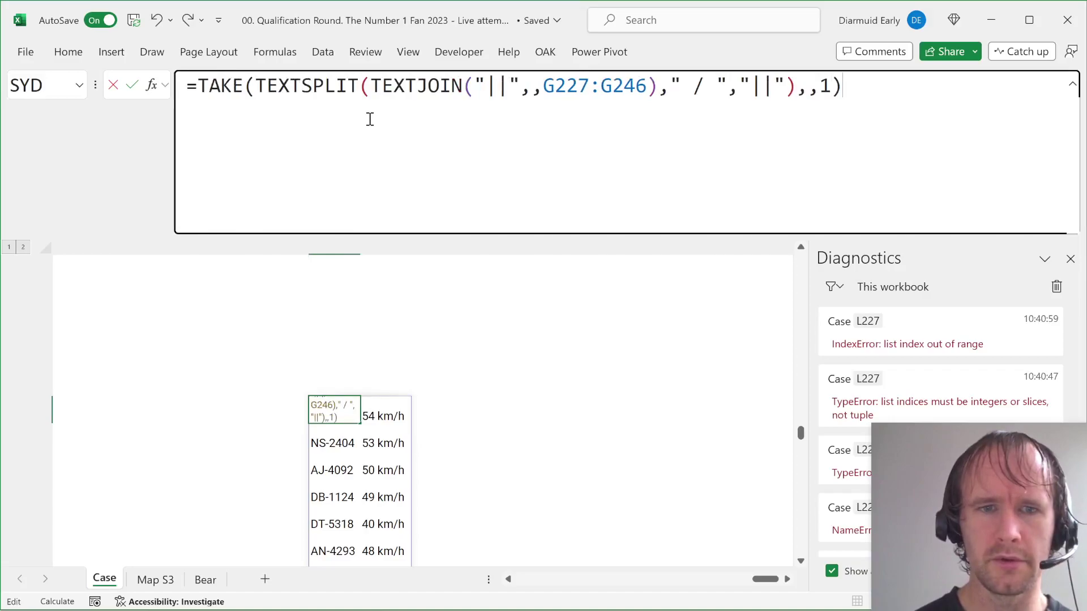
pyautogui.press('Return')
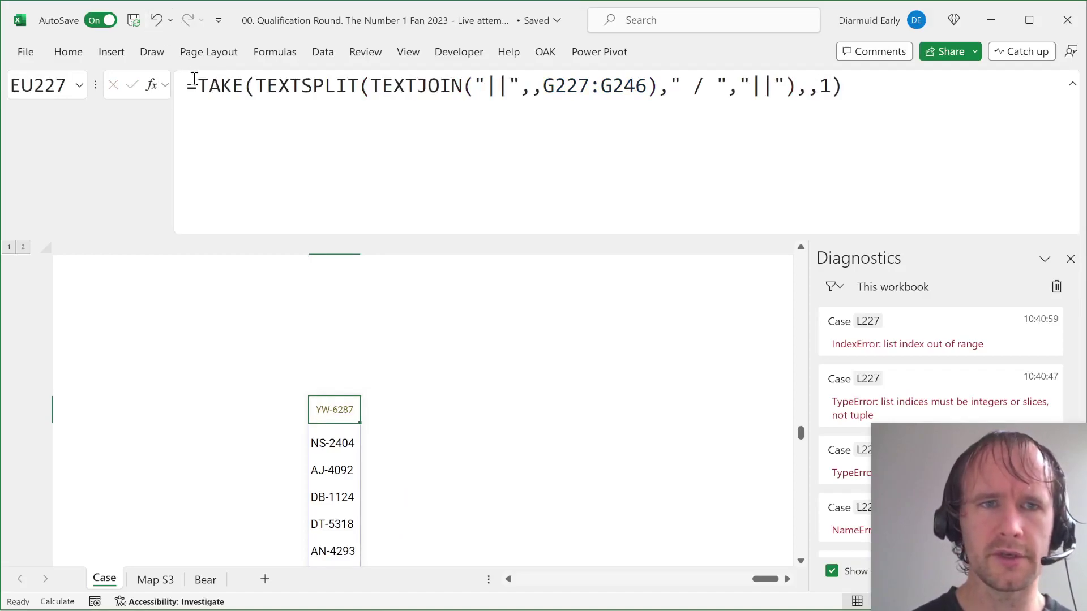
# Step: Wrap the EU227 formula in TEXTAFTER with "-" as delimiter to keep only the plates' digits
pyautogui.click(194, 79)
pyautogui.write('texta')
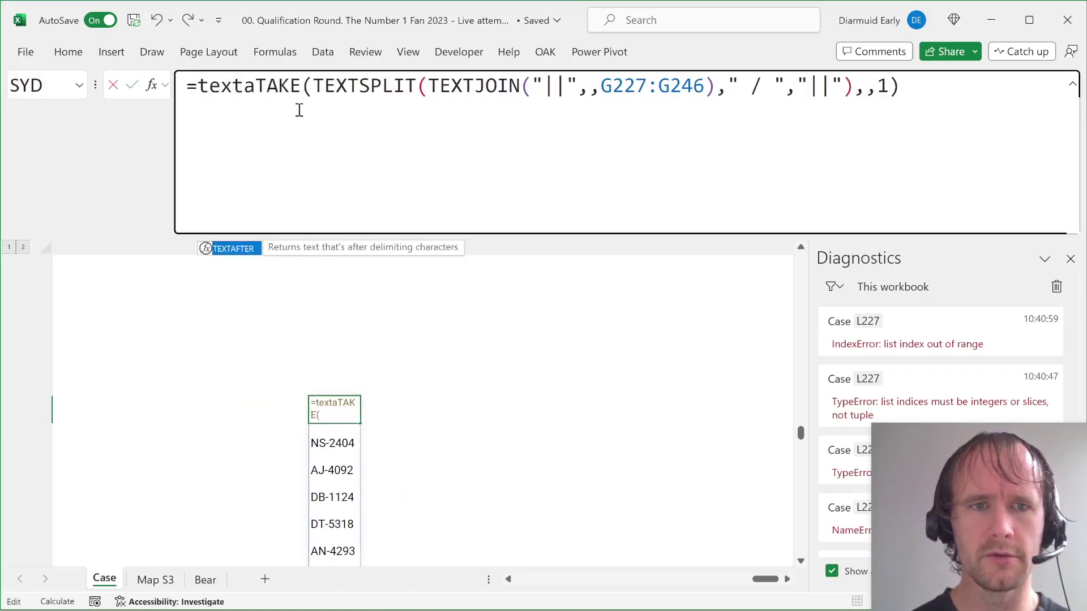
pyautogui.press('Tab')
pyautogui.click(981, 93)
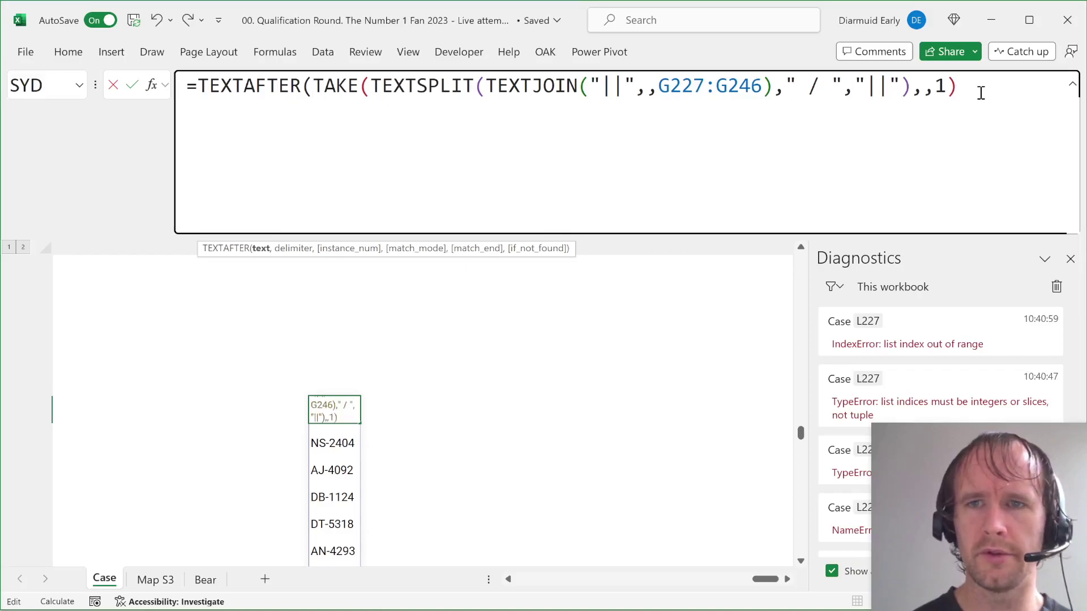
pyautogui.write(',"-")')
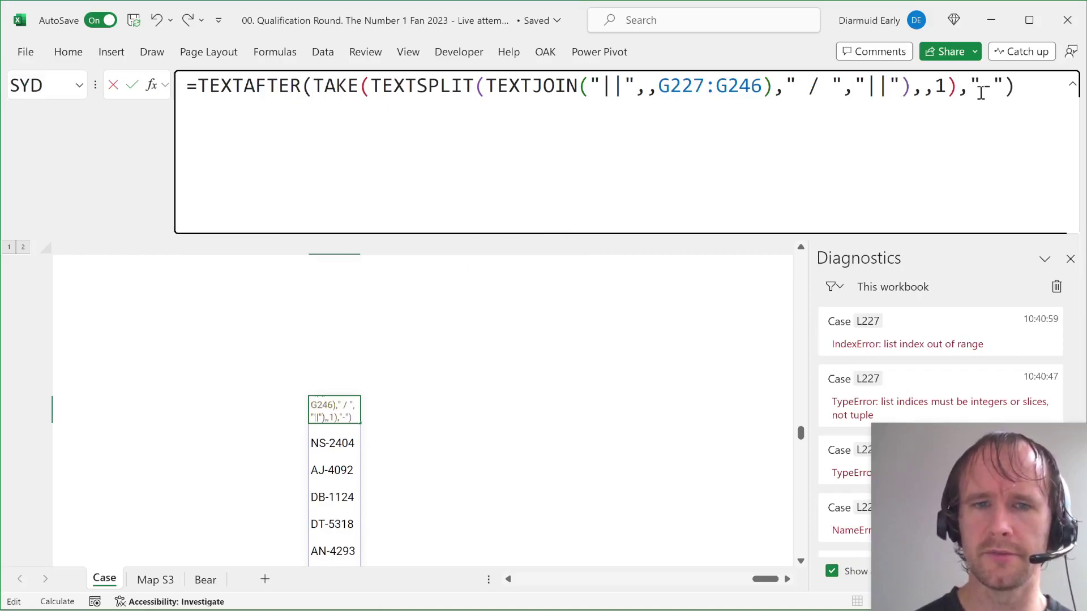
pyautogui.hotkey('ctrl', 'Return')
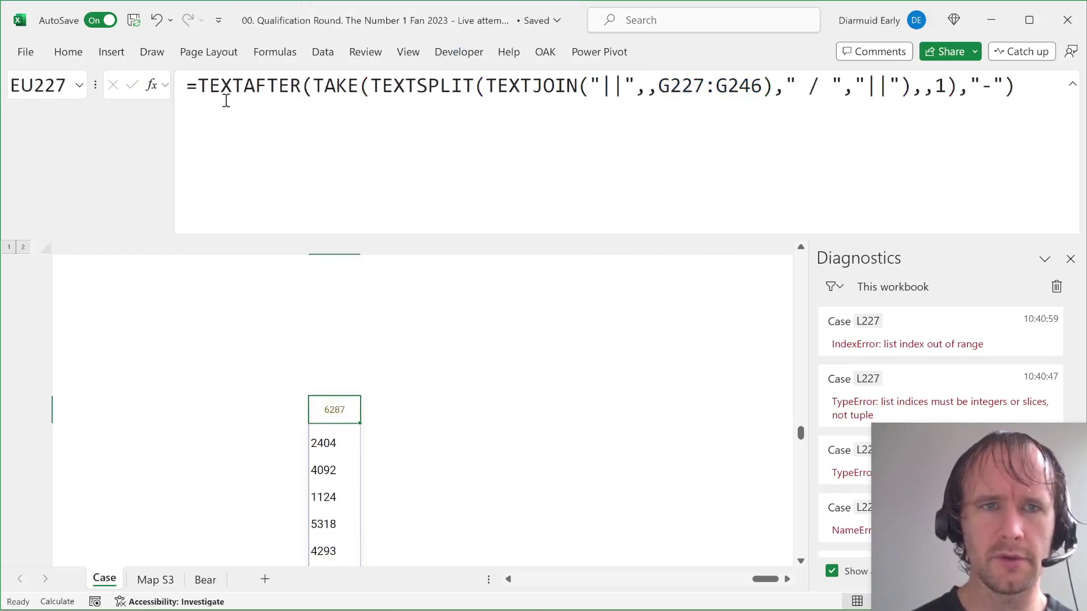
# Step: Wrap the EU227 formula in CONCAT to join all the plate digits into one string
pyautogui.click(199, 90)
pyautogui.write('conc')
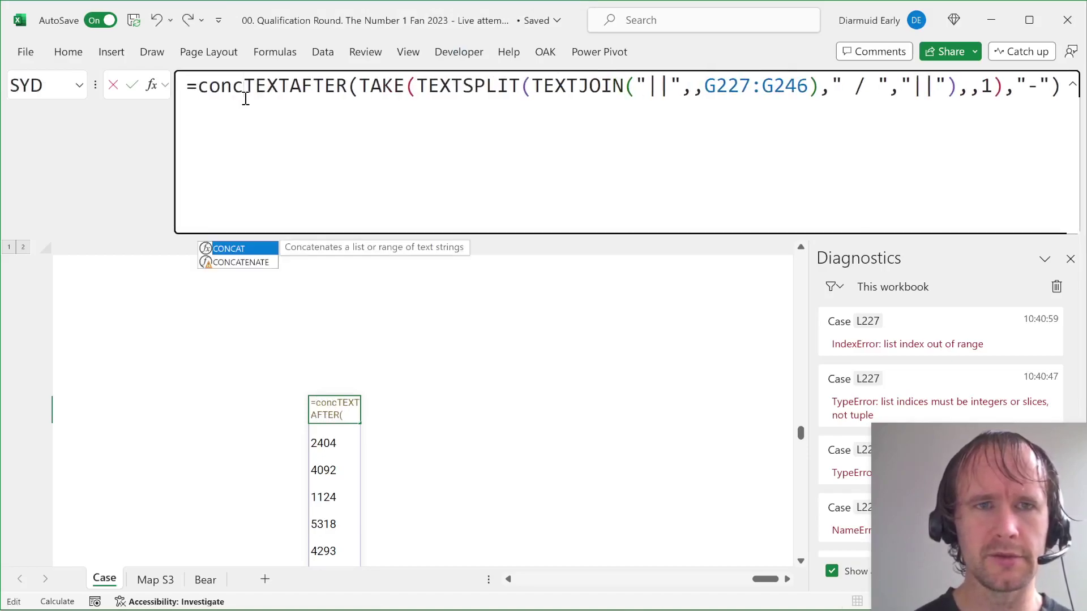
pyautogui.press('Tab')
pyautogui.hotkey('ctrl', 'End')
pyautogui.write(')')
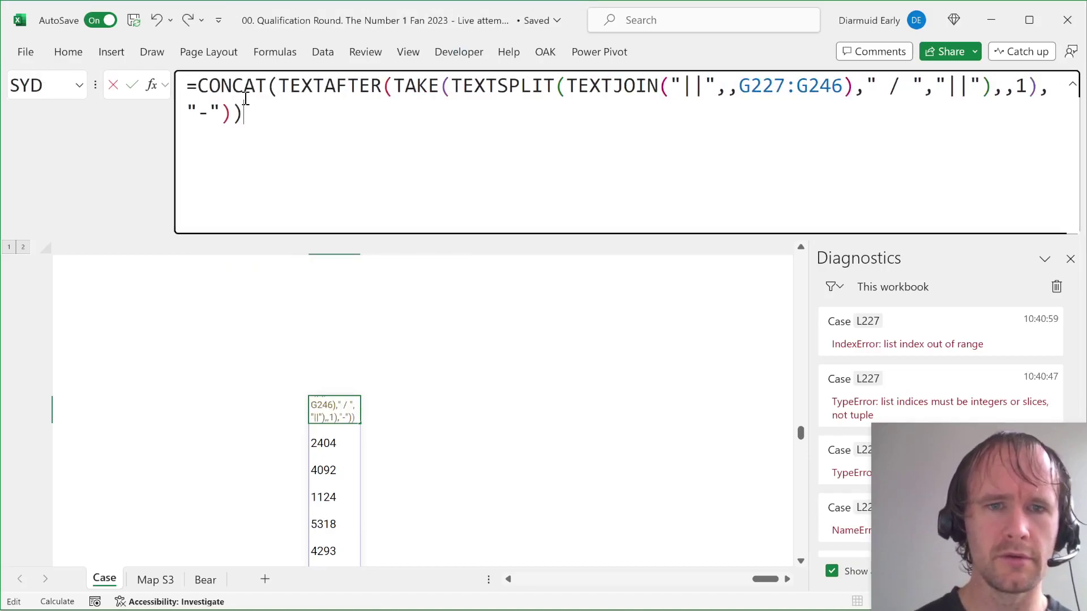
pyautogui.hotkey('ctrl', 'Return')
# Step: Wrap the EU227 formula in LET, assigning the CONCAT result to the name x
pyautogui.click(197, 90)
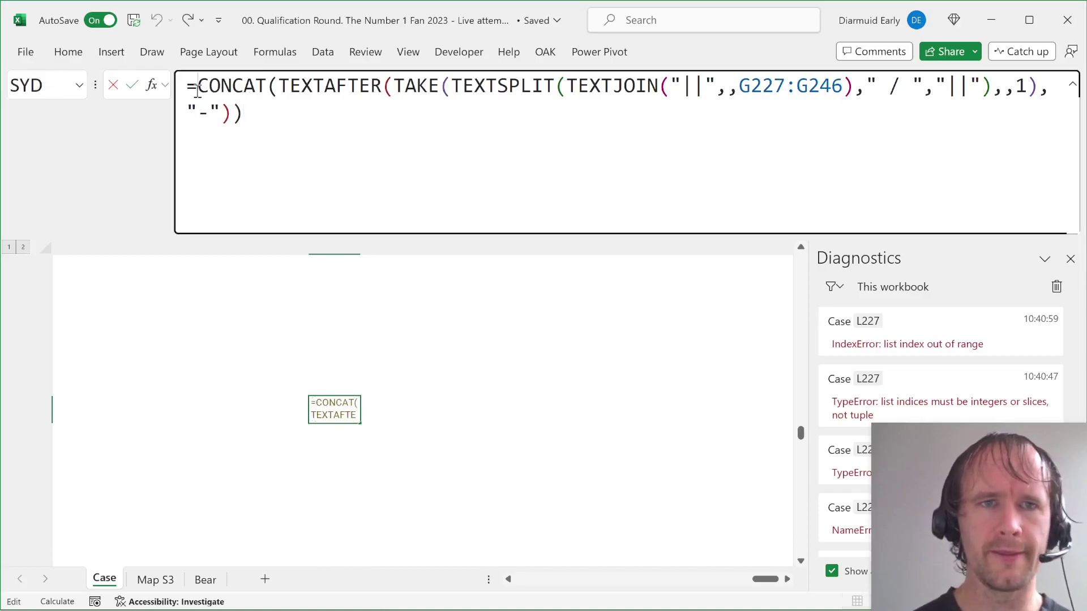
pyautogui.write('let')
pyautogui.press('Tab')
pyautogui.write('x,')
pyautogui.click(327, 107)
# Step: Begin the digit-counting calculation in the EU227 LET formula with LEN(x)-LEN(SUBSTITUTE(
pyautogui.write(',len')
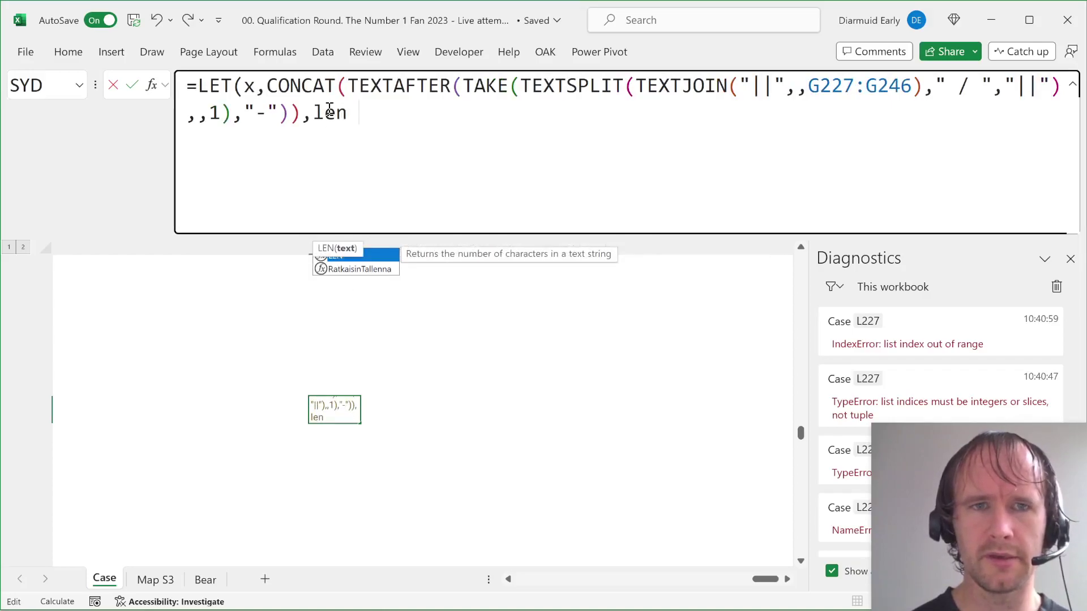
pyautogui.press('Tab')
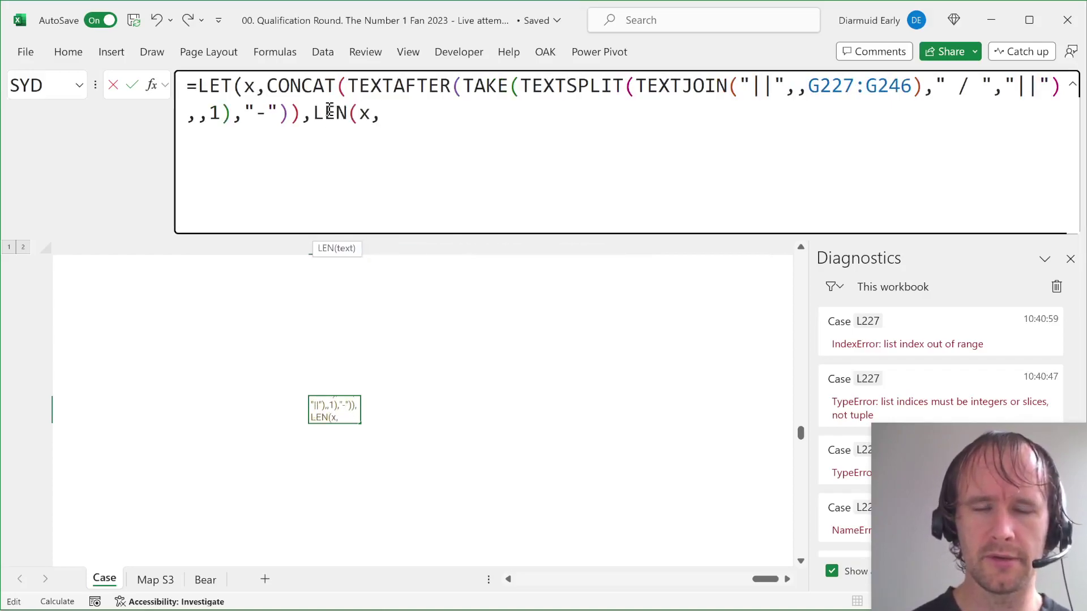
pyautogui.write('x,')
pyautogui.press('BackSpace')
pyautogui.write(')l')
pyautogui.press('BackSpace')
pyautogui.write('-len')
pyautogui.press('Tab')
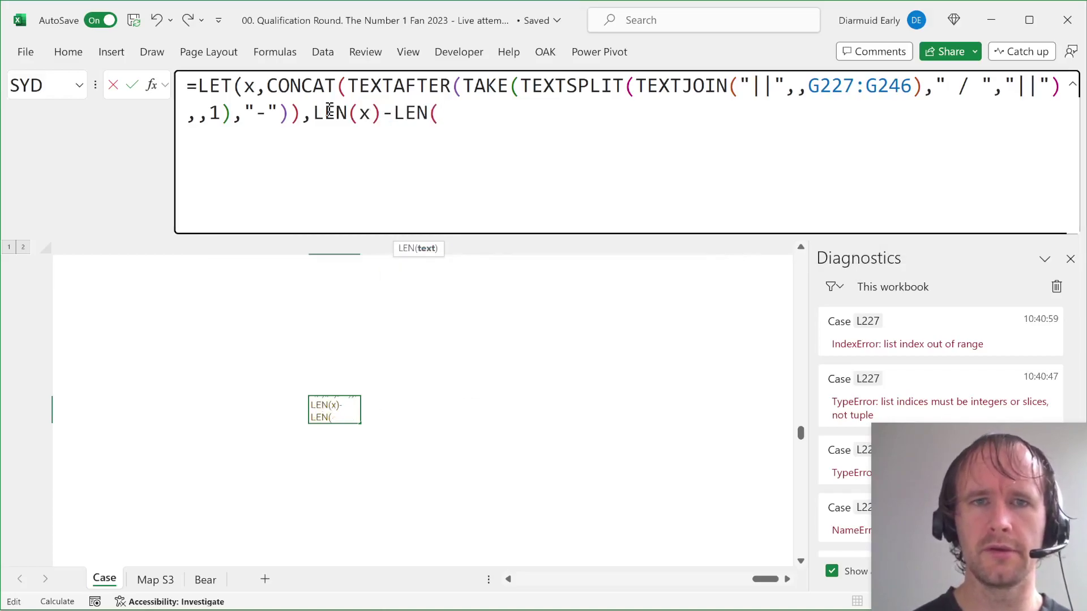
pyautogui.write('sub')
pyautogui.press('Tab')
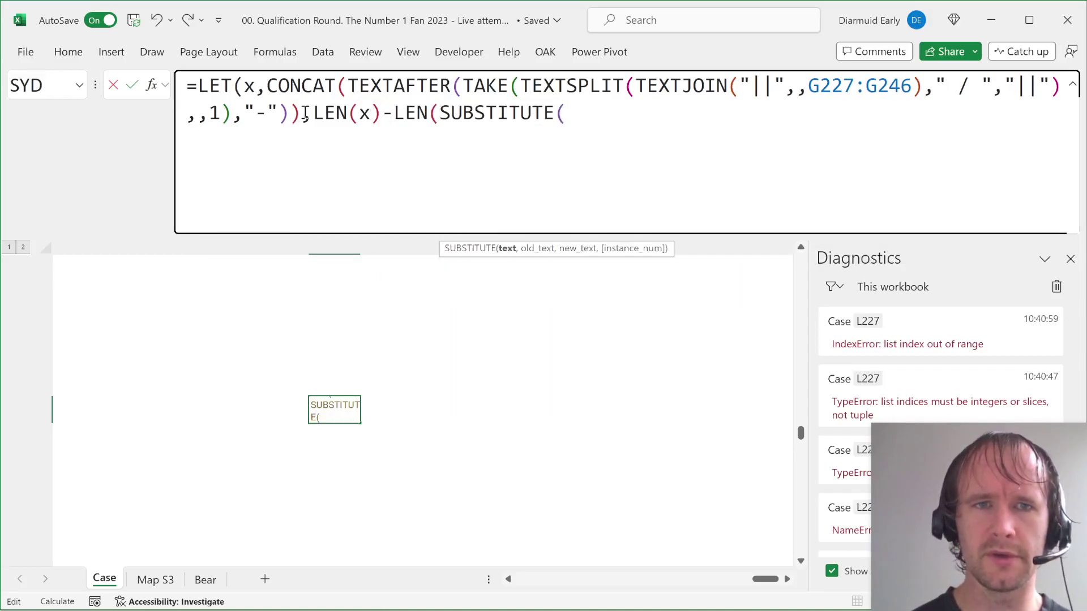
# Step: Define the name nums as SEQUENCE(10,,0) in the EU227 LET formula, ahead of the LEN calculation
pyautogui.click(303, 114)
pyautogui.write(',nums,s')
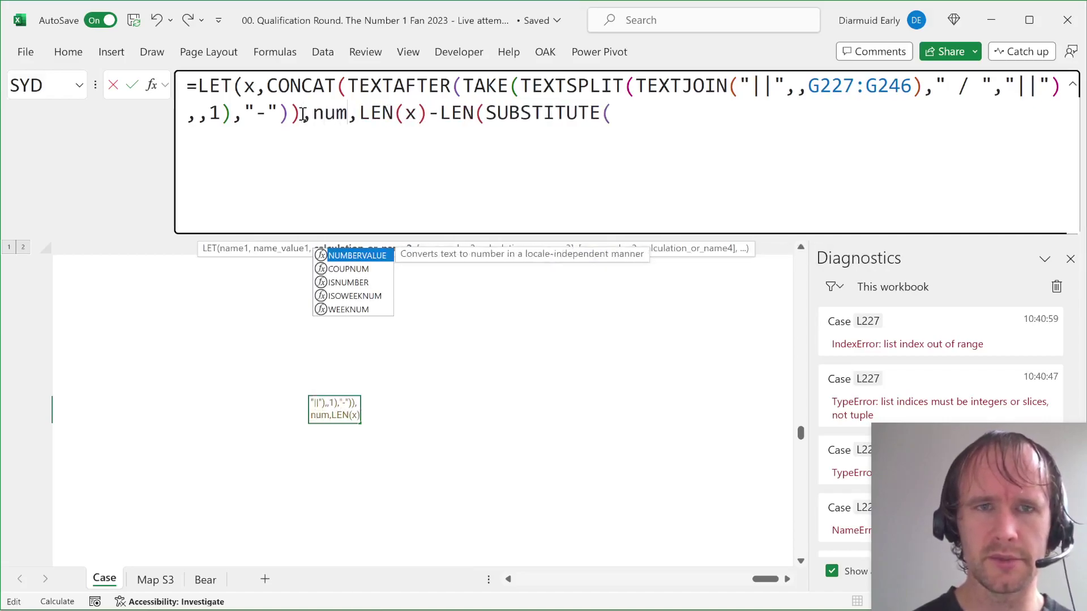
pyautogui.write('eq')
pyautogui.press('Tab')
pyautogui.write('10,,0)')
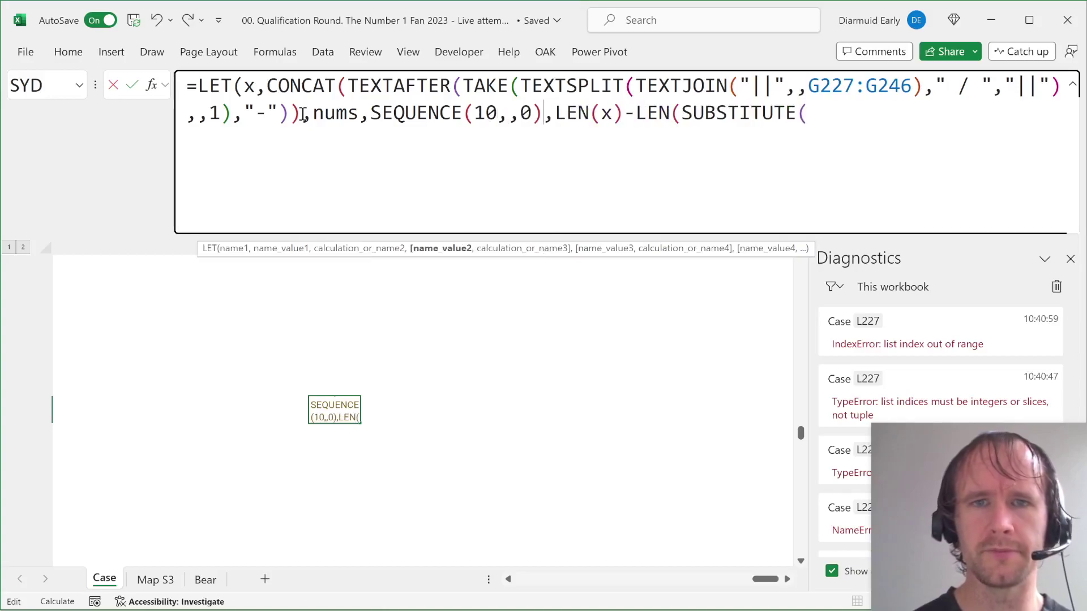
# Step: Complete the EU227 formula as HSTACK(nums,LEN(x)-LEN(SUBSTITUTE(x,nums,""))) to list each digit beside its count
pyautogui.click(558, 114)
pyautogui.write('hst')
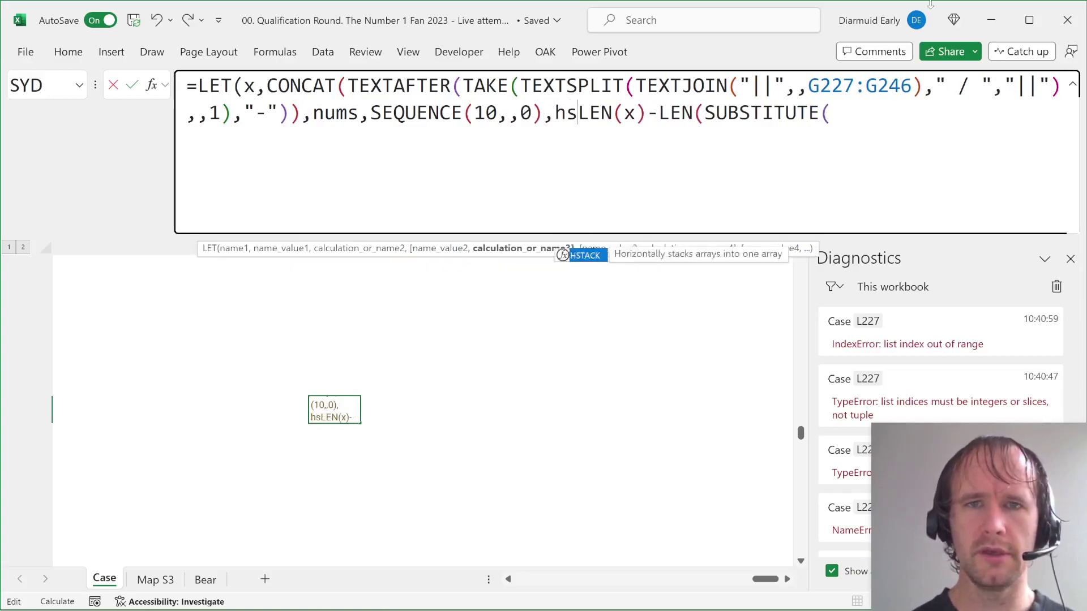
pyautogui.press('Tab')
pyautogui.write('nums,')
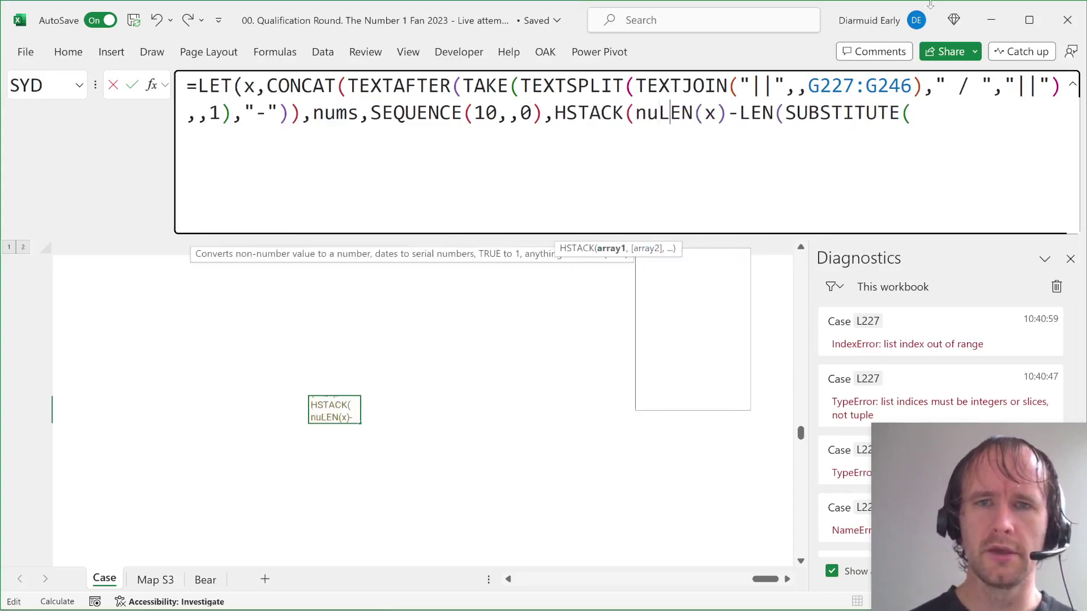
pyautogui.click(955, 111)
pyautogui.write('x,n')
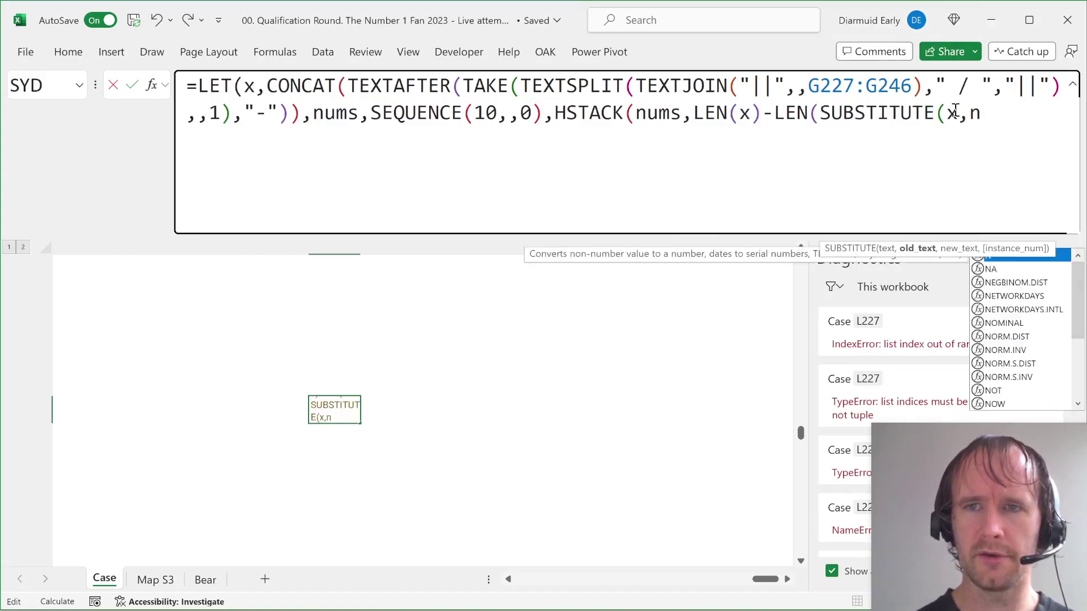
pyautogui.write('ums,""))))')
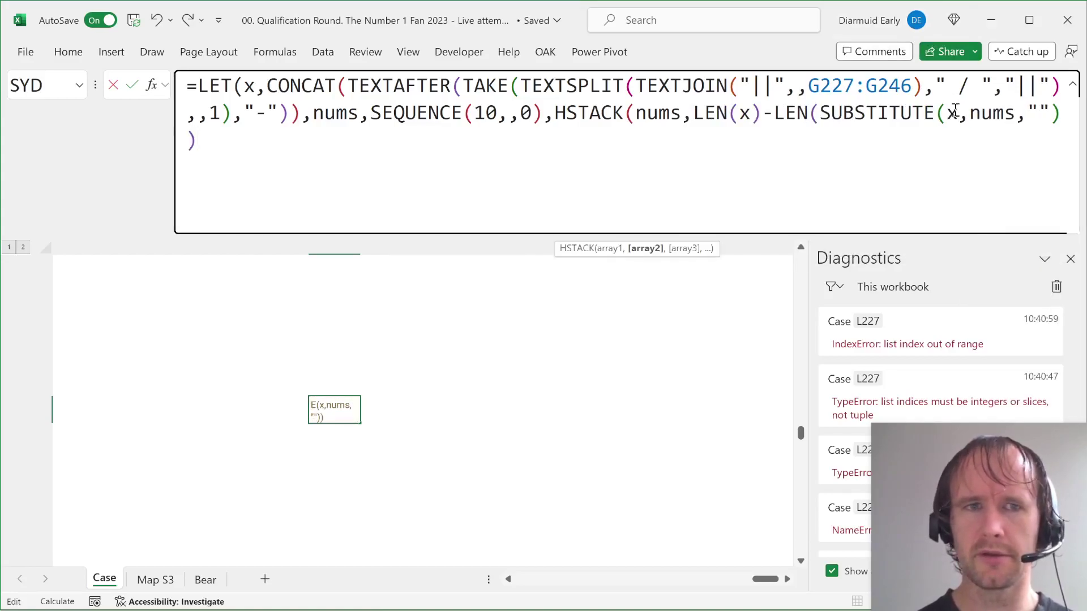
pyautogui.press('Return')
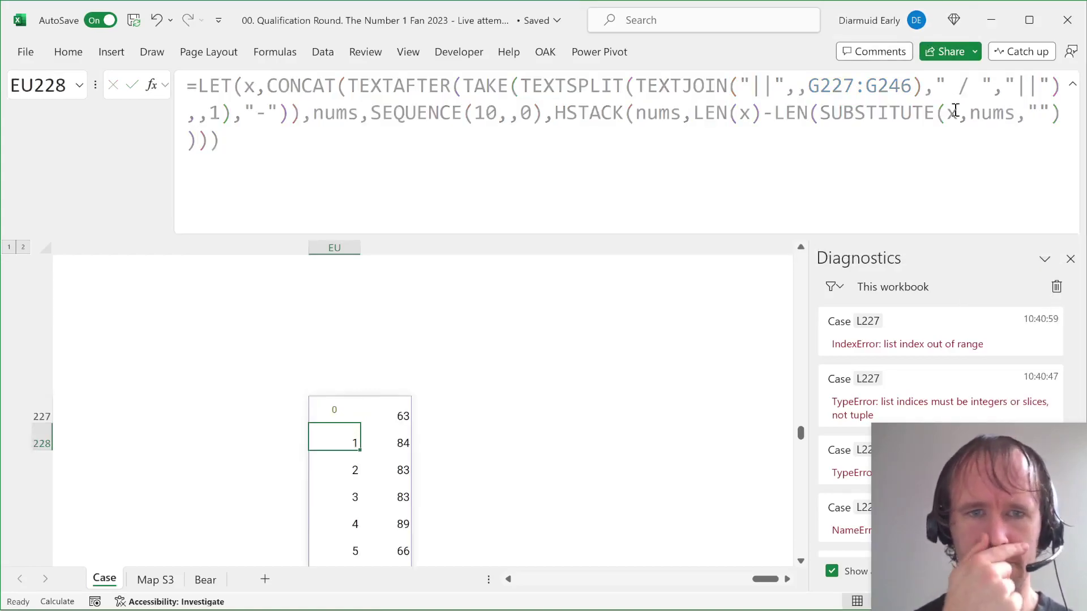
# Step: Examine the digit counts spilled from EU227 to see which digit is used most frequently
pyautogui.press('Up')
pyautogui.hotkey('ctrl', 'Down')
pyautogui.press('Up')
pyautogui.press('Up')
pyautogui.press('Up')
pyautogui.press('Up')
pyautogui.press('Up')
pyautogui.press('Right')
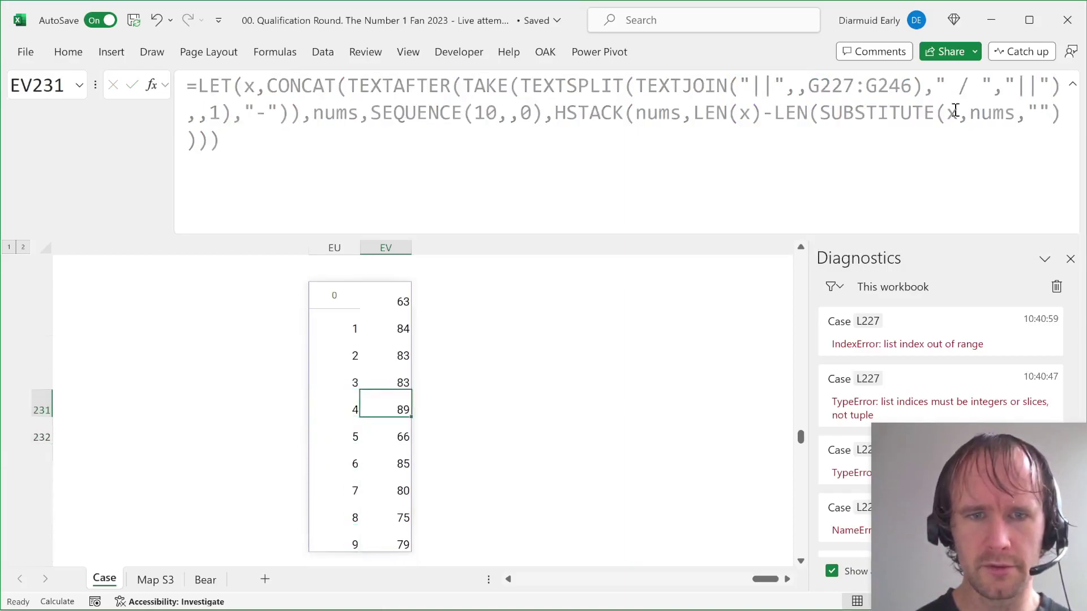
pyautogui.hotkey('ctrl', 'Up')
pyautogui.hotkey('ctrl', 'shift', 'Down')
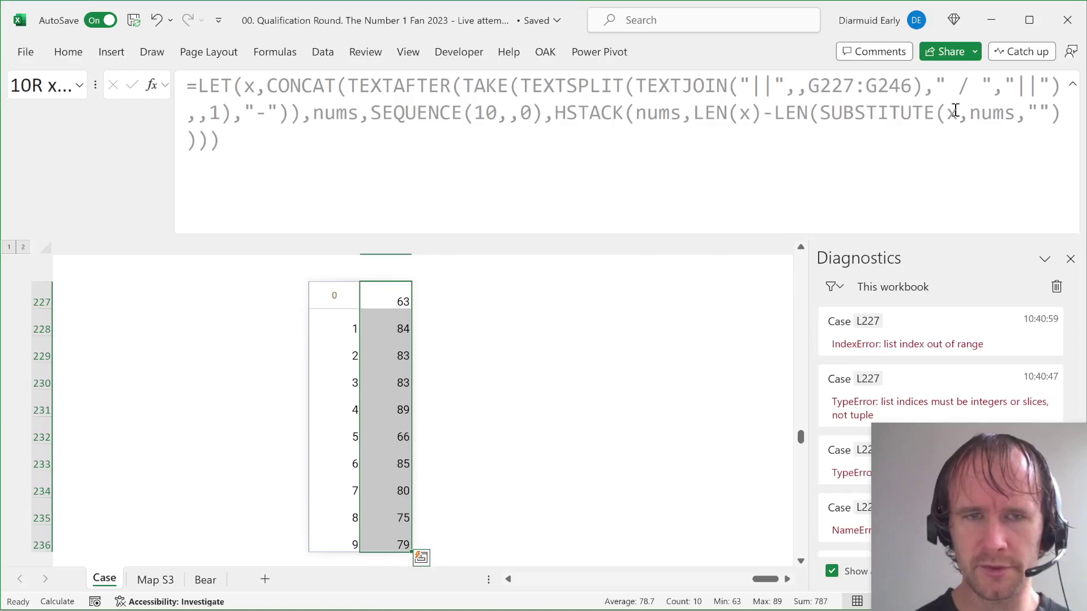
# Step: Read the Bonus 4 question in G33 of the Bonus Questions table and check its answer mark
pyautogui.press('Left')
pyautogui.press('Home')
pyautogui.hotkey('ctrl', 'Home')
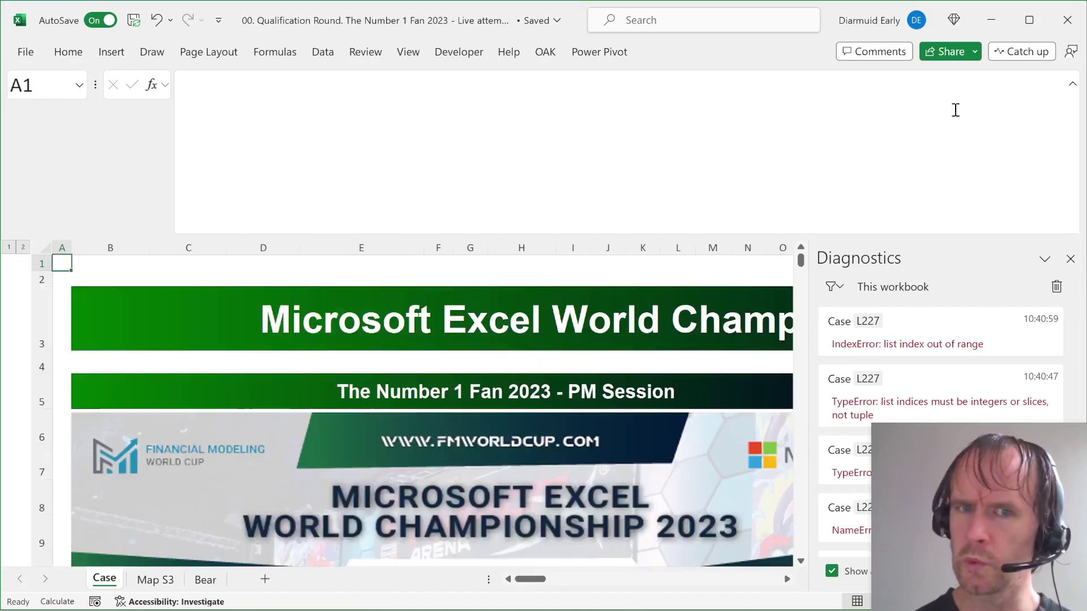
pyautogui.scroll(-3, 509, 415)
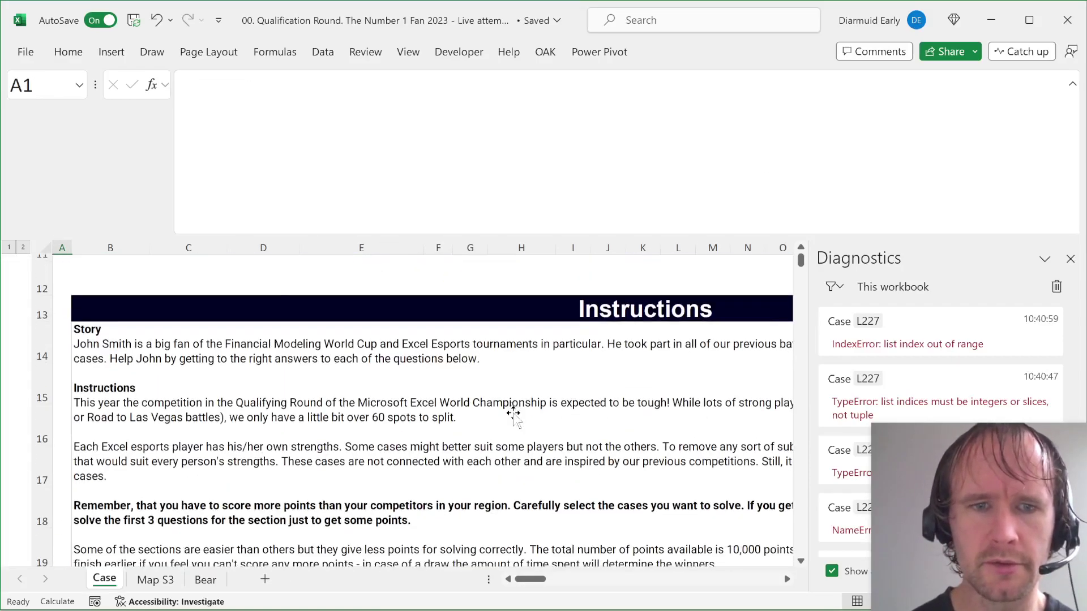
pyautogui.scroll(-5, 512, 416)
pyautogui.click(485, 432)
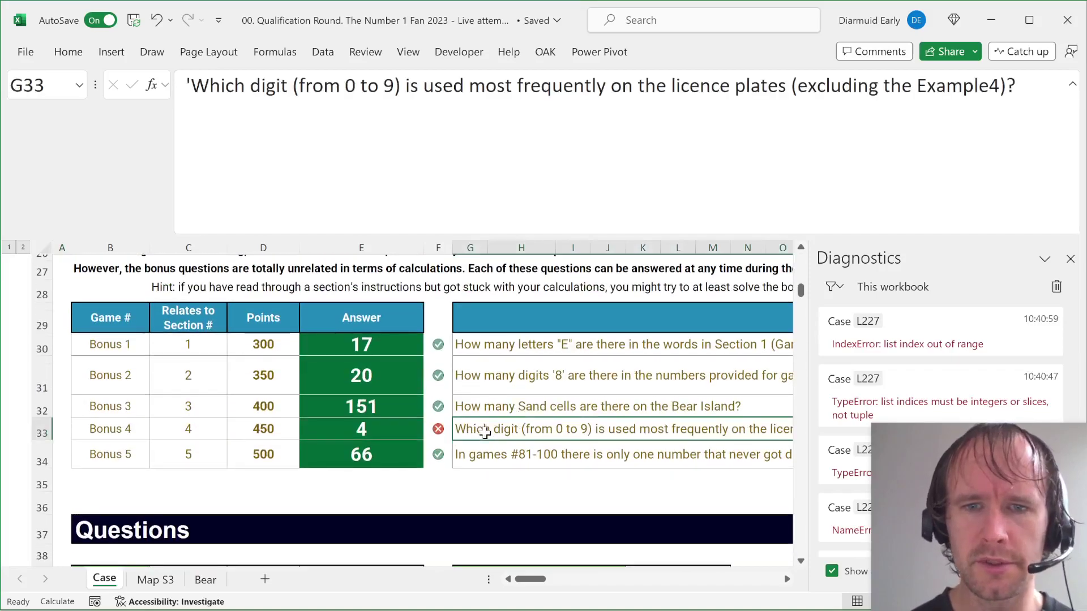
pyautogui.hscroll(4, 485, 432)
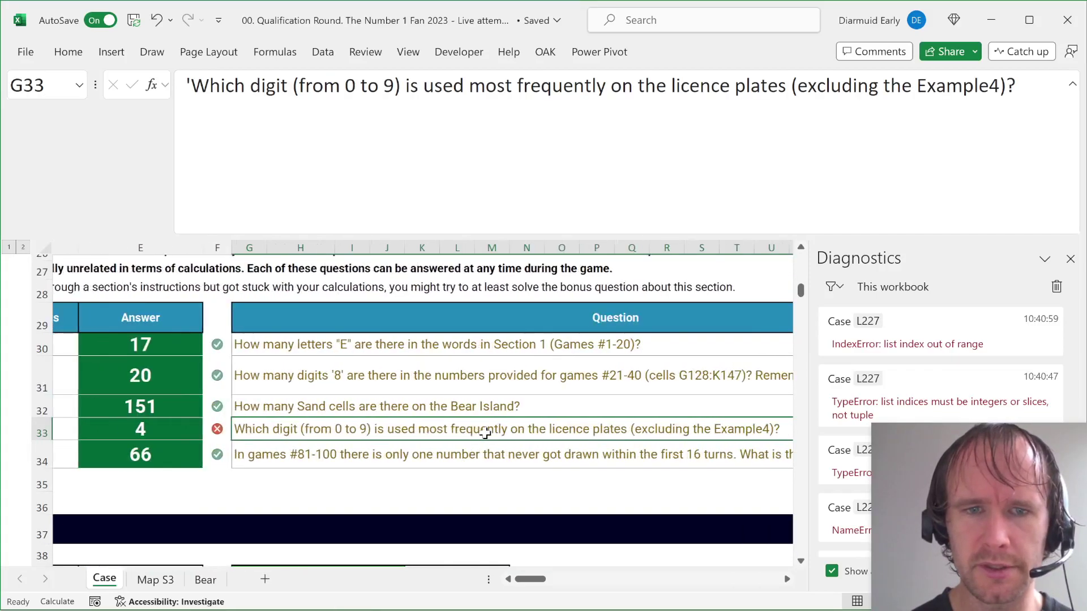
pyautogui.hscroll(-4, 485, 431)
# Step: Unhide the Answers sheet in the workbook
pyautogui.hotkey('ctrl', 'pagedown')
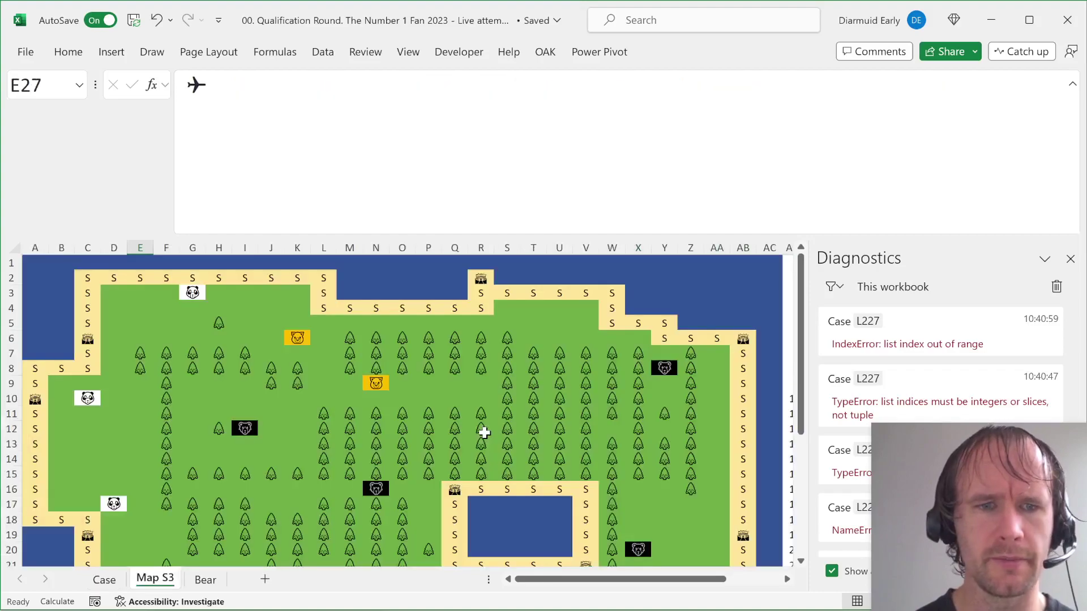
pyautogui.hotkey('ctrl', 'pageup')
pyautogui.hotkey('alt', 'h')
pyautogui.press('o')
pyautogui.press('u')
pyautogui.press('h')
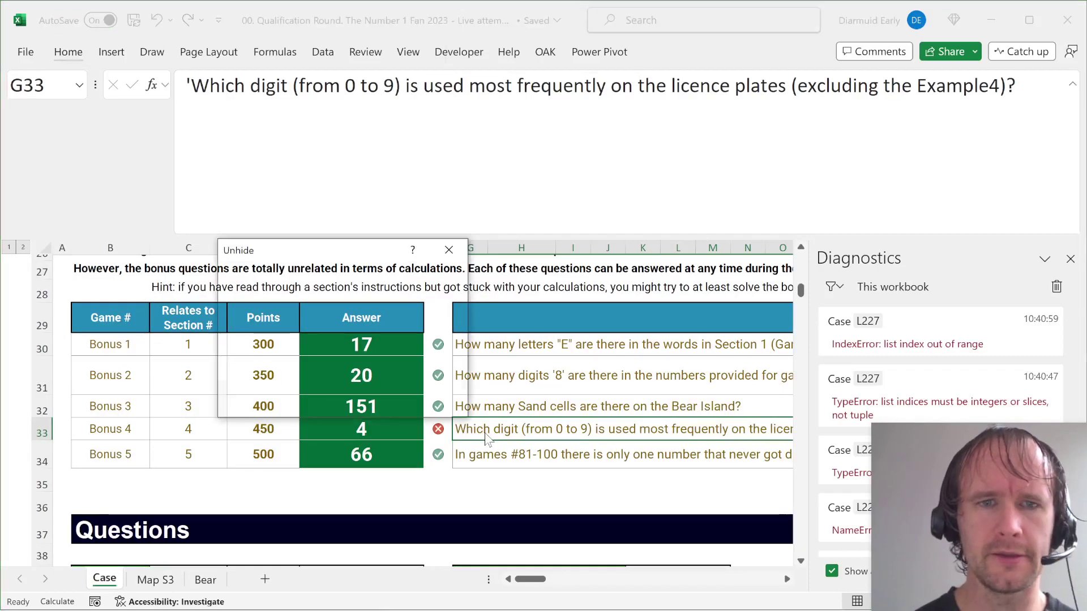
pyautogui.press('Return')
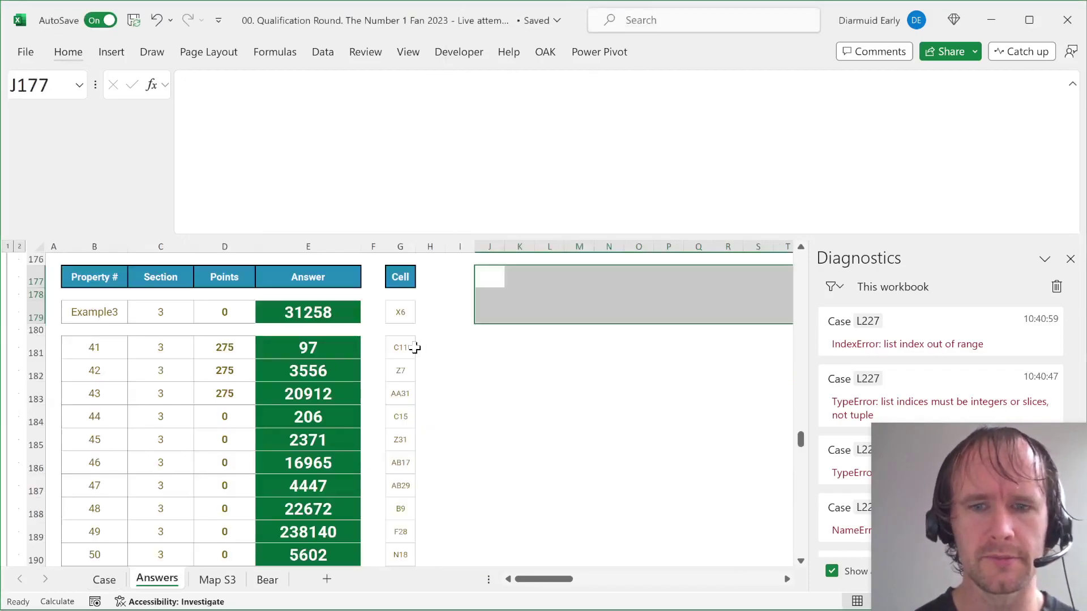
# Step: Review the Bonus Questions table on the Answers sheet, comparing the listed answers with their questions
pyautogui.hotkey('ctrl', 'Home')
pyautogui.scroll(-6, 365, 451)
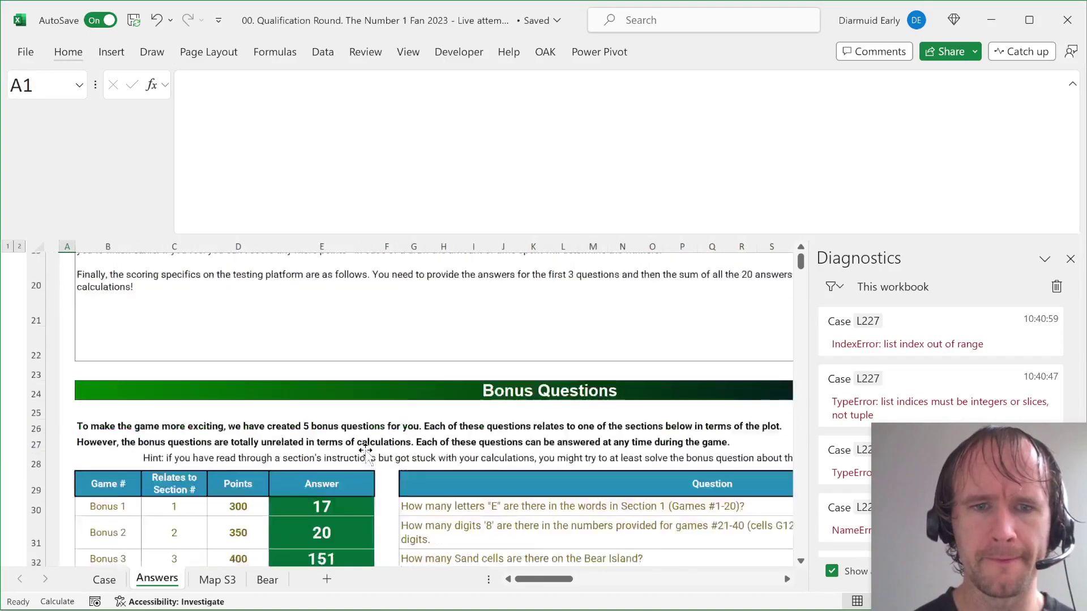
pyautogui.scroll(-3, 365, 451)
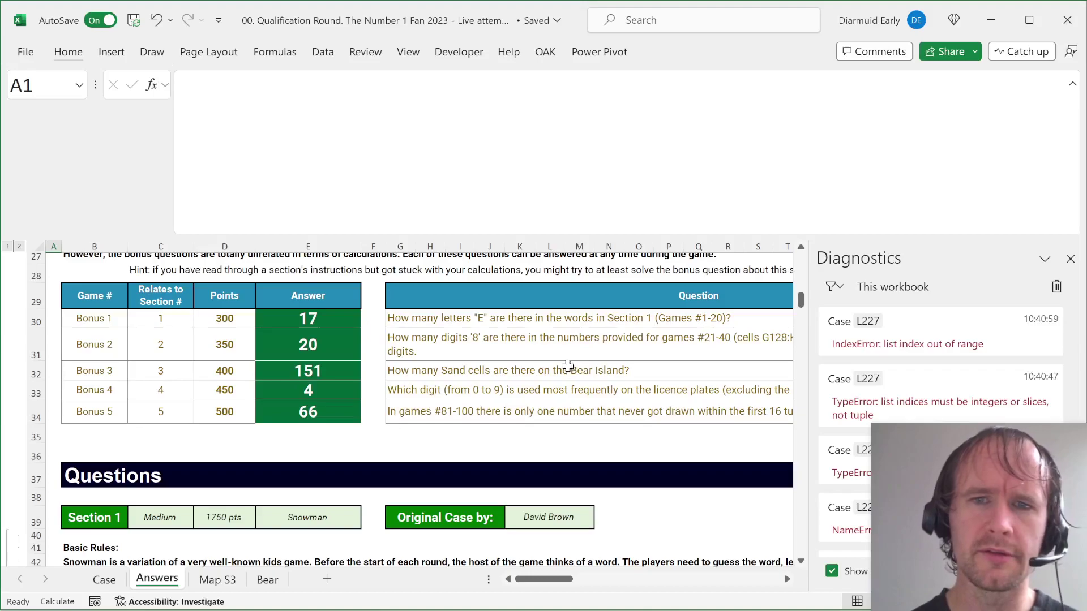
pyautogui.hscroll(4, 567, 367)
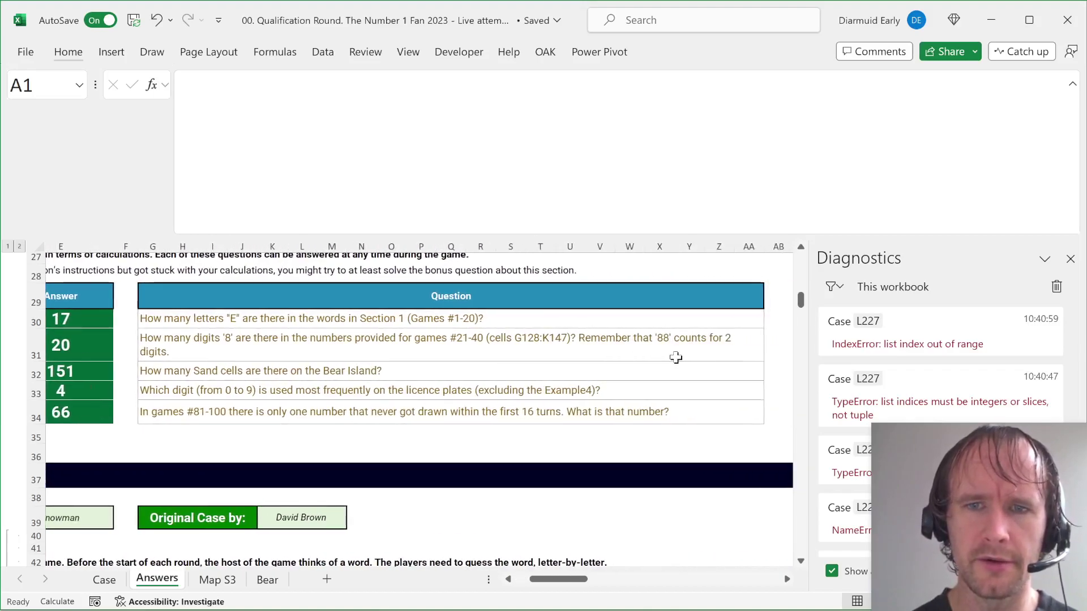
# Step: Check the Bonus 4 question and its answer in E33 on the Answers sheet, and return to the Case sheet
pyautogui.click(346, 383)
pyautogui.hscroll(-3, 334, 387)
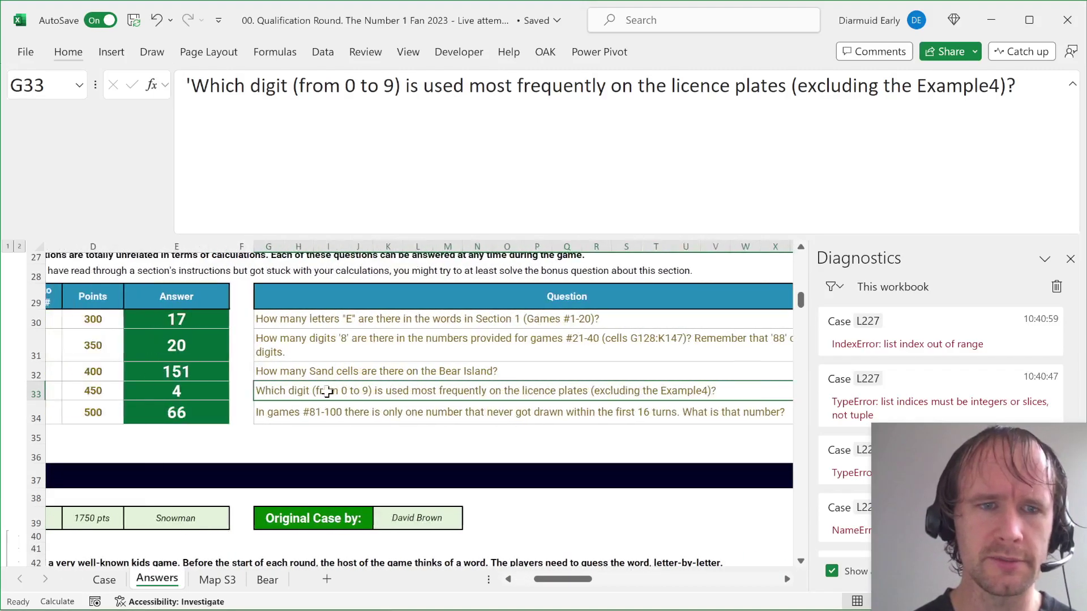
pyautogui.hscroll(-1, 326, 391)
pyautogui.click(335, 392)
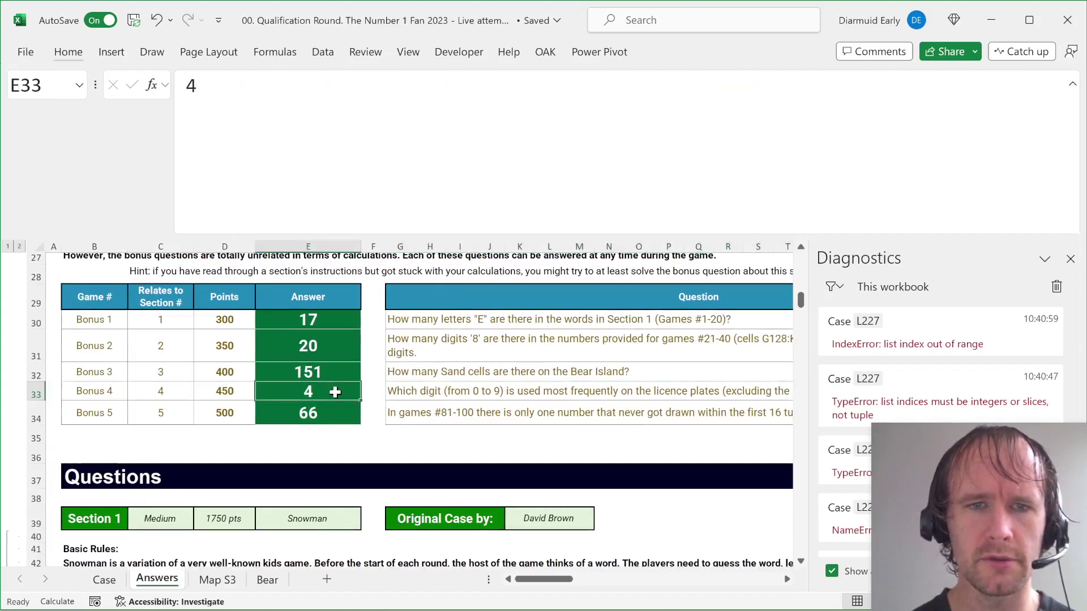
pyautogui.hotkey('ctrl', 'pageup')
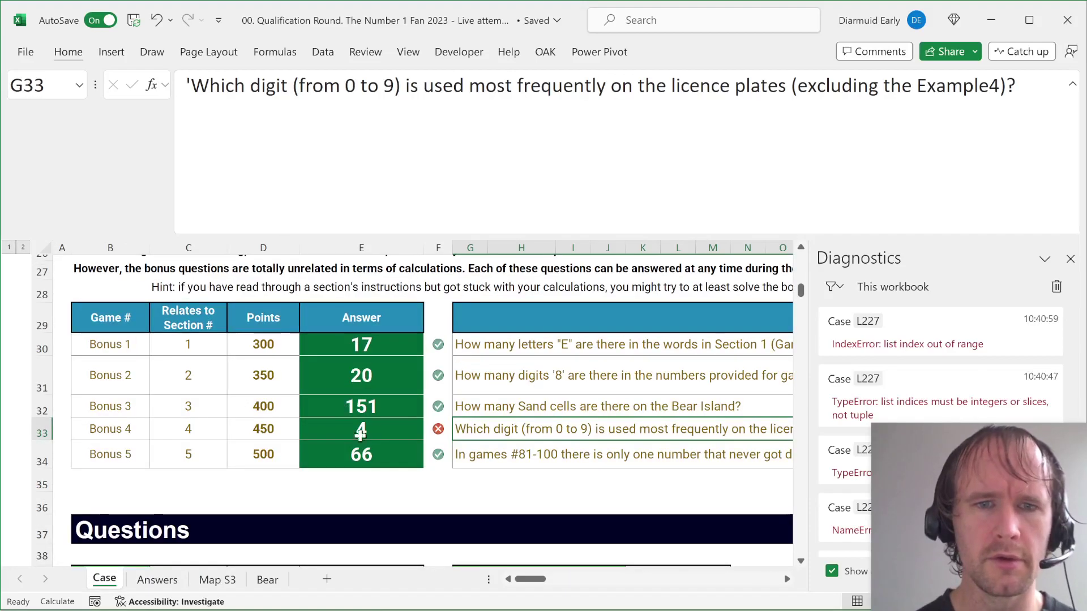
# Step: Wrap the sorted result of the Bonus 4 Python formula in Case cell E33 in int() and commit it
pyautogui.click(380, 437)
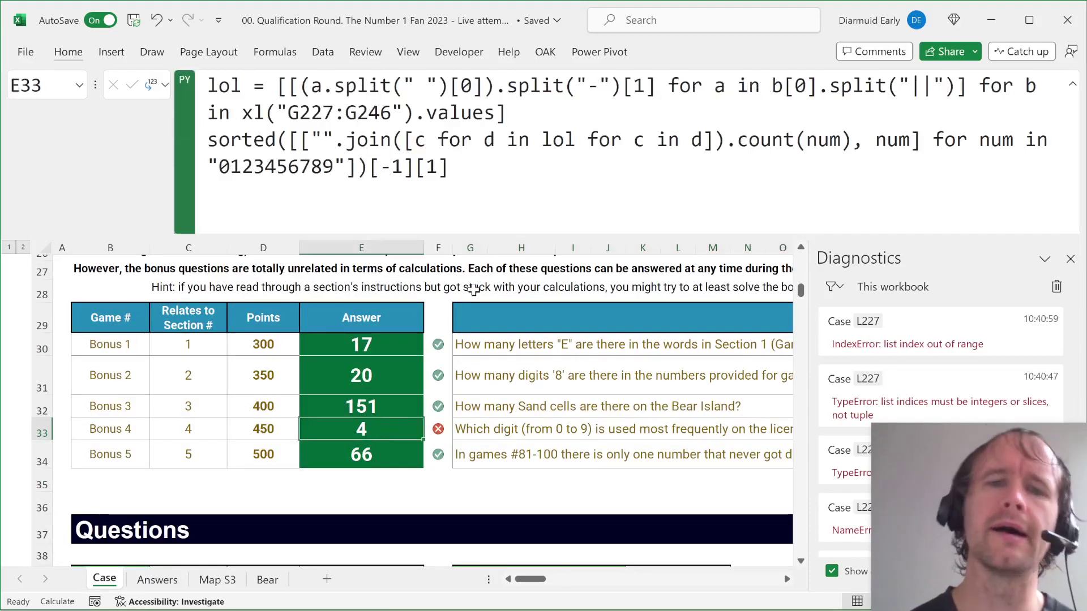
pyautogui.click(208, 146)
pyautogui.write('int(')
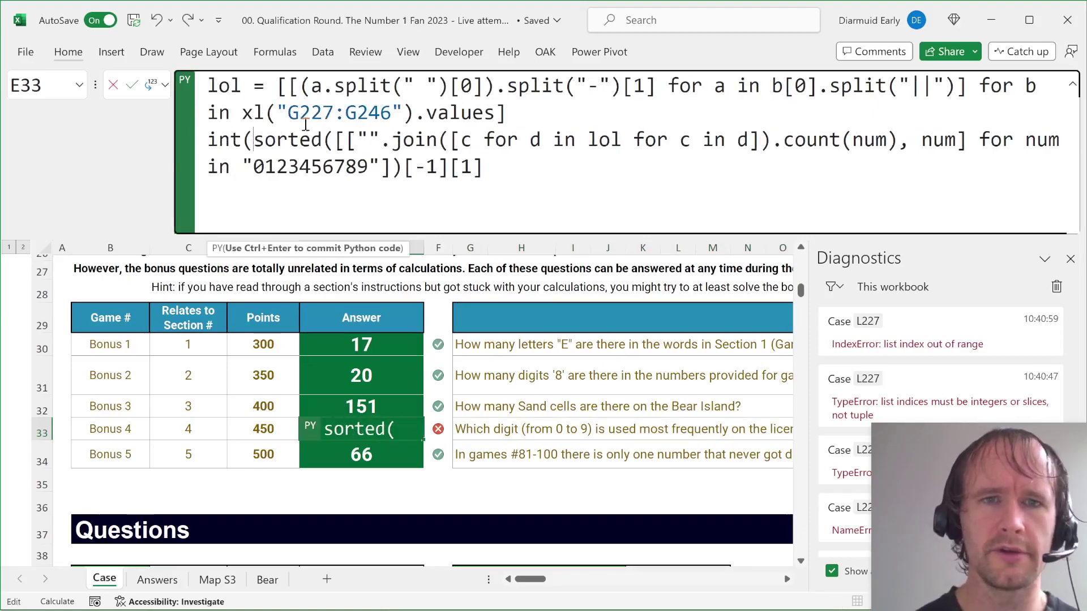
pyautogui.click(493, 181)
pyautogui.write(')')
pyautogui.hotkey('ctrl', 'Return')
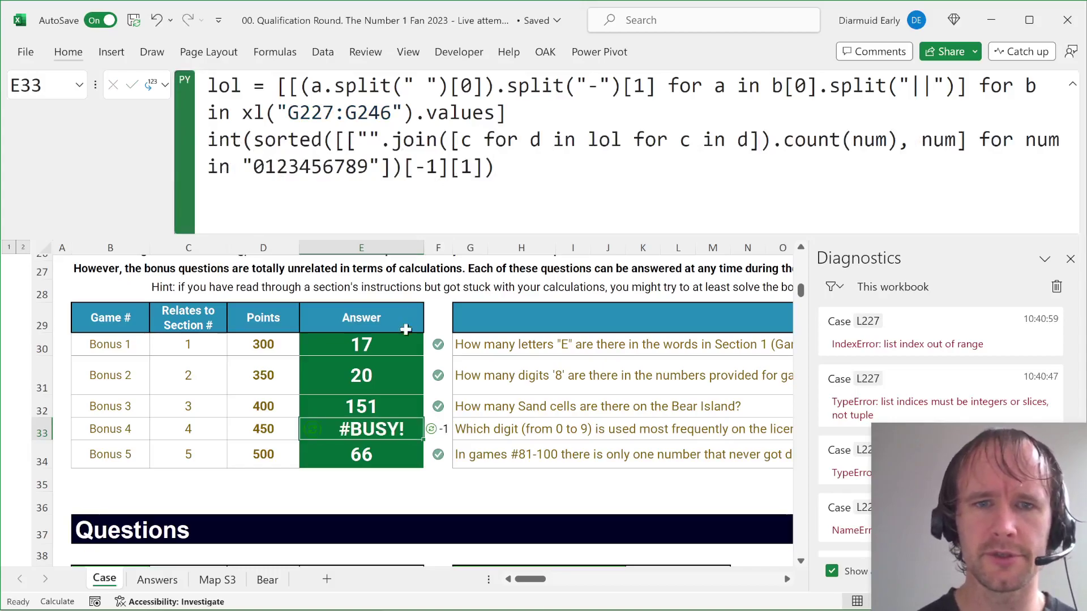
# Step: Wrap the Section 3 Example3 answer formula in E179 in ROUND with 0 decimal digits
pyautogui.scroll(-9, 472, 419)
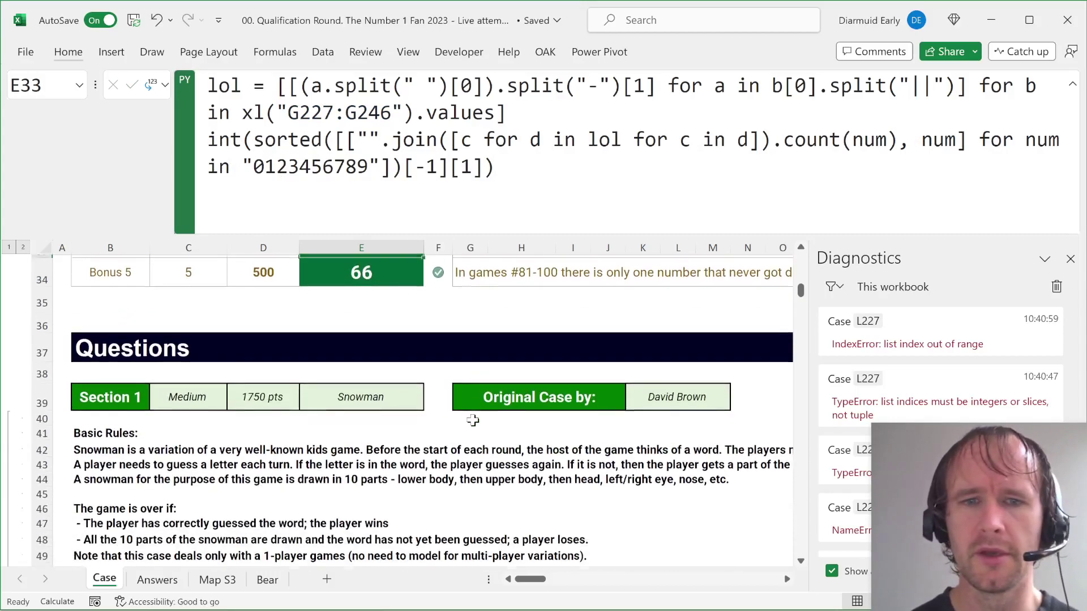
pyautogui.scroll(-20, 473, 420)
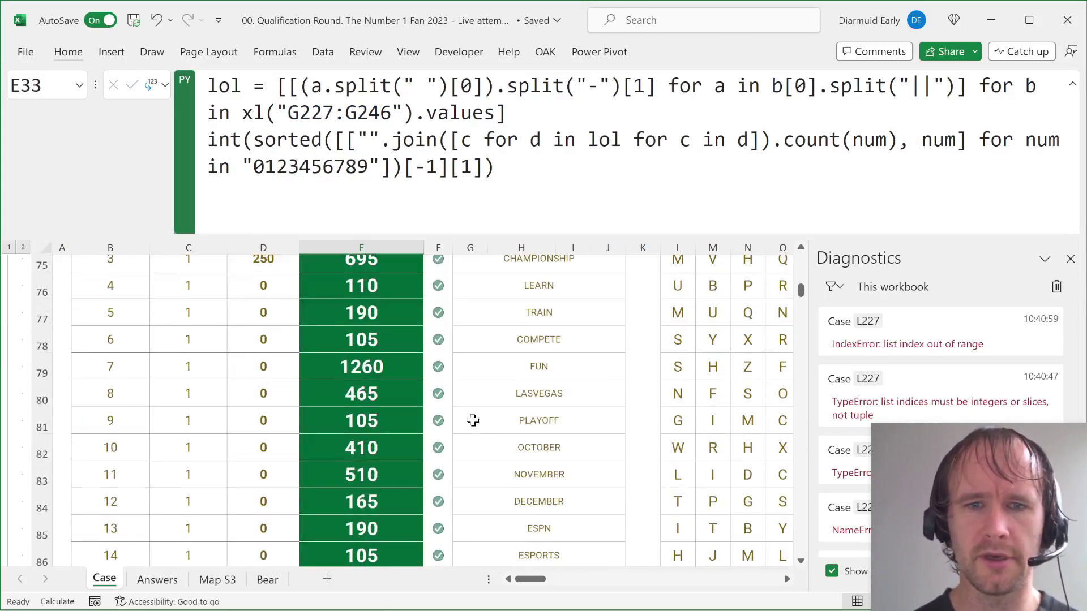
pyautogui.scroll(-20, 459, 443)
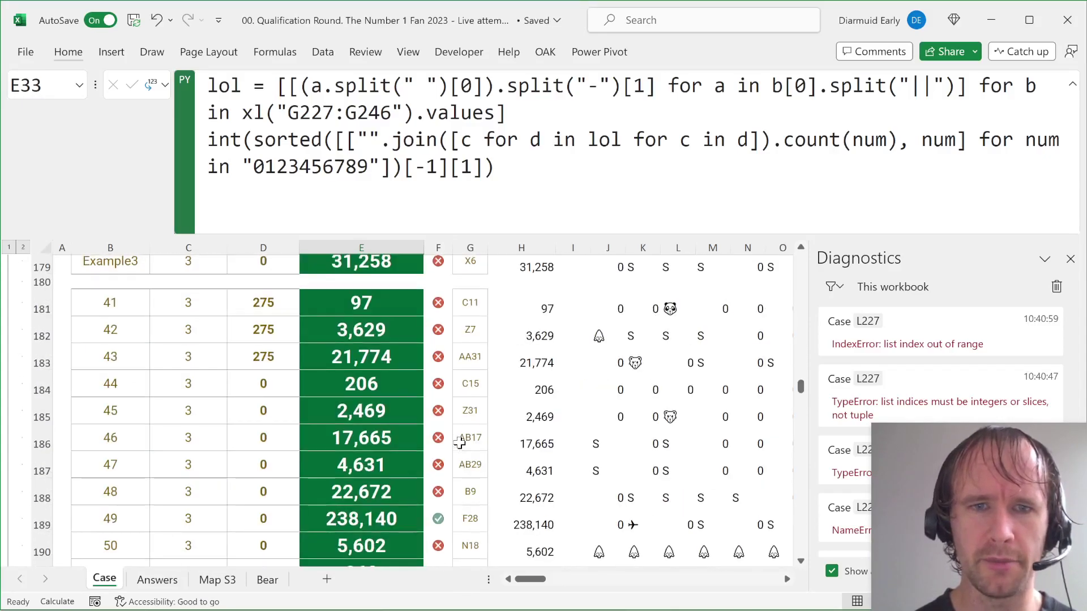
pyautogui.scroll(2, 459, 443)
pyautogui.click(366, 365)
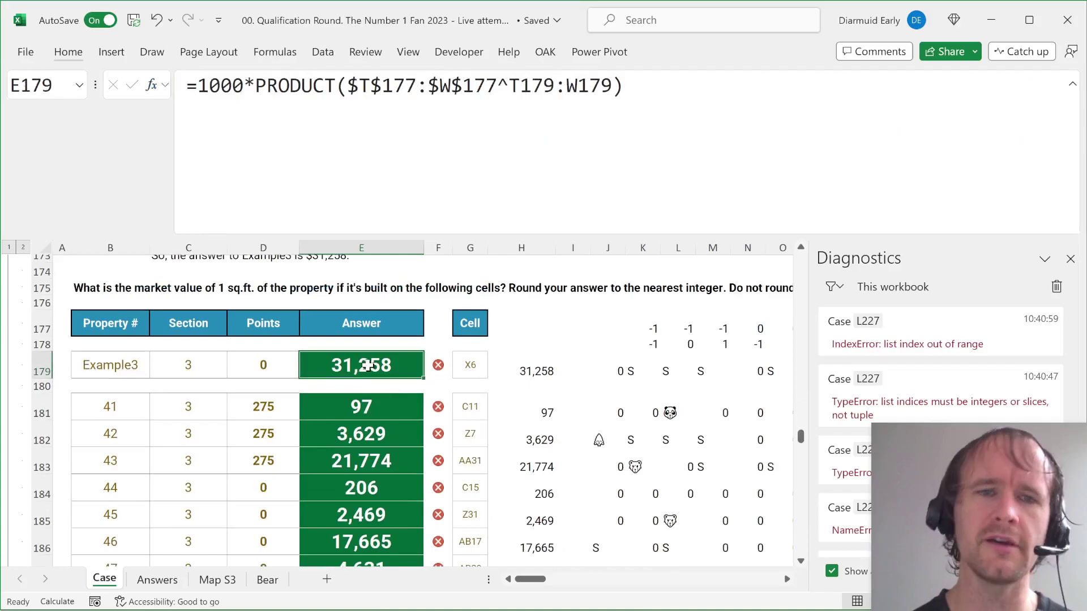
pyautogui.scroll(2, 367, 365)
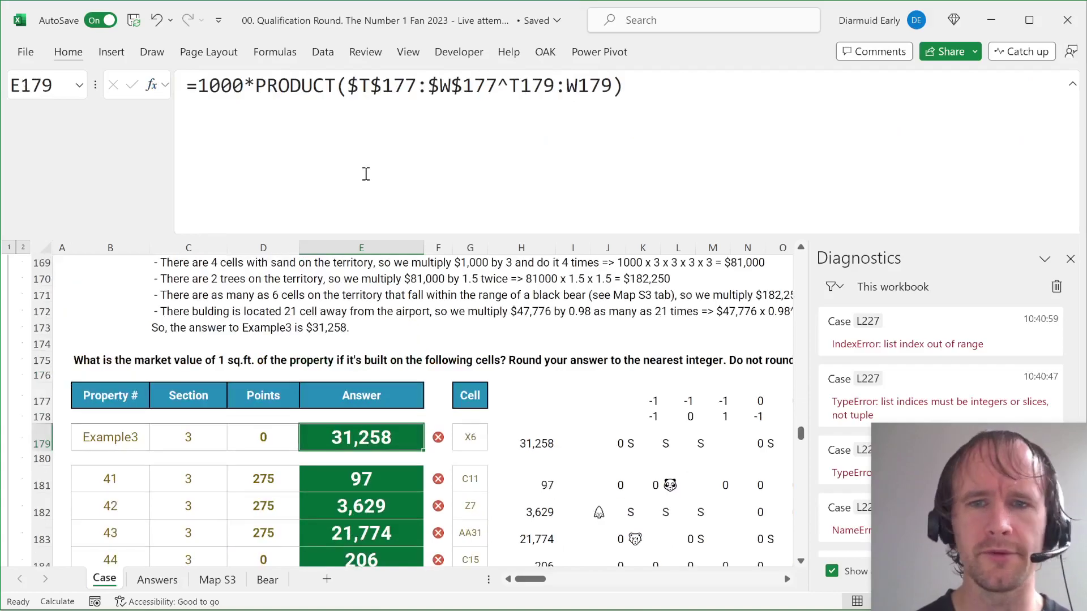
pyautogui.click(210, 85)
pyautogui.write('round')
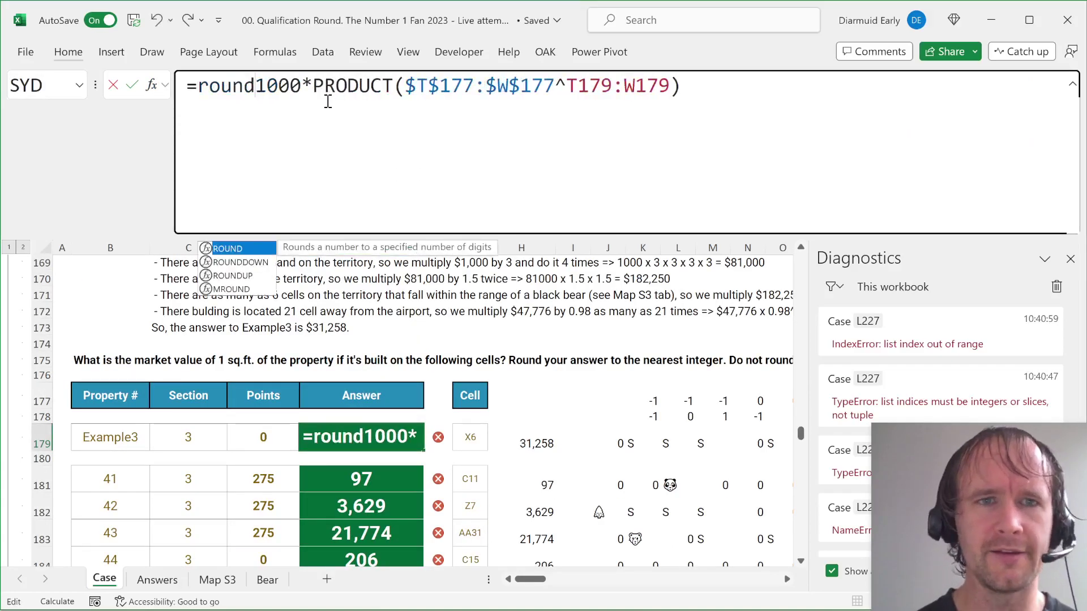
pyautogui.press('Tab')
pyautogui.write(',0)')
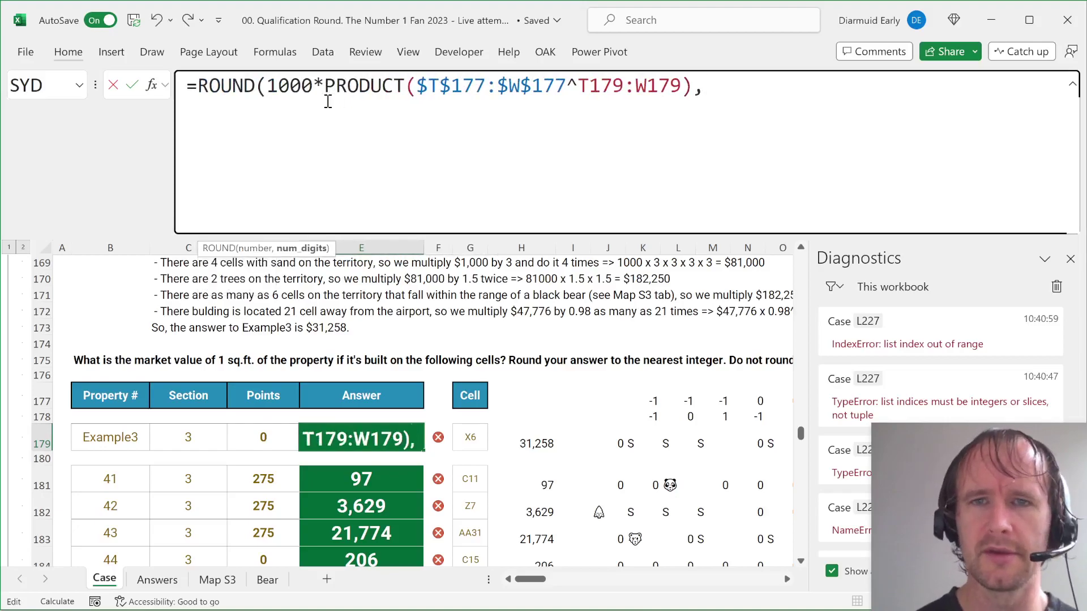
pyautogui.press('Return')
# Step: Copy the rounded formula from E179 to the answers for properties 41 to 60 in E181:E200
pyautogui.press('Up')
pyautogui.hotkey('ctrl', 'c')
pyautogui.press('Down')
pyautogui.press('Down')
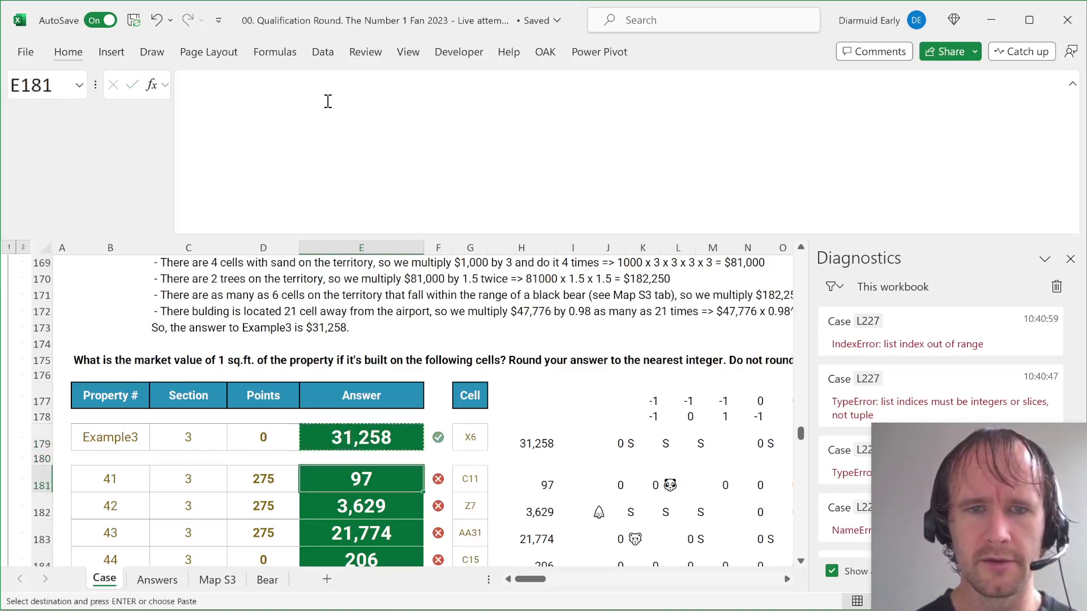
pyautogui.hotkey('ctrl', 'v')
pyautogui.hotkey('ctrl', 'shift', 'Down')
pyautogui.press('Return')
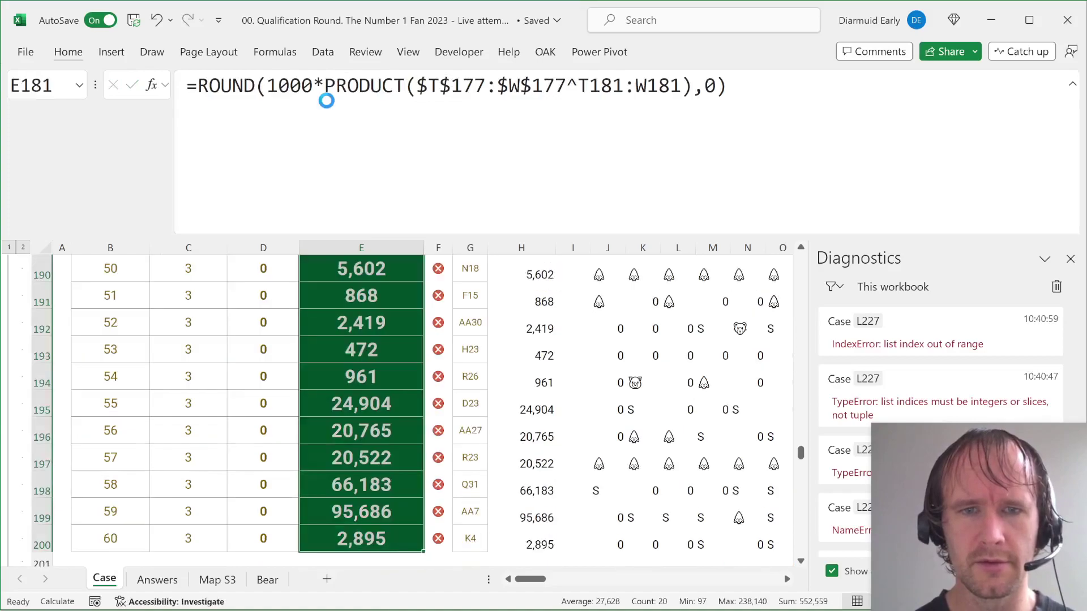
# Step: Review the Section 3 answer marks and find the map cell belonging to property 42
pyautogui.hotkey('ctrl', 'shift', 'Up')
pyautogui.press('Up')
pyautogui.press('Up')
pyautogui.press('Up')
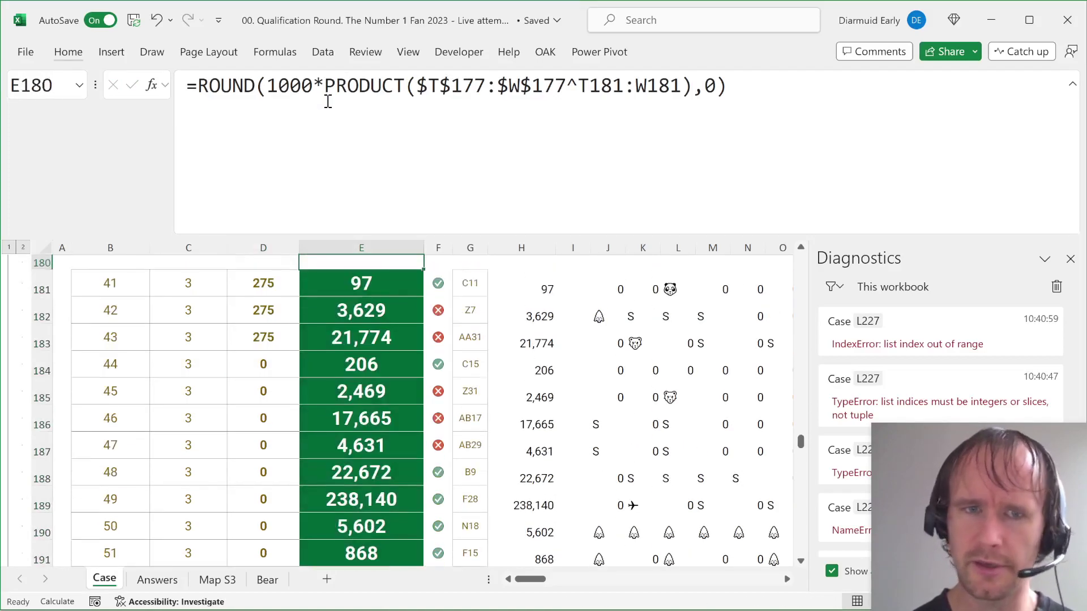
pyautogui.press('Down')
pyautogui.press('Down')
pyautogui.press('Up')
pyautogui.press('Up')
pyautogui.press('Up')
pyautogui.press('Up')
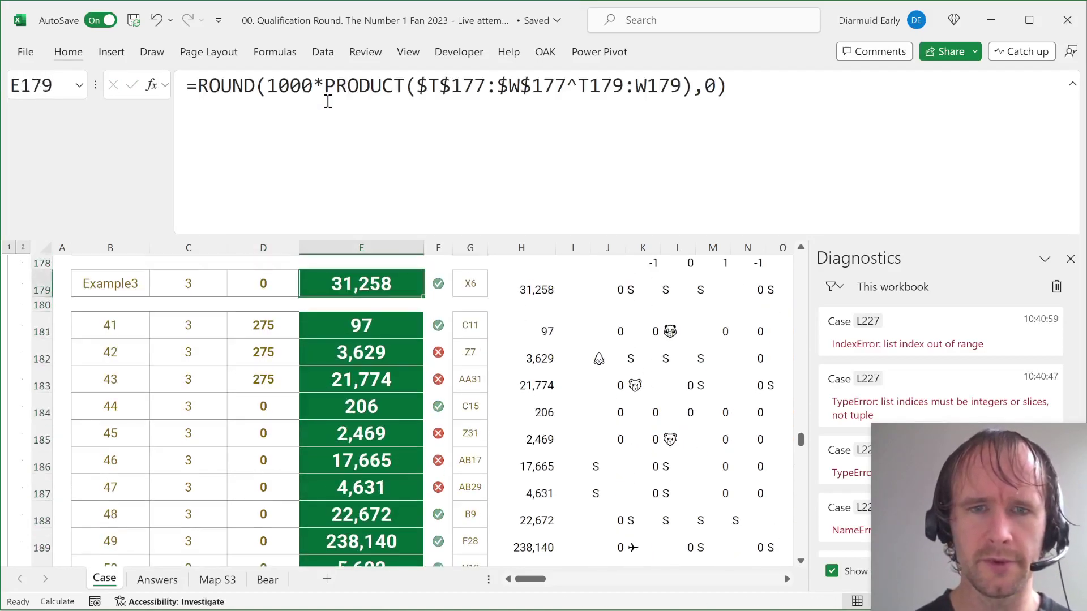
pyautogui.press('Right')
pyautogui.press('Down')
pyautogui.press('Down')
pyautogui.press('Down')
pyautogui.press('Down')
pyautogui.press('Right')
pyautogui.press('Down')
pyautogui.press('Down')
pyautogui.press('Down')
pyautogui.press('Up')
# Step: On the Map S3 sheet, measure the distance from cell Z7 to the airport by extending a selection between them
pyautogui.hotkey('ctrl', 'pagedown')
pyautogui.hotkey('ctrl', 'pagedown')
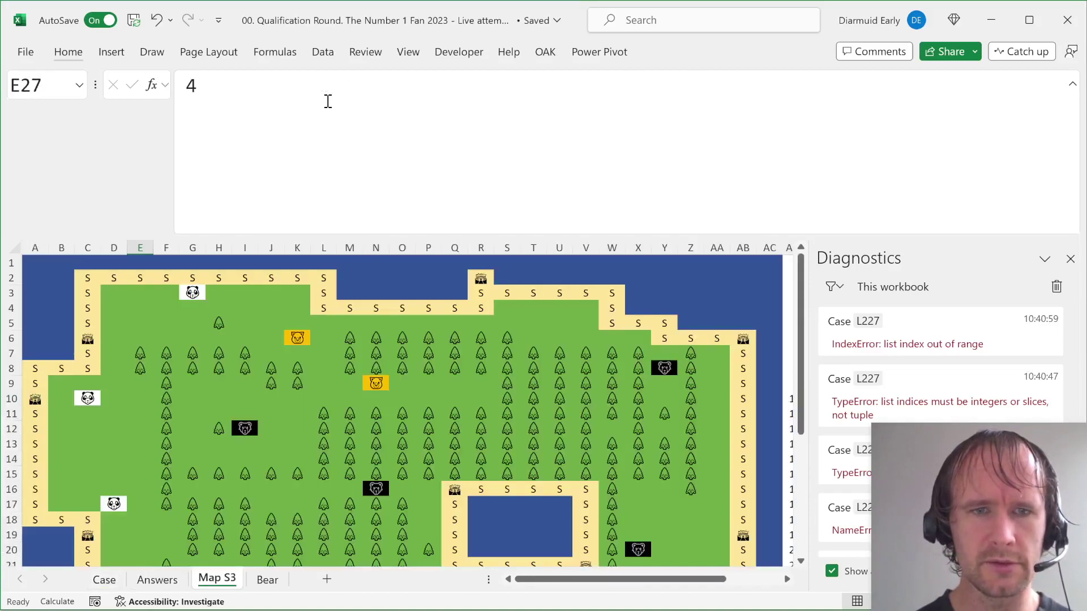
pyautogui.click(47, 79)
pyautogui.write('Z7')
pyautogui.press('Return')
pyautogui.hotkey('shift', 'Down')
pyautogui.hotkey('shift', 'Down')
pyautogui.hotkey('shift', 'Down')
pyautogui.hotkey('shift', 'Down')
pyautogui.hotkey('shift', 'Down')
pyautogui.hotkey('shift', 'Down')
pyautogui.hotkey('shift', 'Down')
pyautogui.hotkey('shift', 'Down')
pyautogui.hotkey('shift', 'Down')
pyautogui.hotkey('shift', 'Down')
pyautogui.hotkey('shift', 'Down')
pyautogui.hotkey('shift', 'Down')
pyautogui.hotkey('shift', 'Down')
pyautogui.hotkey('shift', 'Down')
pyautogui.hotkey('shift', 'Down')
pyautogui.hotkey('shift', 'Down')
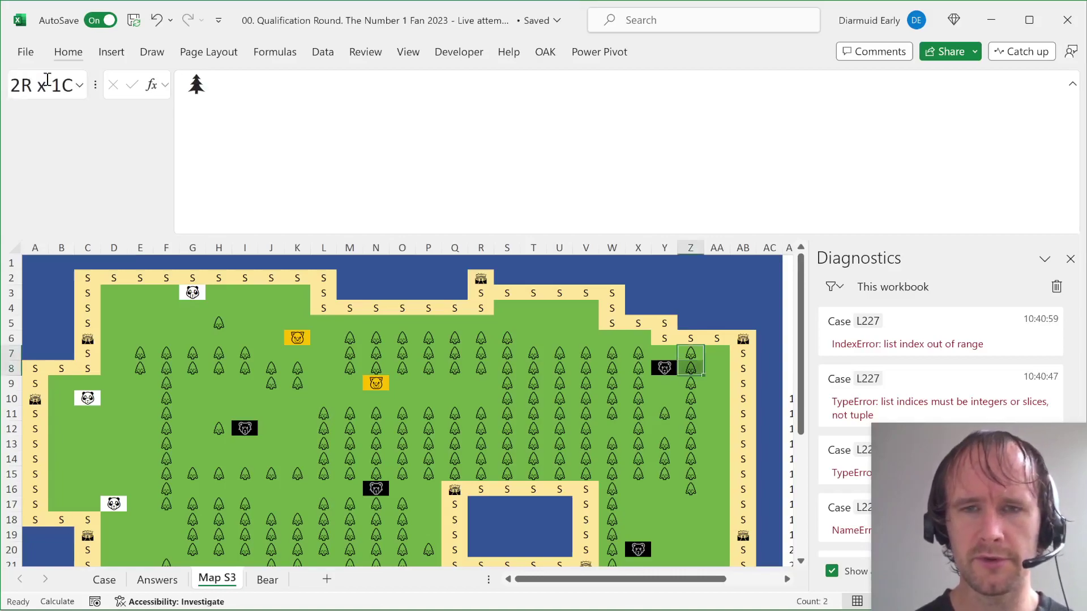
pyautogui.hotkey('shift', 'Down')
pyautogui.hotkey('shift', 'Down')
pyautogui.hotkey('shift', 'Down')
pyautogui.hotkey('shift', 'Down')
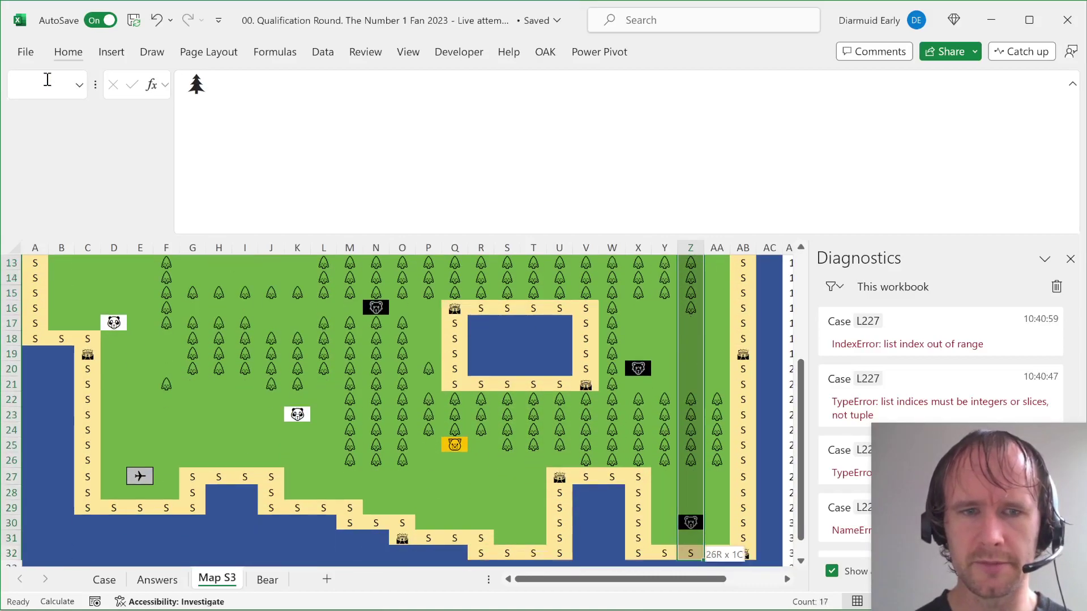
pyautogui.hotkey('shift', 'Down')
pyautogui.hotkey('shift', 'Left')
pyautogui.hotkey('shift', 'Left')
pyautogui.hotkey('shift', 'Left')
pyautogui.hotkey('shift', 'Left')
pyautogui.hotkey('shift', 'Left')
pyautogui.hotkey('shift', 'Left')
pyautogui.hotkey('shift', 'Left')
pyautogui.hotkey('shift', 'Left')
pyautogui.hotkey('shift', 'Left')
pyautogui.hotkey('shift', 'Left')
pyautogui.hotkey('shift', 'Left')
pyautogui.hotkey('shift', 'Left')
pyautogui.hotkey('shift', 'Left')
pyautogui.hotkey('shift', 'Left')
pyautogui.hotkey('shift', 'Left')
pyautogui.hotkey('shift', 'Left')
pyautogui.hotkey('shift', 'Left')
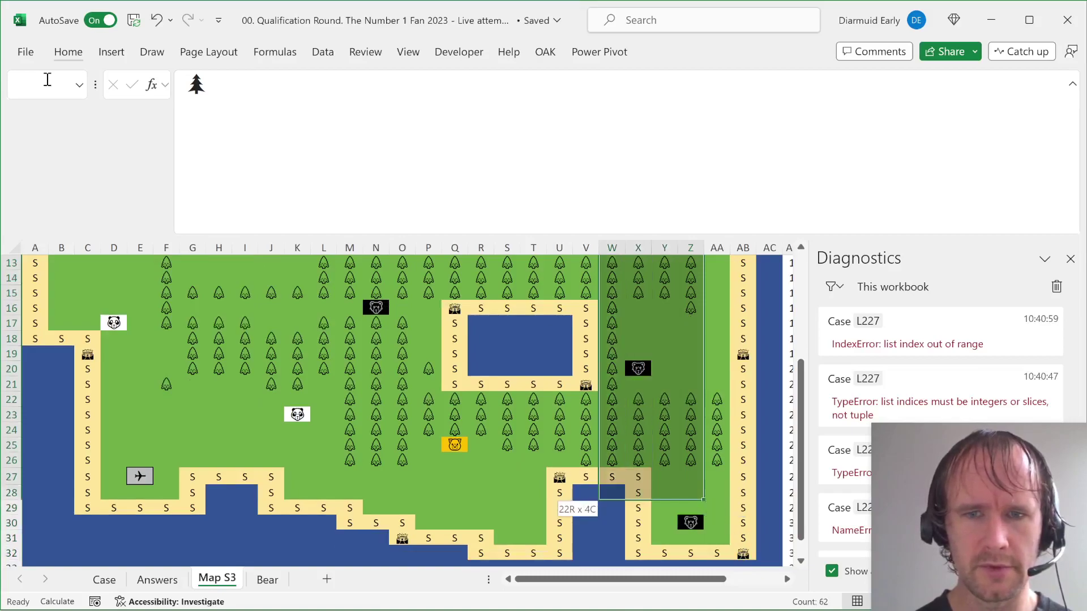
pyautogui.hotkey('shift', 'Left')
pyautogui.hotkey('shift', 'Left')
pyautogui.hotkey('shift', 'Up')
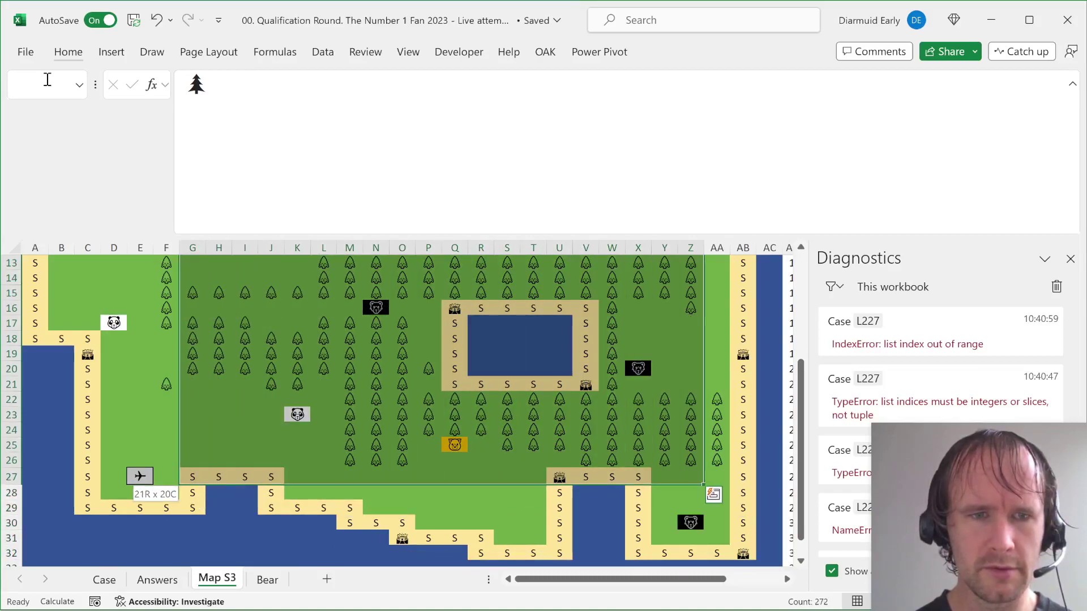
pyautogui.hotkey('shift', 'Left')
pyautogui.hotkey('shift', 'Left')
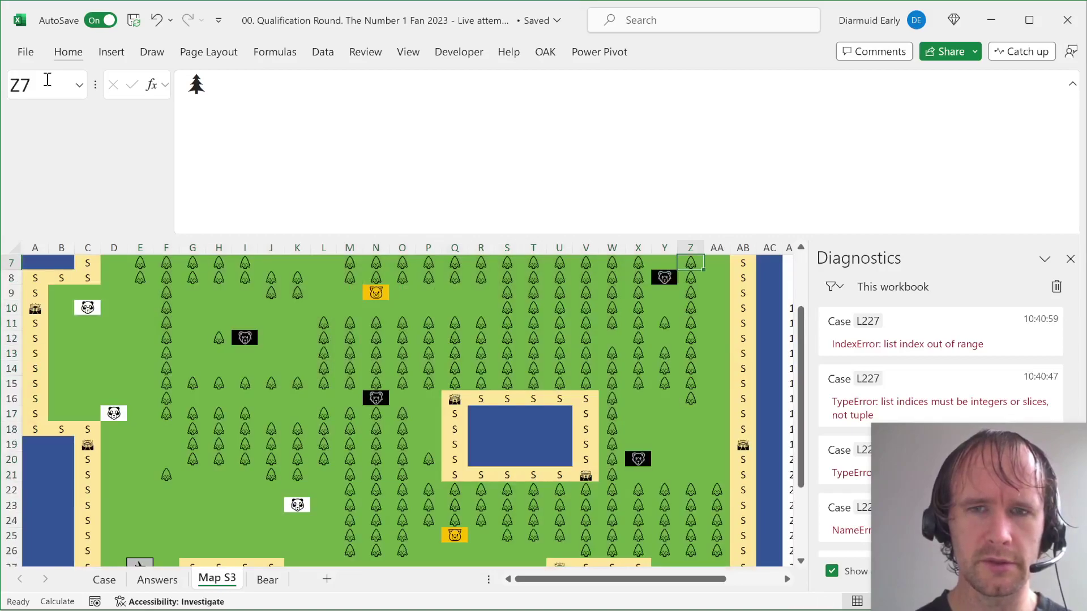
# Step: Go back to property 42 on the Case sheet and trace its helper calculations across row 182 to the distance in W182
pyautogui.hotkey('ctrl', 'pageup')
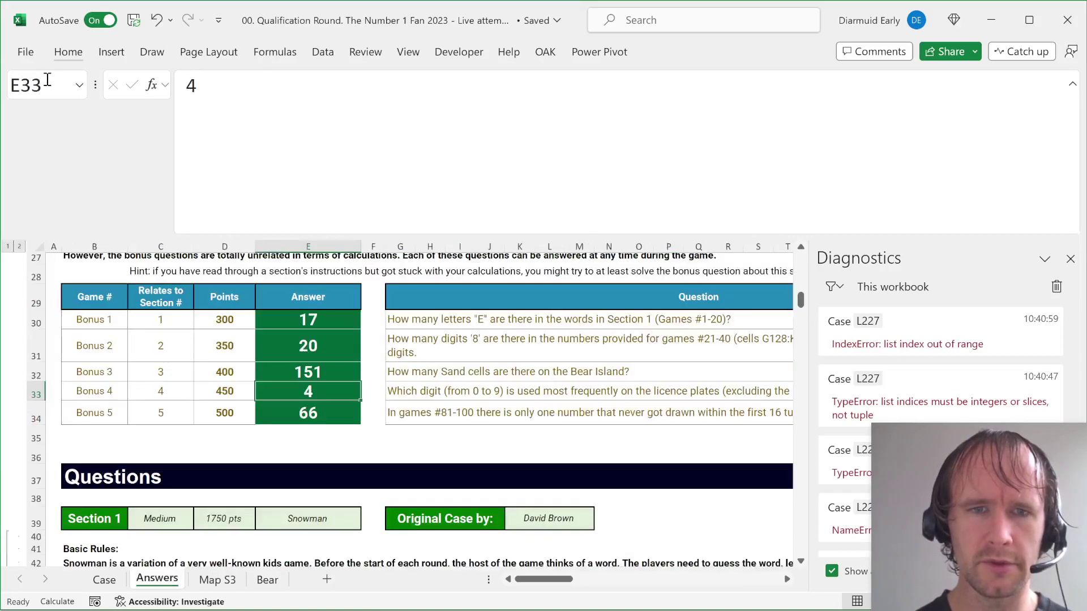
pyautogui.hotkey('ctrl', 'pageup')
pyautogui.press('Right')
pyautogui.press('Right')
pyautogui.press('Right')
pyautogui.press('Right')
pyautogui.press('Right')
pyautogui.press('Right')
pyautogui.press('Right')
pyautogui.press('Right')
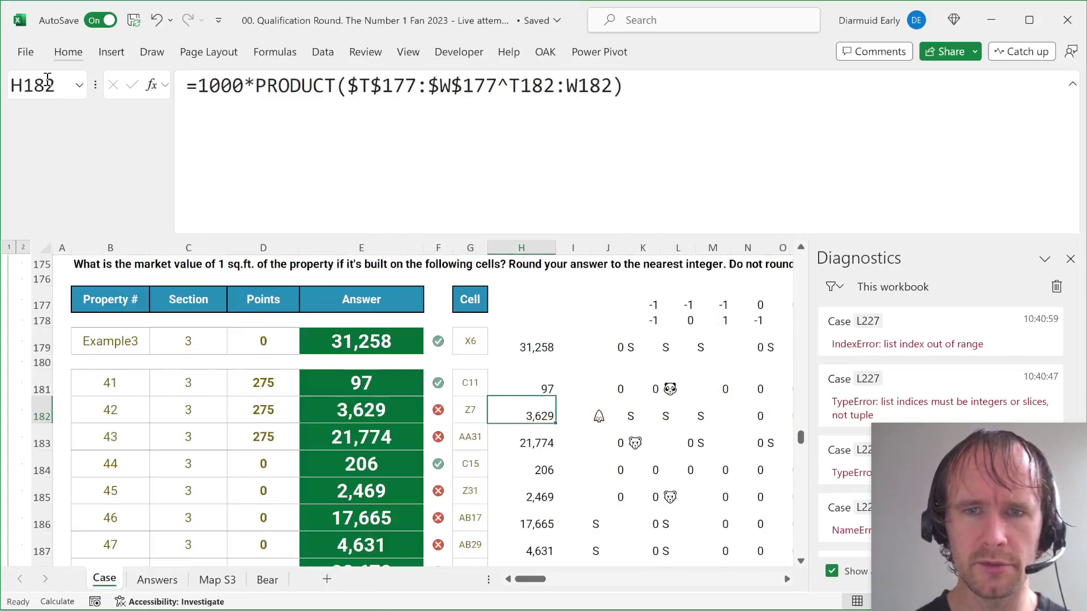
pyautogui.press('Right')
pyautogui.press('Right')
pyautogui.press('Right')
pyautogui.press('Right')
pyautogui.press('Right')
pyautogui.press('Right')
pyautogui.press('Right')
pyautogui.press('Right')
pyautogui.press('Right')
pyautogui.press('Right')
pyautogui.press('Right')
pyautogui.press('Right')
pyautogui.press('Right')
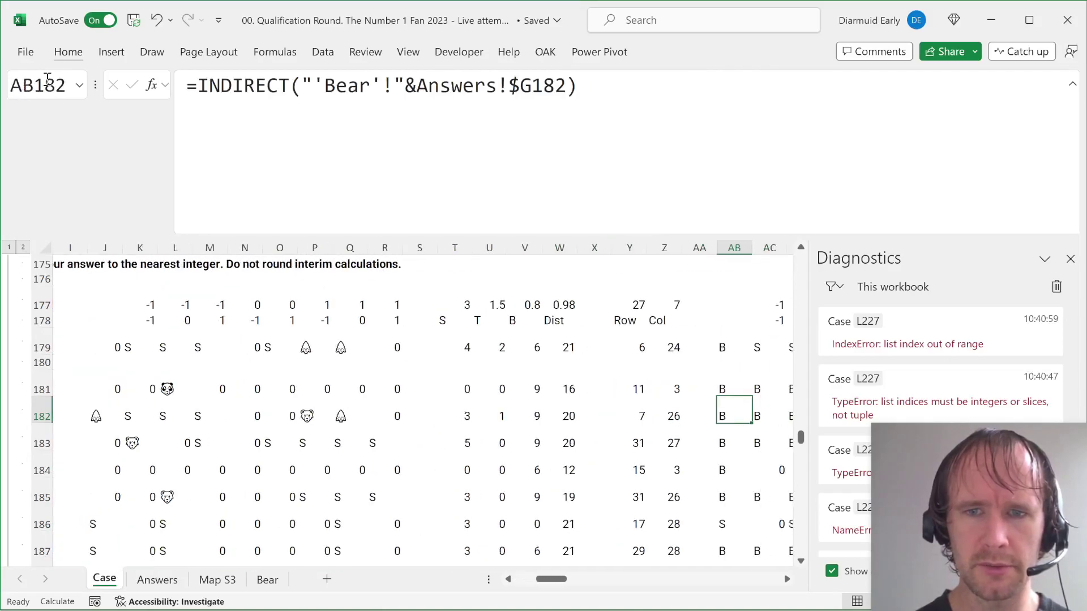
pyautogui.press('Left')
pyautogui.press('Left')
pyautogui.press('Left')
pyautogui.press('Left')
pyautogui.press('Left')
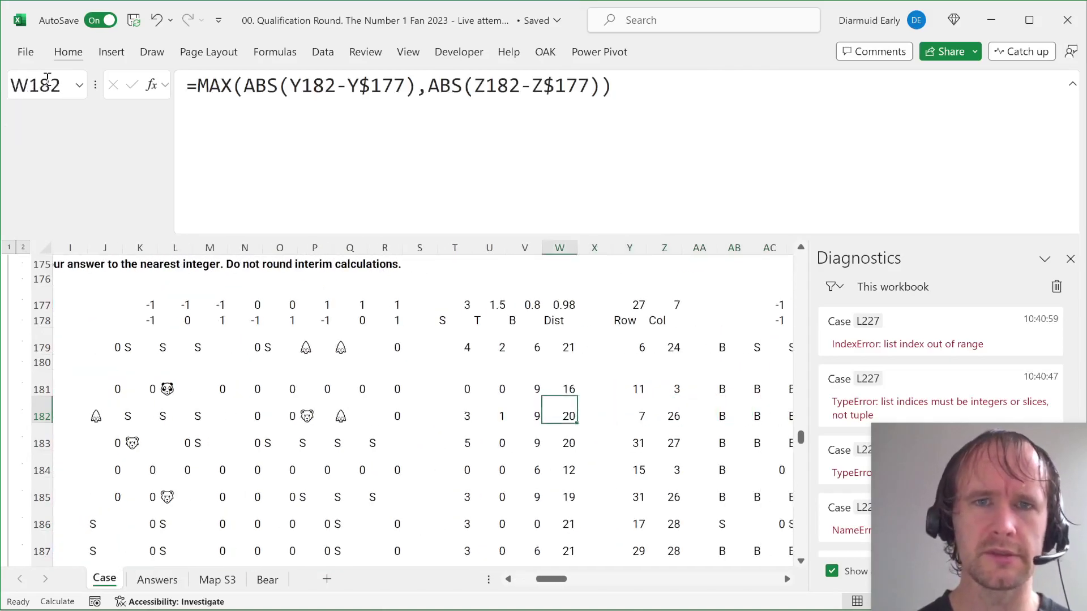
# Step: Inspect the distance formula in W182 and the row and column formulas it uses in Y182 and Z182
pyautogui.scroll(1, 350, 414)
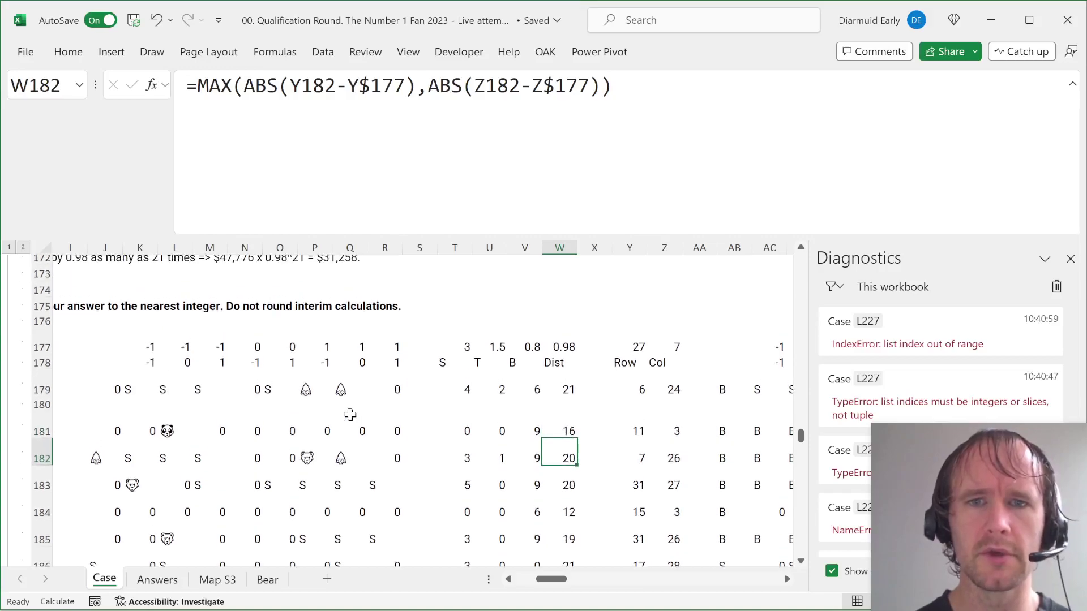
pyautogui.click(469, 125)
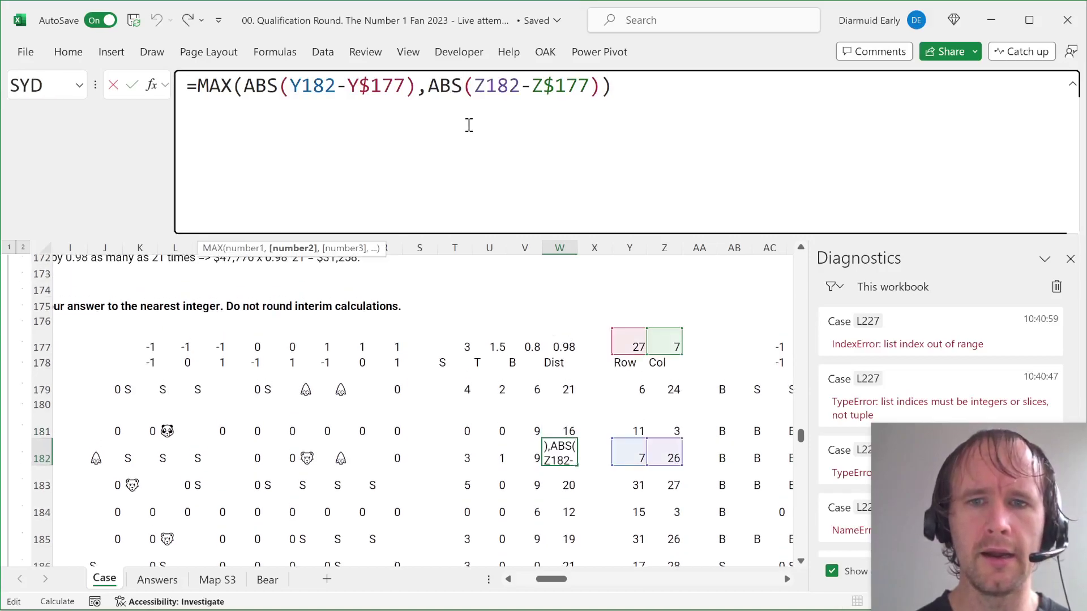
pyautogui.press('Escape')
pyautogui.press('Right')
pyautogui.press('Right')
pyautogui.press('Right')
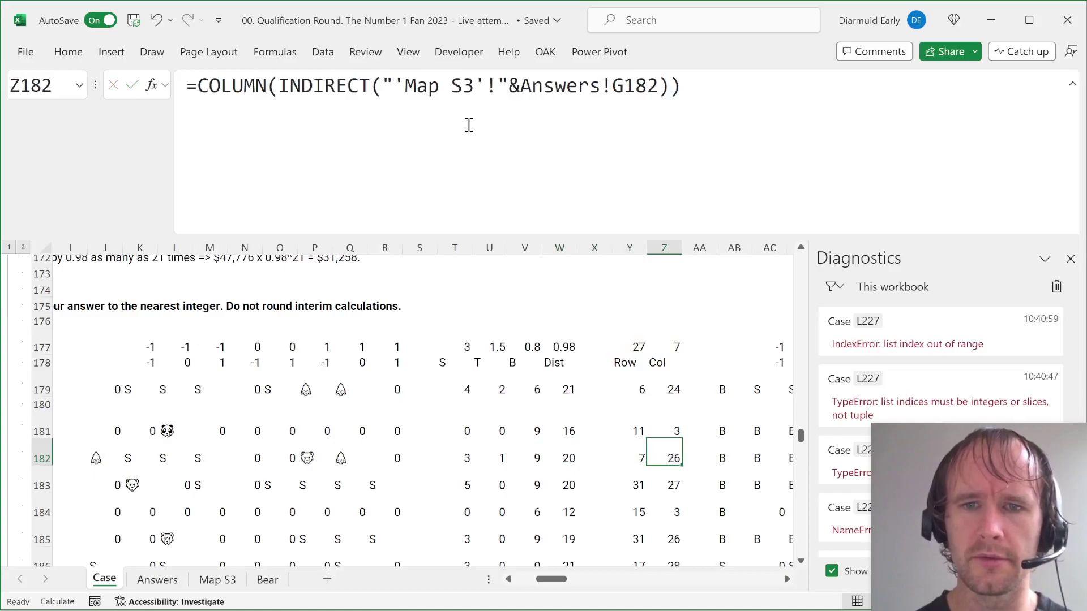
pyautogui.press('Left')
pyautogui.press('Right')
pyautogui.press('Left')
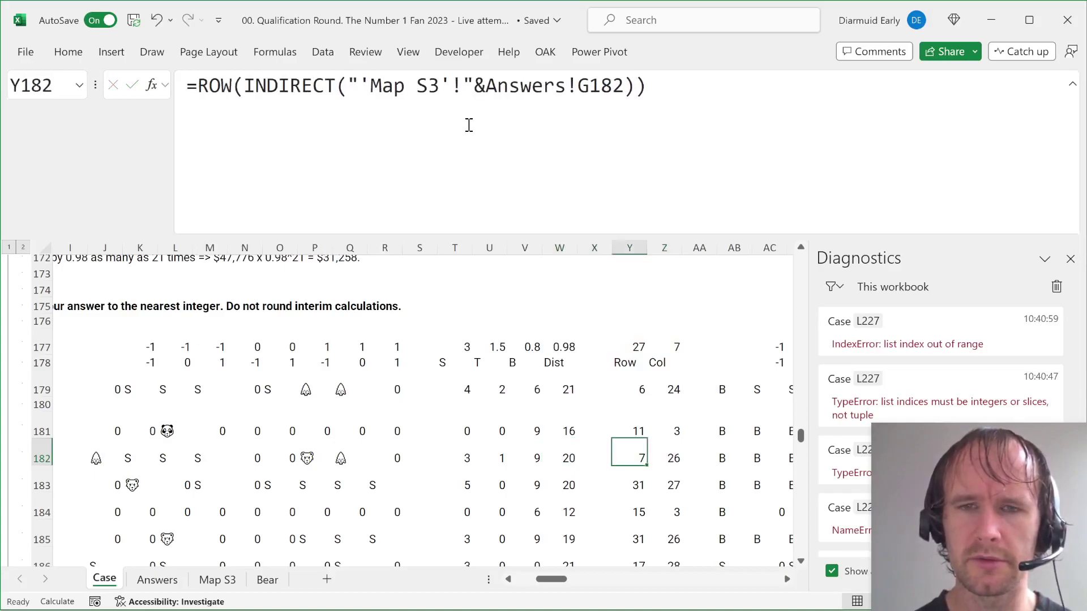
pyautogui.press('Left')
pyautogui.press('Left')
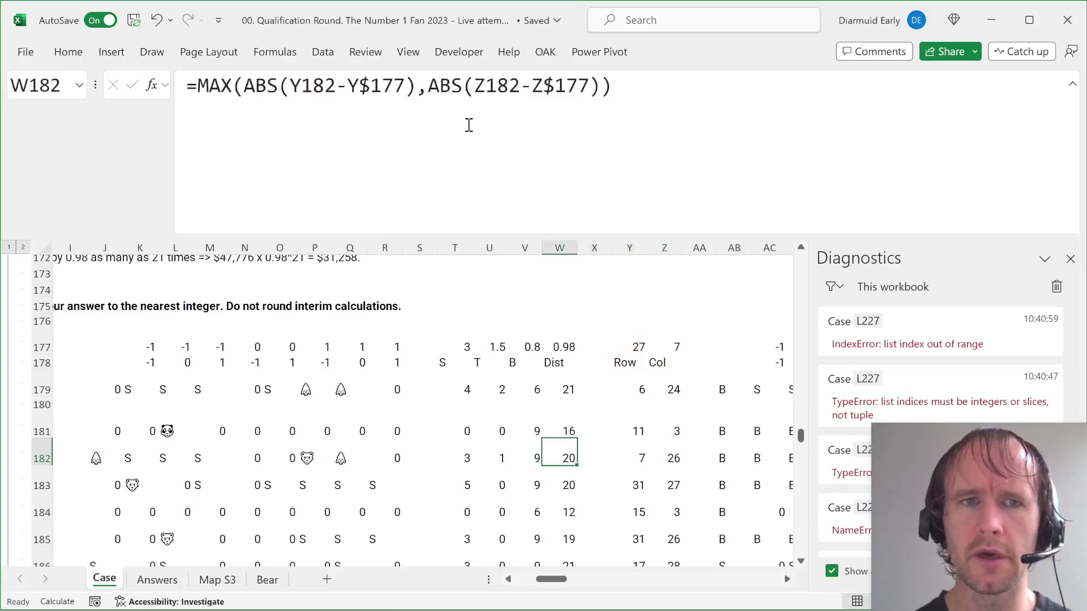
pyautogui.press('Right')
pyautogui.press('Right')
pyautogui.press('Right')
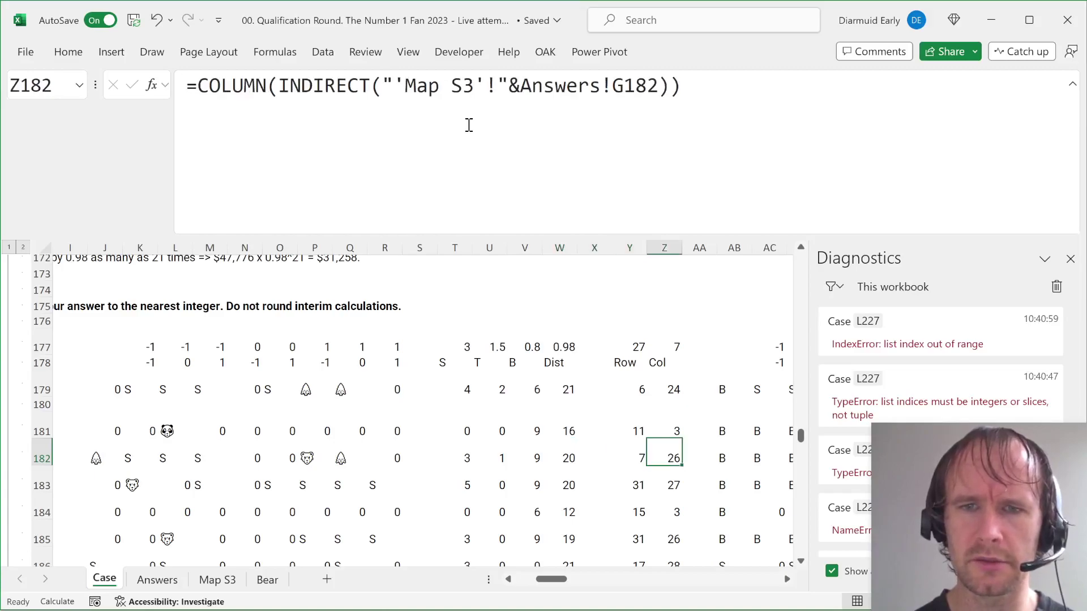
pyautogui.press('Left')
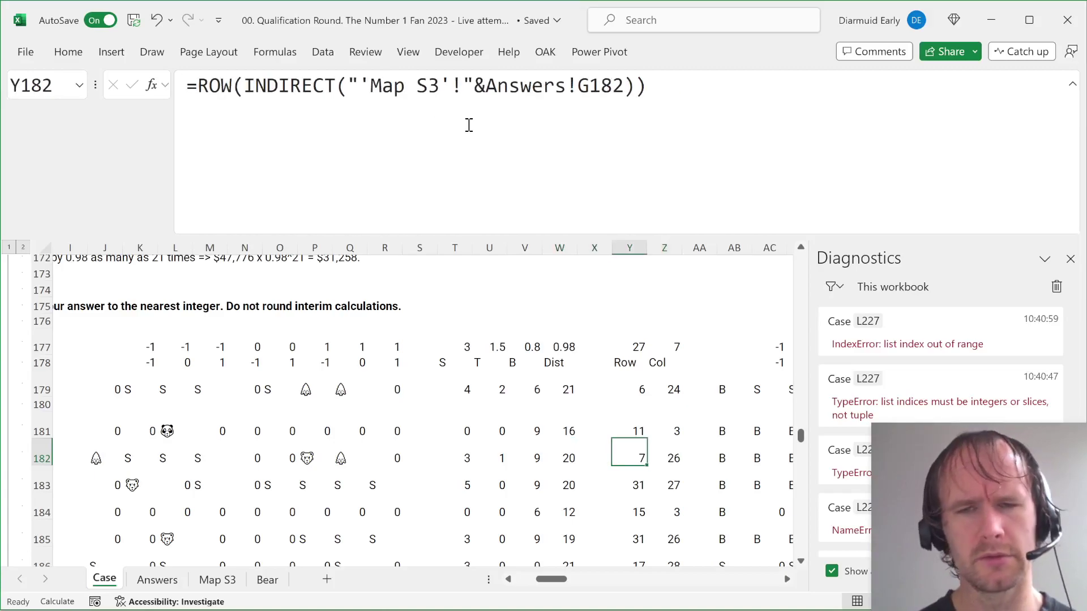
# Step: On the Map S3 sheet, locate the airport in E27 and trace column E up to row 7
pyautogui.press('Right')
pyautogui.hotkey('ctrl', 'pagedown')
pyautogui.hotkey('ctrl', 'pagedown')
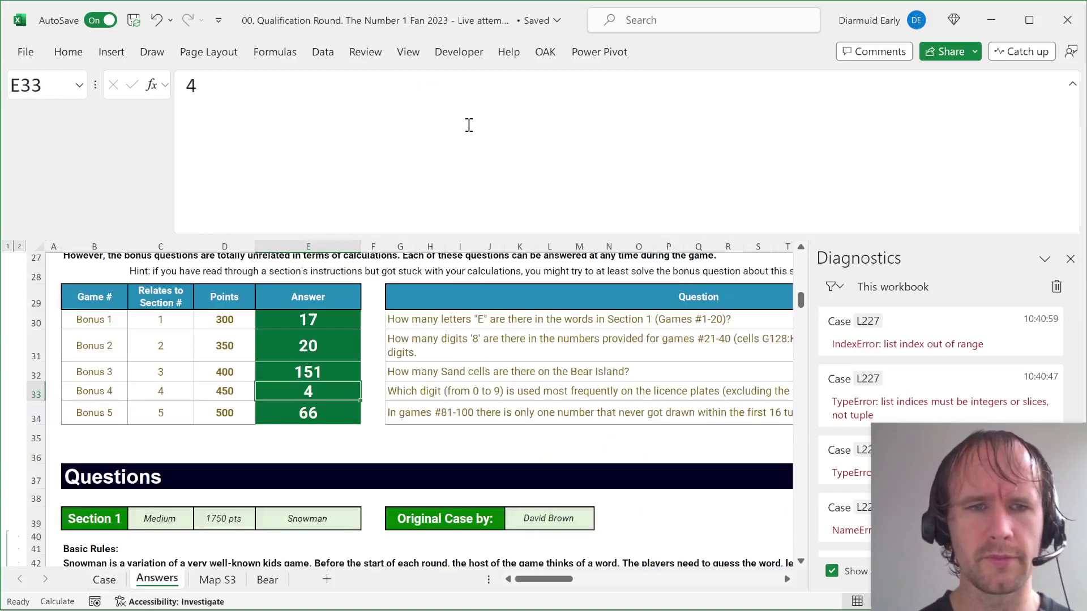
pyautogui.press('Left')
pyautogui.press('Left')
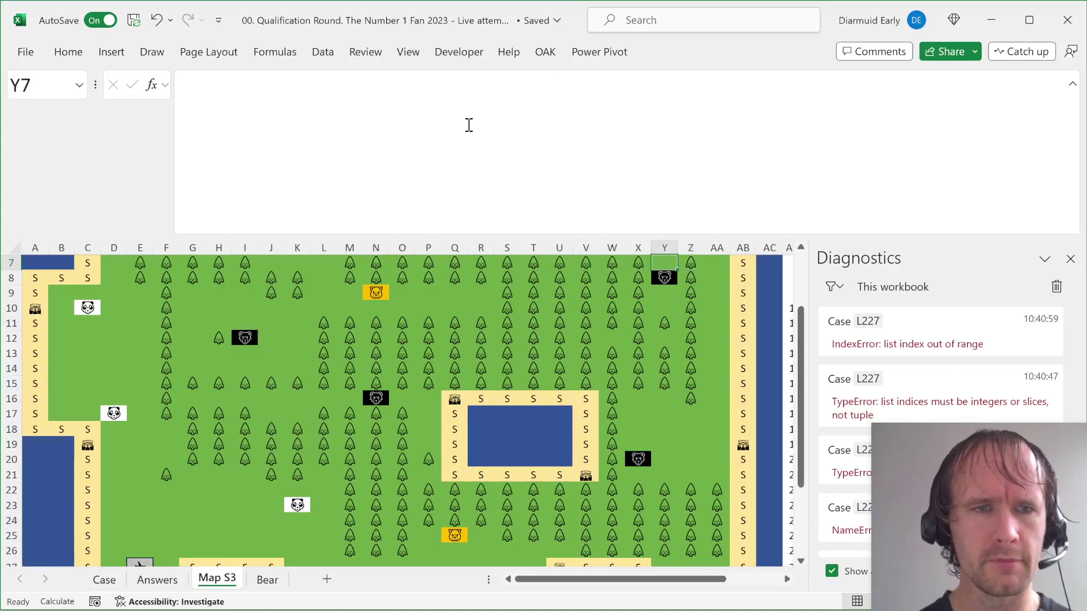
pyautogui.click(140, 565)
pyautogui.scroll(2, 219, 457)
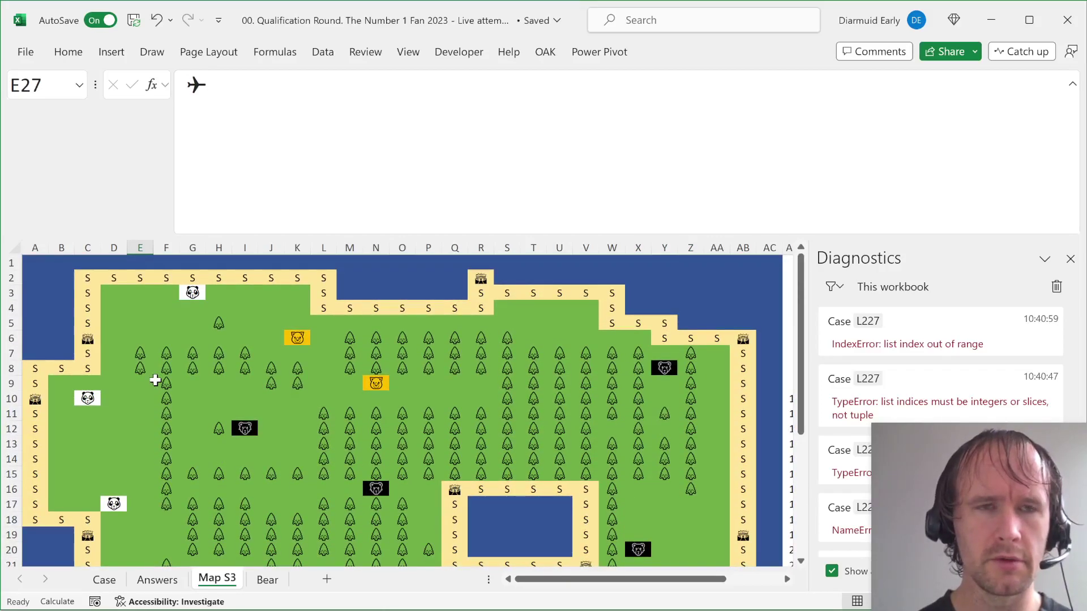
pyautogui.press('Up')
pyautogui.press('Up')
pyautogui.press('Up')
pyautogui.press('Up')
pyautogui.press('Up')
pyautogui.press('Up')
pyautogui.press('Up')
pyautogui.press('Up')
pyautogui.press('Up')
pyautogui.press('Up')
pyautogui.press('Up')
pyautogui.press('Up')
pyautogui.press('Up')
pyautogui.press('Up')
pyautogui.press('Up')
pyautogui.press('Up')
pyautogui.press('Up')
pyautogui.press('Up')
pyautogui.press('Up')
pyautogui.press('Up')
pyautogui.press('Up')
pyautogui.press('Down')
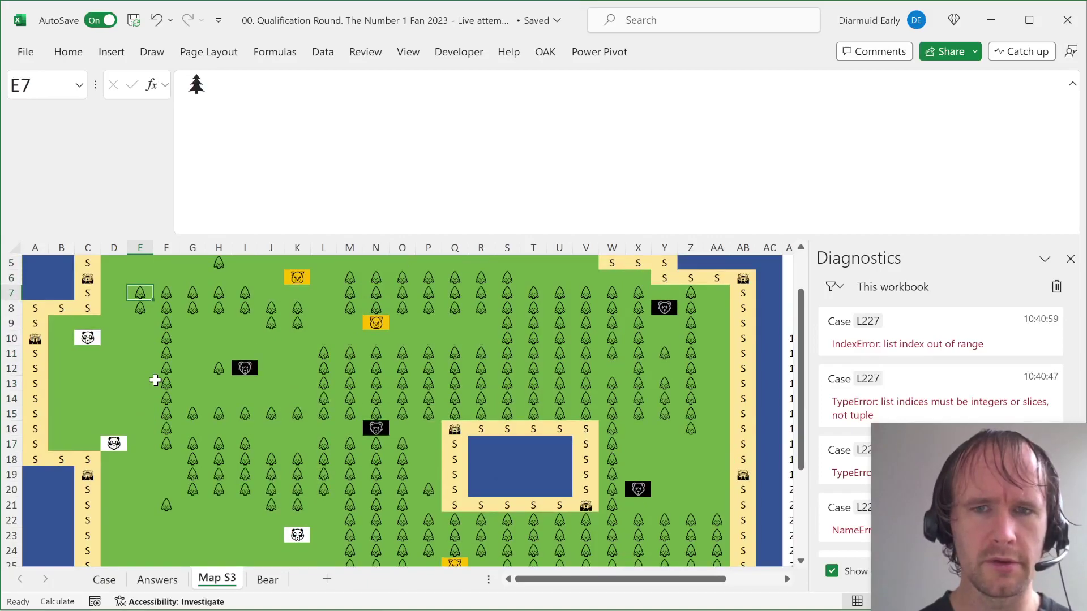
# Step: Count the columns from the airport by filling E7:Y7 on the map with x
pyautogui.hotkey('shift', 'Right')
pyautogui.hotkey('shift', 'Right')
pyautogui.hotkey('shift', 'Right')
pyautogui.hotkey('shift', 'Right')
pyautogui.hotkey('shift', 'Right')
pyautogui.hotkey('shift', 'Right')
pyautogui.hotkey('shift', 'Right')
pyautogui.hotkey('shift', 'Right')
pyautogui.hotkey('shift', 'Right')
pyautogui.hotkey('shift', 'Right')
pyautogui.hotkey('shift', 'Right')
pyautogui.hotkey('shift', 'Right')
pyautogui.hotkey('shift', 'Right')
pyautogui.hotkey('shift', 'Right')
pyautogui.hotkey('shift', 'Right')
pyautogui.hotkey('shift', 'Right')
pyautogui.hotkey('shift', 'Right')
pyautogui.hotkey('shift', 'Right')
pyautogui.hotkey('shift', 'Right')
pyautogui.hotkey('shift', 'Right')
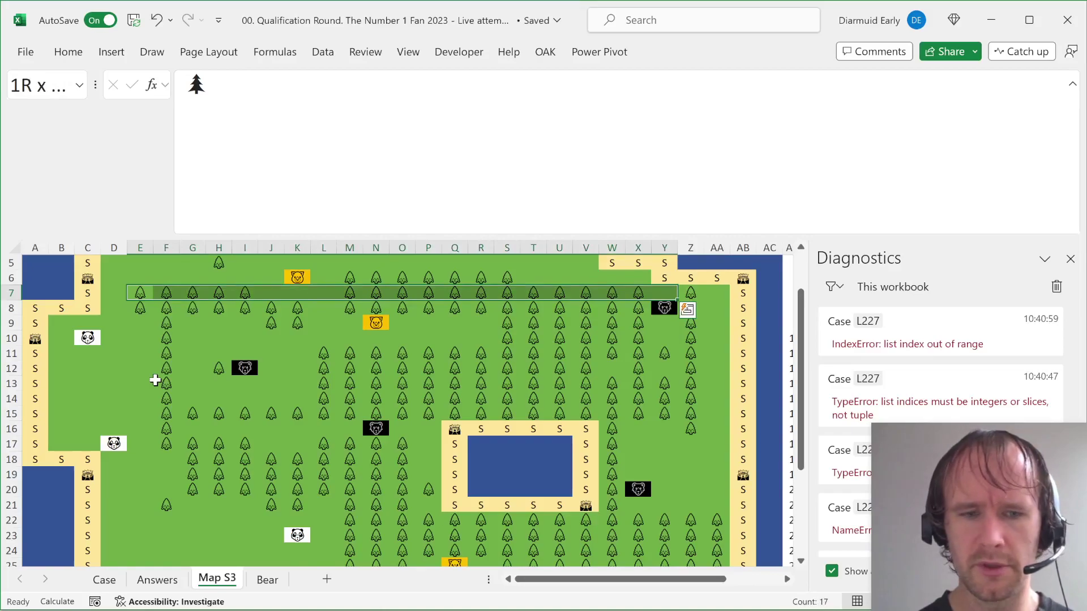
pyautogui.write('x')
pyautogui.hotkey('ctrl', 'Return')
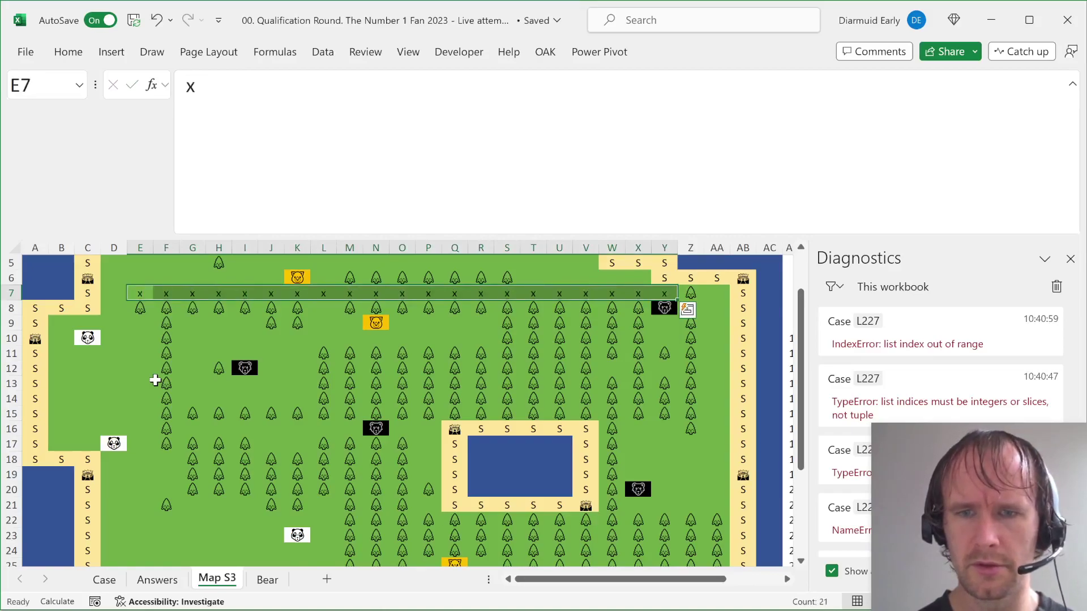
# Step: Check the column helpers above Z182 on the Case sheet against the airport's position on Map S3
pyautogui.hotkey('ctrl', 'pageup')
pyautogui.hotkey('ctrl', 'pageup')
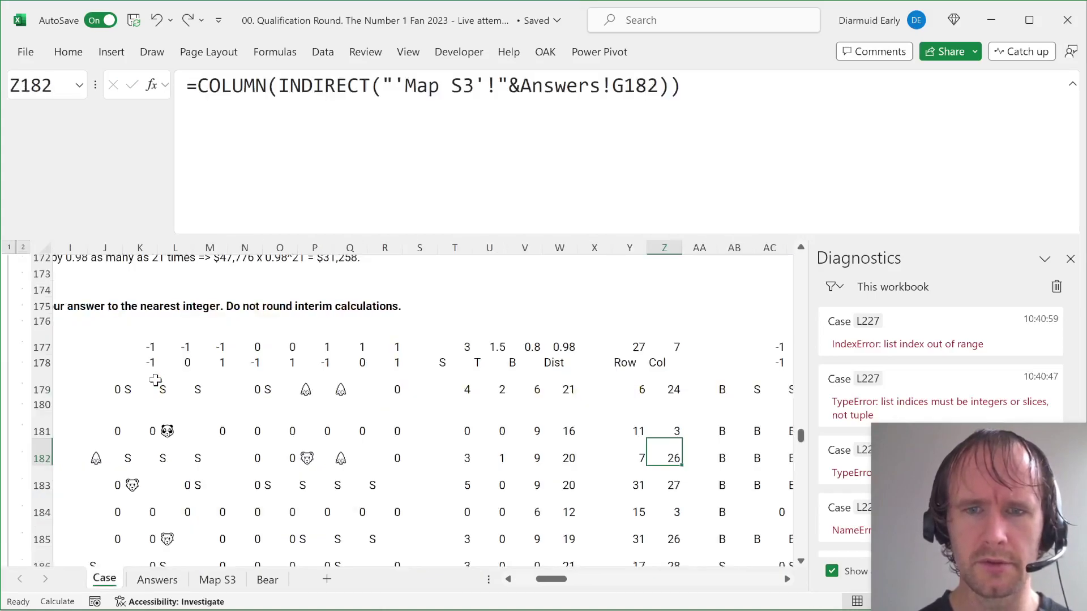
pyautogui.press('Up')
pyautogui.press('Up')
pyautogui.press('Up')
pyautogui.press('Up')
pyautogui.press('Up')
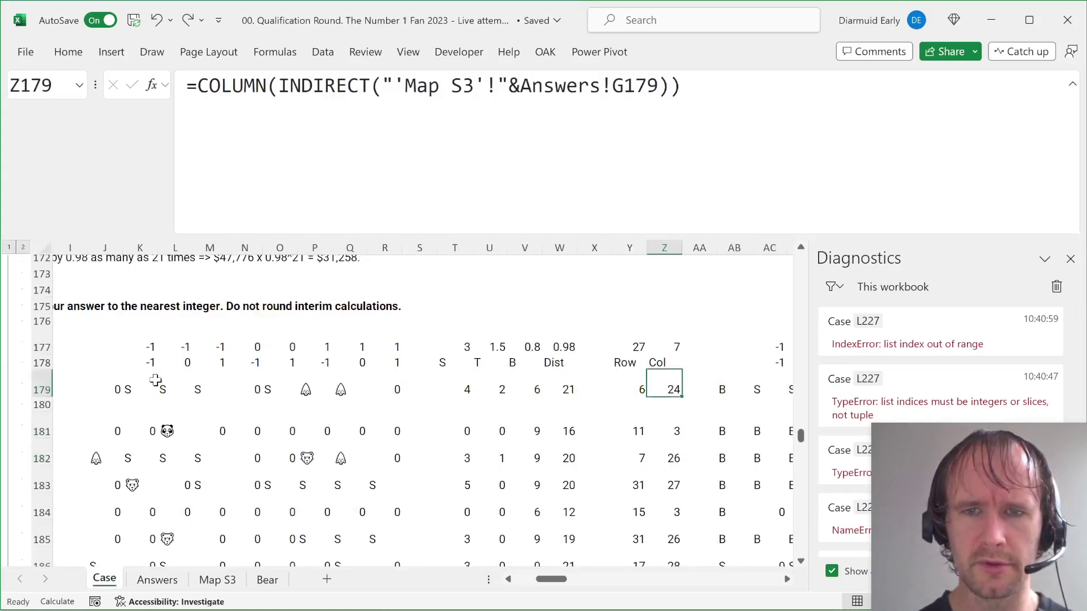
pyautogui.hotkey('ctrl', 'pagedown')
pyautogui.hotkey('ctrl', 'pagedown')
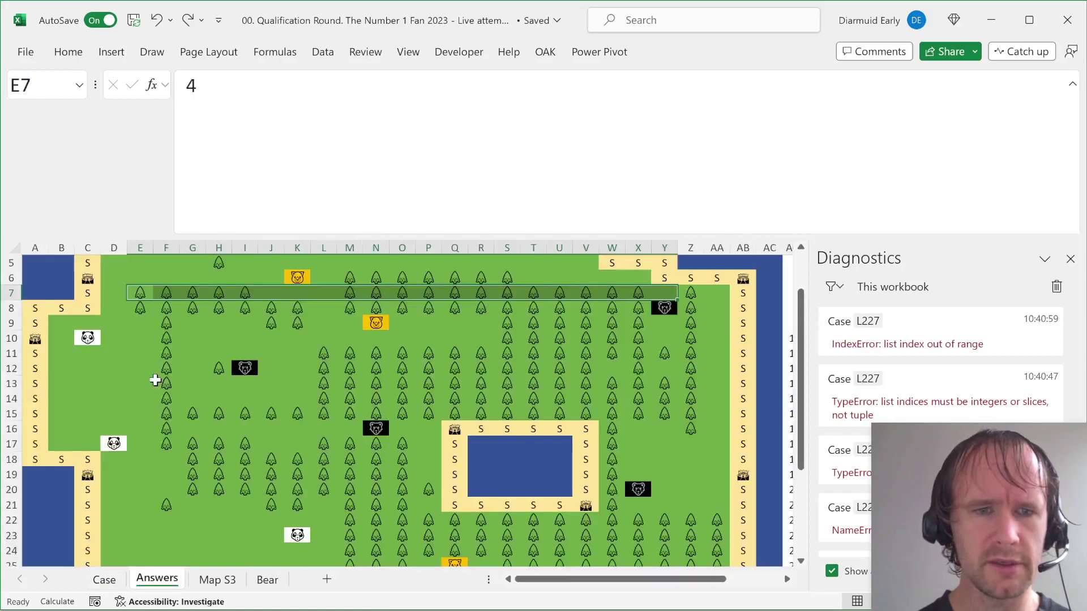
pyautogui.press('Up')
pyautogui.press('Down')
pyautogui.hotkey('ctrl', 'pageup')
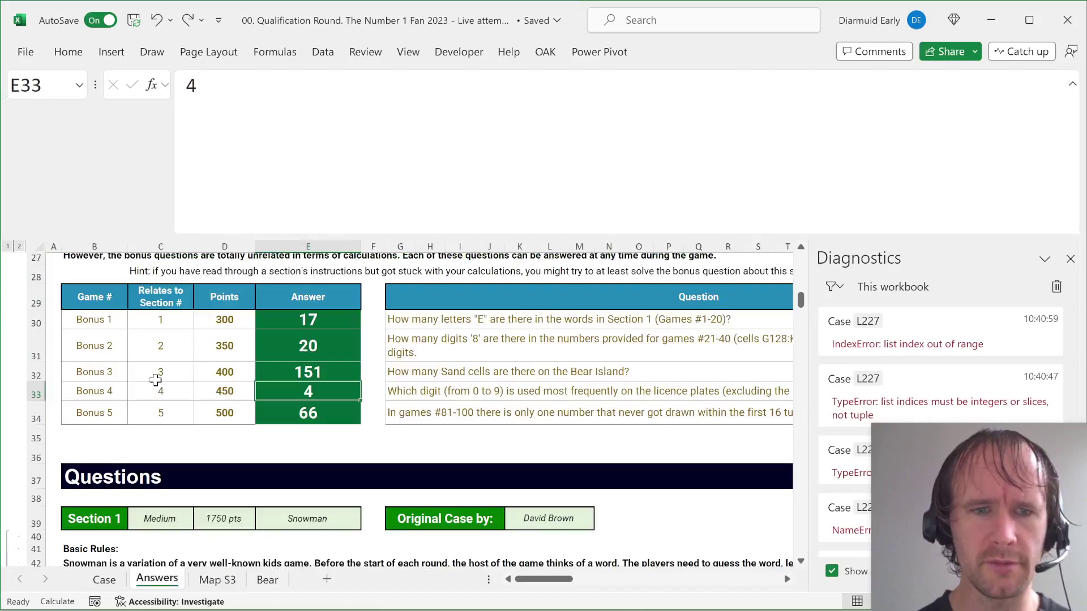
# Step: On the Case sheet, correct the airport's column number in Z177 to 5
pyautogui.hotkey('ctrl', 'pageup')
pyautogui.press('Left')
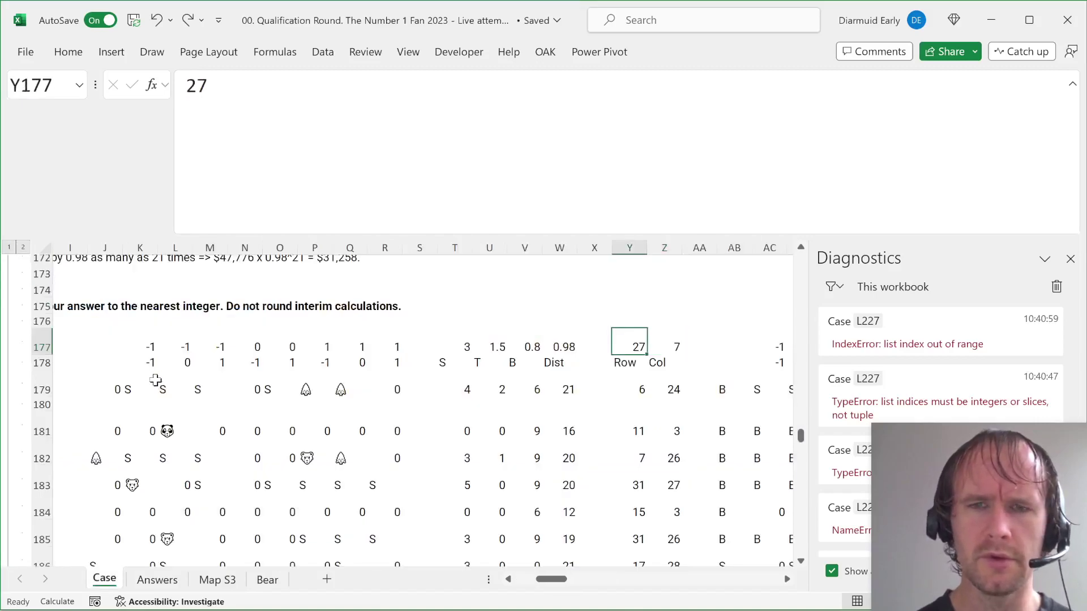
pyautogui.press('Right')
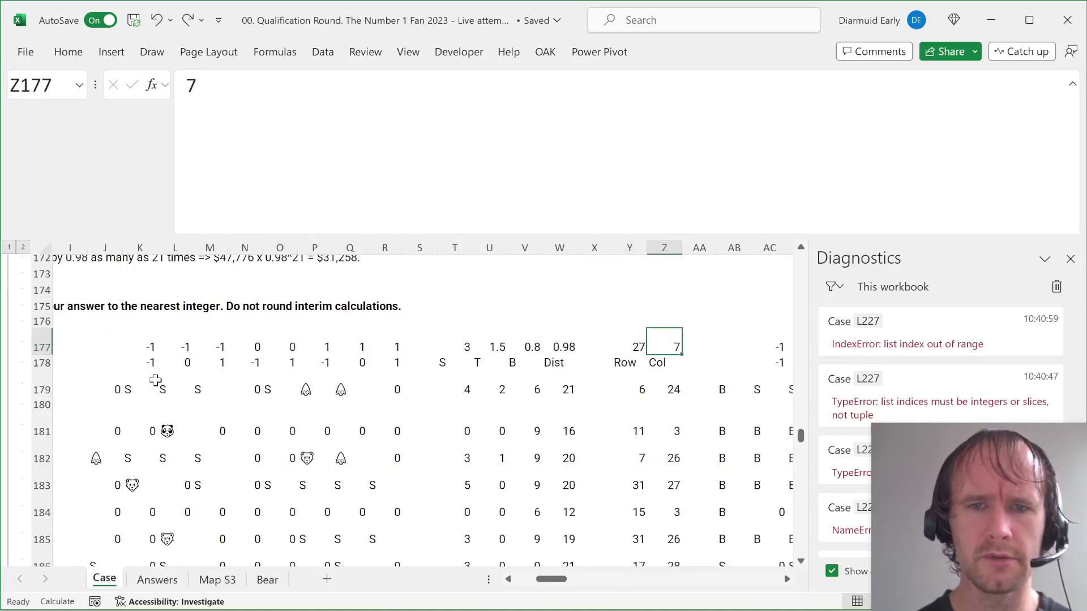
pyautogui.write('5')
pyautogui.hotkey('ctrl', 'Return')
# Step: Review the Section 3 answer marks from the example property down to property 59
pyautogui.hotkey('ctrl', 'Left')
pyautogui.hotkey('ctrl', 'Left')
pyautogui.hotkey('ctrl', 'Left')
pyautogui.hotkey('ctrl', 'Left')
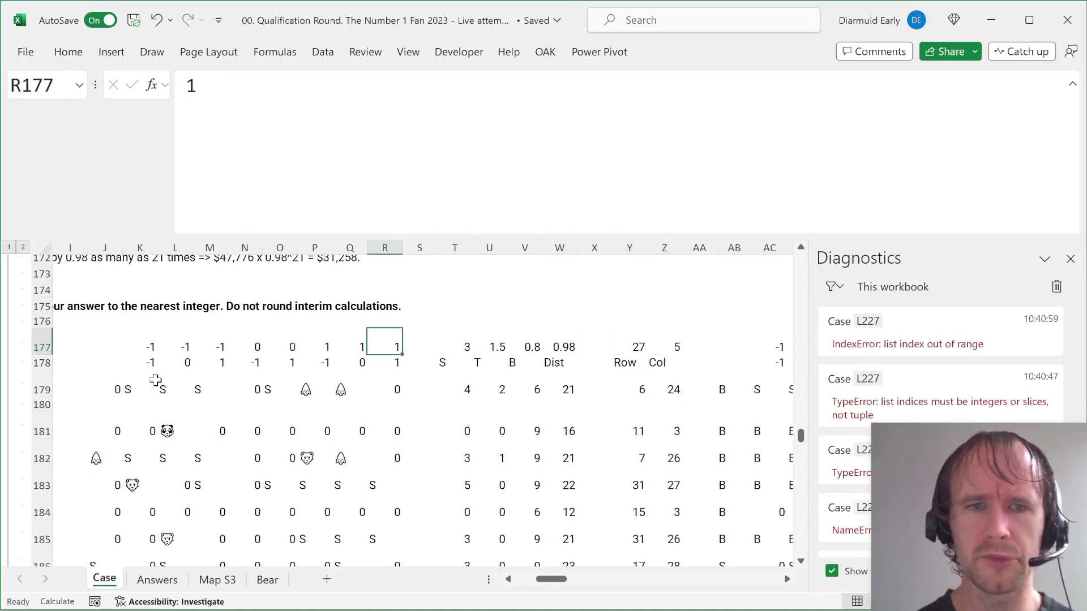
pyautogui.hotkey('ctrl', 'Left')
pyautogui.hotkey('ctrl', 'Left')
pyautogui.hotkey('ctrl', 'Left')
pyautogui.hotkey('ctrl', 'Left')
pyautogui.scroll(-8, 232, 414)
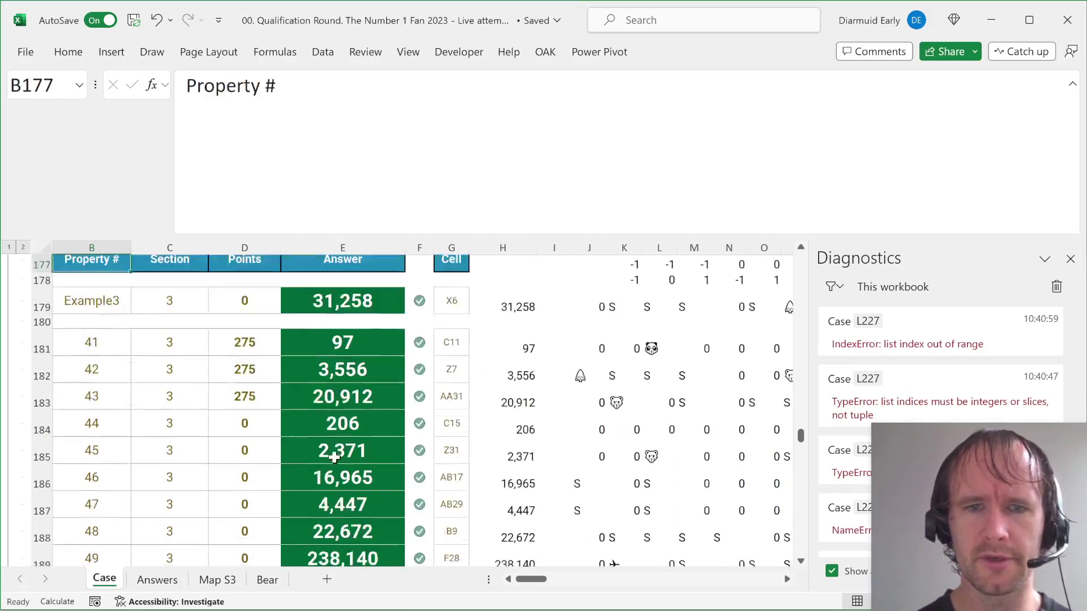
pyautogui.scroll(4, 335, 457)
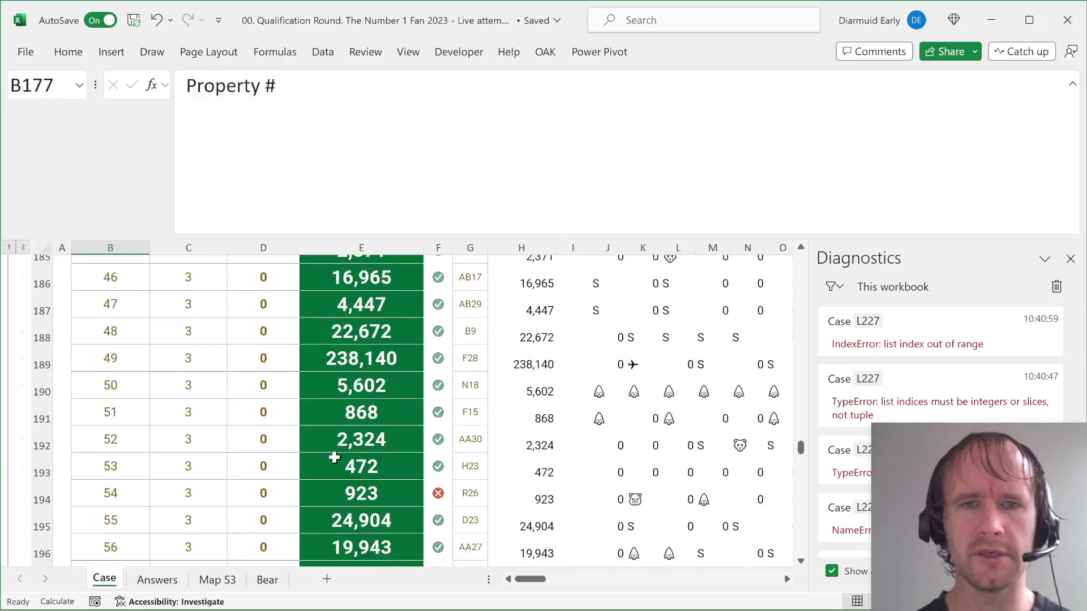
pyautogui.scroll(3, 335, 458)
pyautogui.scroll(-3, 335, 457)
pyautogui.scroll(-1, 334, 458)
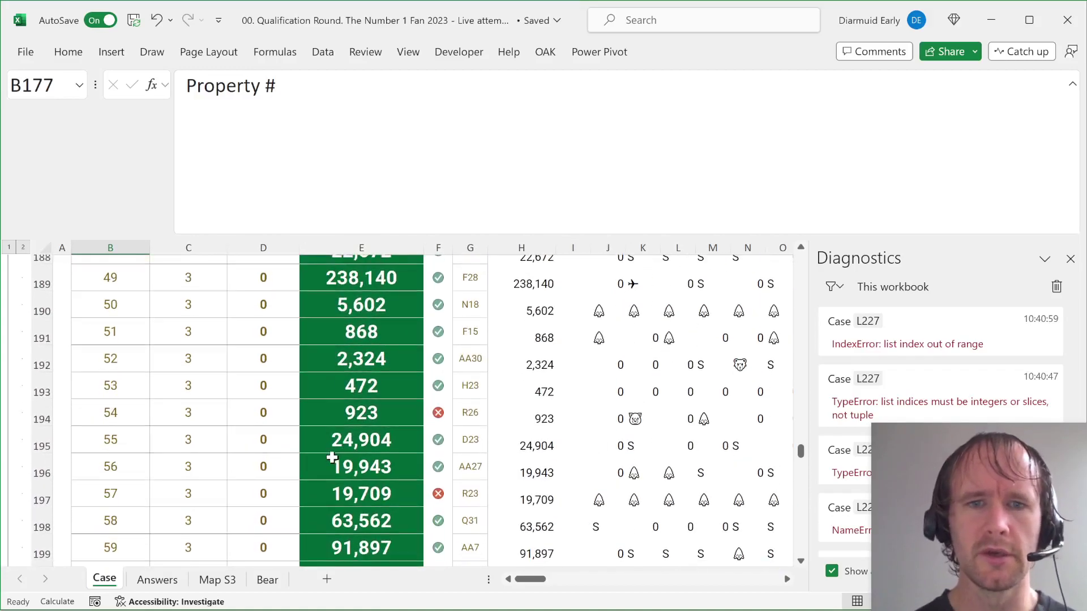
# Step: Select property 54's map cell reference, and on Map S3 trace column E upward from the airport
pyautogui.click(479, 417)
pyautogui.hotkey('ctrl', 'pagedown')
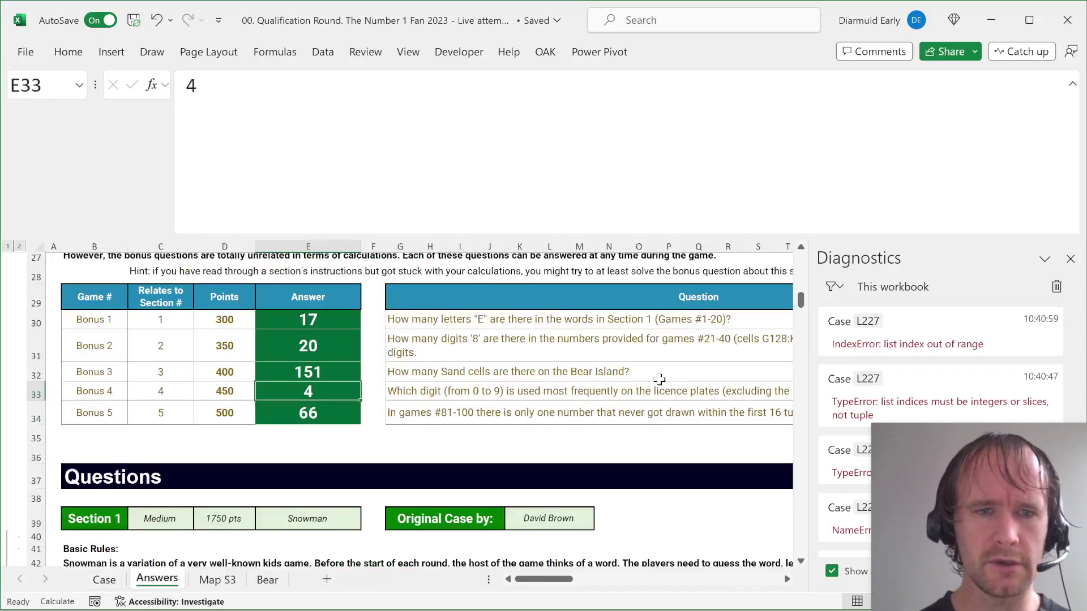
pyautogui.hotkey('ctrl', 'pagedown')
pyautogui.hotkey('shift', 'Up')
pyautogui.hotkey('shift', 'Up')
pyautogui.hotkey('shift', 'Up')
pyautogui.hotkey('shift', 'Up')
pyautogui.hotkey('shift', 'Up')
pyautogui.hotkey('shift', 'Up')
pyautogui.hotkey('shift', 'Up')
pyautogui.hotkey('shift', 'Up')
pyautogui.hotkey('shift', 'Up')
pyautogui.hotkey('shift', 'Up')
pyautogui.hotkey('shift', 'Up')
pyautogui.hotkey('shift', 'Up')
pyautogui.hotkey('shift', 'Up')
pyautogui.hotkey('shift', 'Up')
pyautogui.hotkey('shift', 'Up')
pyautogui.hotkey('shift', 'Up')
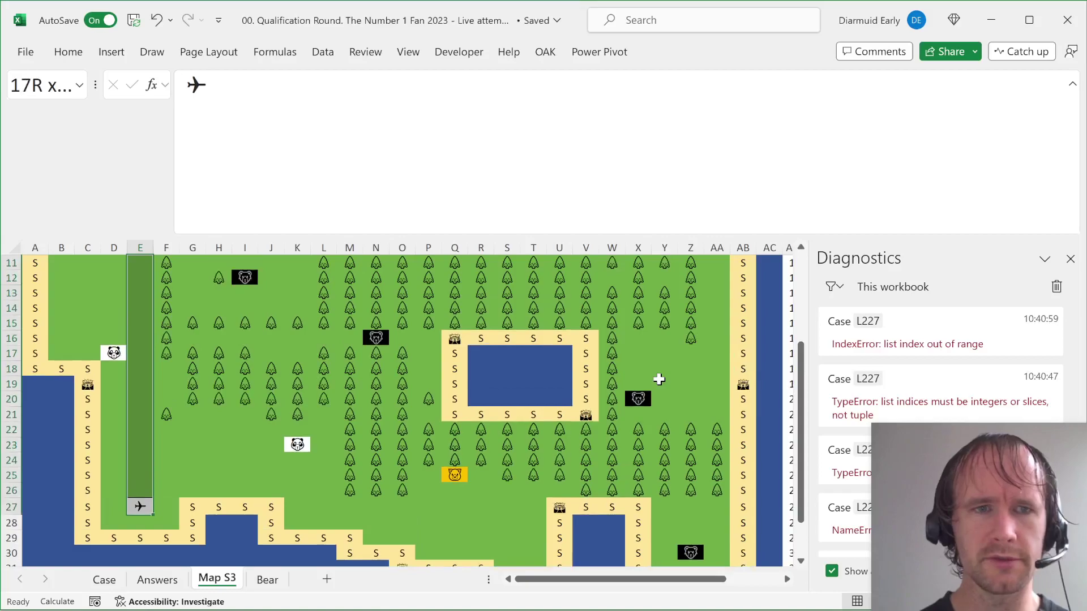
pyautogui.hotkey('shift', 'Down')
pyautogui.hotkey('shift', 'Down')
pyautogui.hotkey('shift', 'Down')
pyautogui.hotkey('shift', 'Down')
pyautogui.hotkey('shift', 'Down')
pyautogui.hotkey('shift', 'Down')
pyautogui.hotkey('shift', 'Down')
pyautogui.hotkey('shift', 'Down')
pyautogui.hotkey('shift', 'Down')
pyautogui.hotkey('shift', 'Down')
pyautogui.hotkey('shift', 'Down')
pyautogui.hotkey('shift', 'Down')
pyautogui.hotkey('shift', 'Down')
pyautogui.hotkey('shift', 'Down')
pyautogui.hotkey('shift', 'Down')
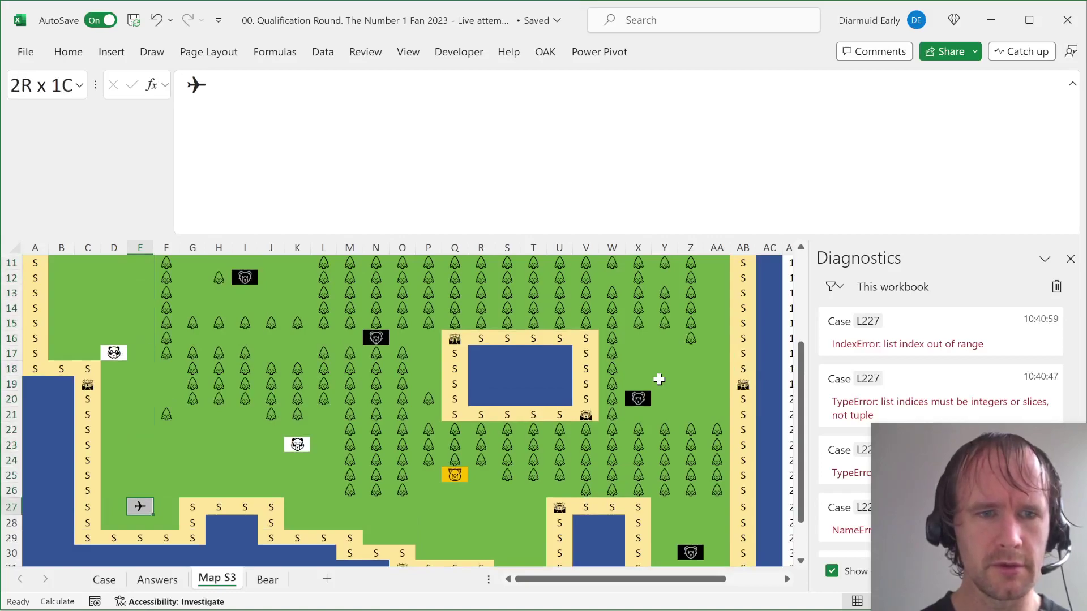
# Step: Count the columns between the airport and property 54's cell by filling F26:R26 with x
pyautogui.press('Up')
pyautogui.hotkey('shift', 'Right')
pyautogui.hotkey('shift', 'Right')
pyautogui.hotkey('shift', 'Right')
pyautogui.hotkey('shift', 'Right')
pyautogui.hotkey('shift', 'Right')
pyautogui.hotkey('shift', 'Right')
pyautogui.hotkey('shift', 'Right')
pyautogui.hotkey('shift', 'Right')
pyautogui.hotkey('shift', 'Right')
pyautogui.hotkey('shift', 'Right')
pyautogui.hotkey('shift', 'Right')
pyautogui.hotkey('shift', 'Right')
pyautogui.hotkey('shift', 'Right')
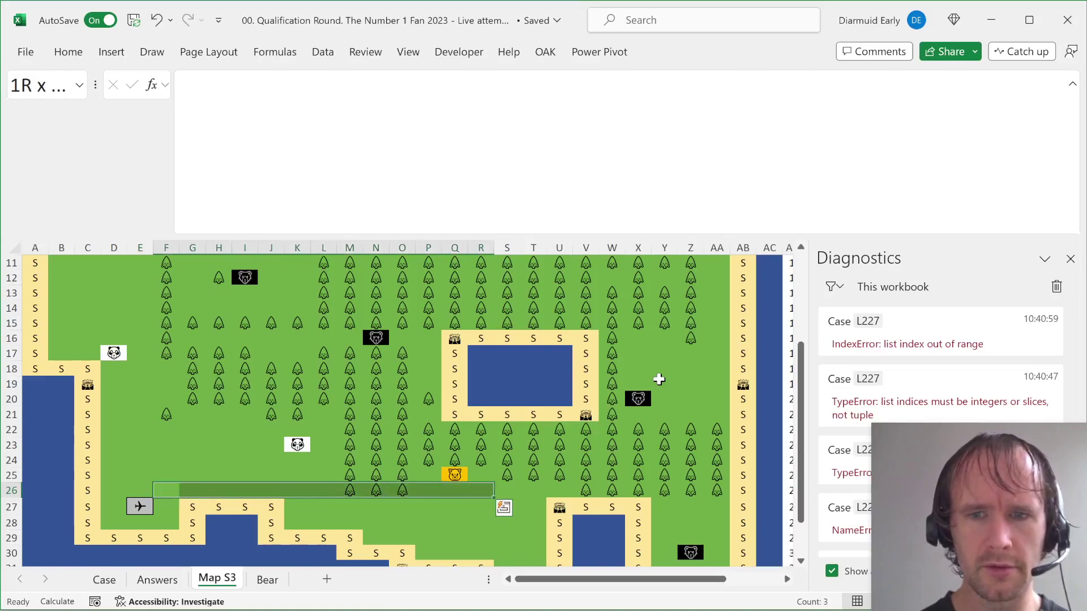
pyautogui.write('x')
pyautogui.hotkey('ctrl', 'Return')
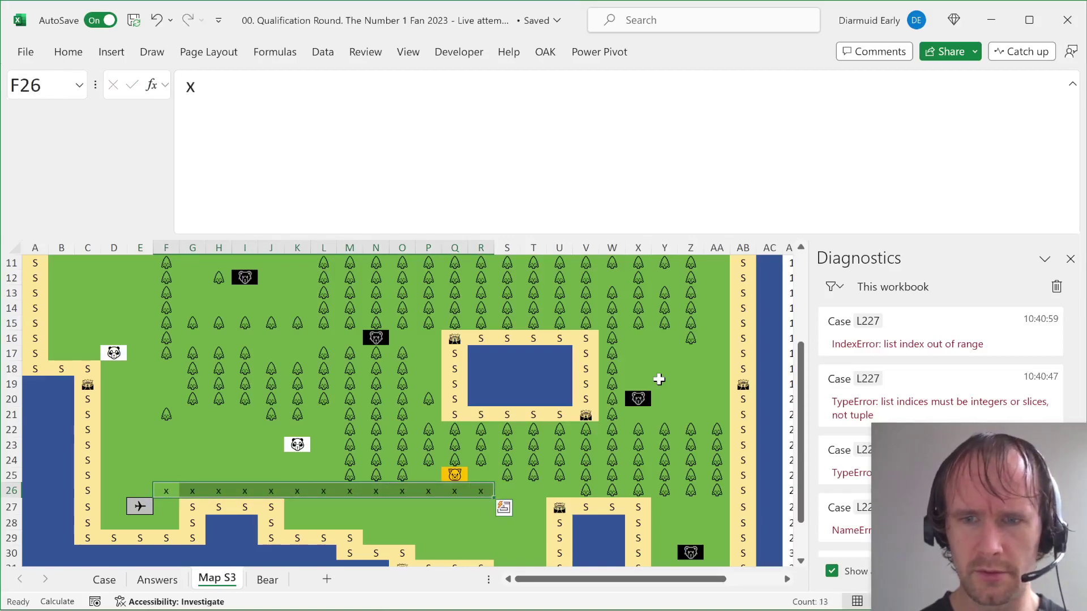
# Step: Return to property 54 on the Case sheet and trace its helper calculations across row 194 to the distance in W194
pyautogui.hotkey('ctrl', 'pageup')
pyautogui.hotkey('ctrl', 'pageup')
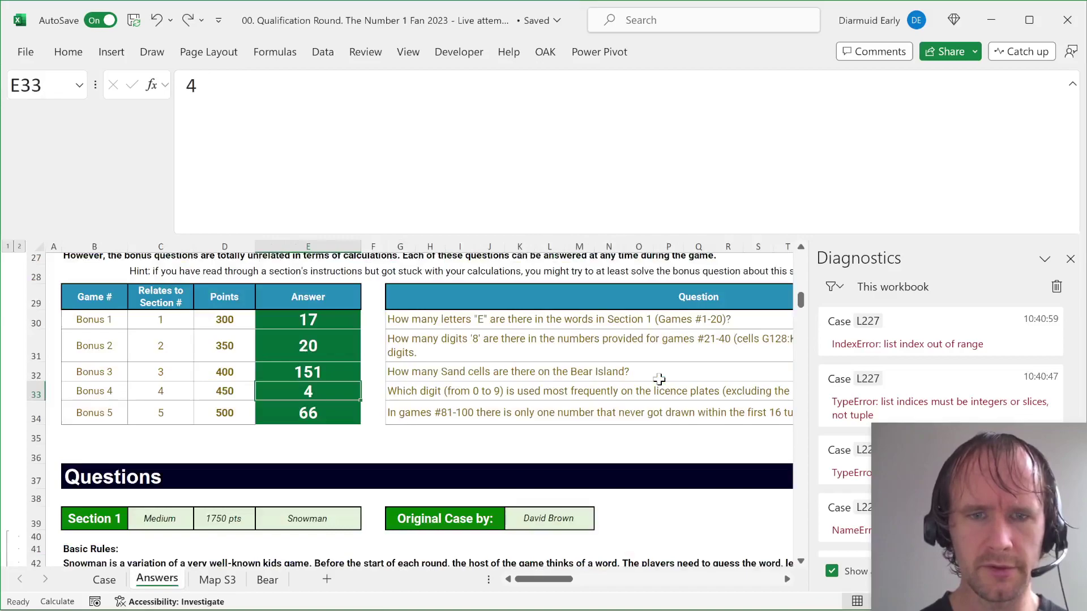
pyautogui.press('Right')
pyautogui.press('Right')
pyautogui.press('Right')
pyautogui.press('Right')
pyautogui.press('Right')
pyautogui.press('Right')
pyautogui.press('Right')
pyautogui.press('Right')
pyautogui.press('Right')
pyautogui.press('Right')
pyautogui.press('Right')
pyautogui.press('Right')
pyautogui.press('Right')
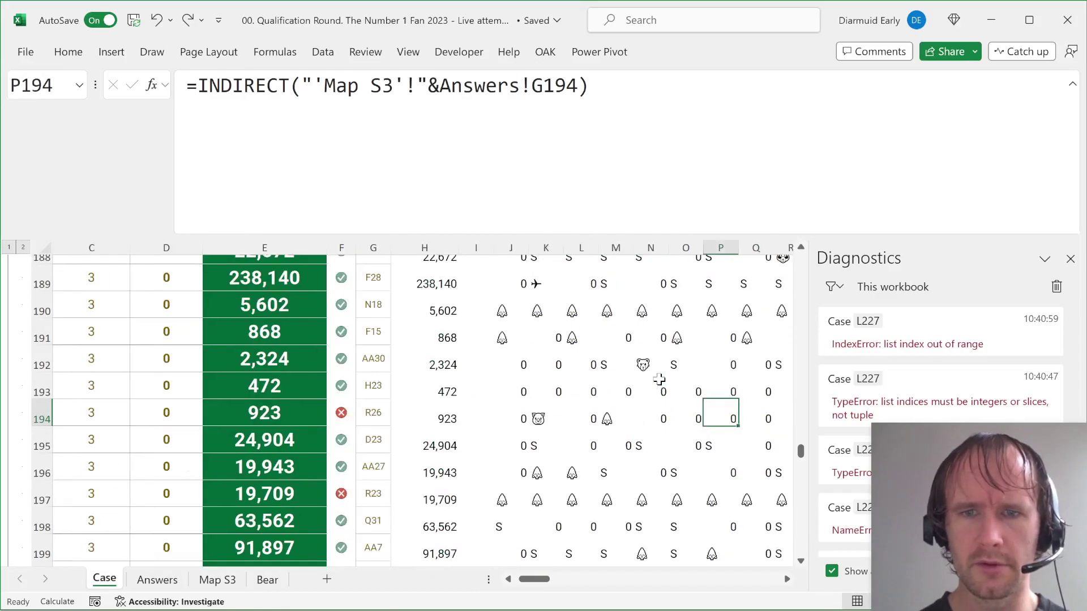
pyautogui.press('Right')
pyautogui.press('Right')
pyautogui.press('Right')
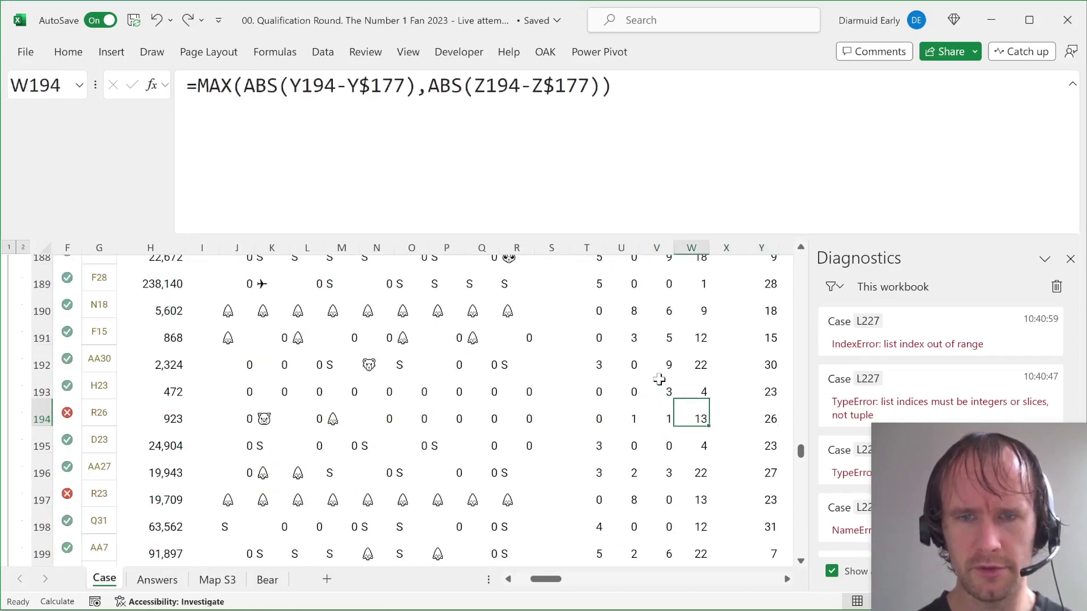
# Step: On Map S3, inspect the cells around R26, including the bear in Q25, to verify property 54's neighbours
pyautogui.hotkey('ctrl', 'pagedown')
pyautogui.hotkey('ctrl', 'pagedown')
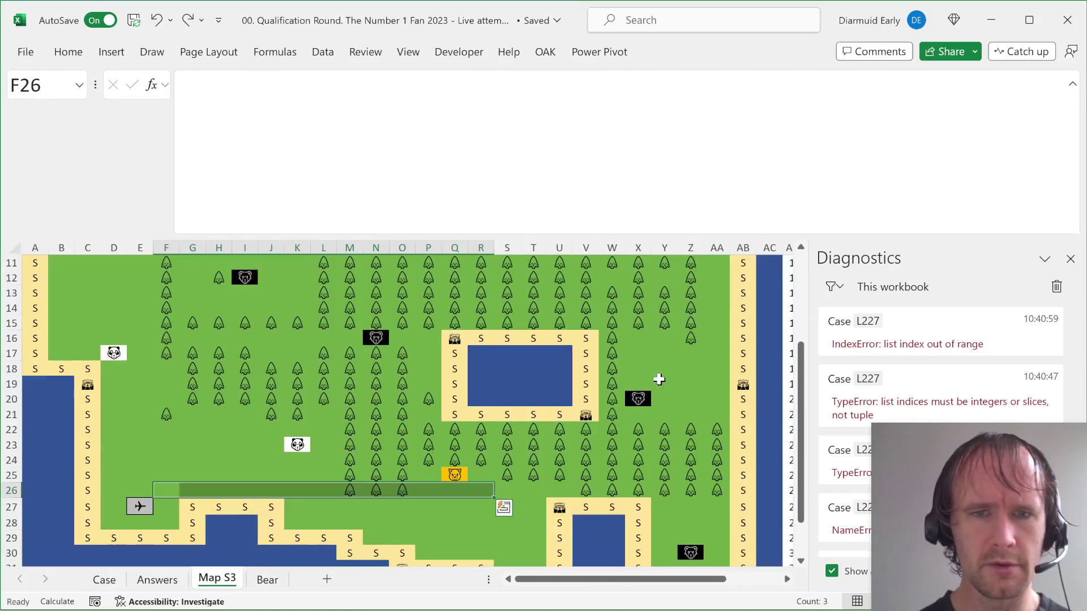
pyautogui.hotkey('ctrl', '.')
pyautogui.press('Left')
pyautogui.press('Up')
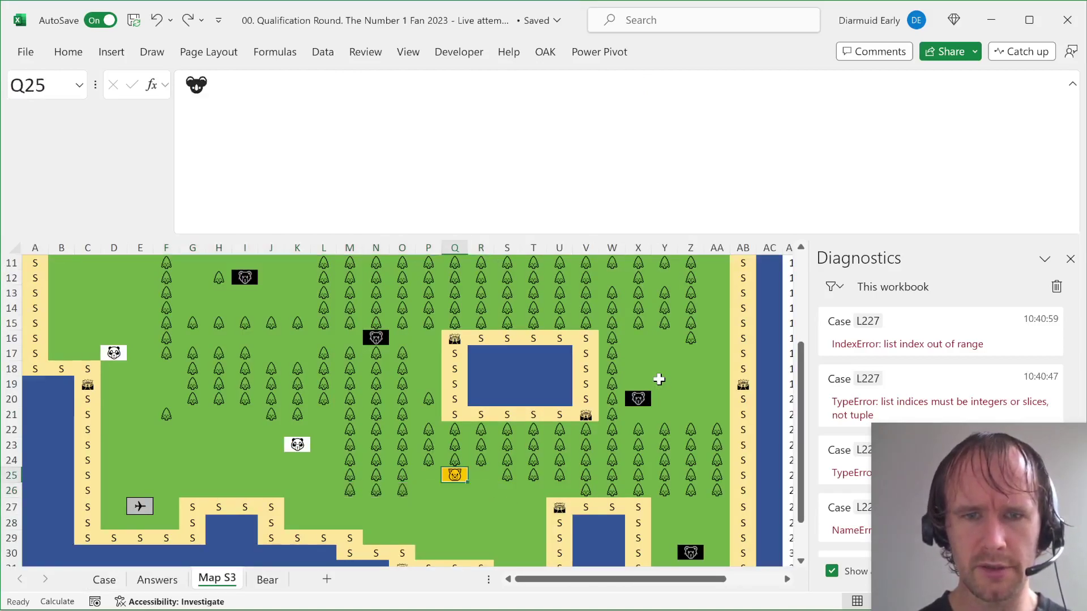
pyautogui.hotkey('shift', 'Right')
pyautogui.hotkey('shift', 'Down')
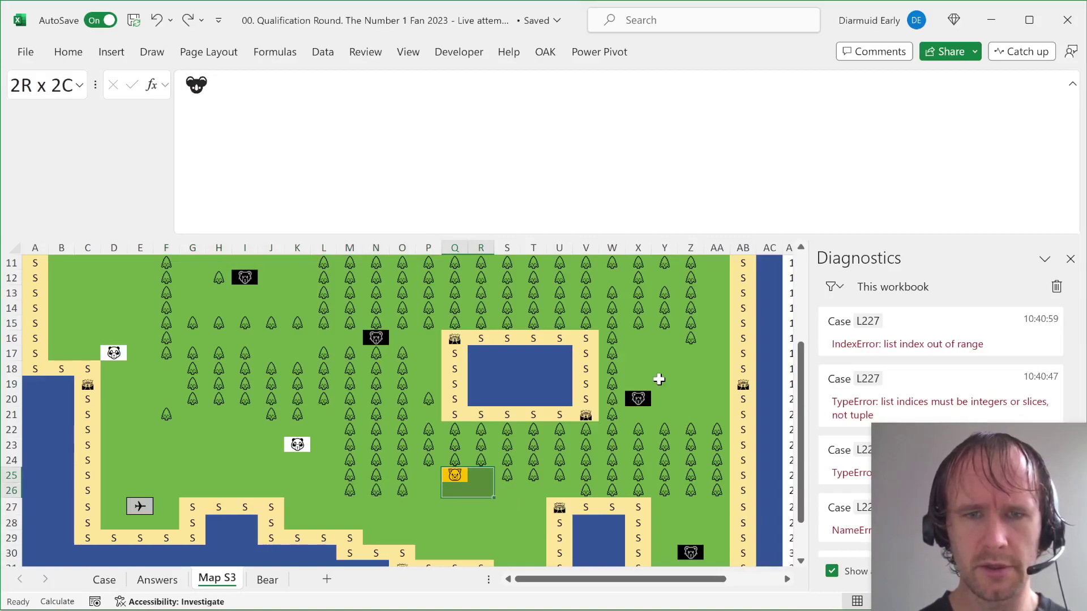
pyautogui.press('Right')
pyautogui.press('Right')
pyautogui.hotkey('ctrl', 'pageup')
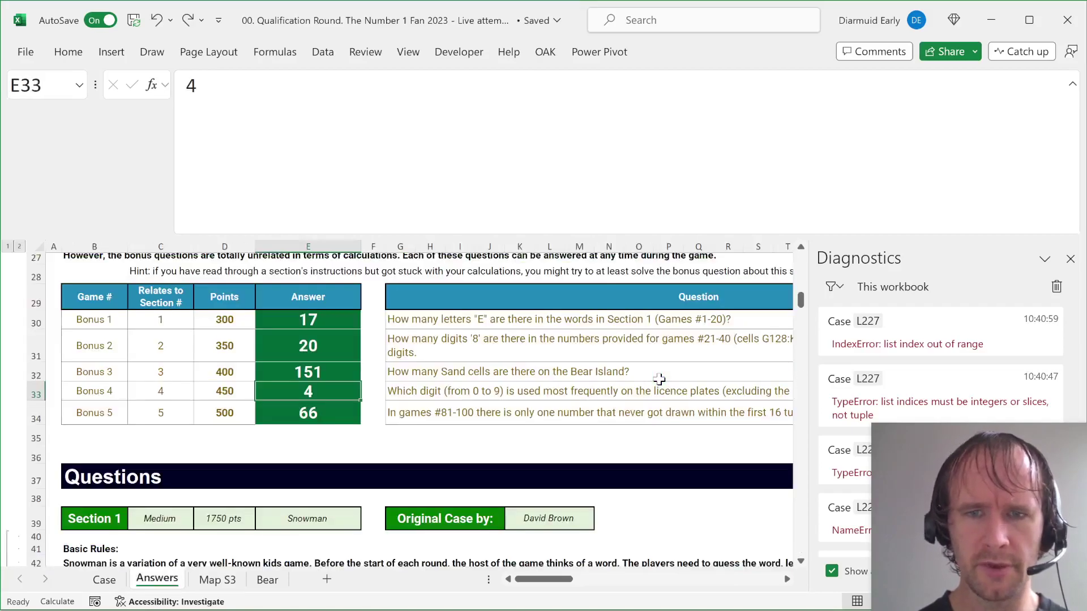
# Step: Compare V194's bear count with the rows above on the Case sheet, and locate the lone bear in Q25 on the Bear sheet
pyautogui.hotkey('ctrl', 'pageup')
pyautogui.press('Left')
pyautogui.hotkey('ctrl', 'shift', 'Up')
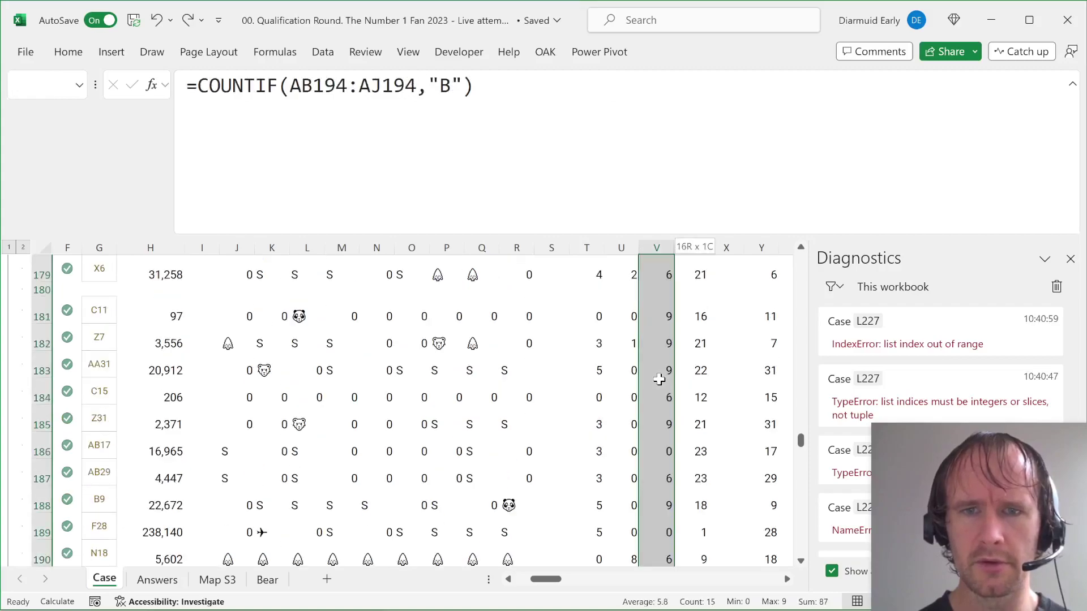
pyautogui.hotkey('ctrl', 'shift', 'Up')
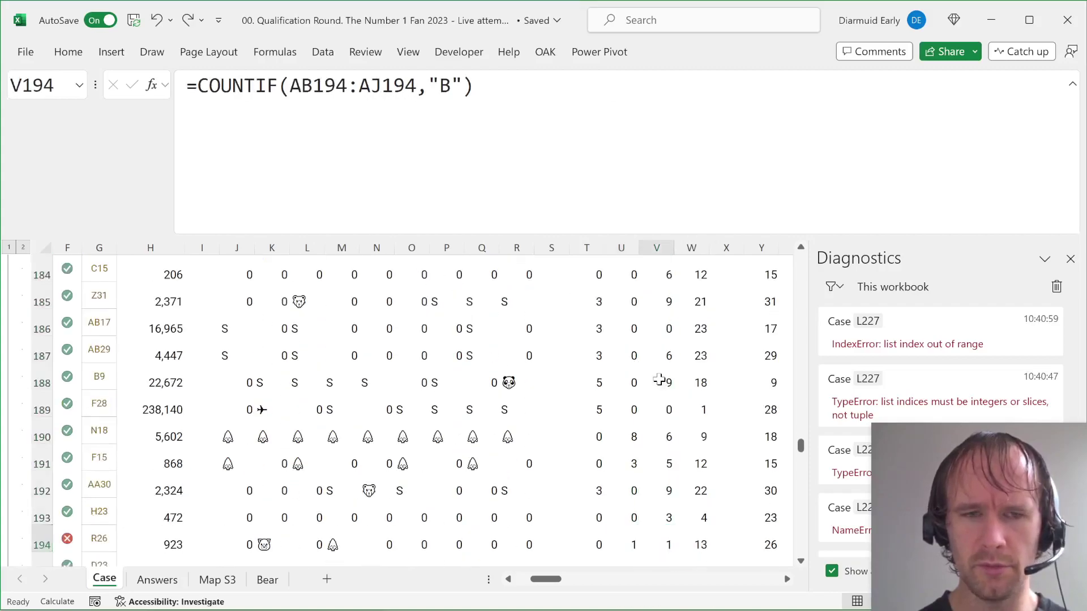
pyautogui.hotkey('ctrl', 'pagedown')
pyautogui.hotkey('ctrl', 'pagedown')
pyautogui.hotkey('ctrl', 'pagedown')
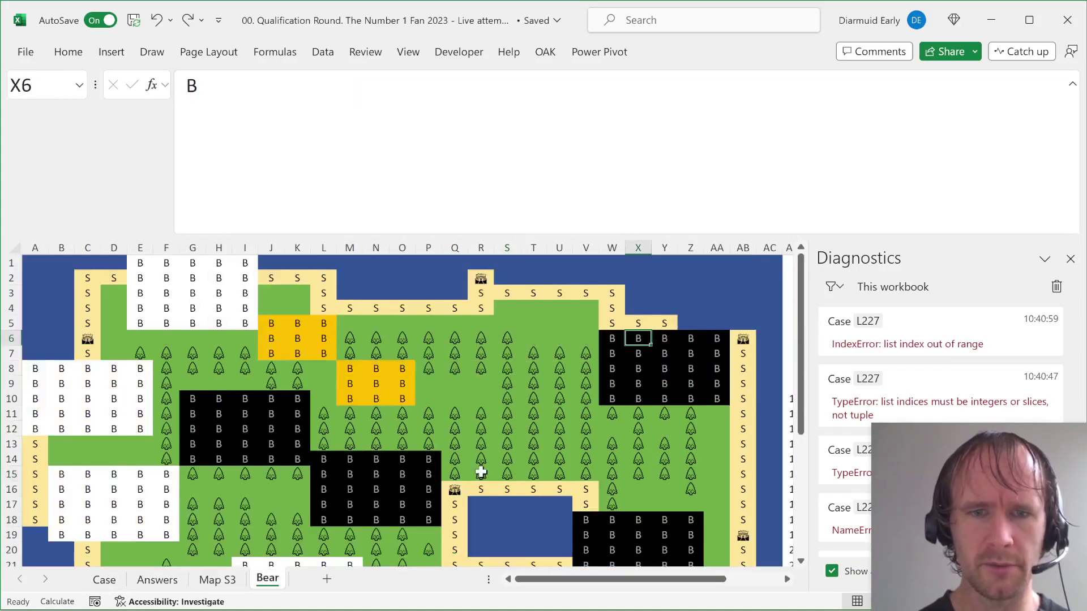
pyautogui.scroll(-3, 481, 472)
pyautogui.click(455, 474)
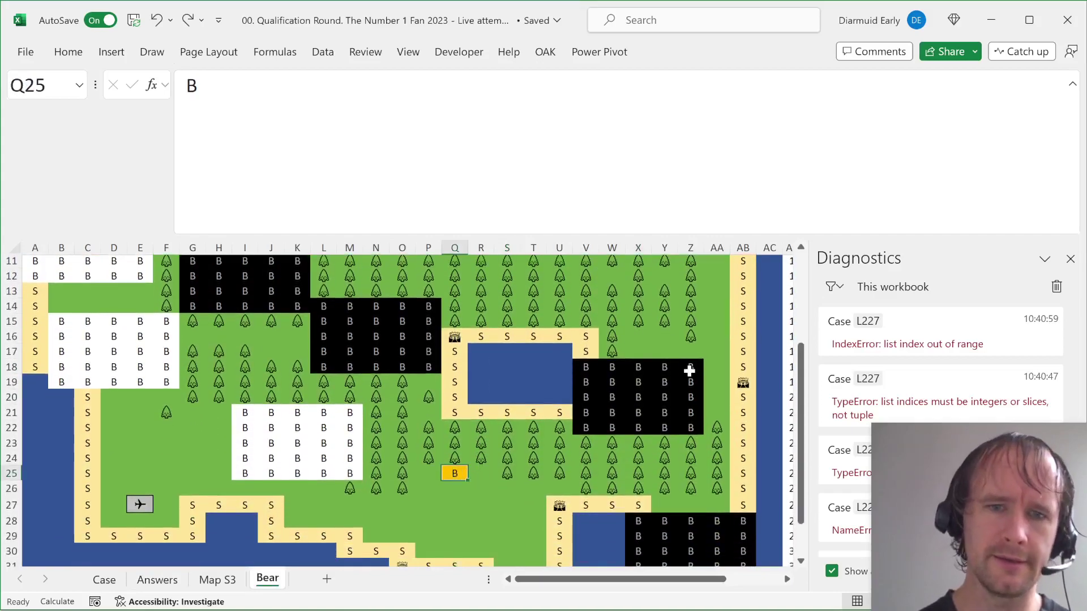
pyautogui.hotkey('ctrl', 'c')
pyautogui.press('Left')
pyautogui.press('Up')
pyautogui.hotkey('shift', 'Down')
pyautogui.hotkey('shift', 'Down')
pyautogui.hotkey('shift', 'Right')
pyautogui.hotkey('shift', 'Right')
pyautogui.hotkey('ctrl', 'c')
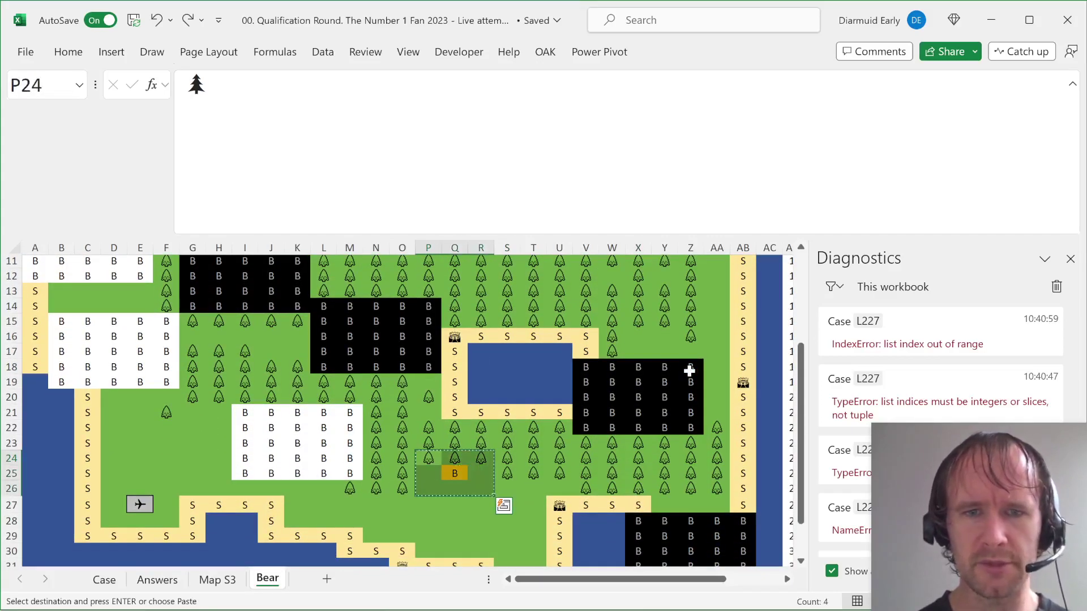
pyautogui.hotkey('shift', 'BackSpace')
pyautogui.press('Right')
pyautogui.press('Down')
pyautogui.hotkey('ctrl', 'c')
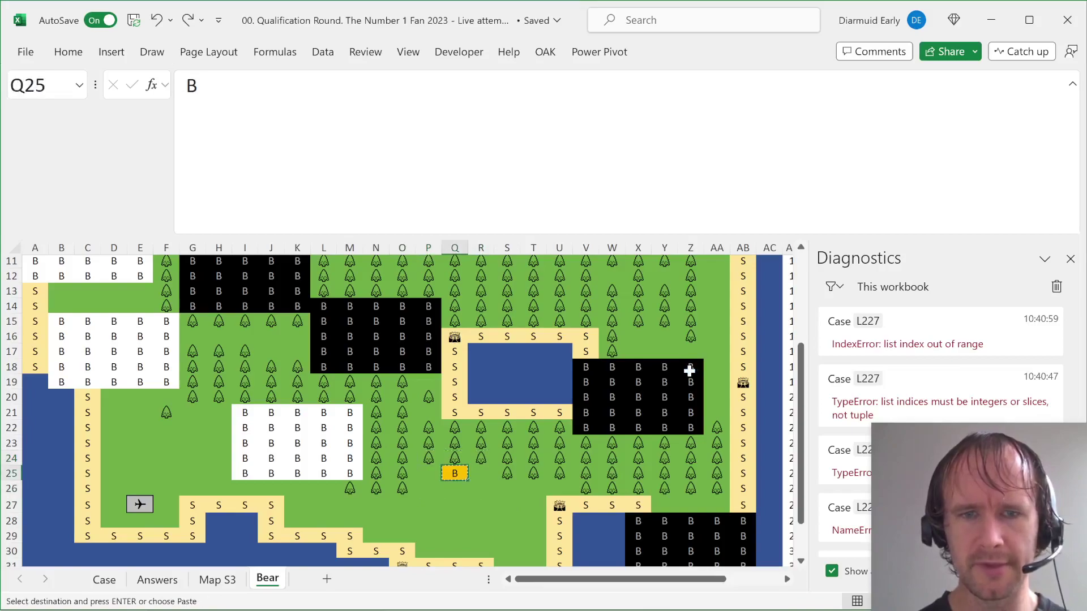
pyautogui.press('Left')
pyautogui.press('Up')
pyautogui.hotkey('shift', 'Down')
pyautogui.hotkey('shift', 'Right')
pyautogui.hotkey('shift', 'Right')
pyautogui.hotkey('shift', 'Down')
pyautogui.hotkey('ctrl', 'c')
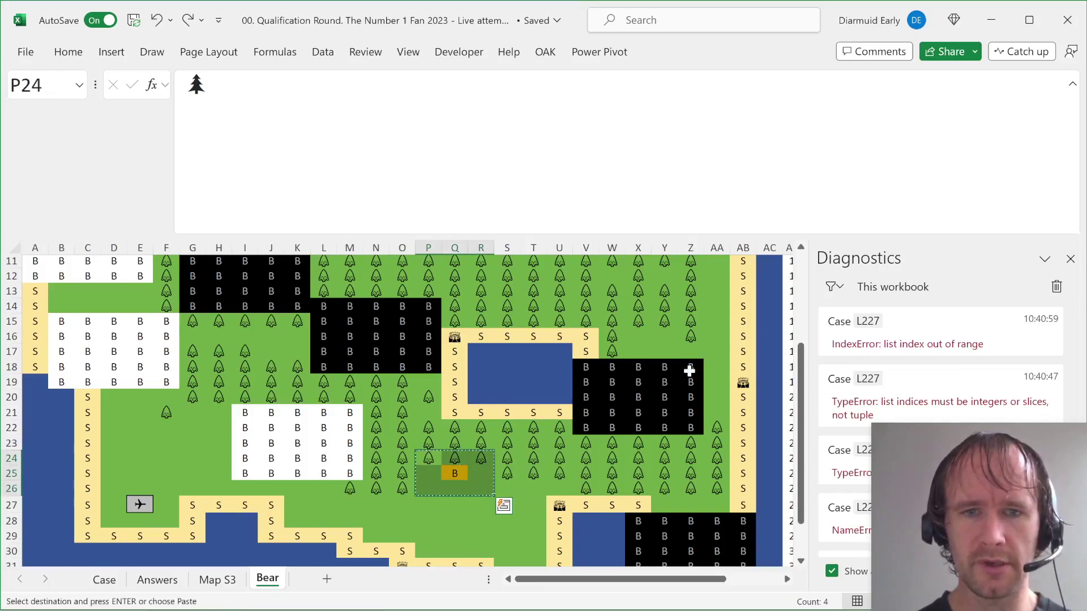
# Step: Fill the 3-by-3 block P24:R26 on the Bear sheet with copies of the bear cell Q25
pyautogui.press('Right')
pyautogui.press('Down')
pyautogui.press('Left')
pyautogui.press('Up')
pyautogui.hotkey('shift', 'Down')
pyautogui.hotkey('shift', 'Right')
pyautogui.hotkey('shift', 'Down')
pyautogui.hotkey('shift', 'Right')
pyautogui.hotkey('ctrl', 'v')
# Step: Return to the Case sheet and review Section 3's answer checks from property 54 through property 60 and the level total
pyautogui.hotkey('ctrl', 'pageup')
pyautogui.hotkey('ctrl', 'pageup')
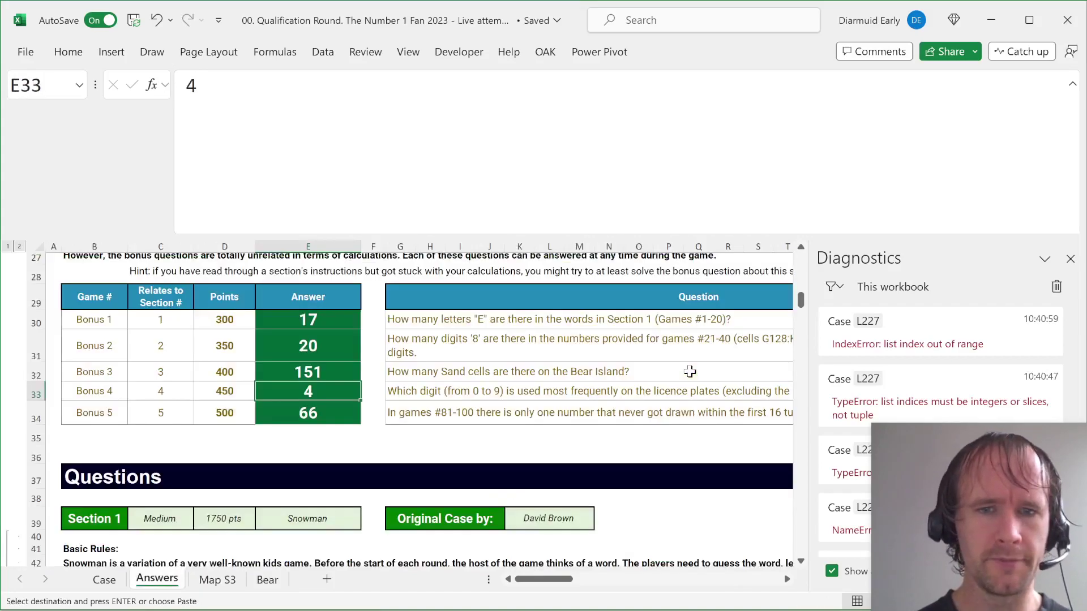
pyautogui.hotkey('ctrl', 'pageup')
pyautogui.hotkey('ctrl', 'Left')
pyautogui.hotkey('ctrl', 'Left')
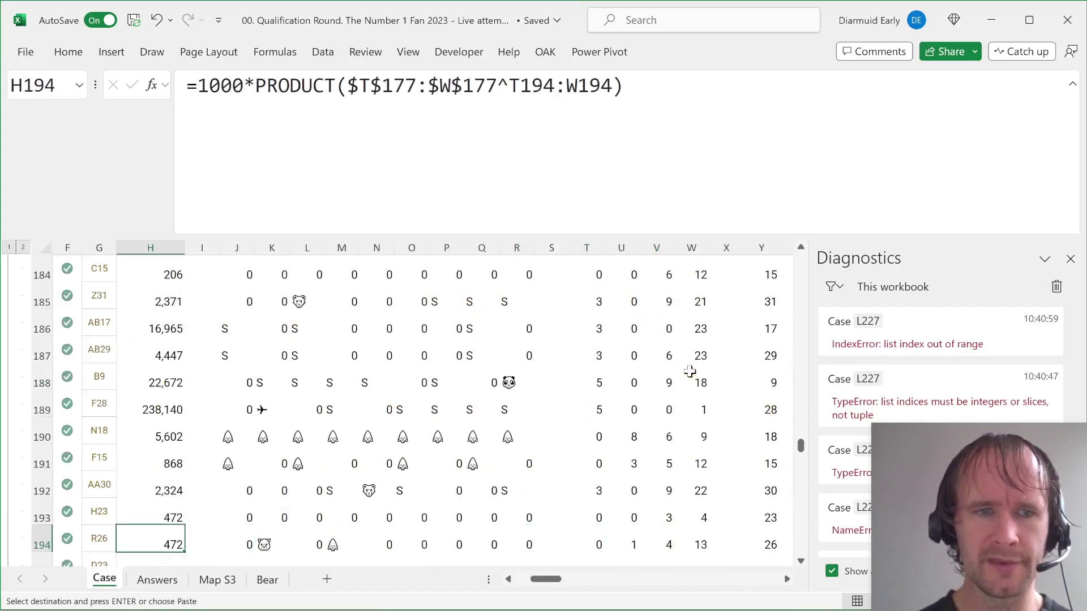
pyautogui.press('Home')
pyautogui.press('Right')
pyautogui.press('Right')
pyautogui.press('Right')
pyautogui.press('Right')
pyautogui.hotkey('ctrl', 'Up')
pyautogui.hotkey('ctrl', 'Down')
pyautogui.press('Down')
pyautogui.press('Down')
pyautogui.press('Down')
pyautogui.press('Down')
pyautogui.press('Down')
pyautogui.press('Down')
pyautogui.press('Down')
pyautogui.press('Down')
pyautogui.press('Down')
pyautogui.press('Down')
pyautogui.press('Down')
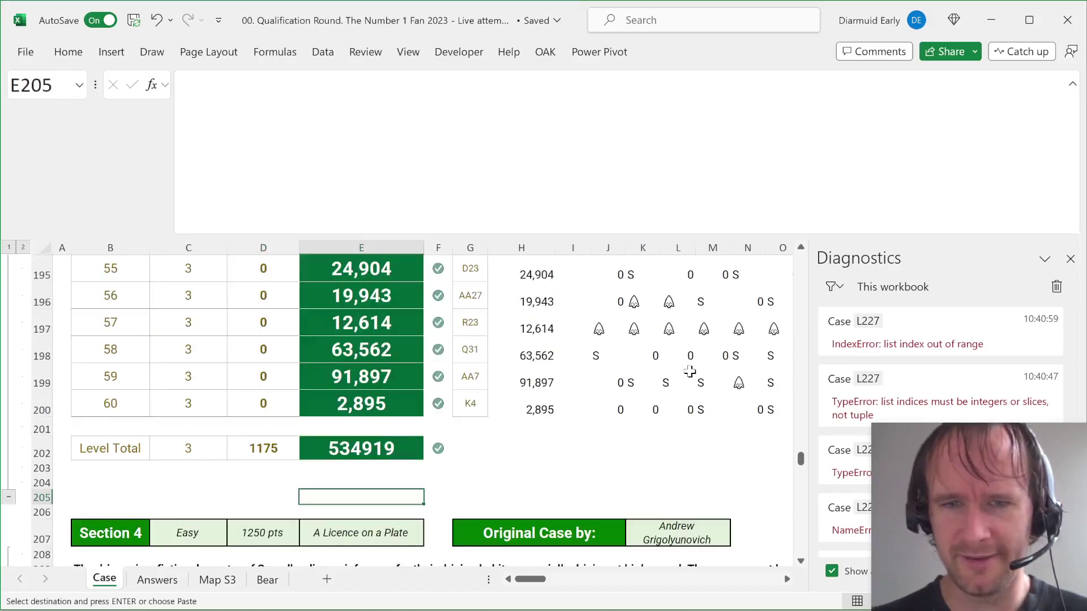
pyautogui.press('Up')
pyautogui.press('Up')
pyautogui.press('Up')
pyautogui.press('Up')
pyautogui.press('Up')
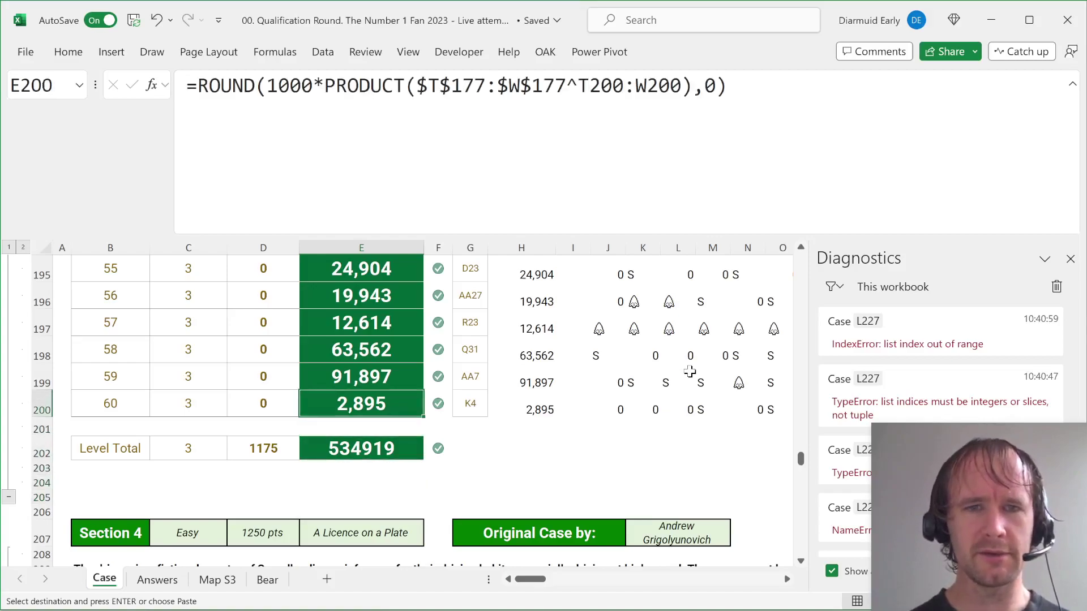
# Step: Select the points for properties 41 to 43 in D181:D183 of Section 3
pyautogui.hotkey('ctrl', 'Up')
pyautogui.hotkey('ctrl', 'Up')
pyautogui.hotkey('ctrl', 'Down')
pyautogui.hotkey('ctrl', 'Up')
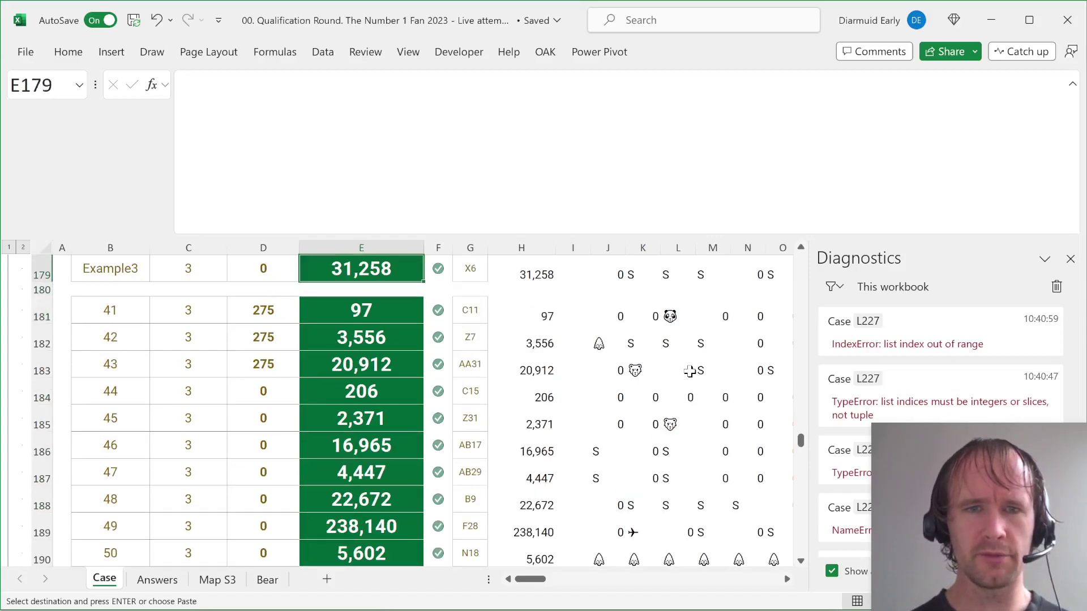
pyautogui.press('Up')
pyautogui.press('Down')
pyautogui.press('Down')
pyautogui.press('Left')
pyautogui.press('Down')
pyautogui.hotkey('shift', 'Down')
pyautogui.hotkey('shift', 'Down')
pyautogui.hotkey('ctrl', 'v')
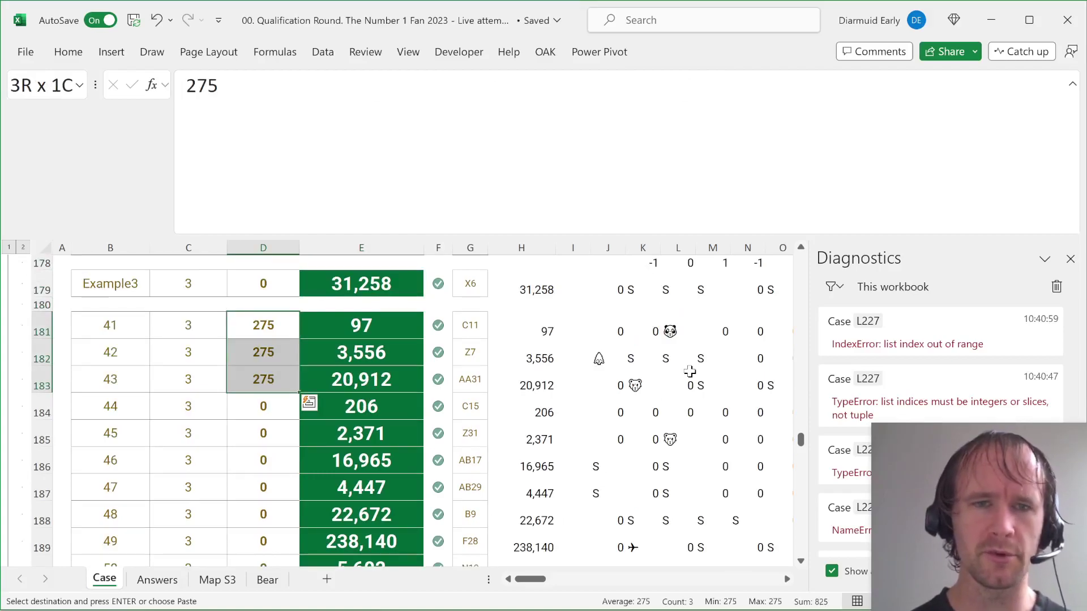
# Step: Select Section 4's points in D227:D248, and add Section 5's points from game 81 downward to the selection
pyautogui.scroll(-15, 354, 441)
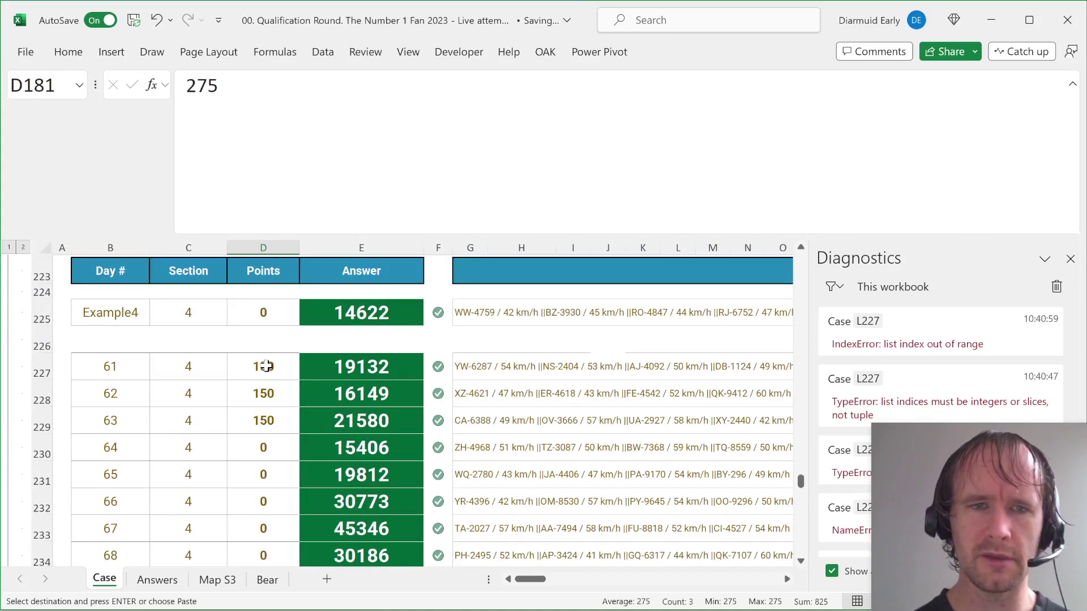
pyautogui.click(266, 366)
pyautogui.hotkey('ctrl', 'shift', 'Down')
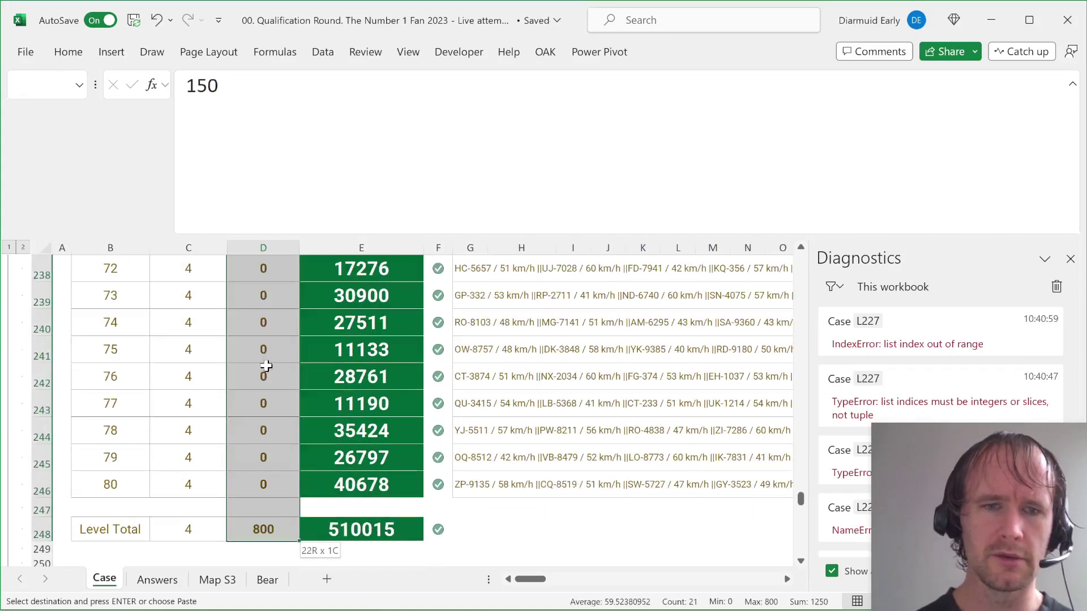
pyautogui.scroll(-3, 279, 478)
pyautogui.scroll(-12, 279, 478)
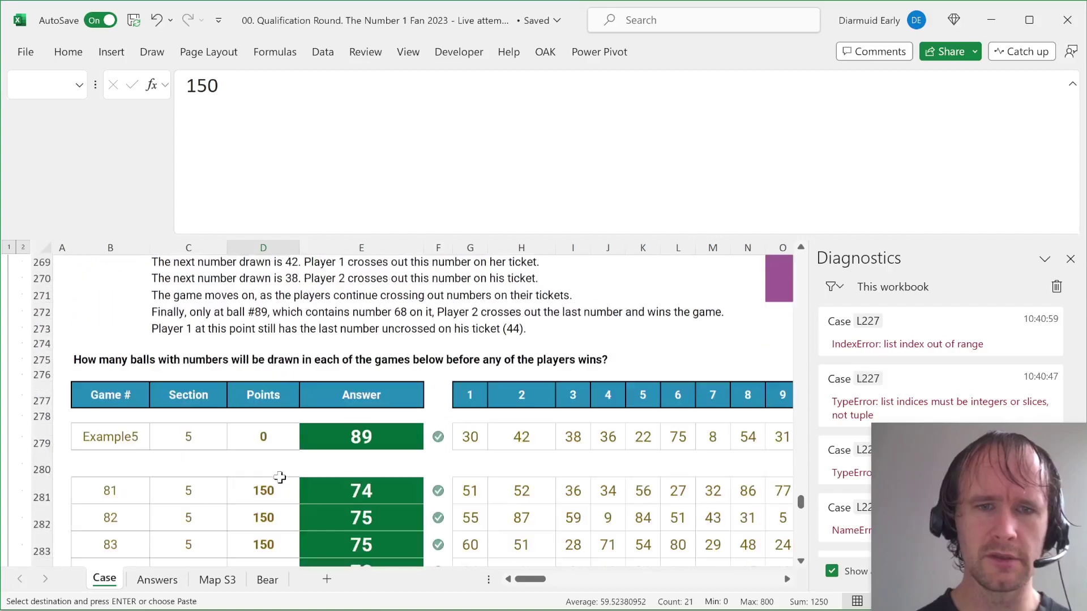
pyautogui.scroll(3, 279, 479)
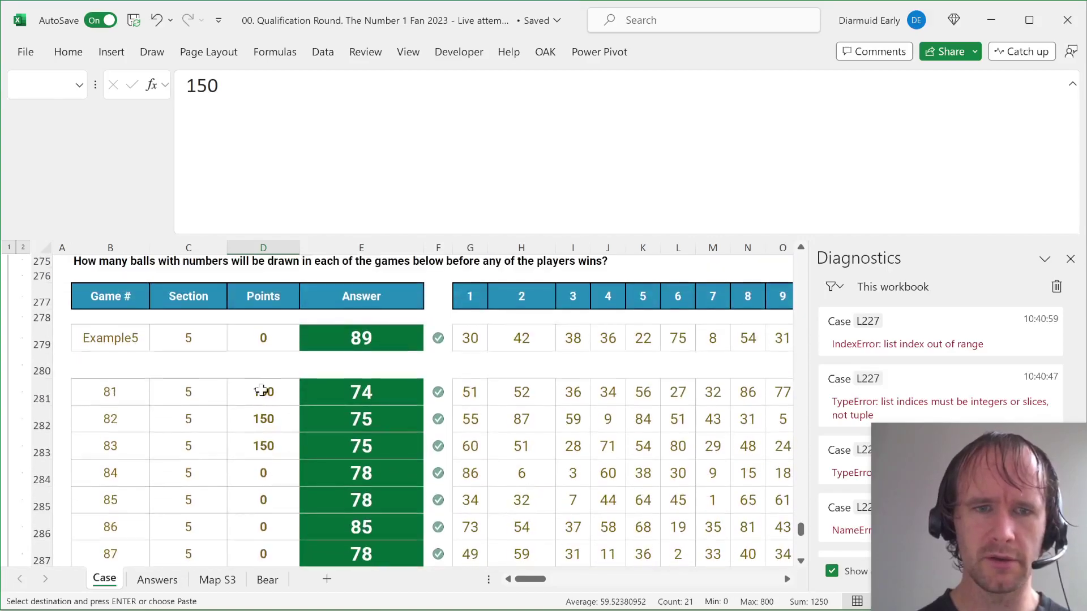
pyautogui.keyDown('ctrl'); pyautogui.click(262, 390); pyautogui.keyUp('ctrl')
pyautogui.hotkey('ctrl', 'shift', 'Down')
# Step: Add the points of Section 3's first three properties and Section 2's points from D128 downward to the multi-range selection
pyautogui.scroll(9, 262, 391)
pyautogui.scroll(20, 262, 390)
pyautogui.scroll(9, 262, 390)
pyautogui.moveTo(264, 499); pyautogui.dragTo(264, 552)
pyautogui.scroll(5, 274, 346)
pyautogui.scroll(4, 278, 359)
pyautogui.scroll(8, 274, 379)
pyautogui.scroll(1, 273, 380)
pyautogui.click(259, 525)
pyautogui.moveTo(260, 526); pyautogui.dragTo(229, 529)
pyautogui.scroll(-8, 261, 526)
pyautogui.scroll(17, 307, 349)
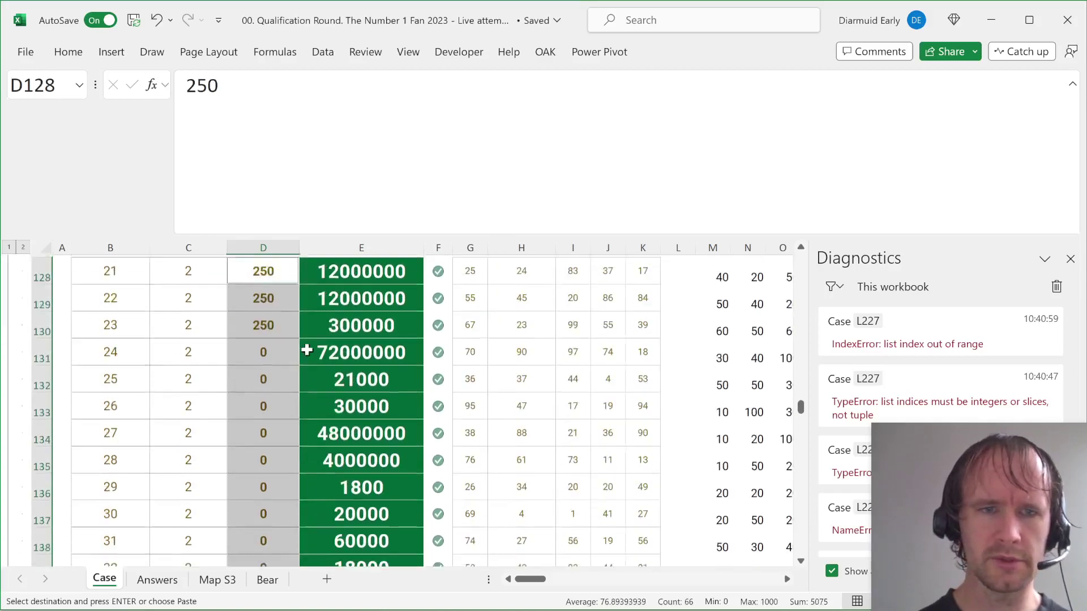
# Step: Add the points of games 1 to 3 in D73:D75 and the bonus points in D30:D34 to the selection
pyautogui.scroll(15, 307, 350)
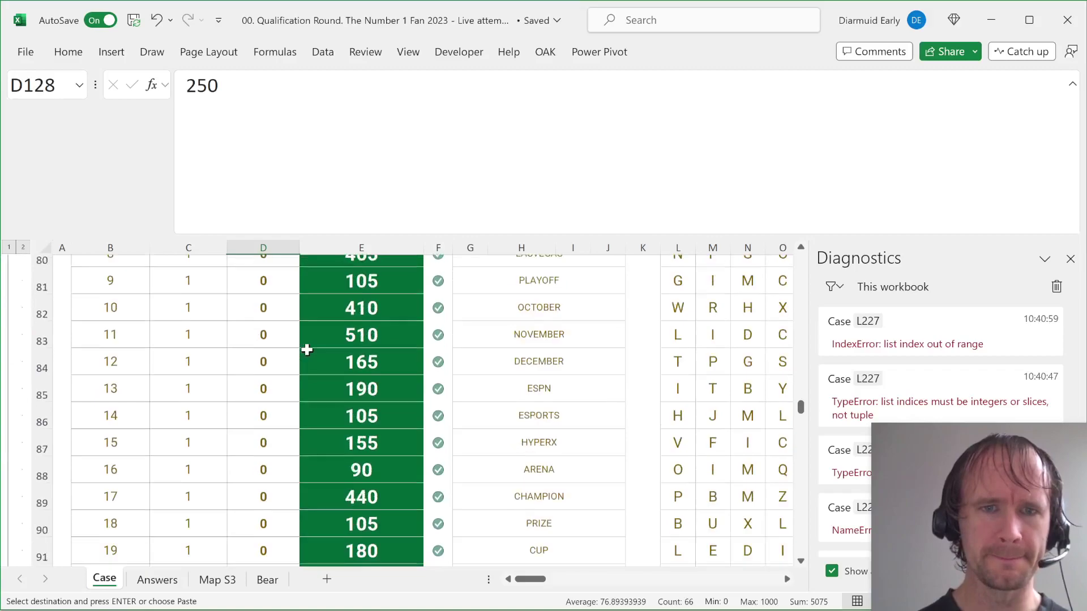
pyautogui.scroll(-2, 262, 418)
pyautogui.moveTo(259, 429); pyautogui.dragTo(254, 480)
pyautogui.scroll(13, 320, 378)
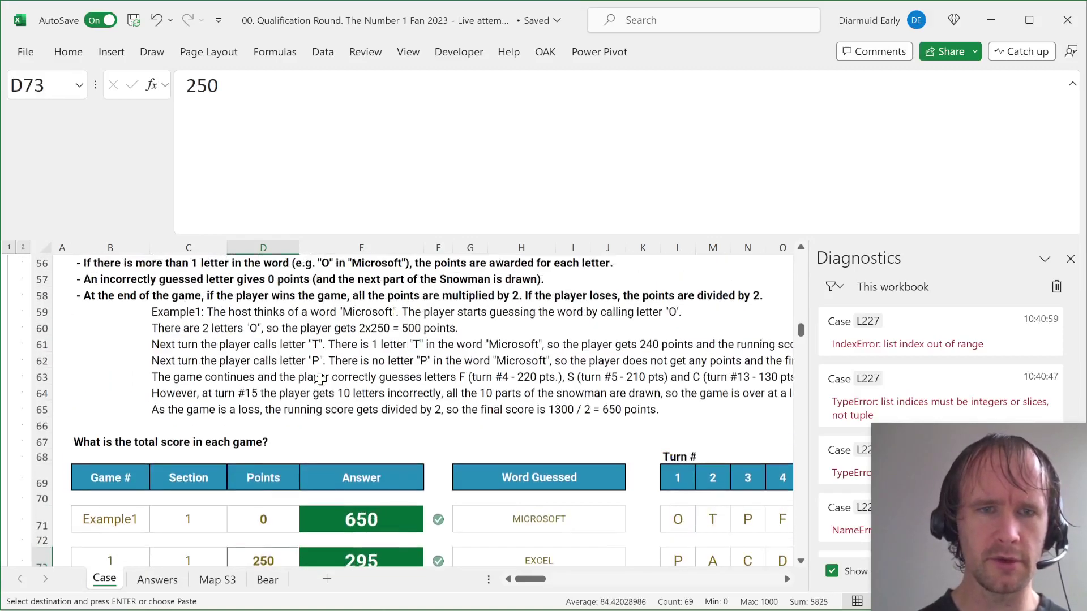
pyautogui.moveTo(263, 335); pyautogui.dragTo(262, 445)
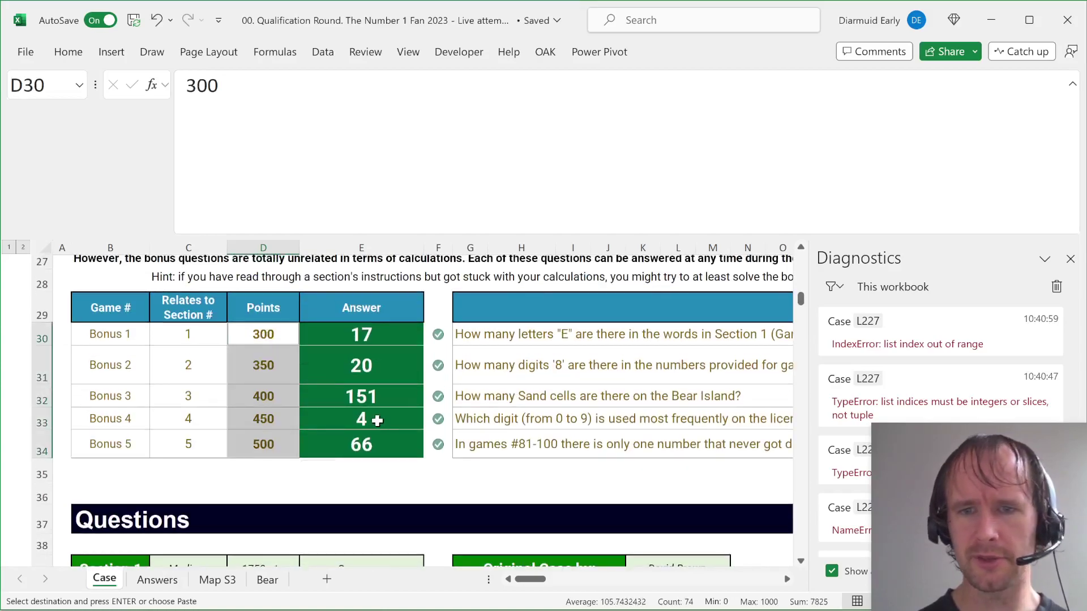
# Step: Look over the area beside the bonus questions and the introduction, and return to cell A1 of the Case sheet
pyautogui.scroll(-1, 570, 501)
pyautogui.hscroll(10, 571, 501)
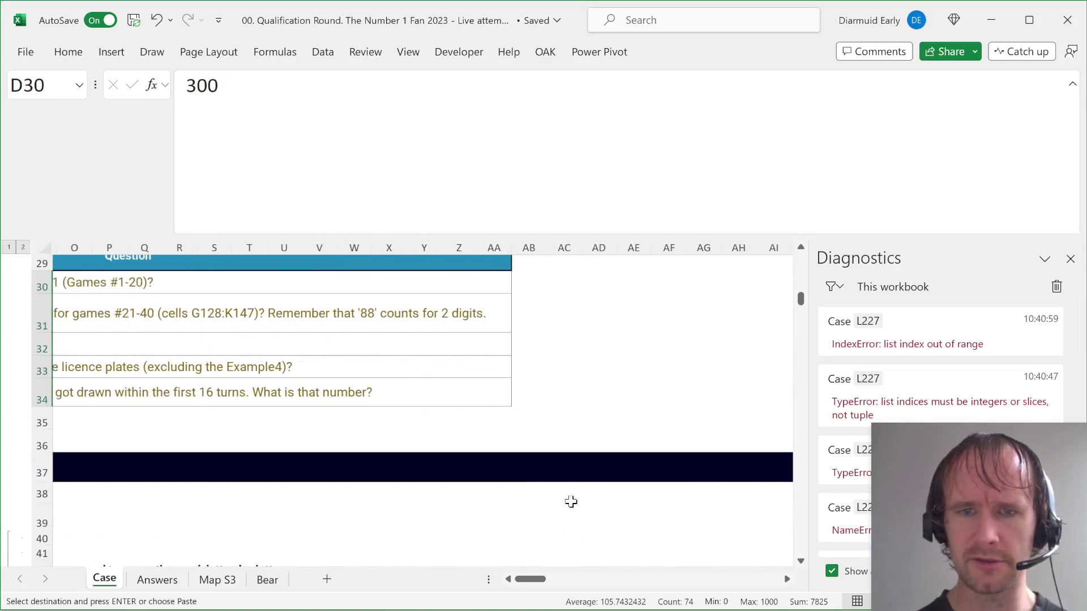
pyautogui.scroll(-7, 571, 501)
pyautogui.hscroll(2, 571, 502)
pyautogui.scroll(8, 571, 502)
pyautogui.scroll(5, 570, 502)
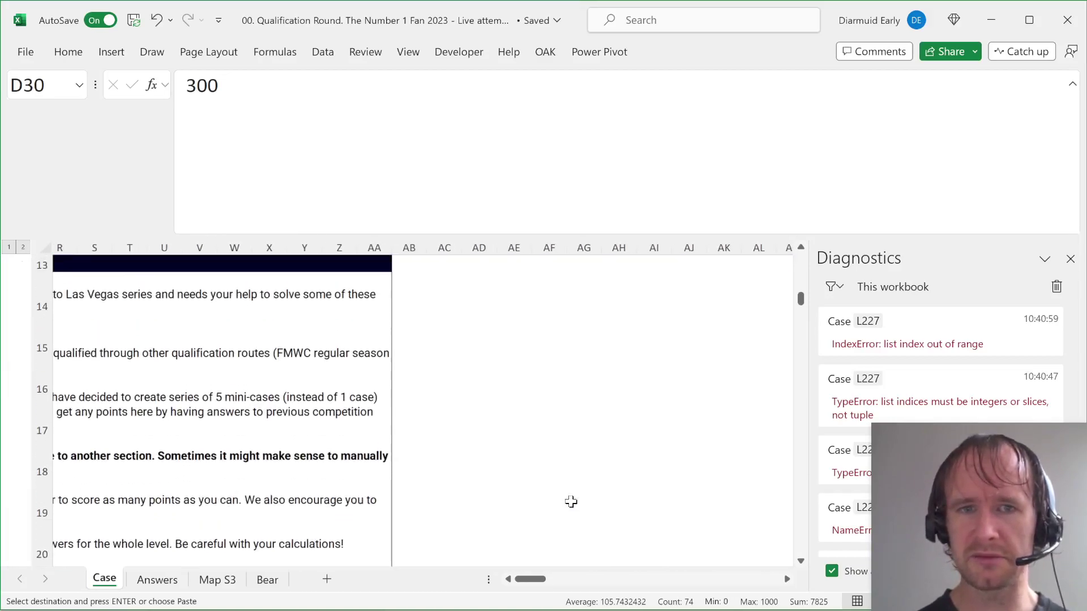
pyautogui.hotkey('ctrl', 'Home')
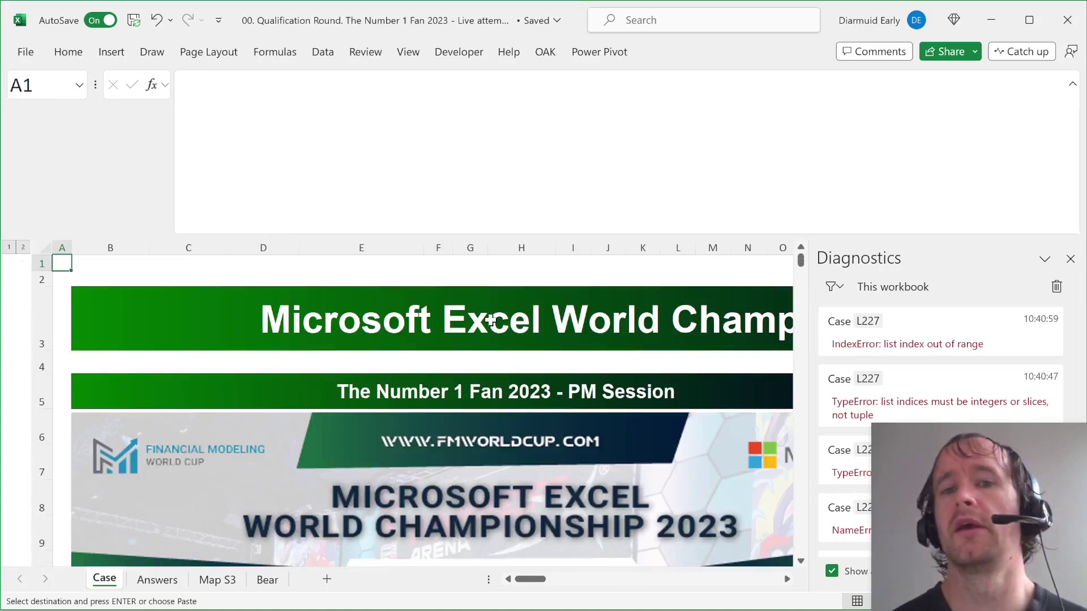